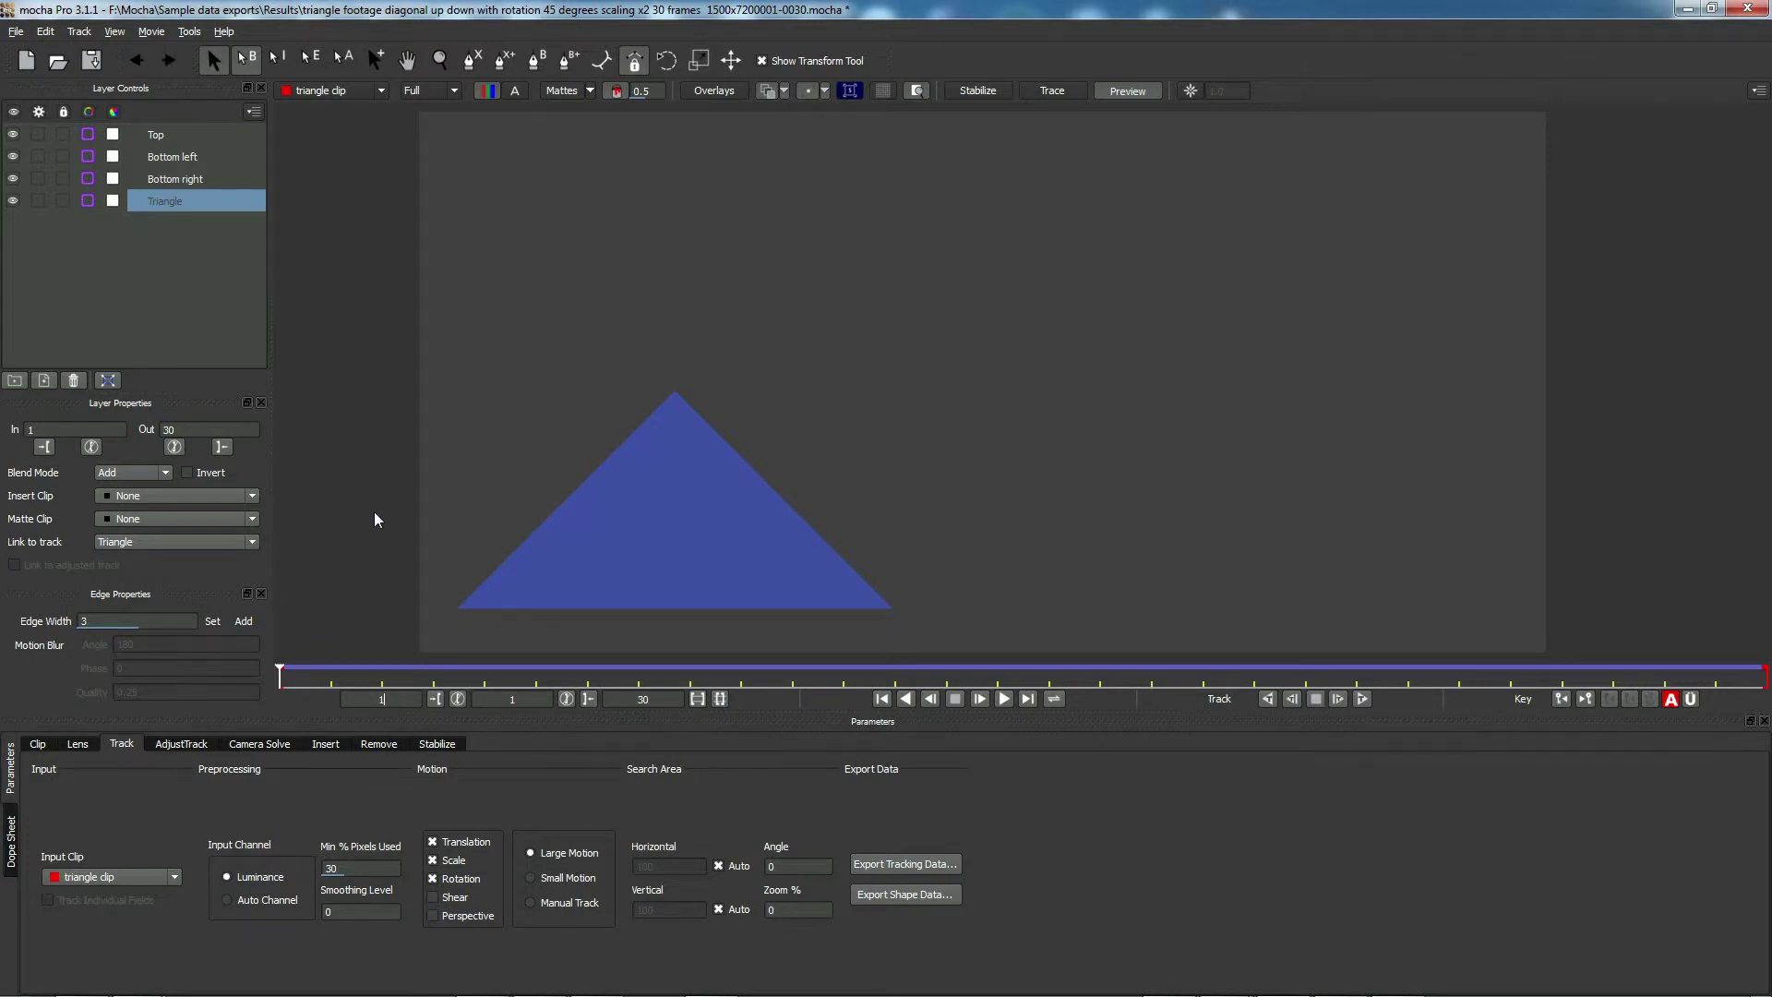
- Show the layer overlays, scrub through the Triangle layer's track, and display its planar surface
click(708, 92)
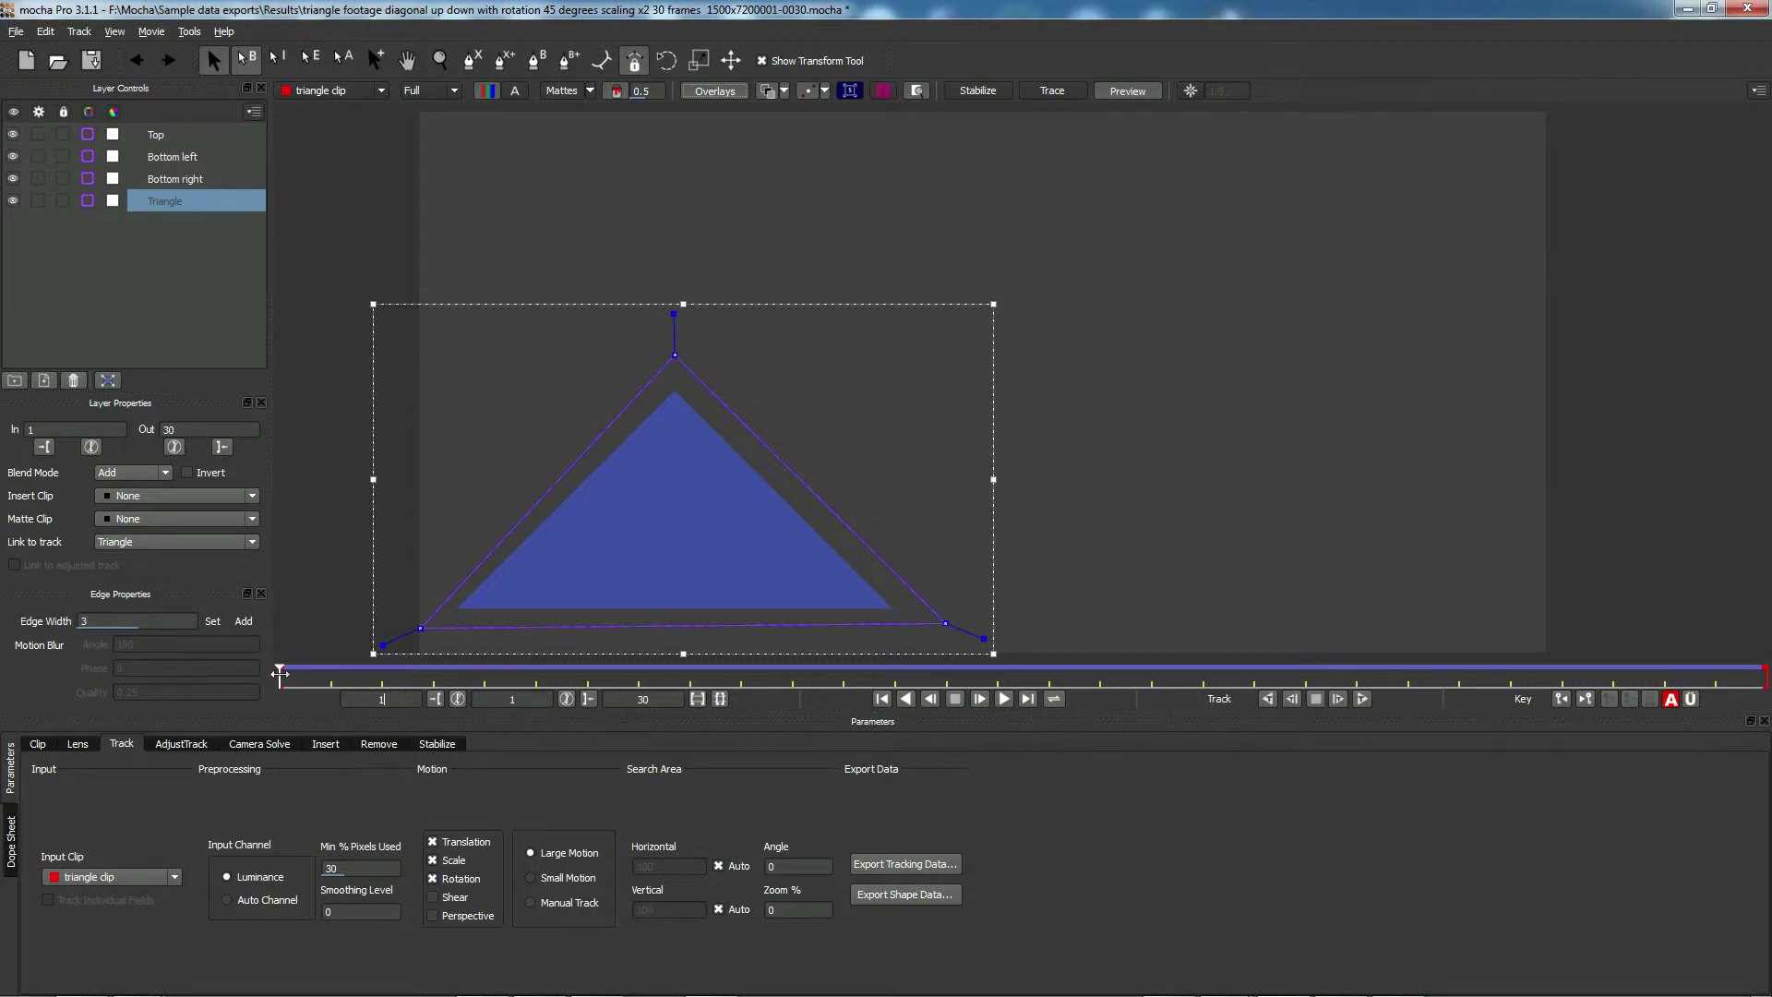
mouse_move(281, 677)
mouse_down()
mouse_move(1062, 671)
mouse_move(1468, 645)
mouse_move(1523, 664)
mouse_move(437, 697)
mouse_move(281, 678)
mouse_up()
click(850, 92)
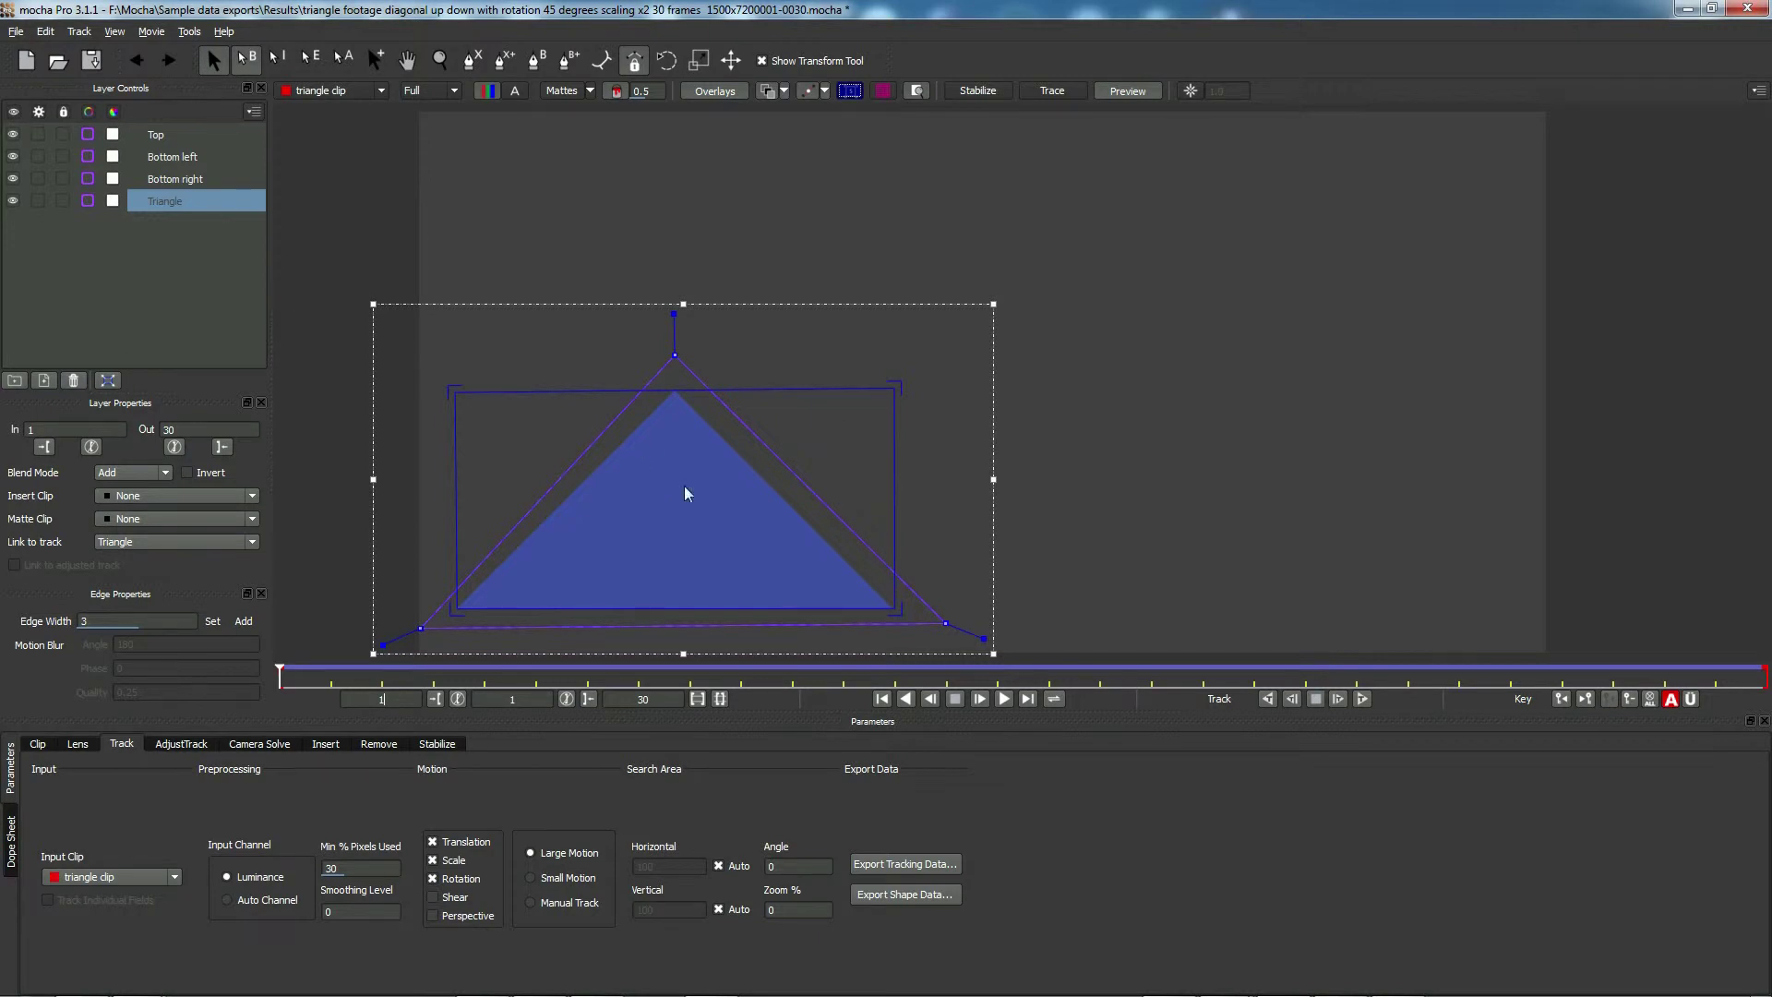
- Examine the planar surfaces of the Bottom right, Bottom left and Triangle layers, ending with Triangle selected on the first frame
click(189, 180)
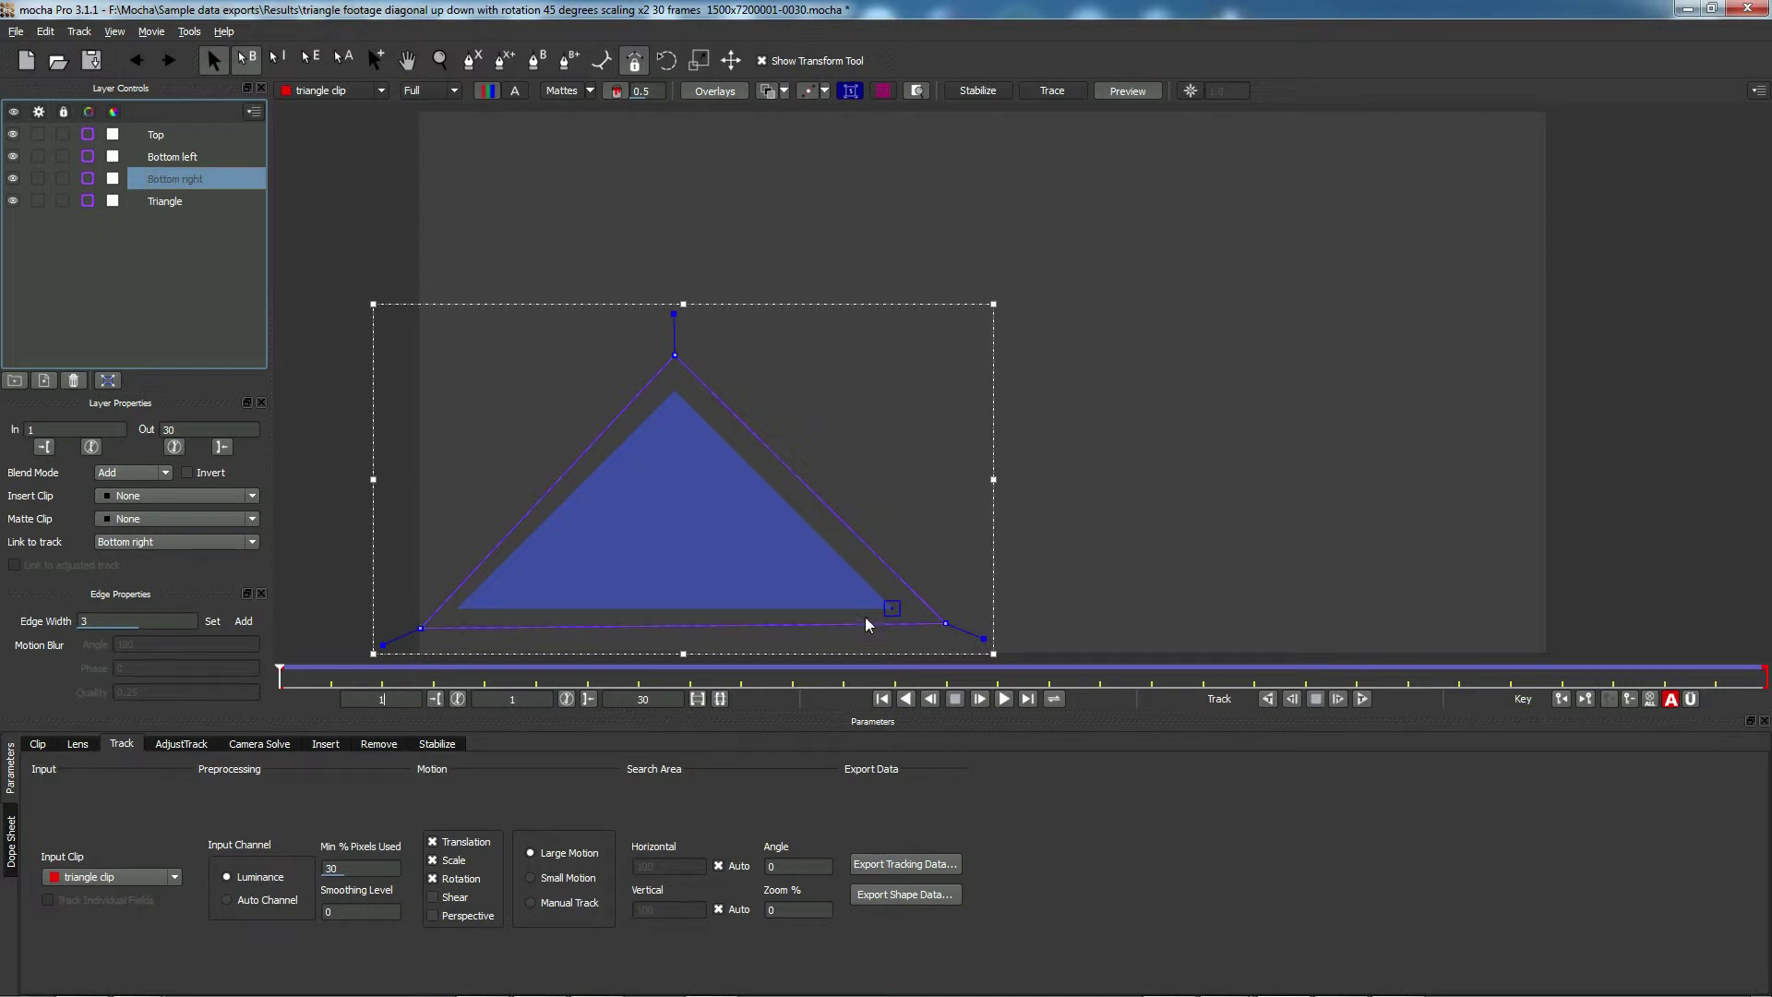
click(197, 158)
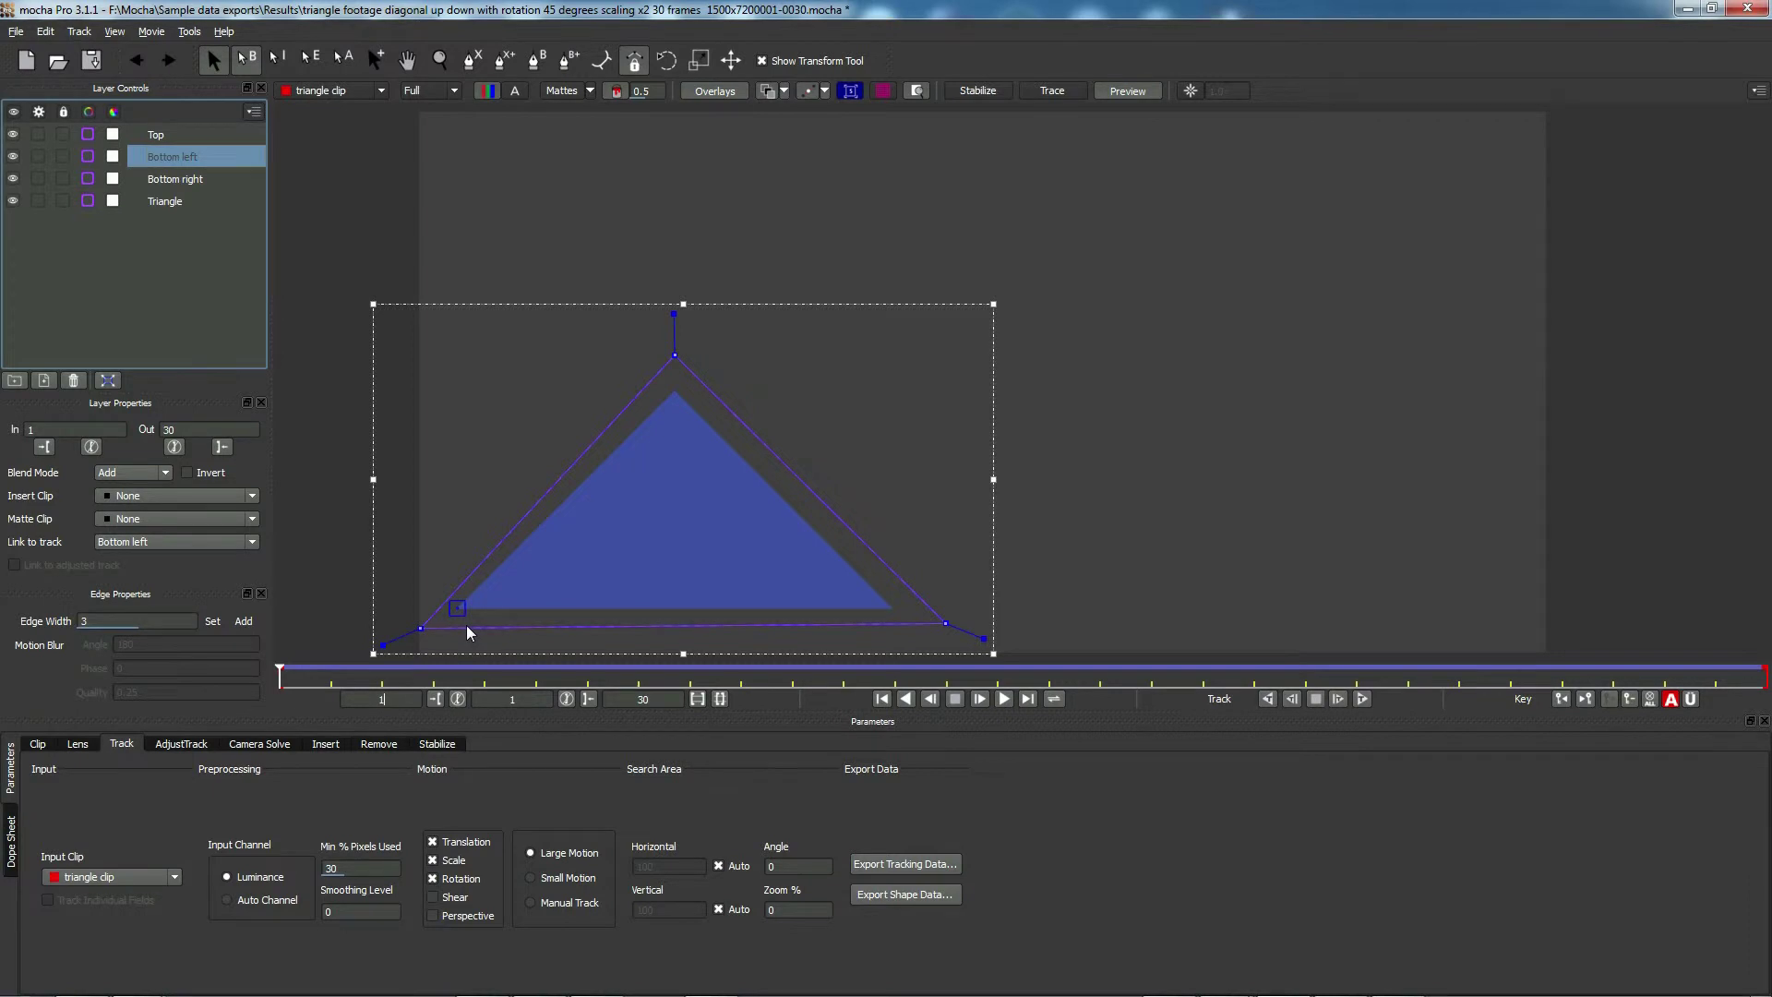
click(164, 203)
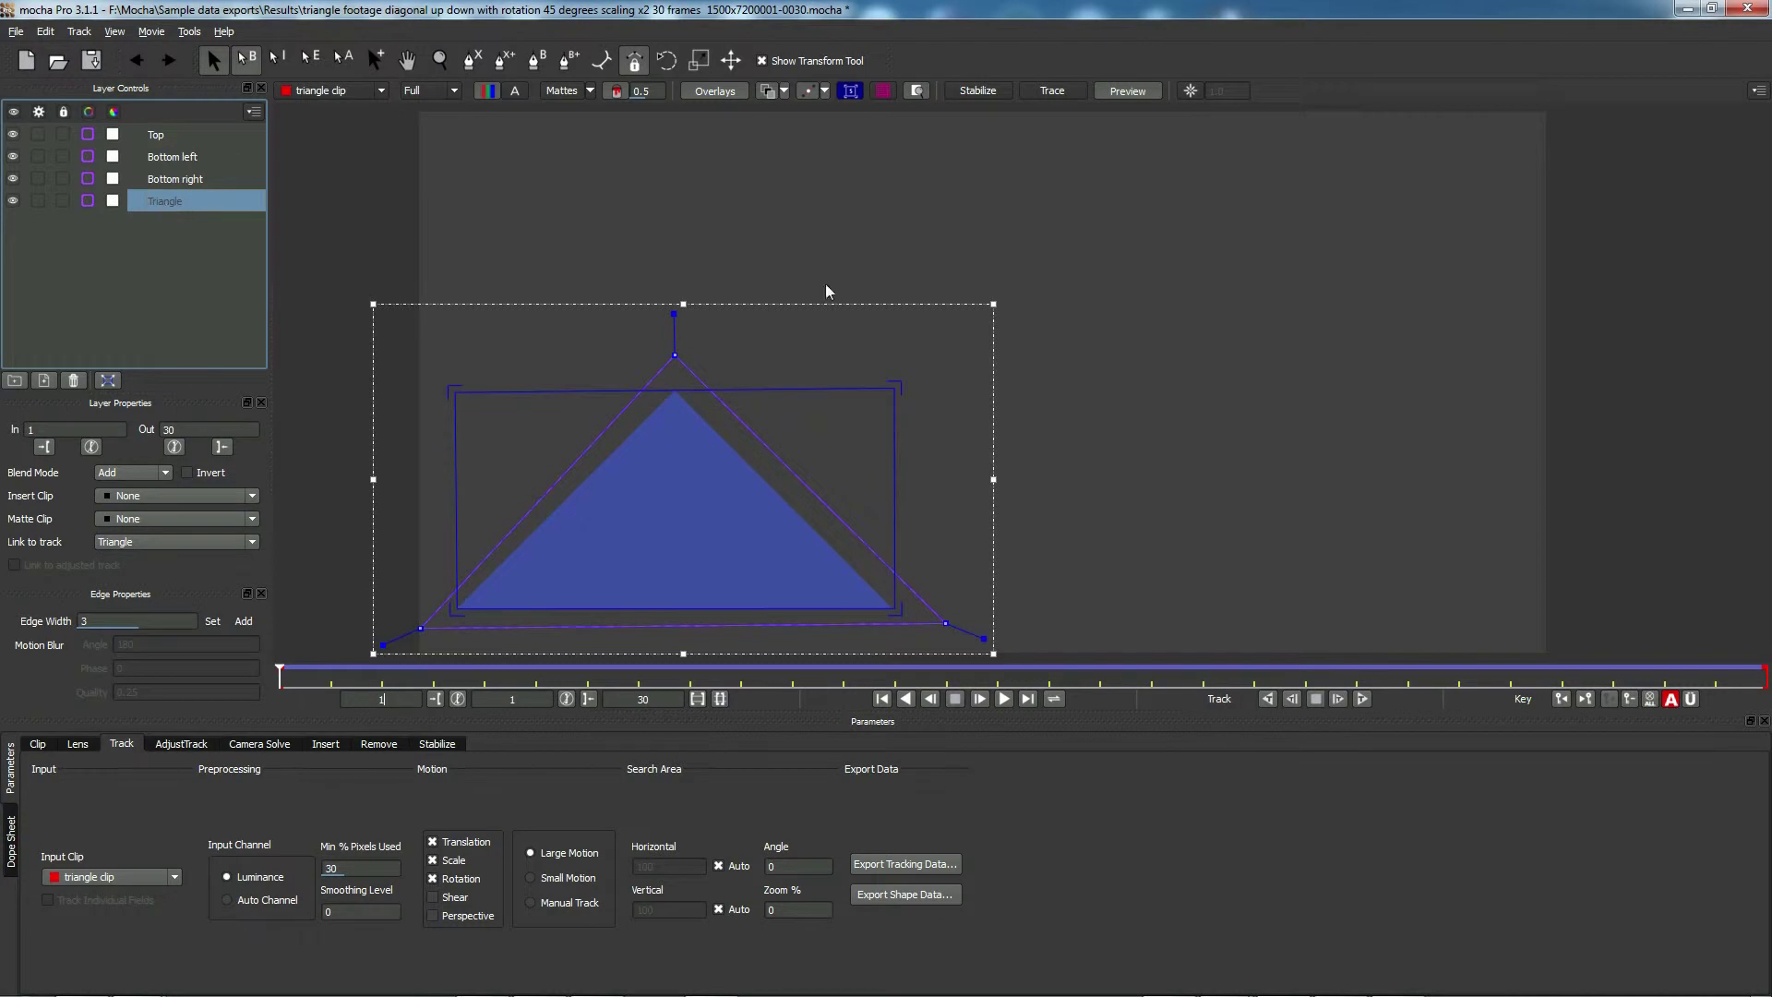
mouse_move(281, 671)
mouse_down()
mouse_move(868, 676)
mouse_move(281, 678)
mouse_up()
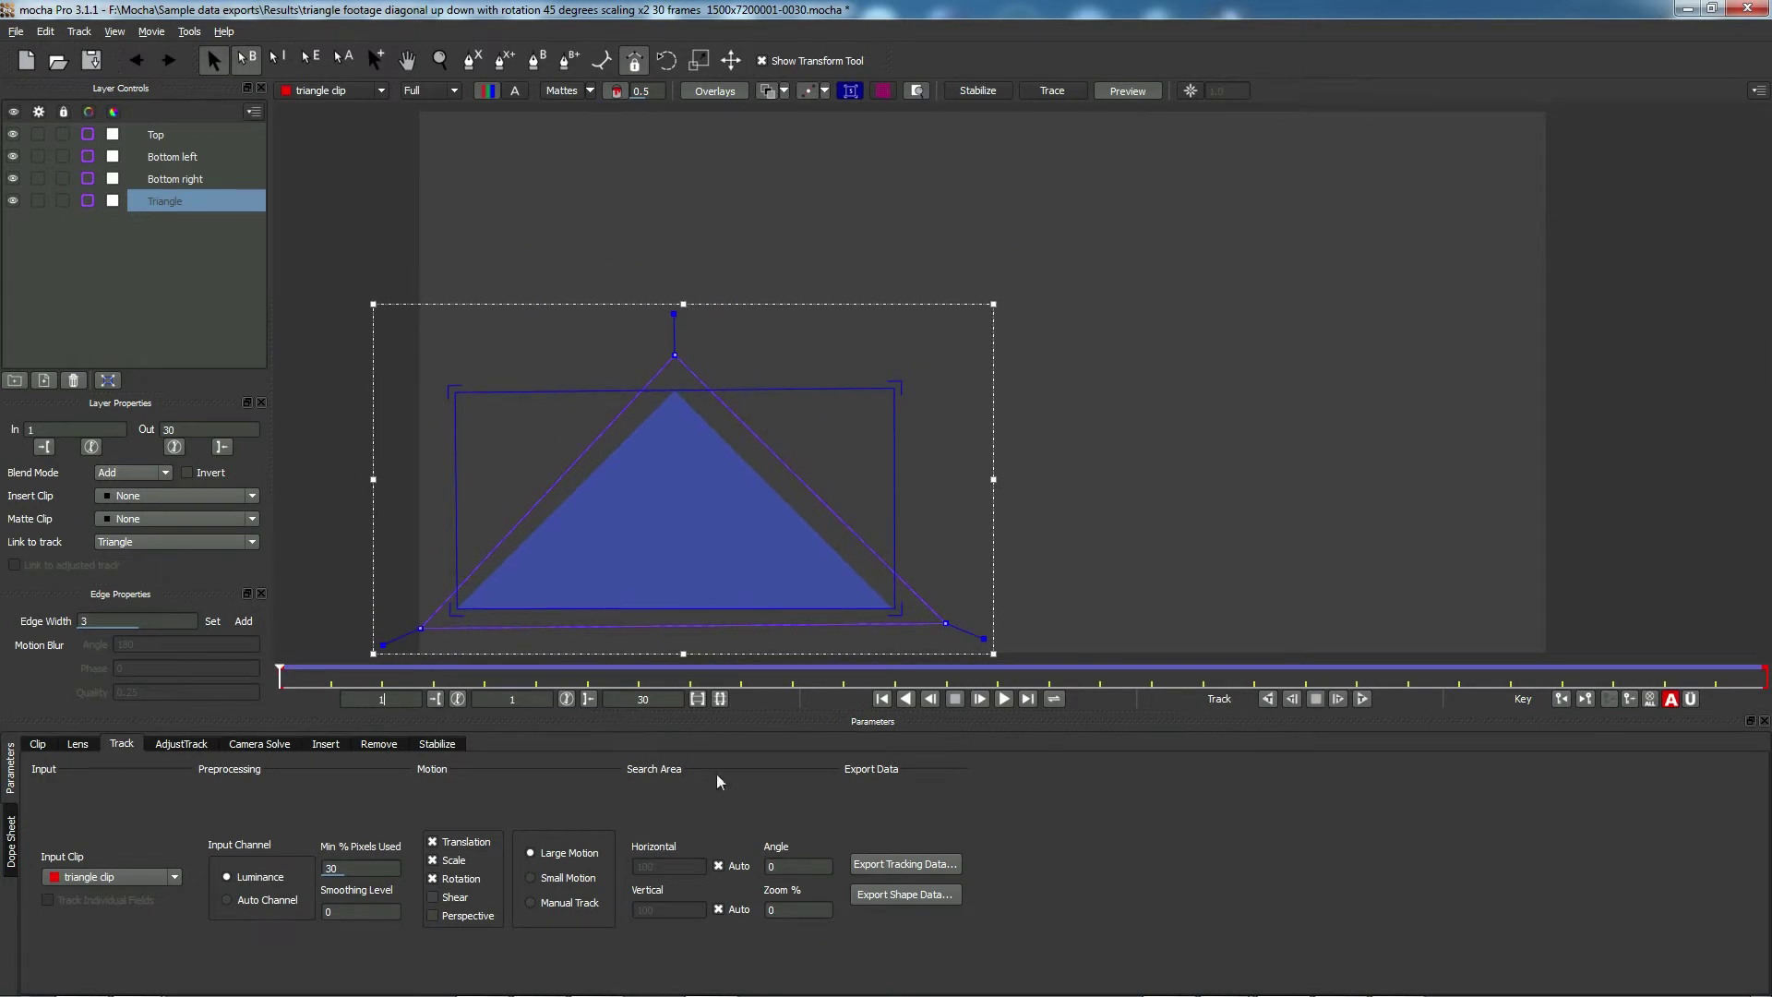
- Copy the Triangle layer's tracking data to the clipboard as After Effects Transform Data (anchor point, position, scale and rotation)
click(904, 864)
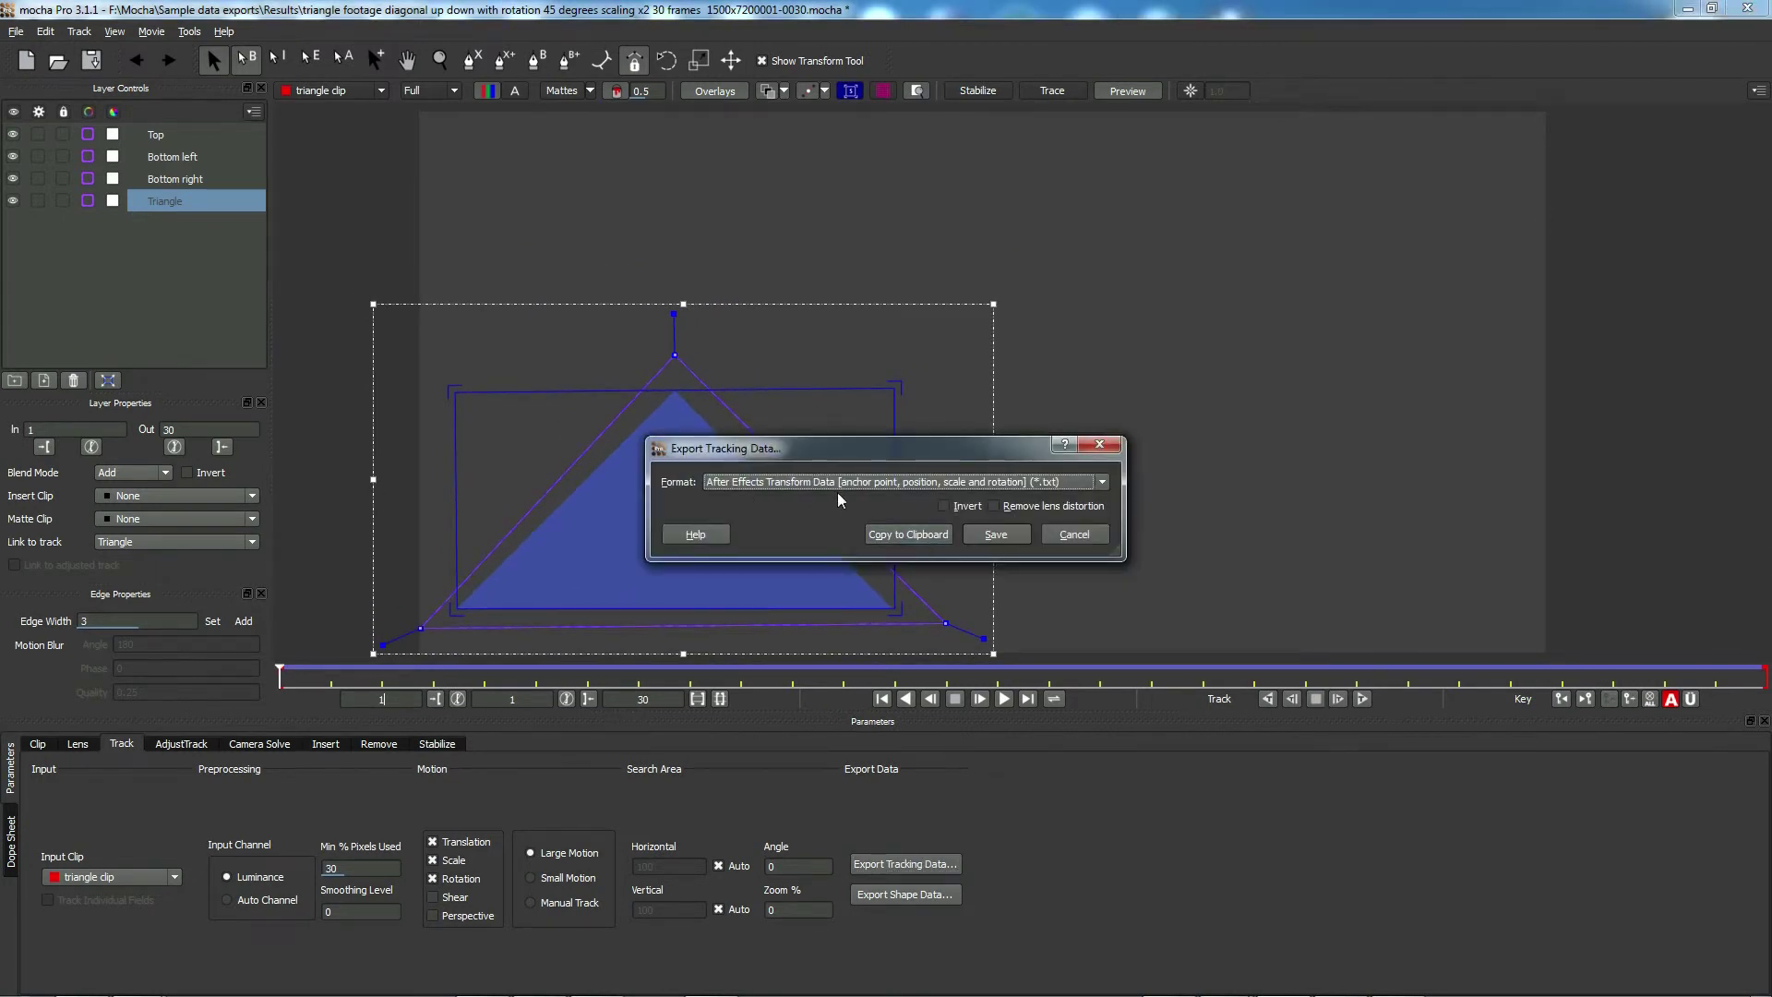
click(936, 540)
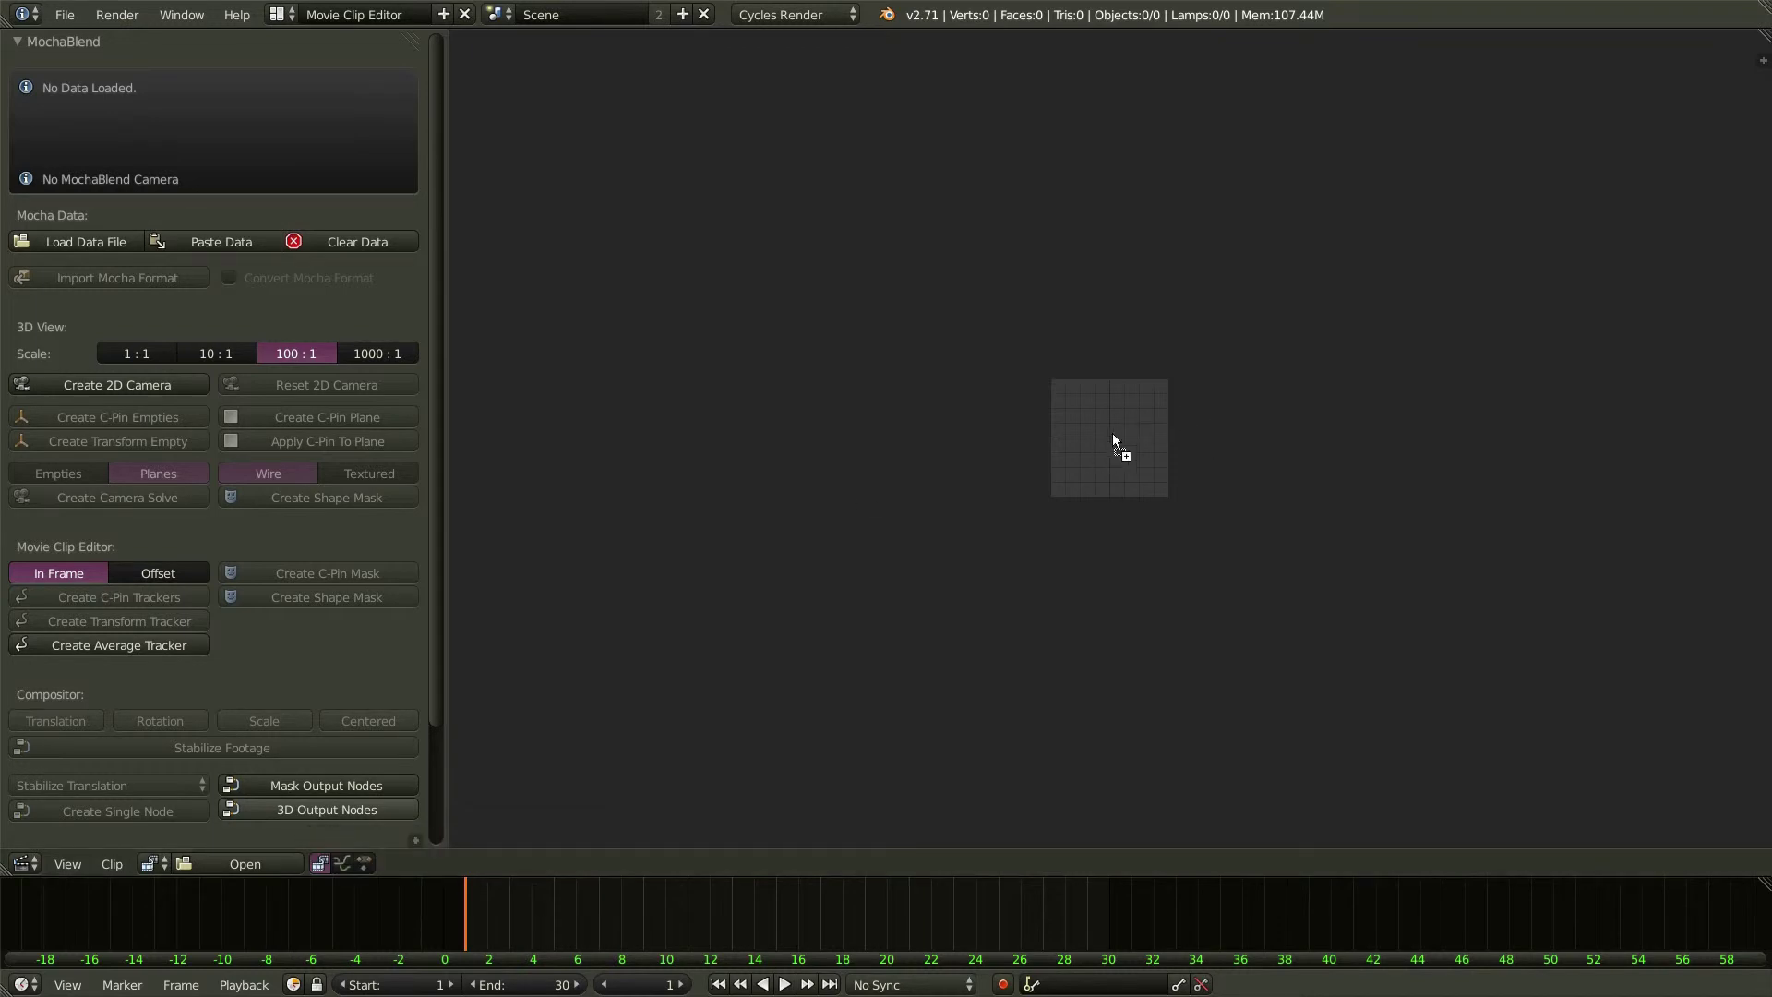
- In Blender, load the triangle footage into the Movie Clip Editor and scrub through its first frames
drag(1113, 439, 1114, 440)
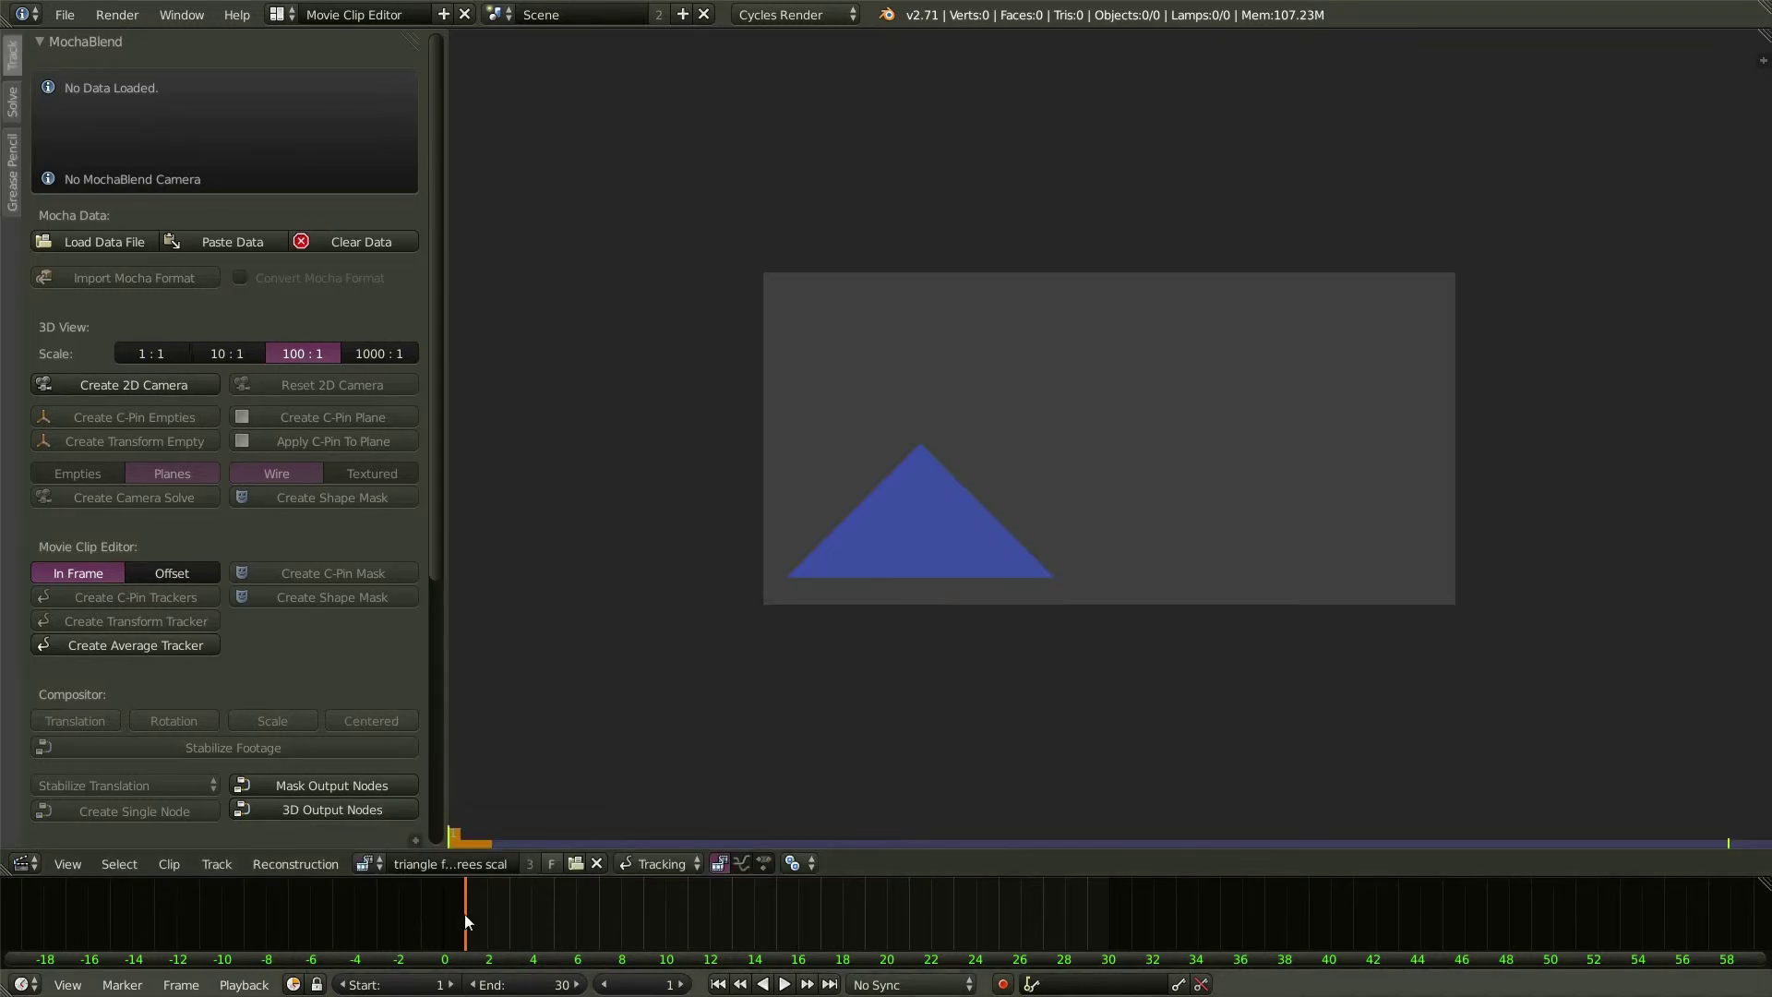
mouse_move(465, 914)
mouse_down()
mouse_move(973, 881)
mouse_move(1099, 900)
mouse_move(684, 945)
mouse_move(474, 930)
mouse_up()
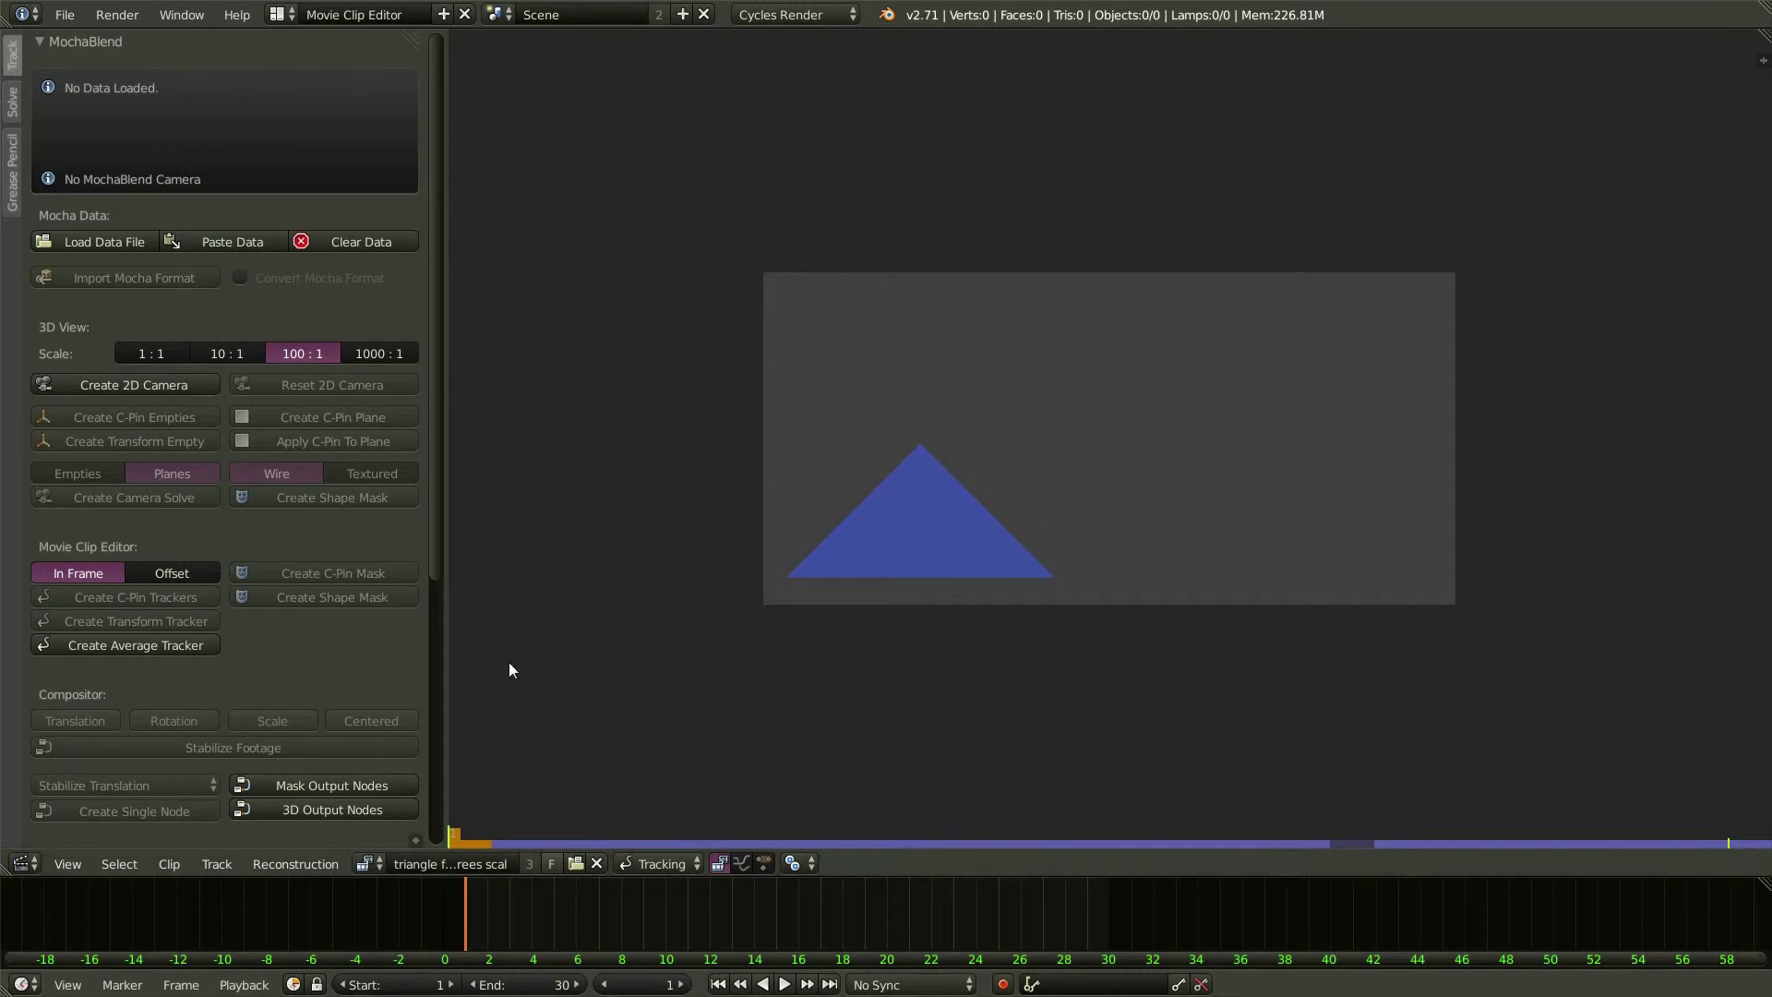
- Paste the copied Mocha transform data into MochaBlend and create a transform tracker from it on the clip
click(231, 241)
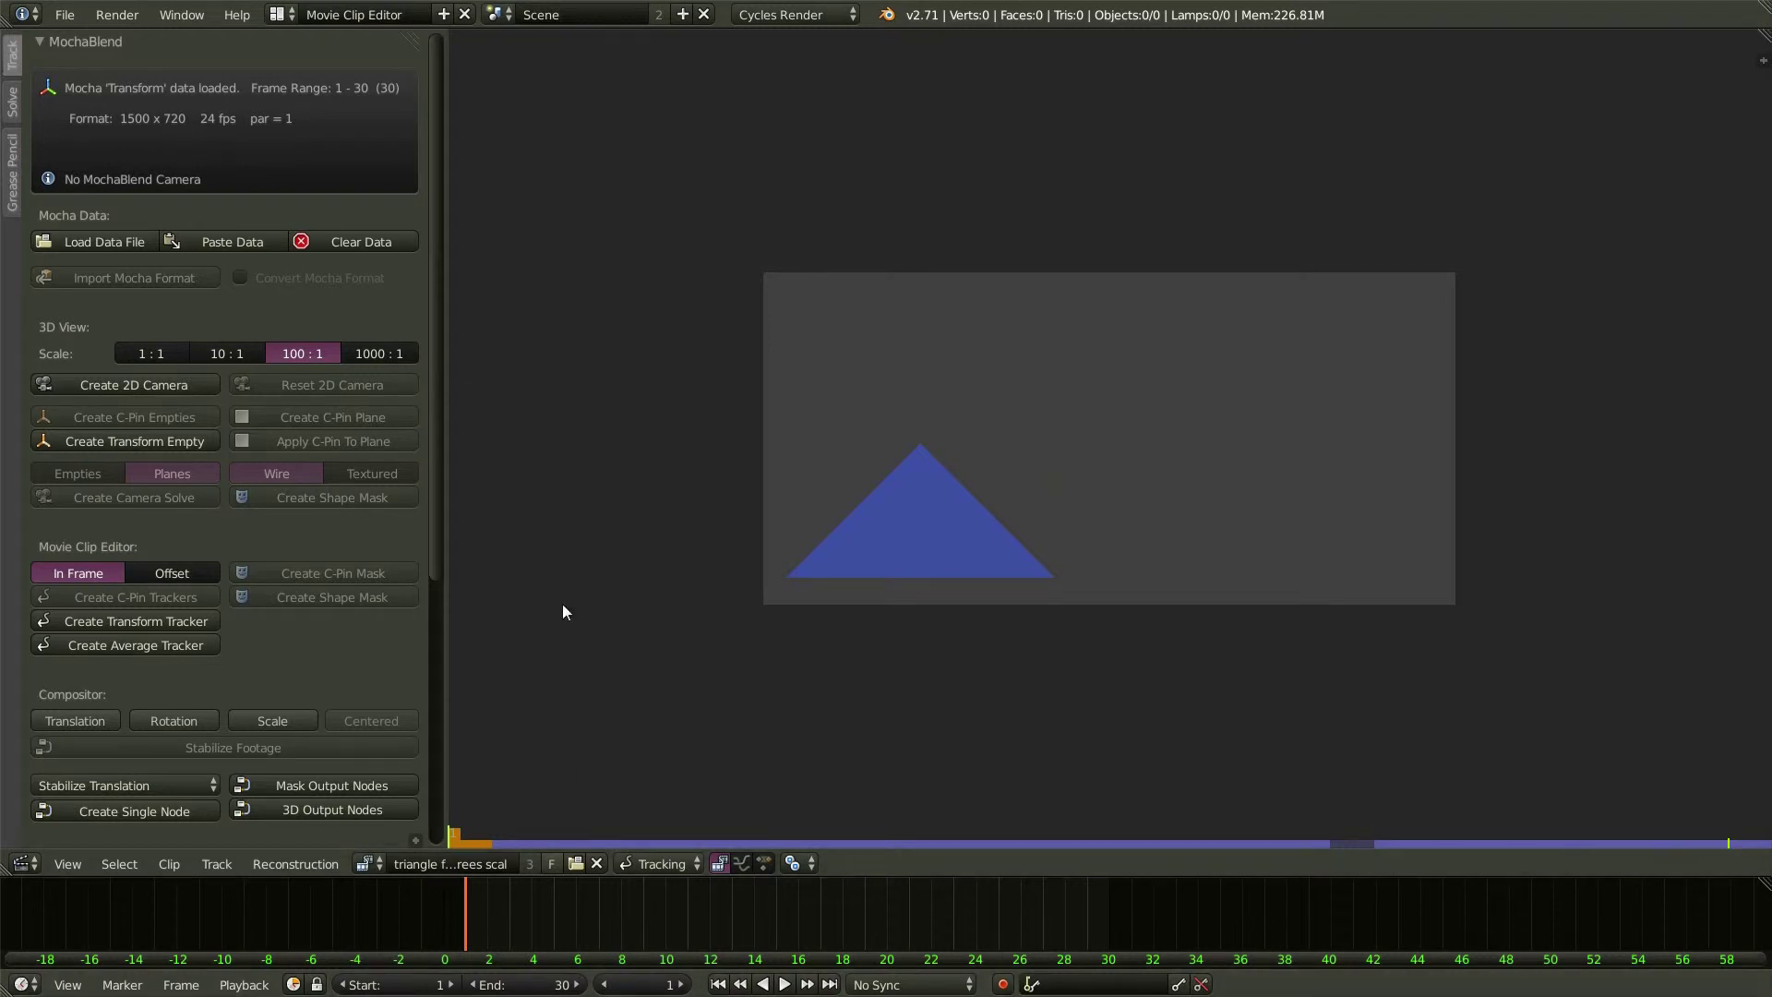
click(141, 620)
drag(465, 899, 477, 940)
click(279, 14)
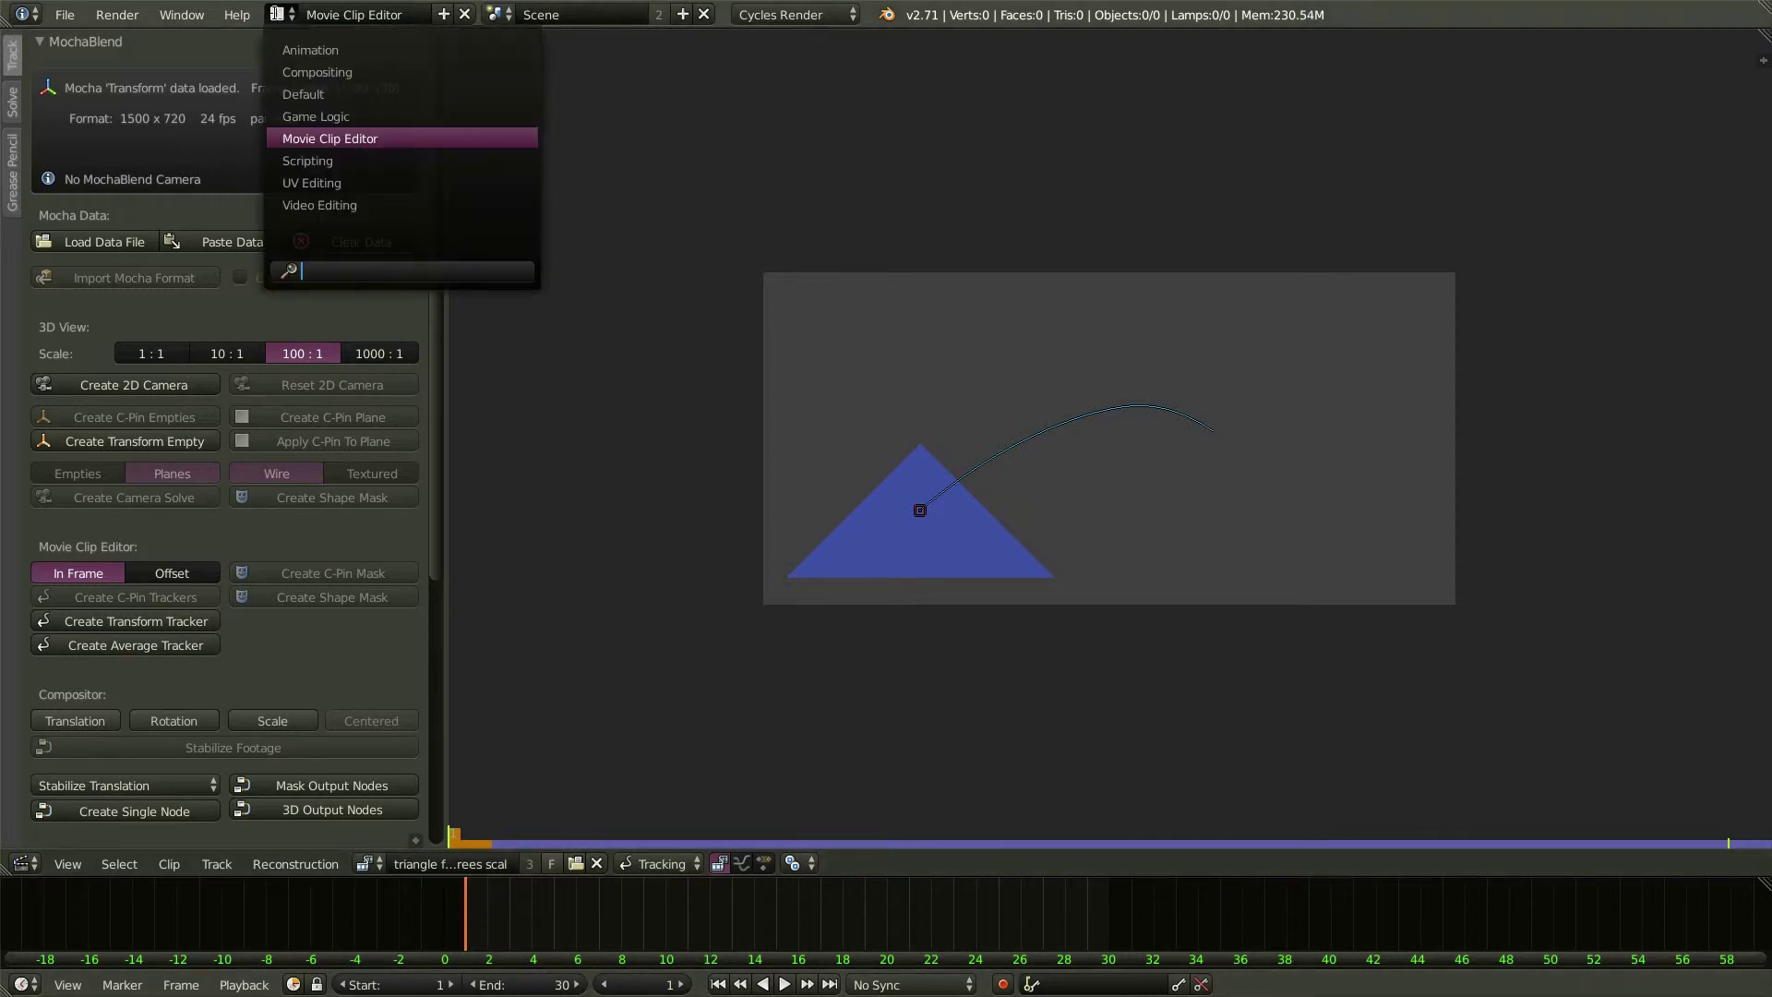
click(316, 74)
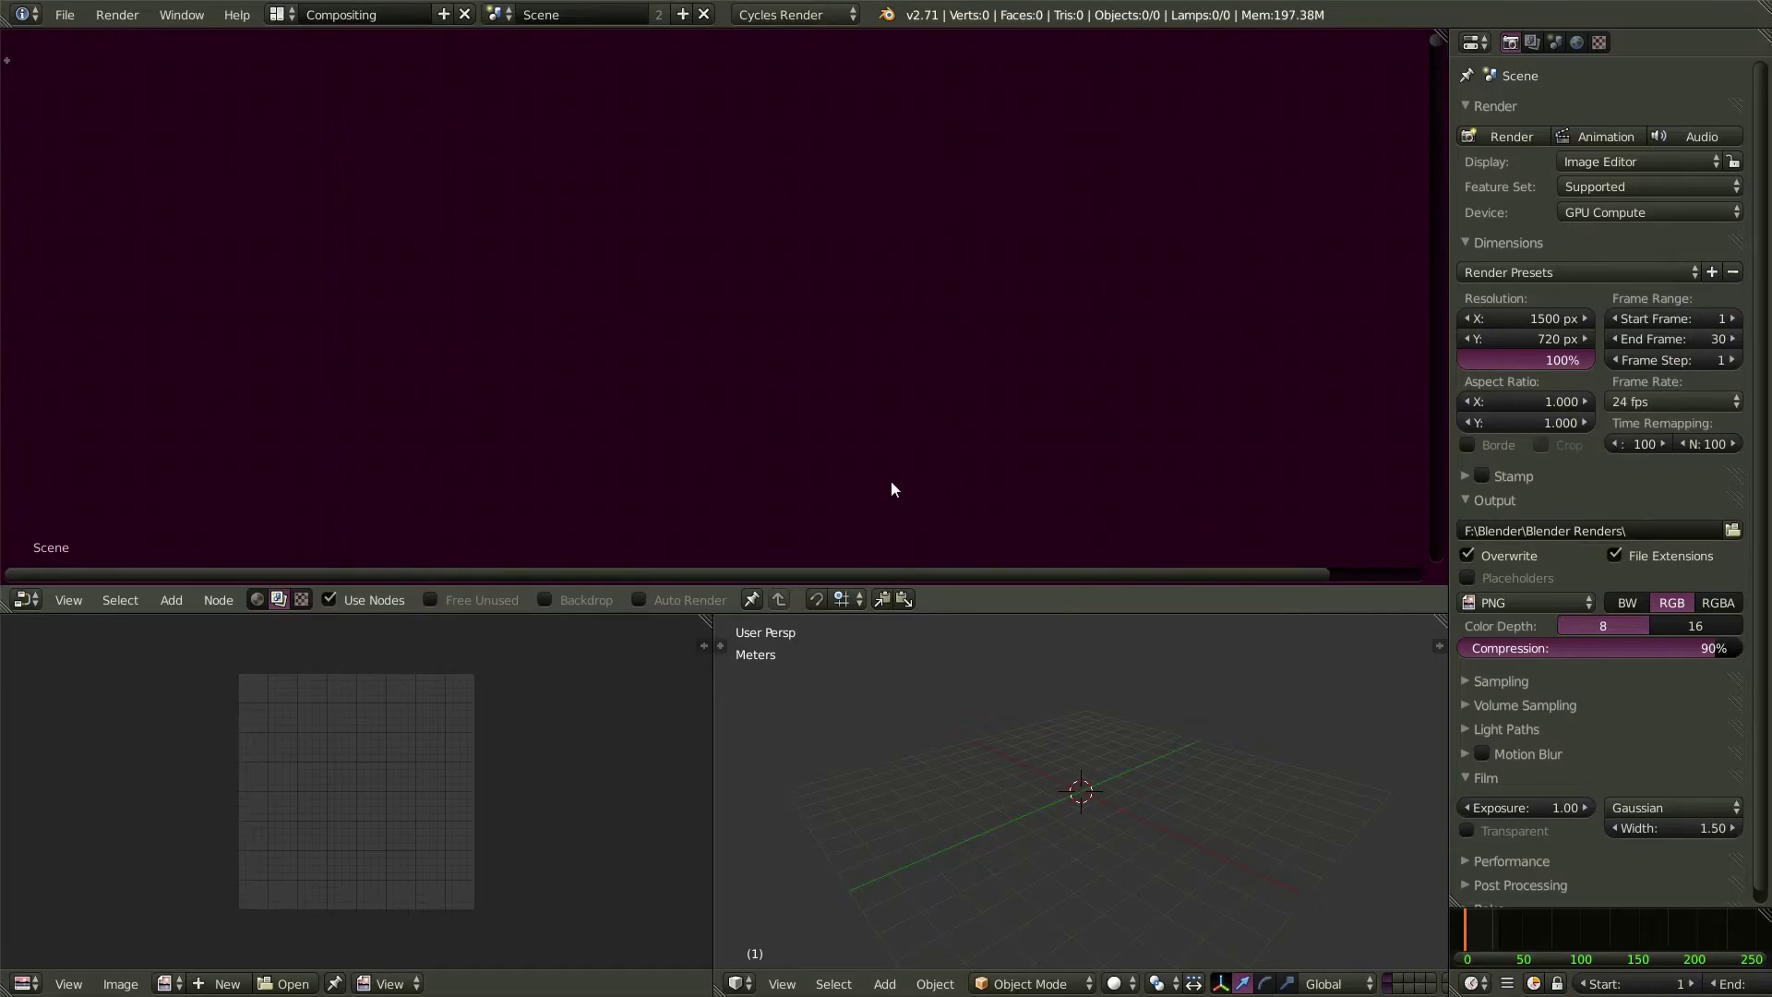
click(277, 13)
click(356, 140)
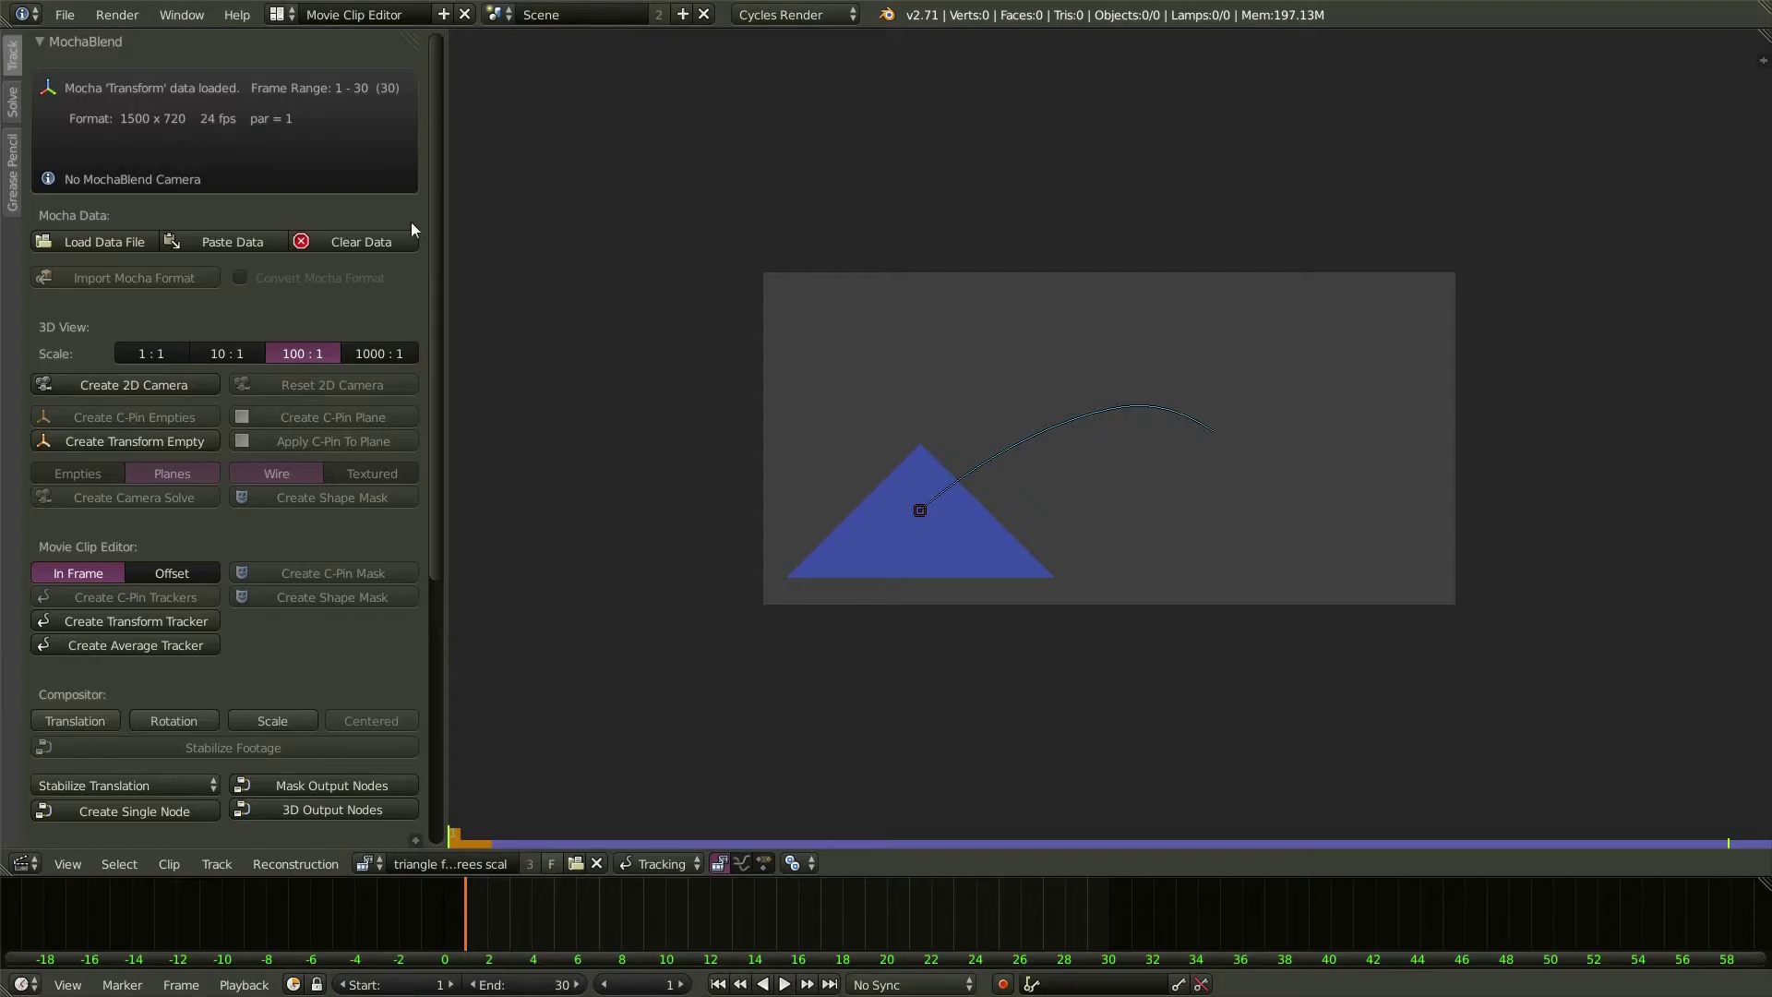
- Split the Movie Clip Editor vertically, turn the new area into a Node Editor, and collapse its properties region
drag(1766, 33, 710, 146)
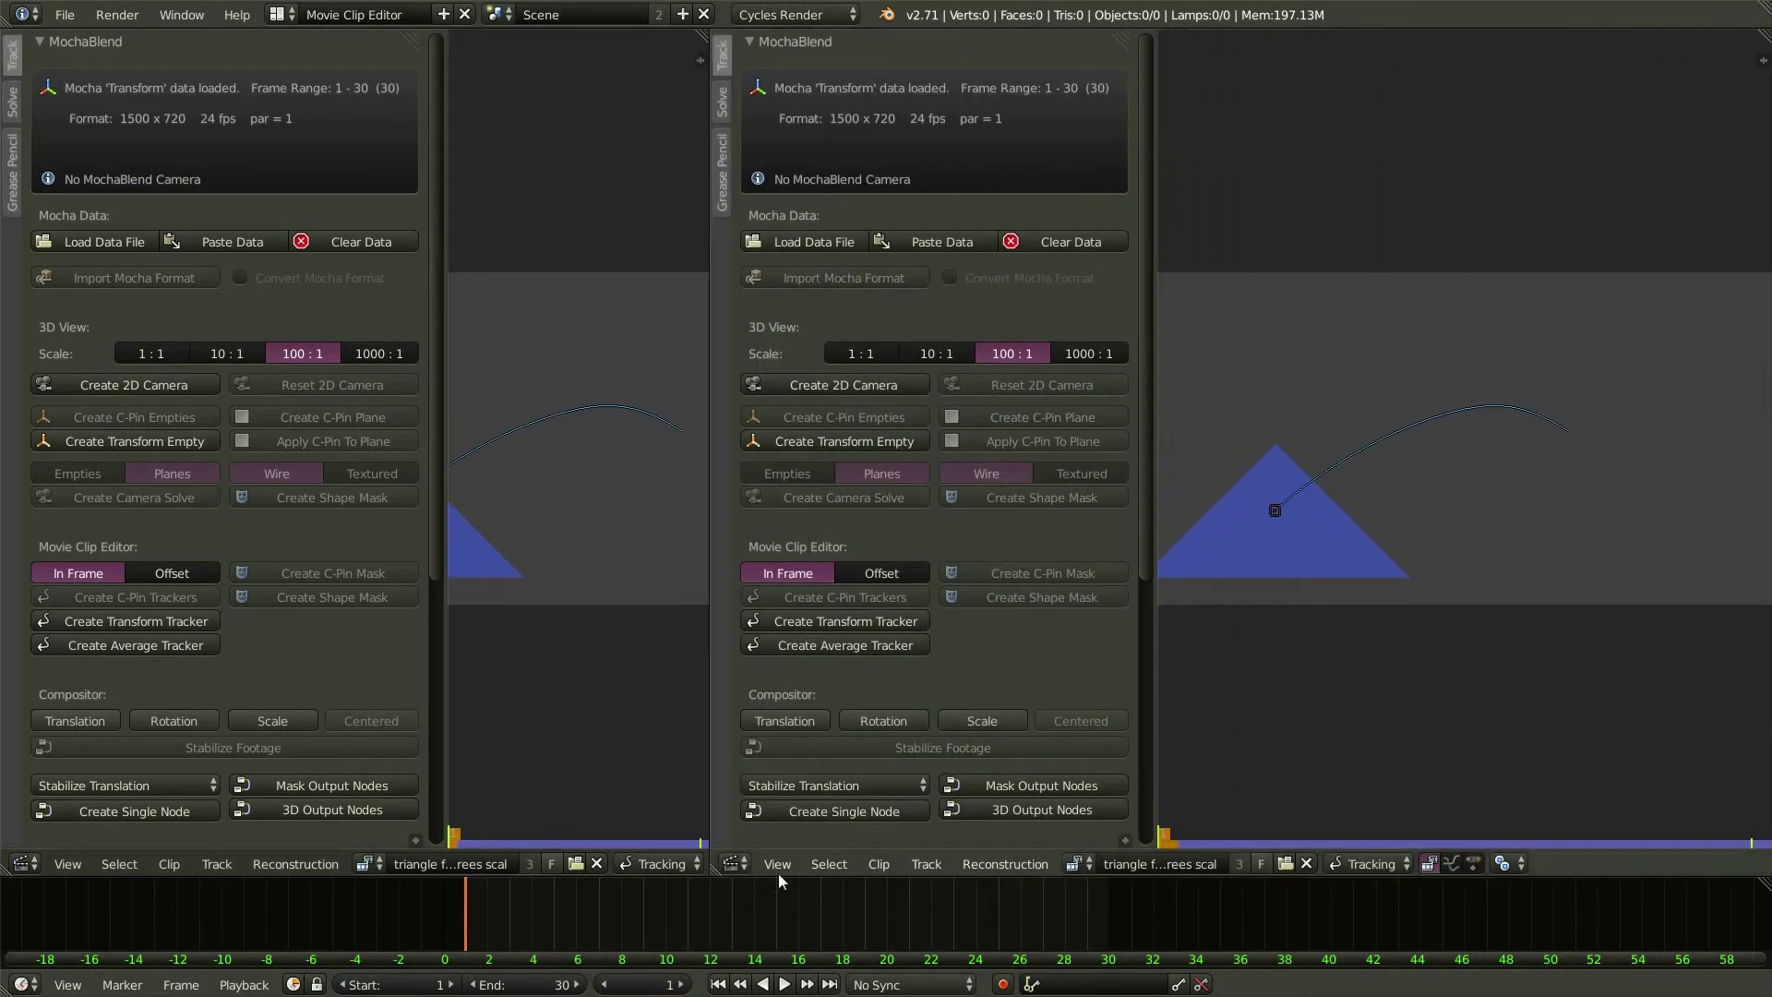
click(734, 863)
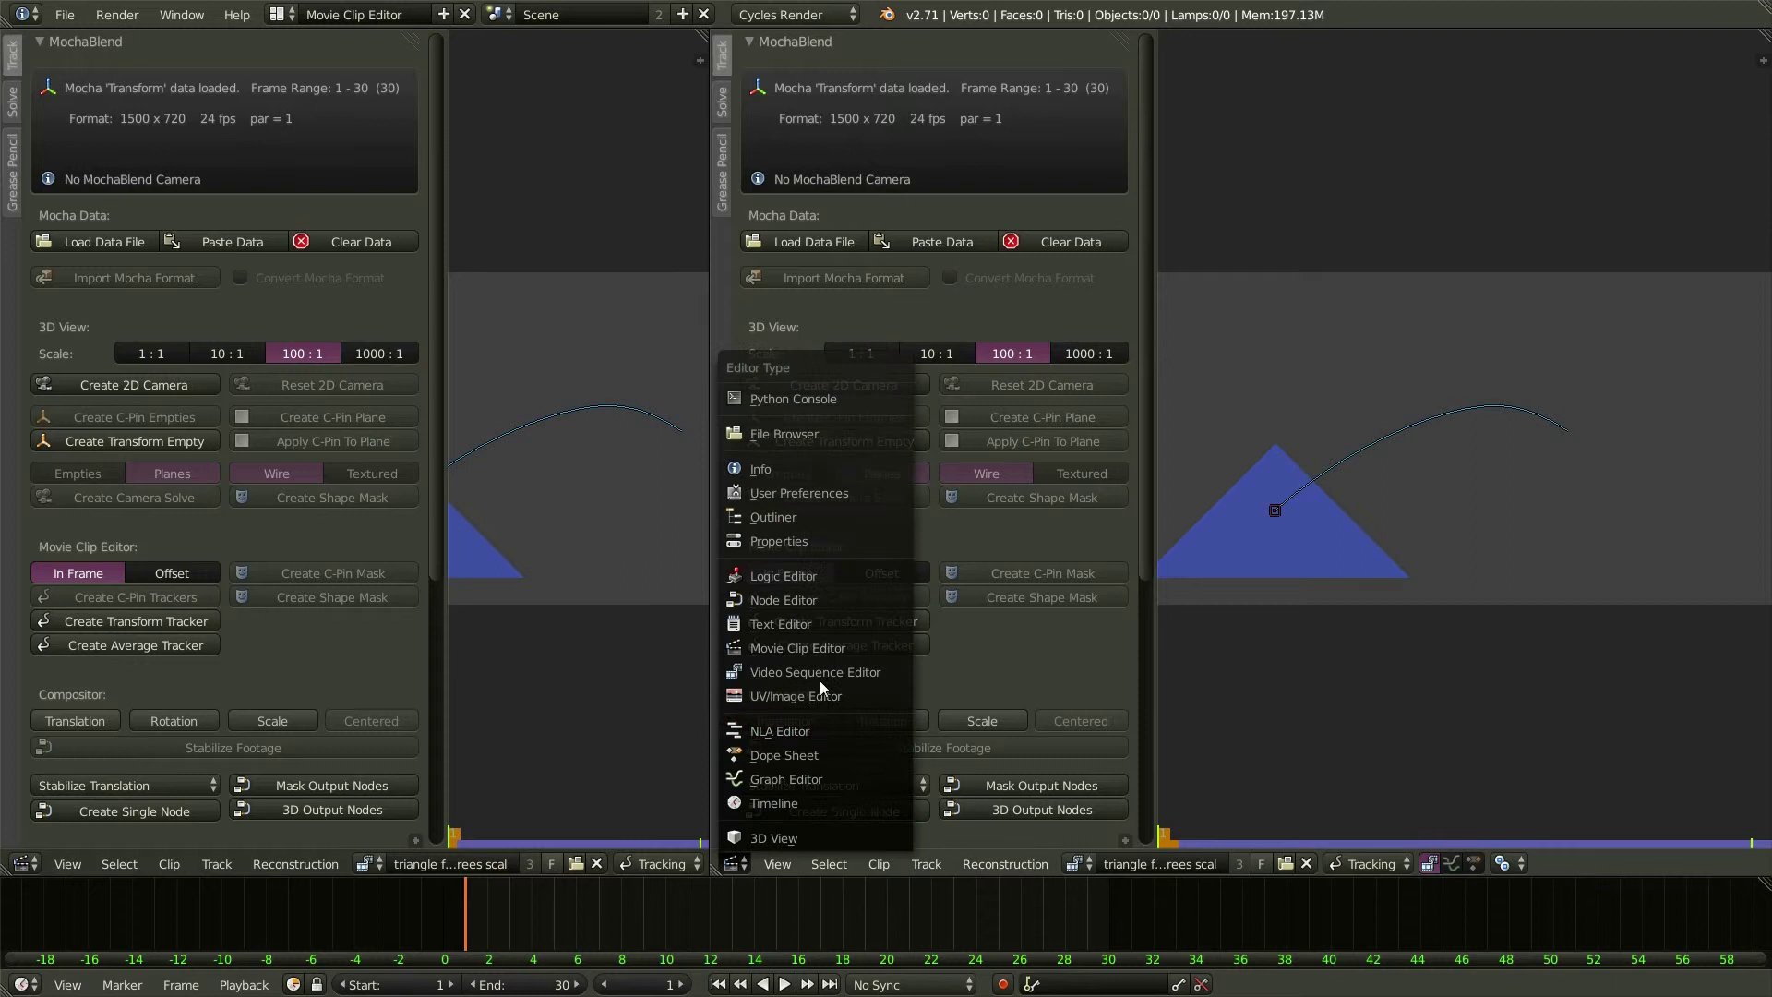
click(812, 602)
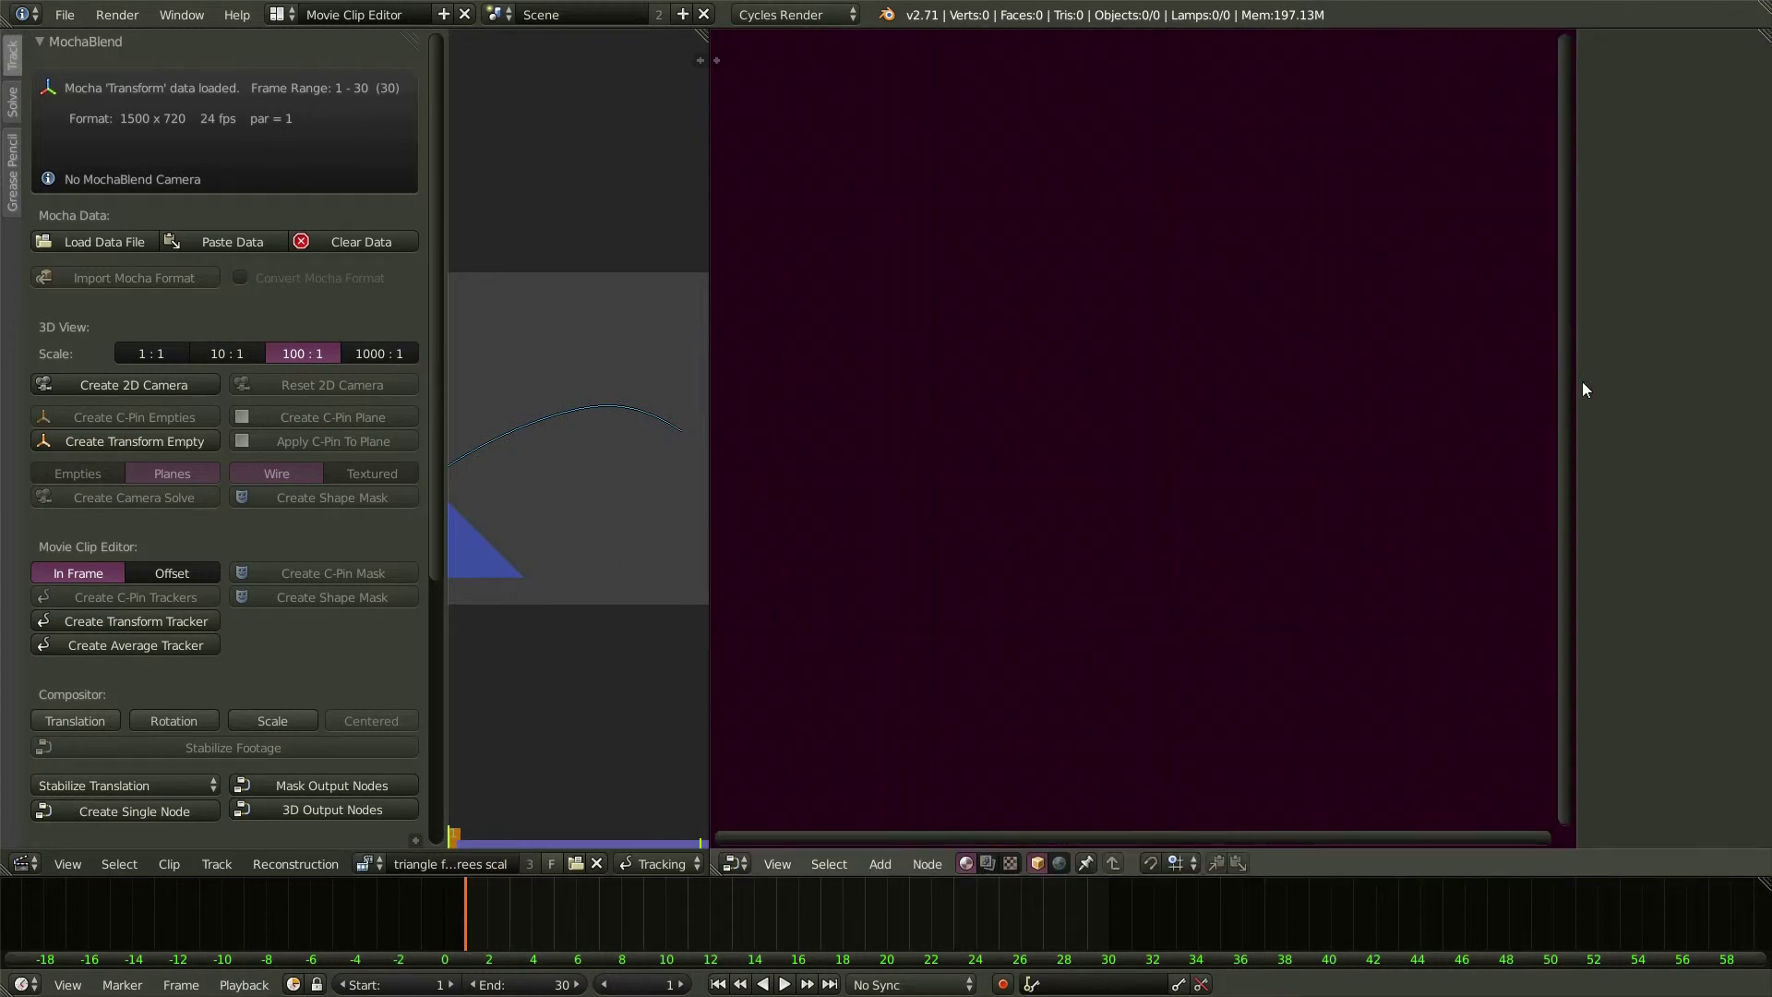
drag(1574, 386, 1765, 385)
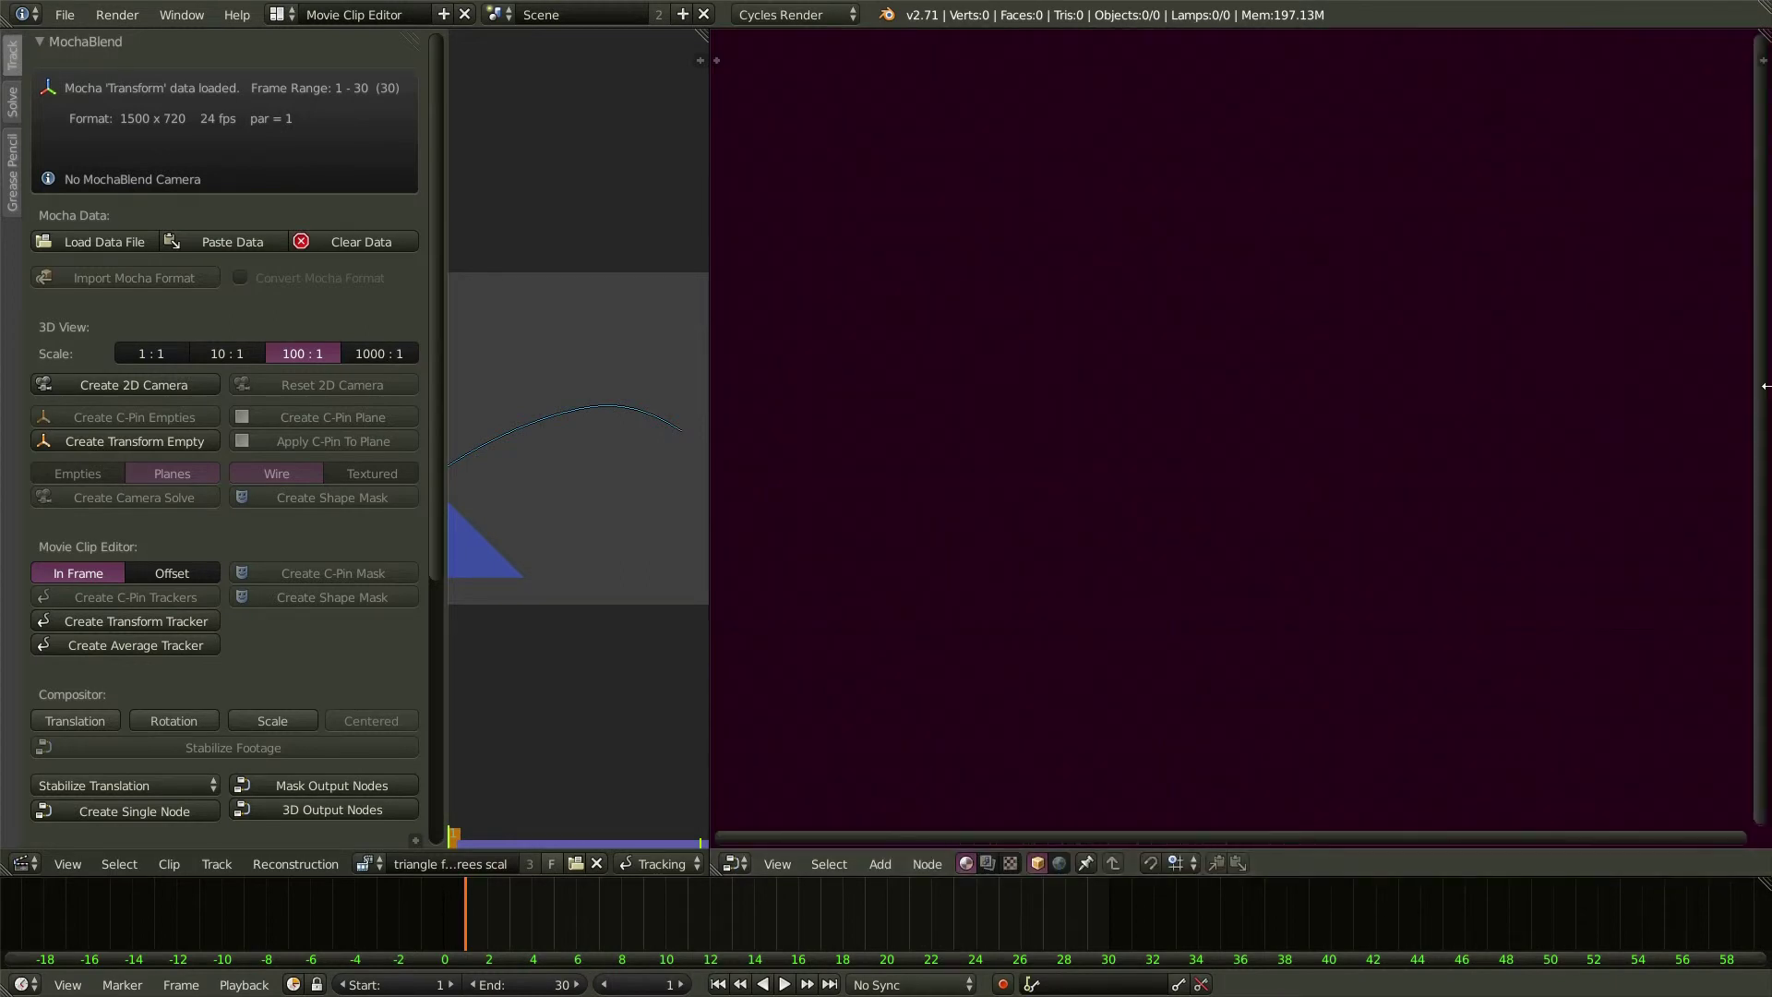
- Split the Node Editor horizontally and make the upper area a UV/Image Editor showing the Render Result
drag(1761, 37, 1744, 325)
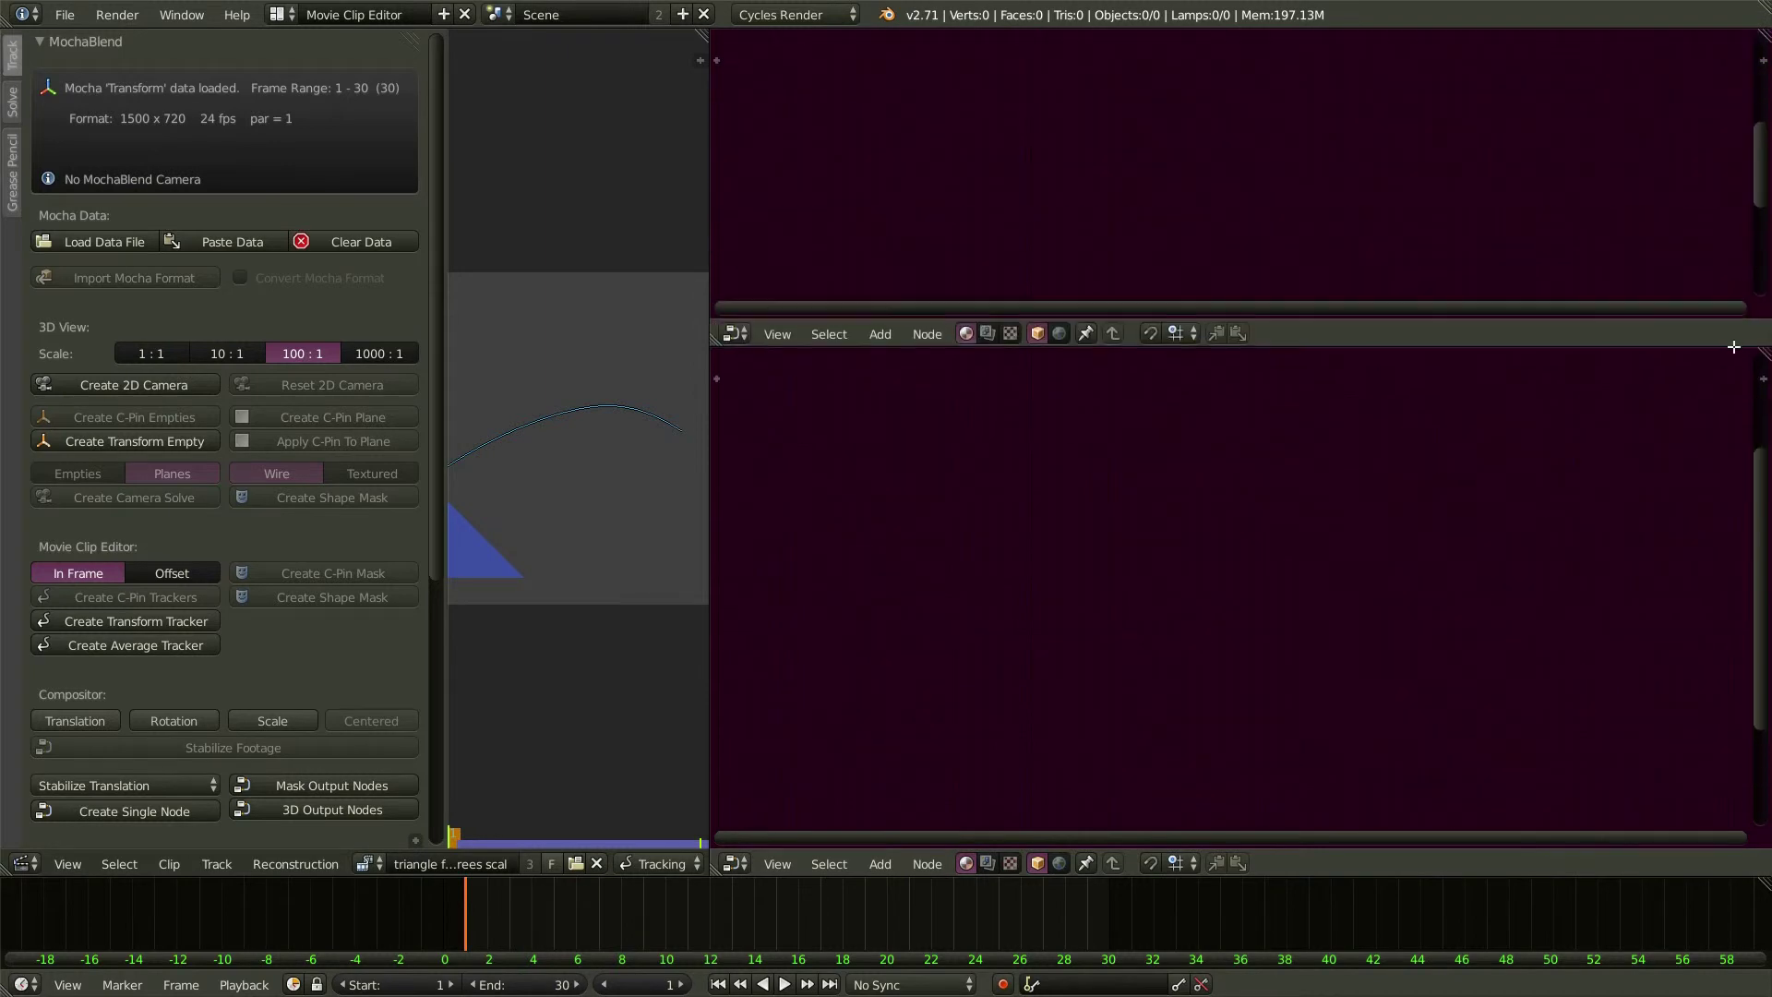
click(736, 333)
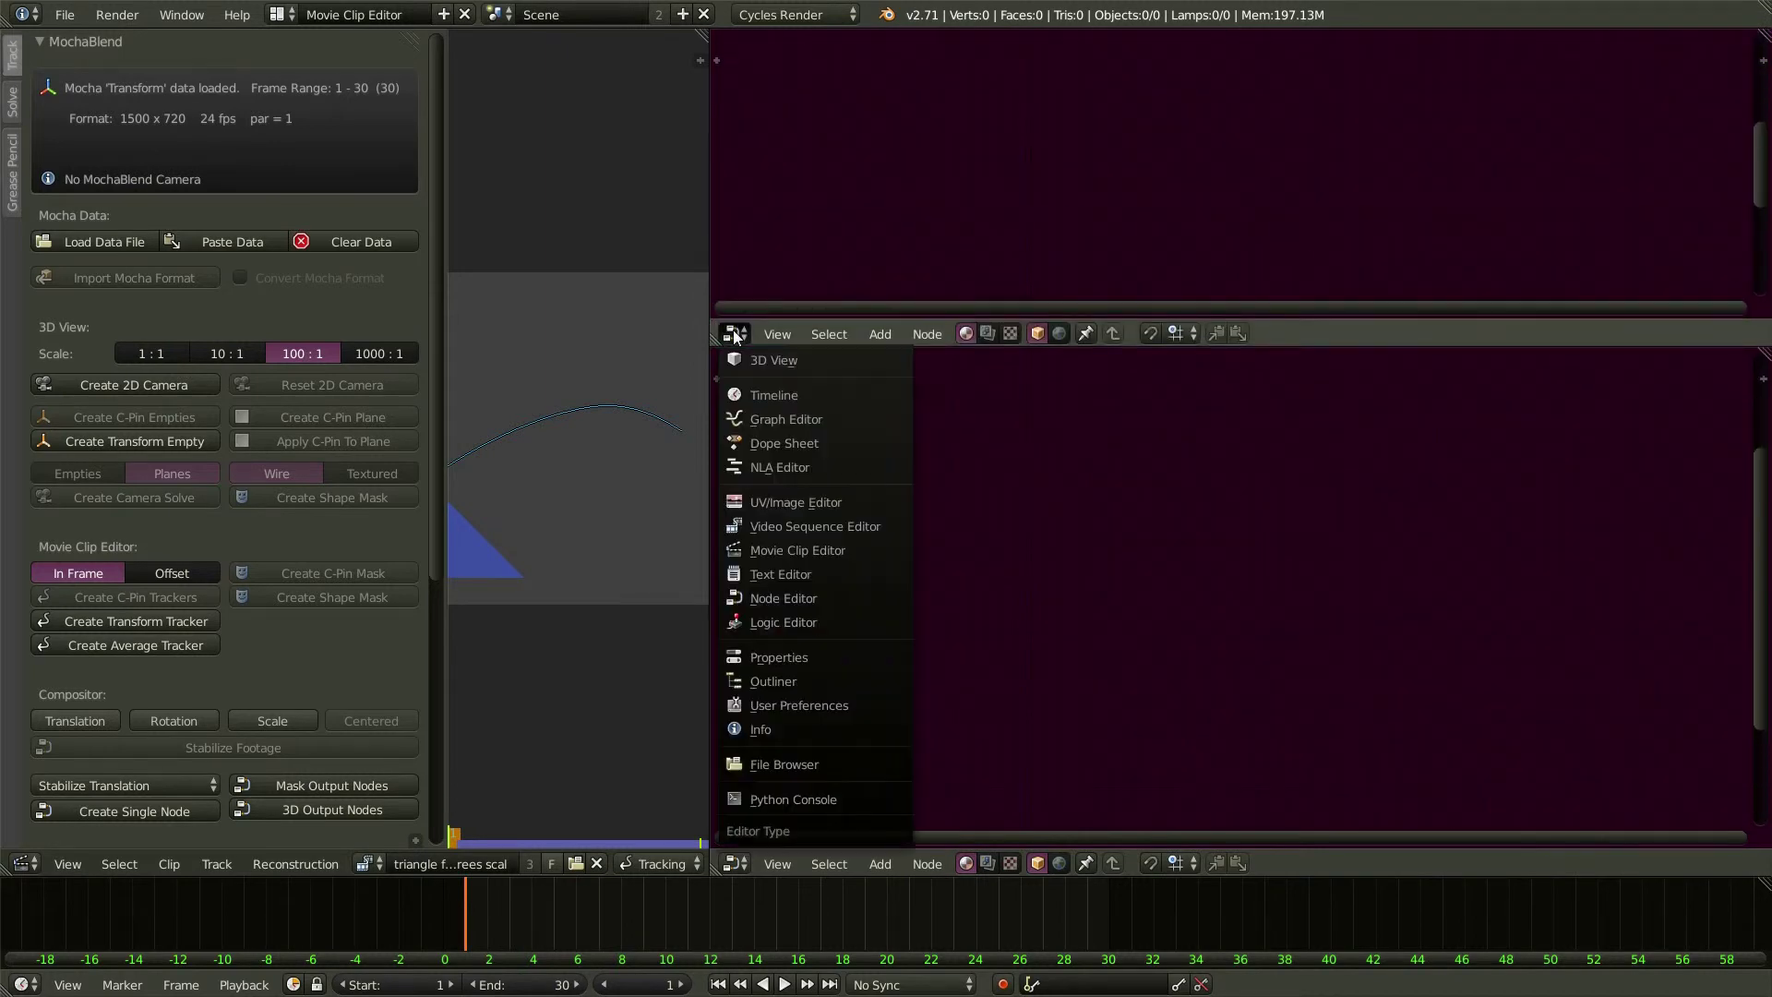
click(820, 502)
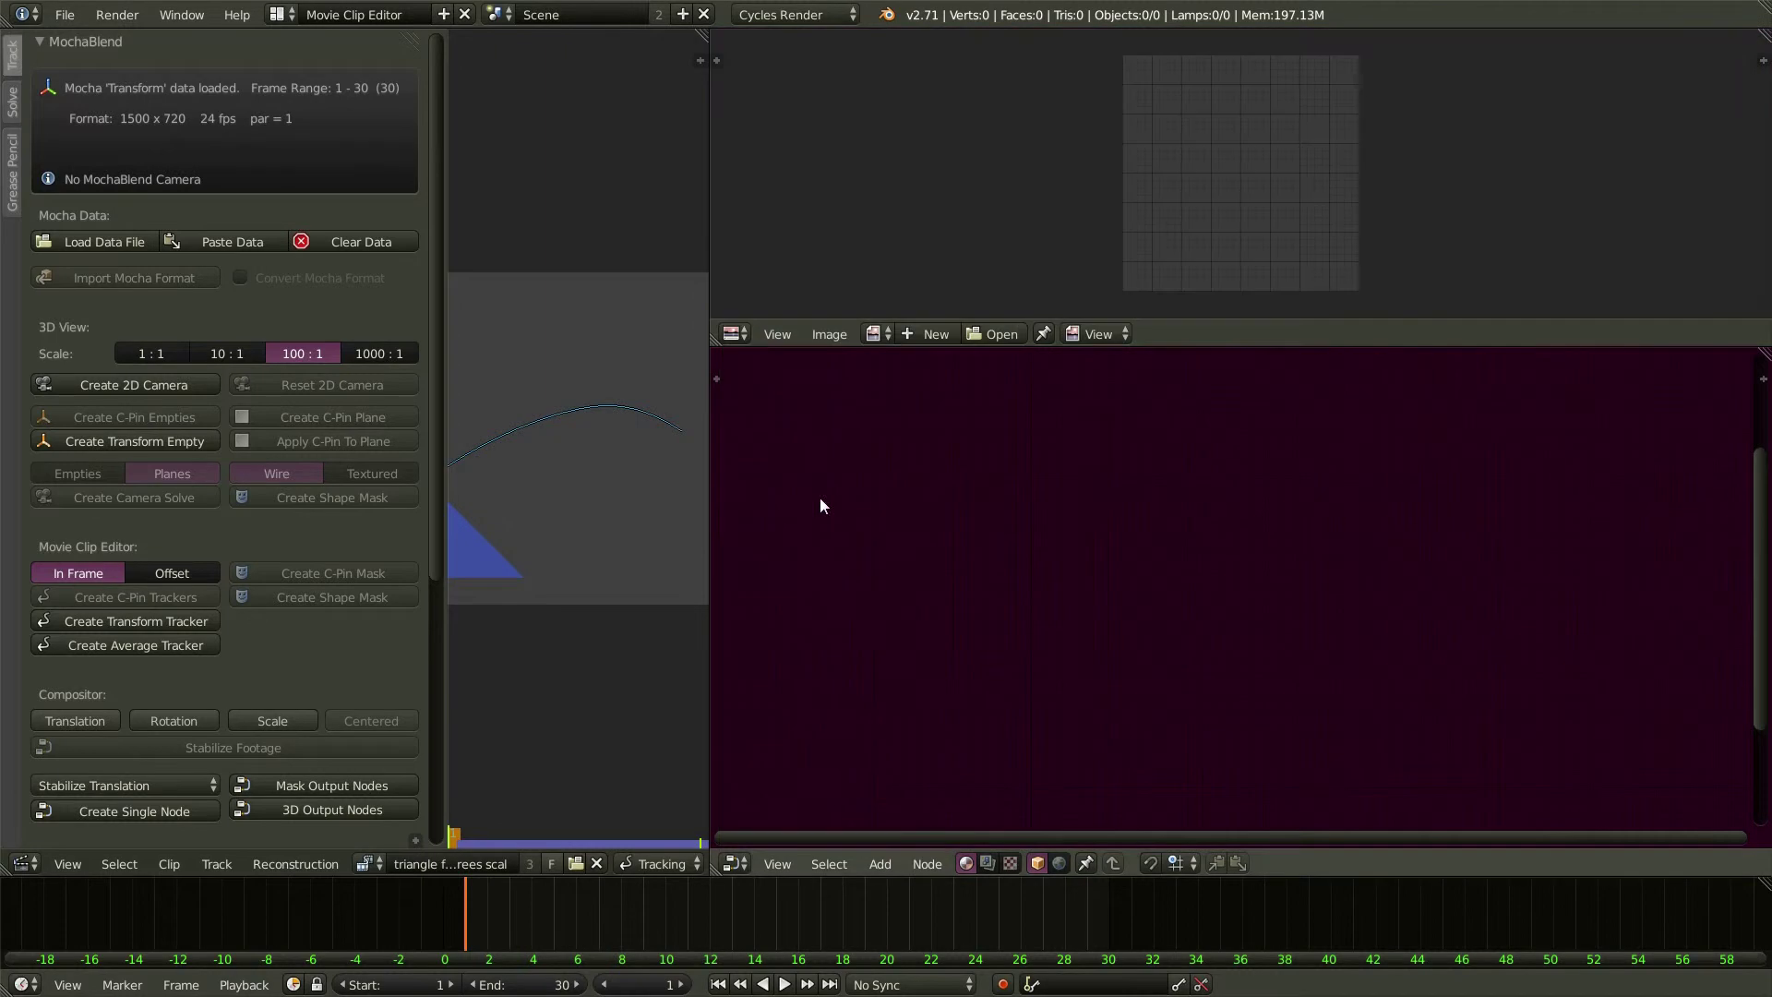
click(889, 334)
click(919, 390)
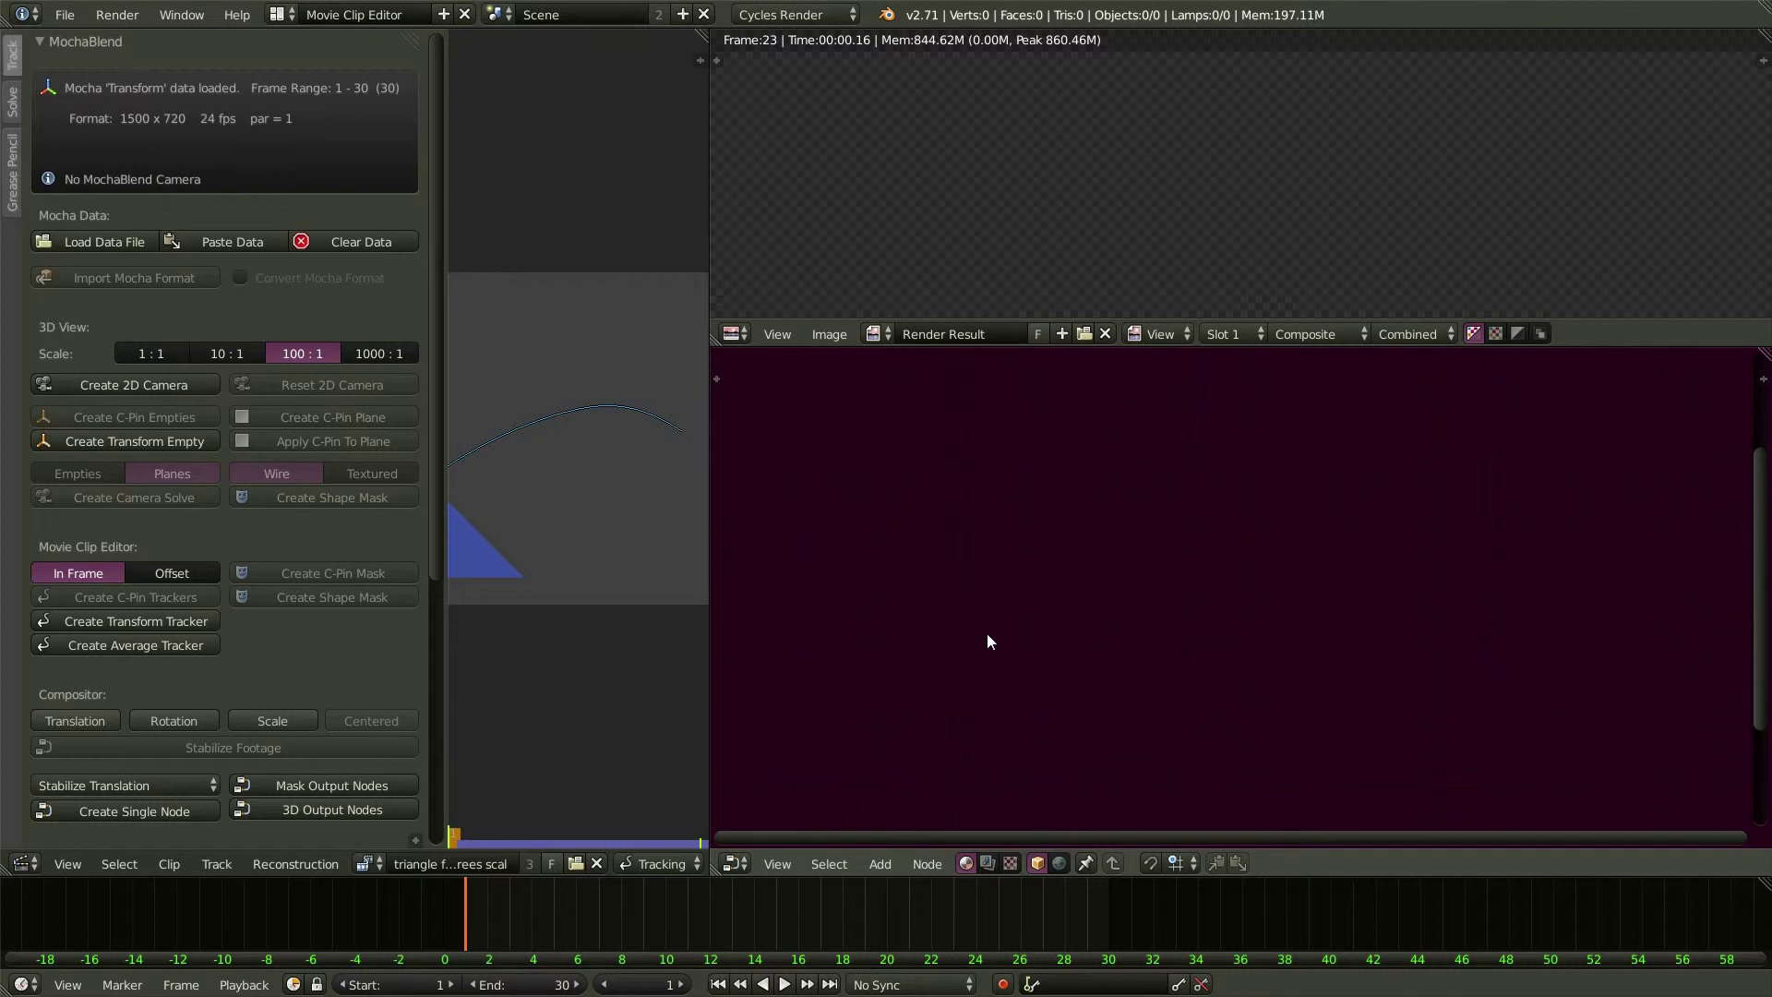
- Switch the Node Editor to compositing nodes and enable the Backdrop
click(988, 864)
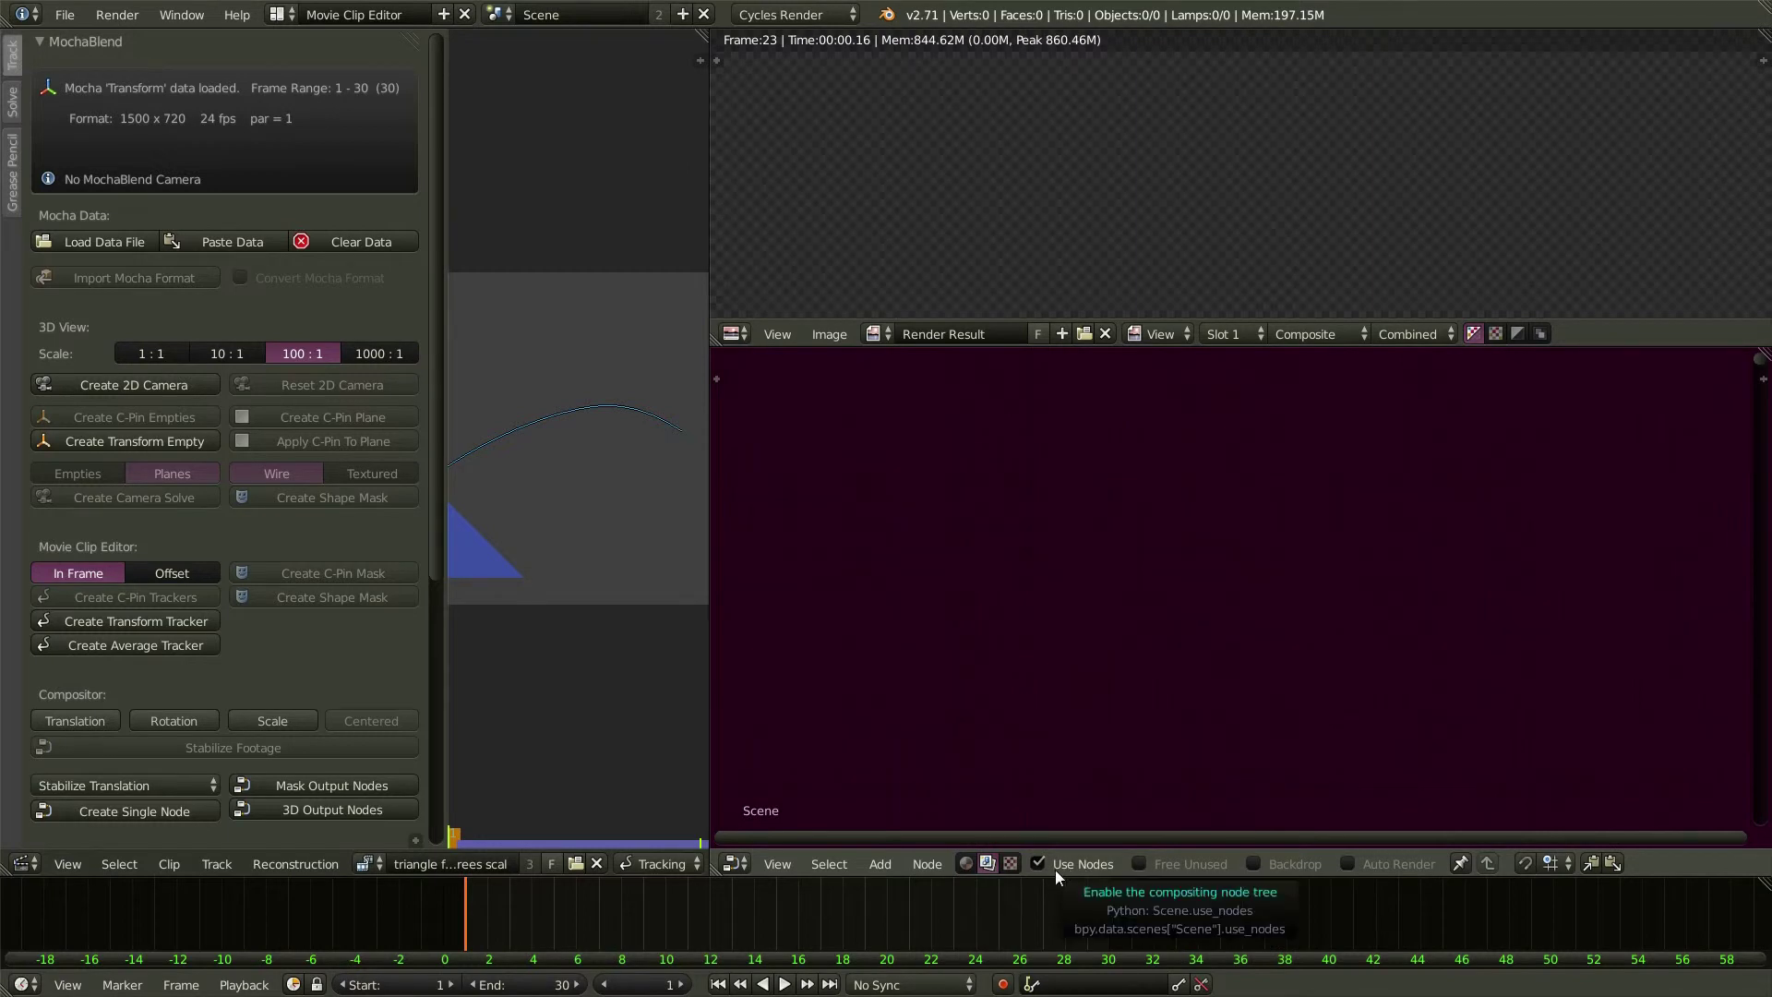
click(1253, 864)
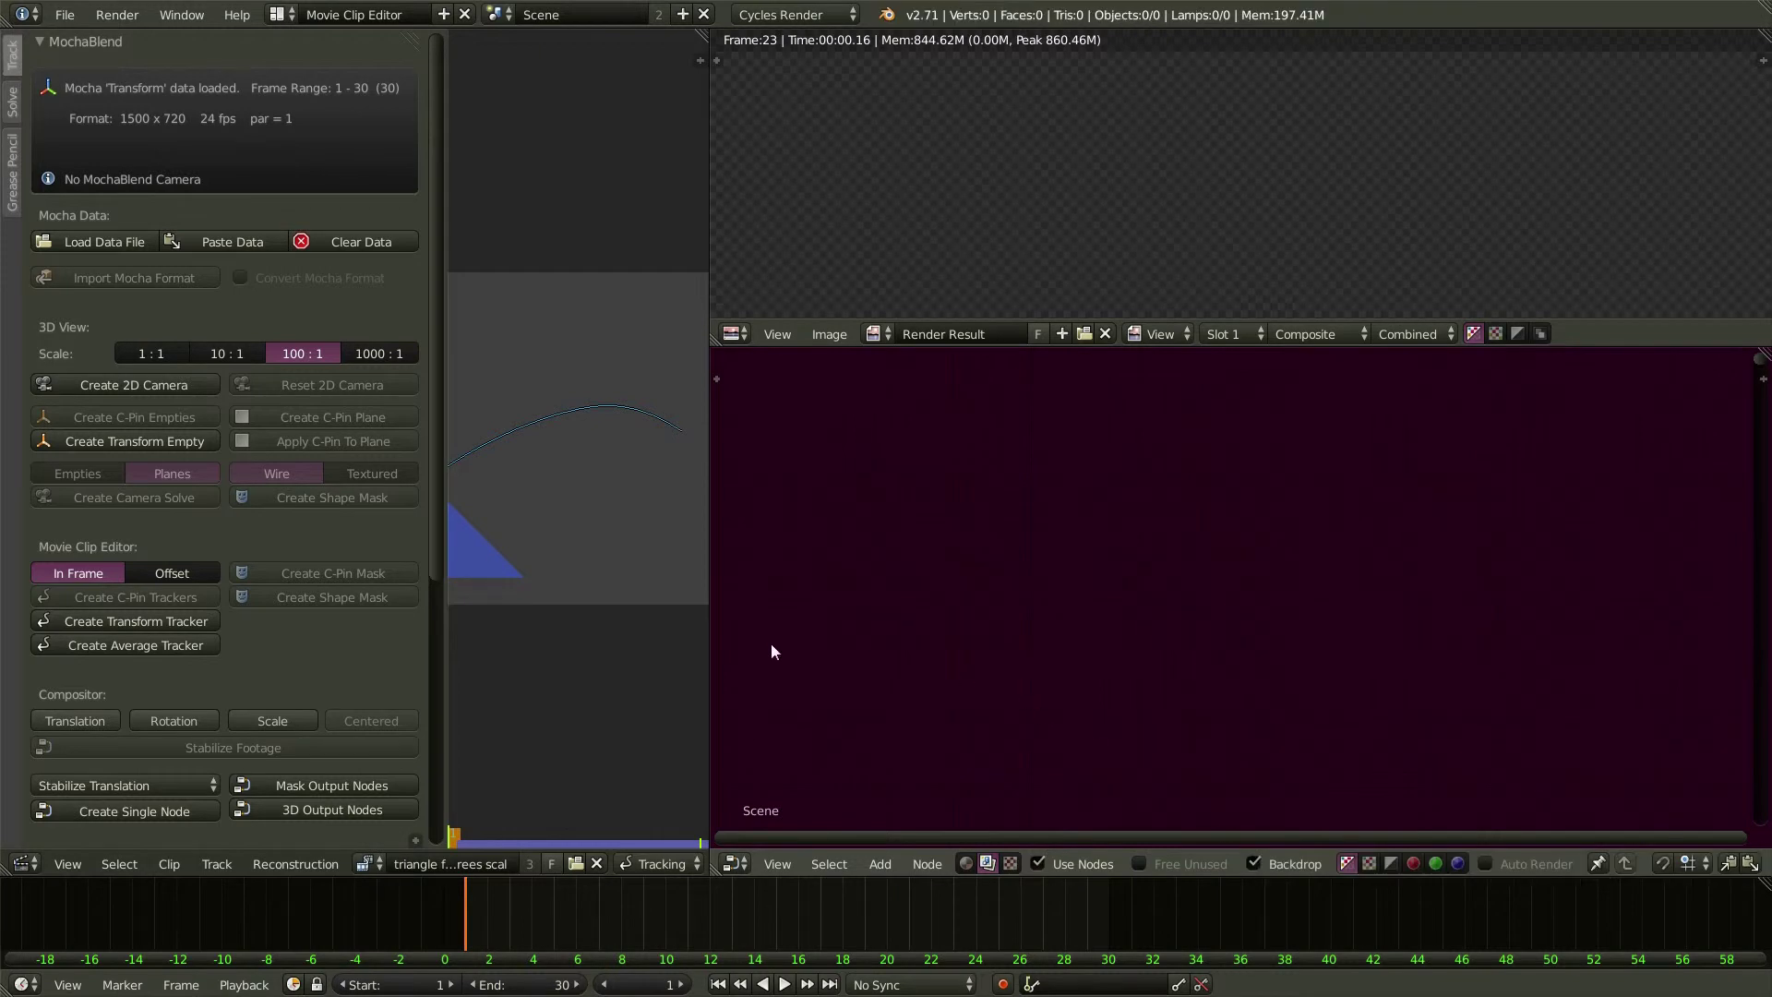
- Widen the Movie Clip Editor area slightly and fit the whole triangle clip within it
drag(710, 411, 764, 414)
scroll(620, 408, down, 3)
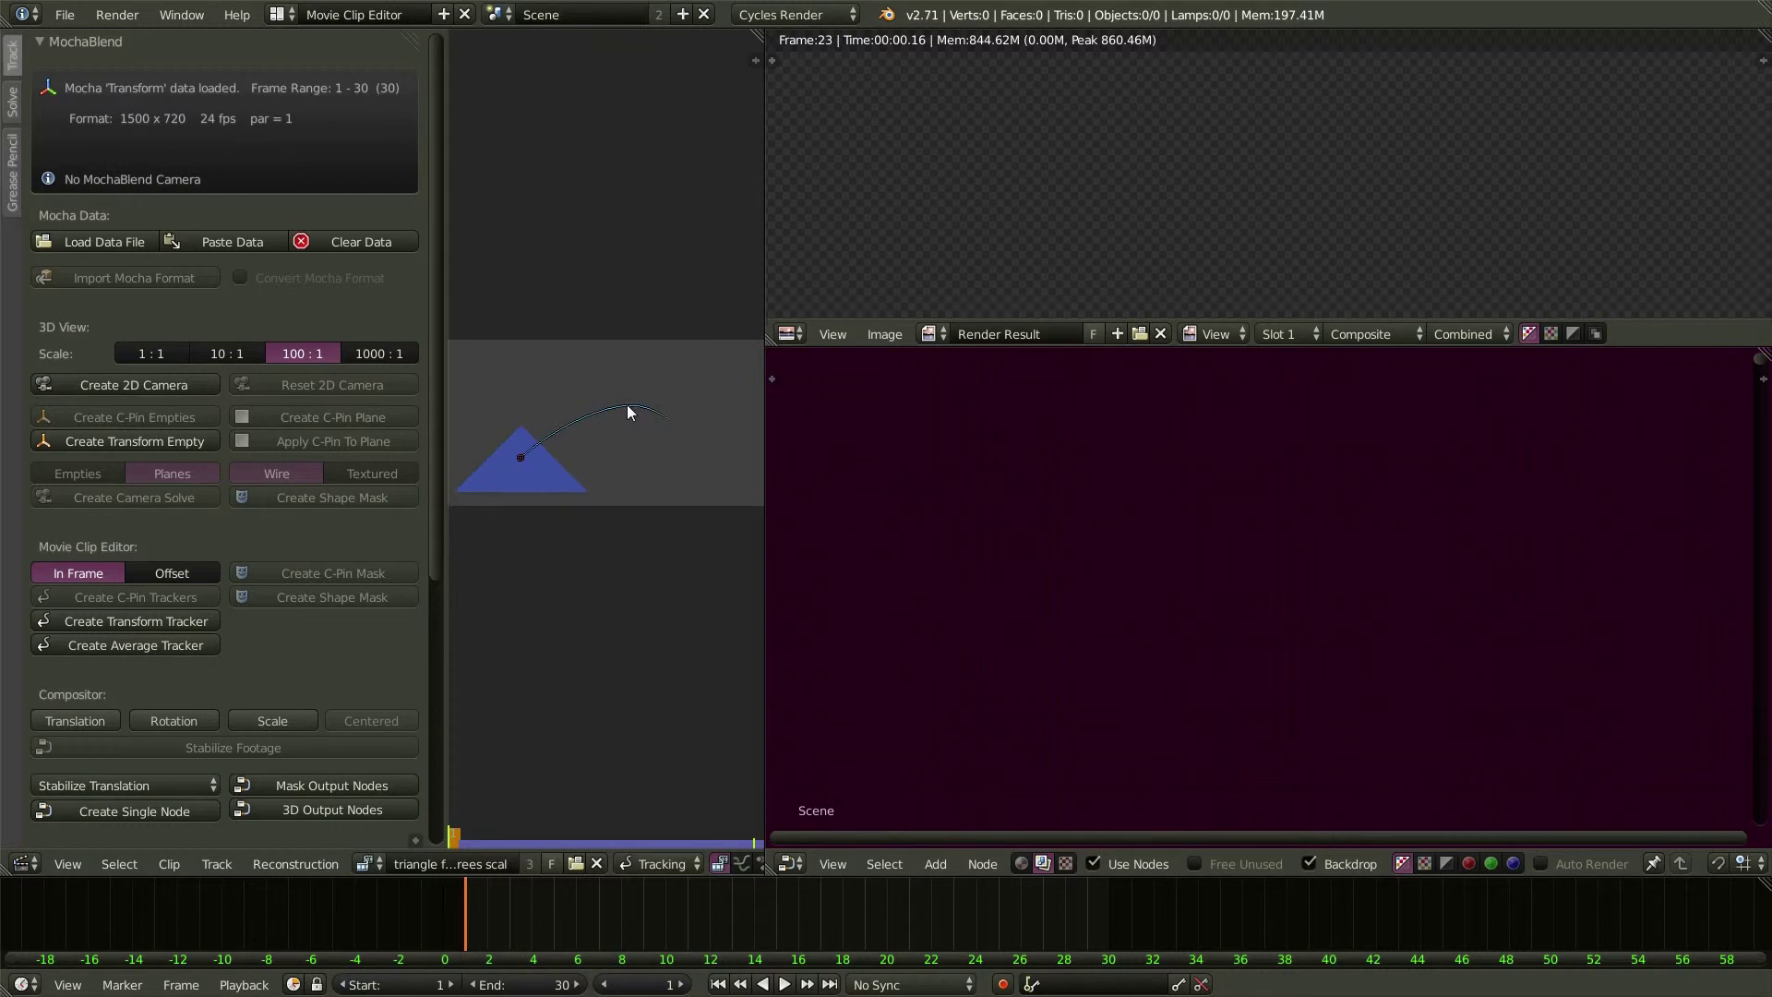
scroll(629, 412, down, 1)
middle_drag(629, 504, 598, 282)
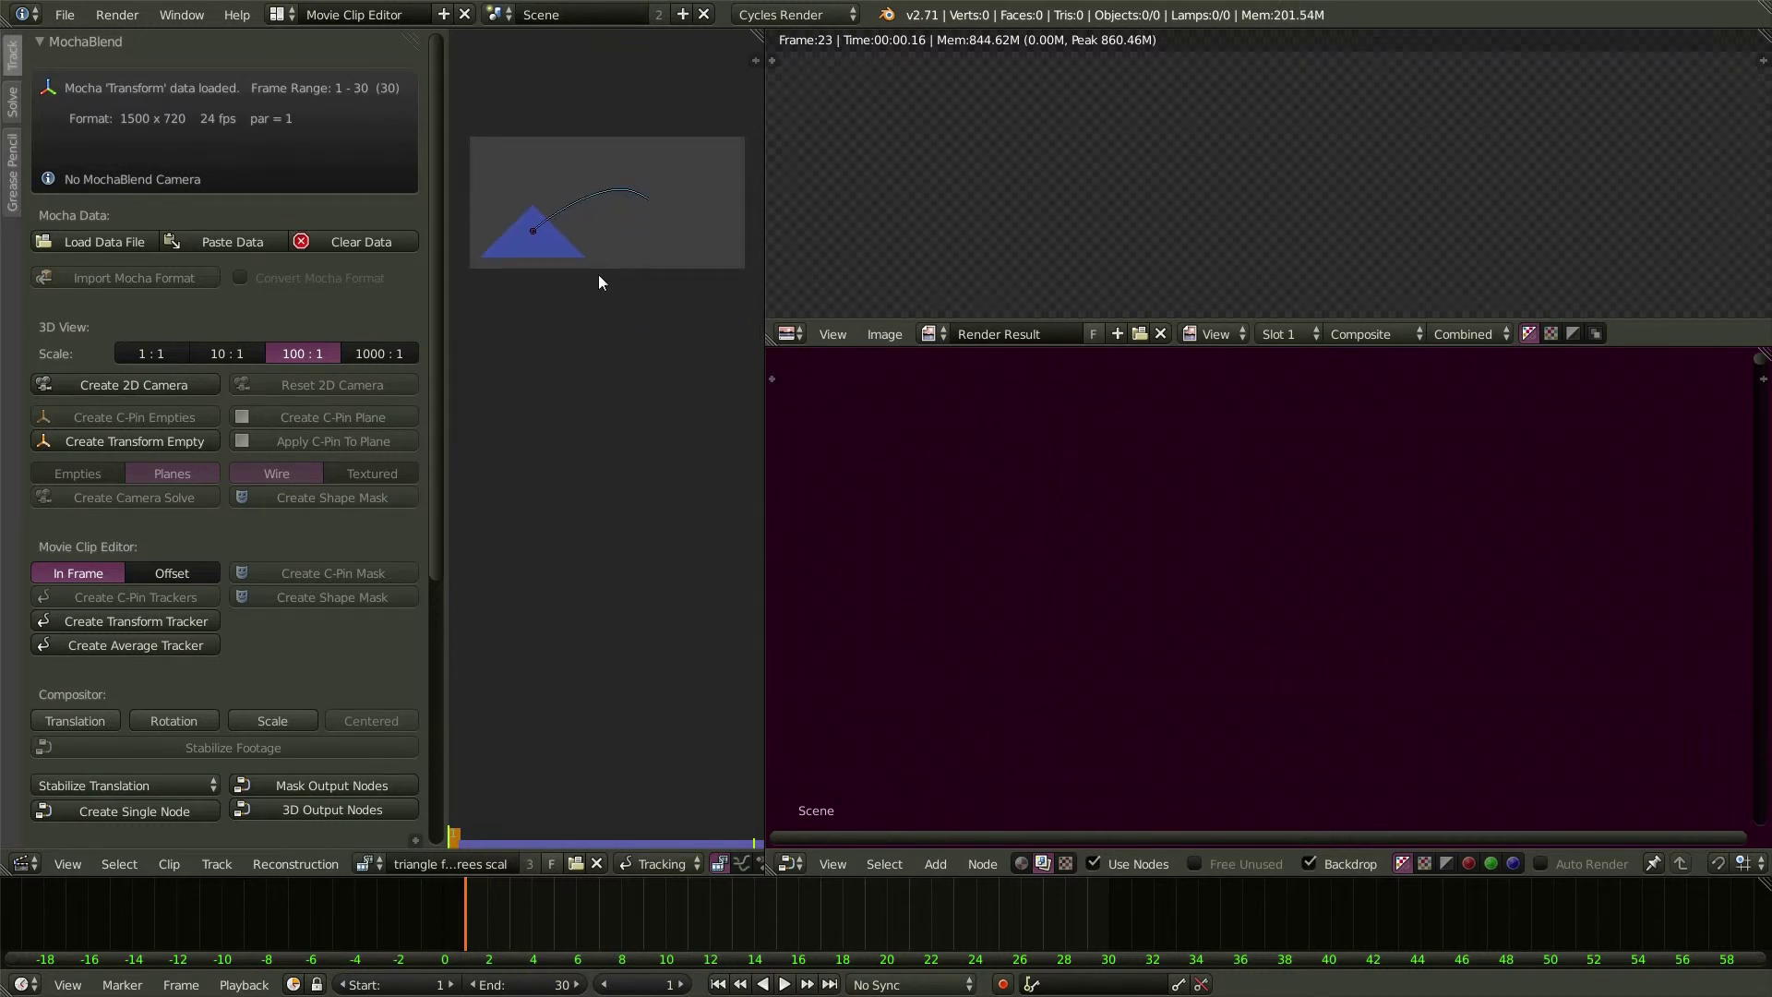
- Delete the Render Layers node and move the Composite node further right in the node tree
scroll(1093, 624, down, 3)
middle_drag(1000, 541, 855, 404)
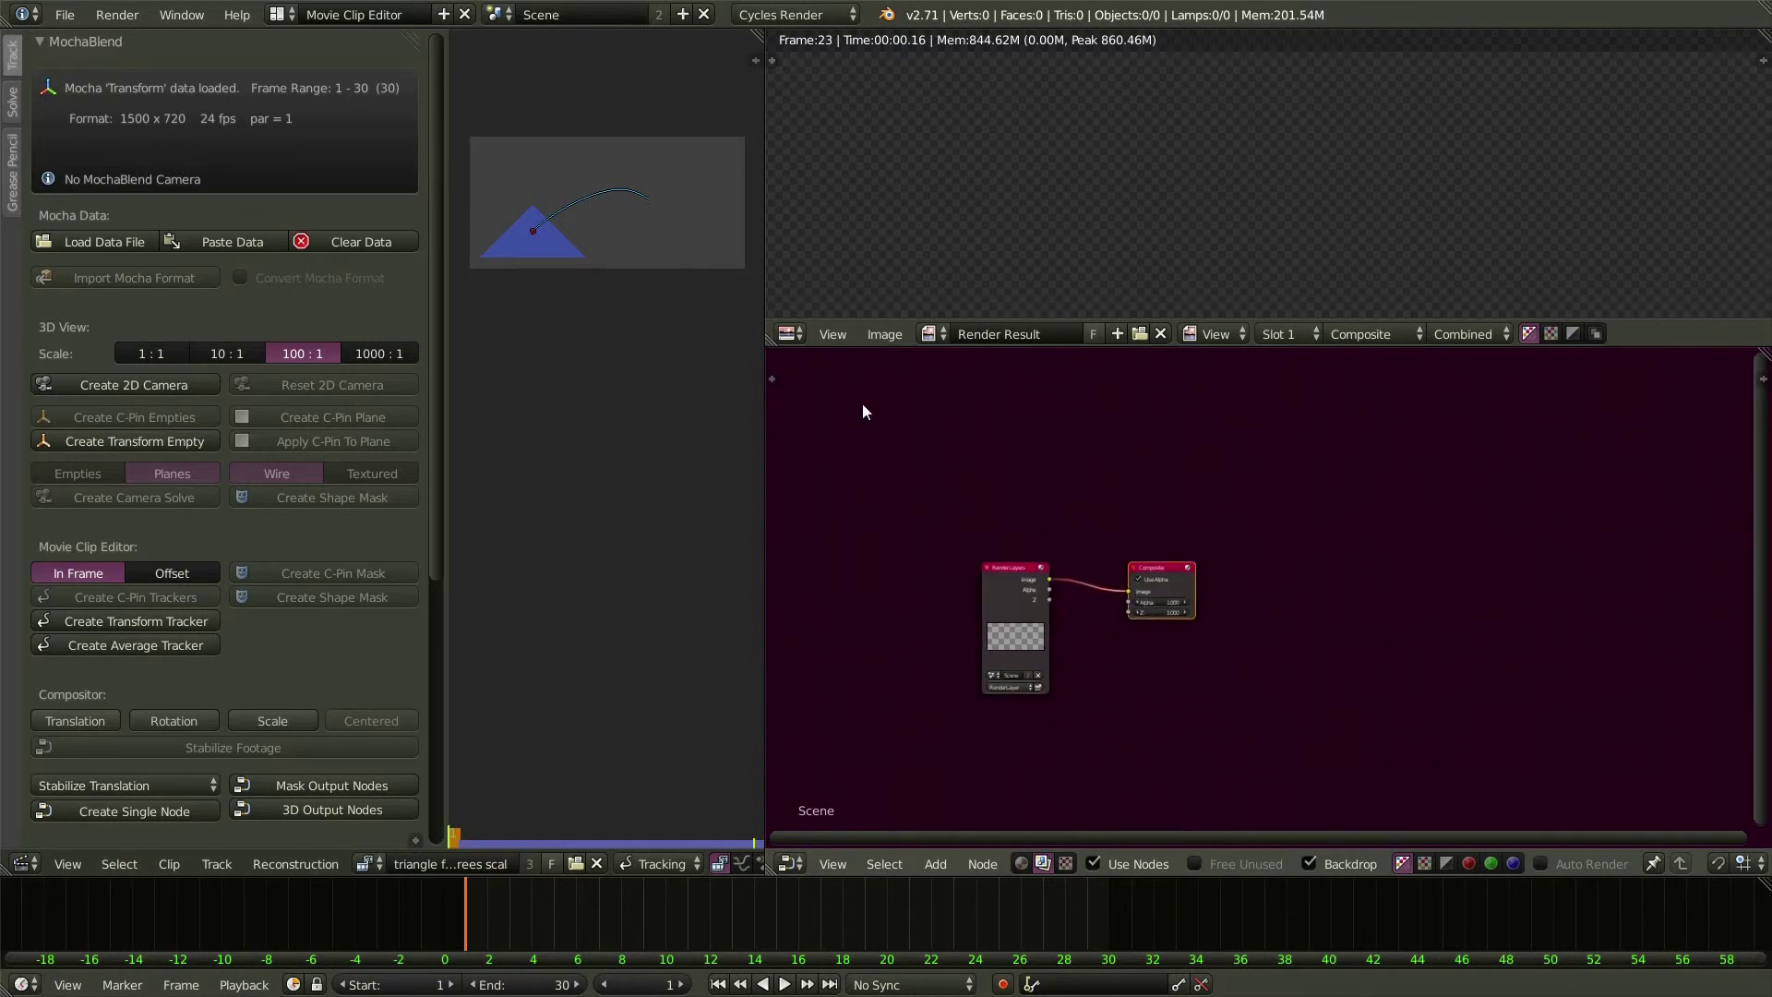
scroll(1117, 639, up, 2)
scroll(1121, 639, up, 2)
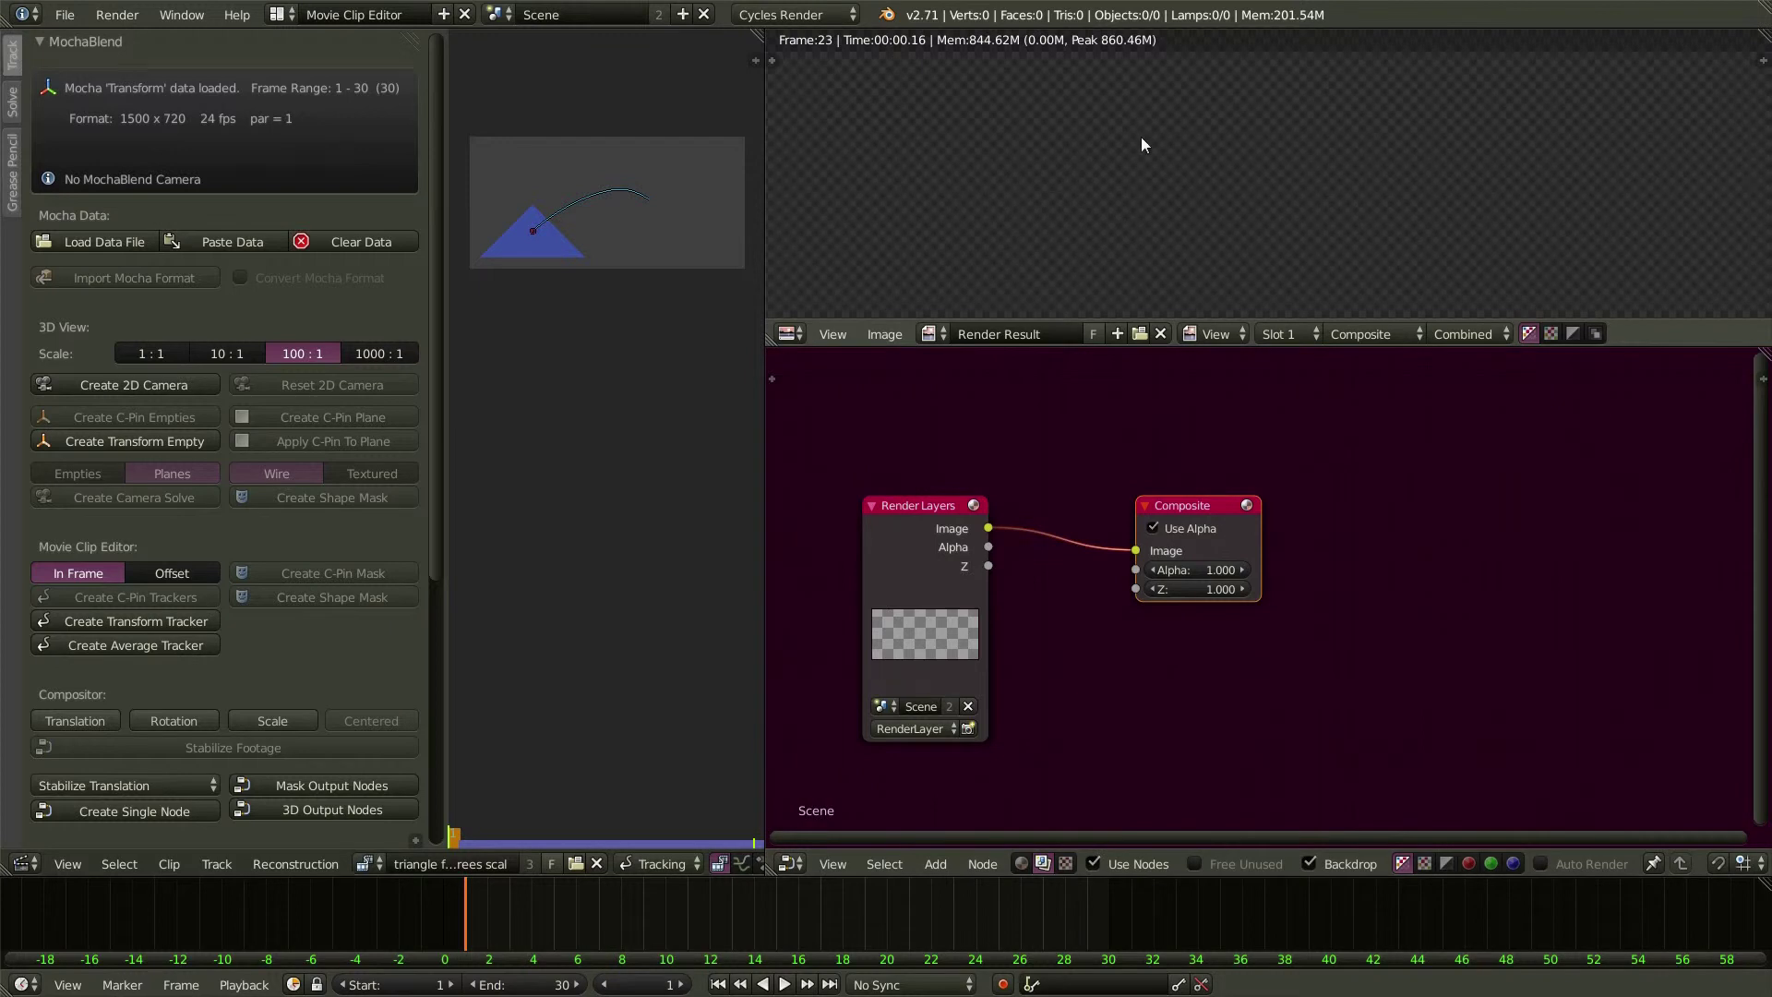
click(911, 504)
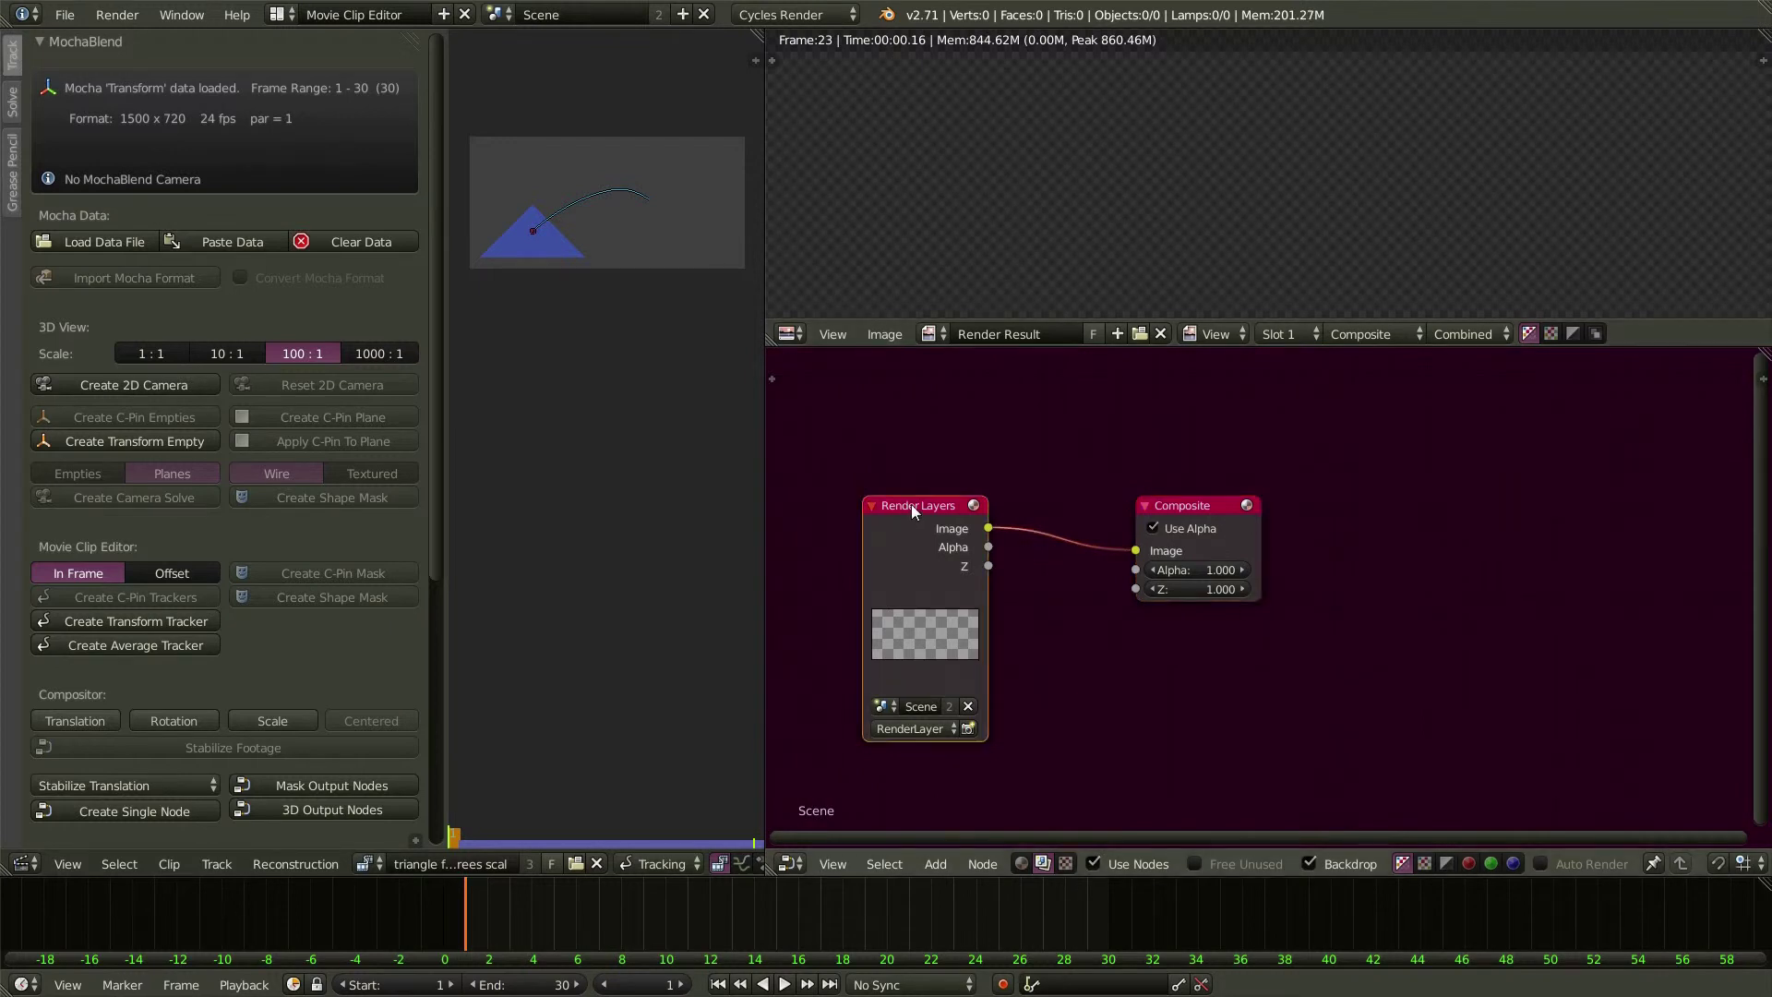
key(x)
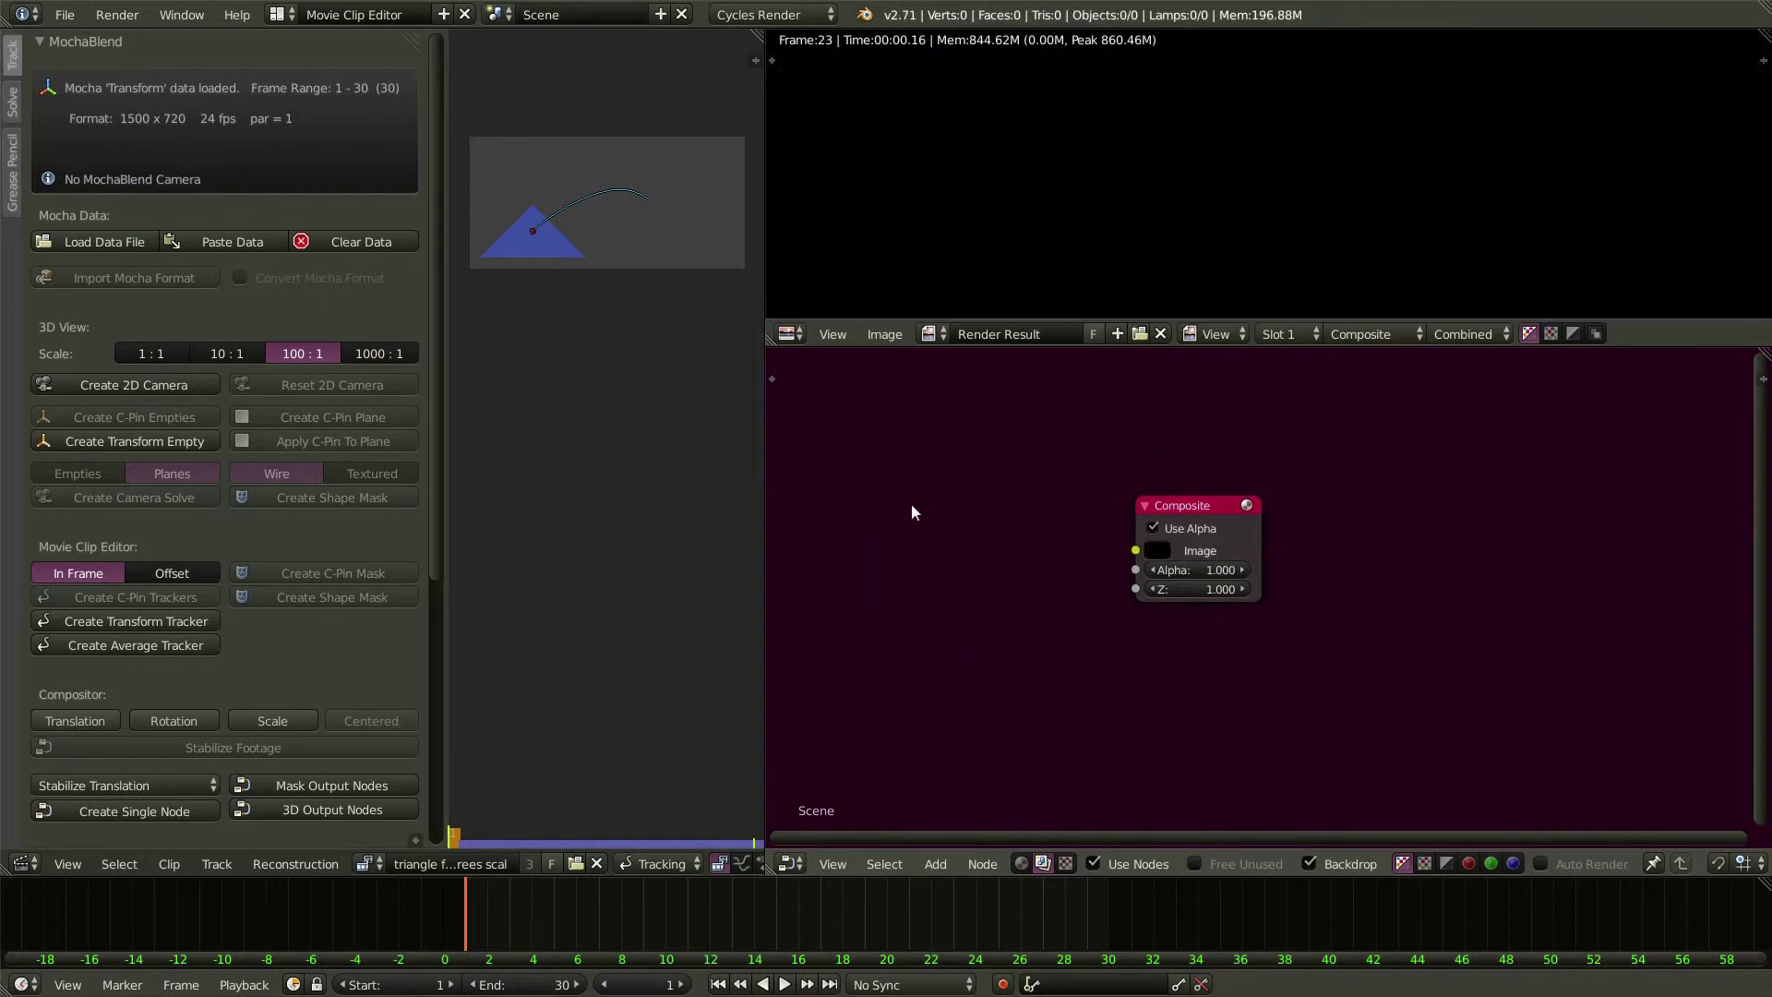
drag(1183, 508, 1477, 561)
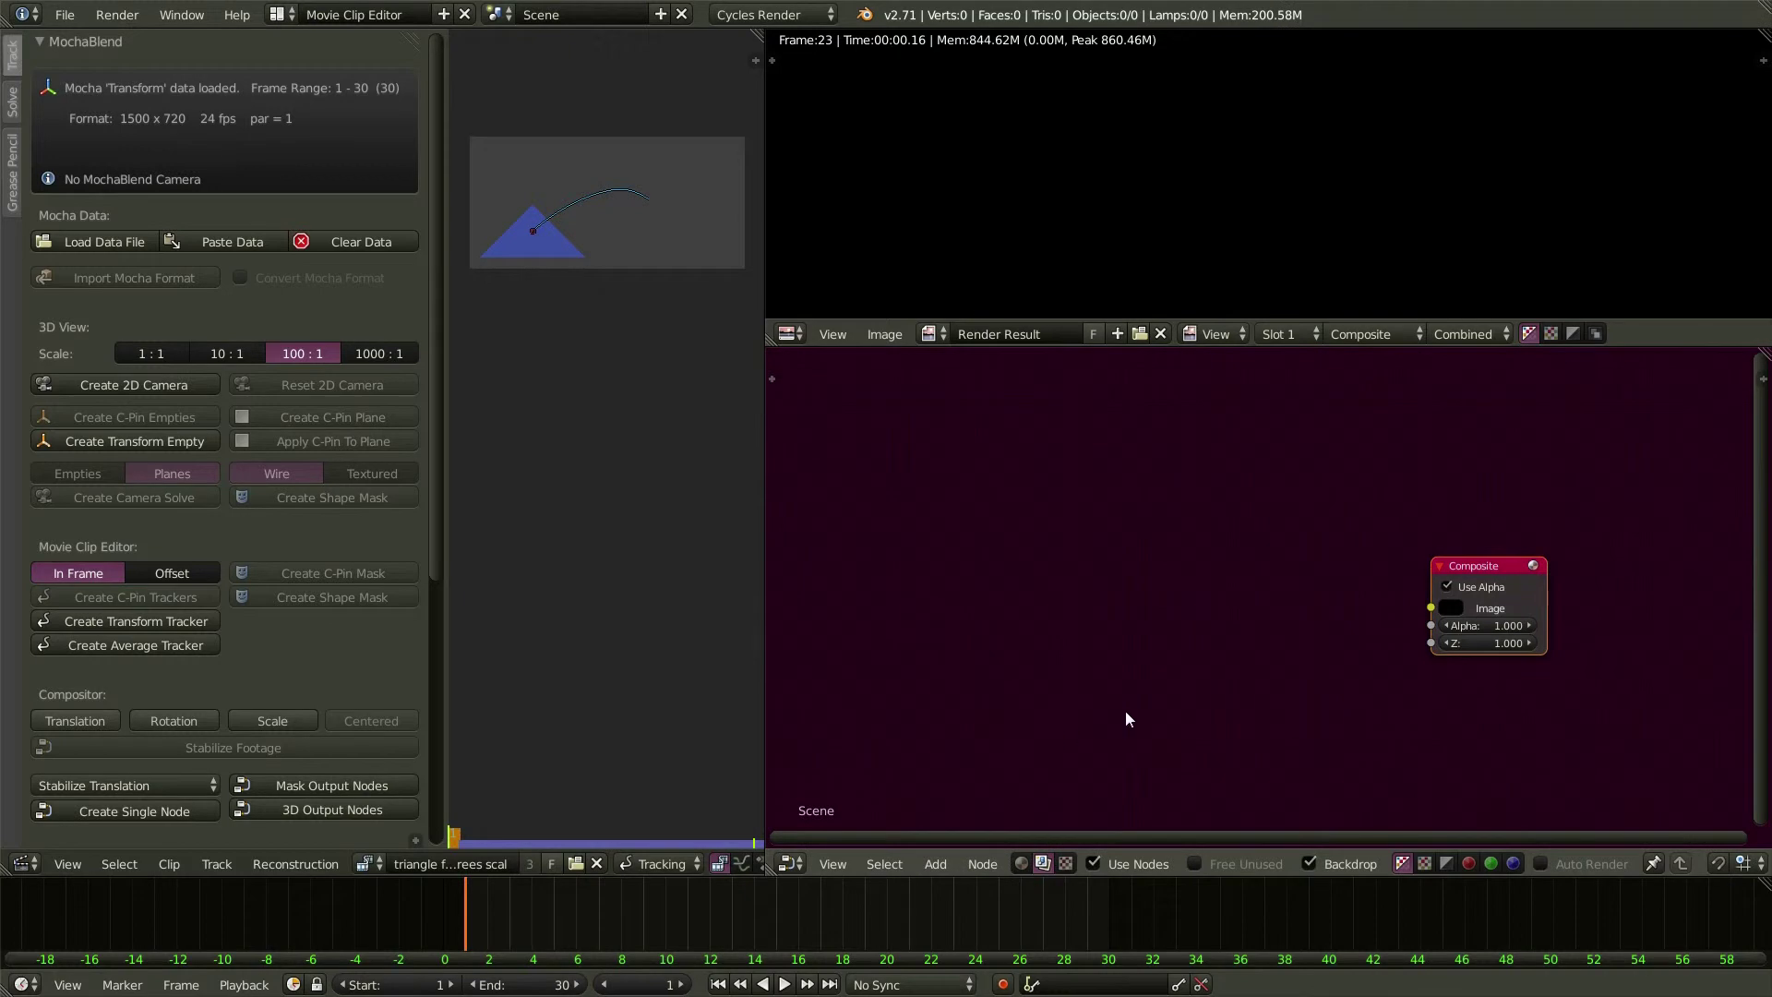
- Stabilize the footage in the compositor using MochaBlend with Translation, Rotation, Scale and Centered enabled
drag(1136, 713, 1016, 705)
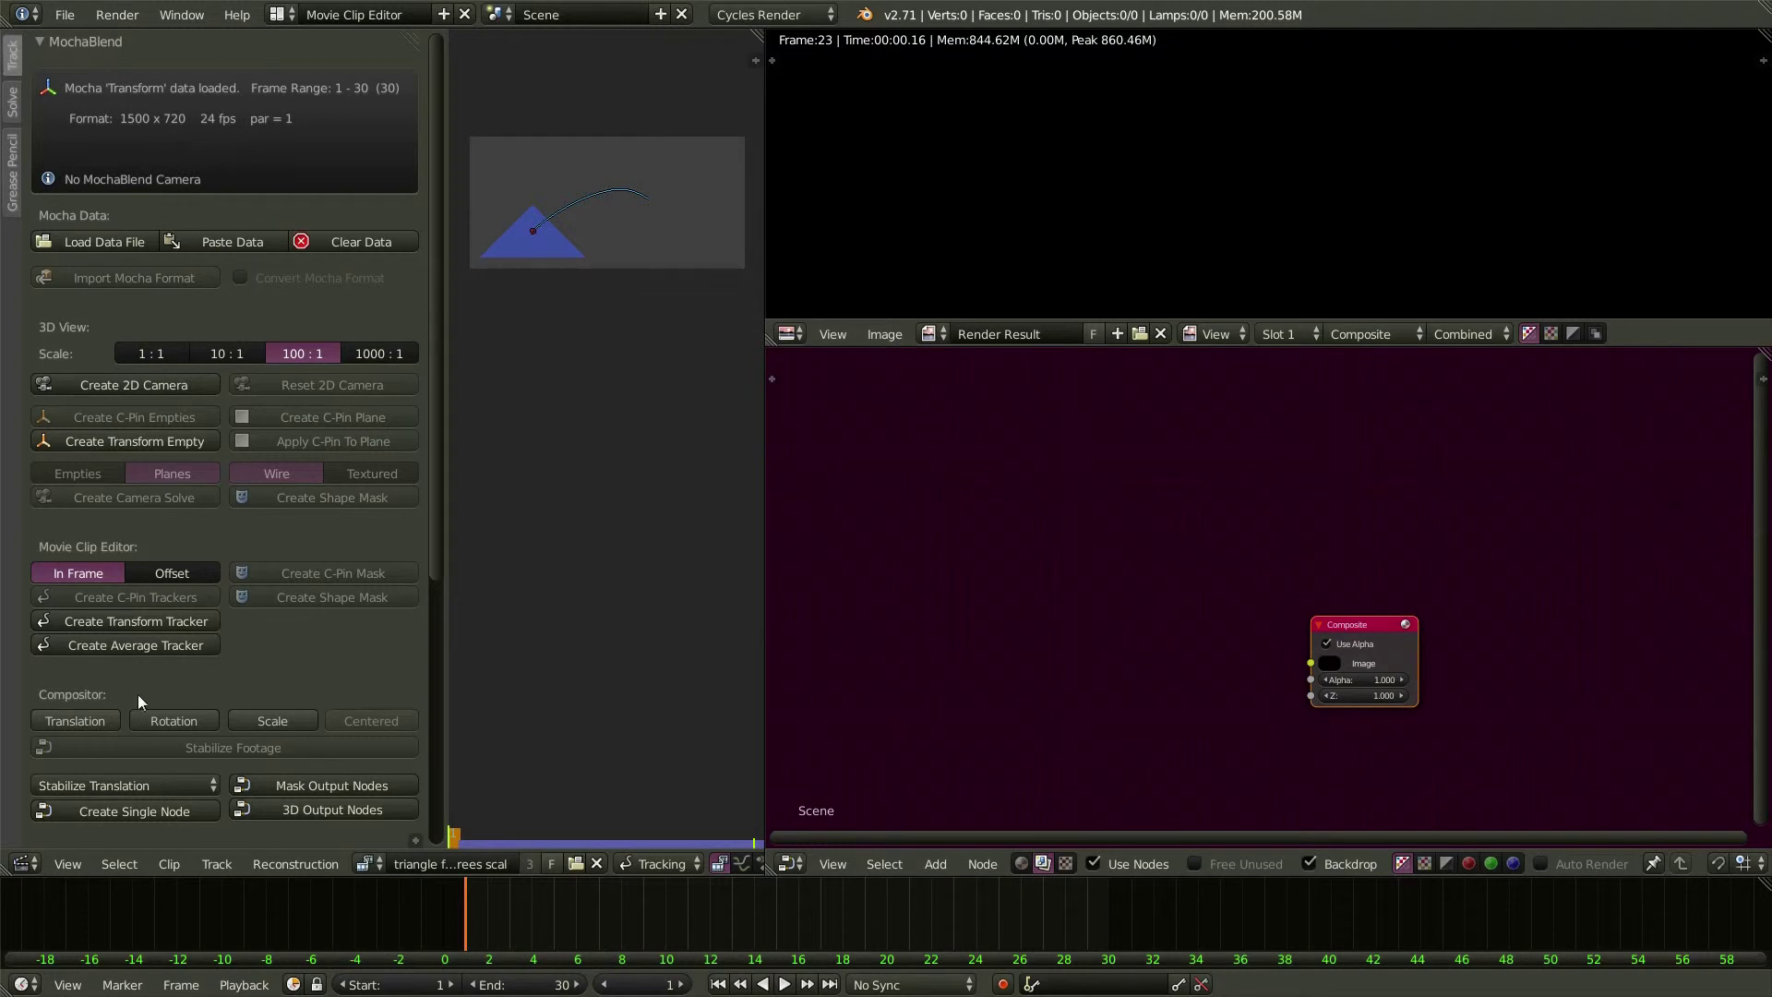
click(87, 721)
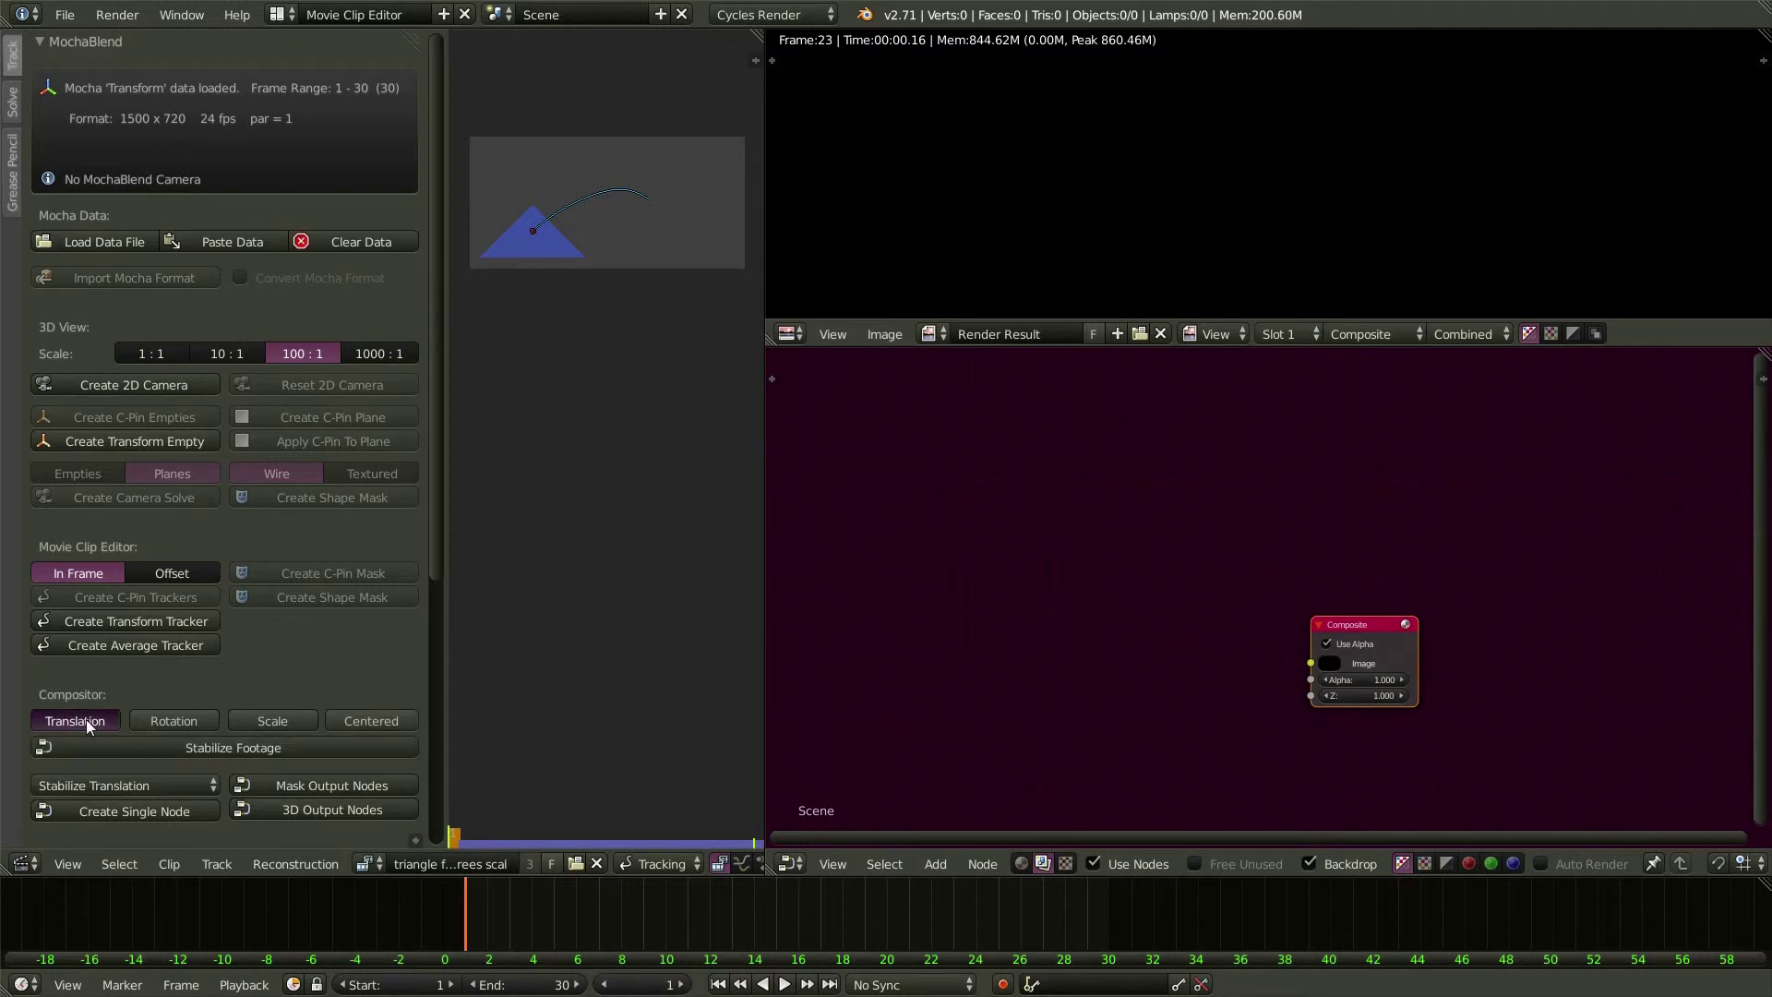
click(164, 721)
click(268, 726)
click(365, 725)
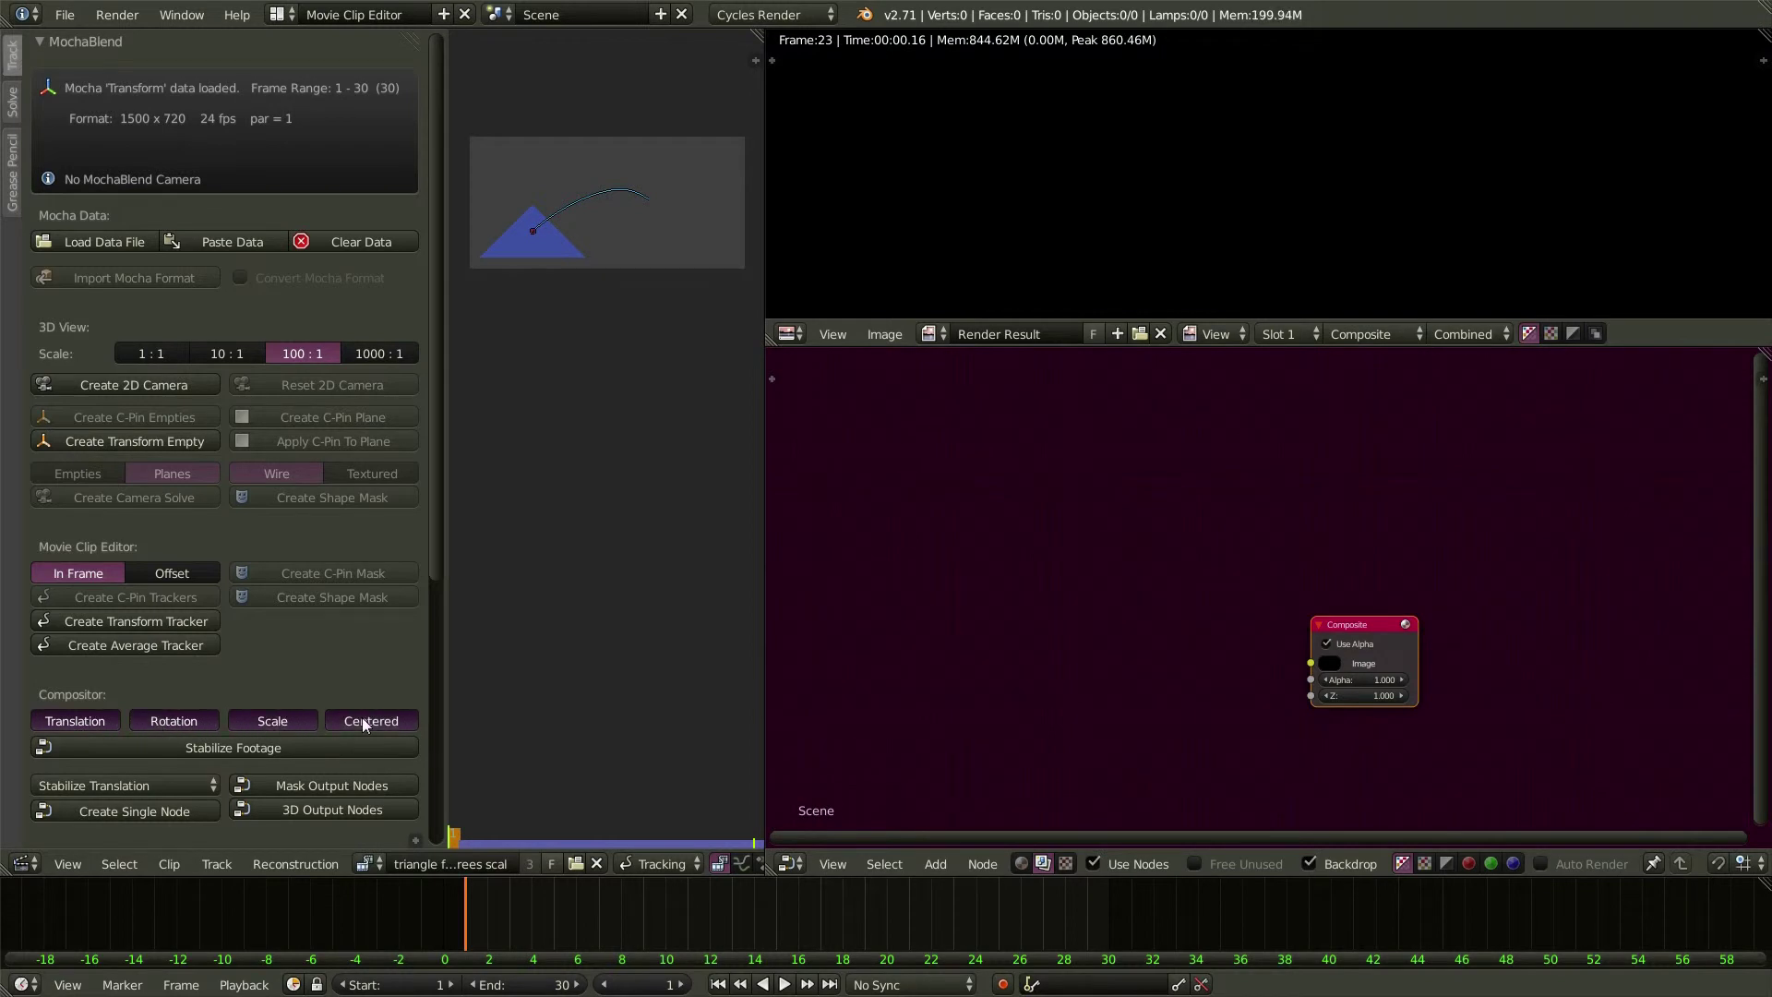
click(234, 746)
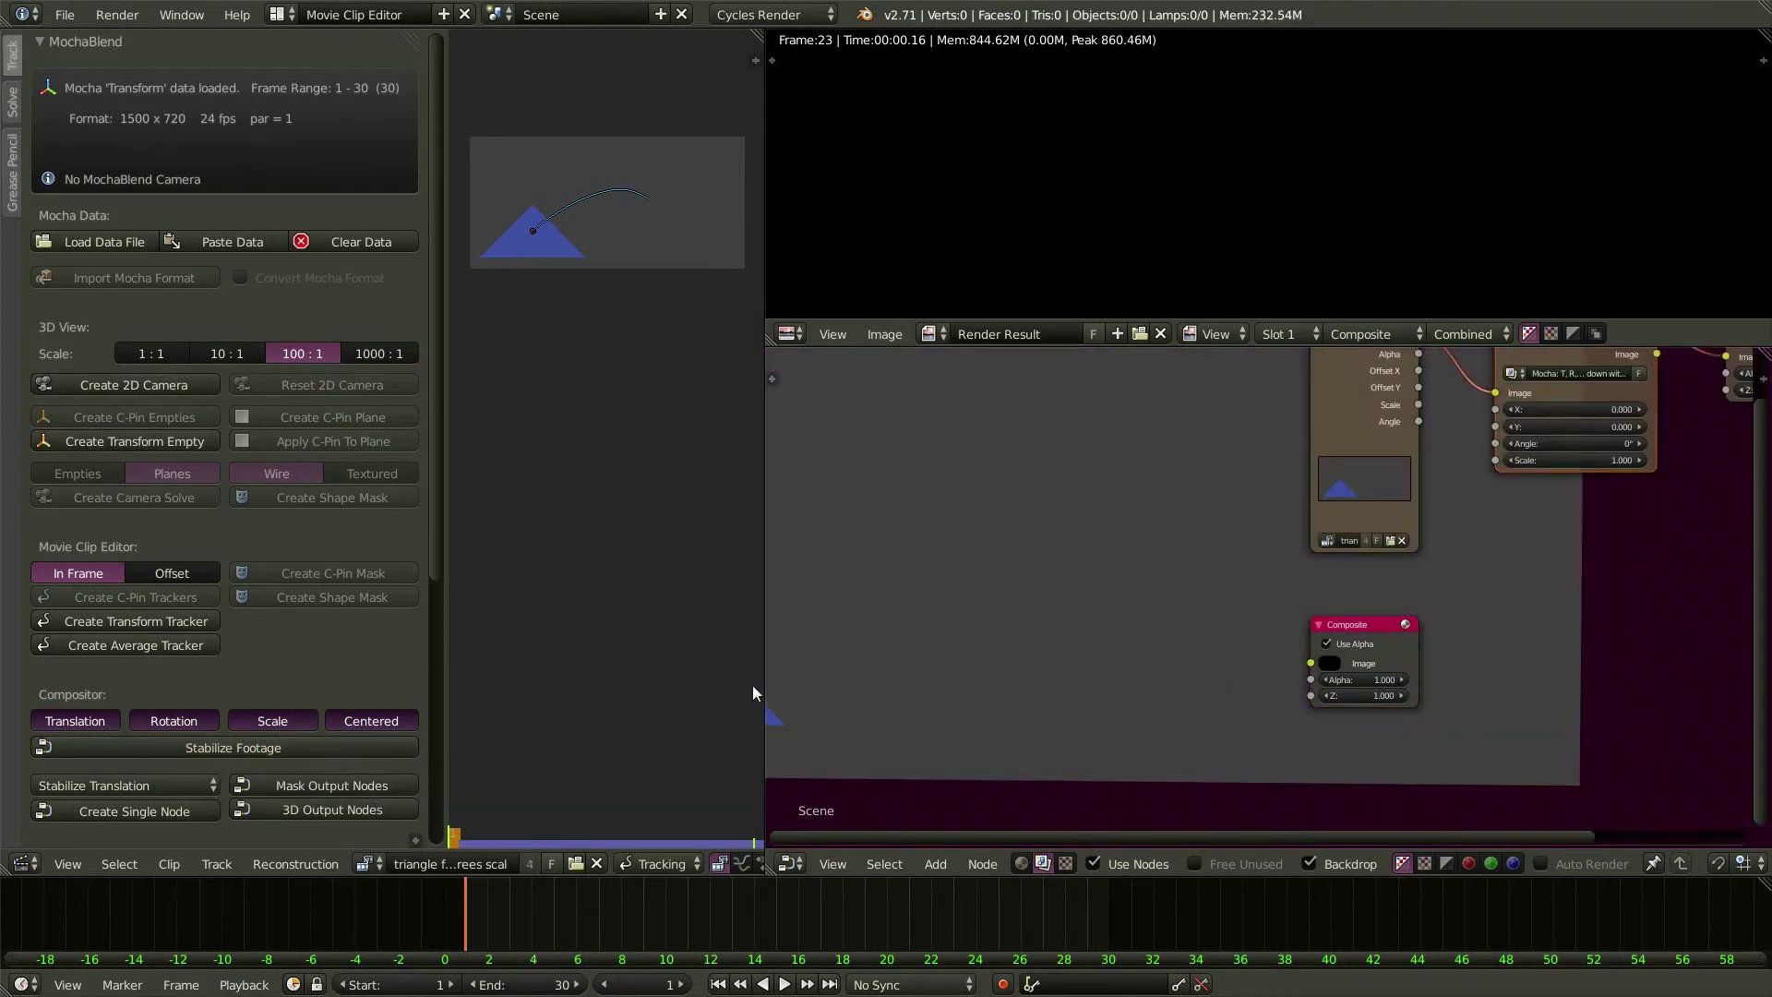
- Place the Composite node beyond the Mocha stabilization group, raise the Viewer node and link the group's first Image output to the Composite
scroll(1021, 612, down, 2)
middle_drag(1510, 580, 1125, 663)
drag(872, 706, 1287, 548)
drag(1188, 480, 1193, 353)
drag(1101, 496, 1117, 496)
drag(1229, 541, 1267, 579)
middle_drag(1211, 633, 1220, 678)
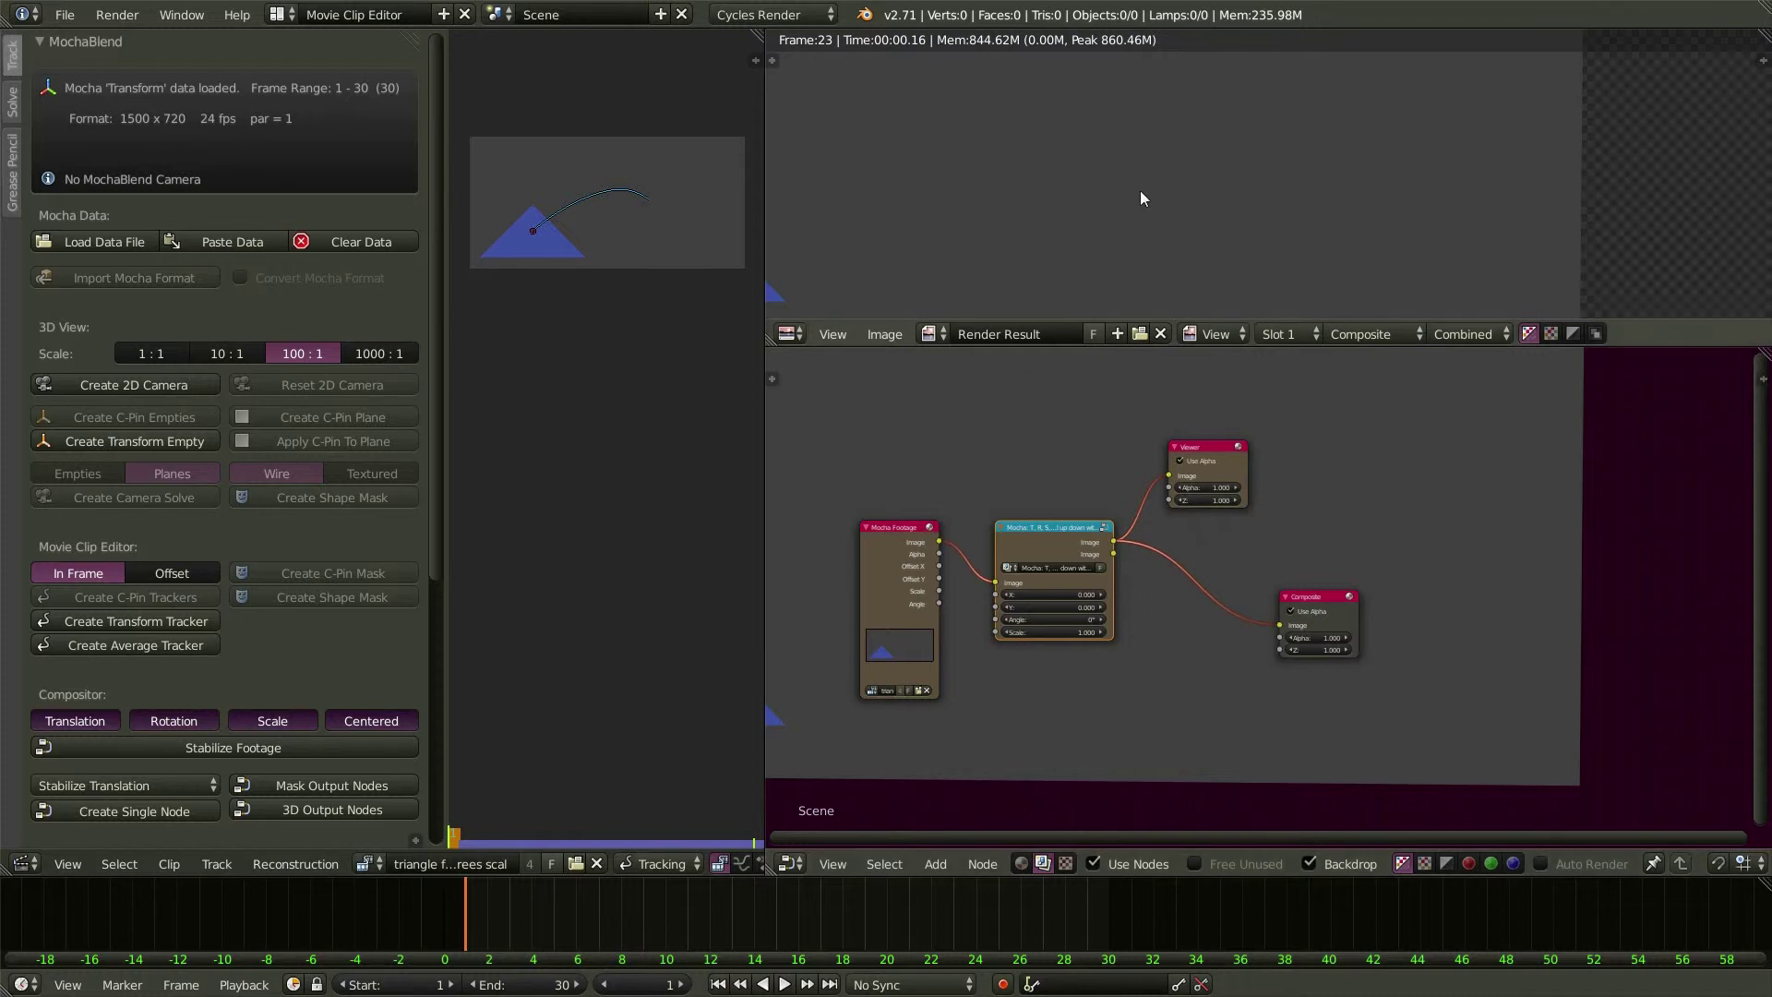
- Fit the render result in the image editor and step forward to frame 30 to check the stabilized triangle
scroll(1149, 191, down, 4)
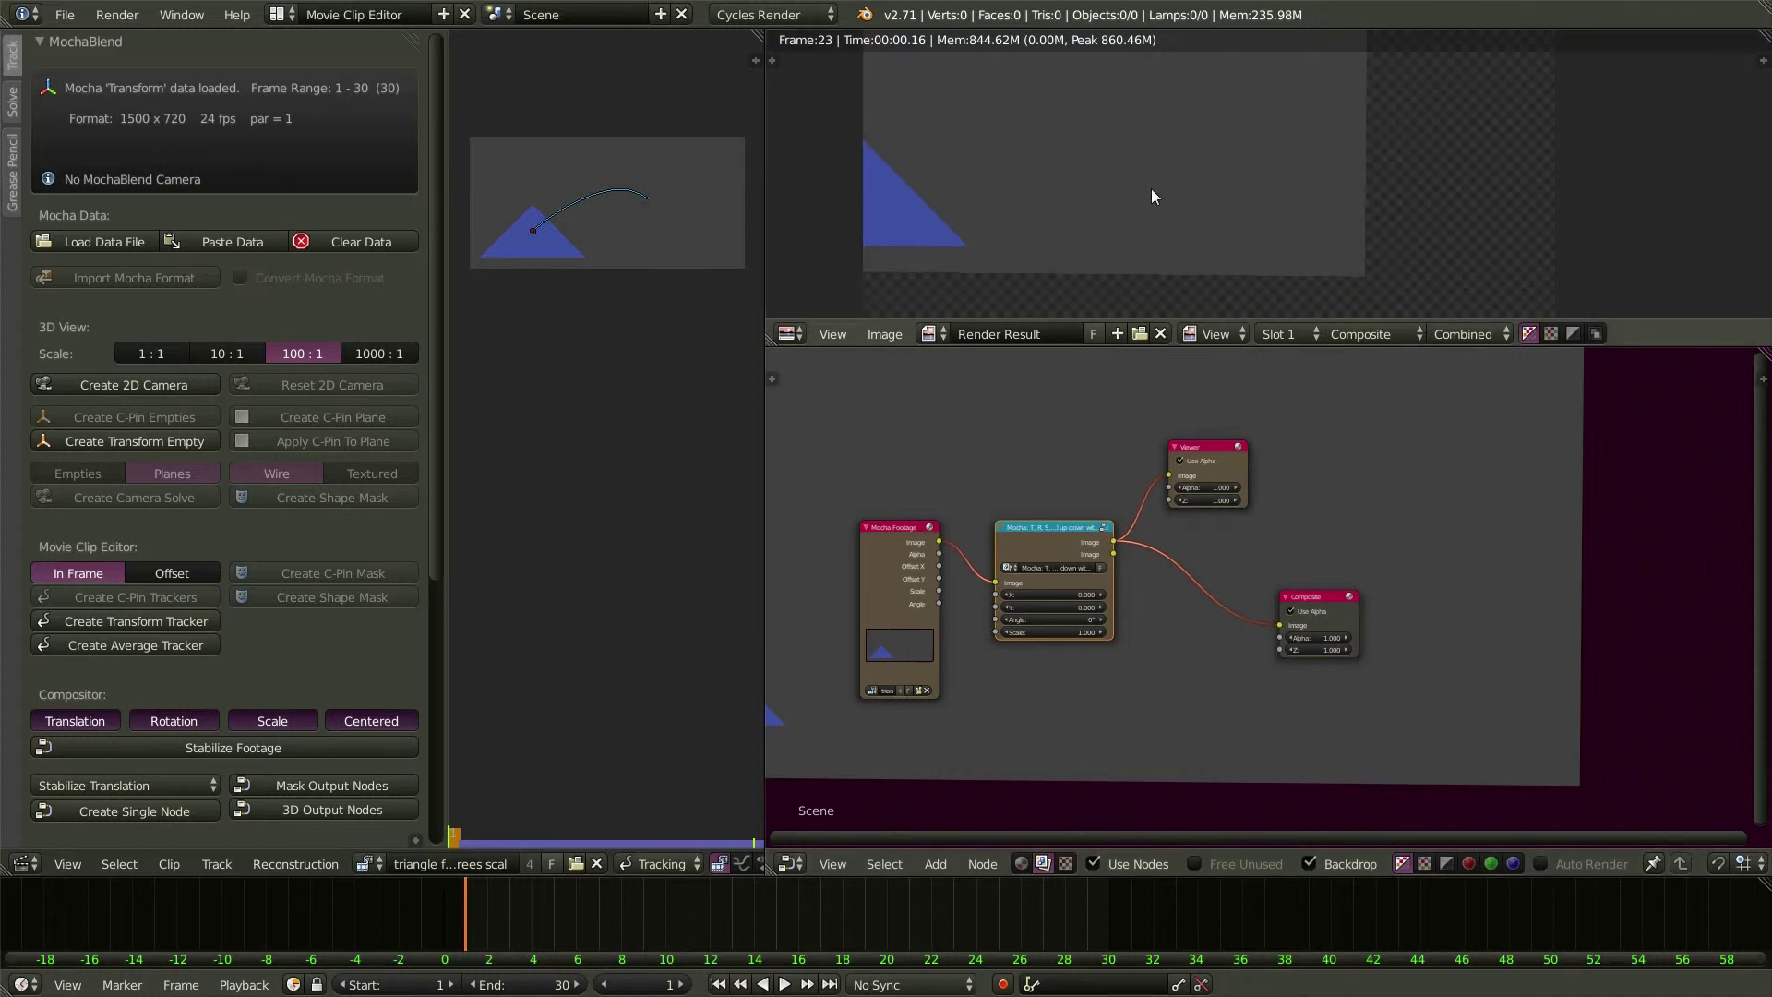
scroll(1152, 196, down, 2)
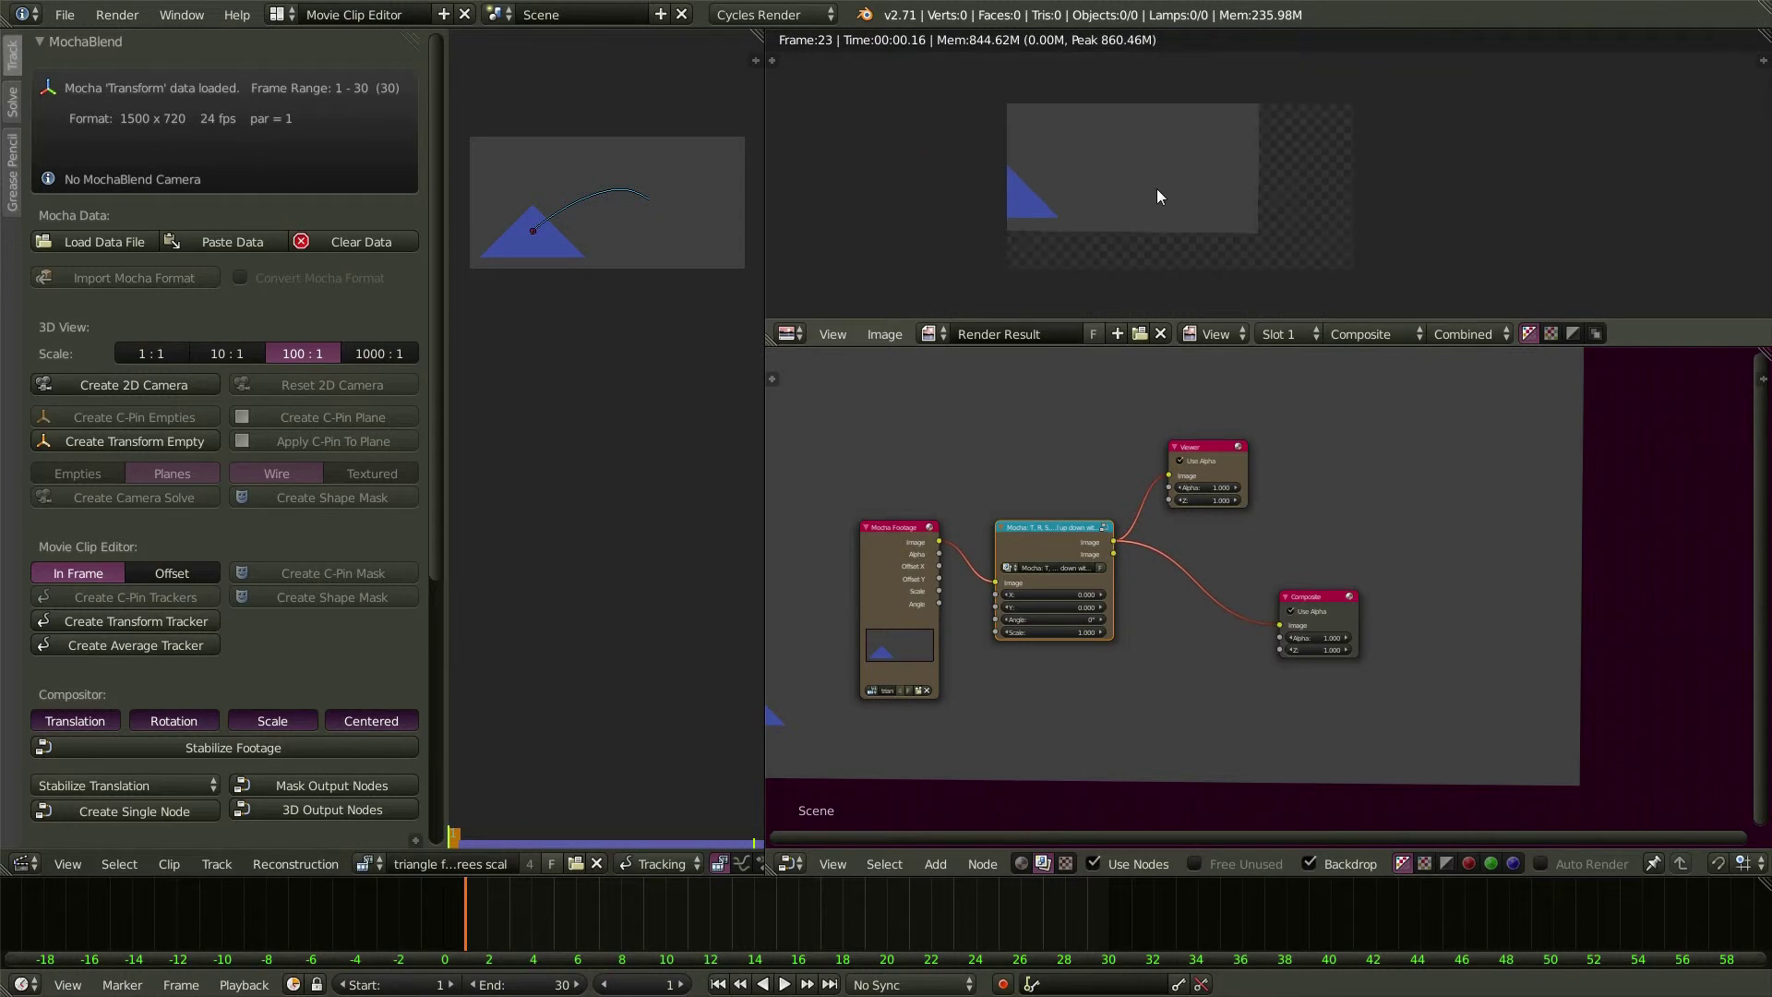
scroll(1158, 190, up, 1)
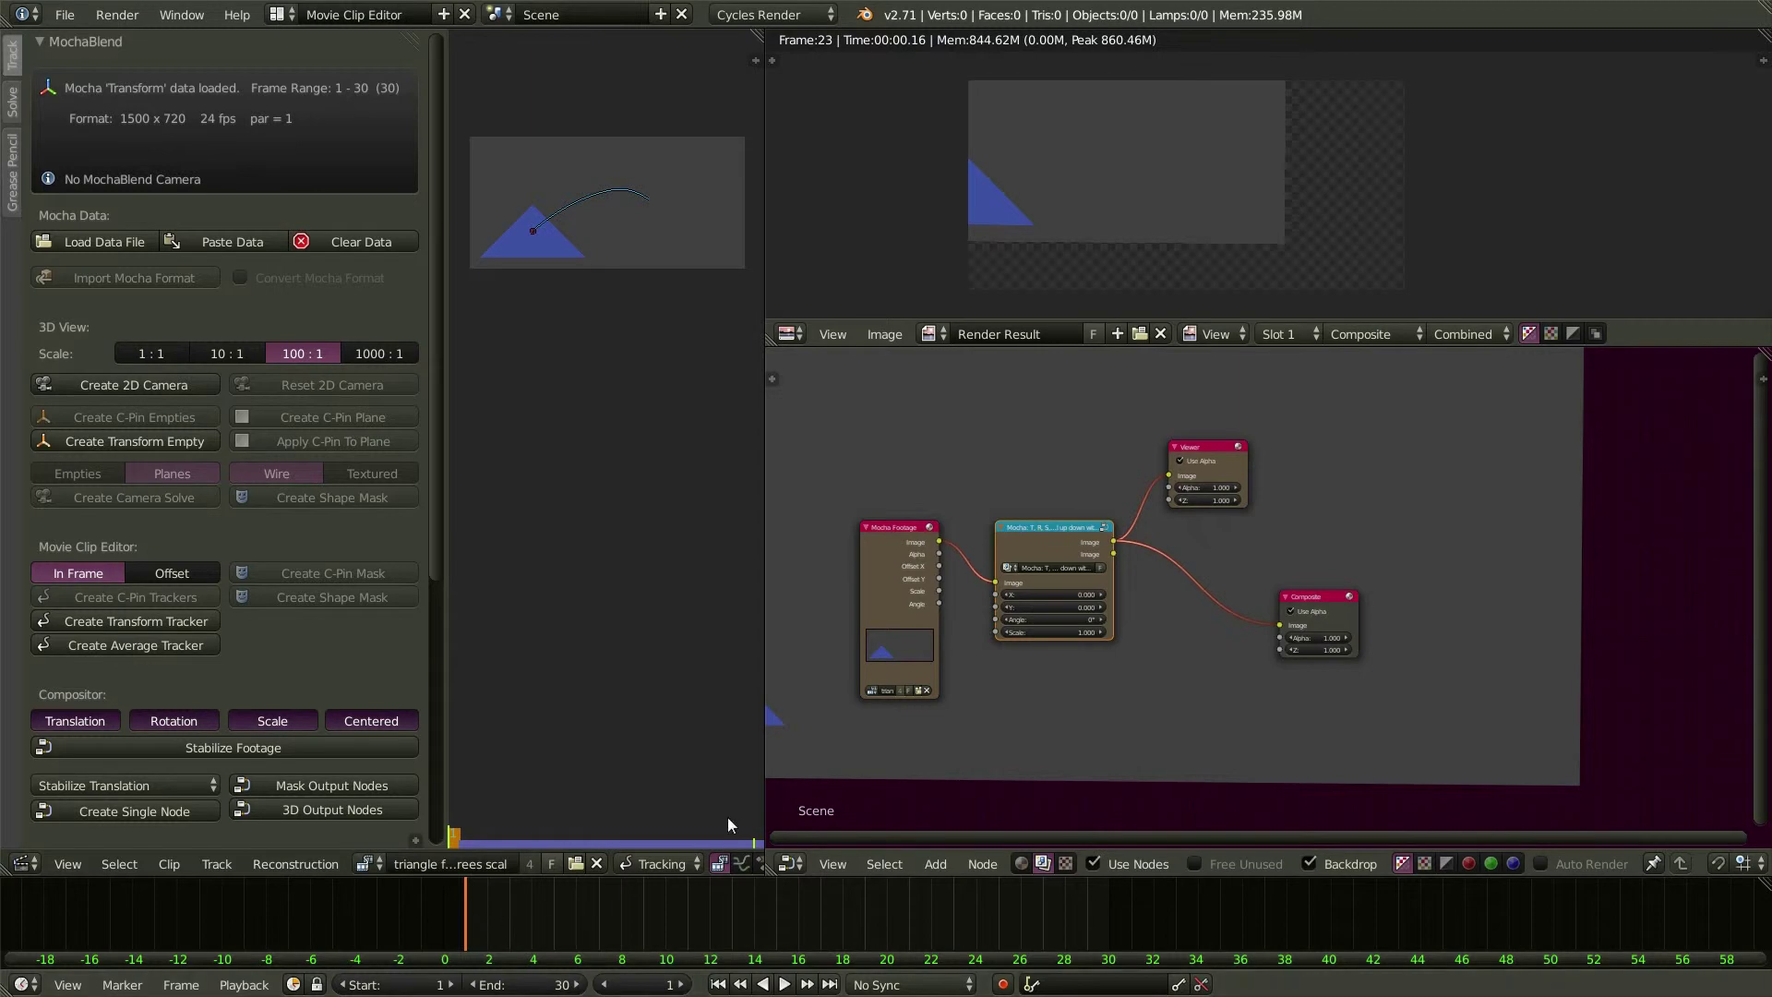
mouse_move(468, 912)
mouse_down()
mouse_move(547, 916)
mouse_move(477, 914)
mouse_up()
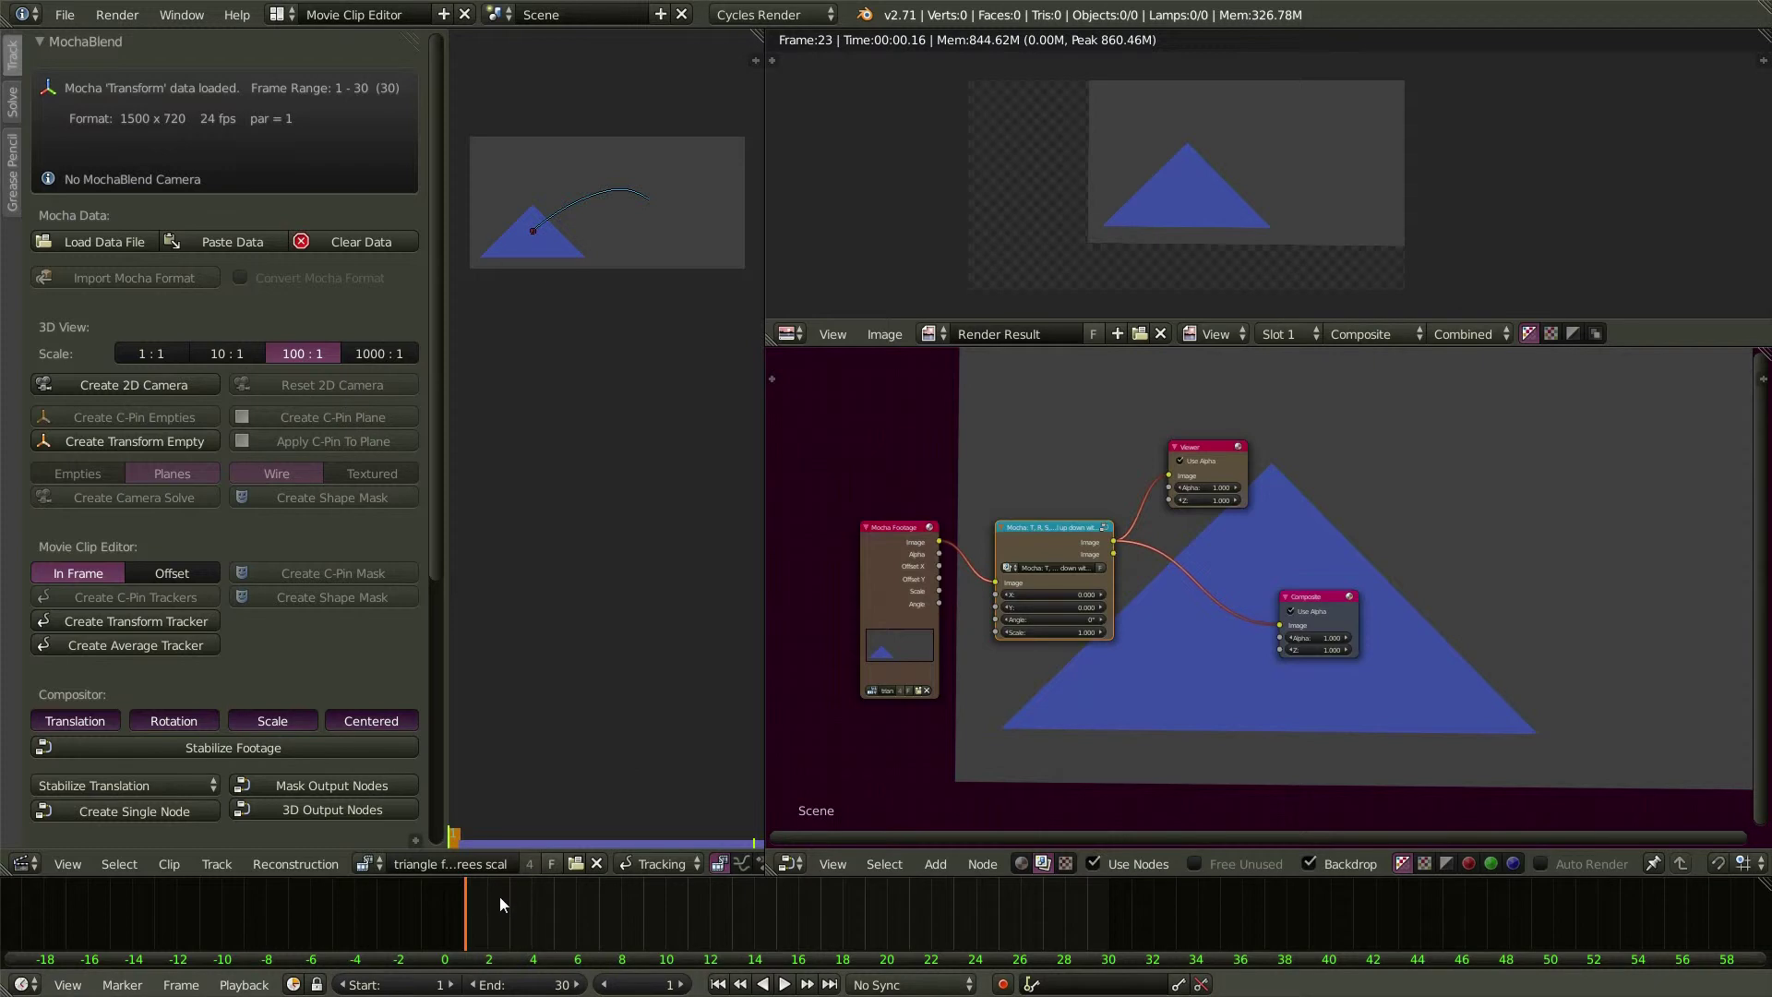
key(Right)
key(Right)
key(Right)
key(Right)
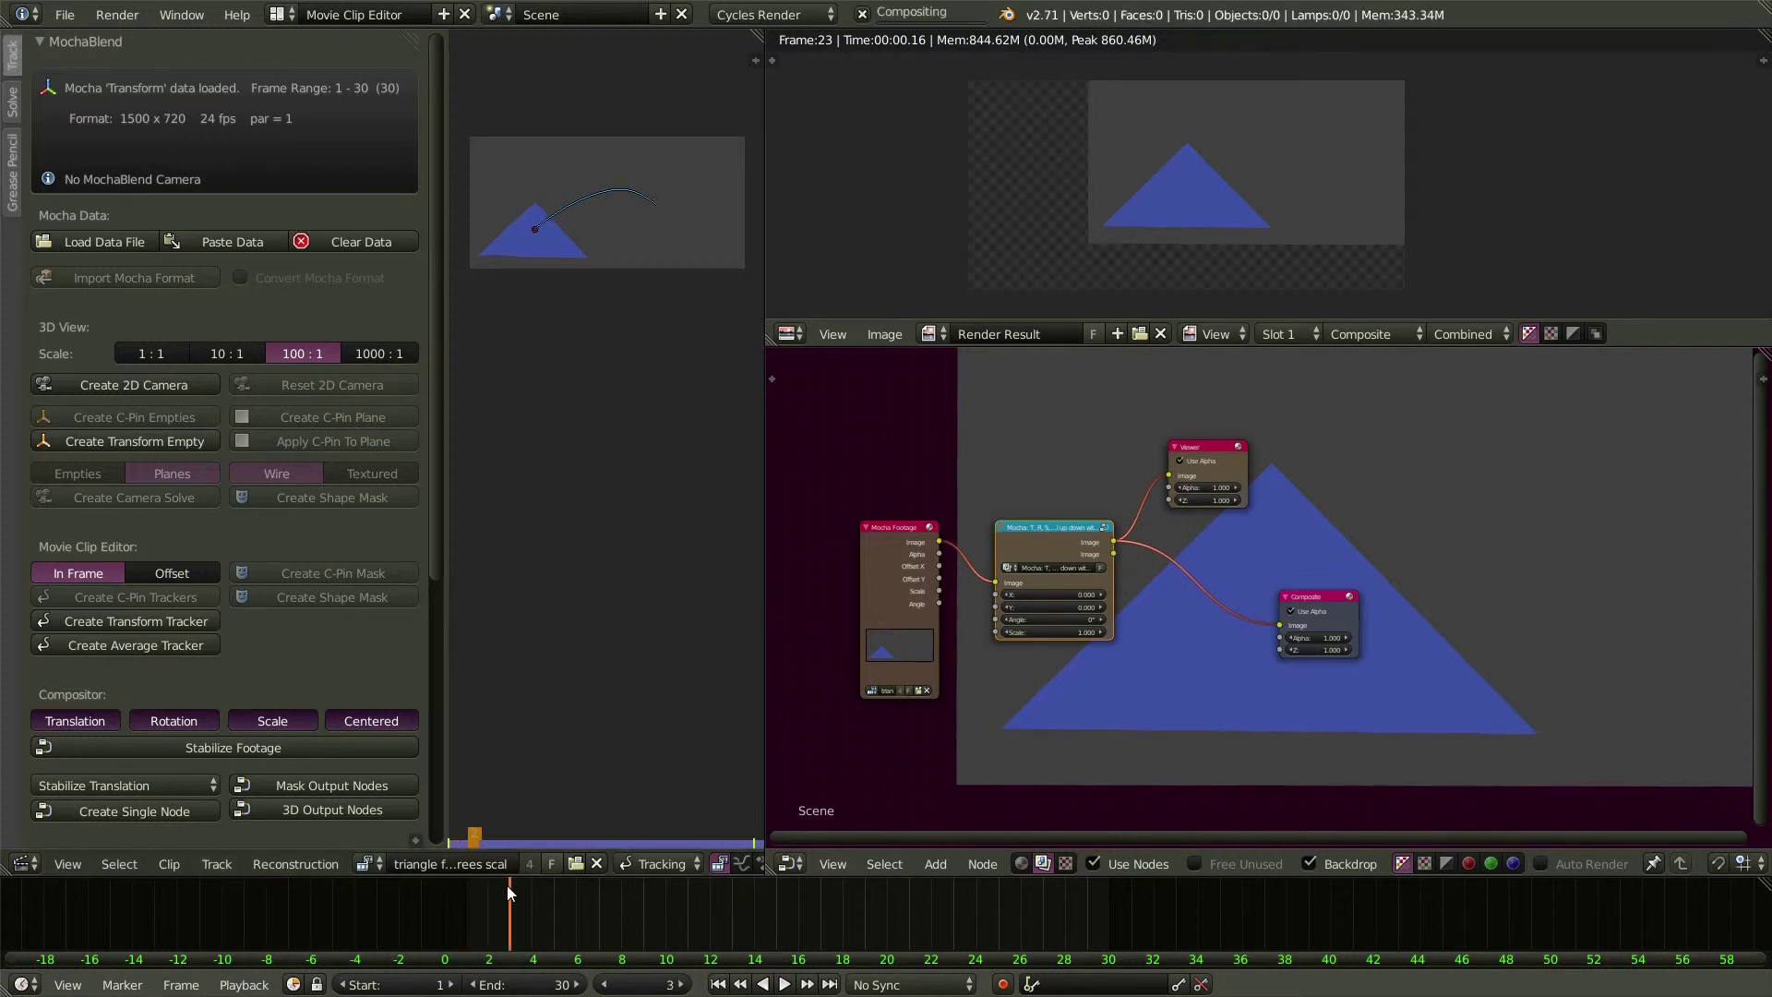
key(Right)
key(Right)
key(Right)
key(Right)
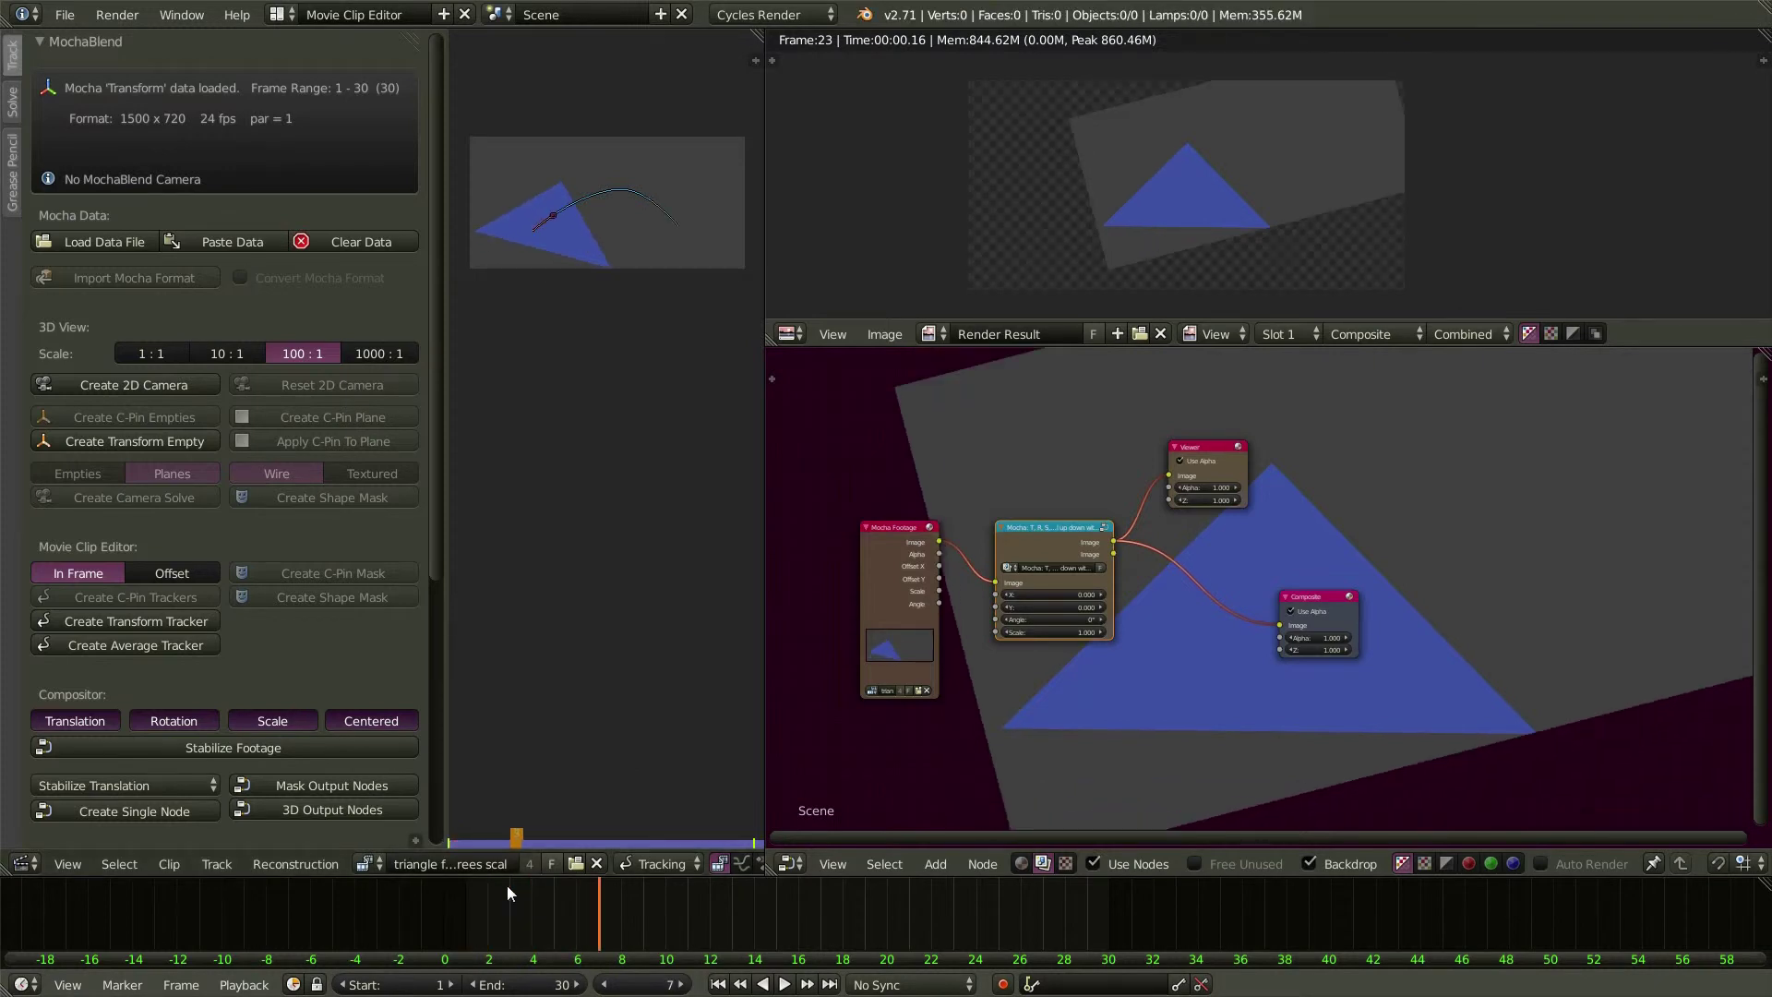
key(Right)
key(Right)
key(Right)
key(Right)
key(Right)
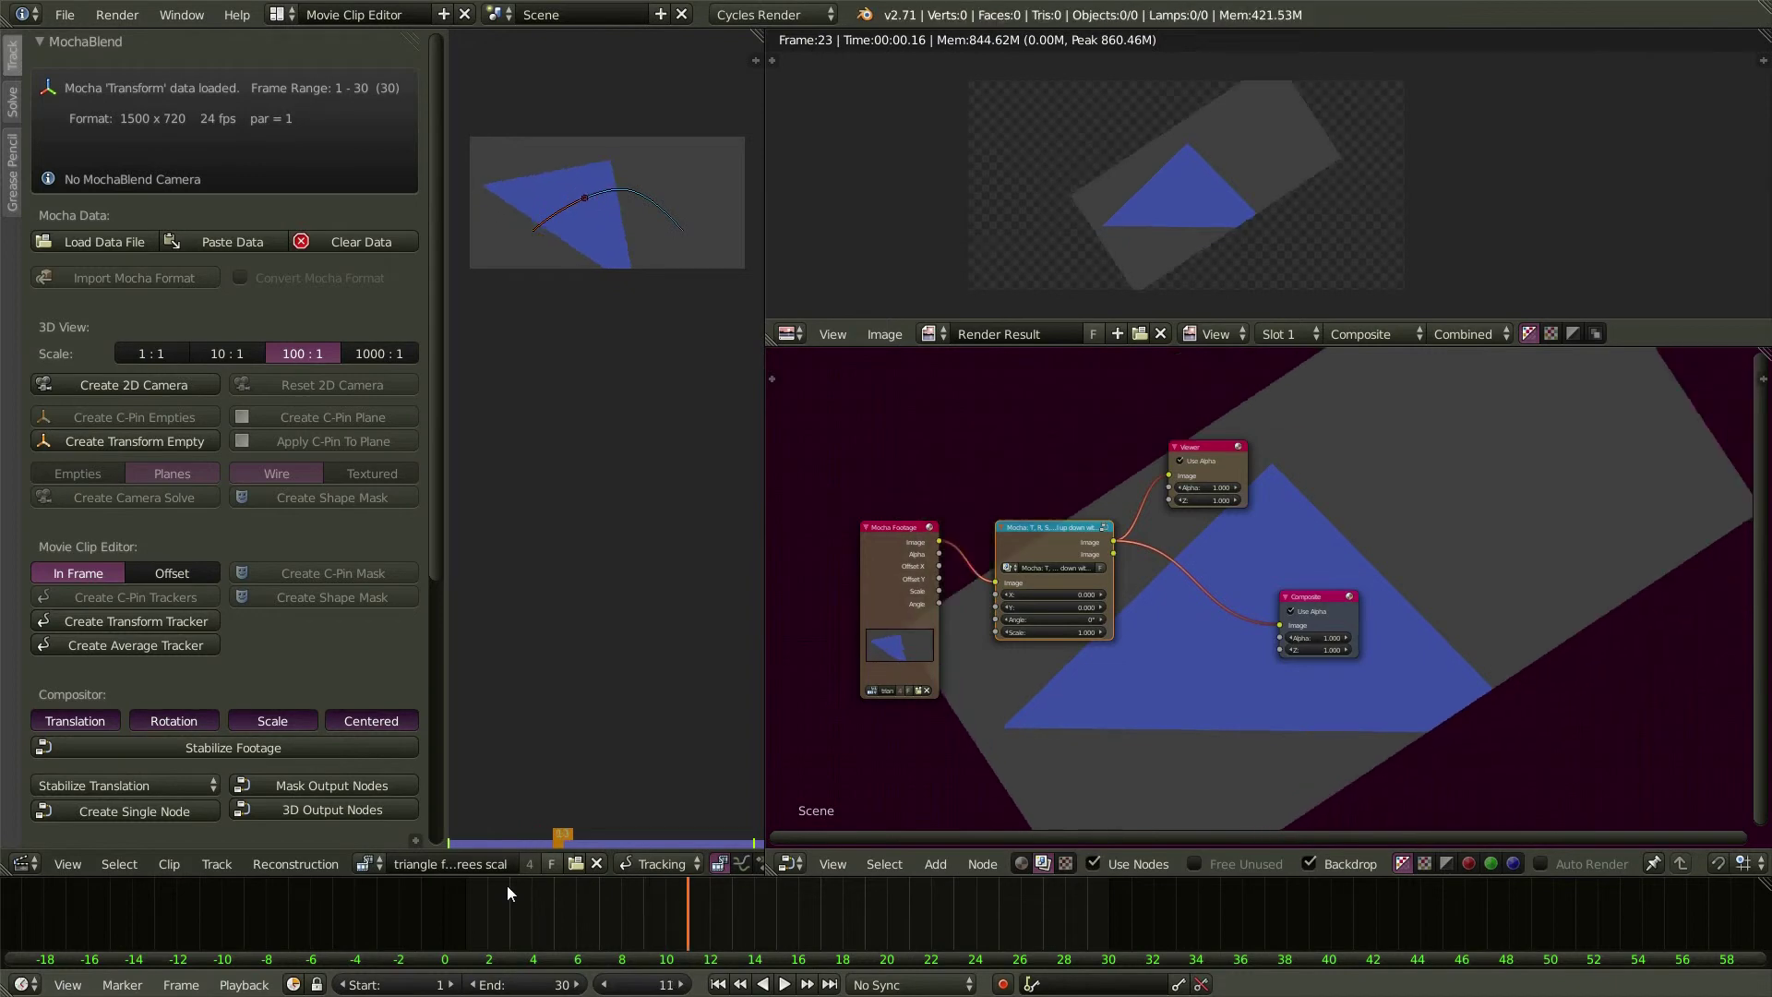
key(Right)
key(Right)
key(Right)
key(Right)
key(Right)
key(Right)
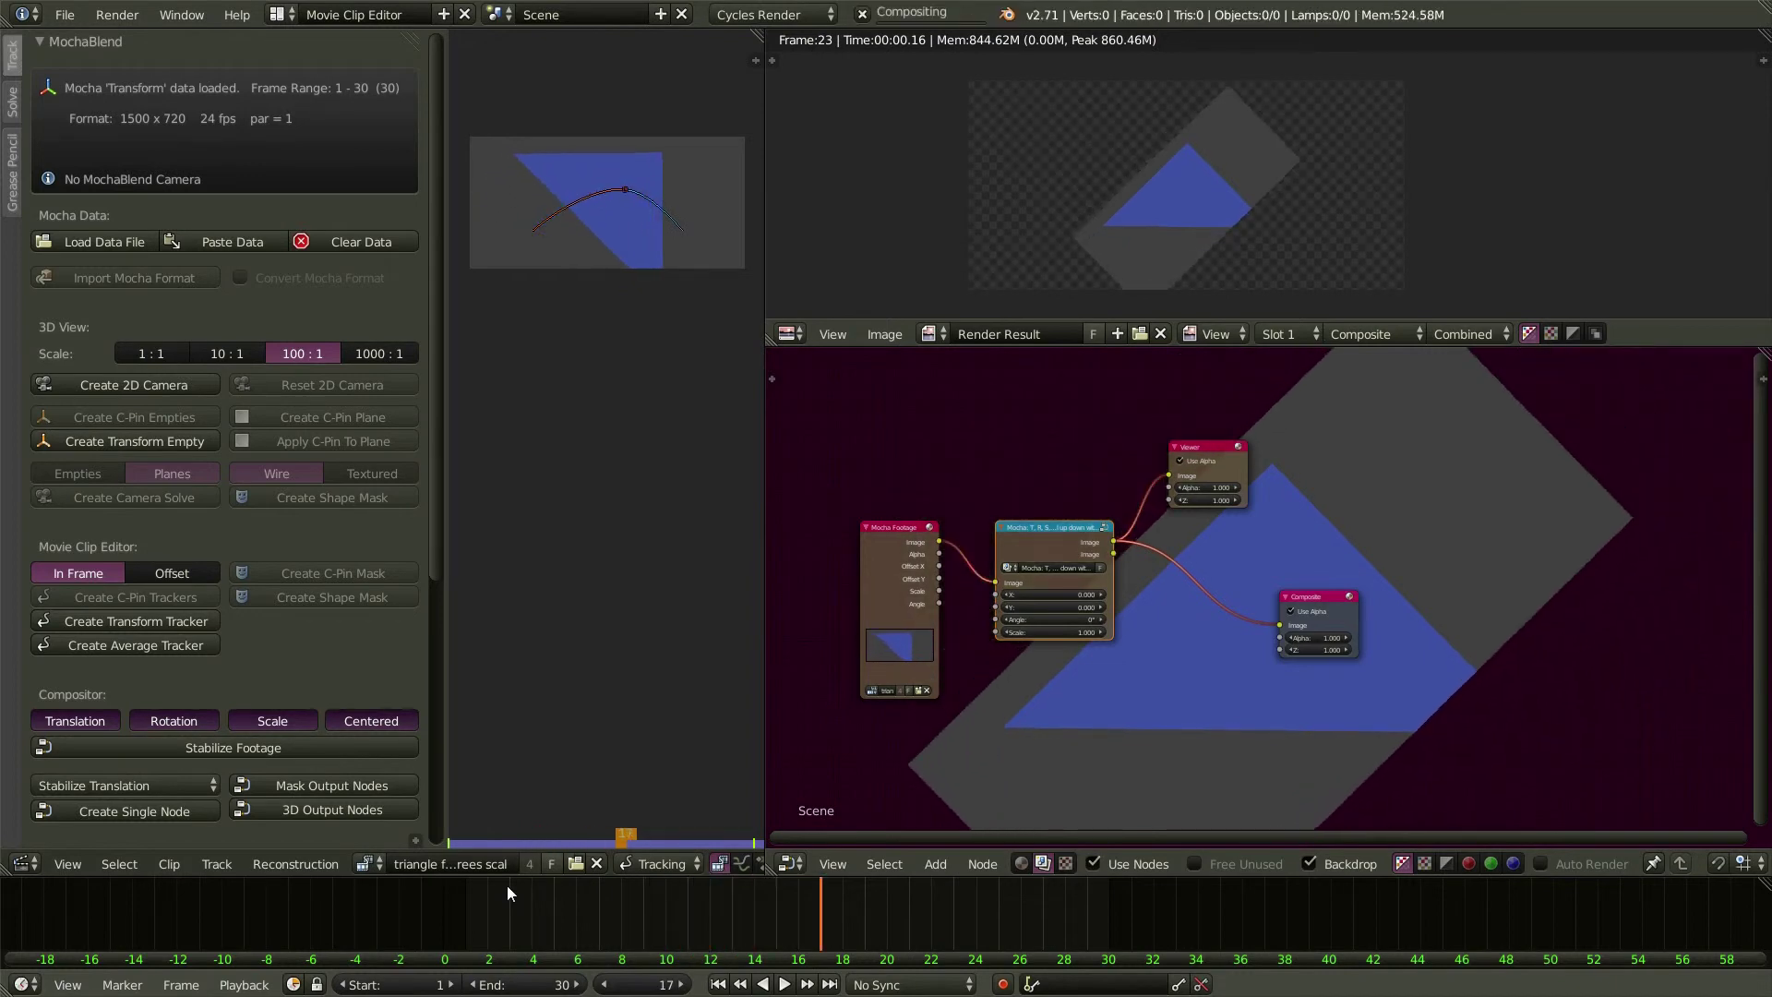
key(Right)
key(Right)
key(Right)
key(Right)
key(Right)
key(Right)
key(Right)
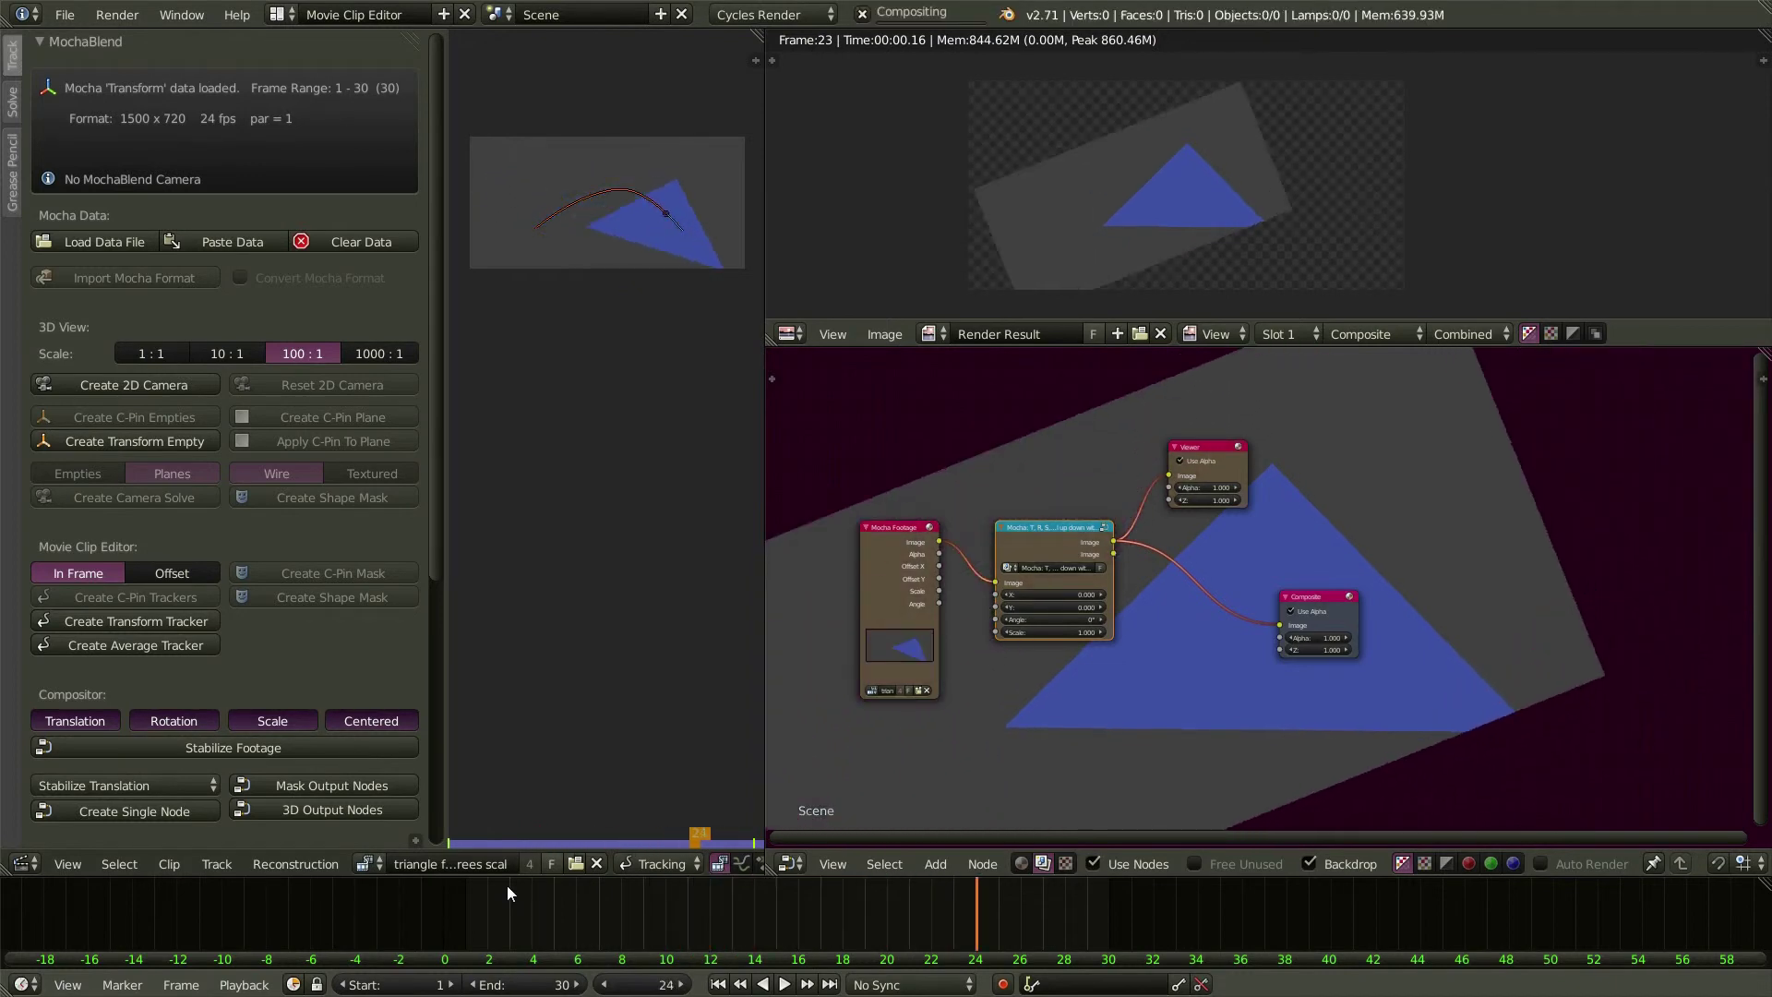
key(Right)
key(Right)
key(Right)
key(Right)
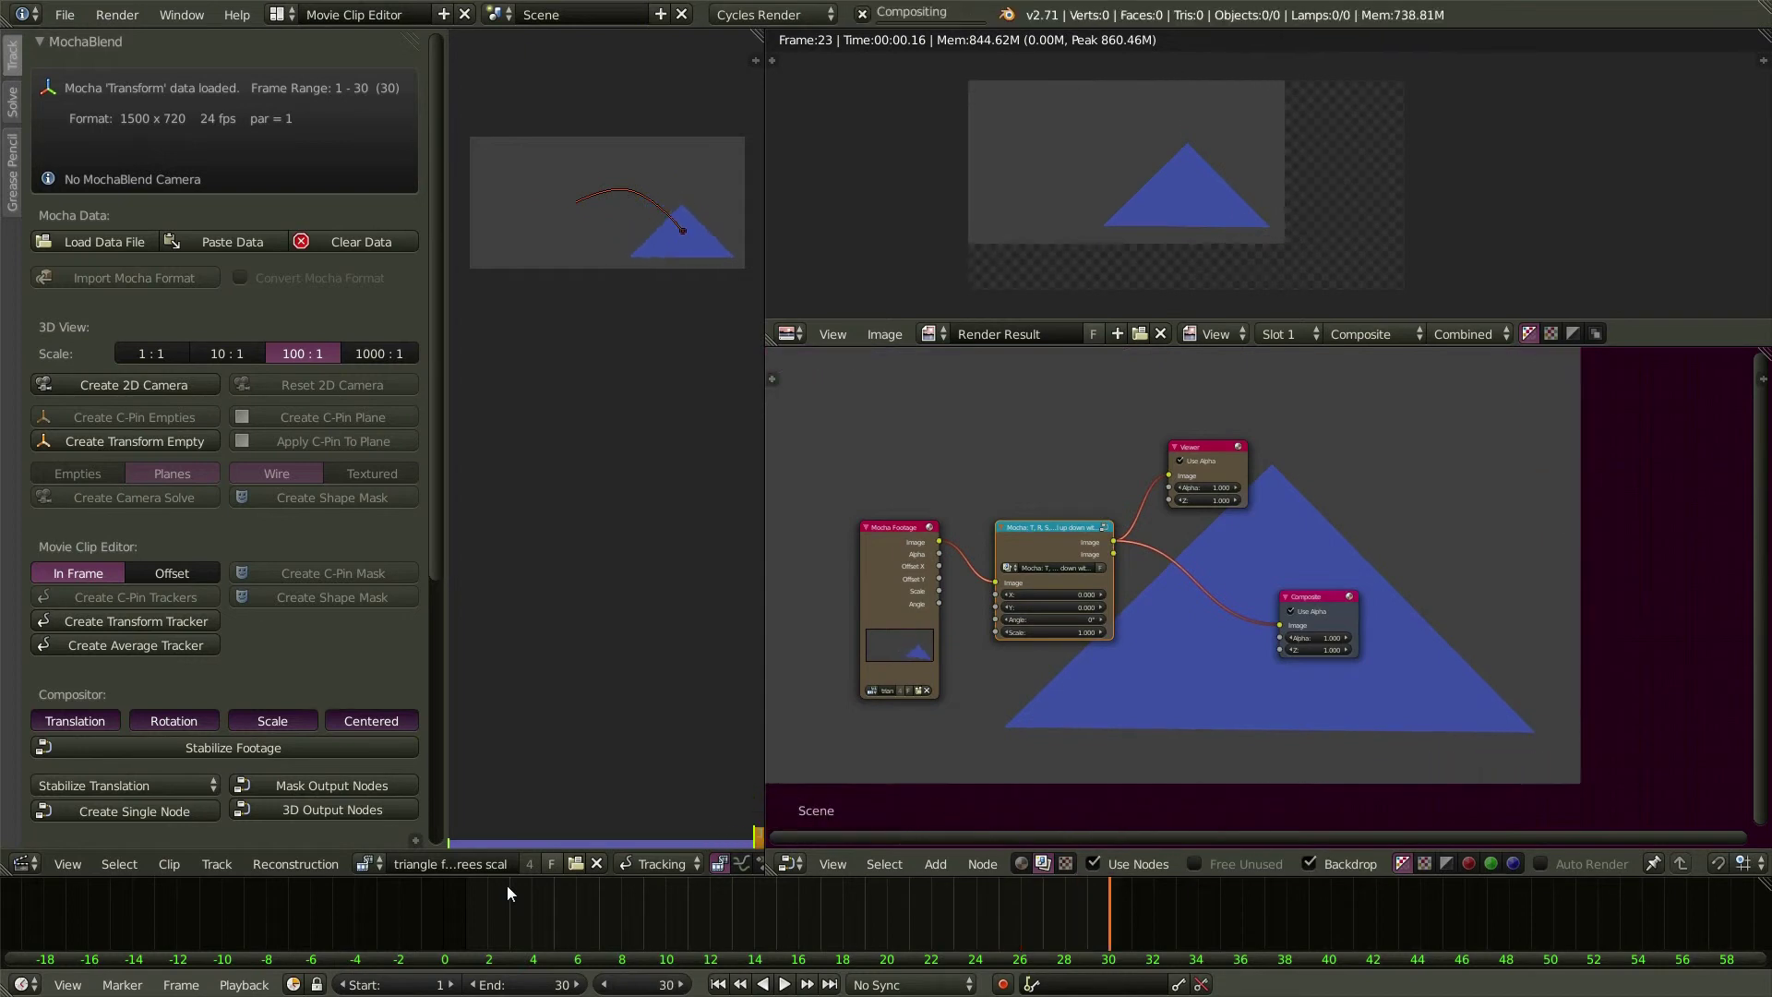
- Step back through the frames to frame 1 while checking the stabilized result
key(Left)
key(Left)
key(Left)
key(Left)
key(Left)
key(Left)
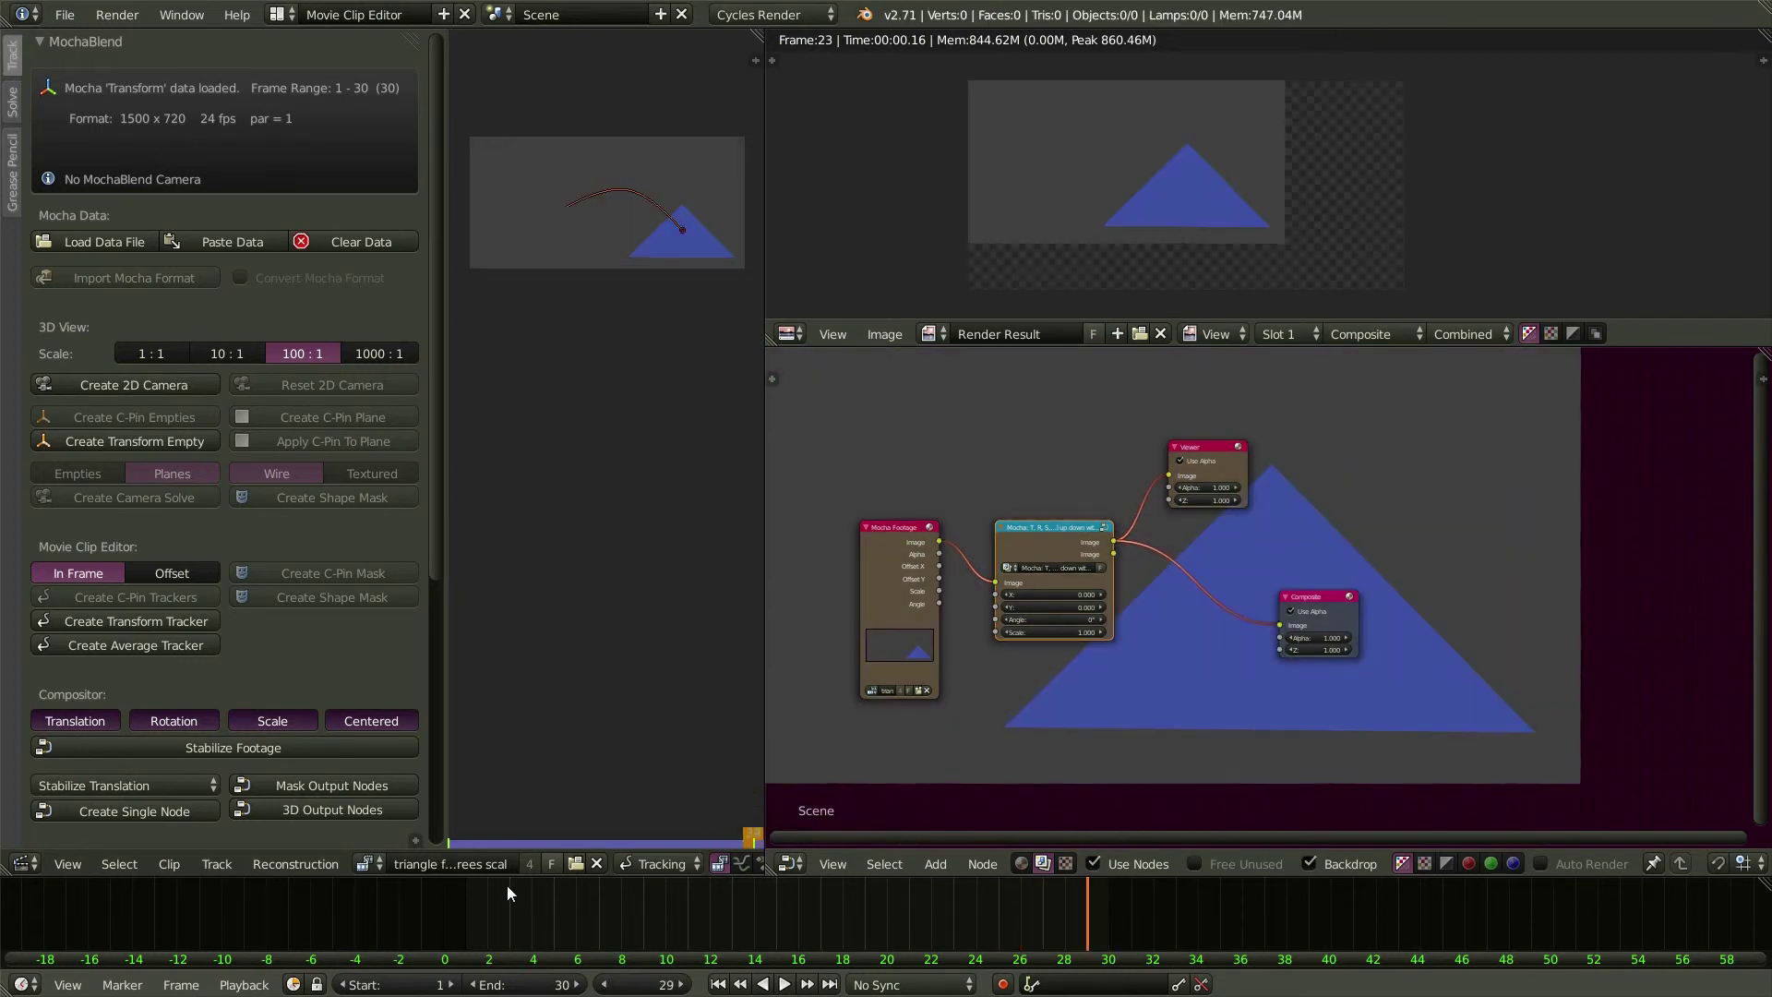
key(Left)
key(Left)
key(Left)
key(Left)
key(Left)
key(Left)
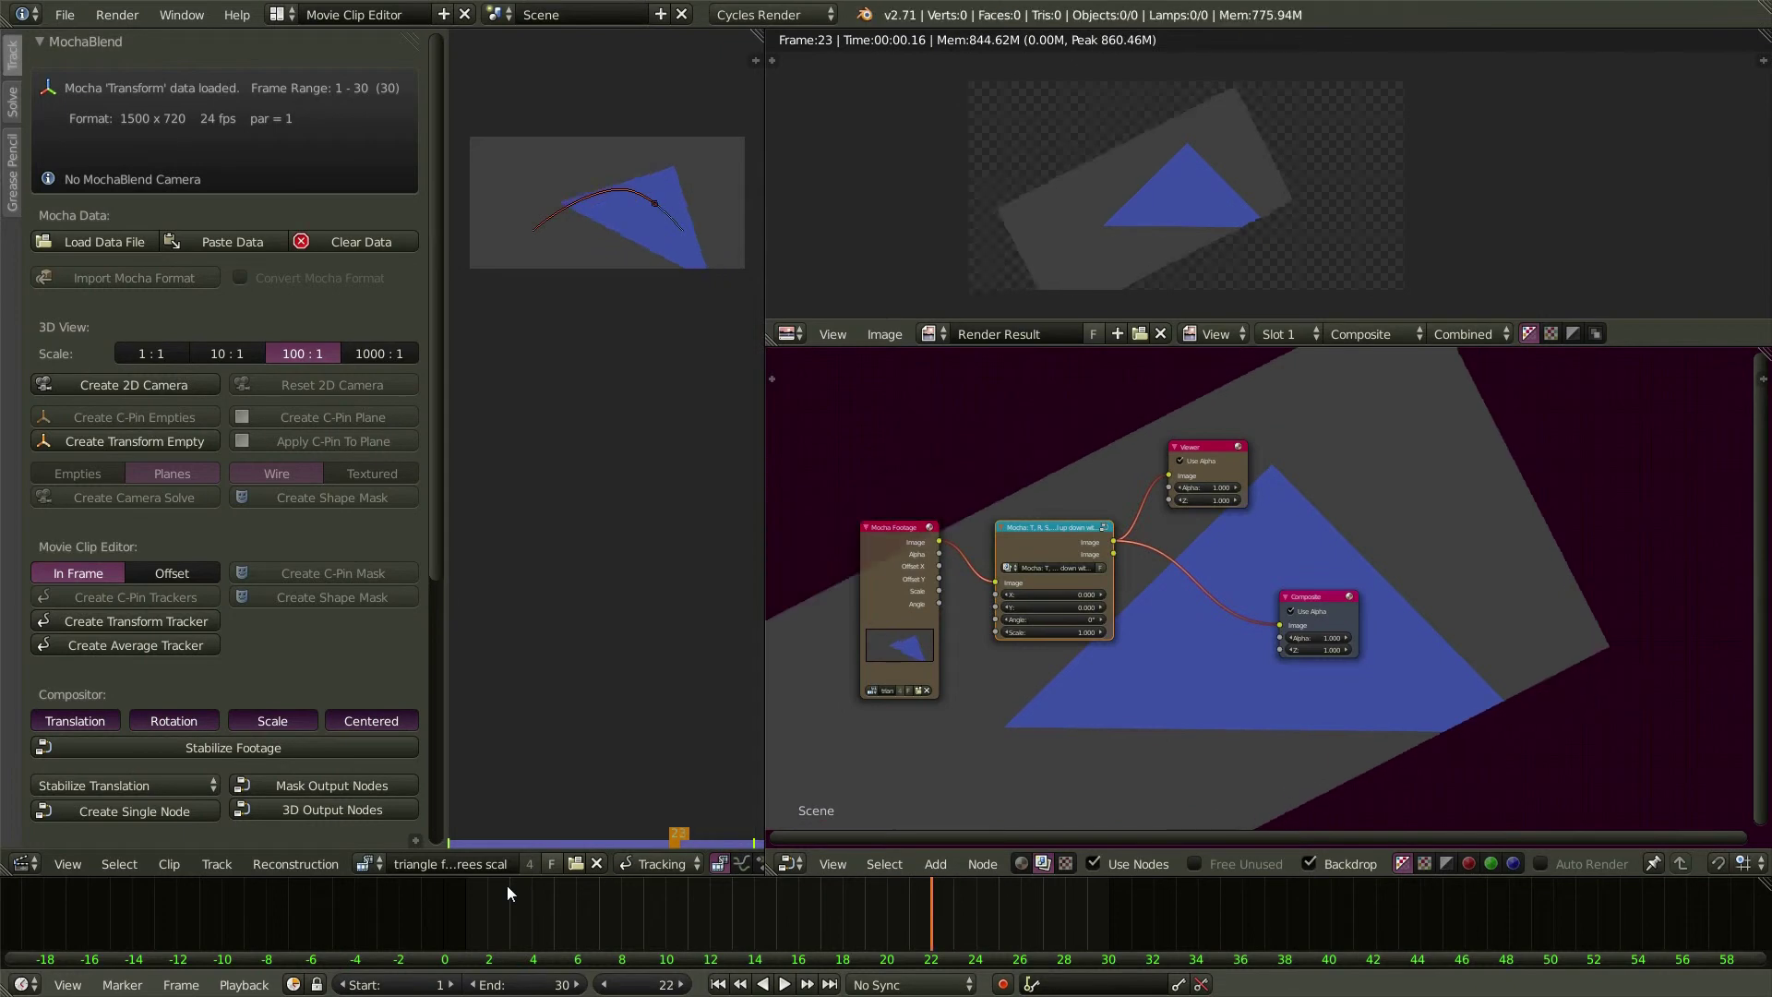
key(Left)
key(Left)
key(Left)
key(Left)
key(Left)
key(Left)
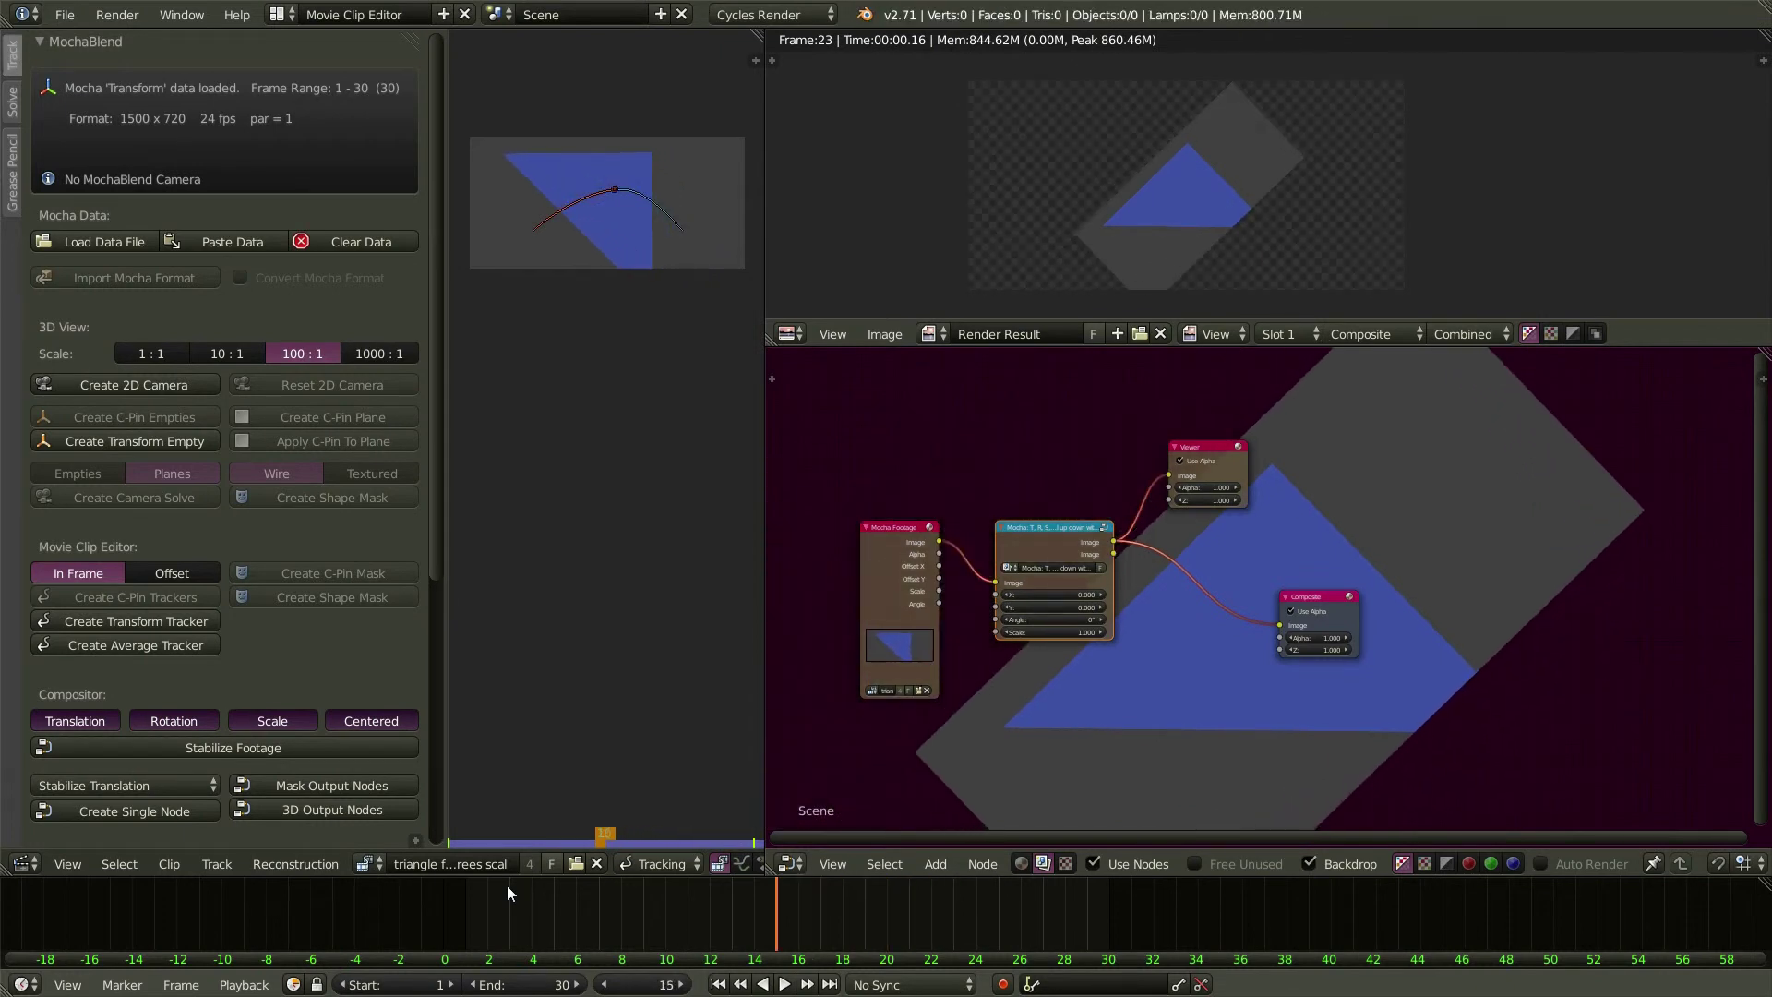
key(Left)
key(Left)
key(Left)
key(Left)
key(Left)
key(Left)
key(Left)
key(Left)
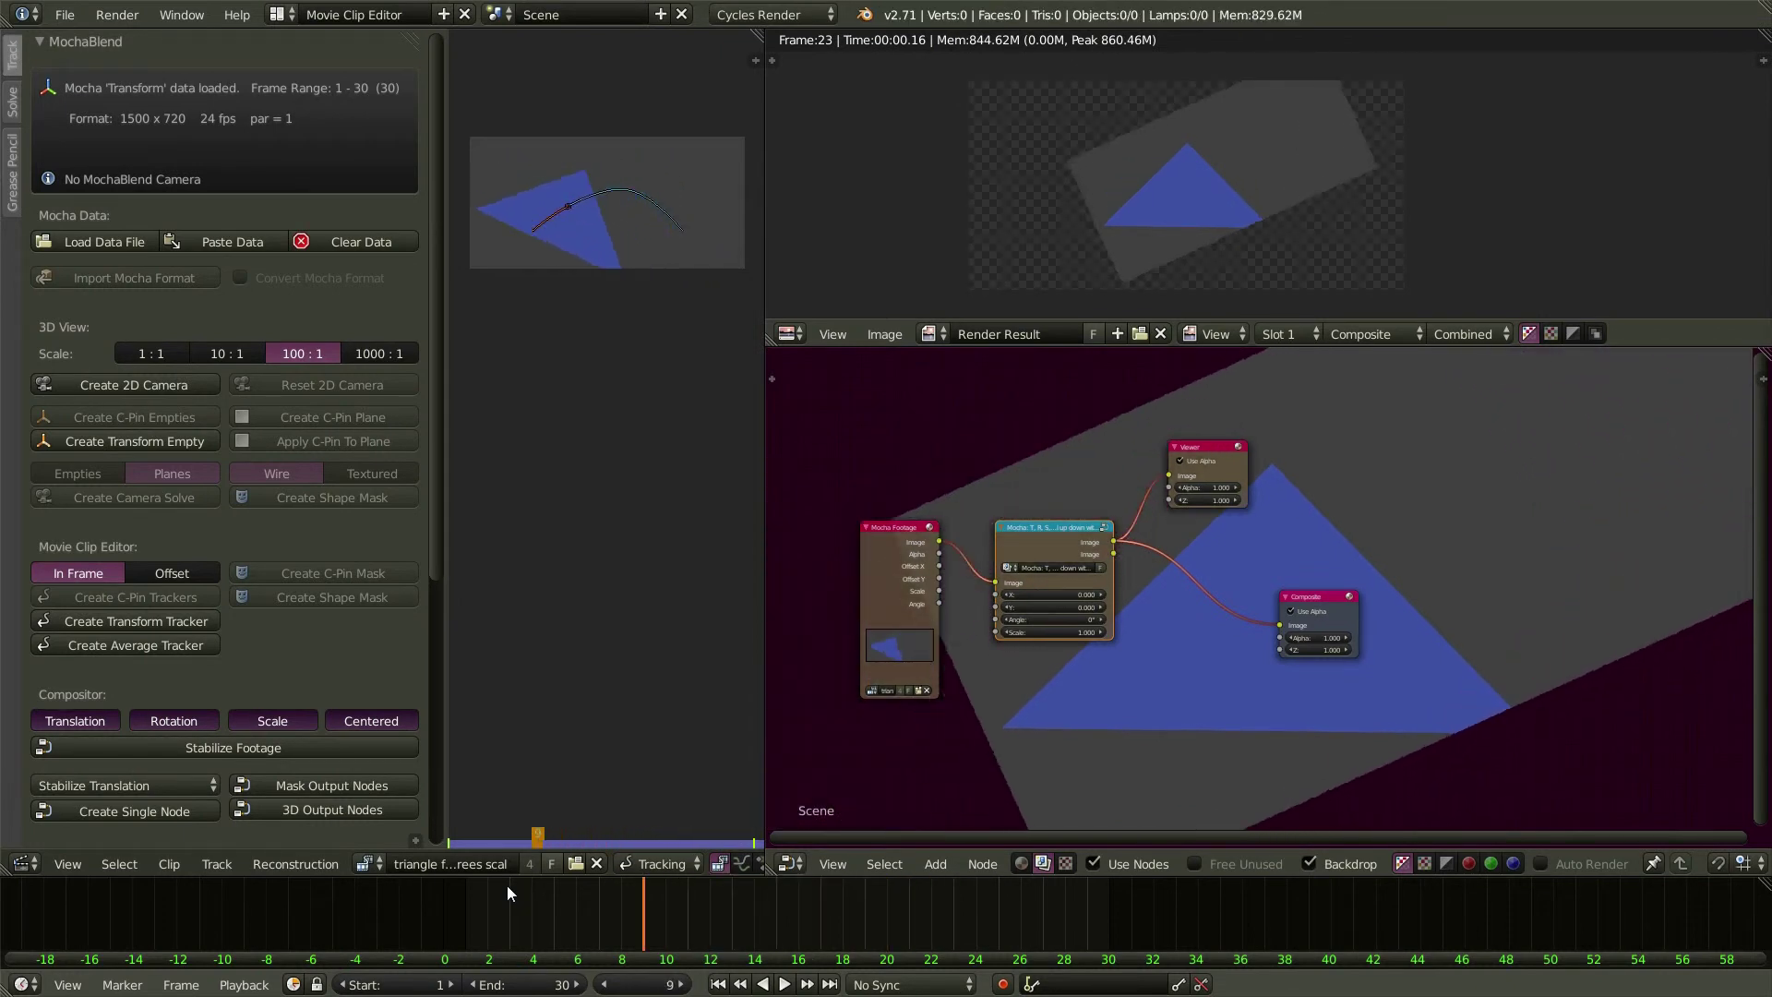
key(Left)
key(Left)
key(Left)
key(Left)
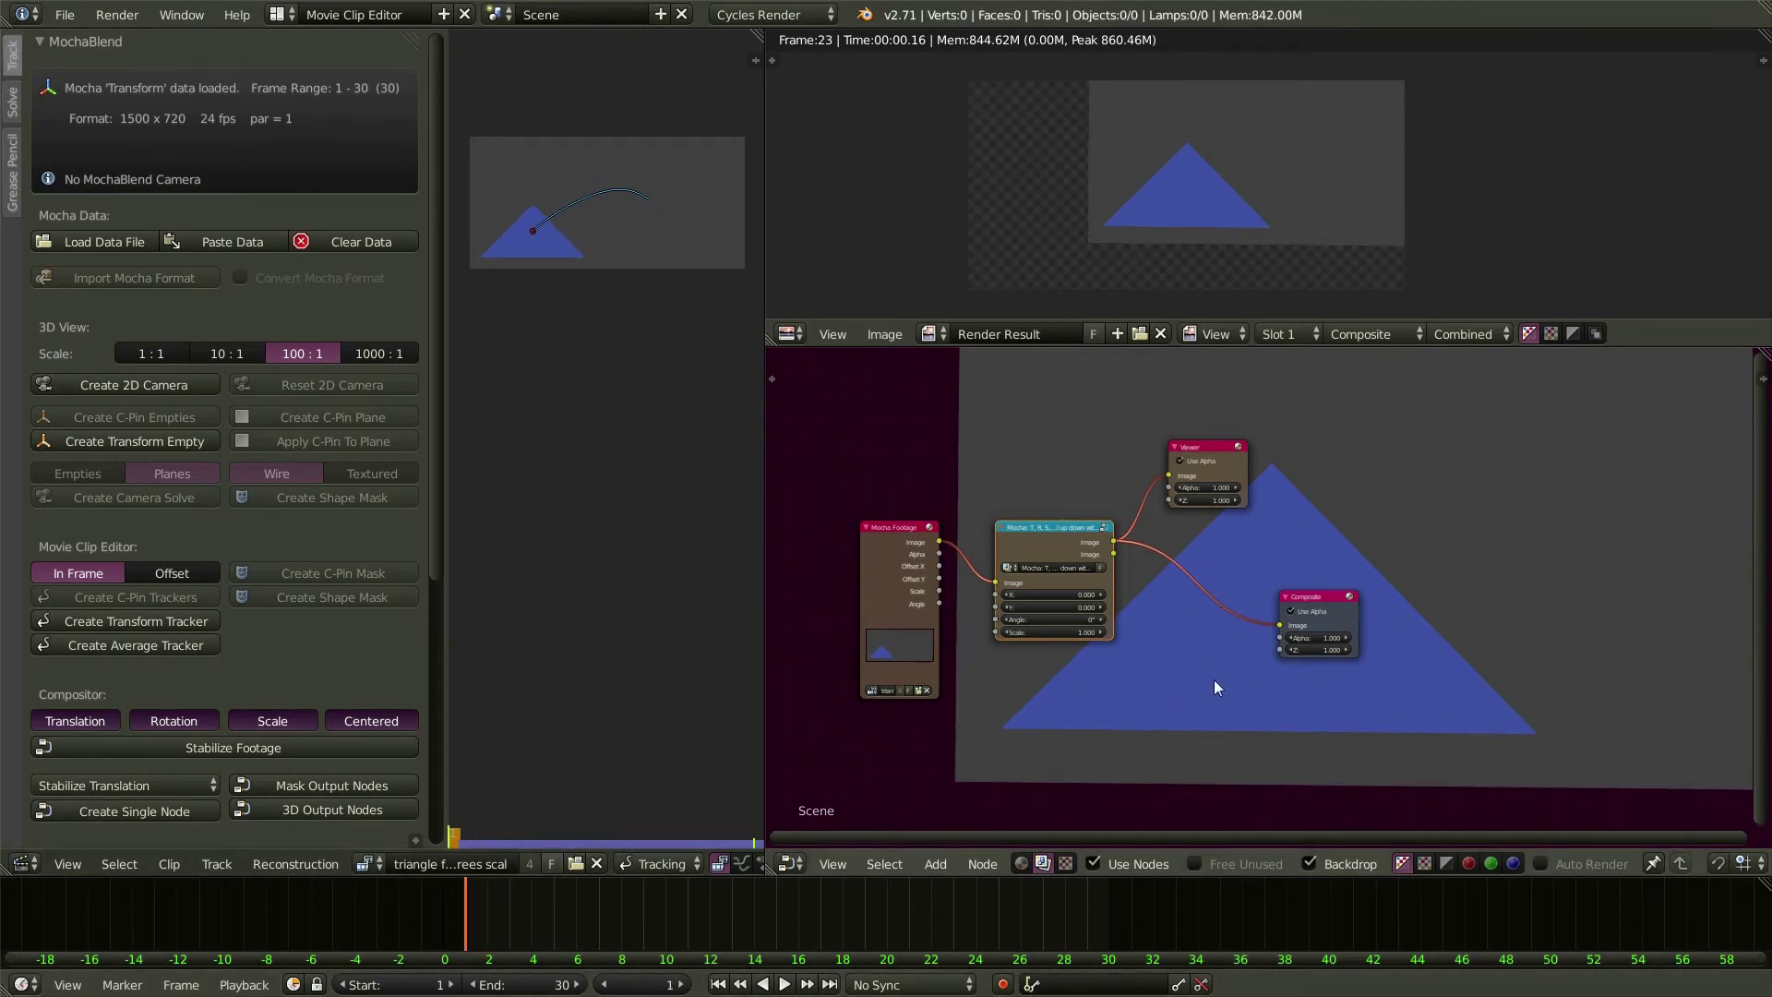
- Shift and shrink the backdrop image so the whole stabilized footage fits in the Node Editor
middle_drag(1213, 688, 1161, 668)
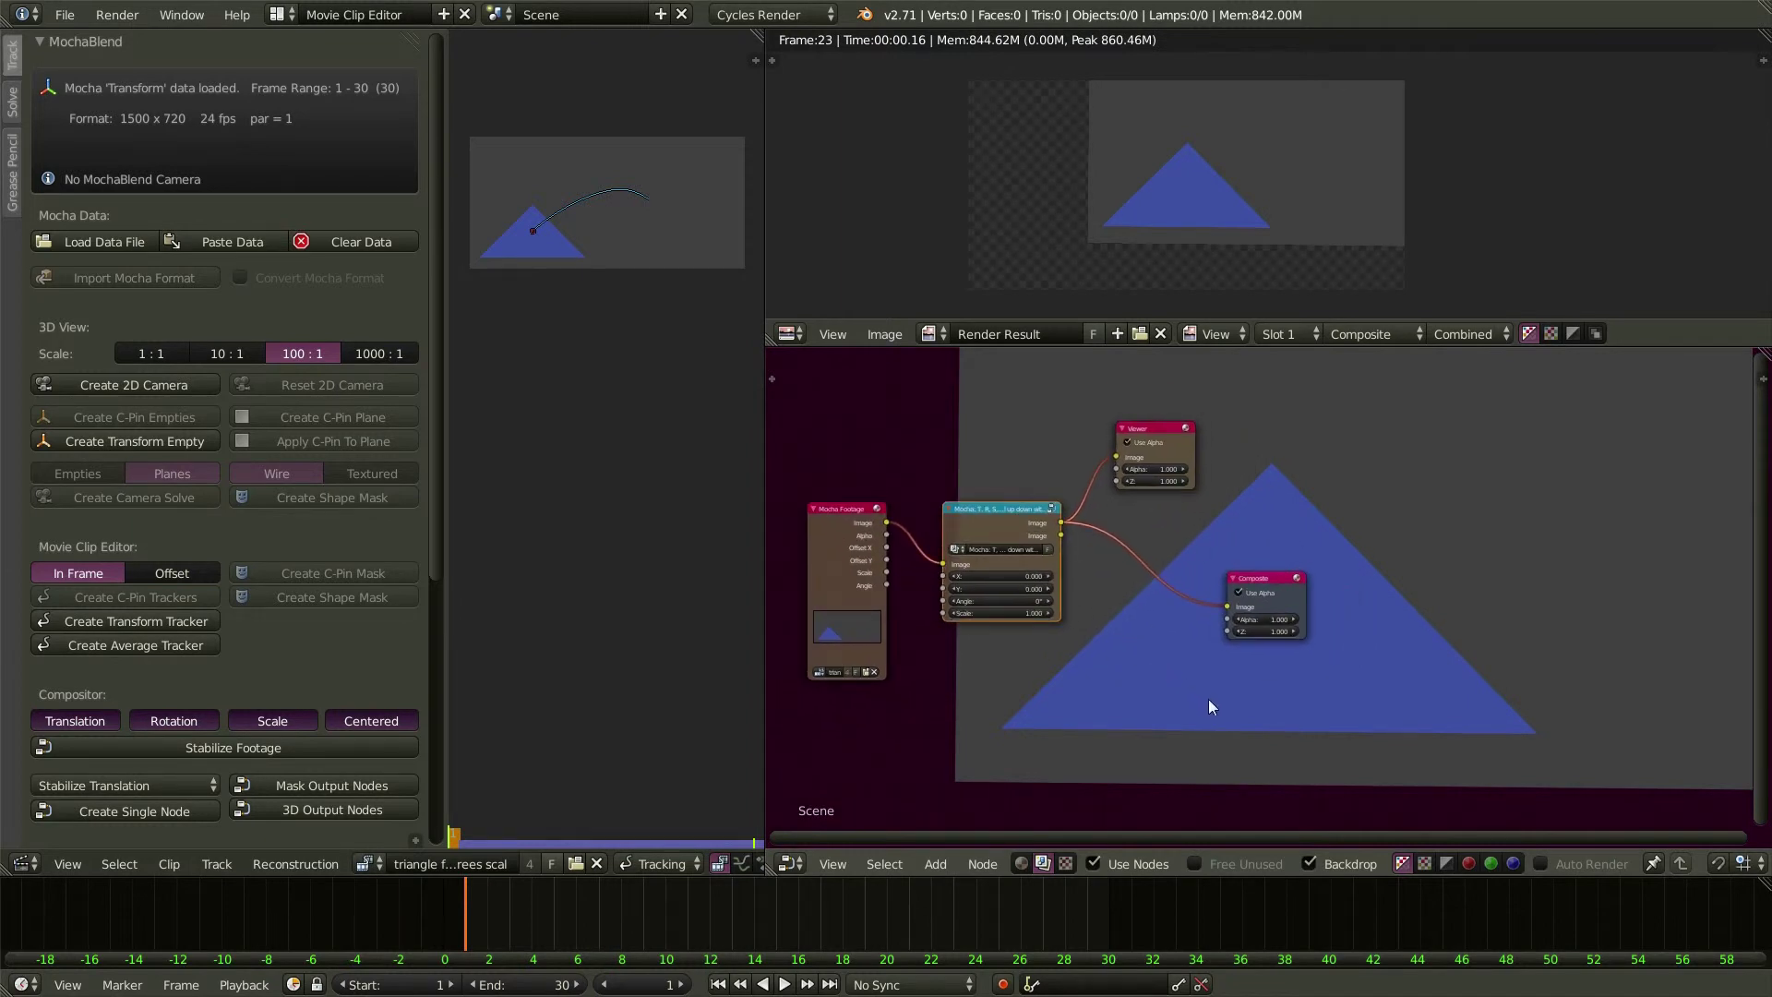
alt+middle_drag(1216, 700, 1086, 704)
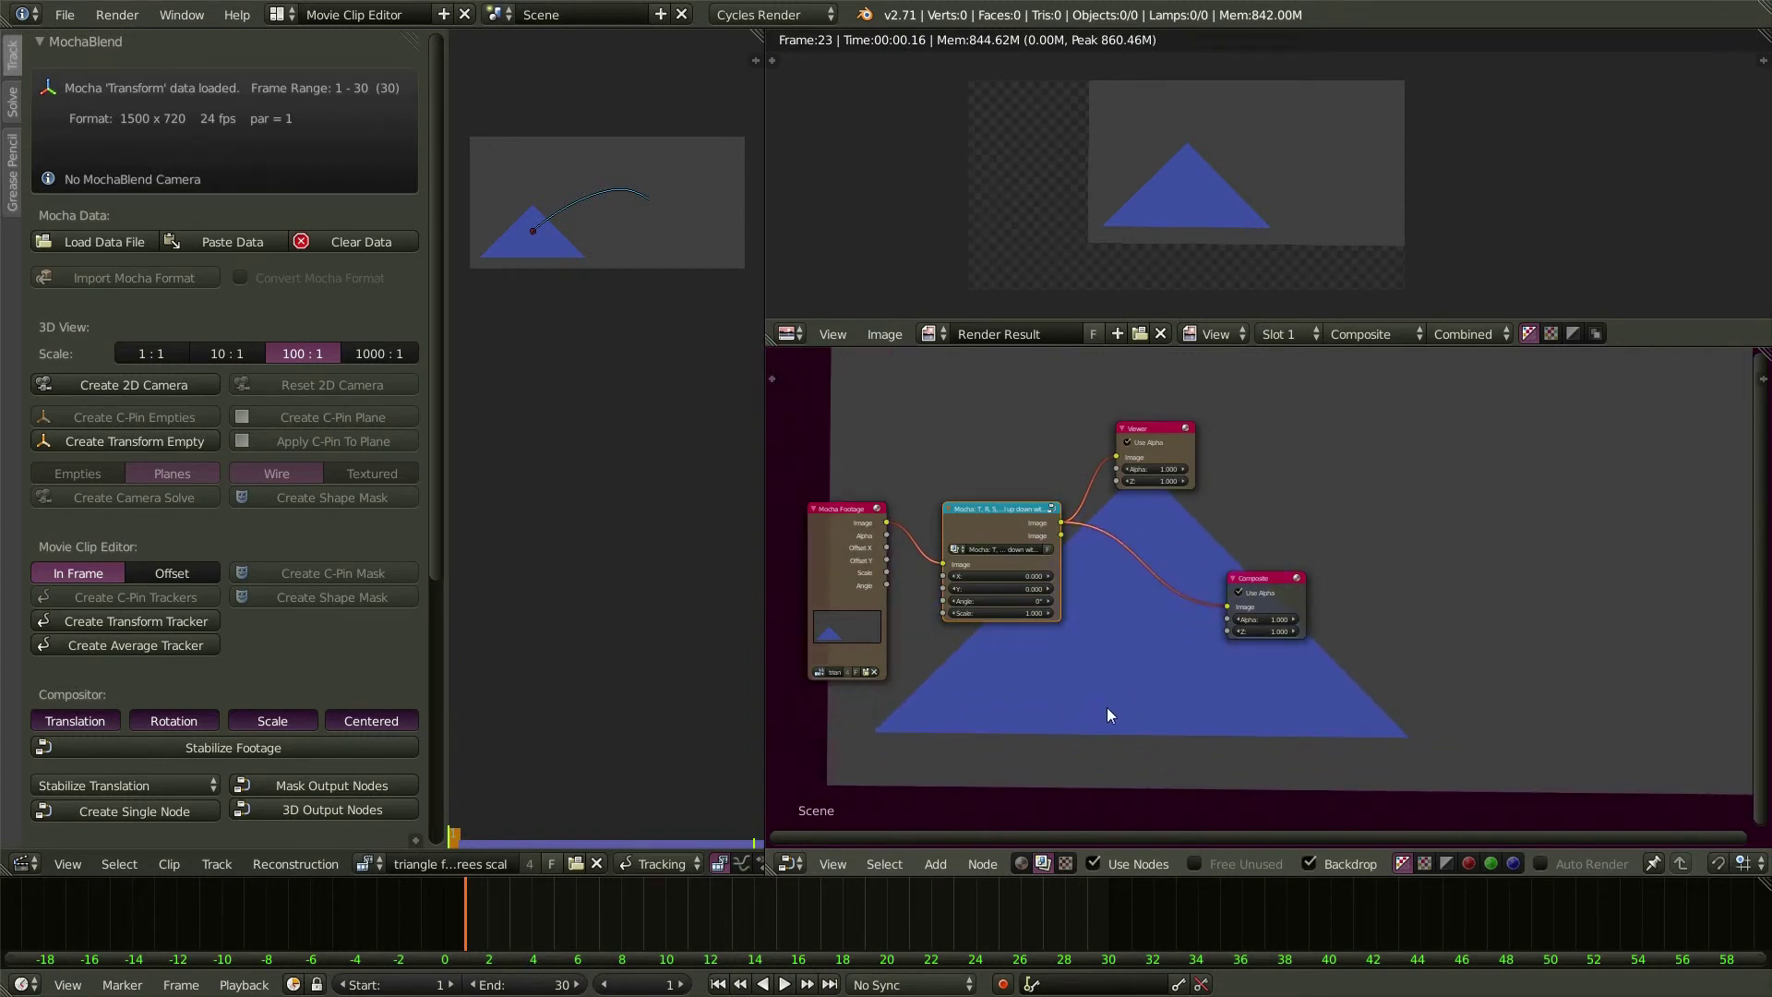
key(v)
key(v)
key(v)
key(v)
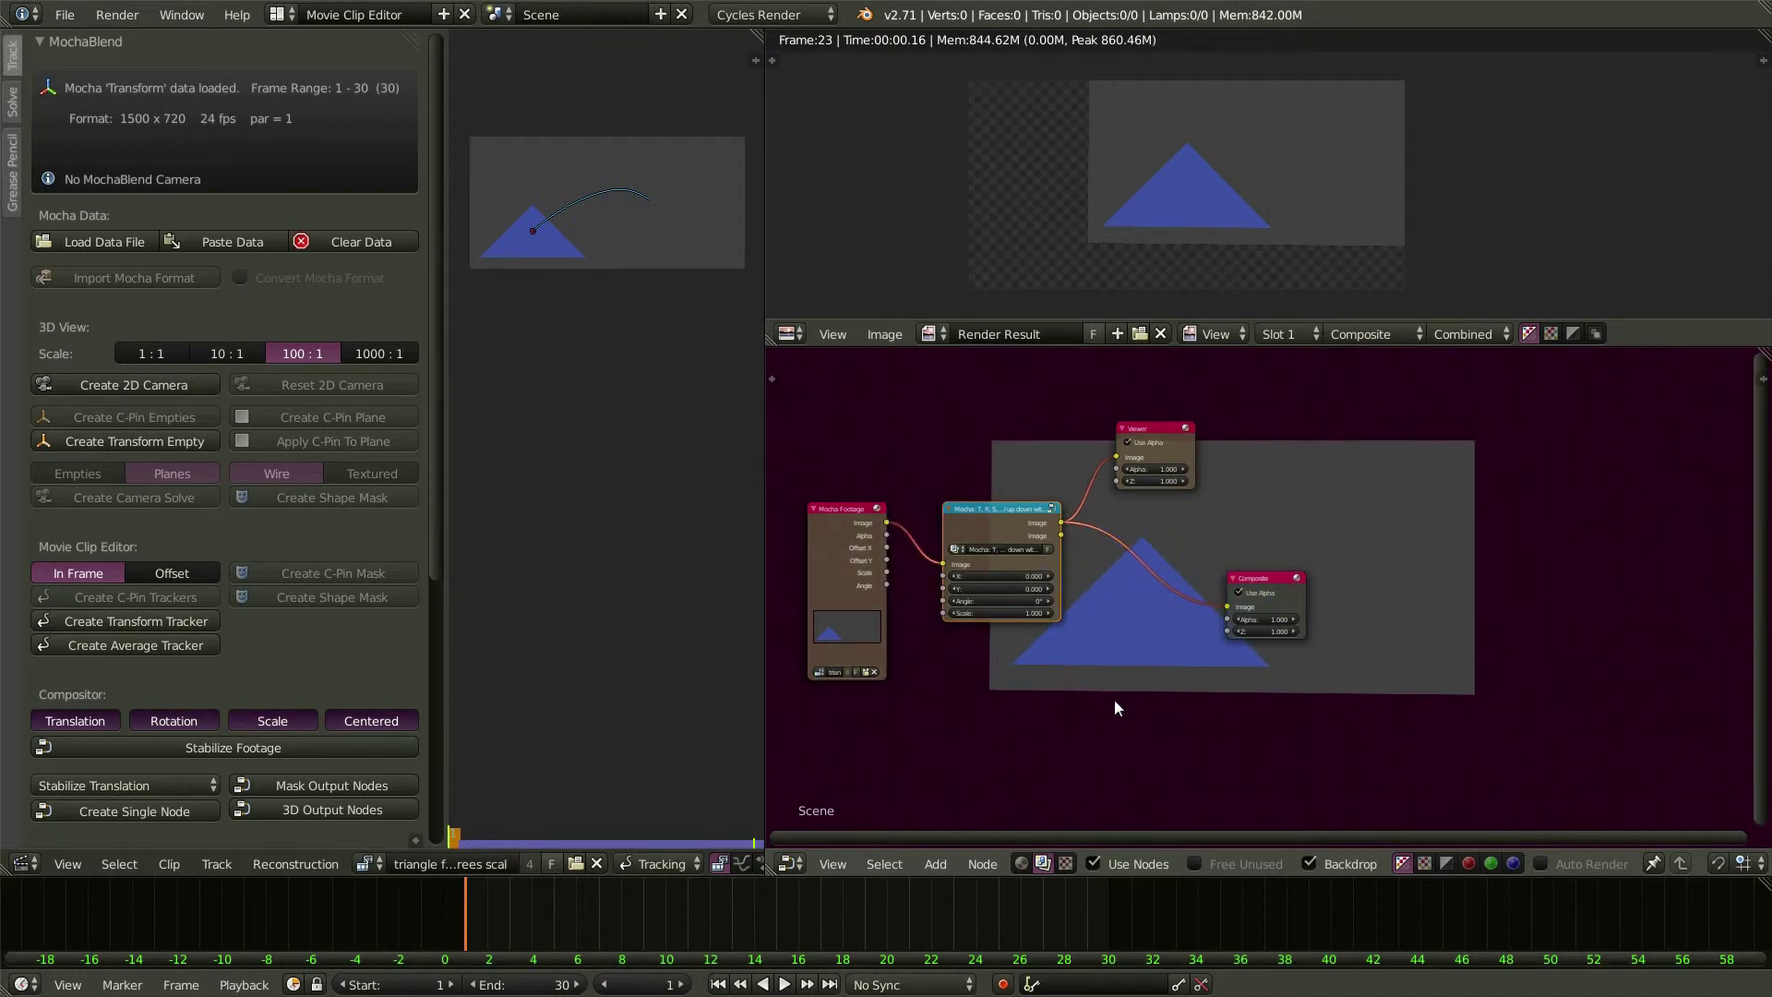
key(alt+v)
key(alt+v)
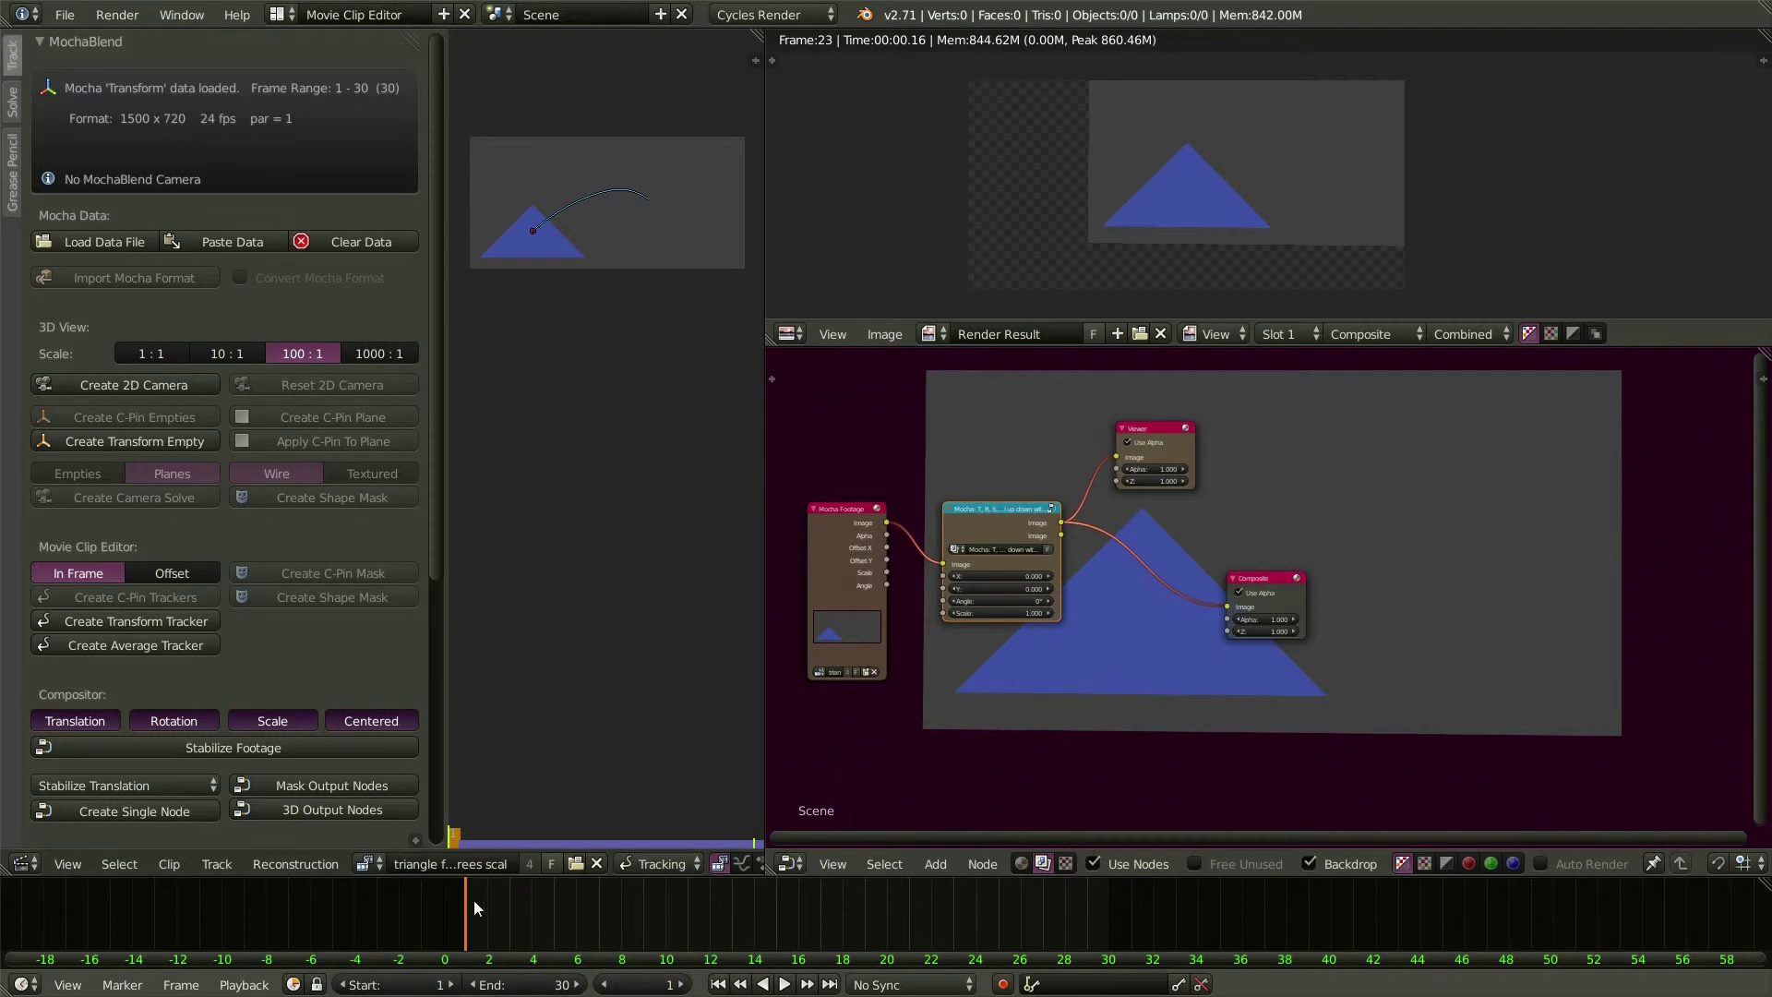
- Go to frame 11 and move the Composite node farther from the Mocha group, slightly higher up
drag(469, 911, 683, 922)
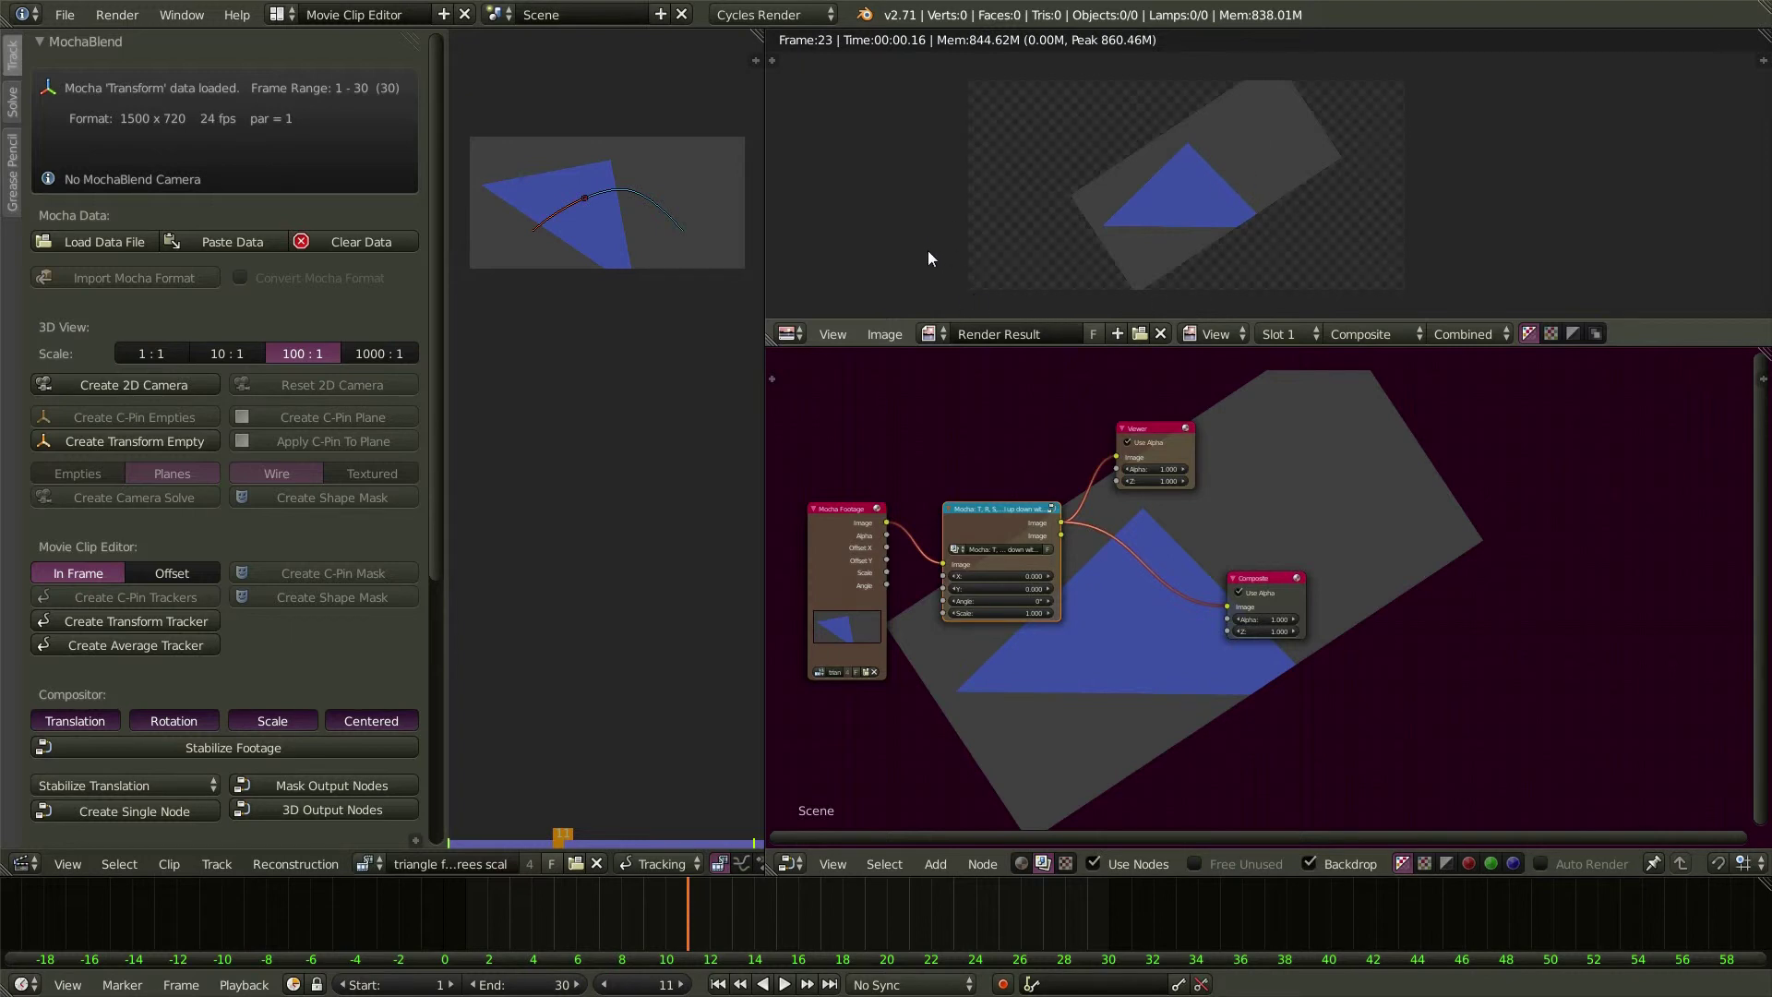
drag(1275, 576, 1315, 528)
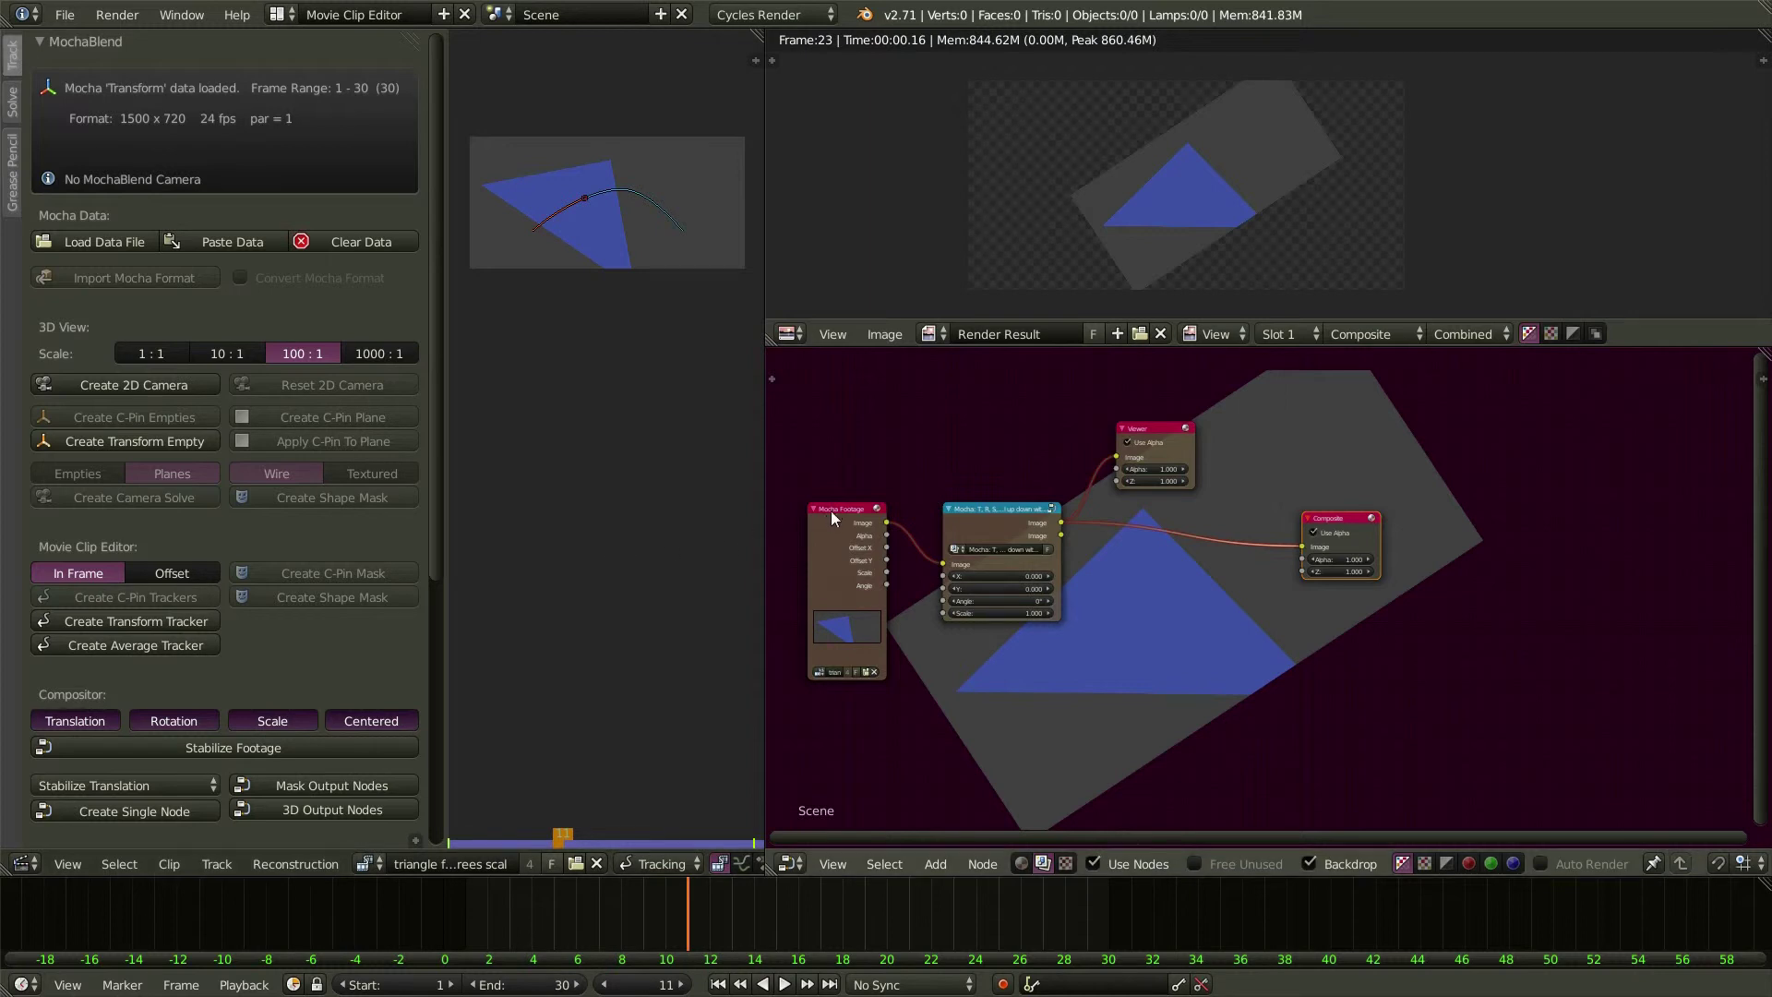
- Open the Mocha stabilization node group and bring its whole node chain into view
scroll(842, 551, up, 1)
scroll(843, 558, up, 2)
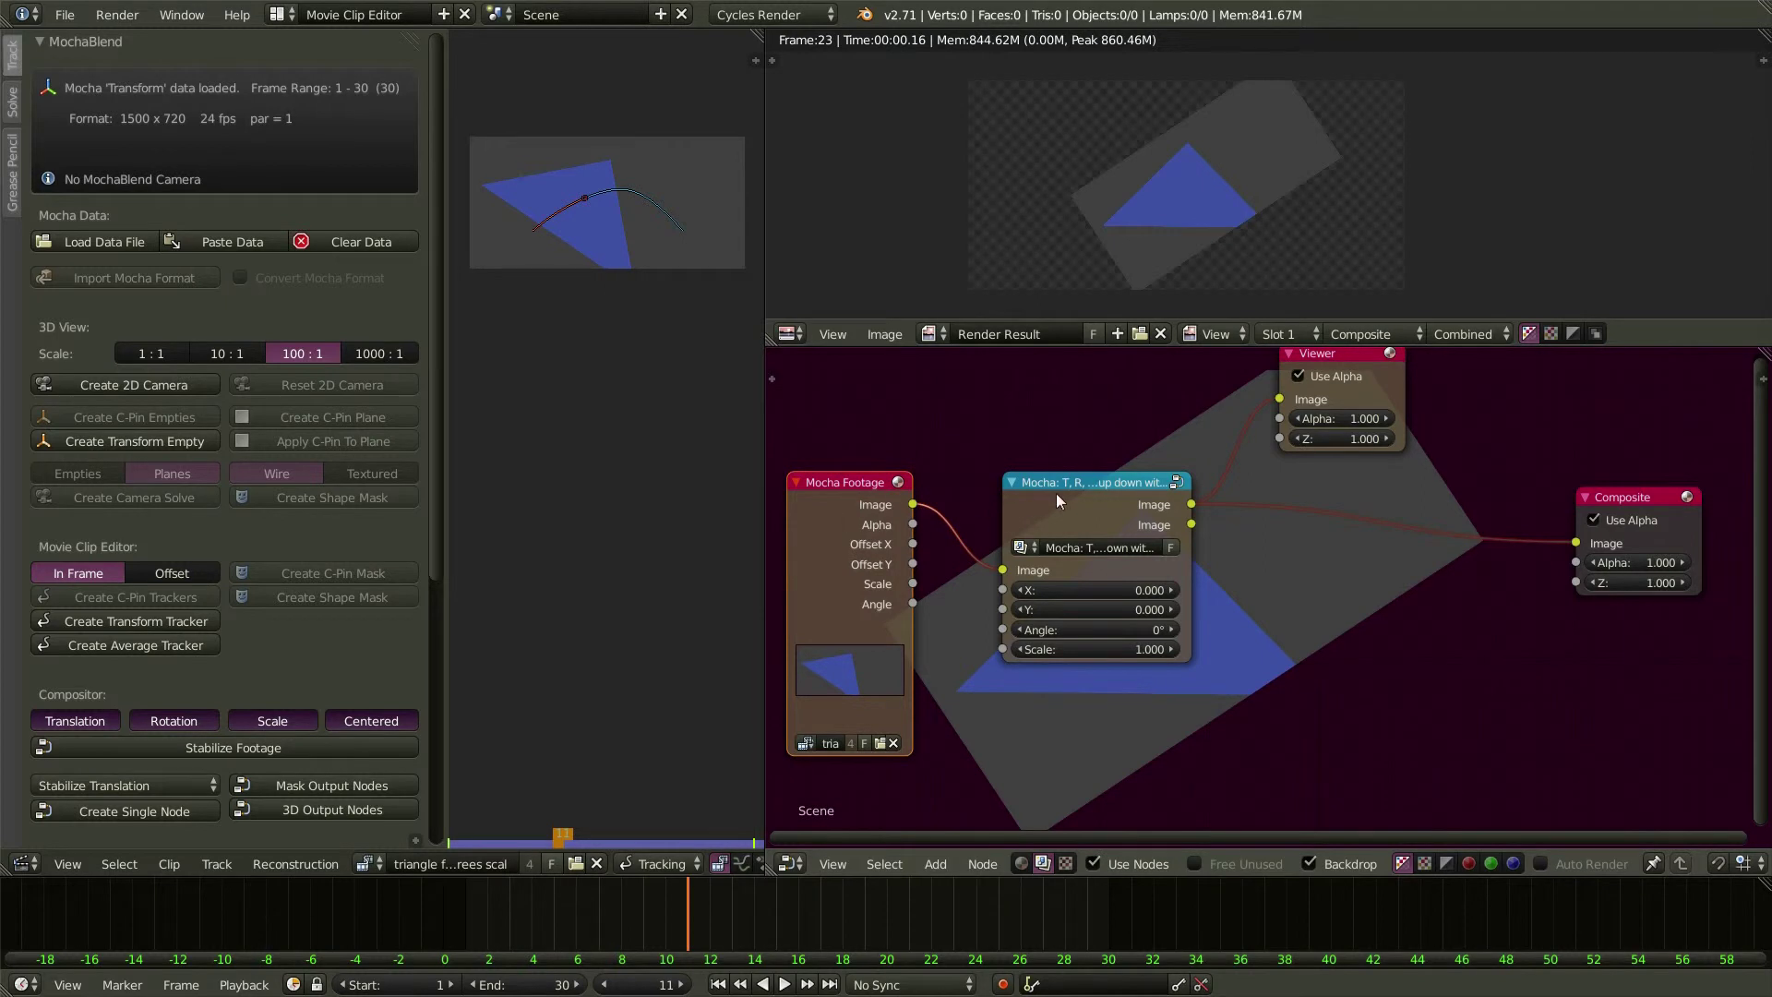
scroll(1057, 494, down, 1)
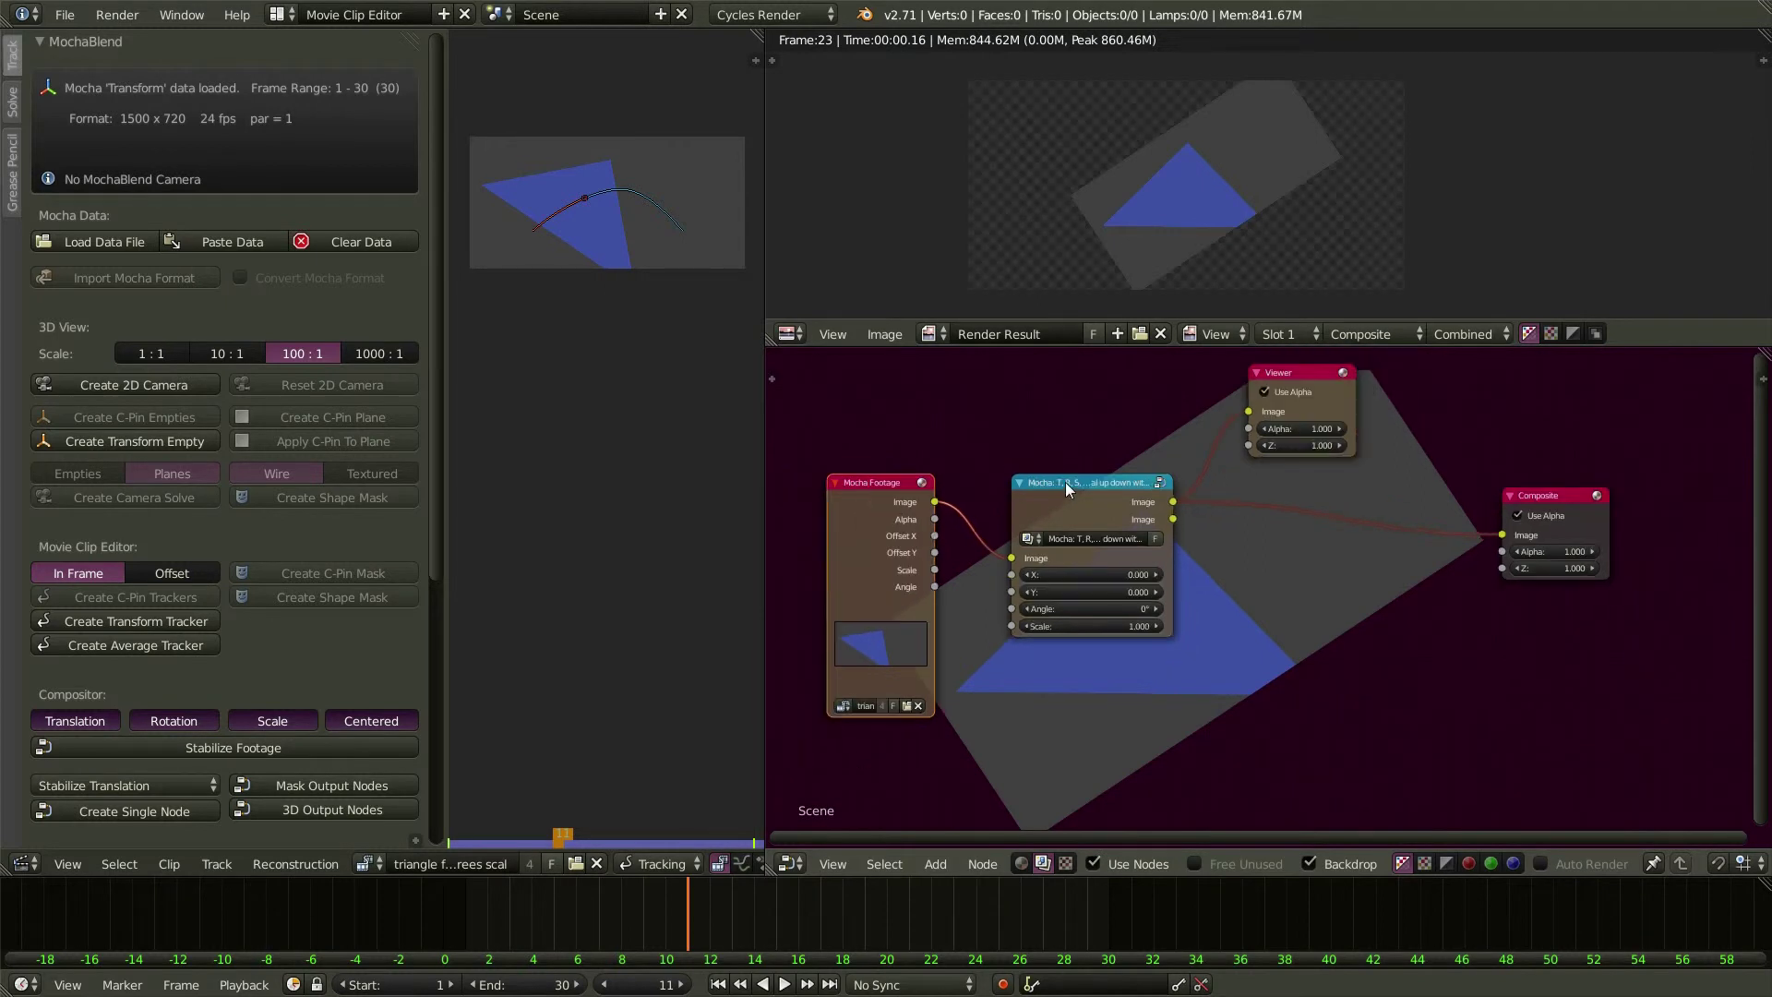
key(Tab)
scroll(1079, 511, down, 3)
scroll(1078, 511, down, 1)
middle_drag(1384, 581, 892, 590)
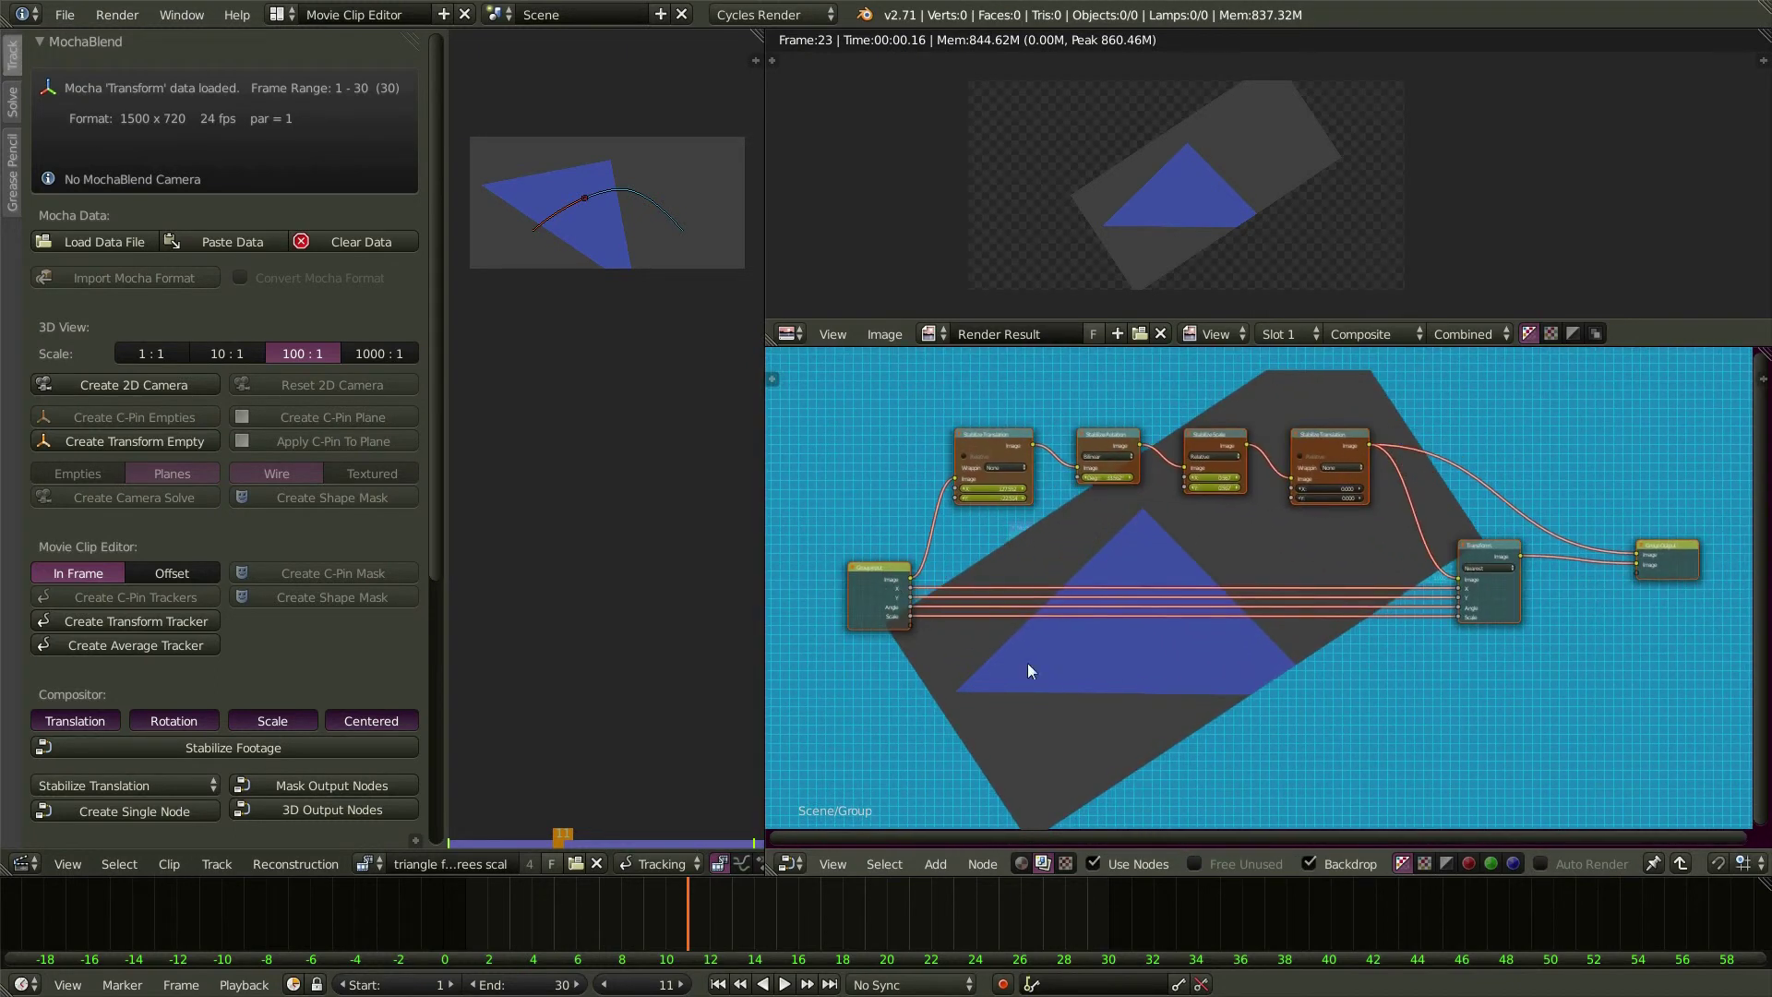
- Turn off the Backdrop and maximize the Node Editor to examine the stabilization nodes inside the group
click(1309, 863)
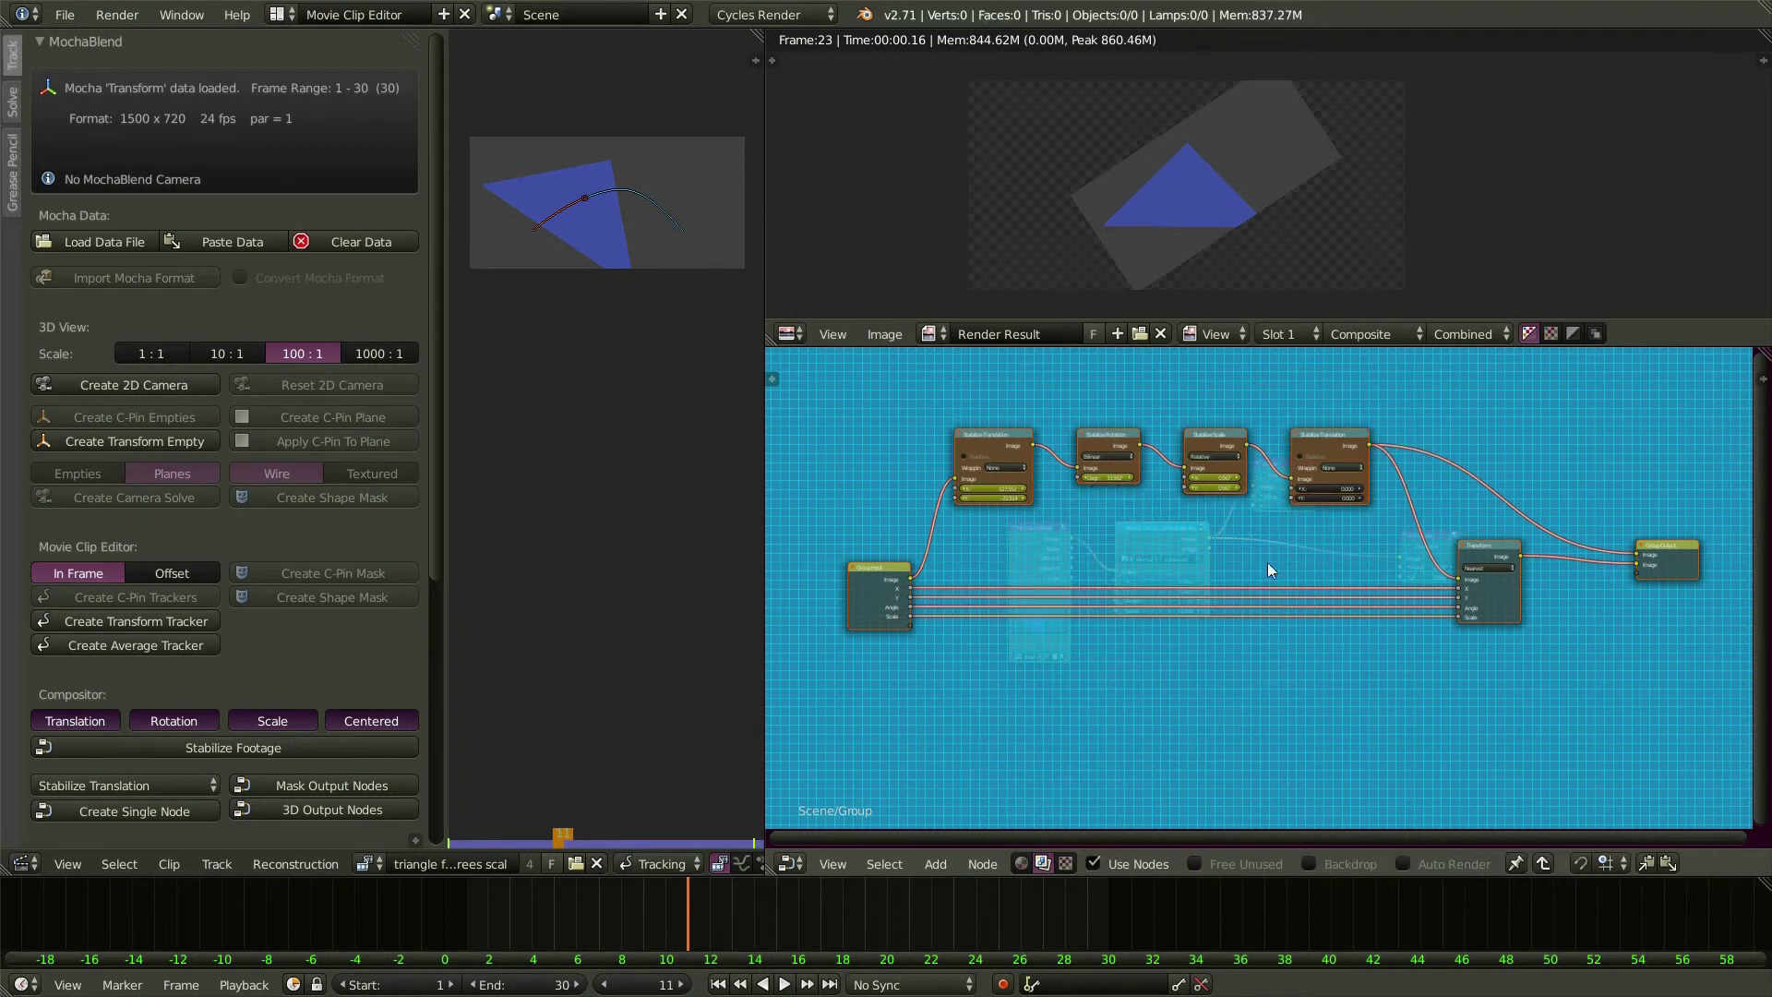
scroll(1192, 560, up, 1)
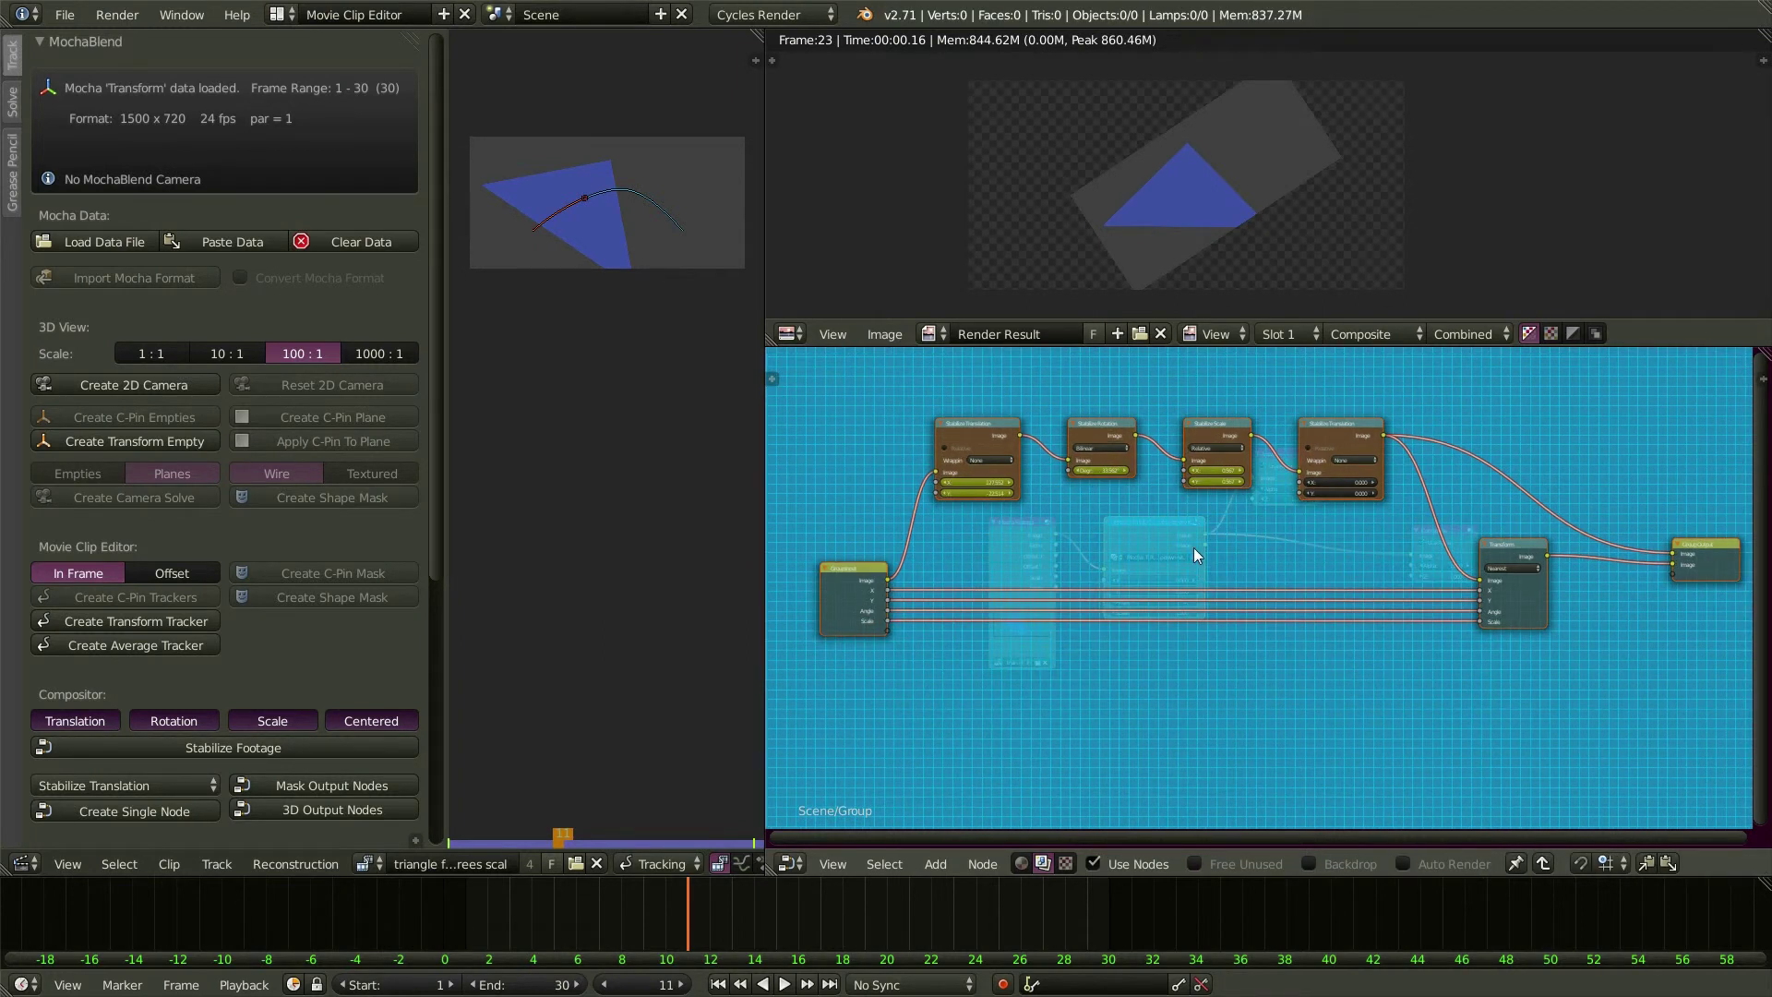
key(ctrl+Up)
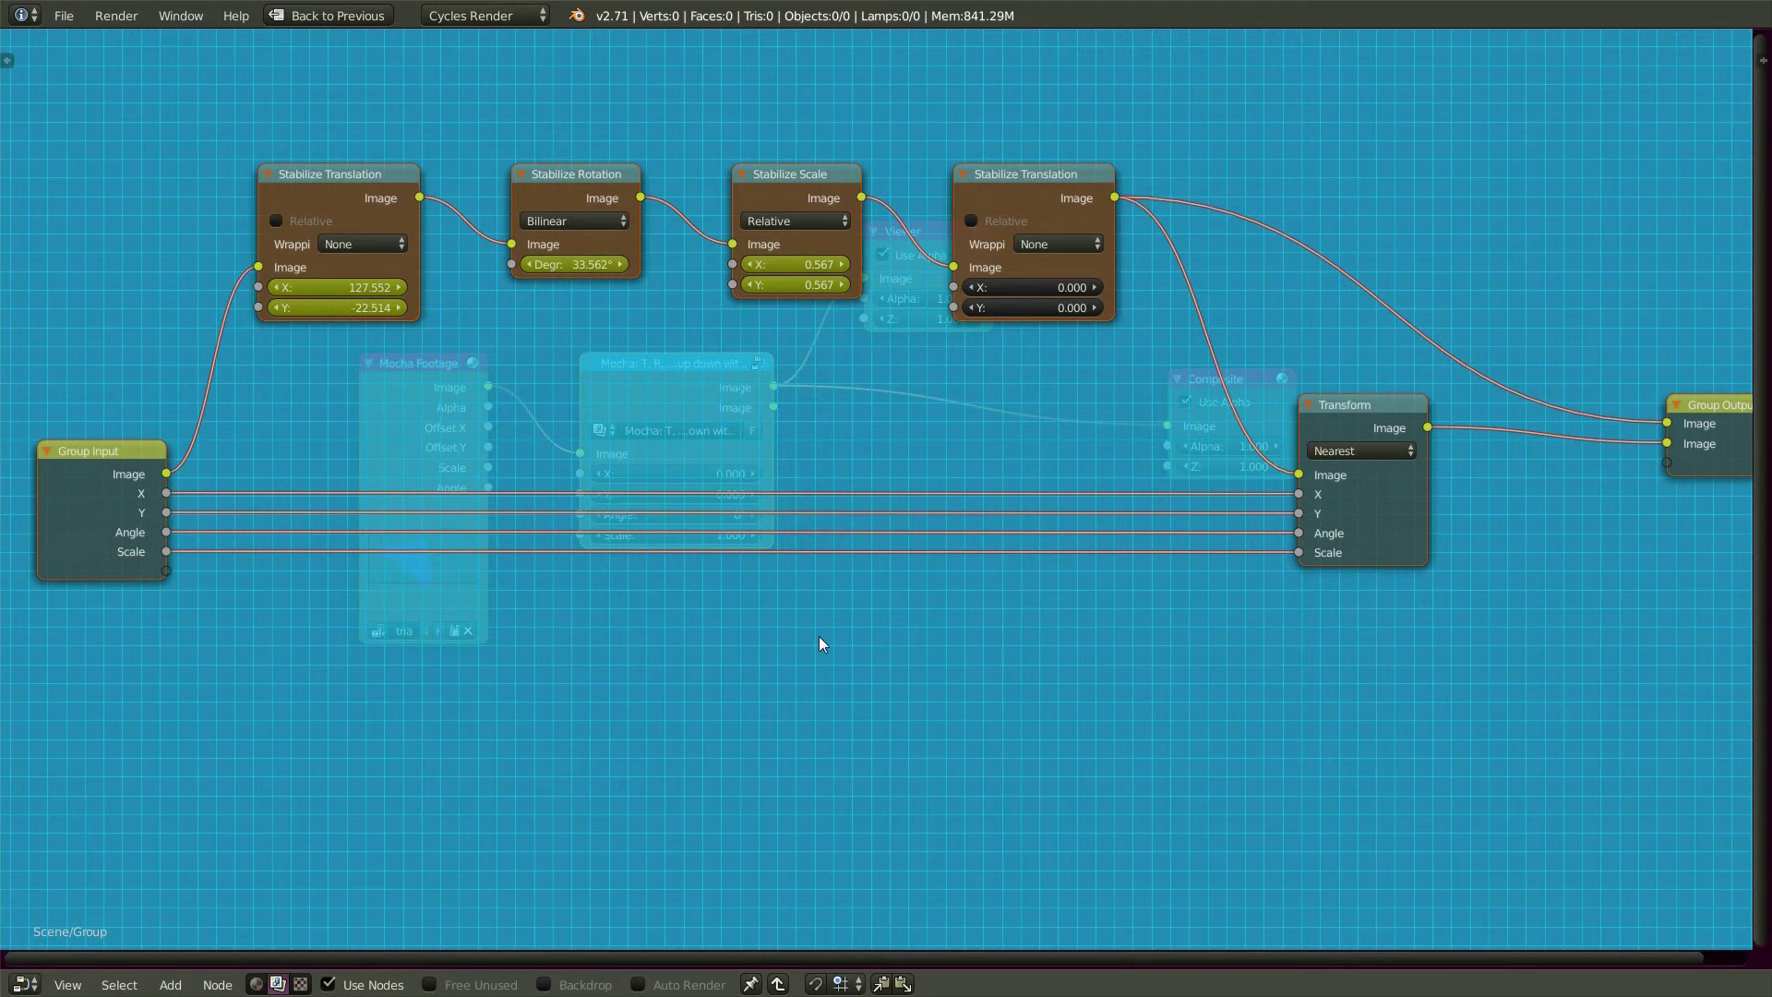
scroll(816, 637, down, 2)
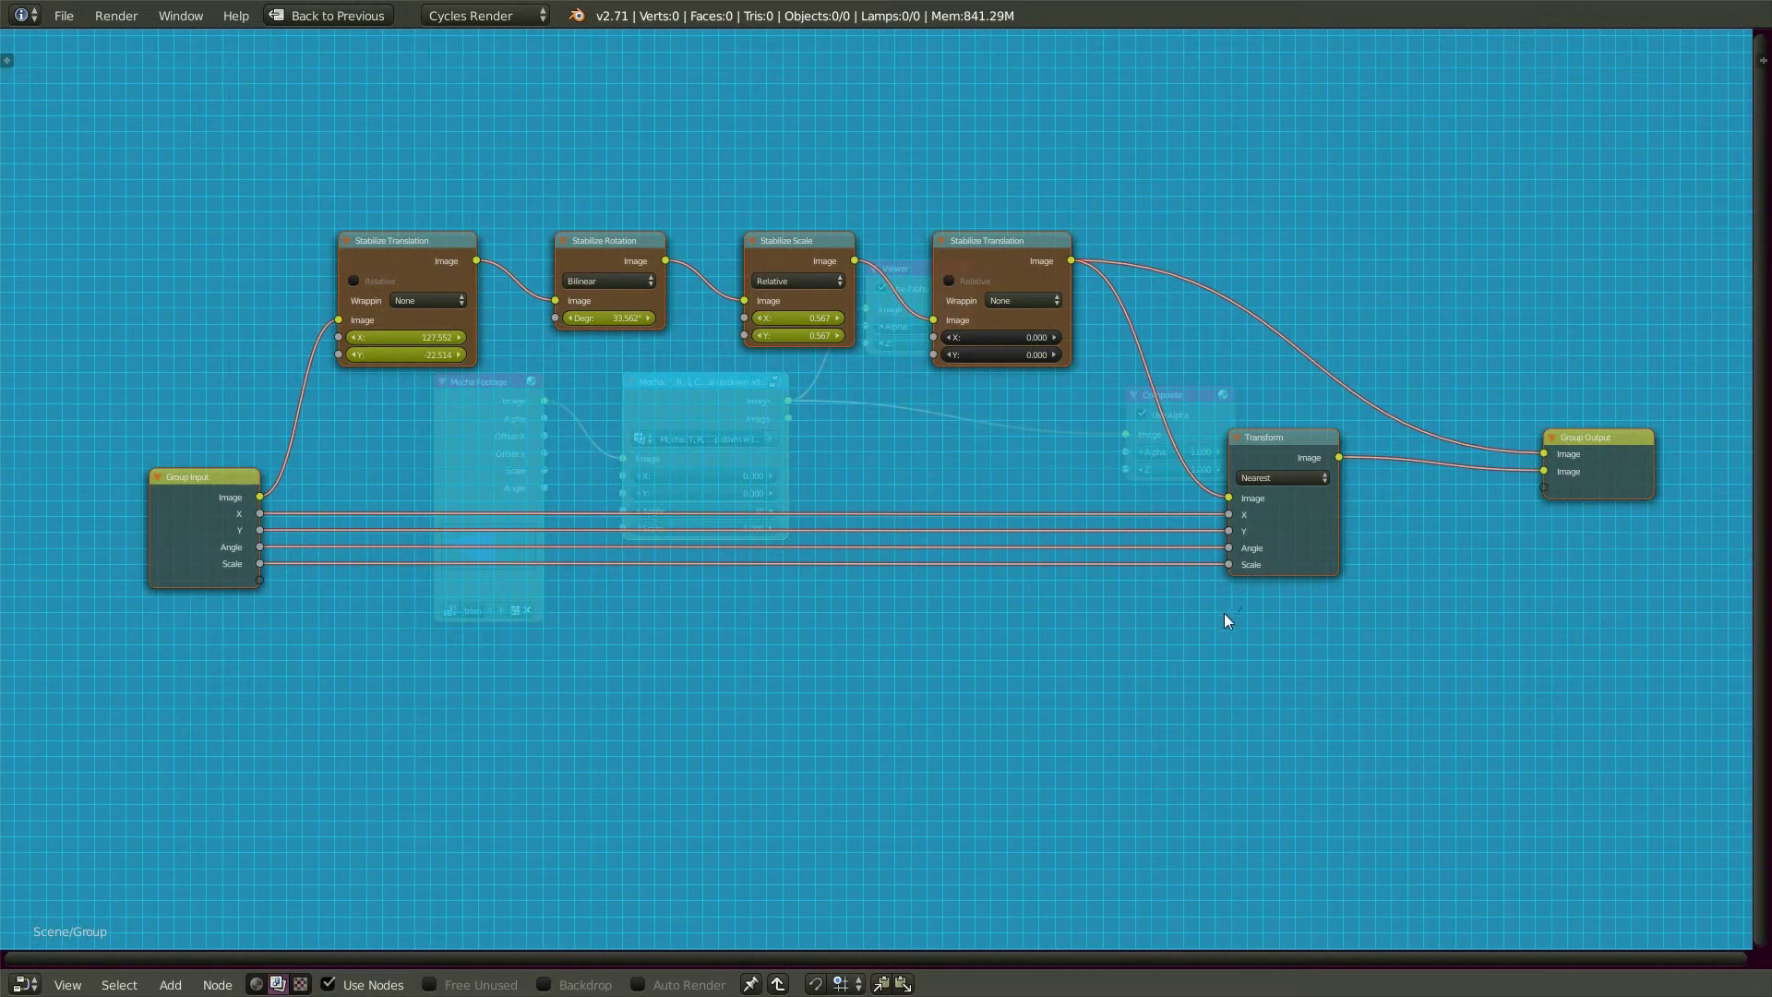
- Exit the node group and connect its second Image output to the Composite node's Image input
key(Tab)
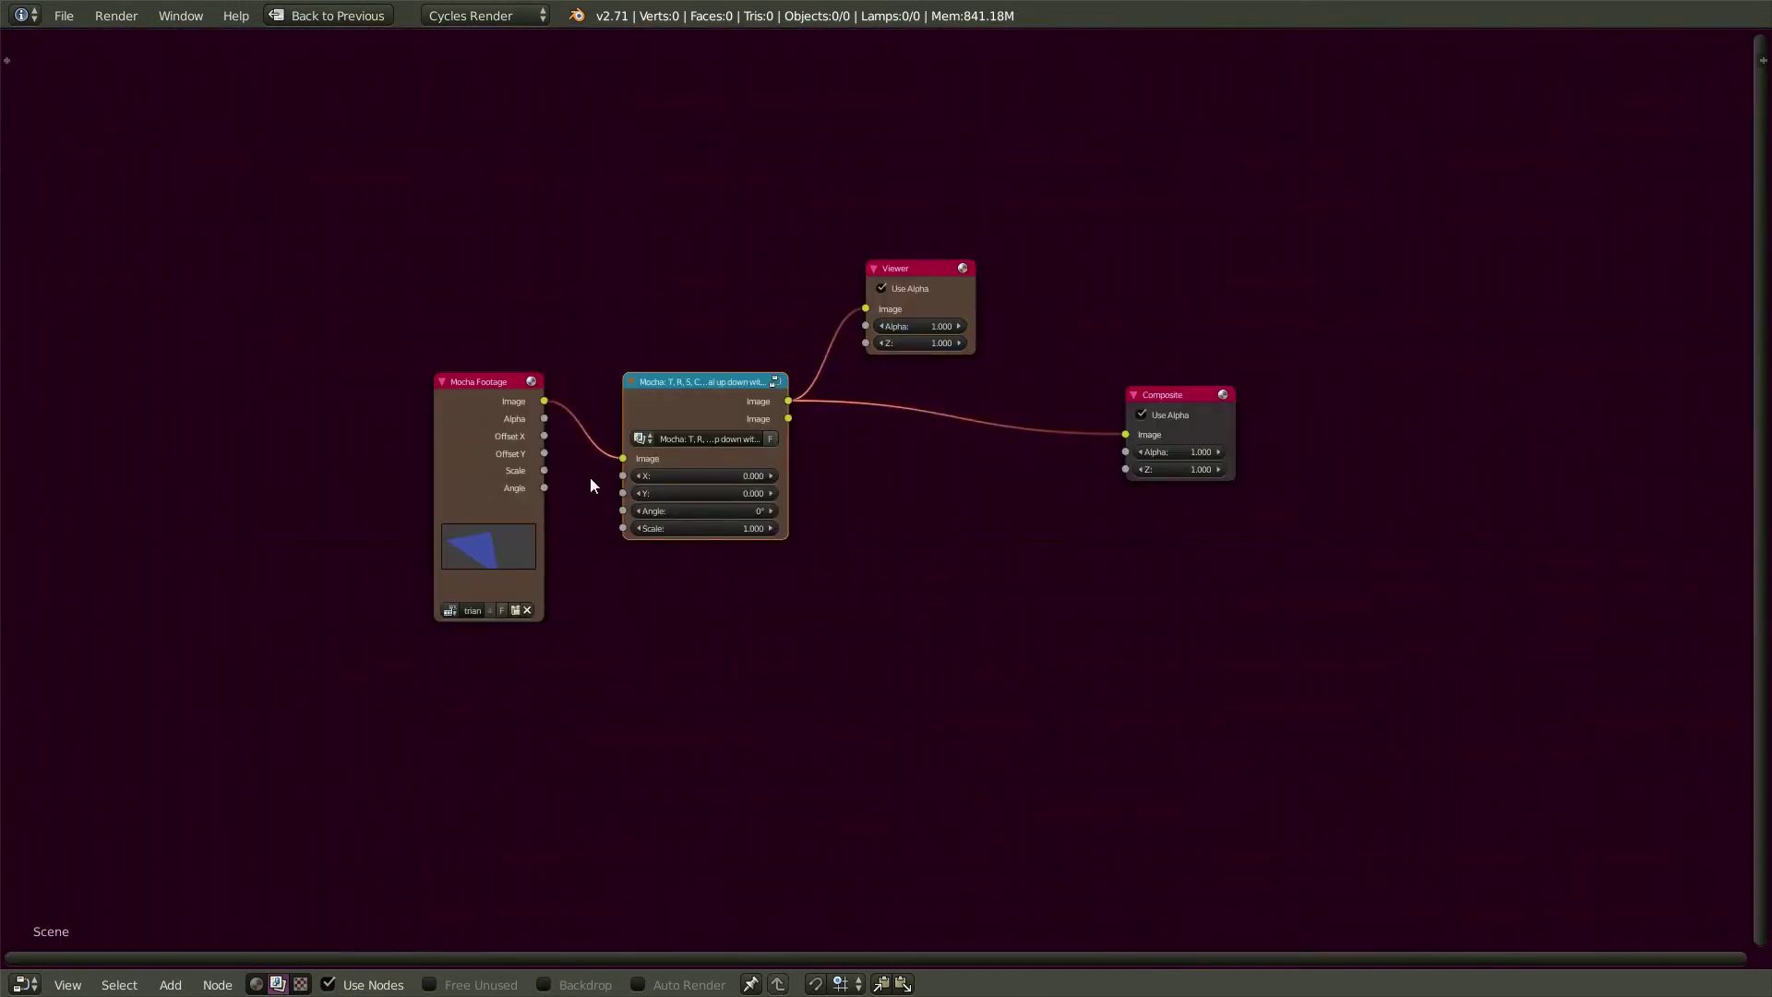
scroll(595, 476, up, 3)
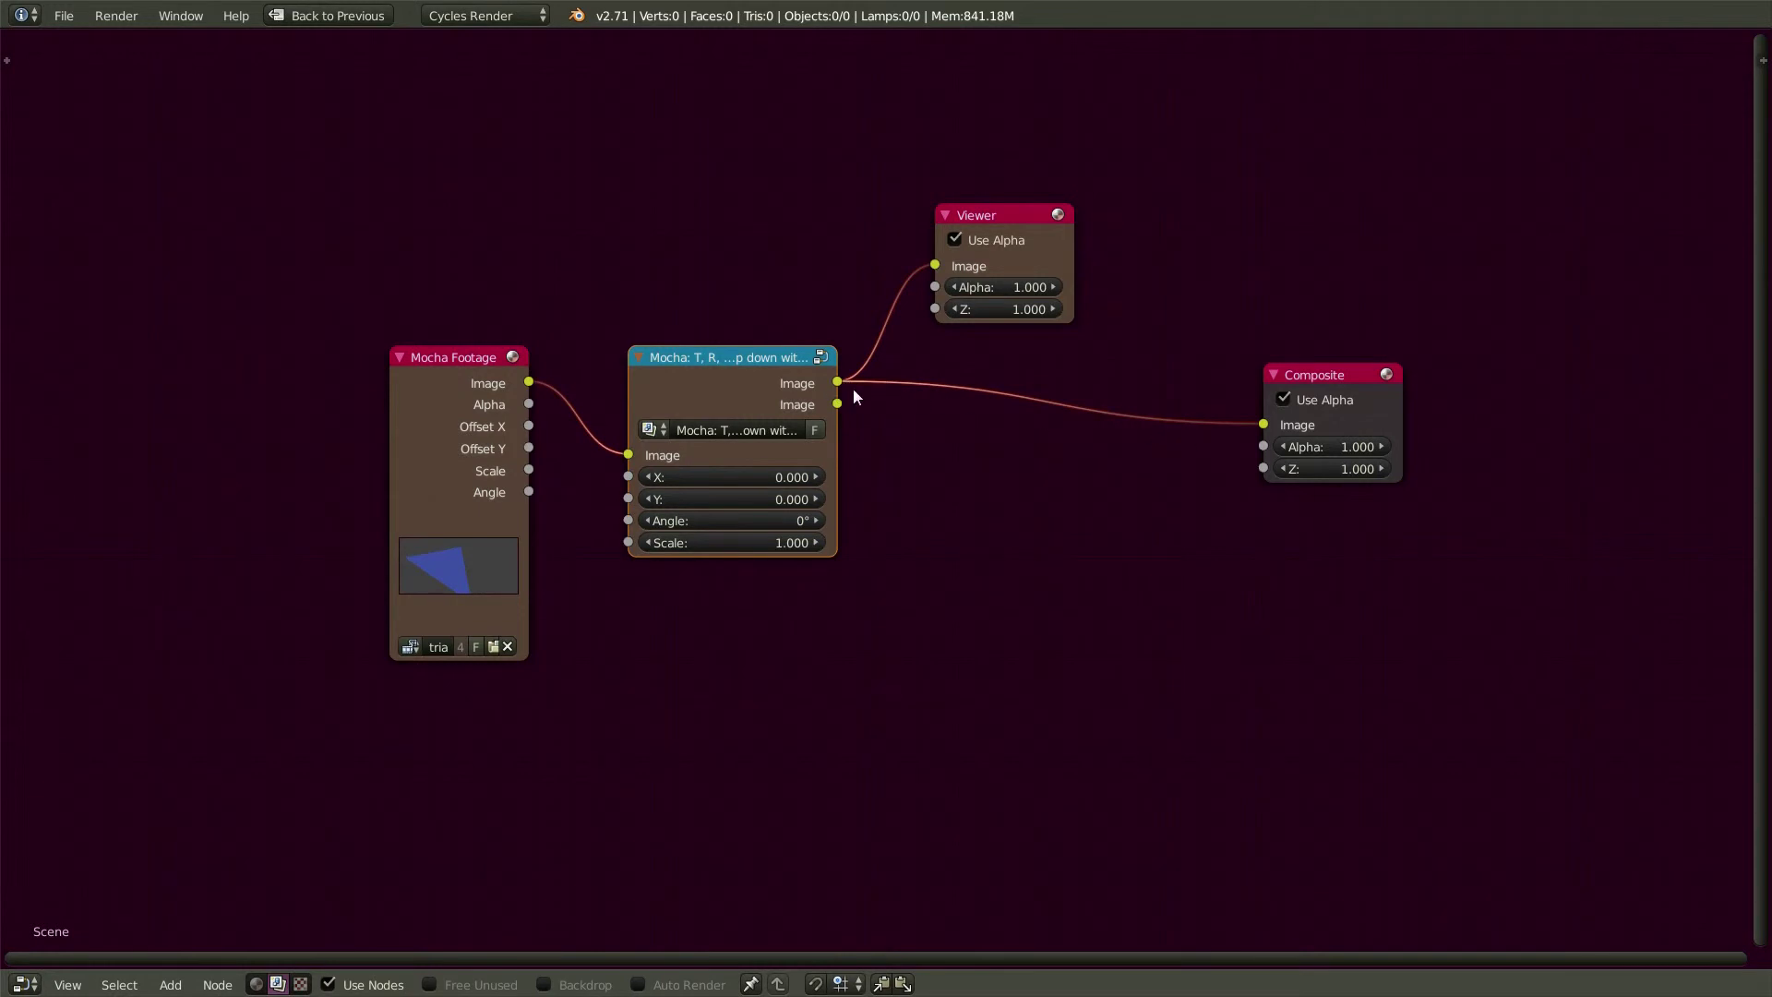
drag(843, 403, 1265, 427)
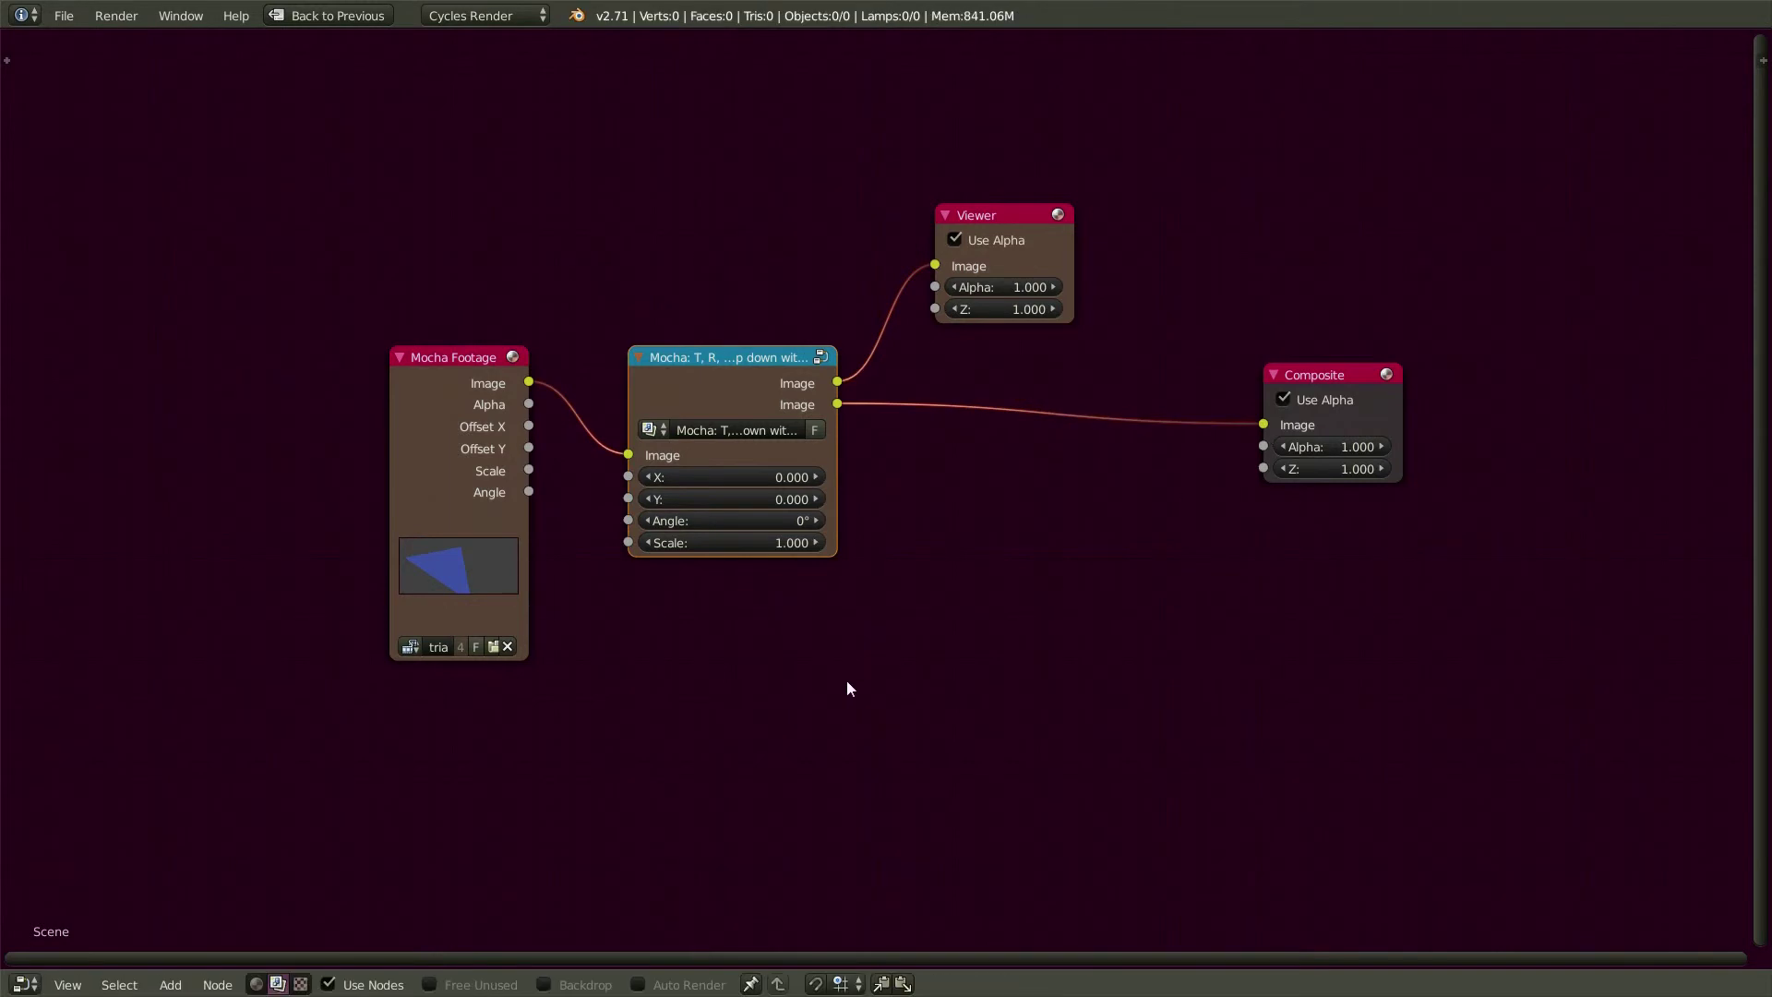
- Restore the Node Editor to its normal size in the layout with the node tree in view
scroll(680, 651, down, 2)
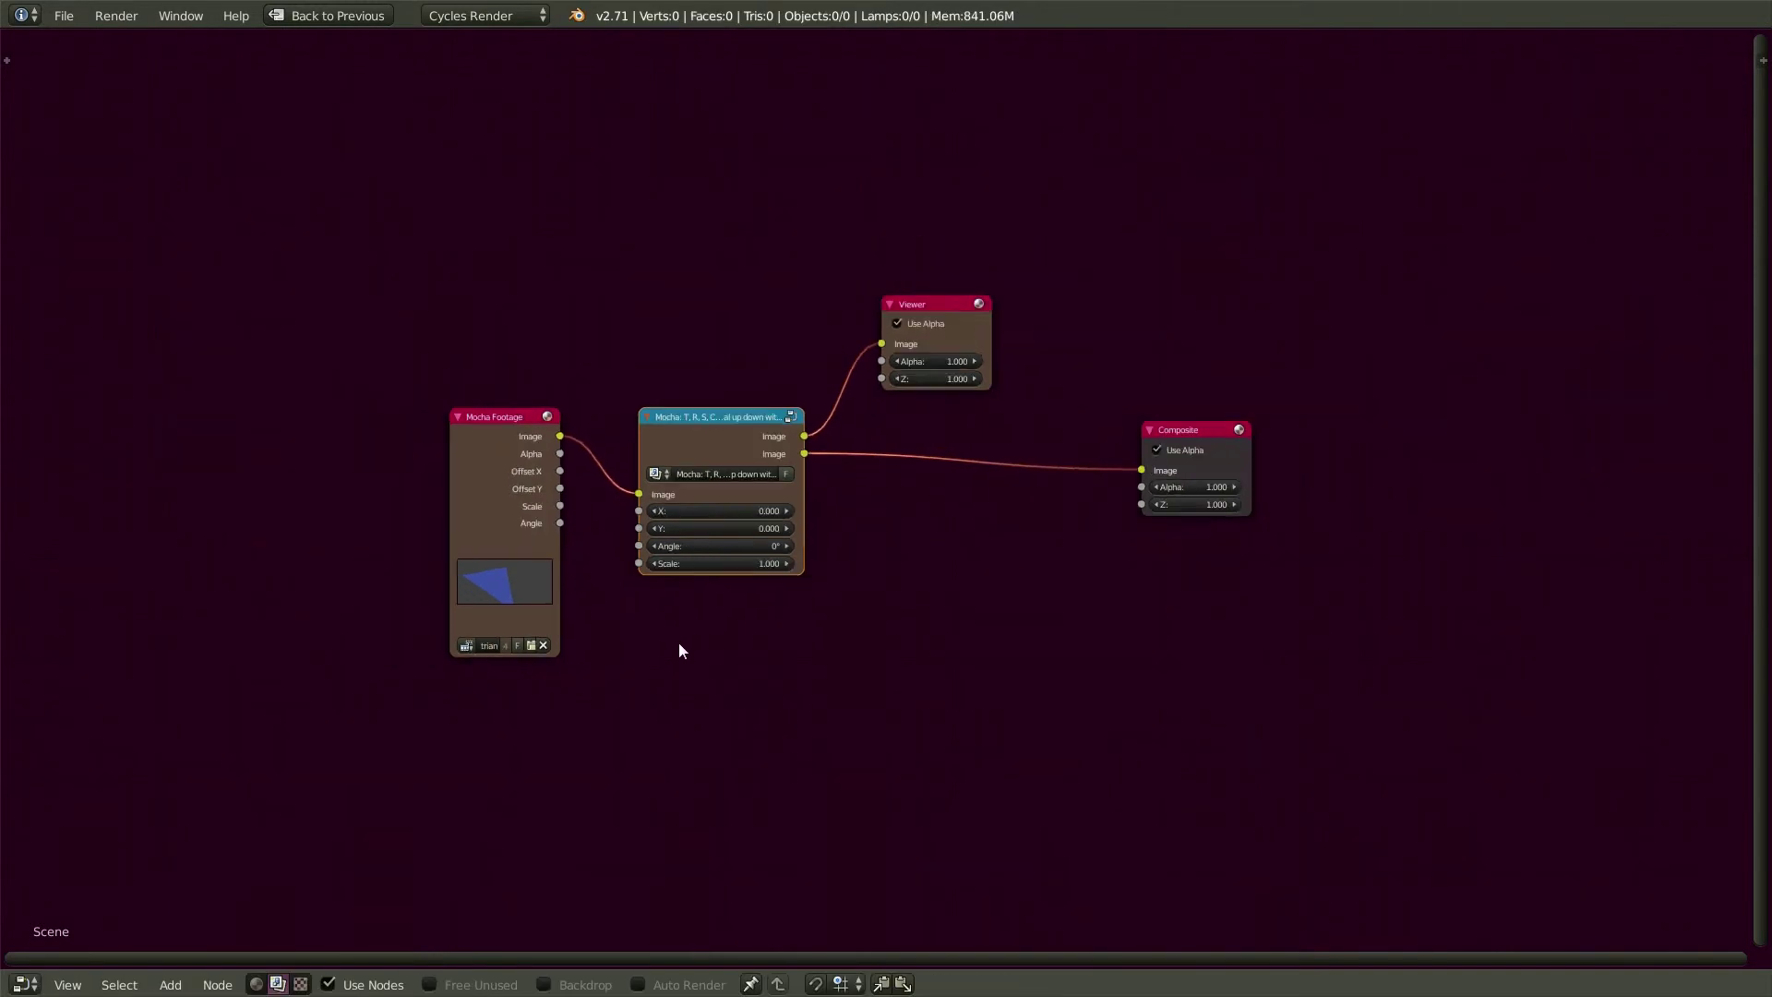
key(ctrl+Up)
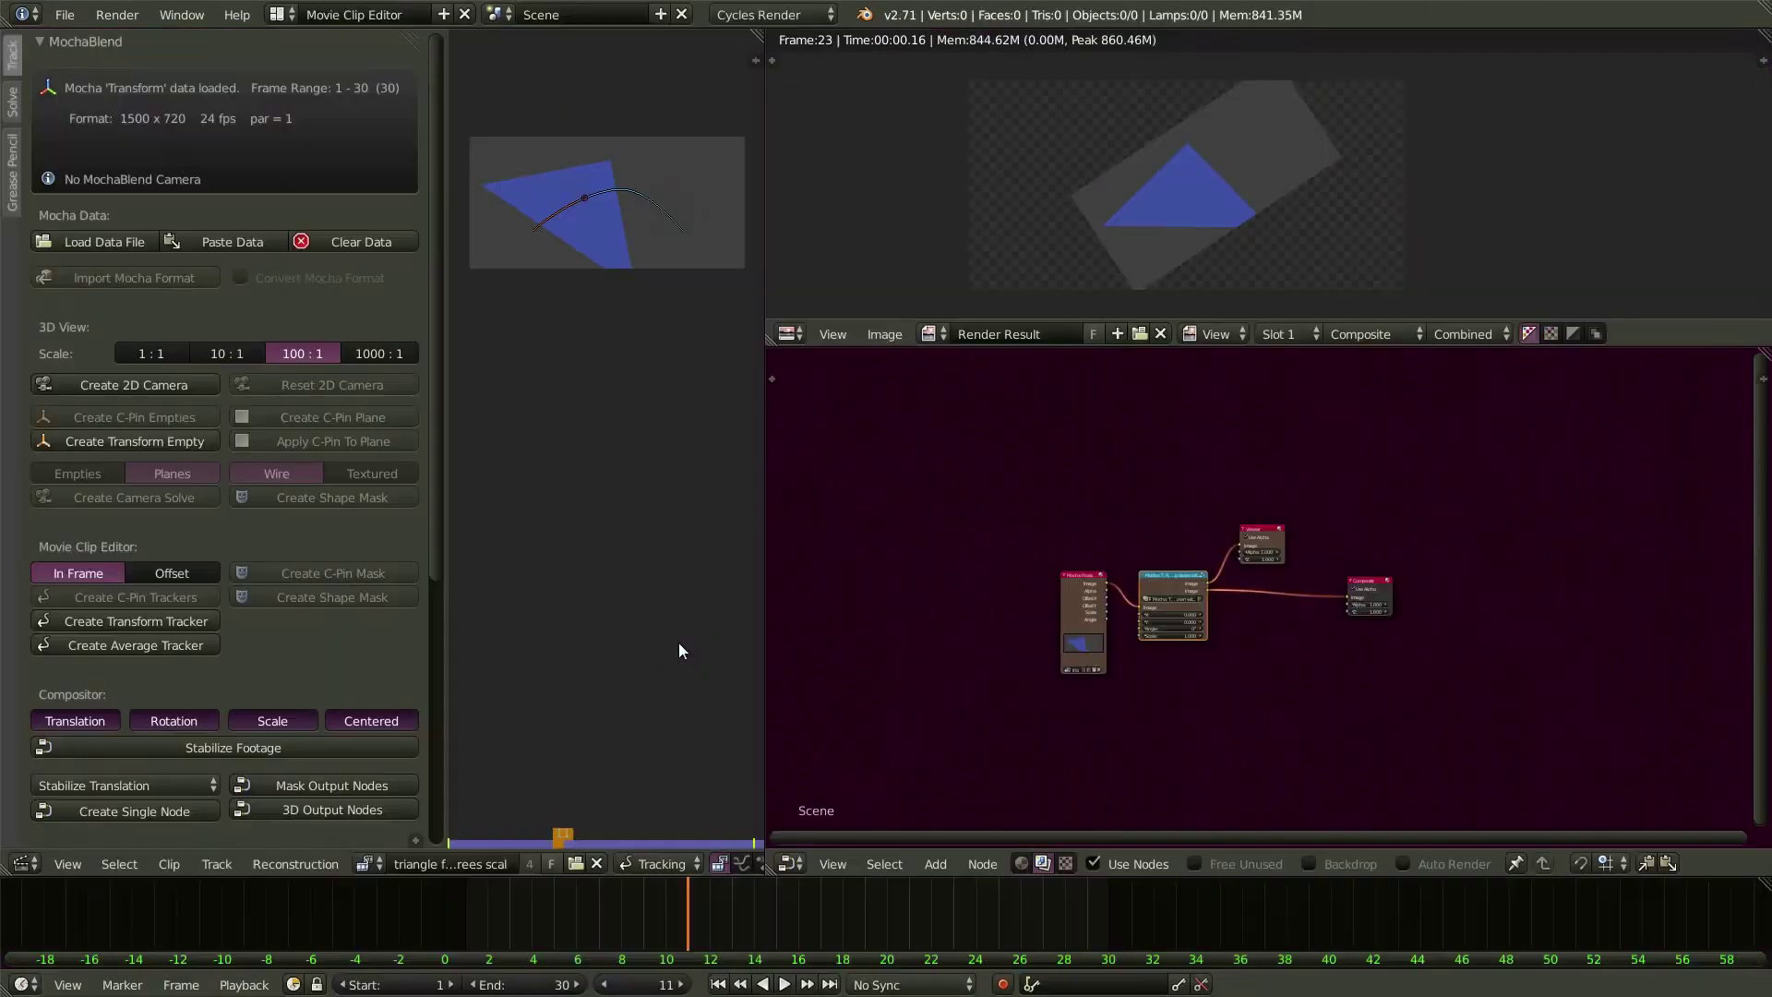
middle_drag(1174, 511, 1008, 531)
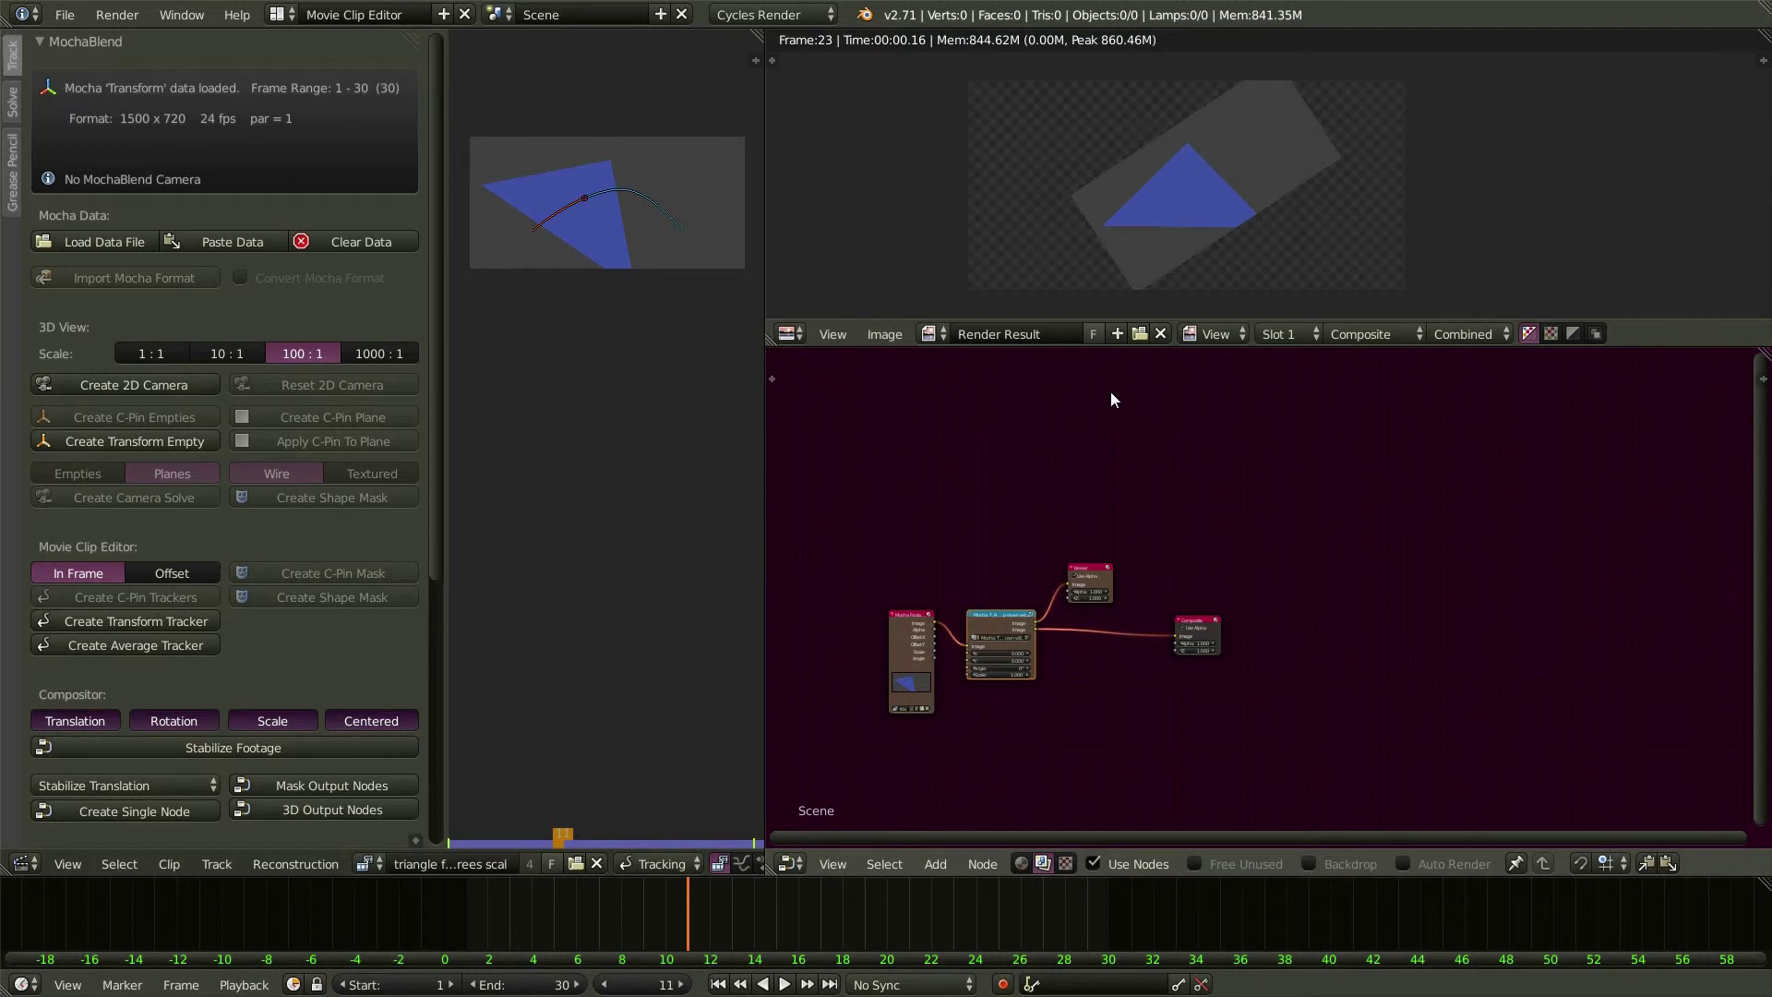
- Set the Mocha group node's X to 86.2, check it at frame 9, and connect its first Image output to the Composite node
drag(1134, 346, 1153, 450)
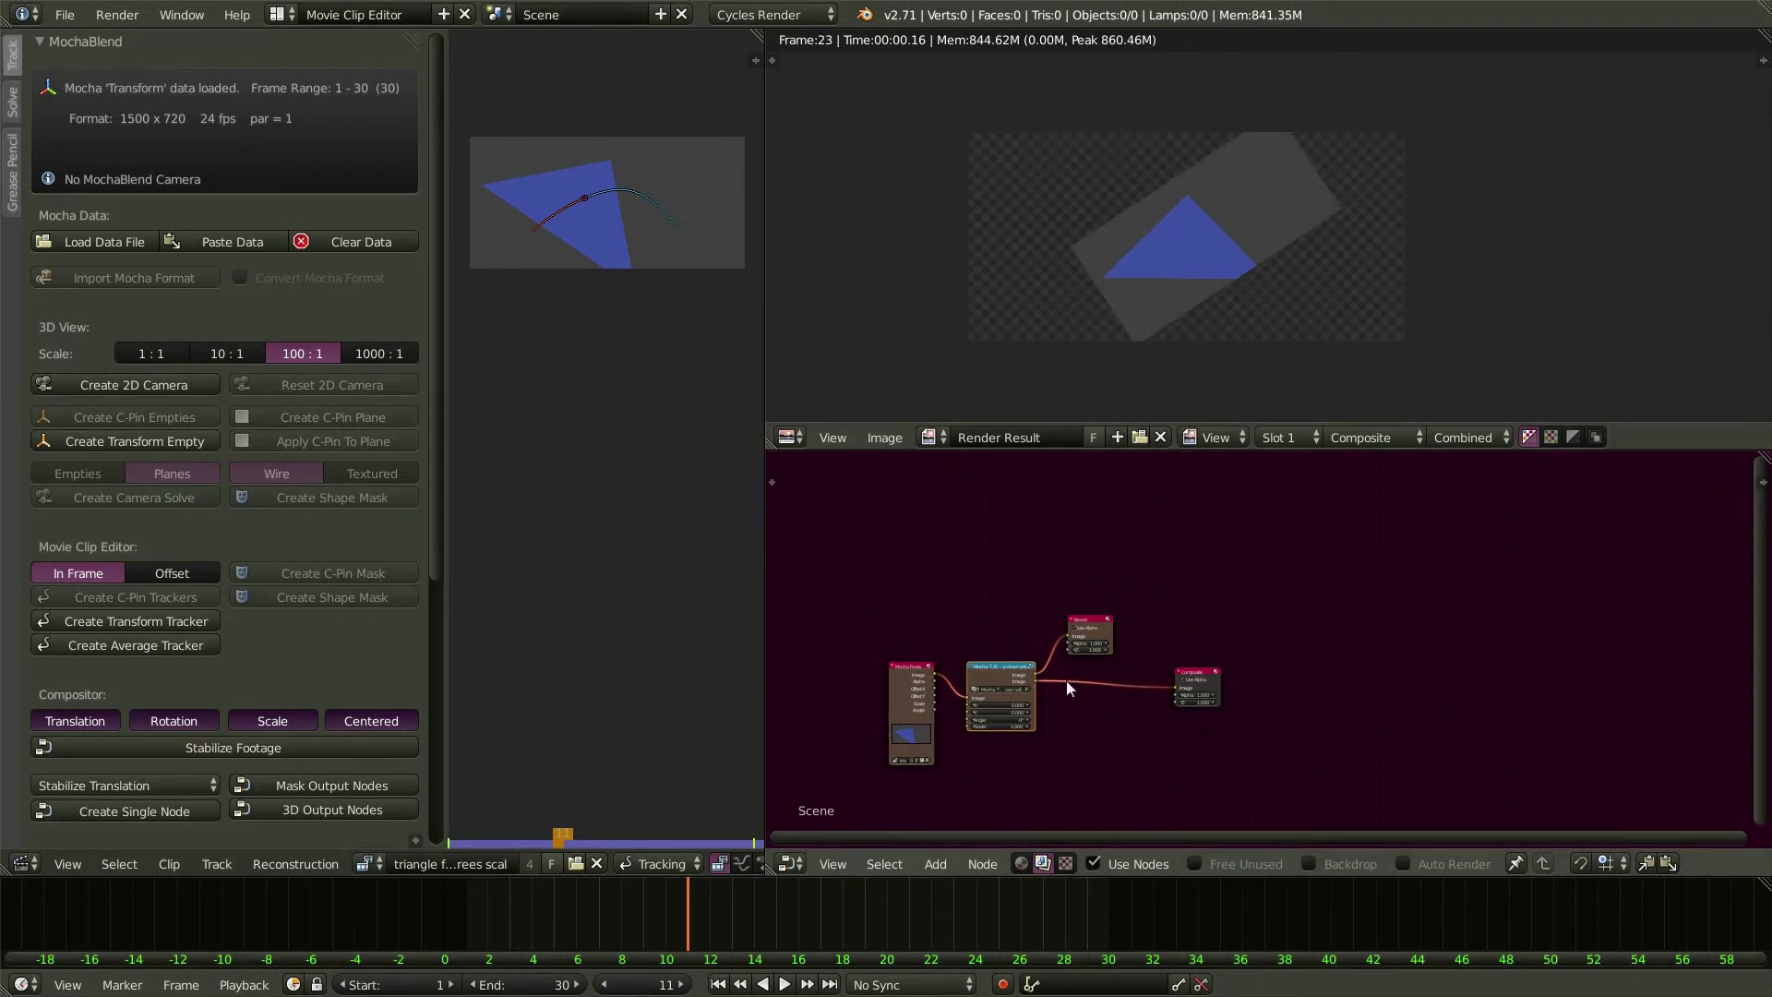
scroll(1012, 740, up, 5)
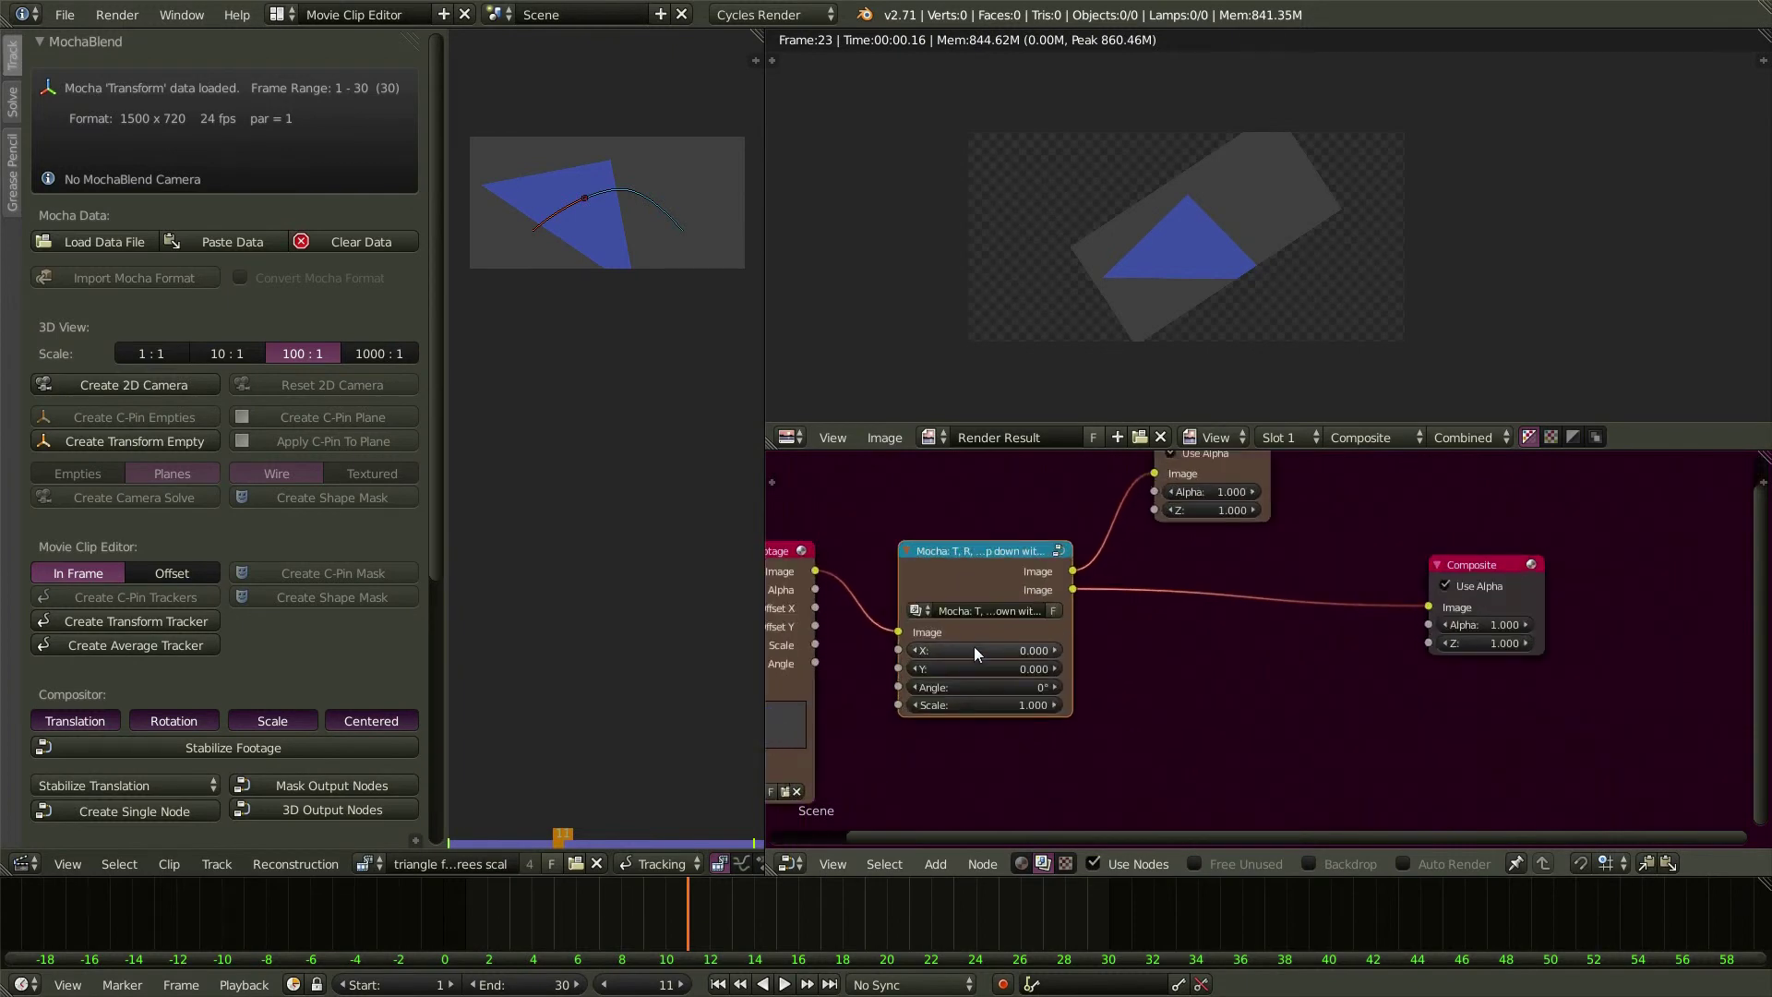
drag(973, 646, 999, 649)
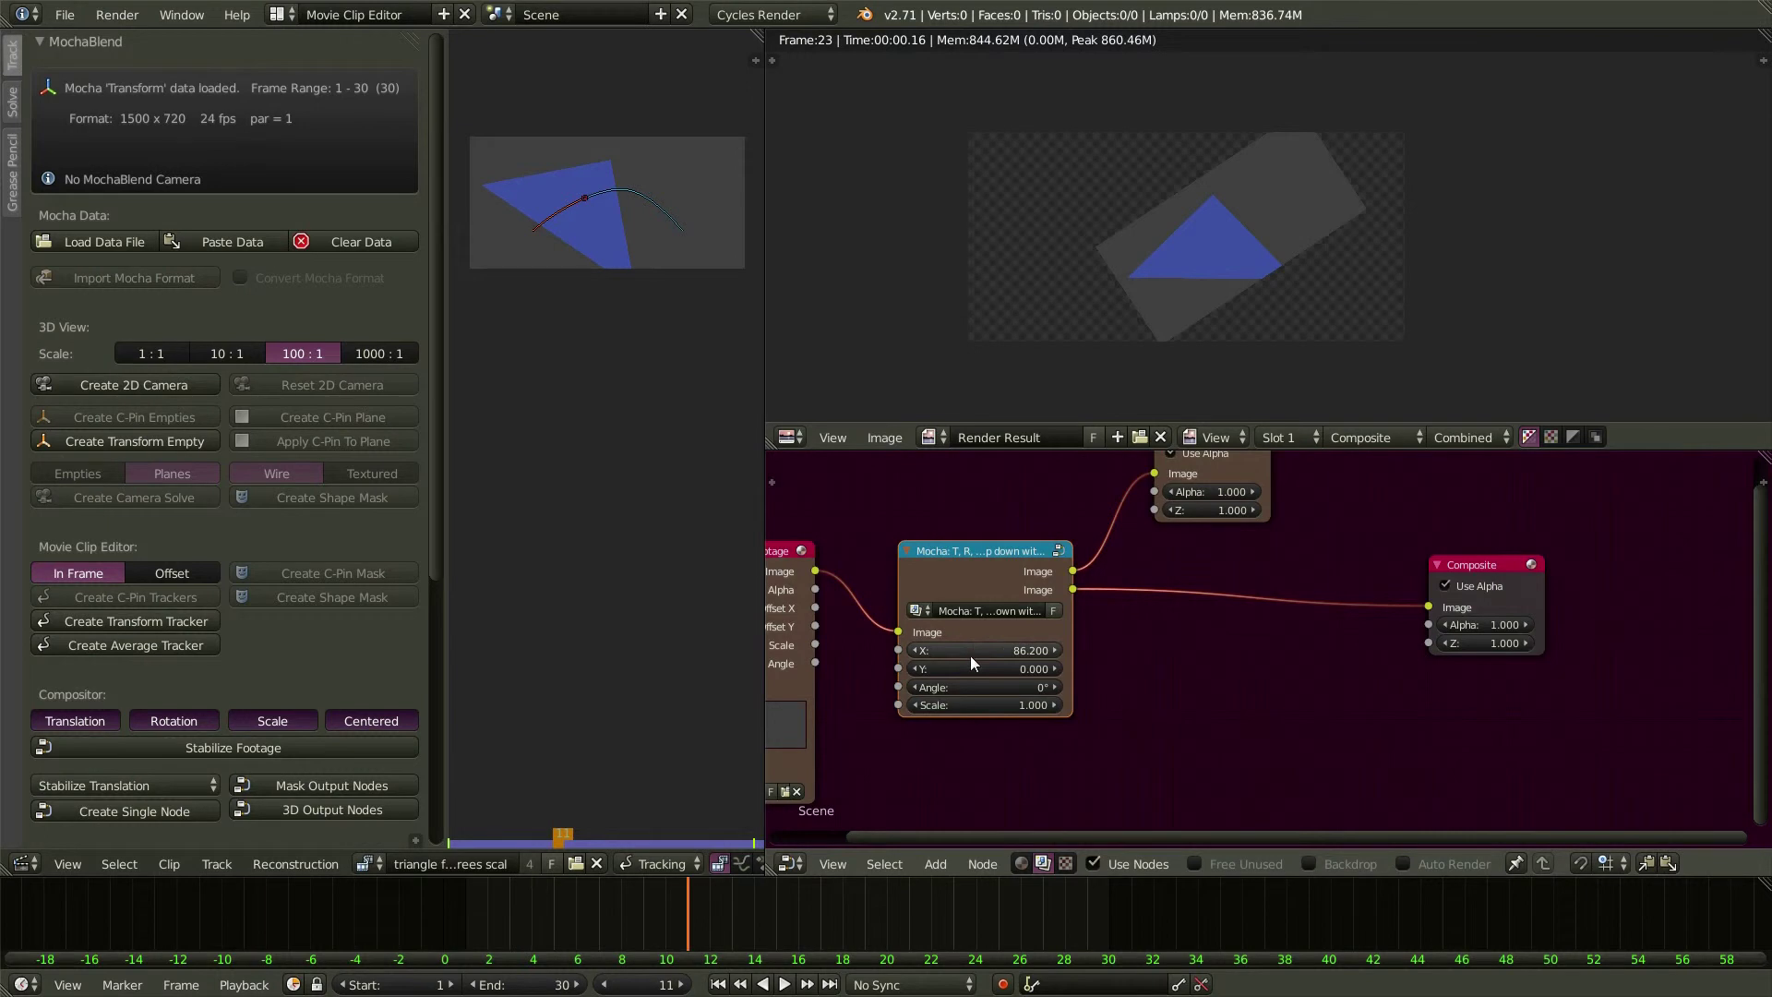
drag(684, 900, 643, 909)
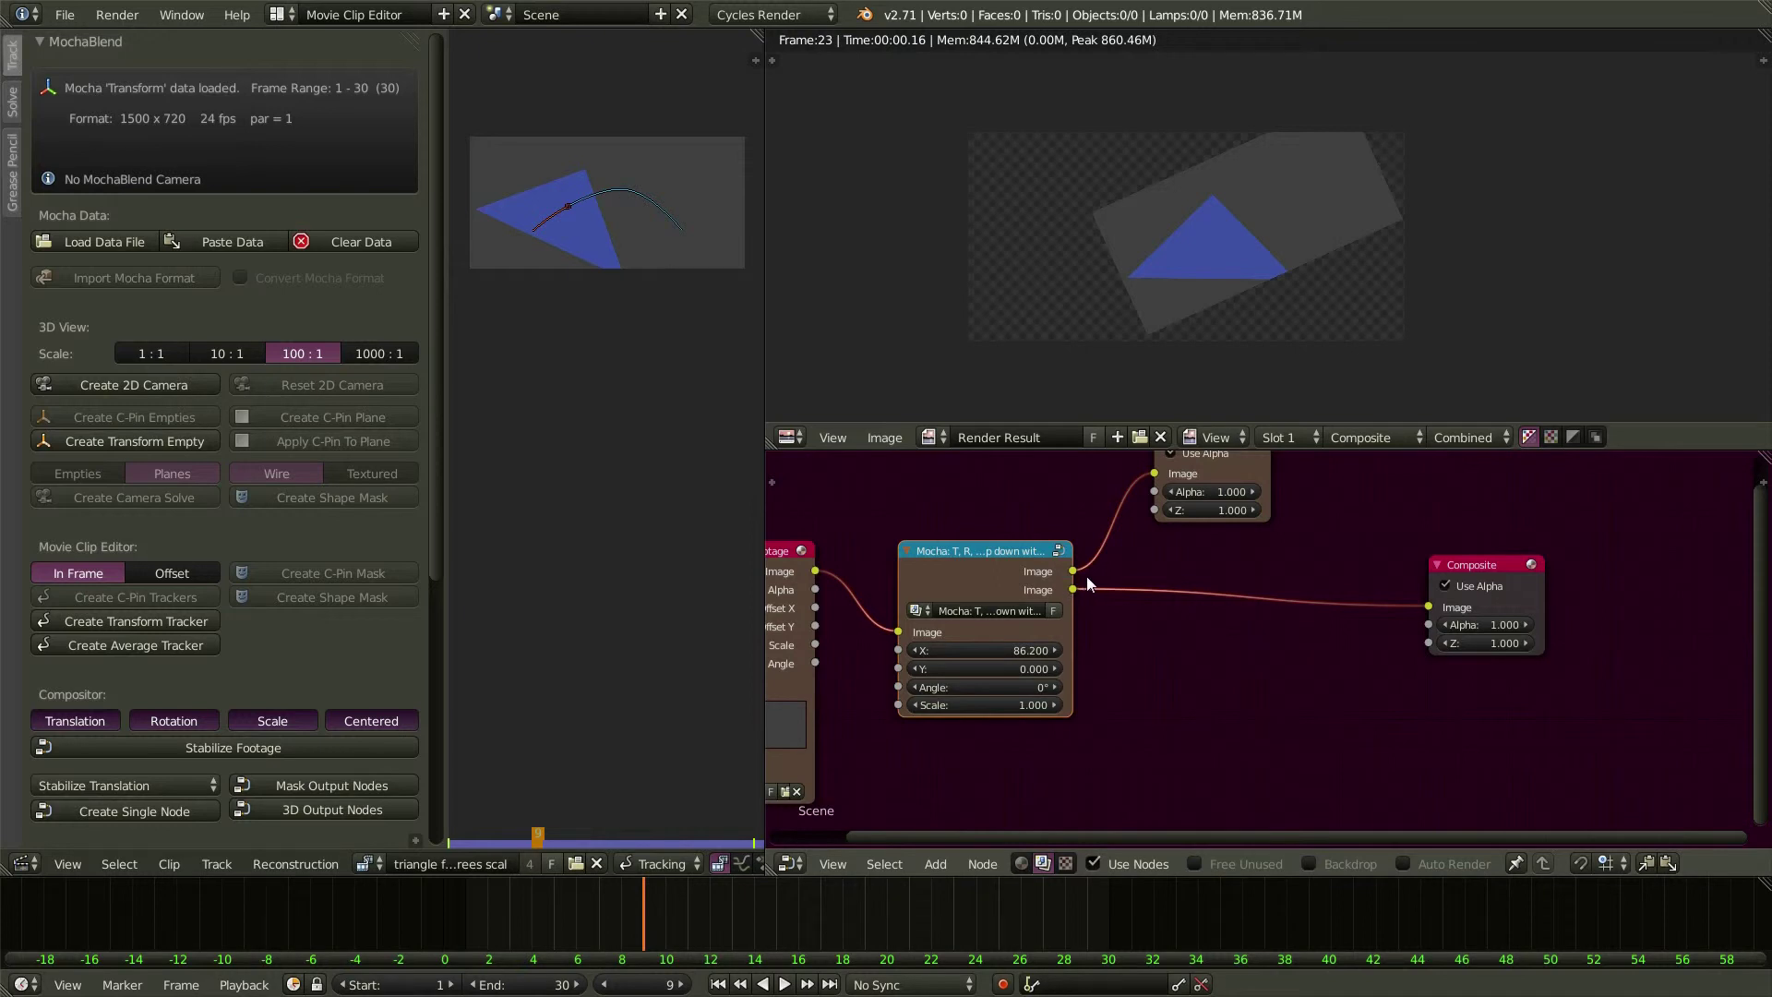
drag(1074, 569, 1436, 612)
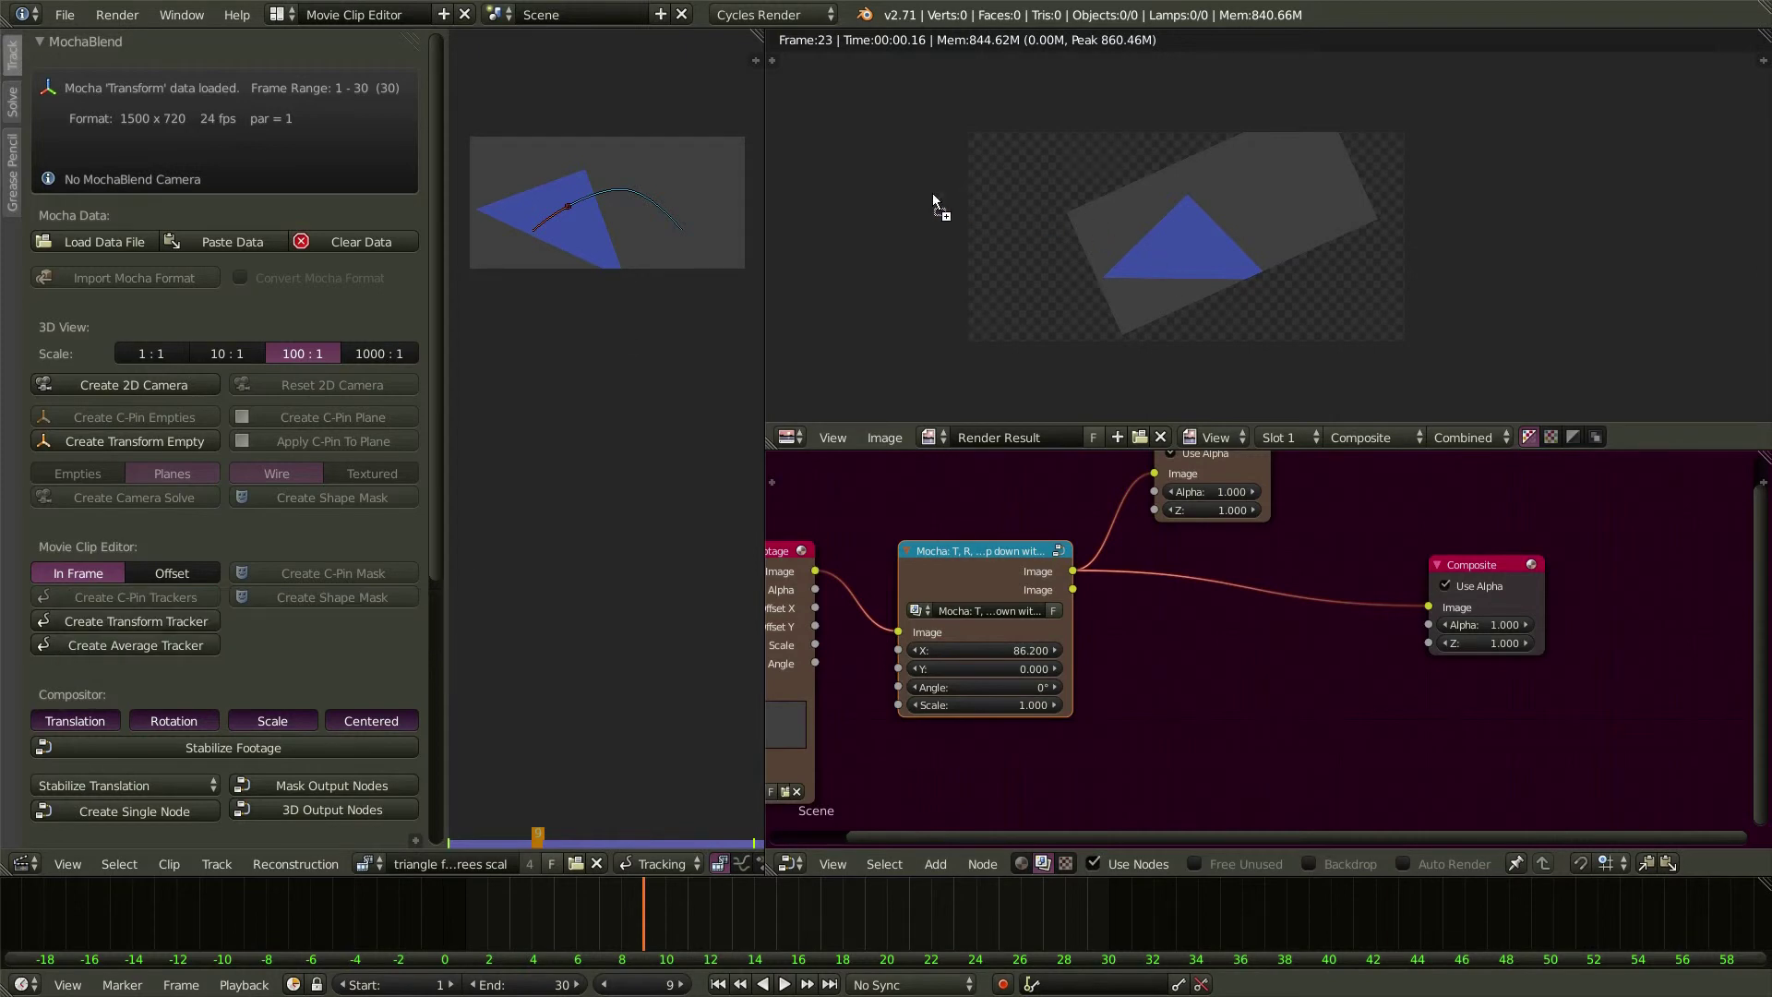
- Load the mochablend_logo image into the Image Editor and add a compositor Image node that uses mochablend_logo.png
drag(932, 192, 910, 197)
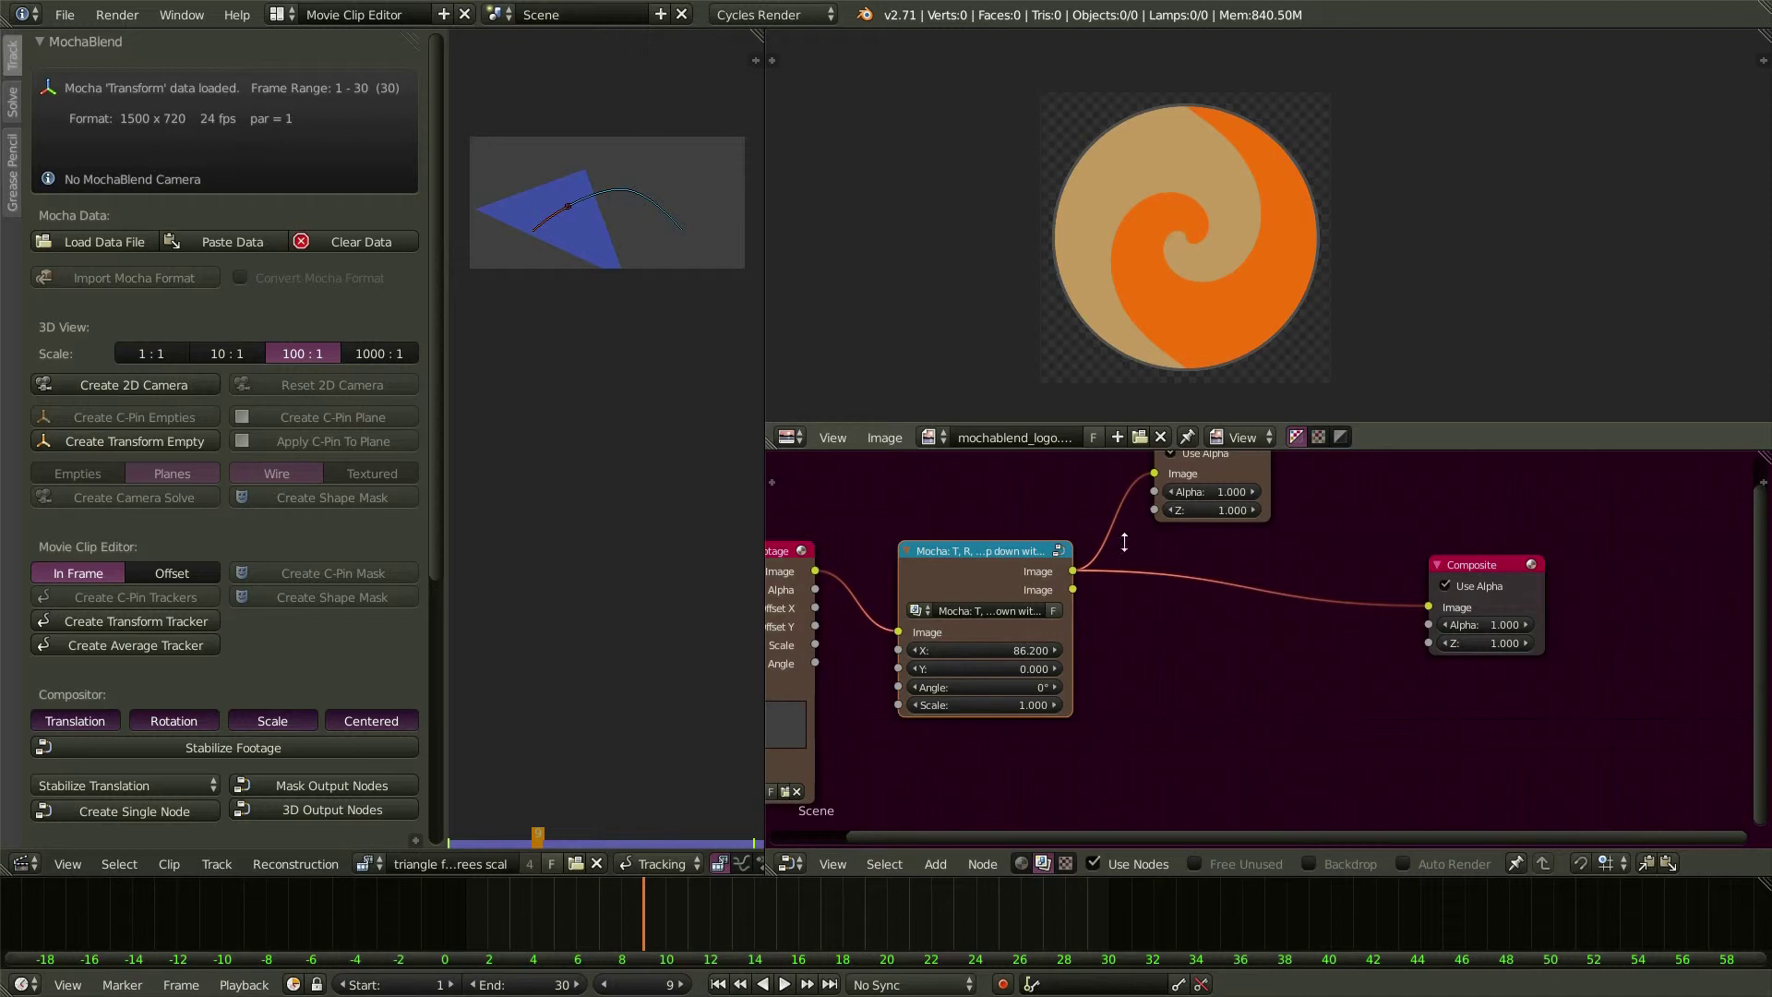
scroll(1205, 672, down, 3)
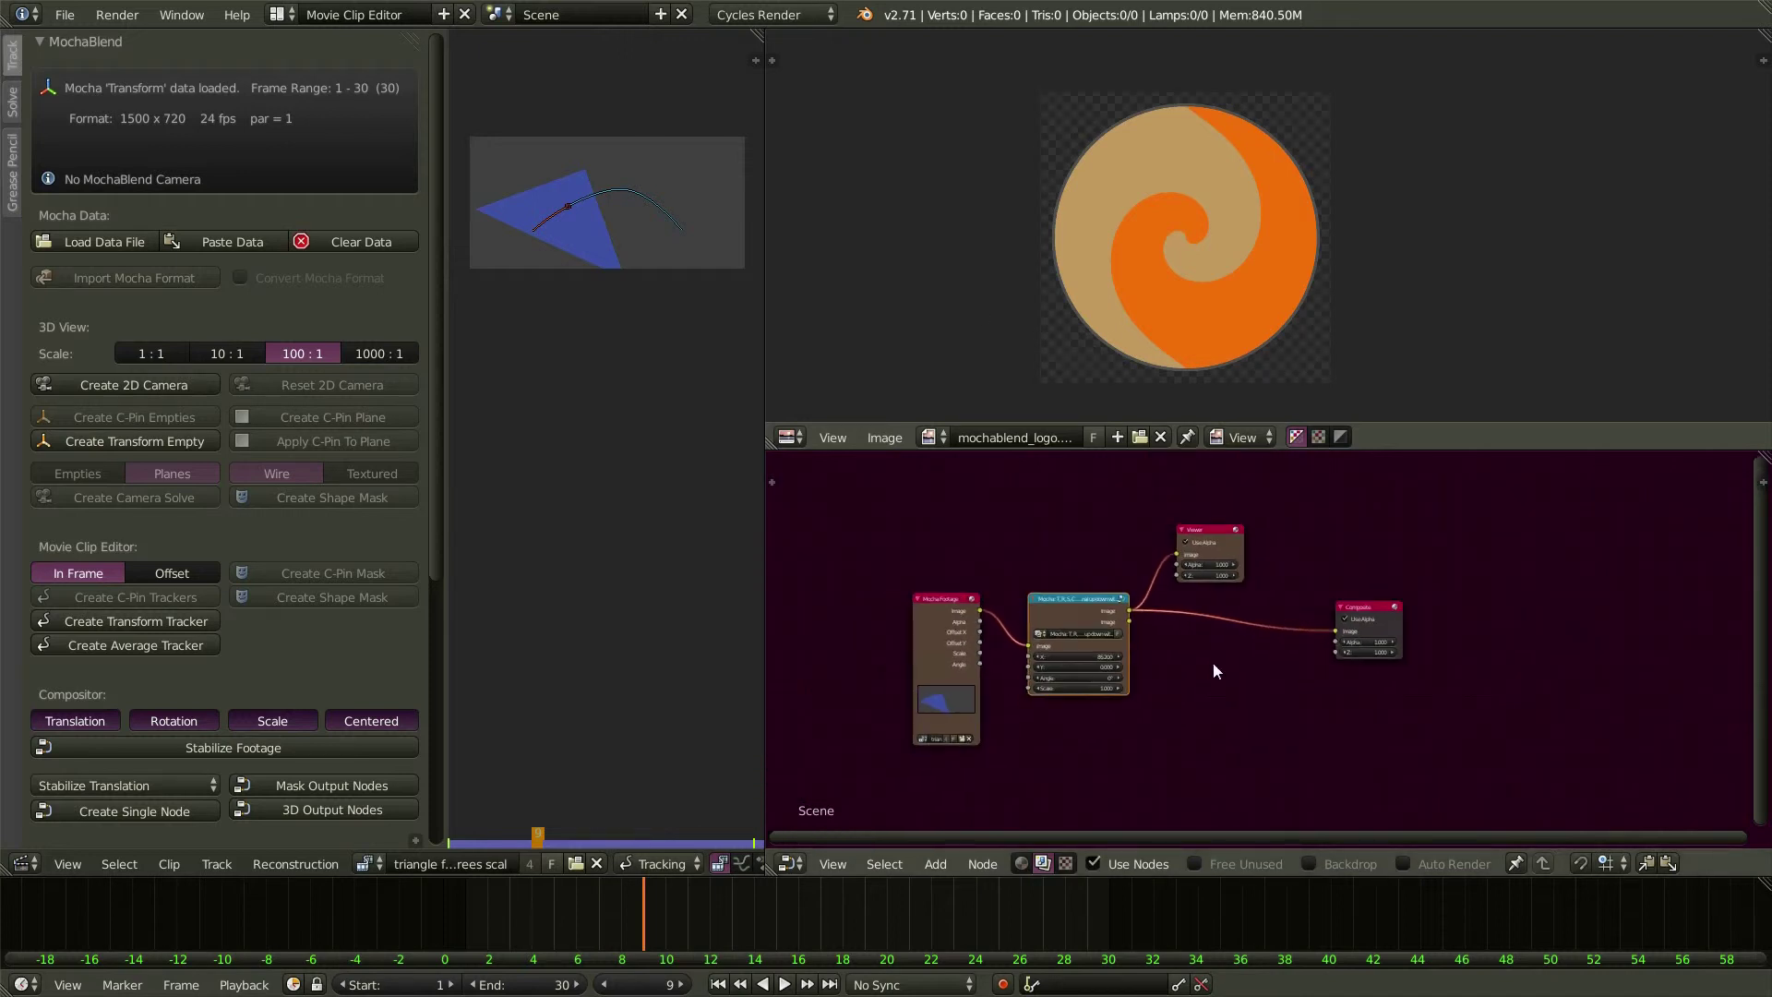
middle_drag(1212, 661, 1185, 705)
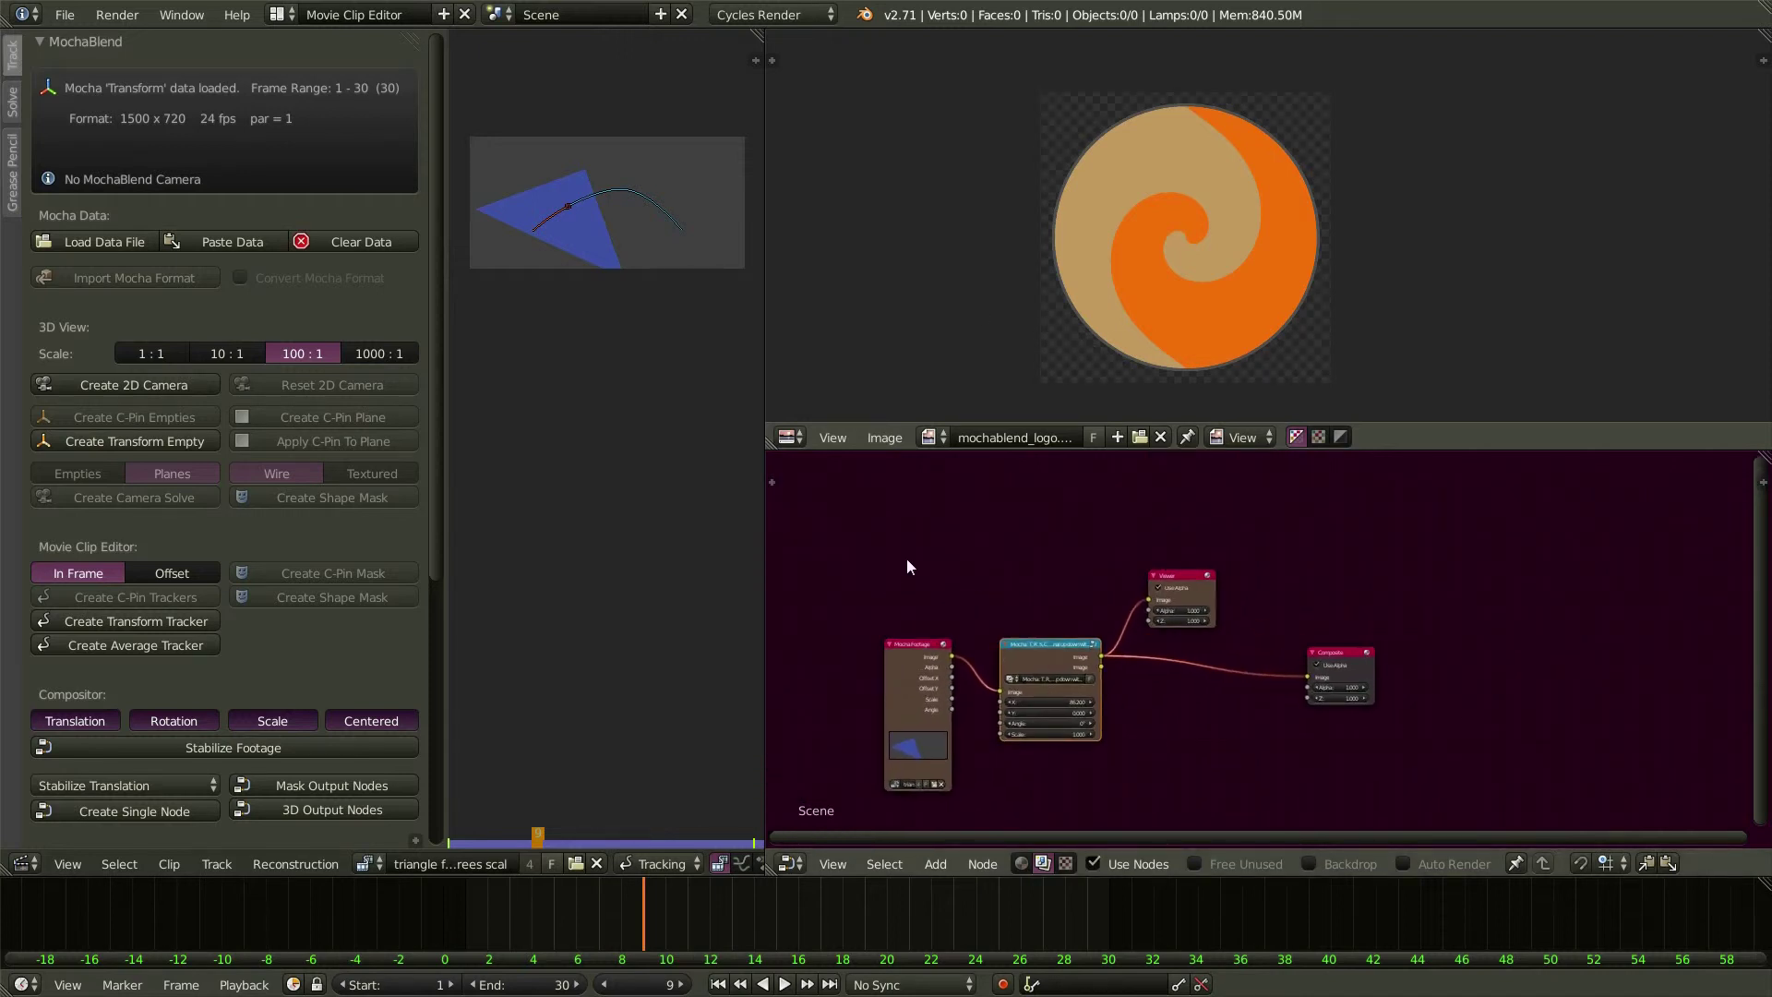
key(shift+a)
mouse_move(901, 541)
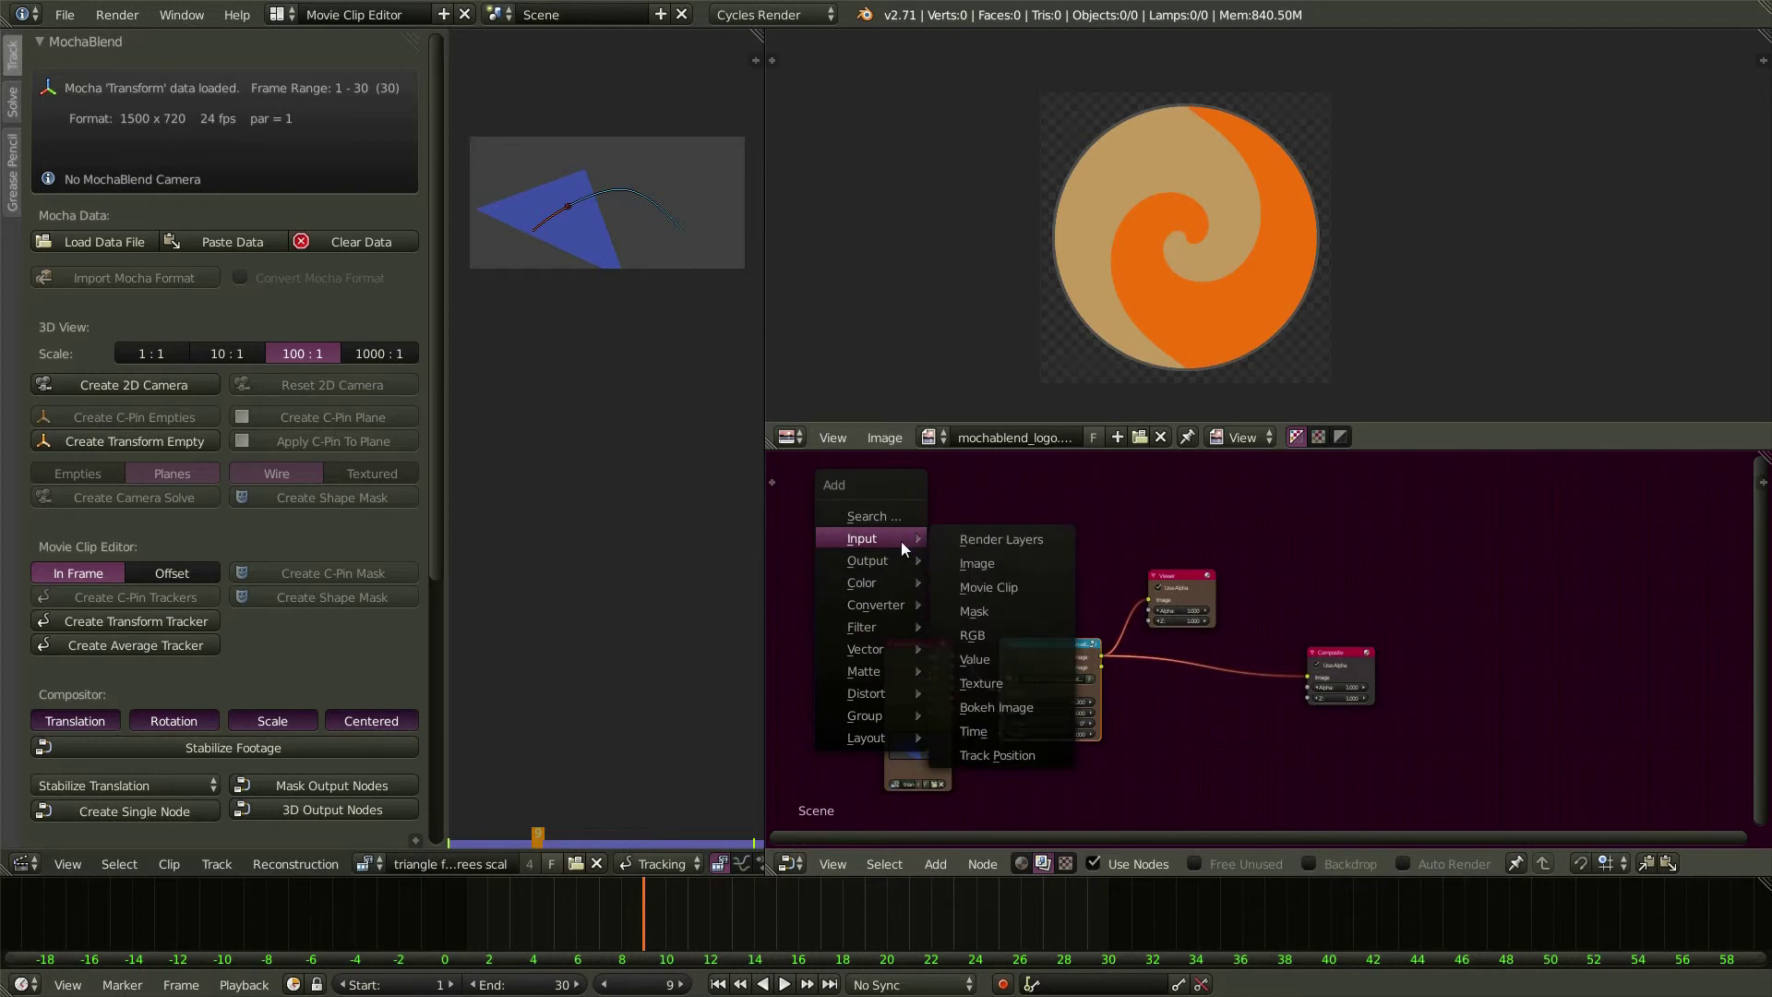
click(1006, 562)
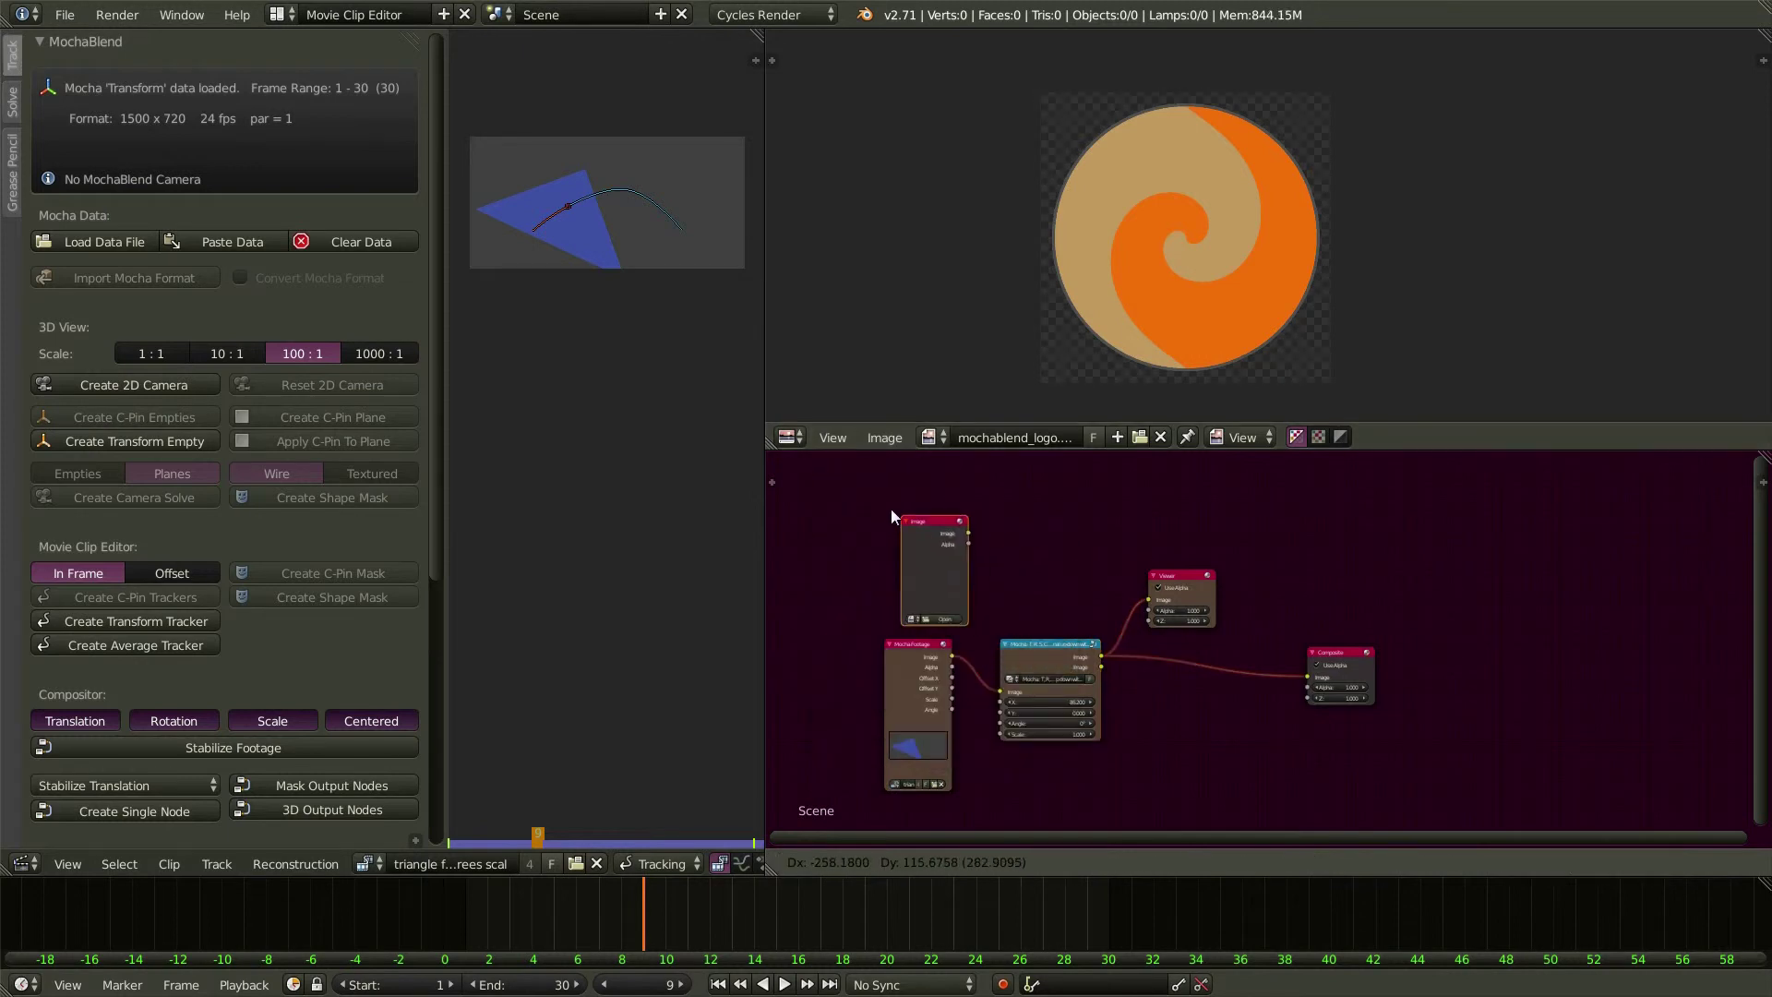
click(875, 489)
scroll(894, 609, up, 3)
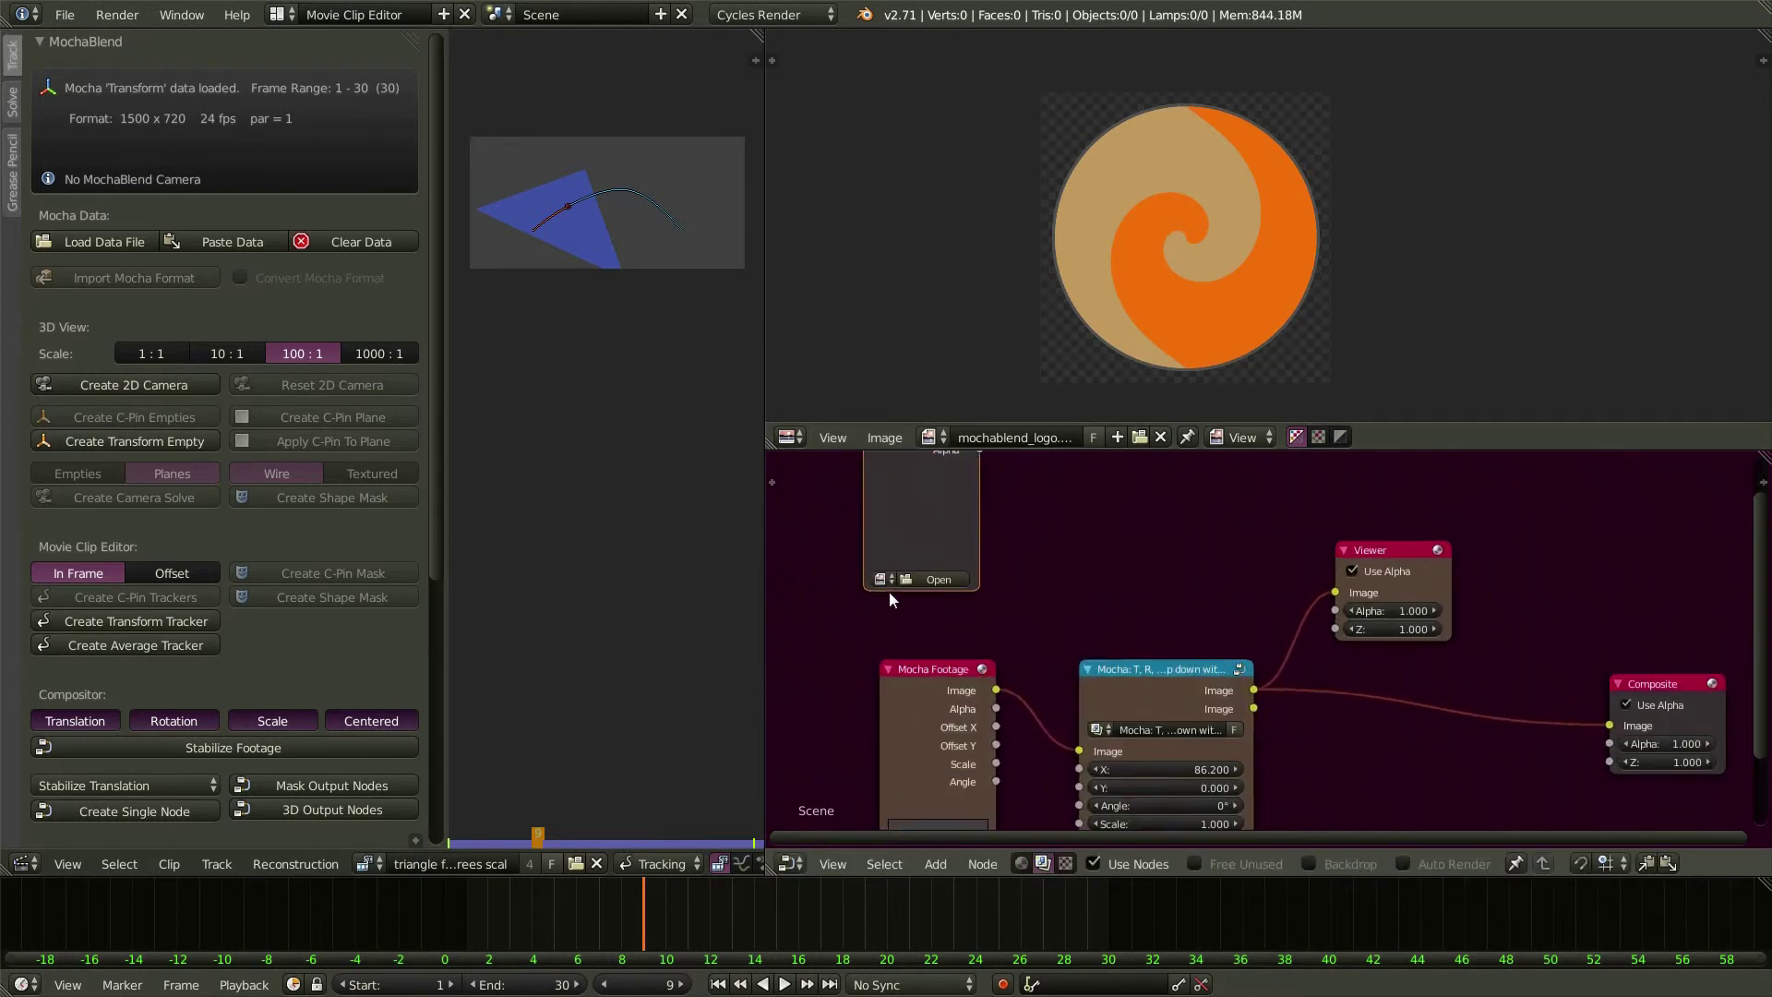
click(883, 578)
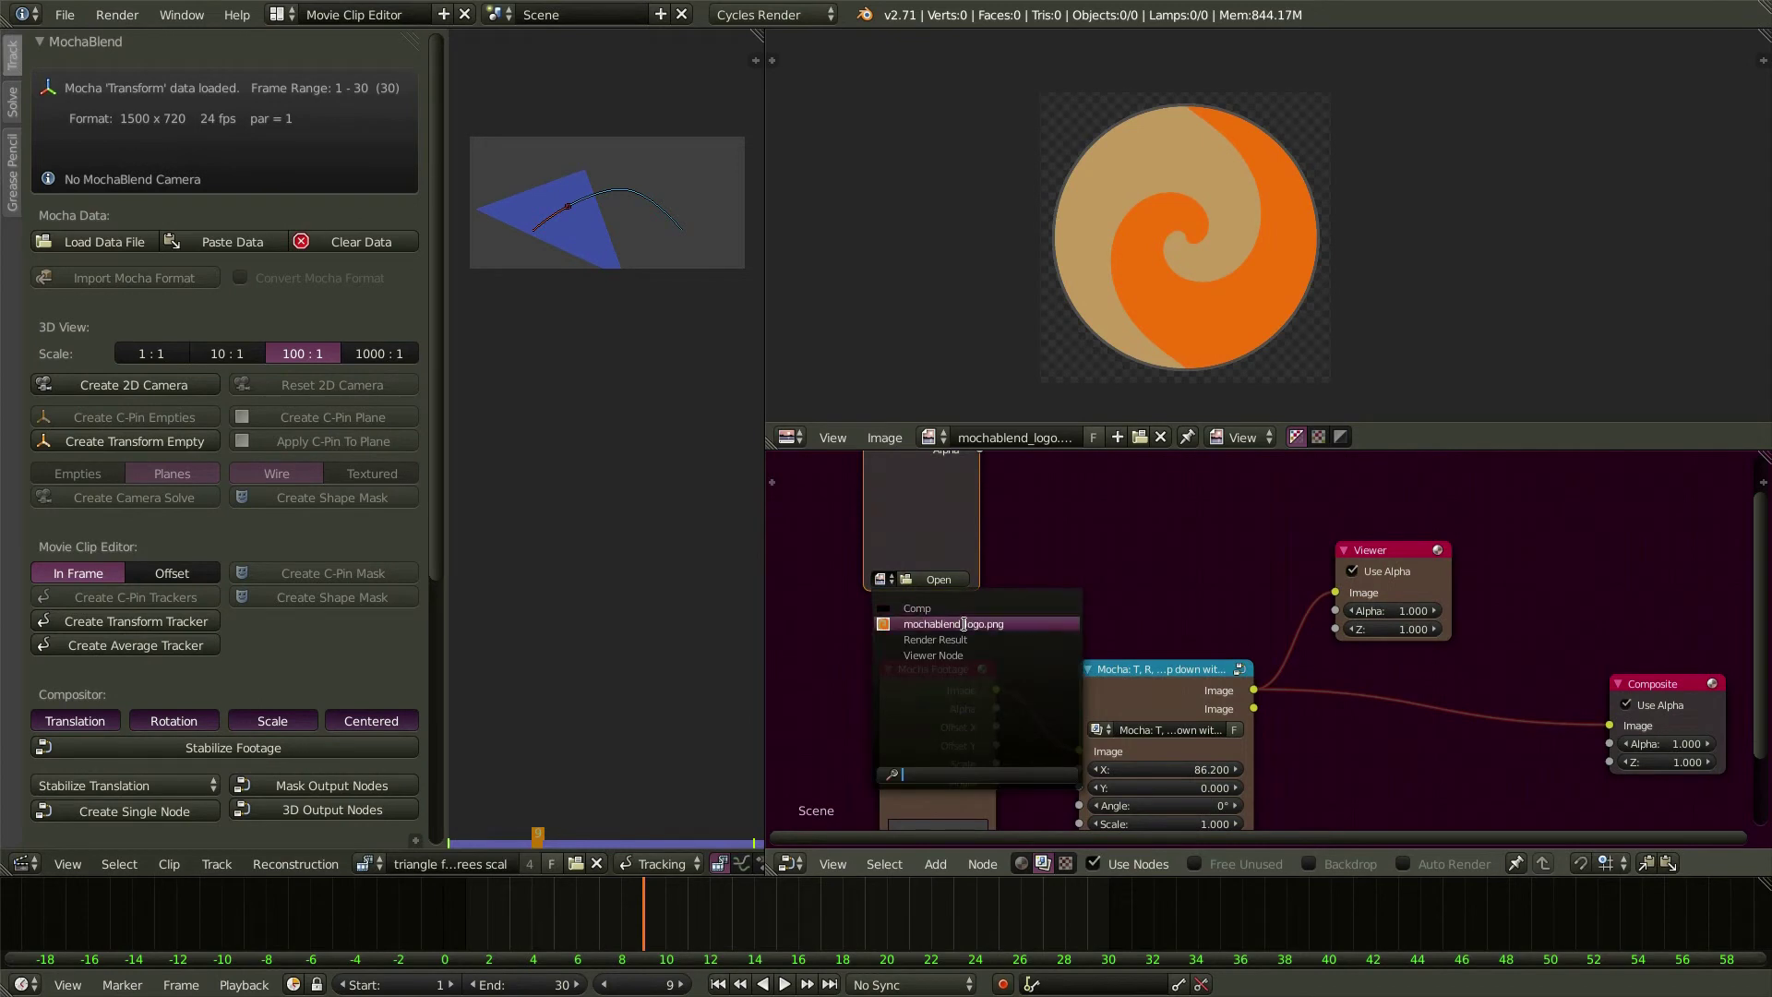
click(891, 615)
- Reposition the logo Image node below the Viewer node and move the Composite node farther away to make room
scroll(847, 638, down, 3)
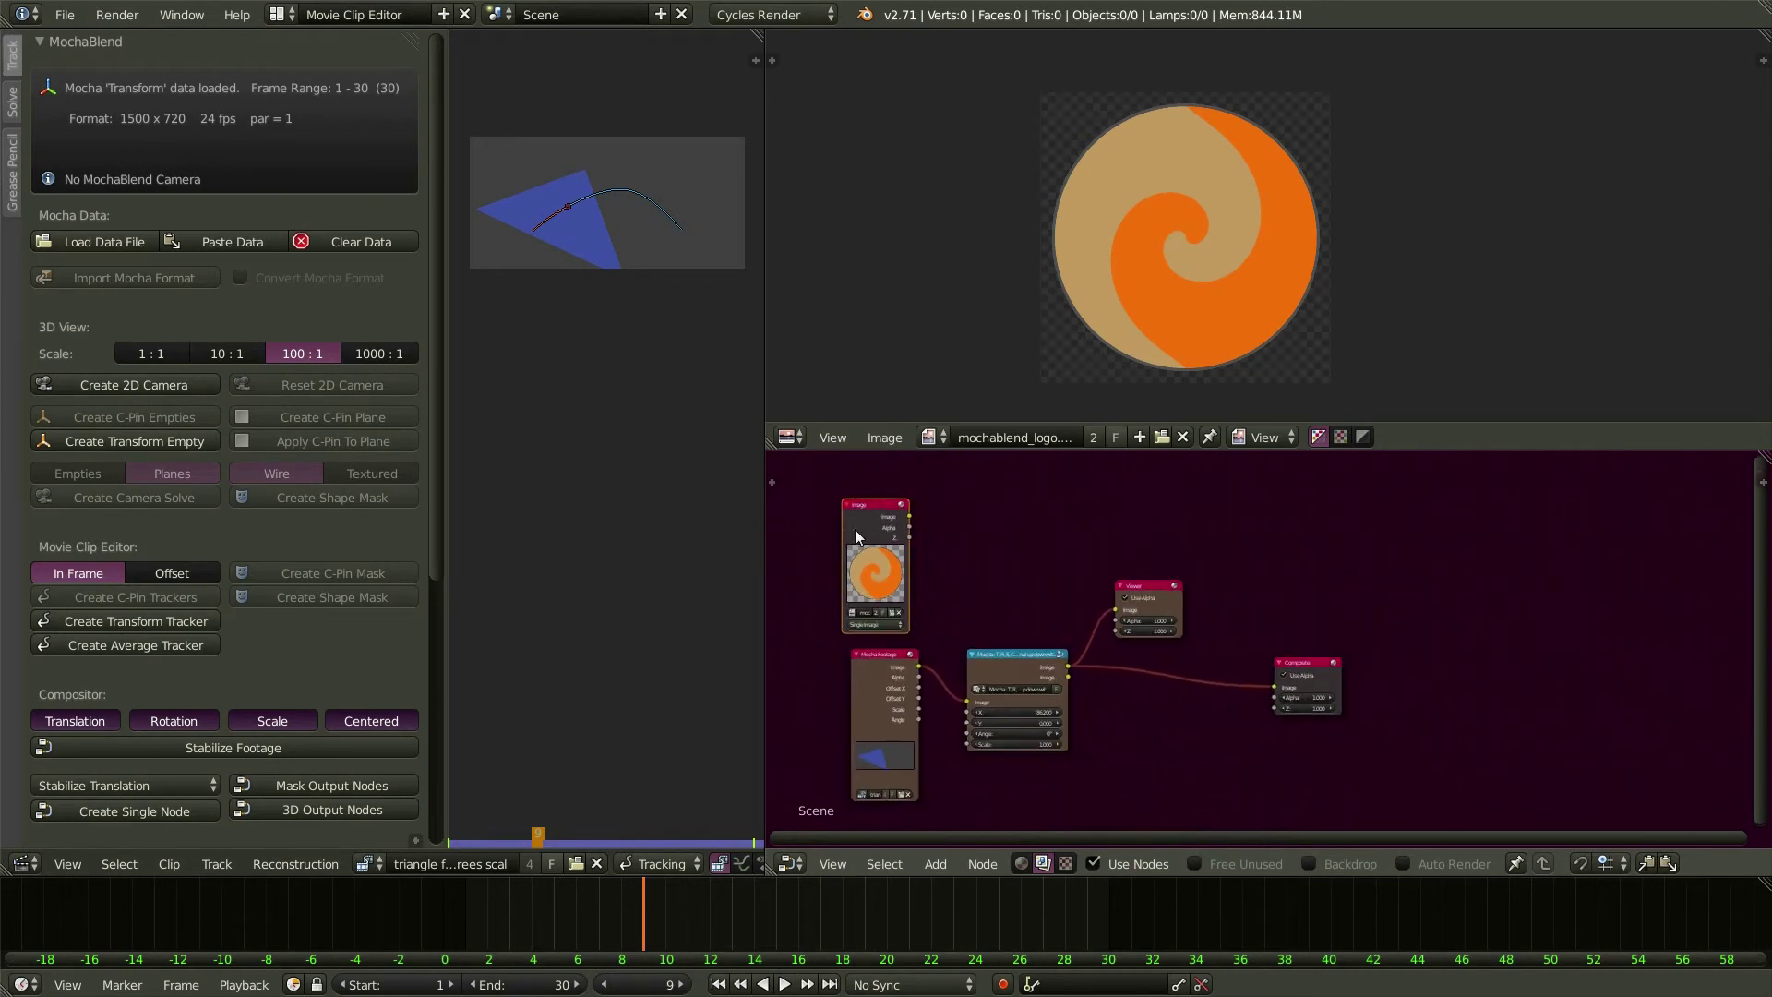
drag(874, 504, 1162, 722)
scroll(985, 555, down, 1)
middle_drag(1227, 753, 1115, 669)
drag(1122, 556, 1451, 539)
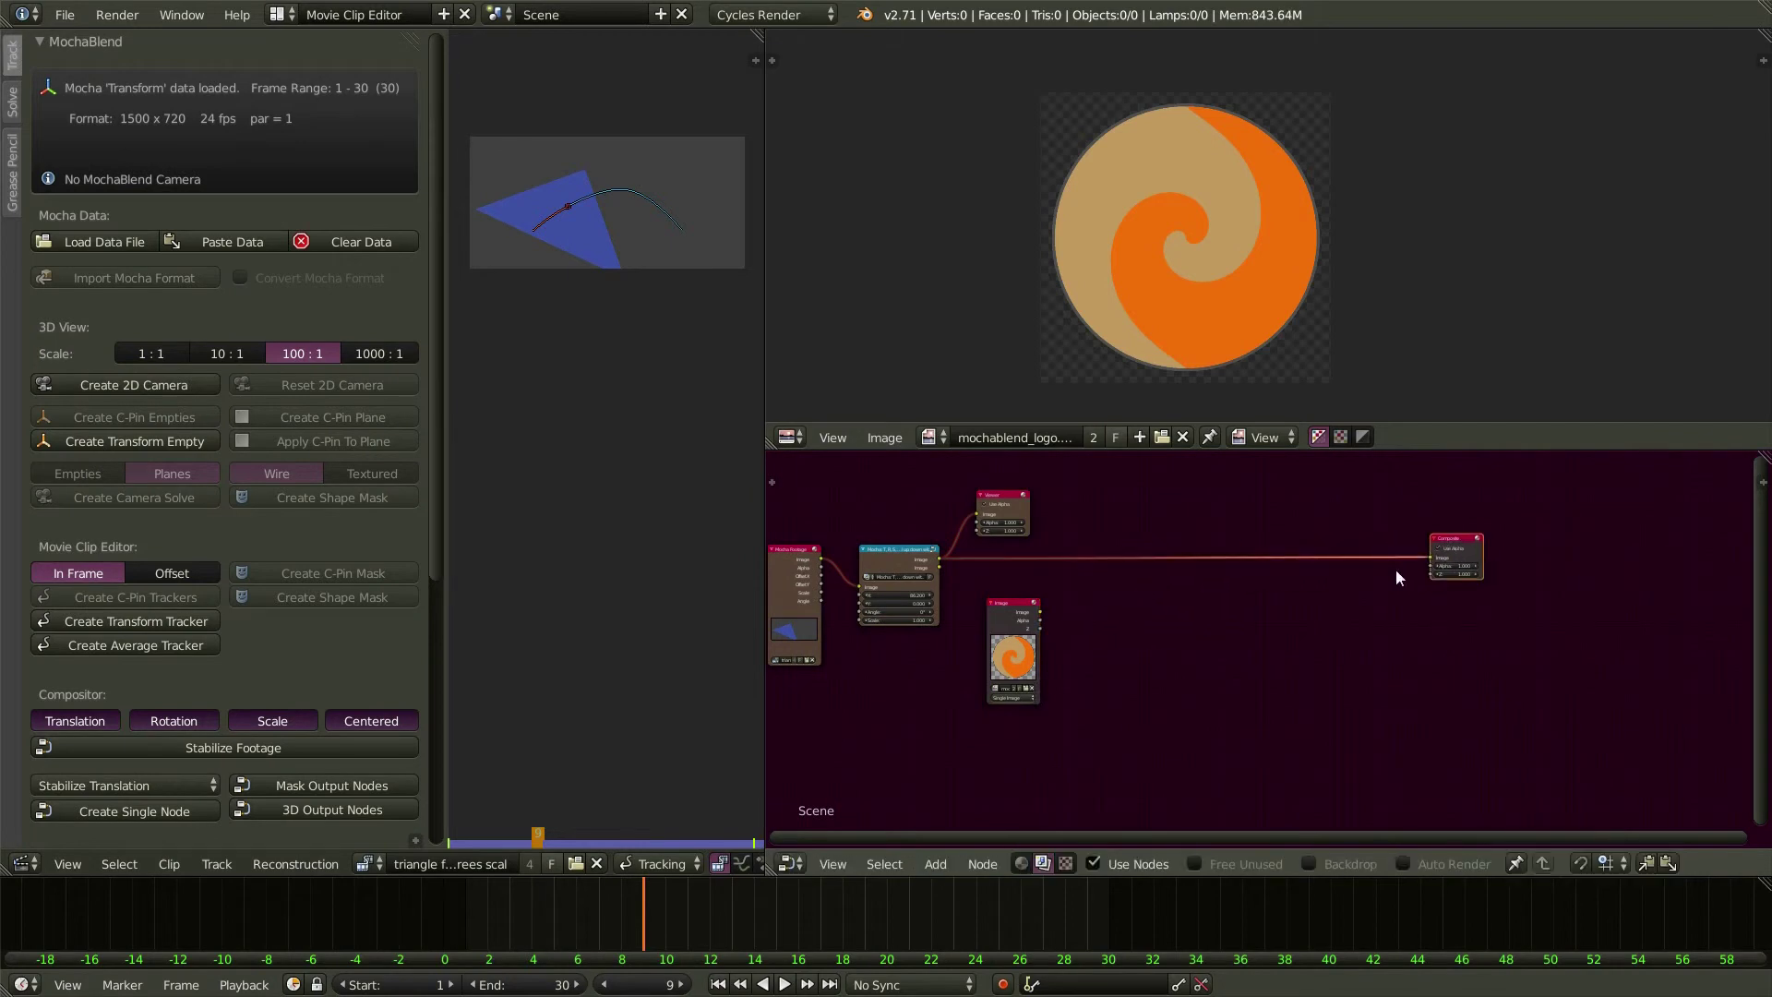
- Add an Alpha Over node between the logo Image node and the Composite node, leaving it unconnected
key(shift+a)
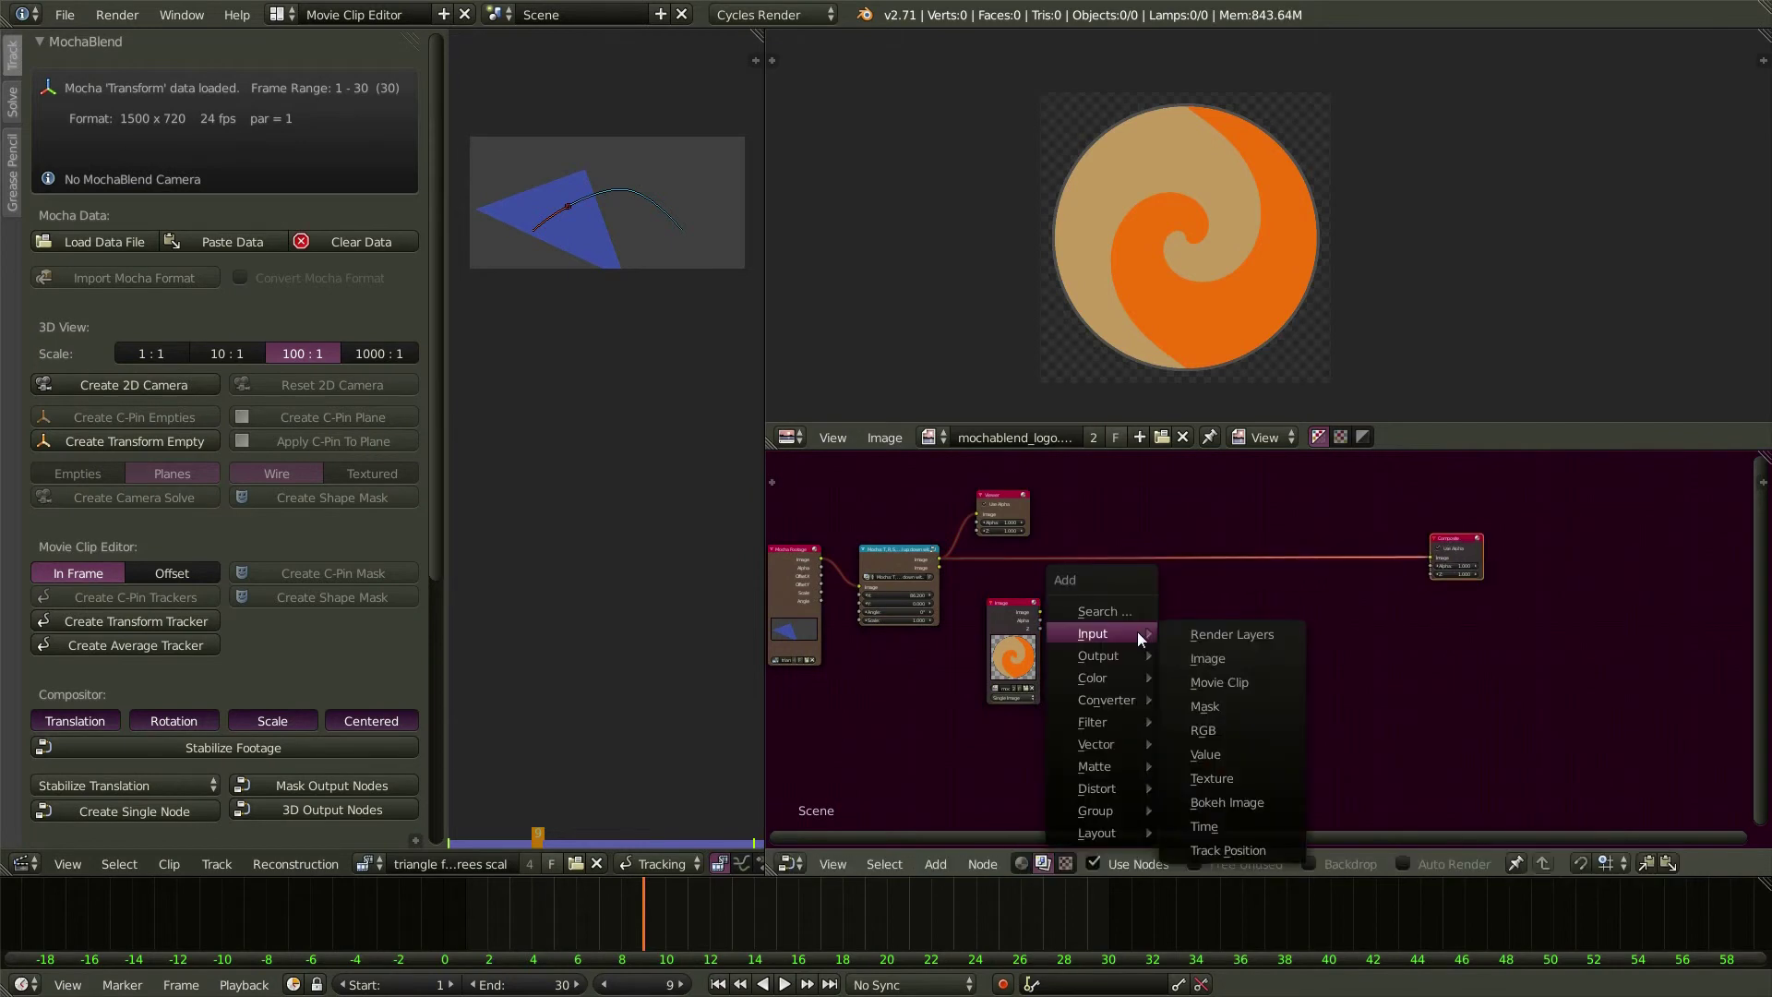
mouse_move(1120, 674)
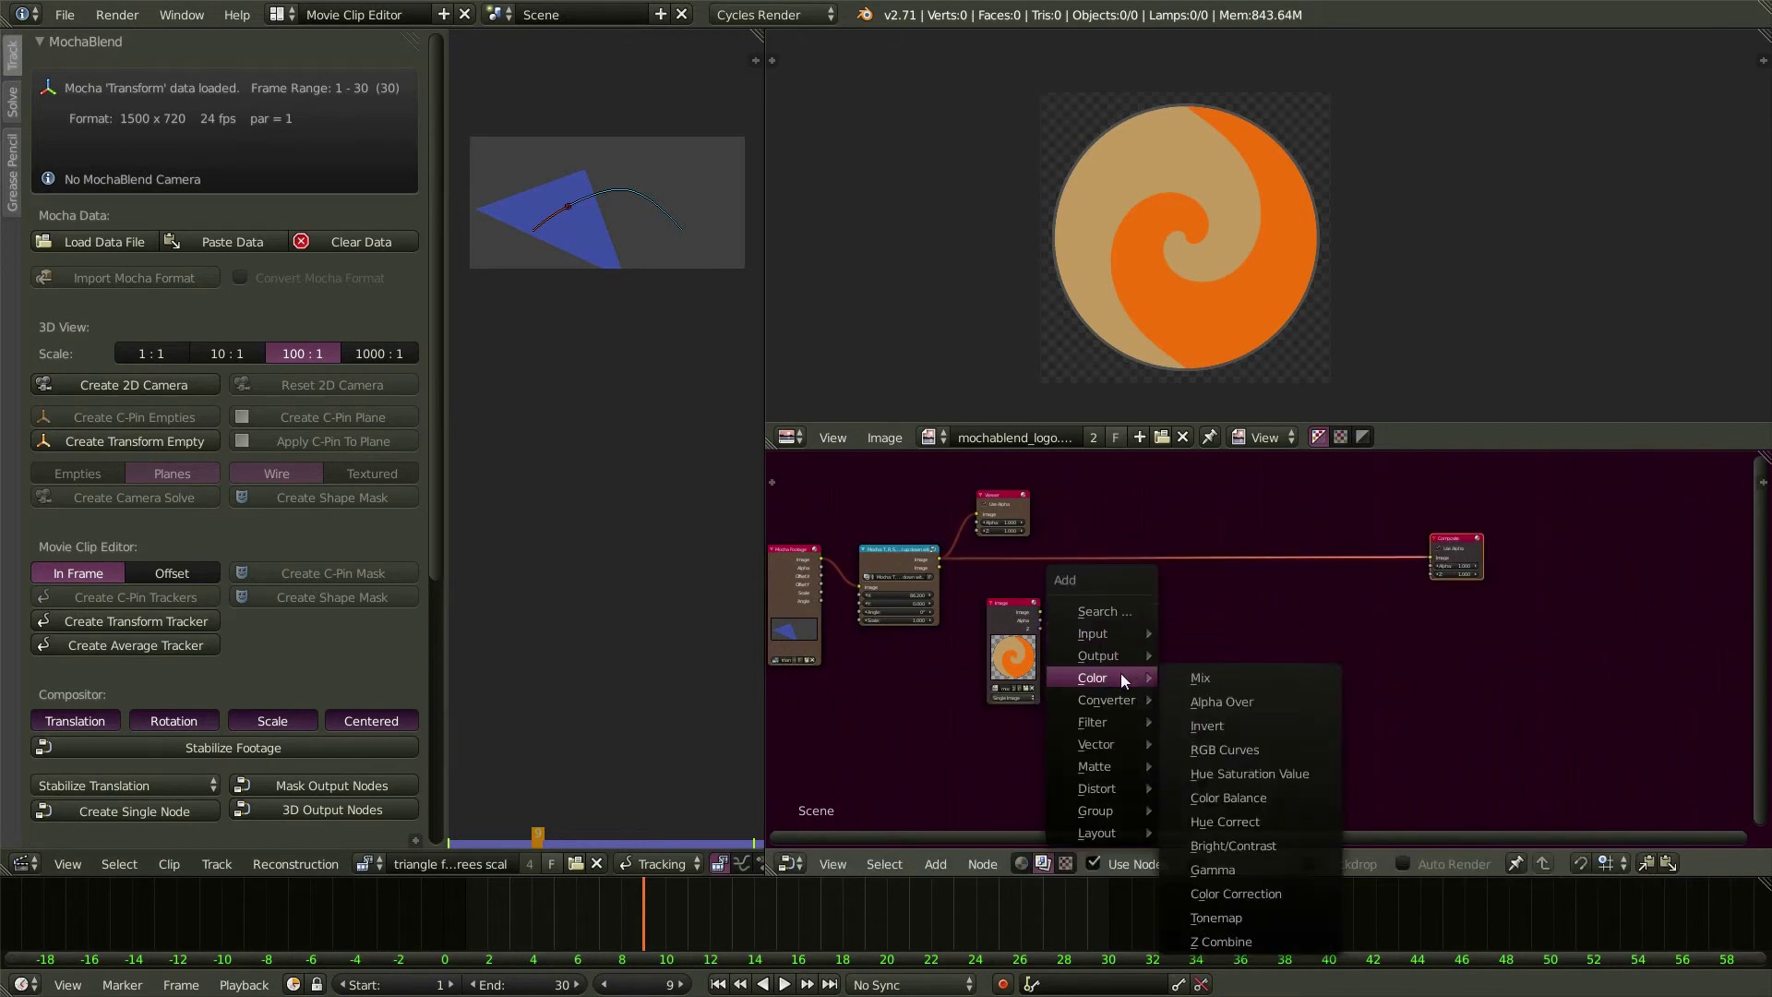
click(1239, 699)
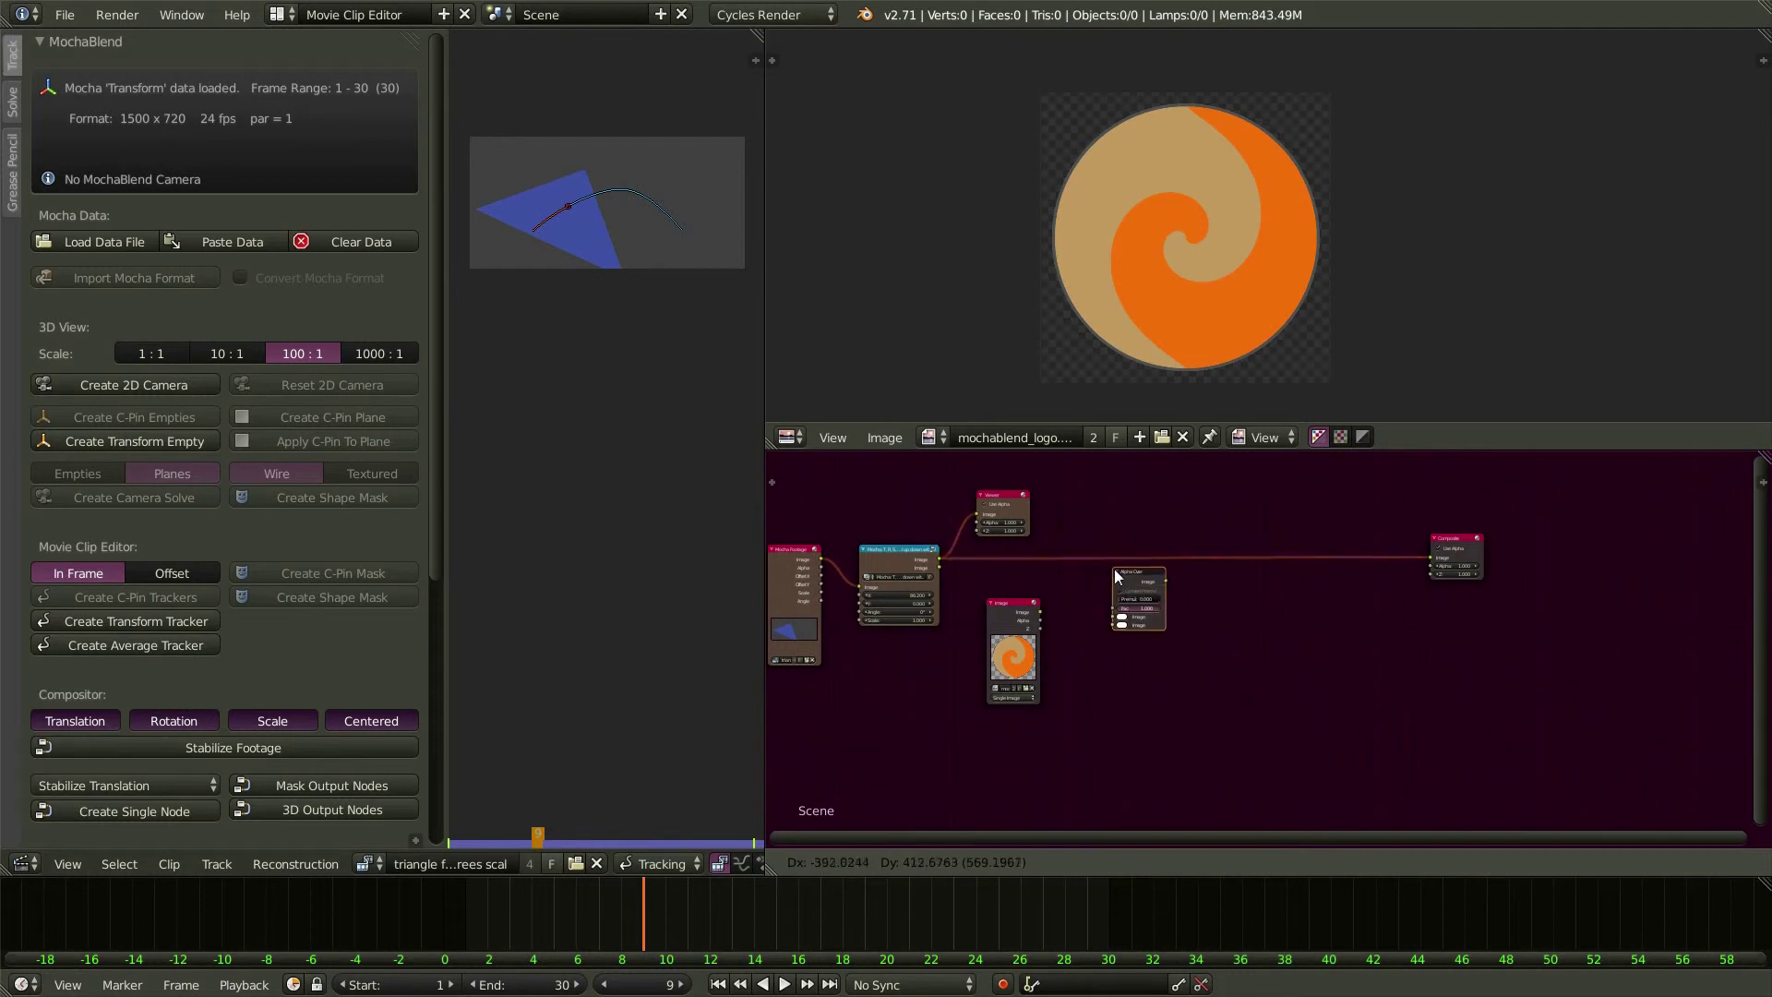
click(1117, 578)
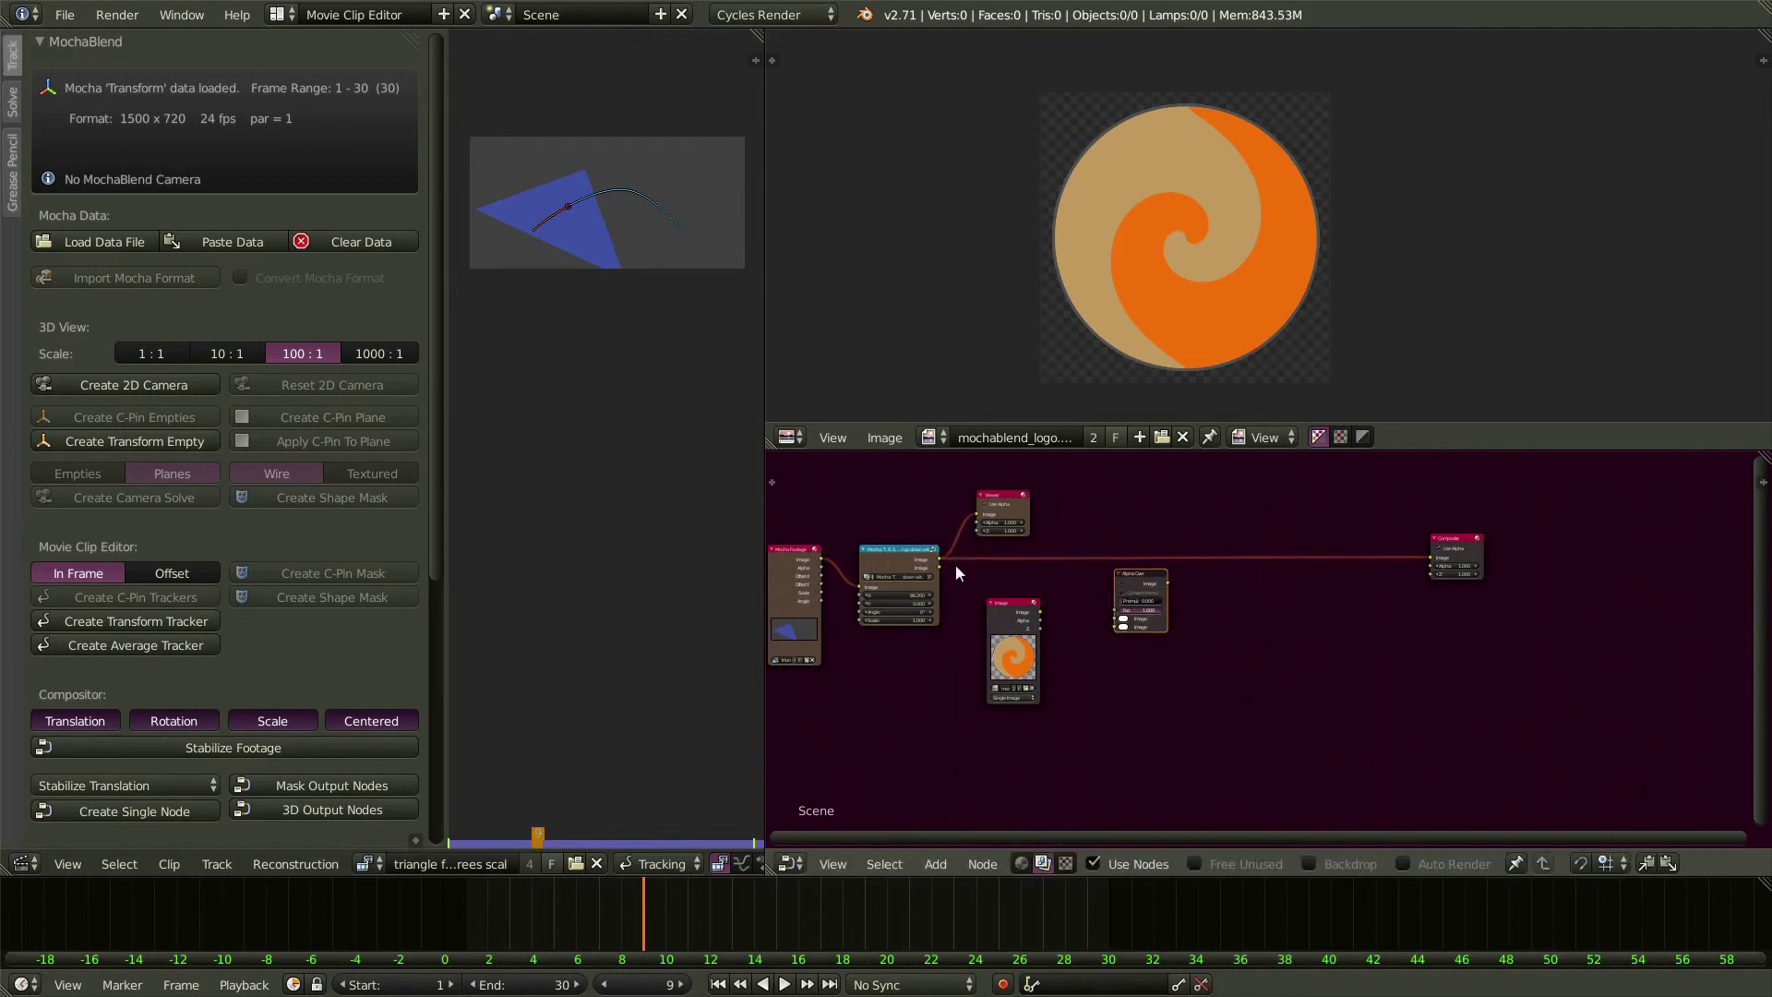
- Connect the stabilized image to Alpha Over's first Image input, the logo Image to the second, and the logo Alpha to Fac
drag(941, 561, 1121, 620)
scroll(1128, 617, up, 4)
scroll(1131, 620, up, 1)
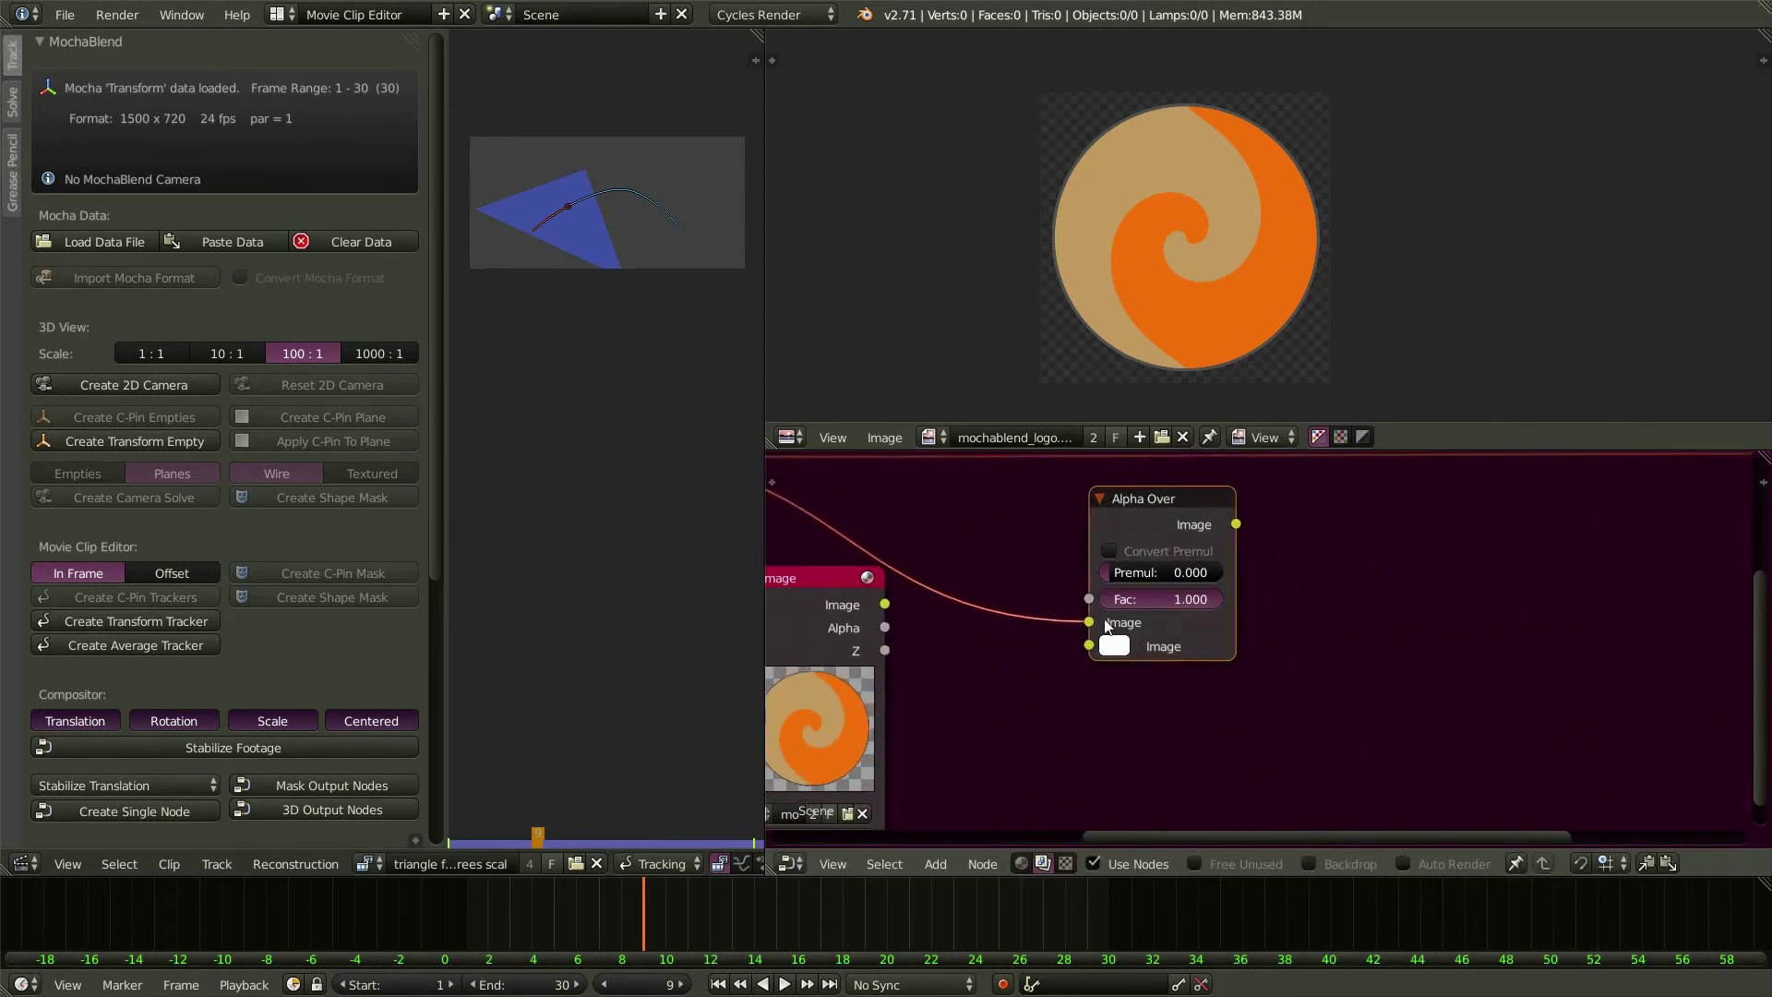
scroll(1054, 679, down, 2)
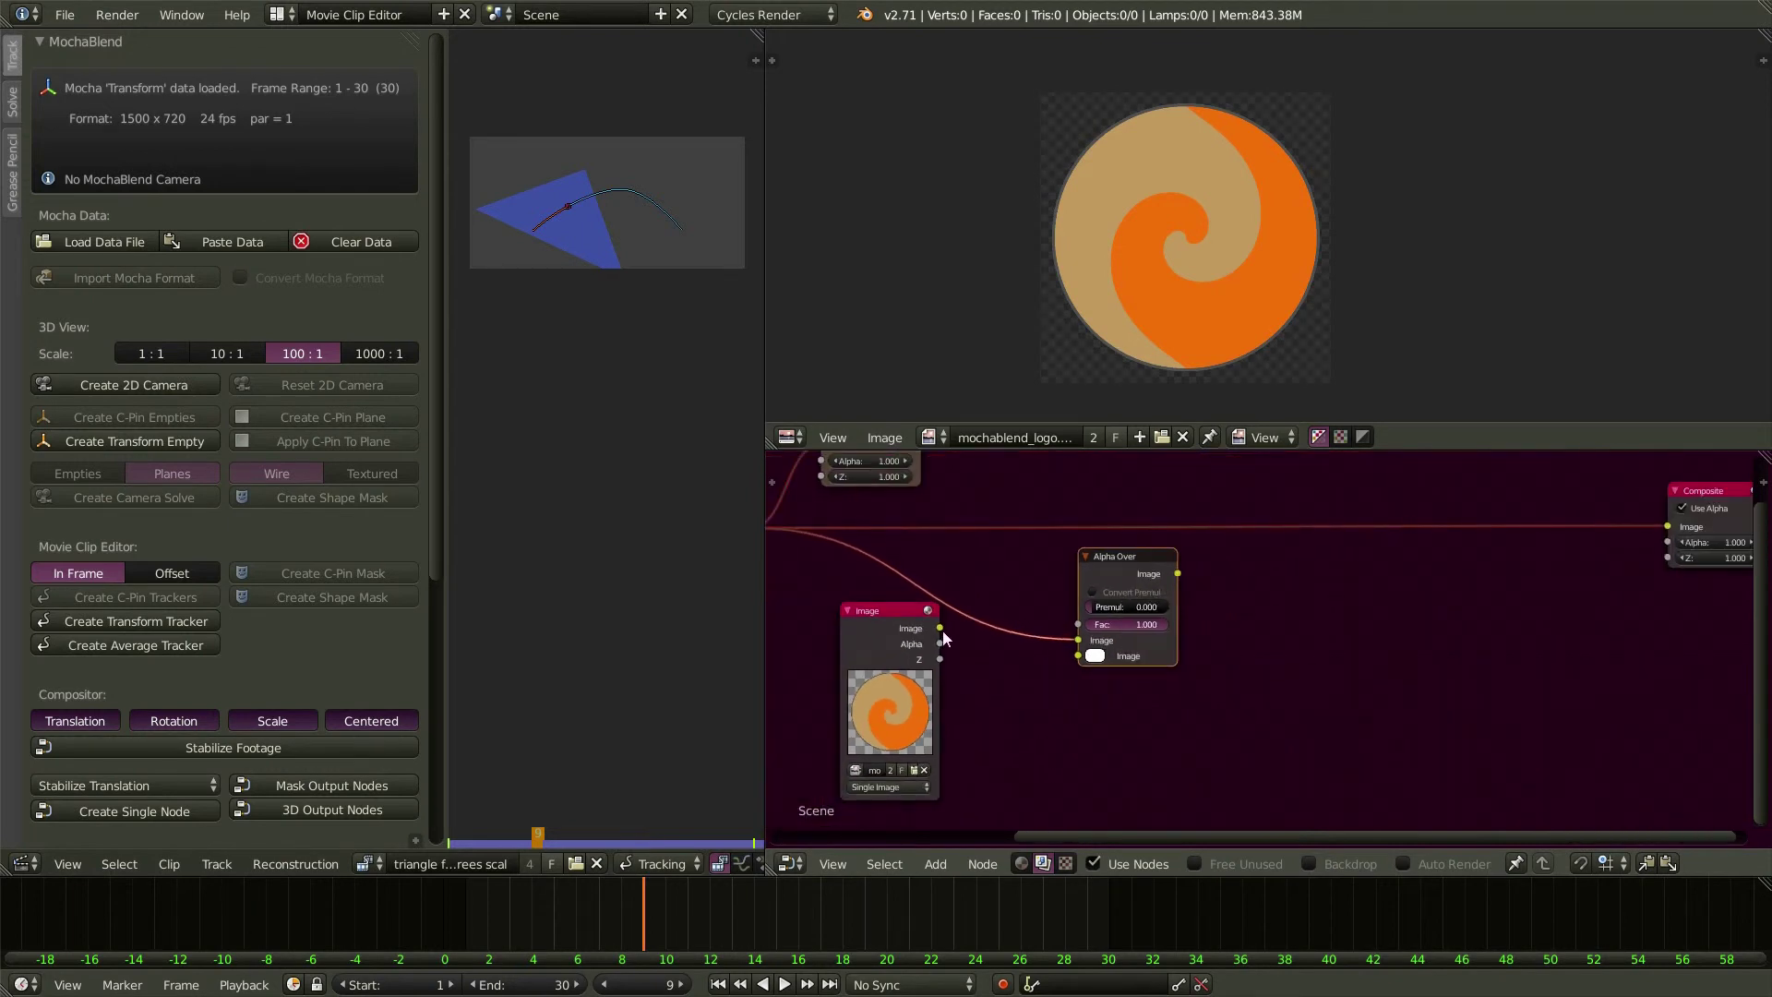
drag(940, 628, 1081, 659)
drag(939, 643, 1082, 625)
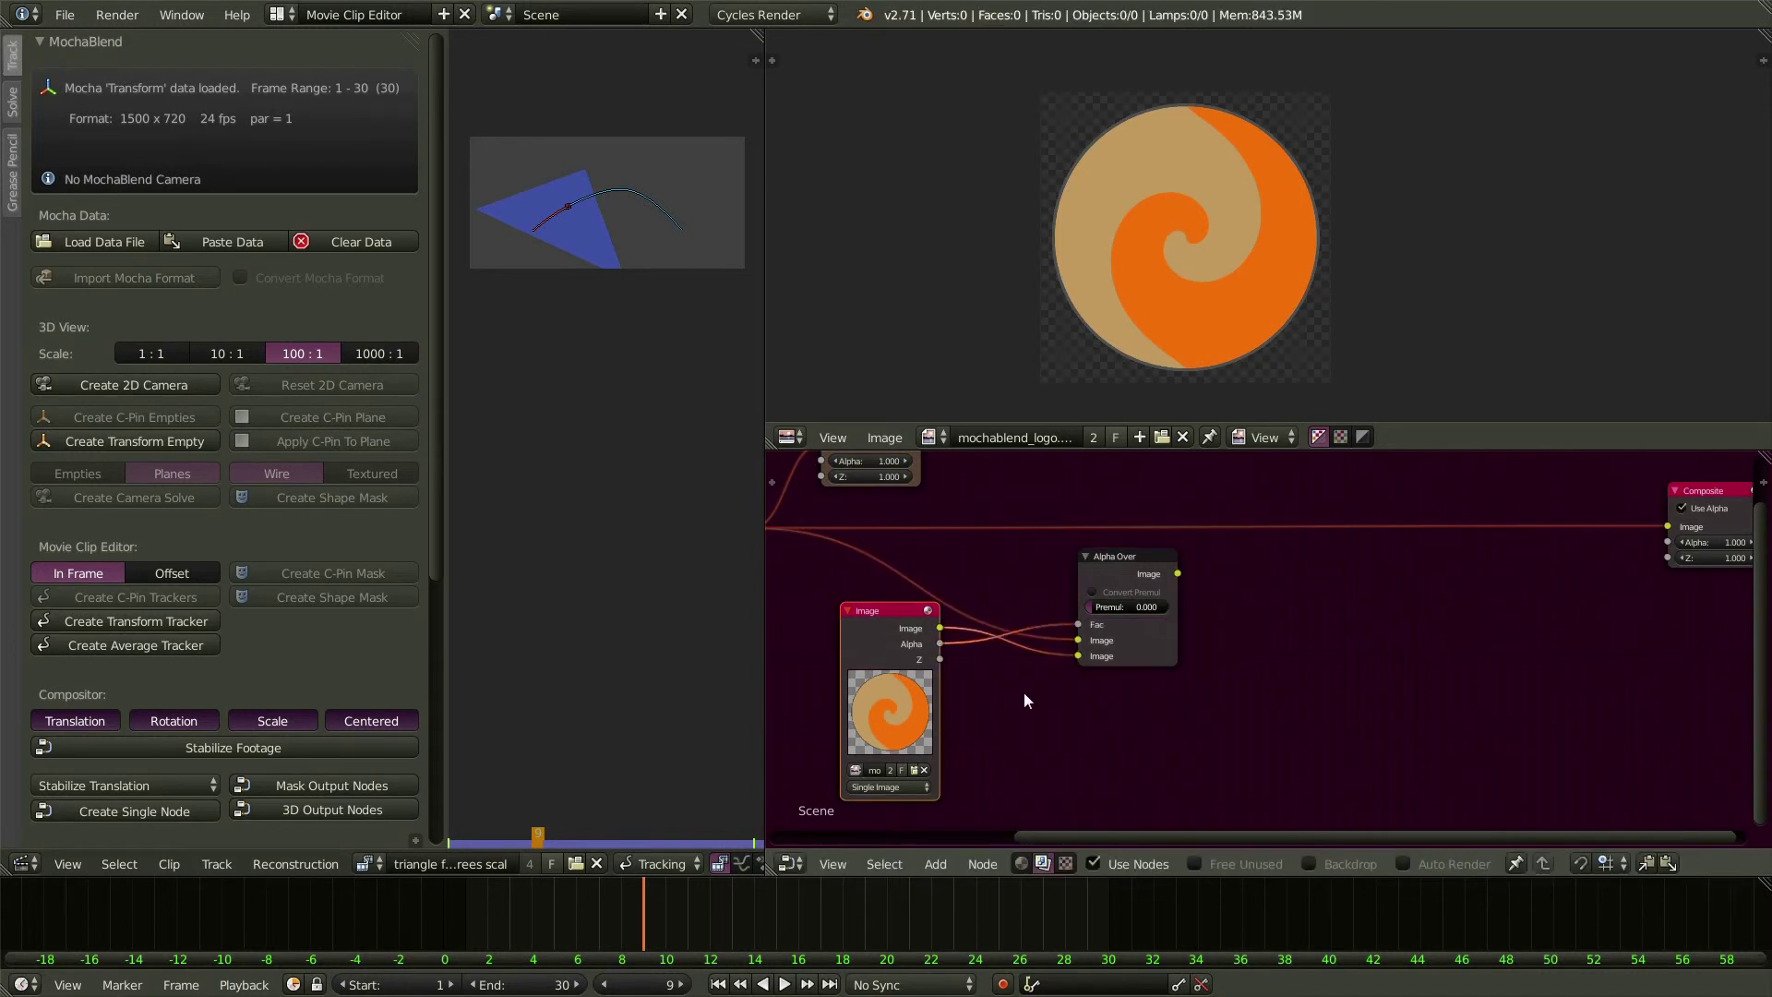
- Display the Render Result in the Image Editor and connect the Alpha Over output to the Composite node's Image input
scroll(1024, 692, down, 3)
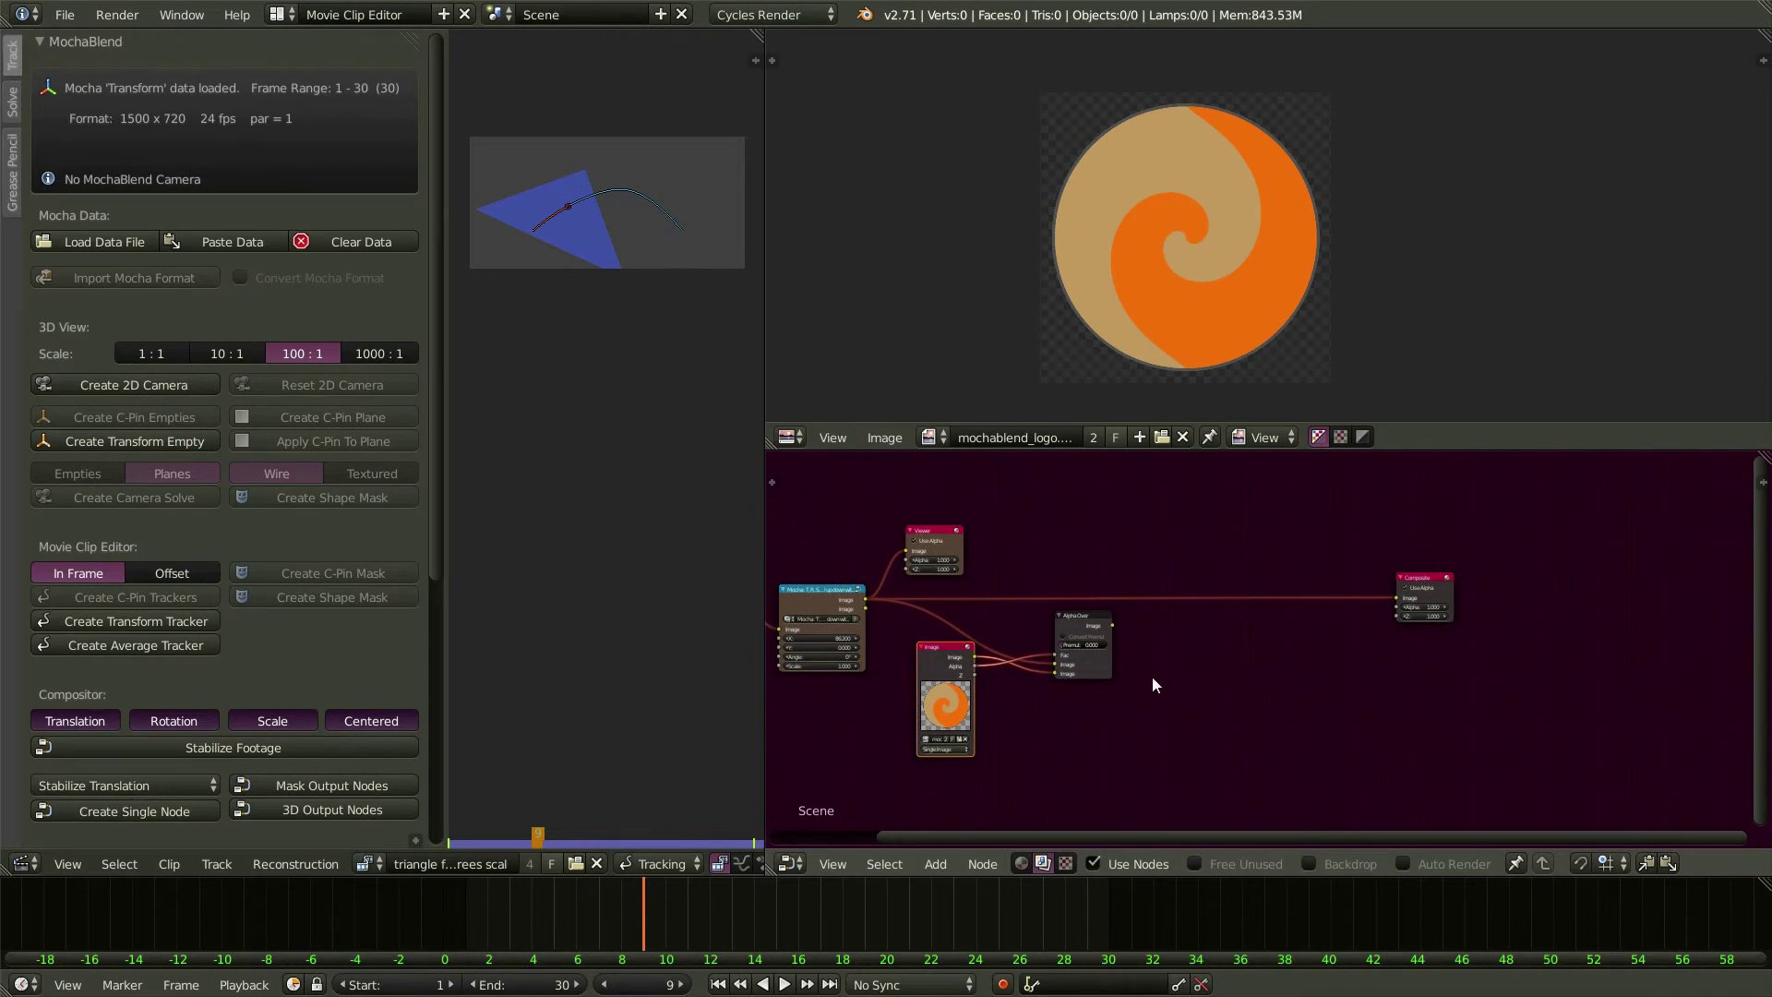
click(932, 433)
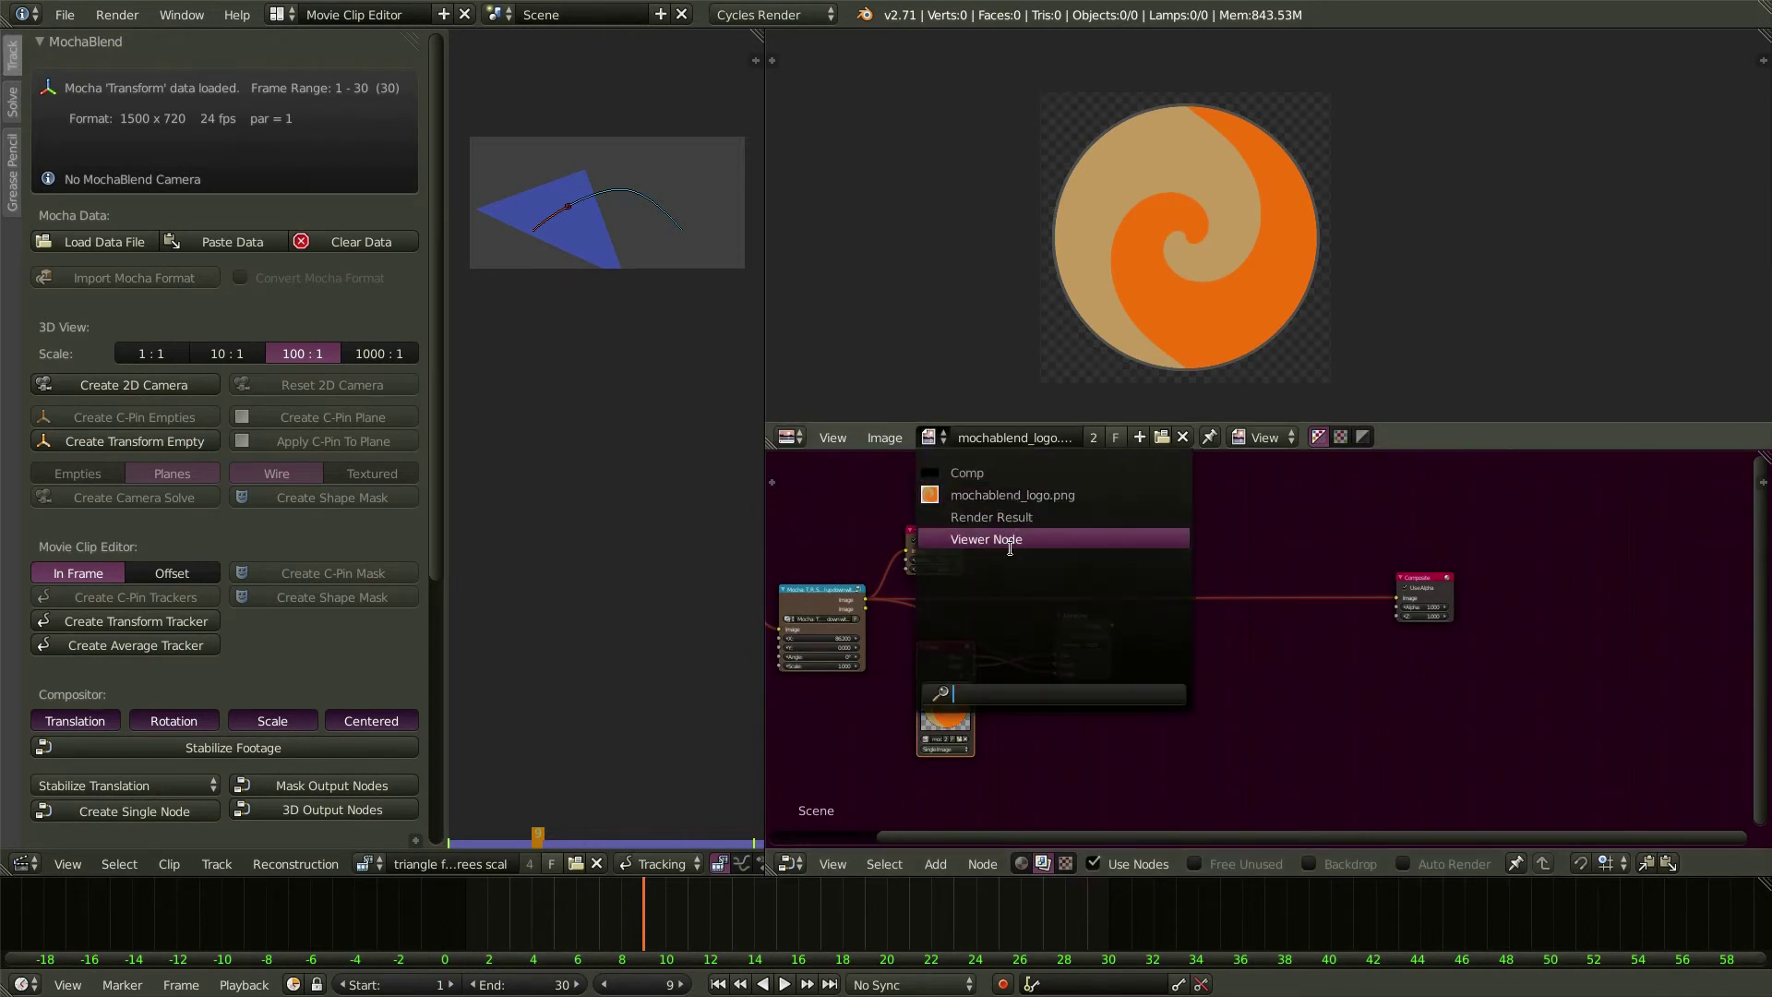
click(1013, 518)
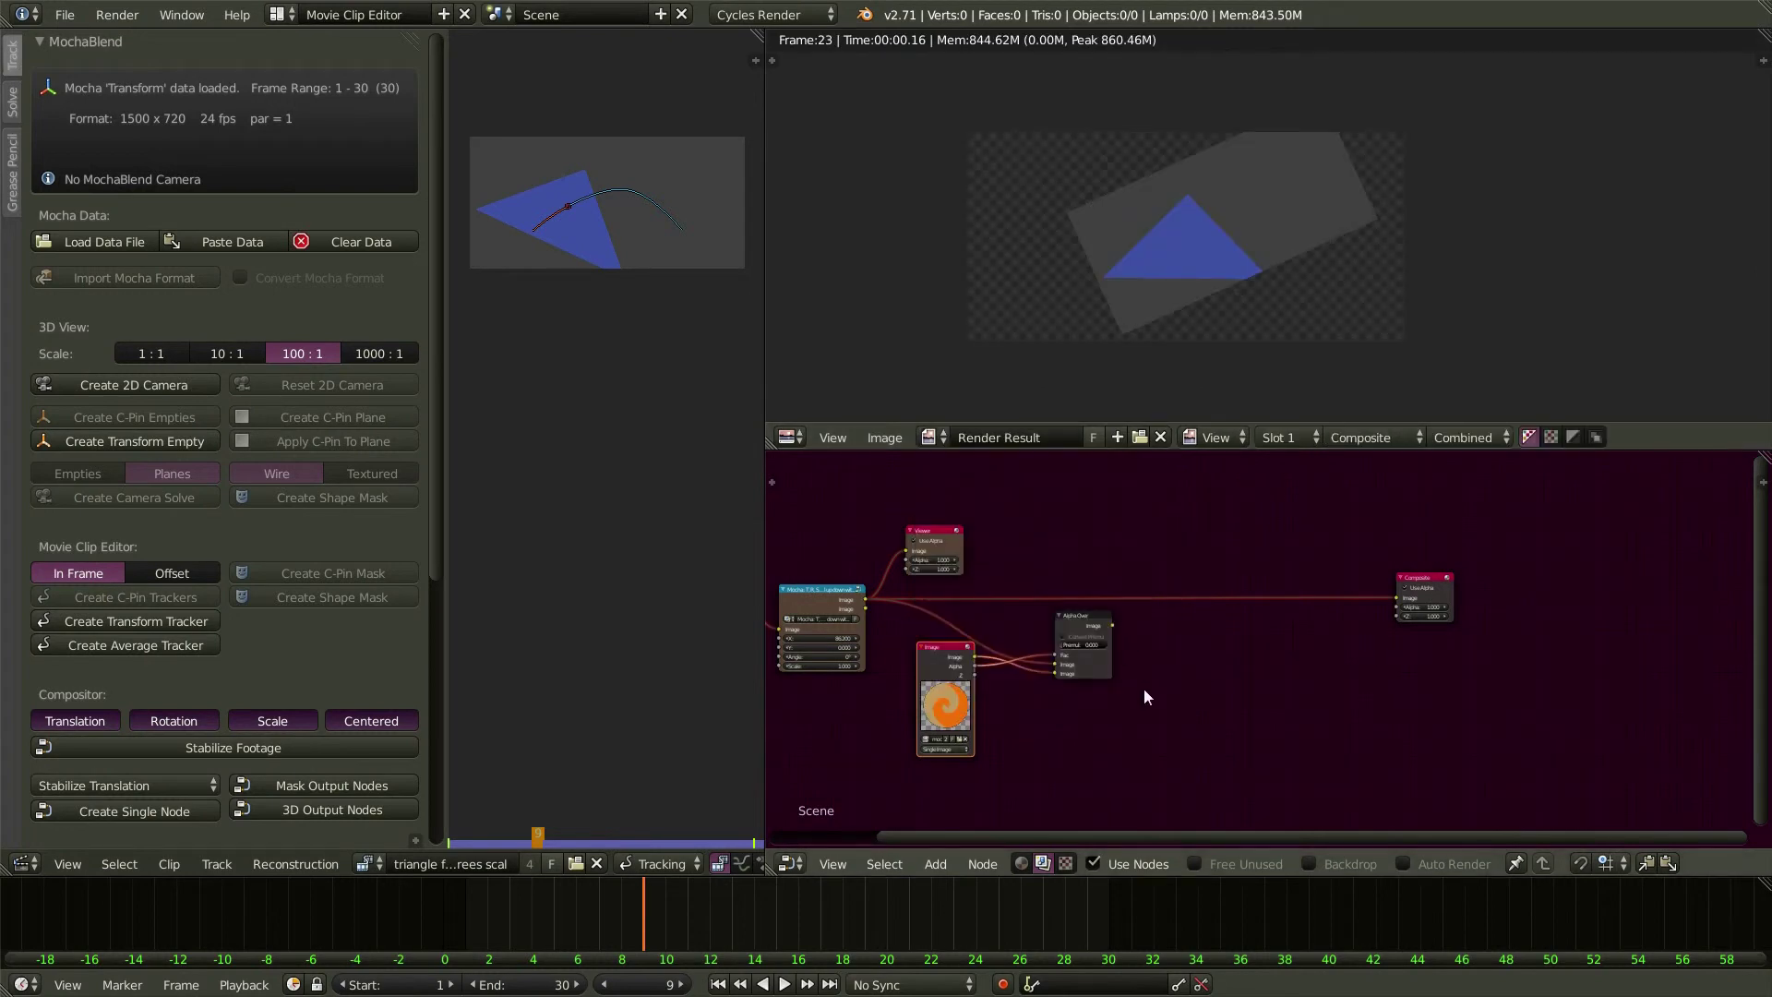
scroll(1154, 685, up, 3)
drag(1086, 580, 1574, 532)
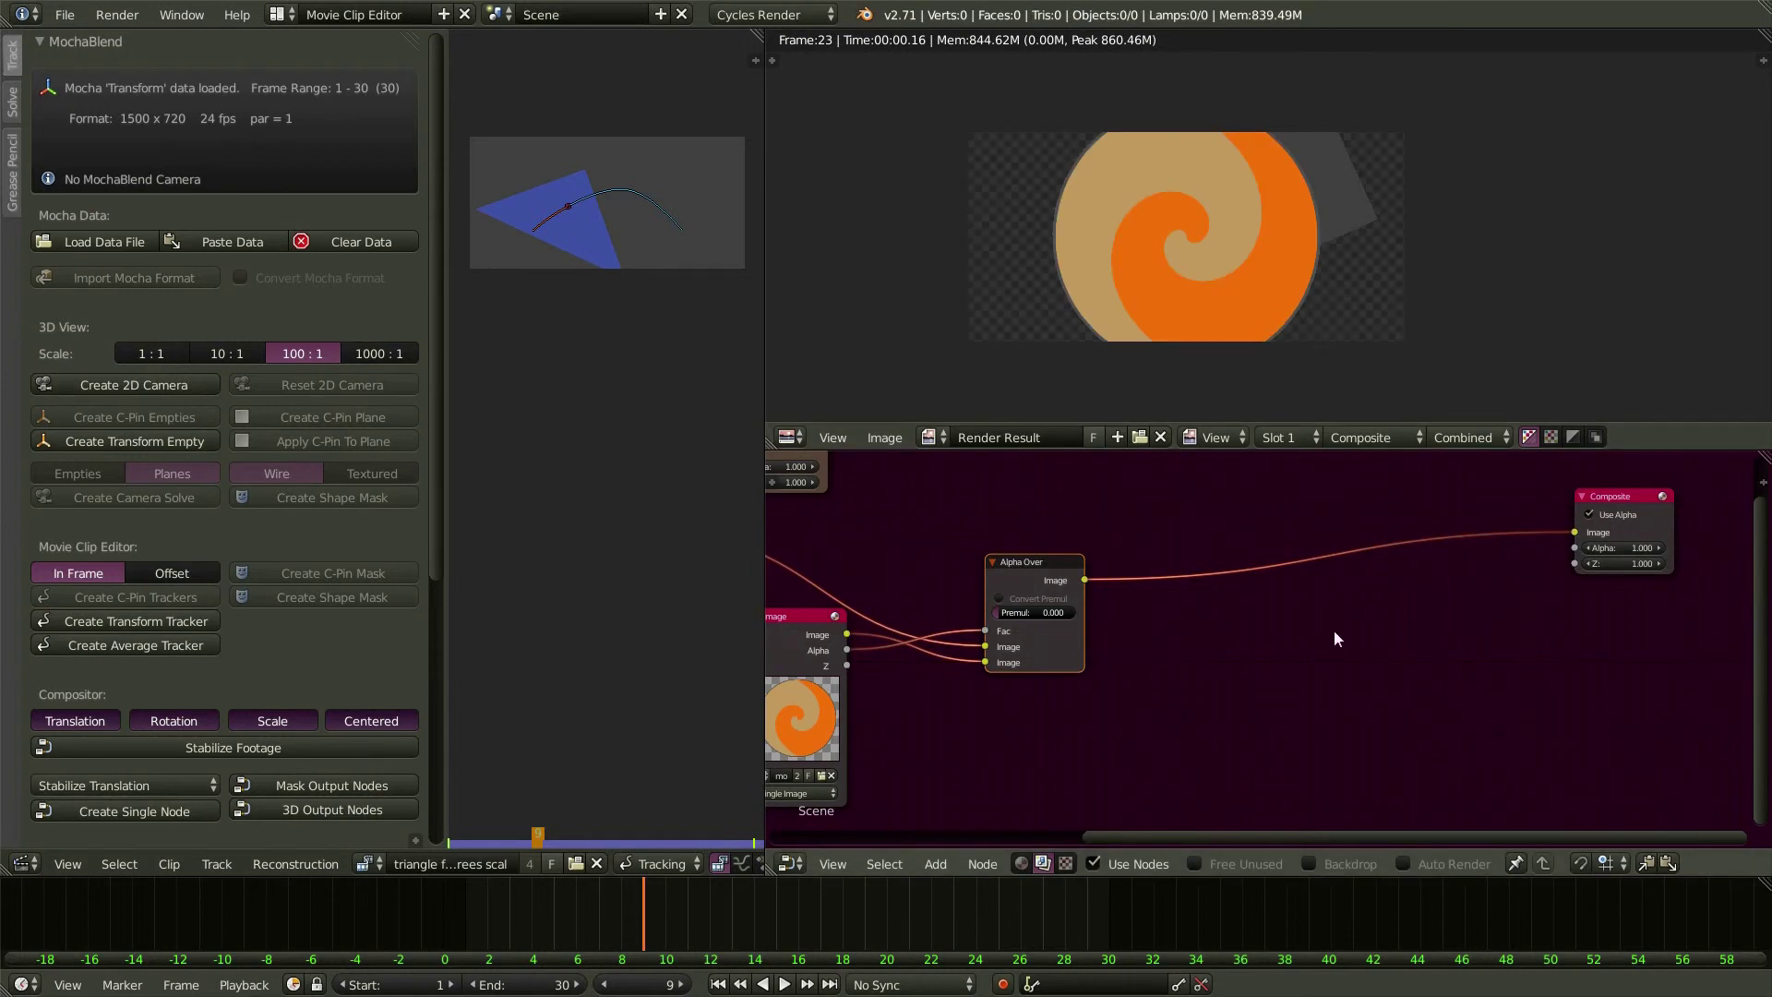
- Move the Alpha Over node next to the Composite node and add a Transform node beside the logo Image node
scroll(1335, 637, down, 2)
drag(1142, 585, 1446, 546)
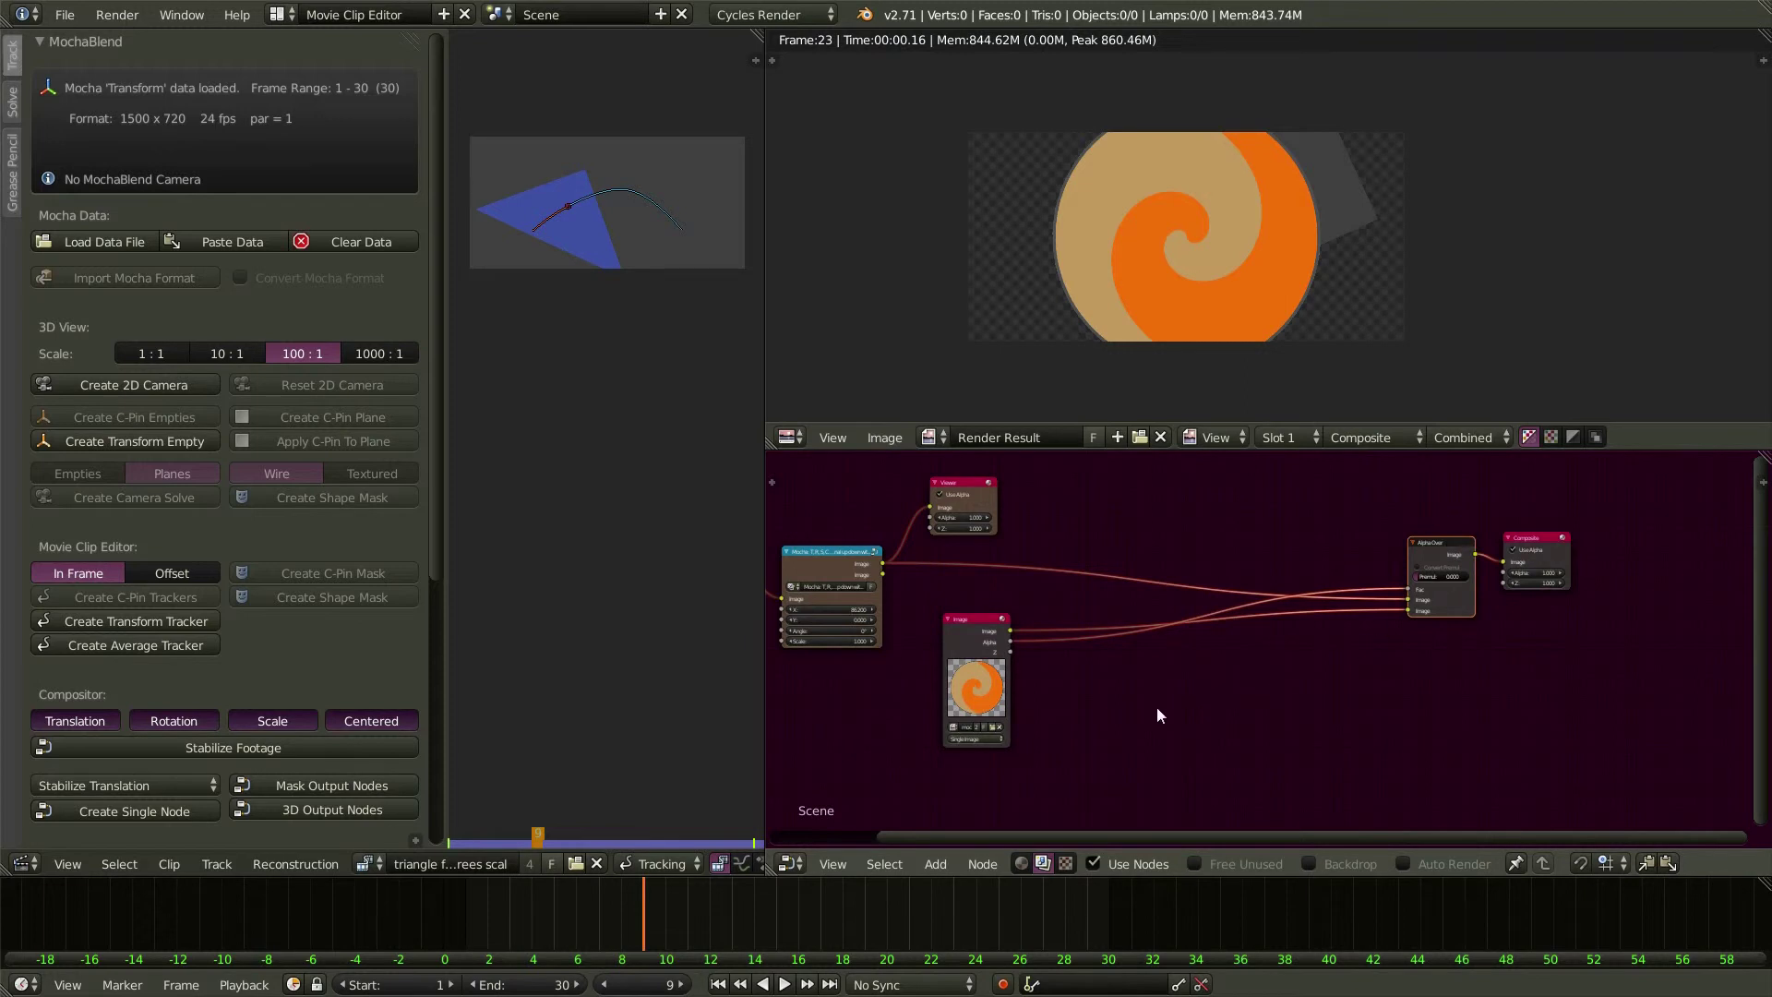
key(shift+a)
mouse_move(1145, 705)
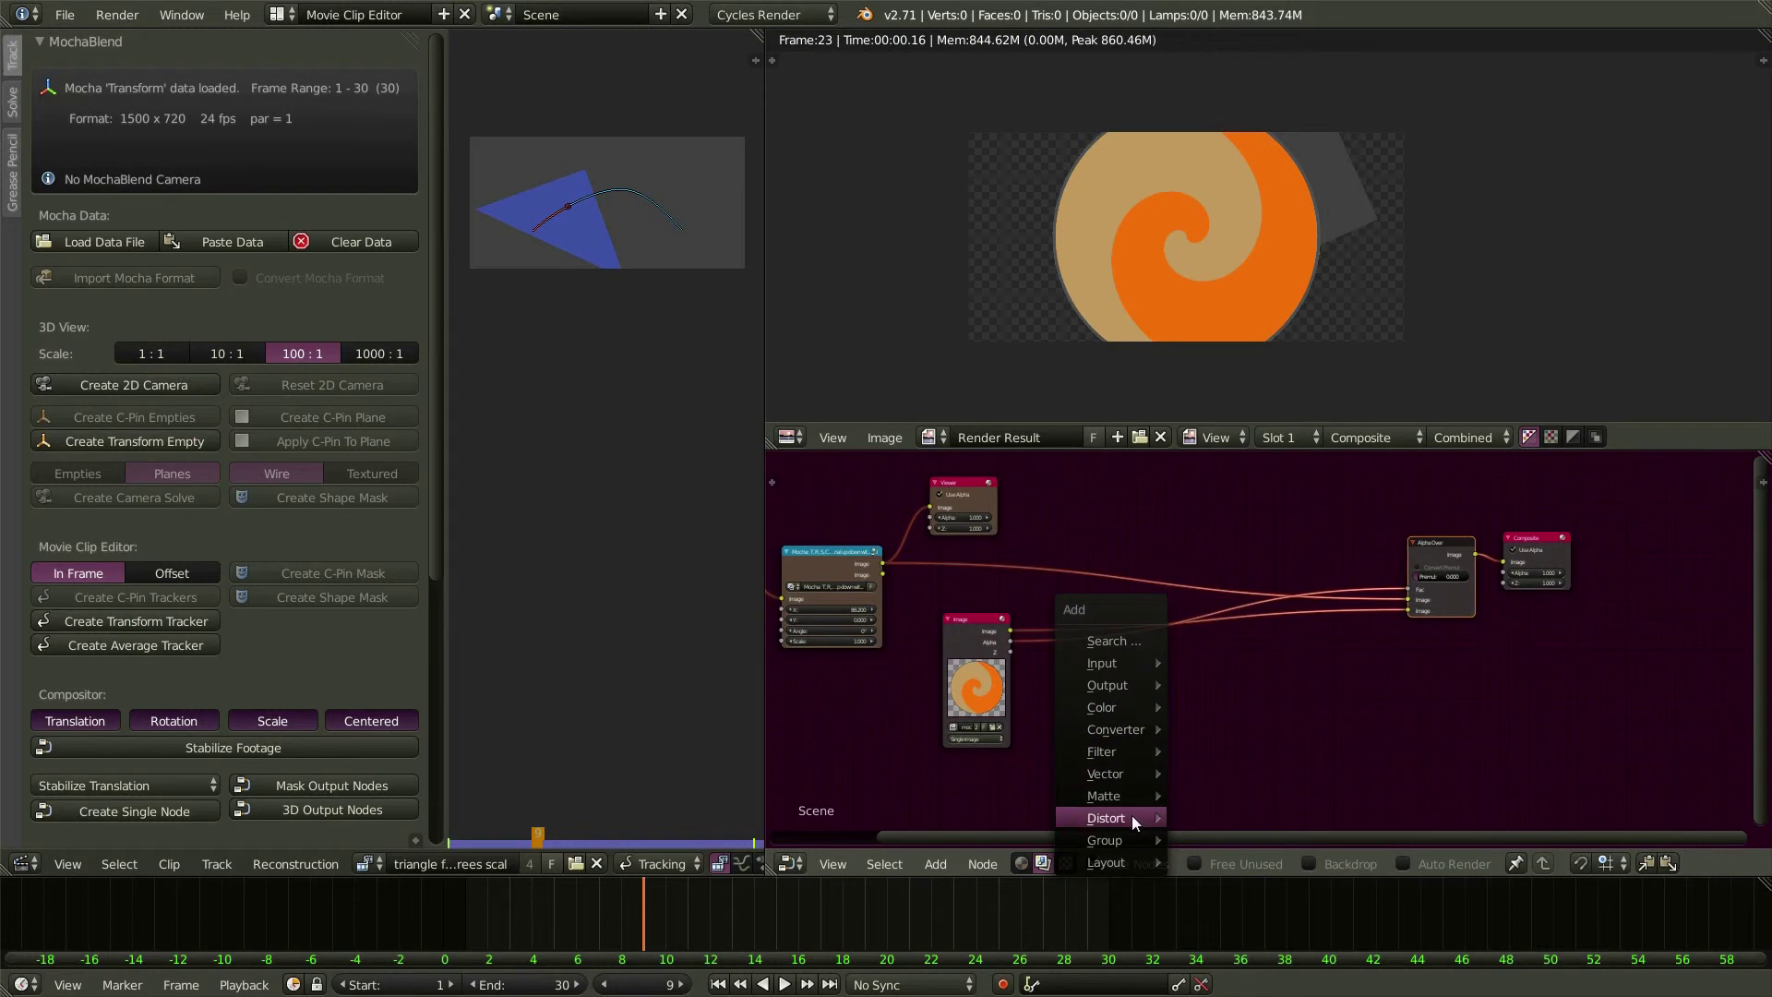
mouse_move(1132, 816)
click(1237, 746)
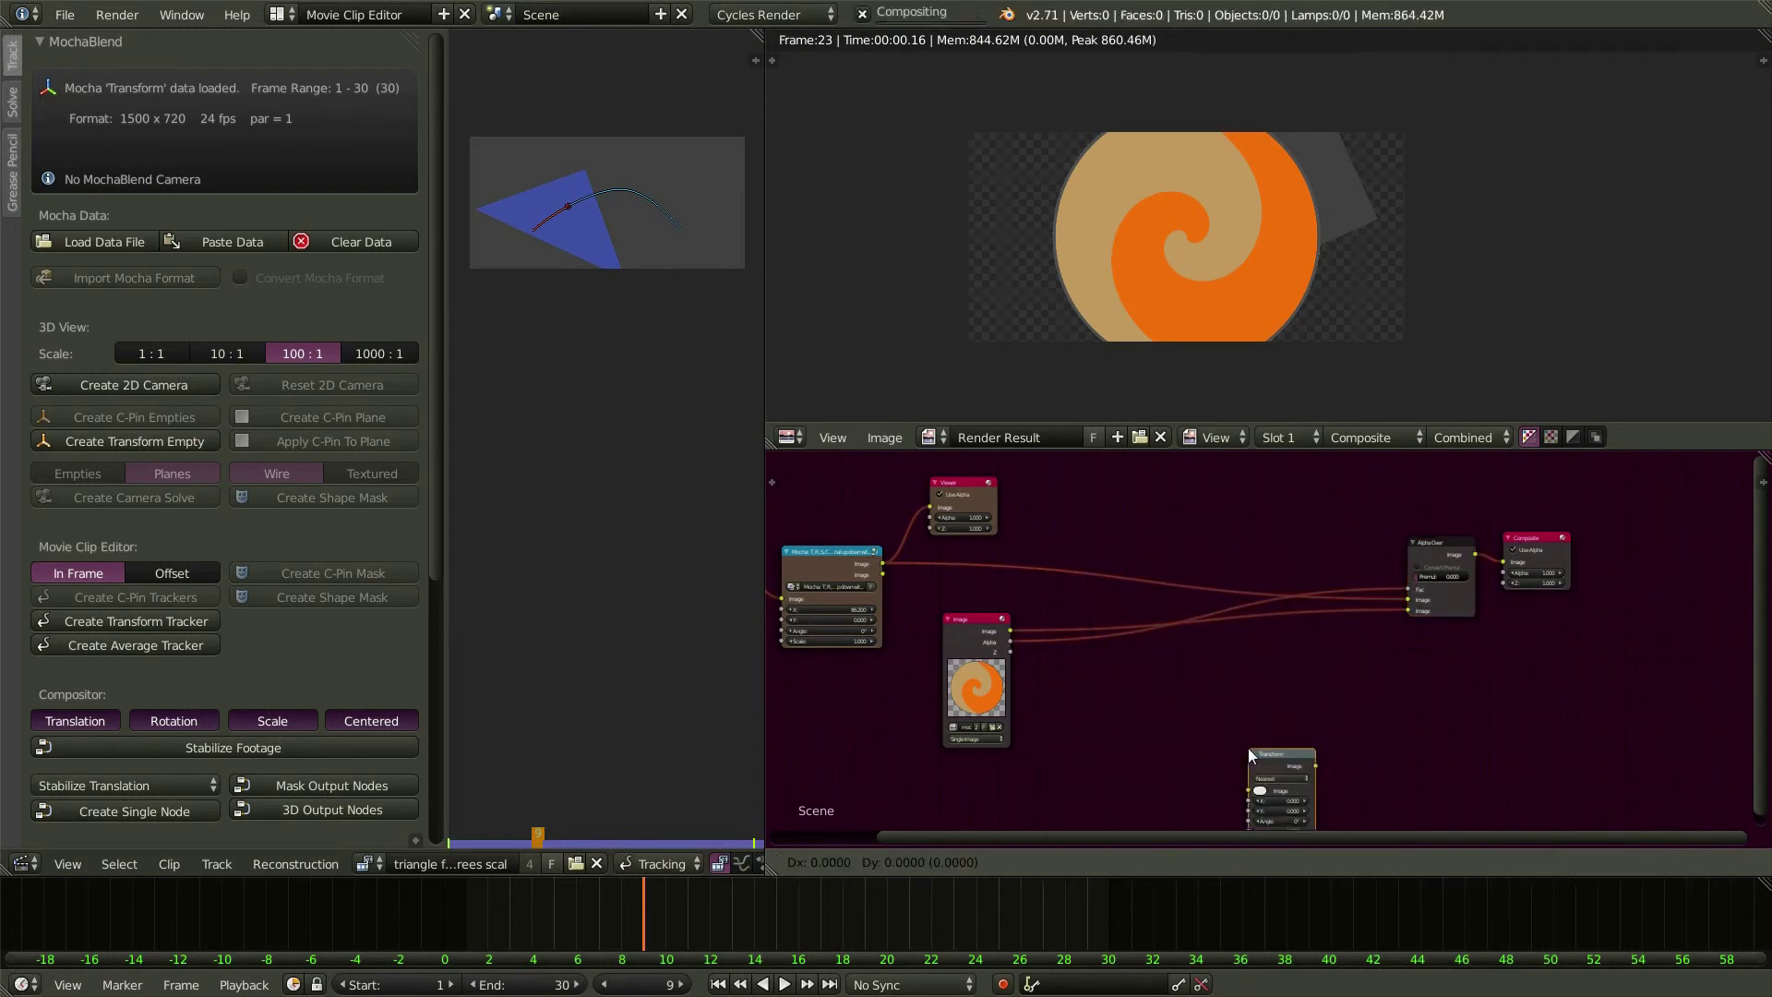
click(1095, 652)
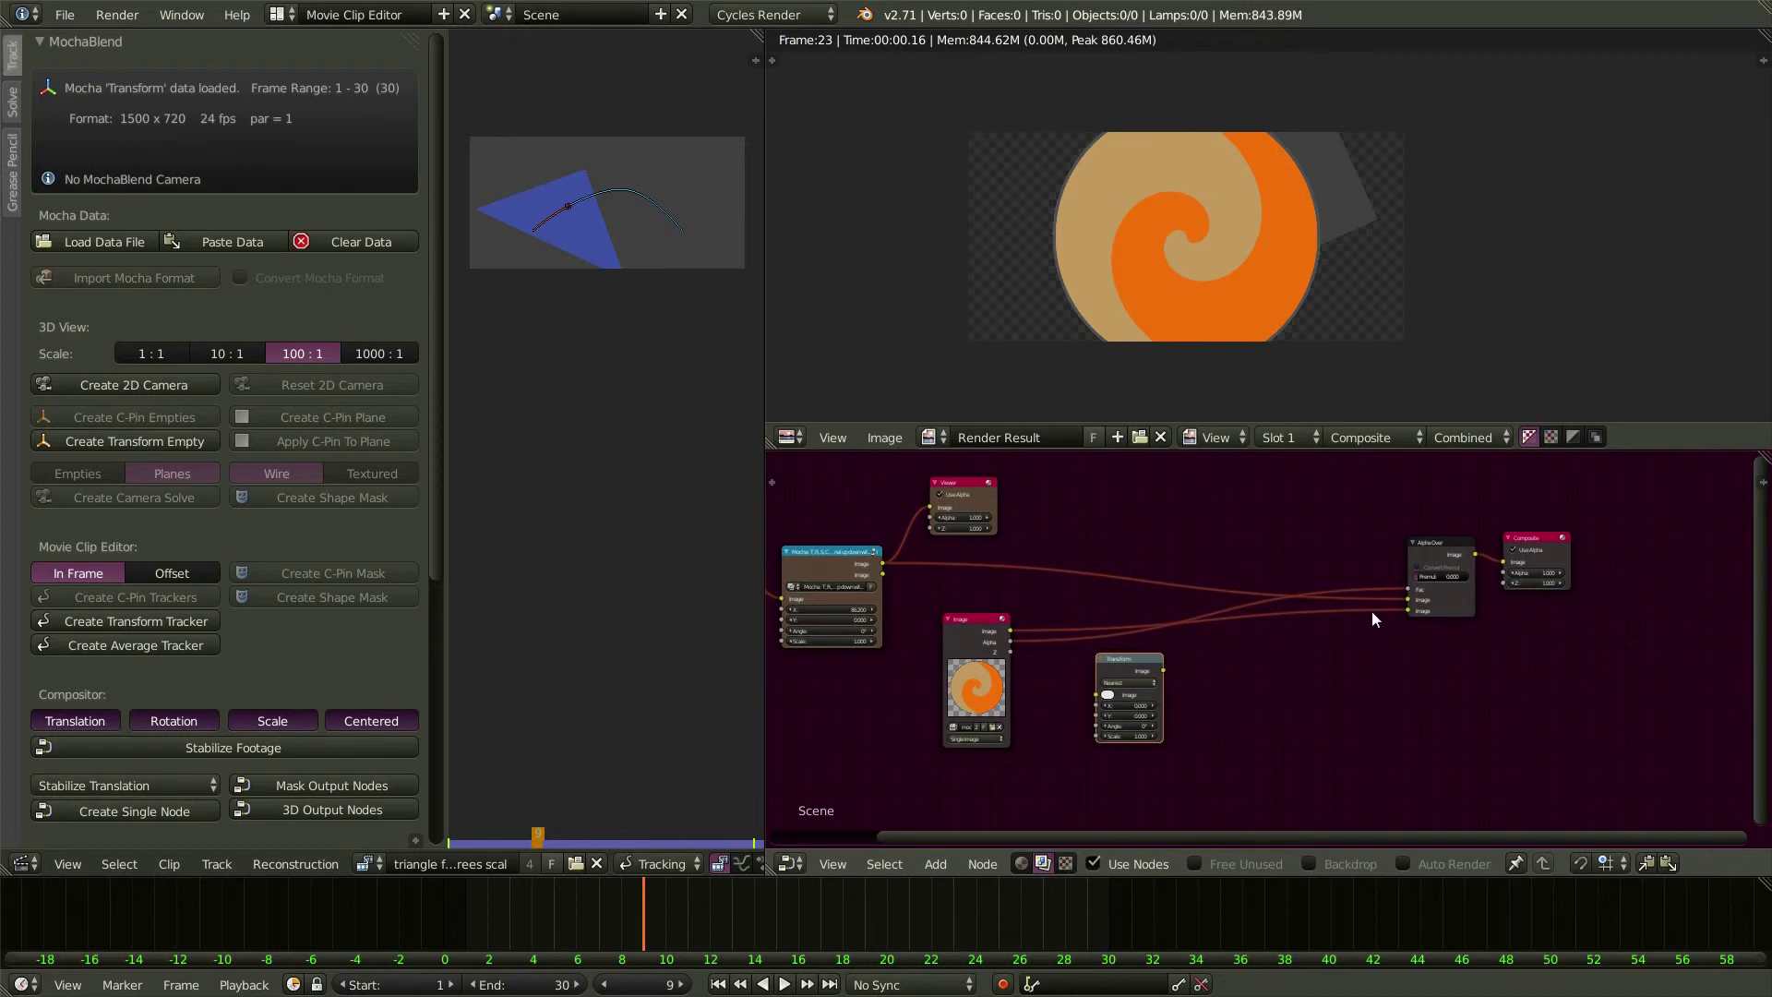
- Remove the logo's Alpha link from Alpha Over's Fac input and insert the Transform node into the logo's Image link
drag(1326, 613, 1170, 649)
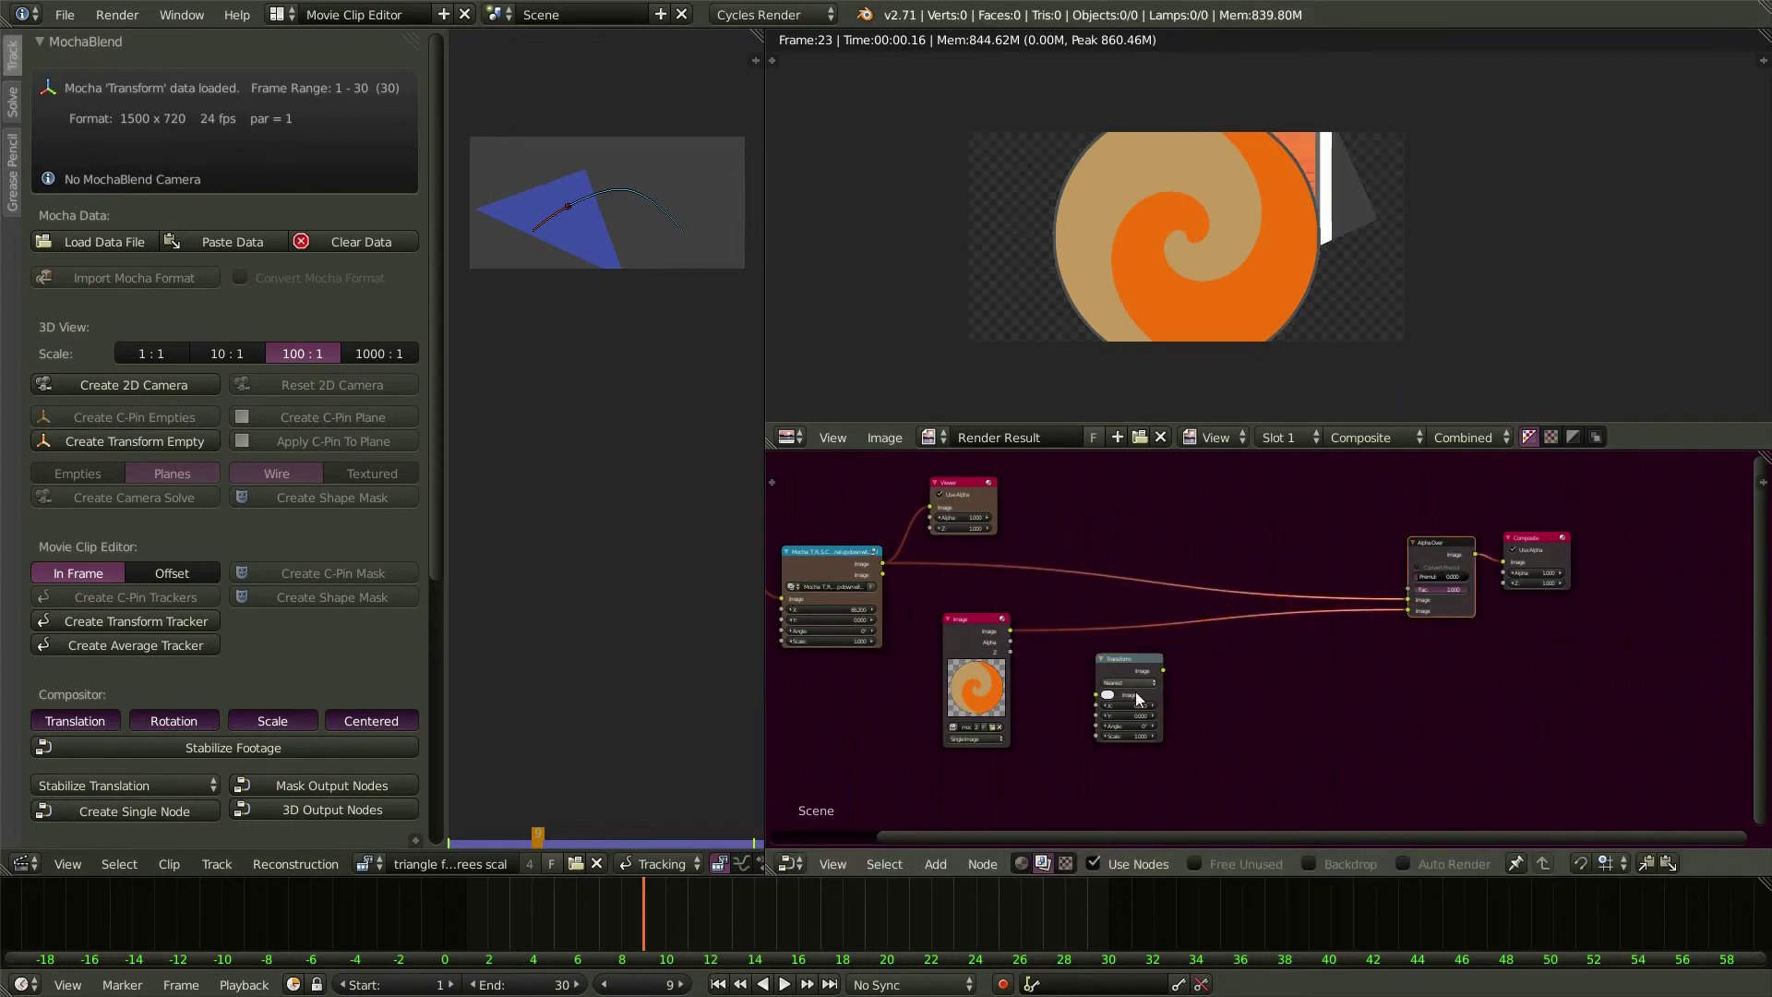
scroll(1211, 731, up, 1)
drag(1111, 656, 1117, 601)
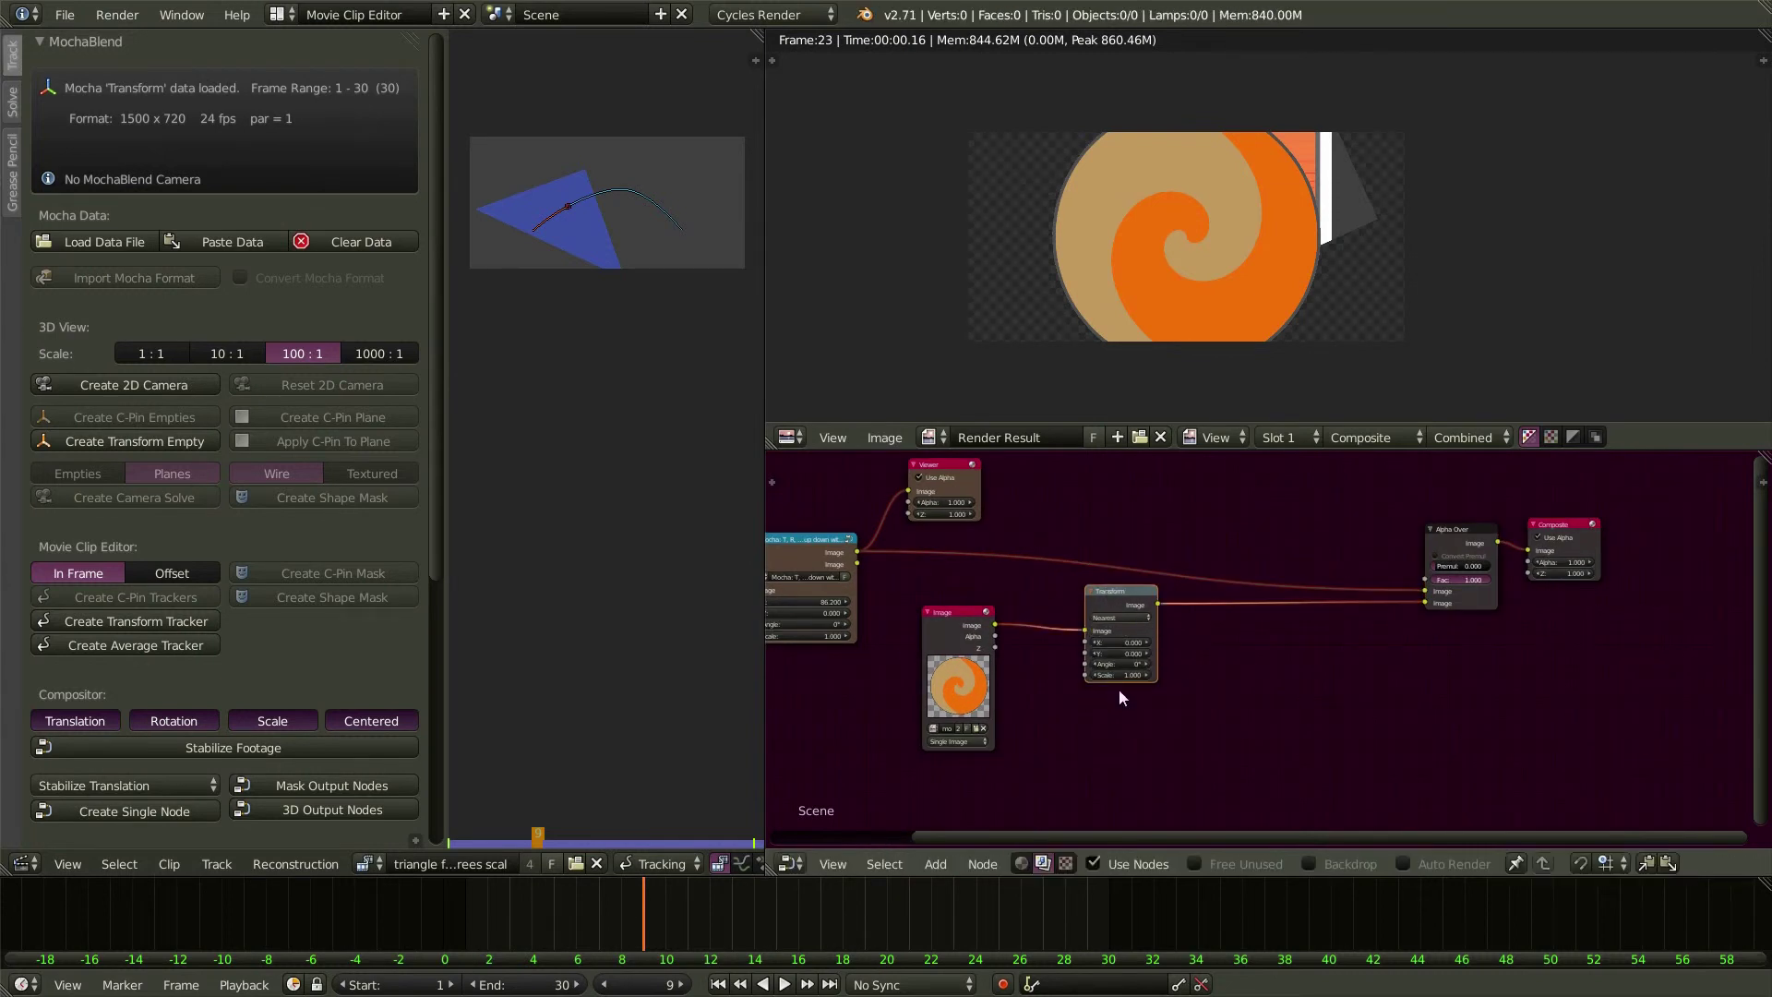
- Set the Transform node's Scale to 0.6 for the logo and enable Convert Premul on the Alpha Over node
scroll(1128, 681, up, 3)
mouse_move(1132, 672)
mouse_down()
mouse_move(1053, 673)
mouse_move(1128, 670)
mouse_up()
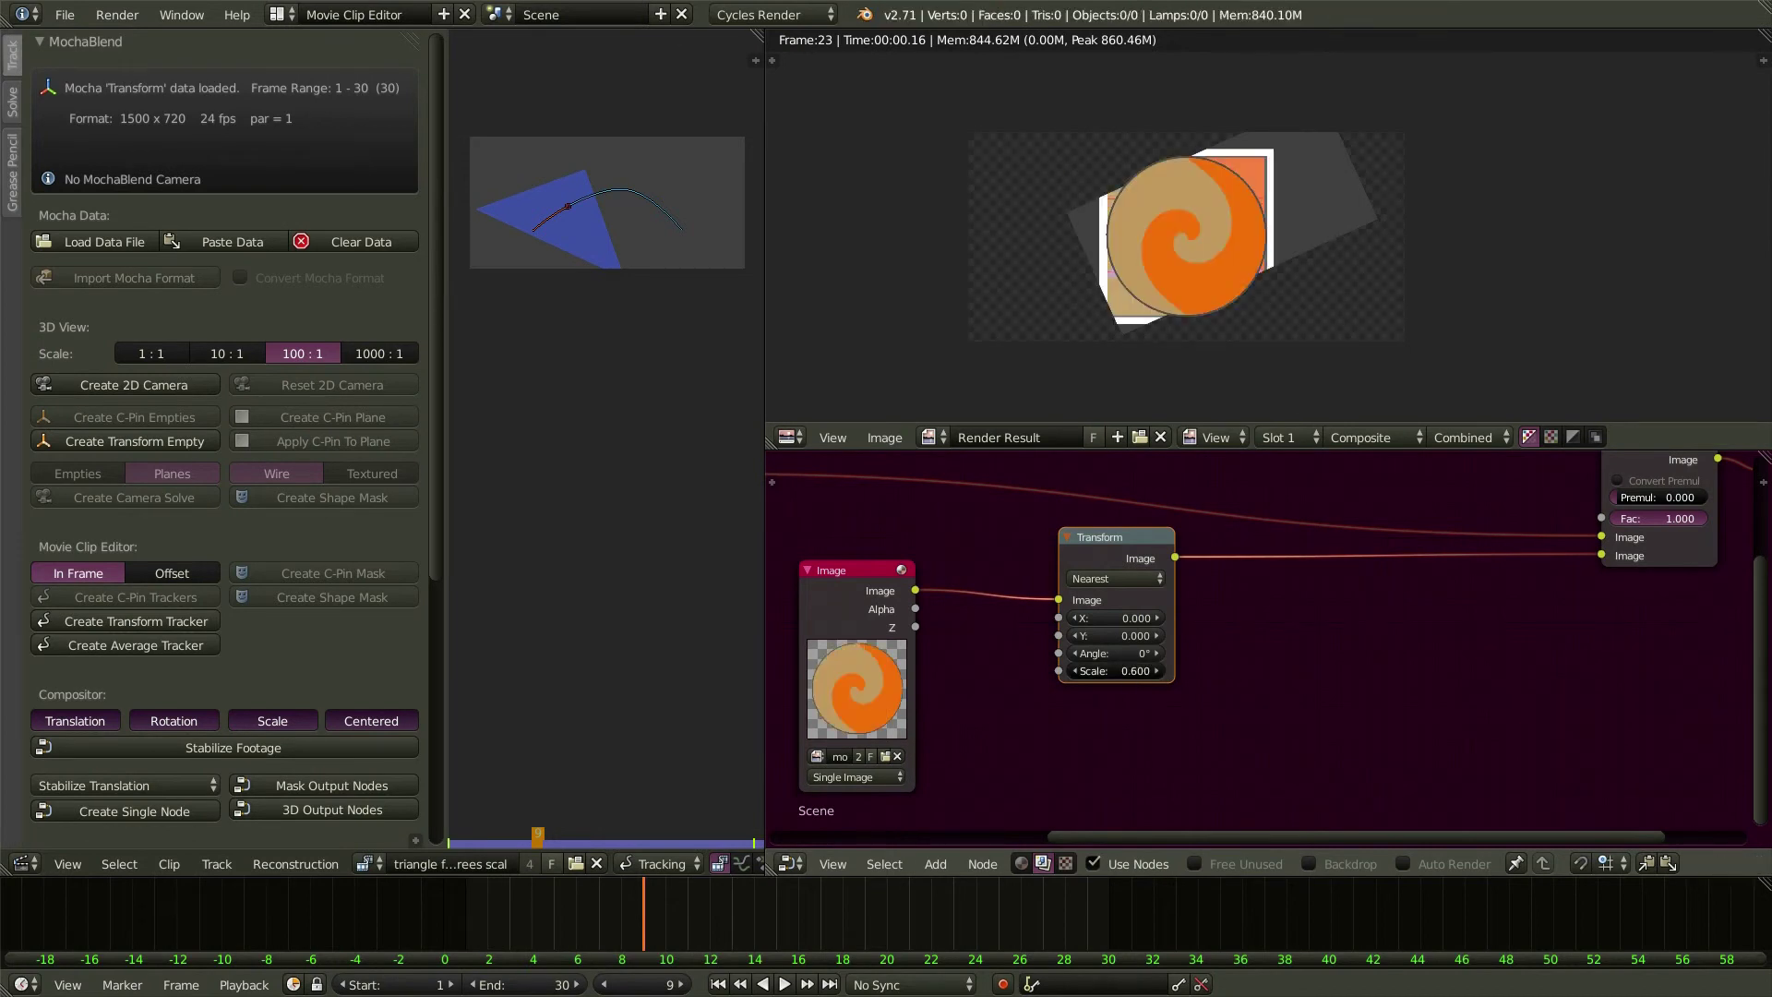
drag(1109, 536, 1110, 552)
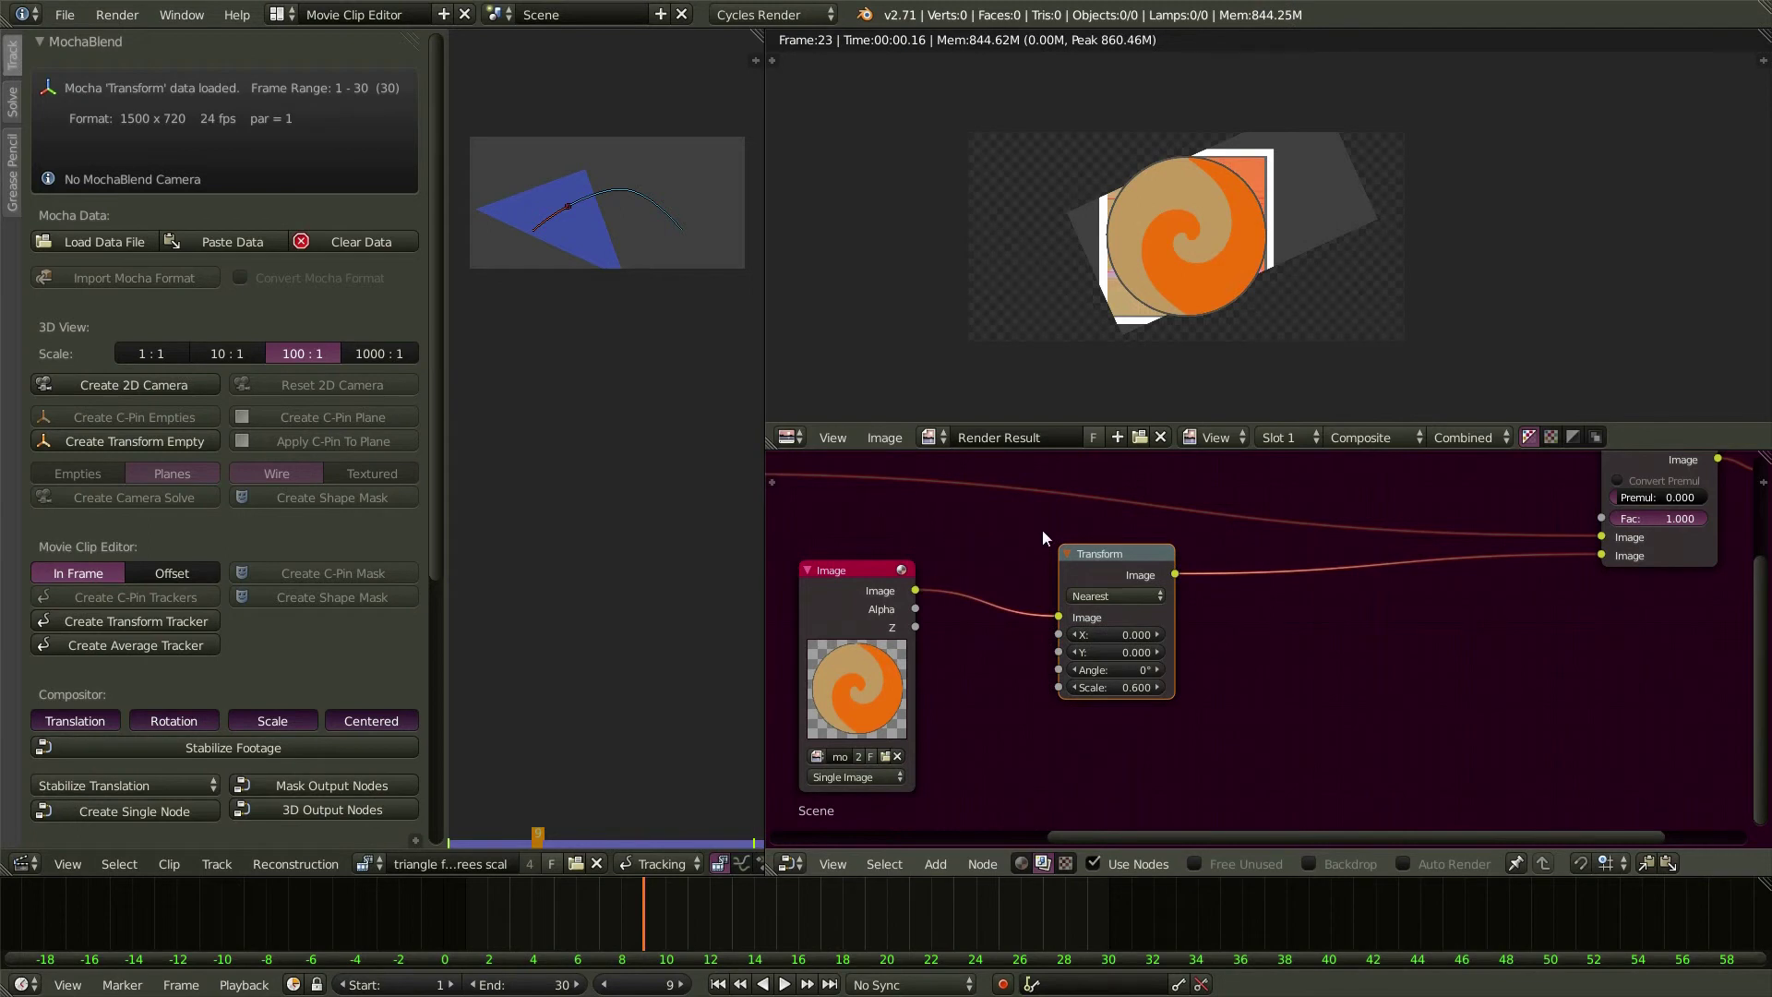
click(1618, 480)
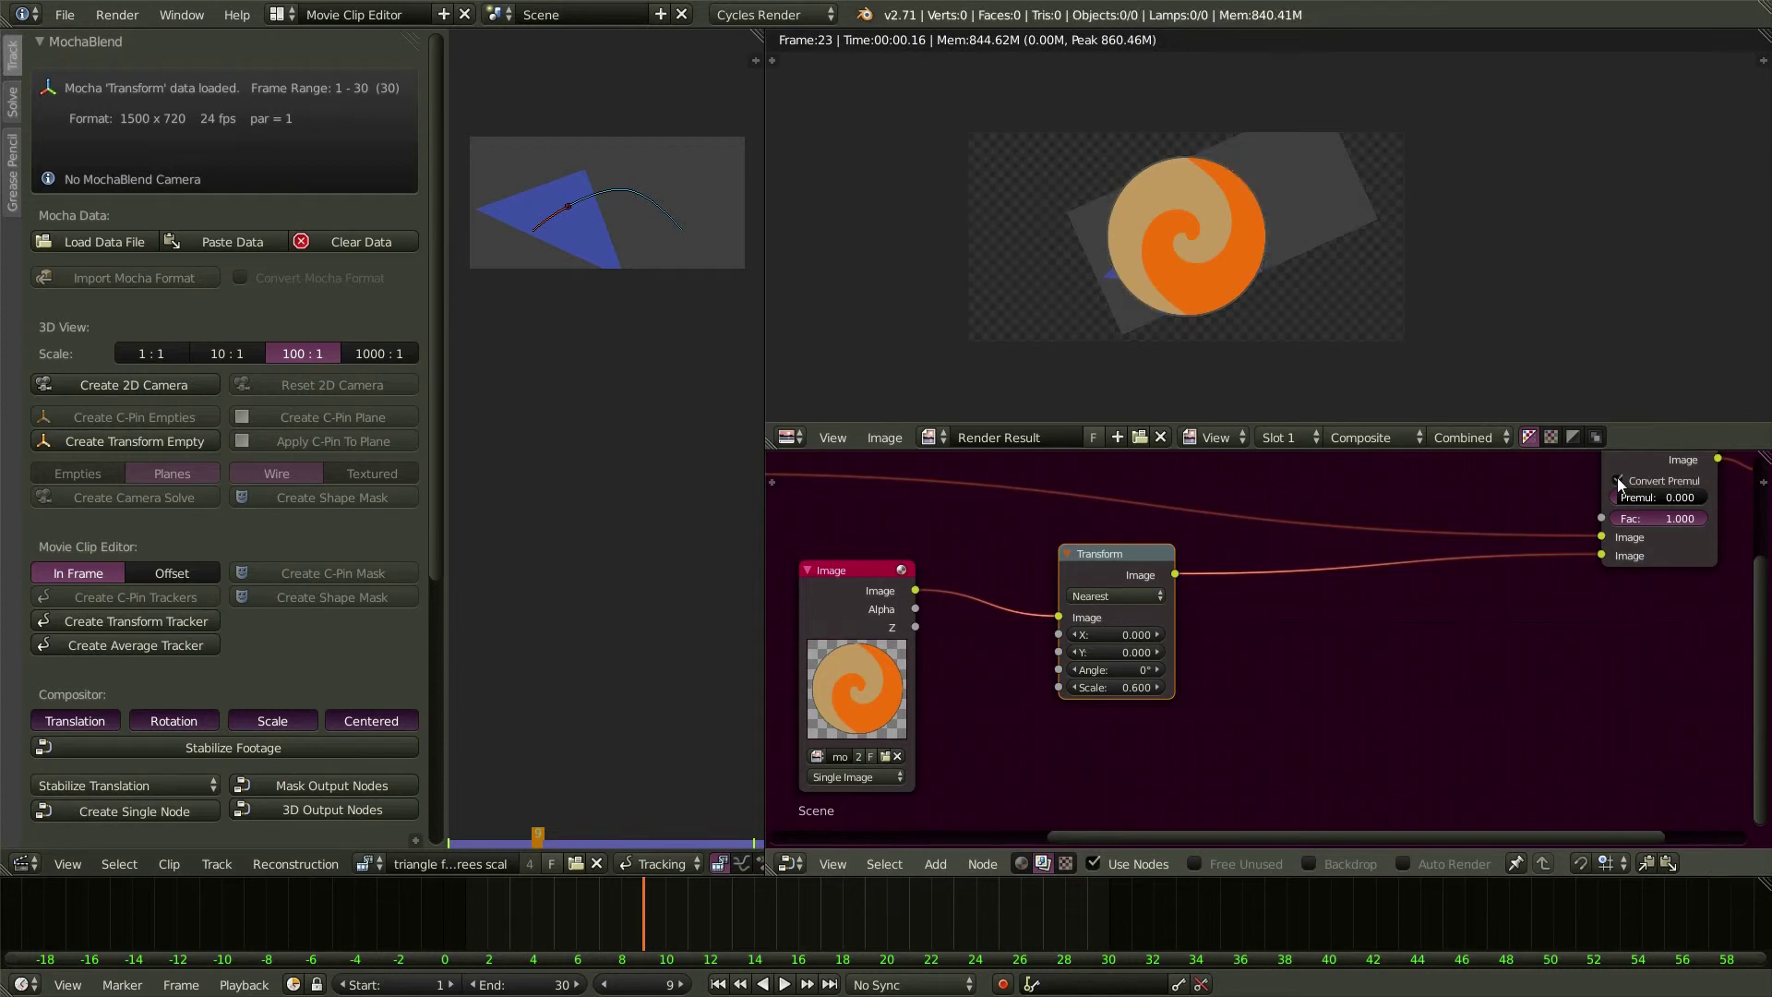
scroll(1124, 663, up, 3)
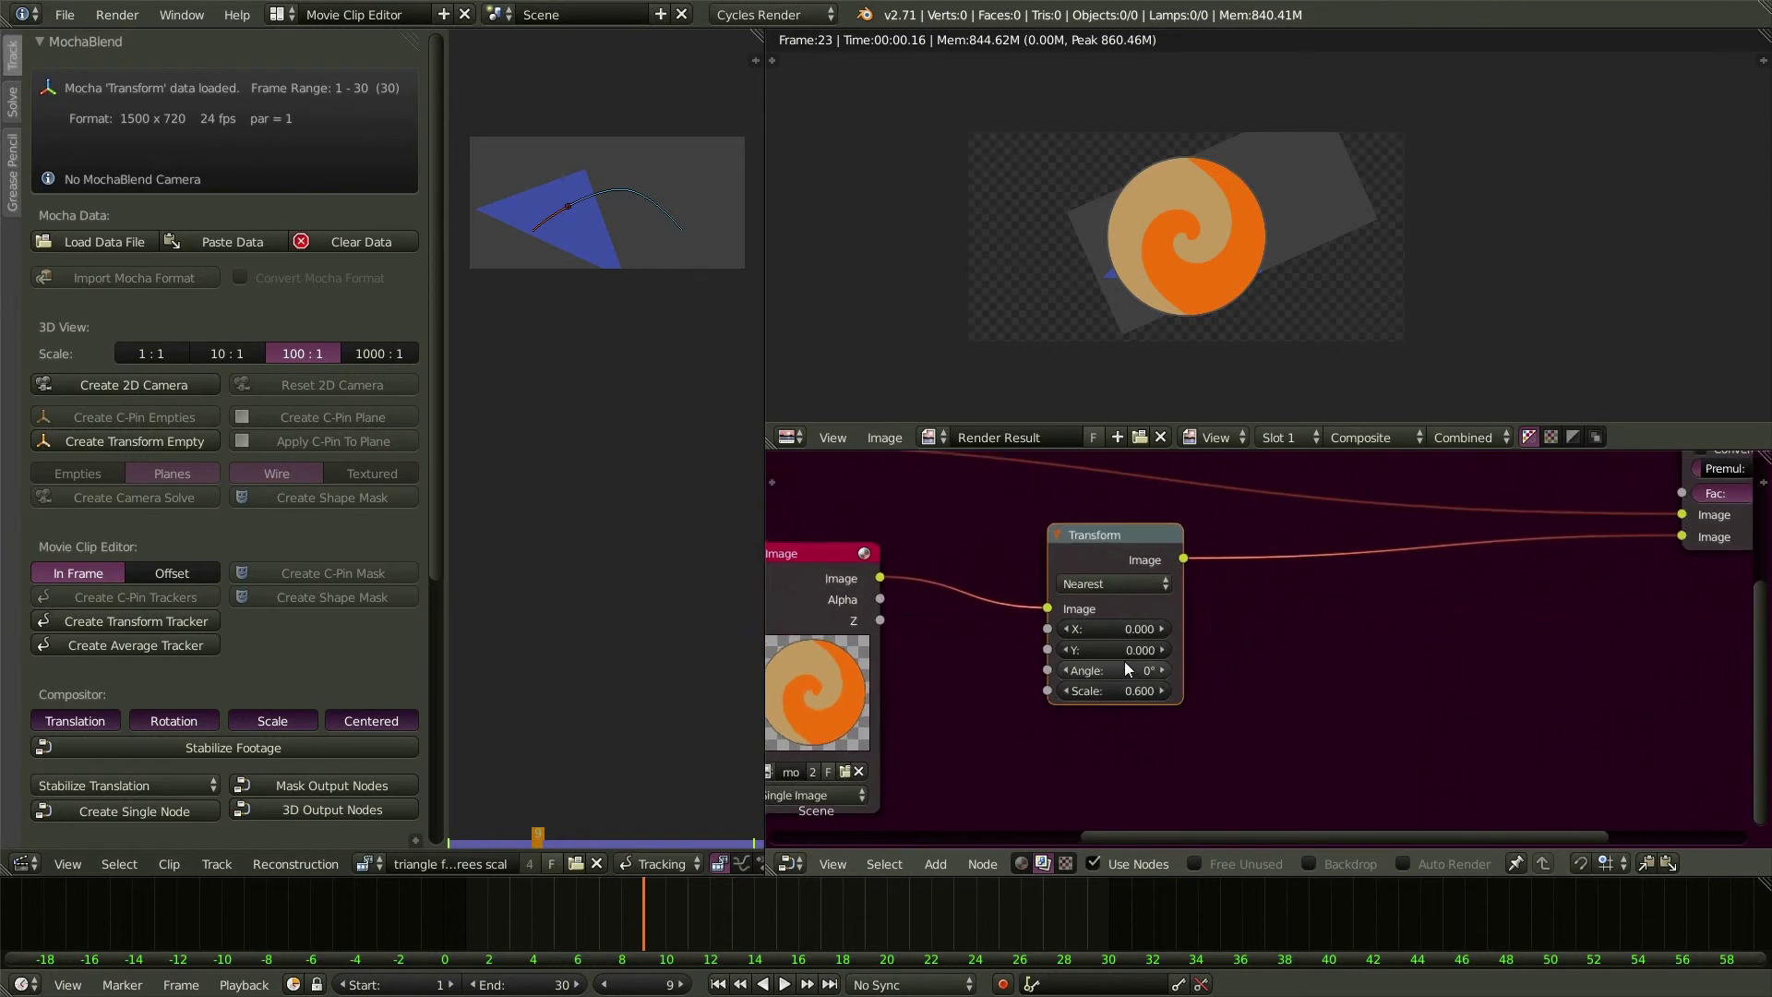
- Set the logo Transform node's Scale to 0.2 and its Y offset to -27 so the logo sits inside the triangle
mouse_move(1128, 703)
mouse_down()
mouse_move(1061, 703)
mouse_move(1106, 703)
mouse_up()
click(1050, 700)
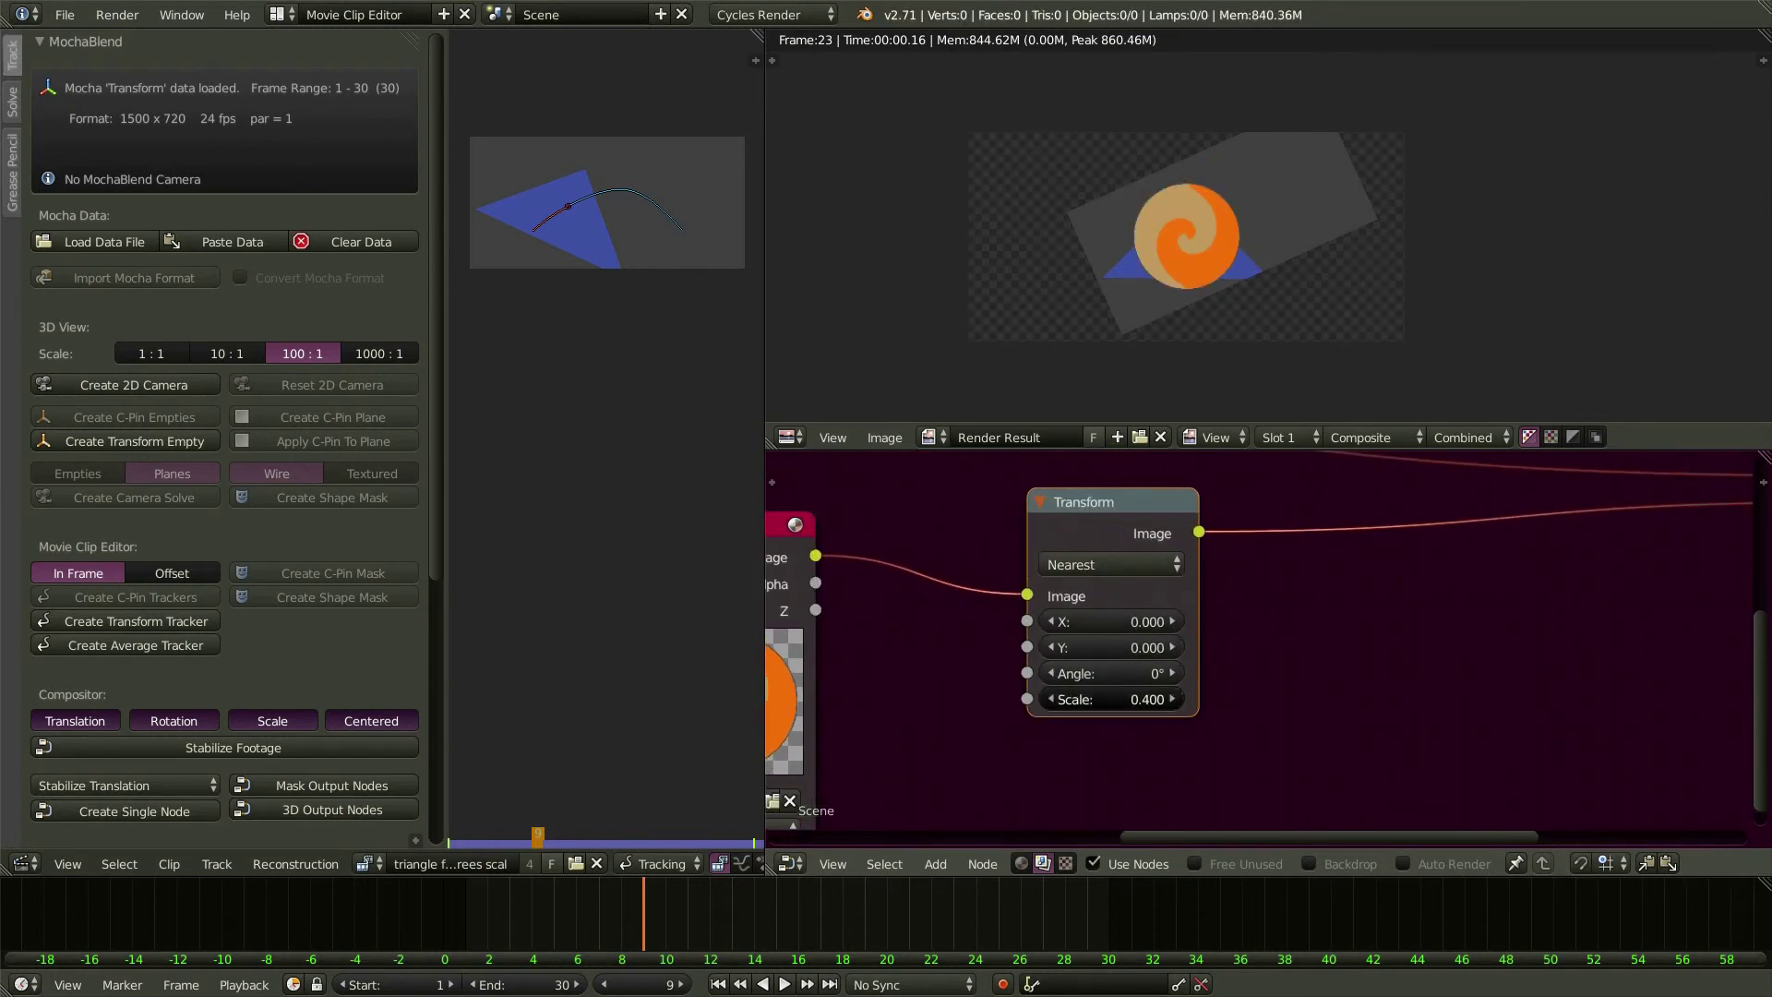
click(1050, 700)
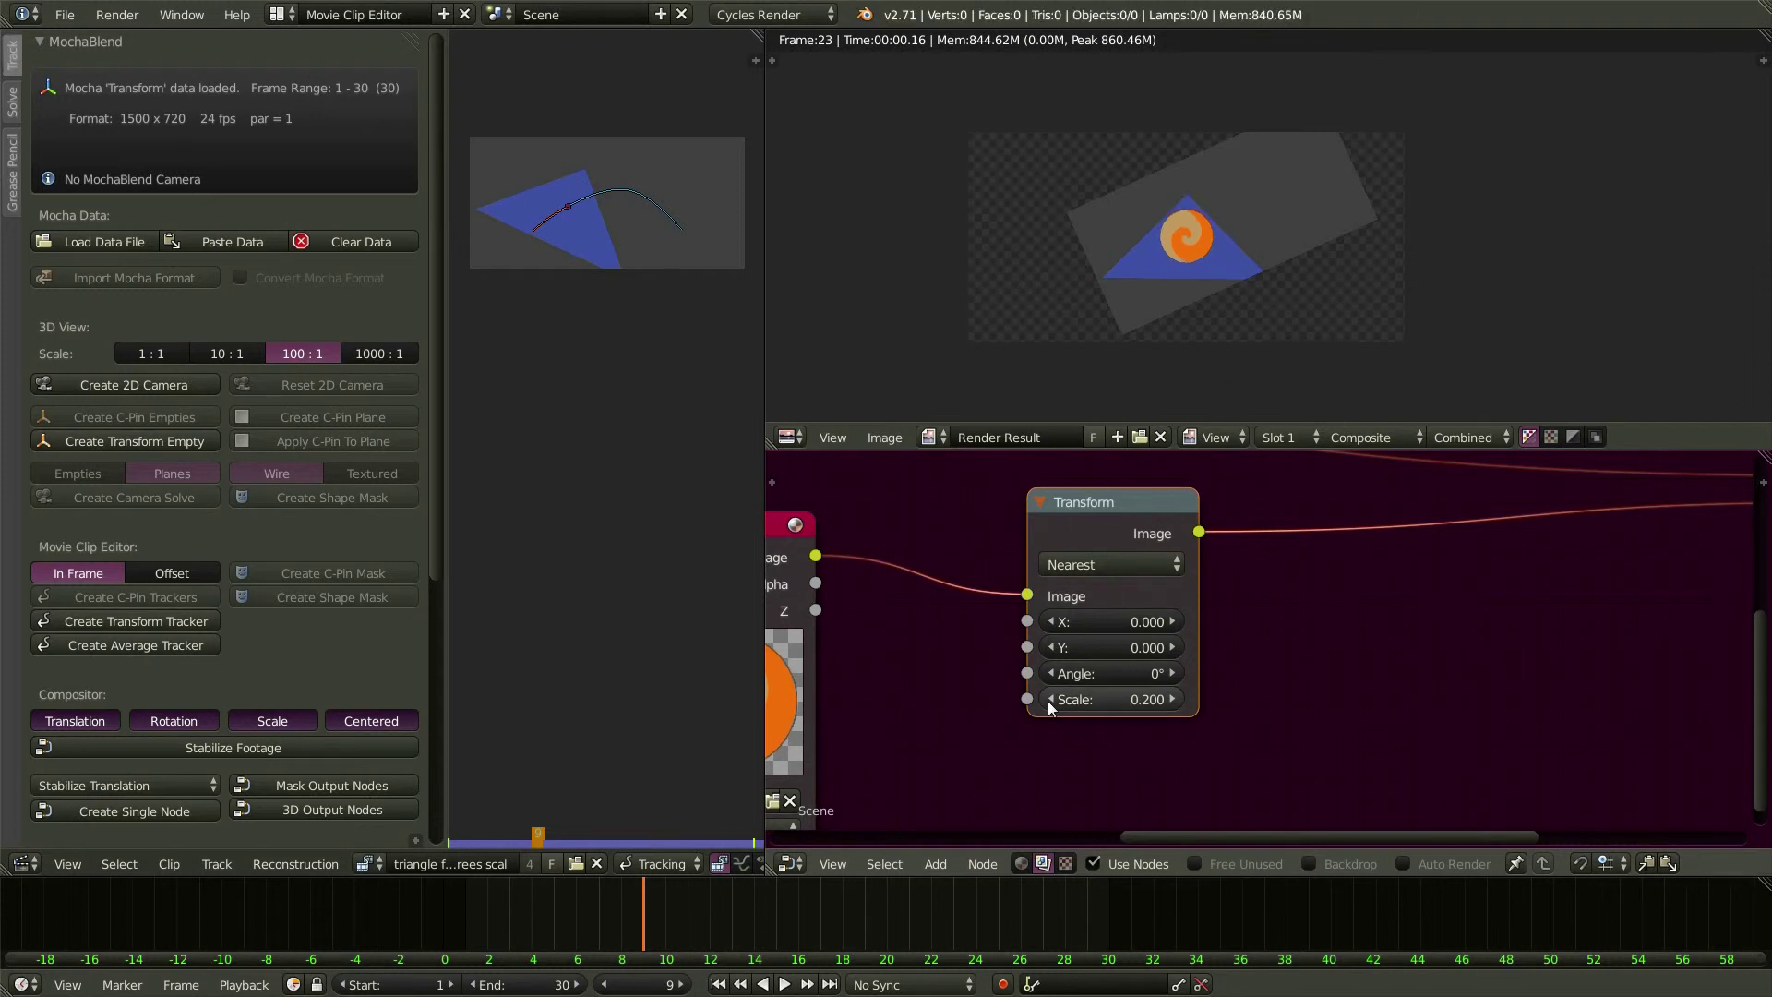
click(1172, 648)
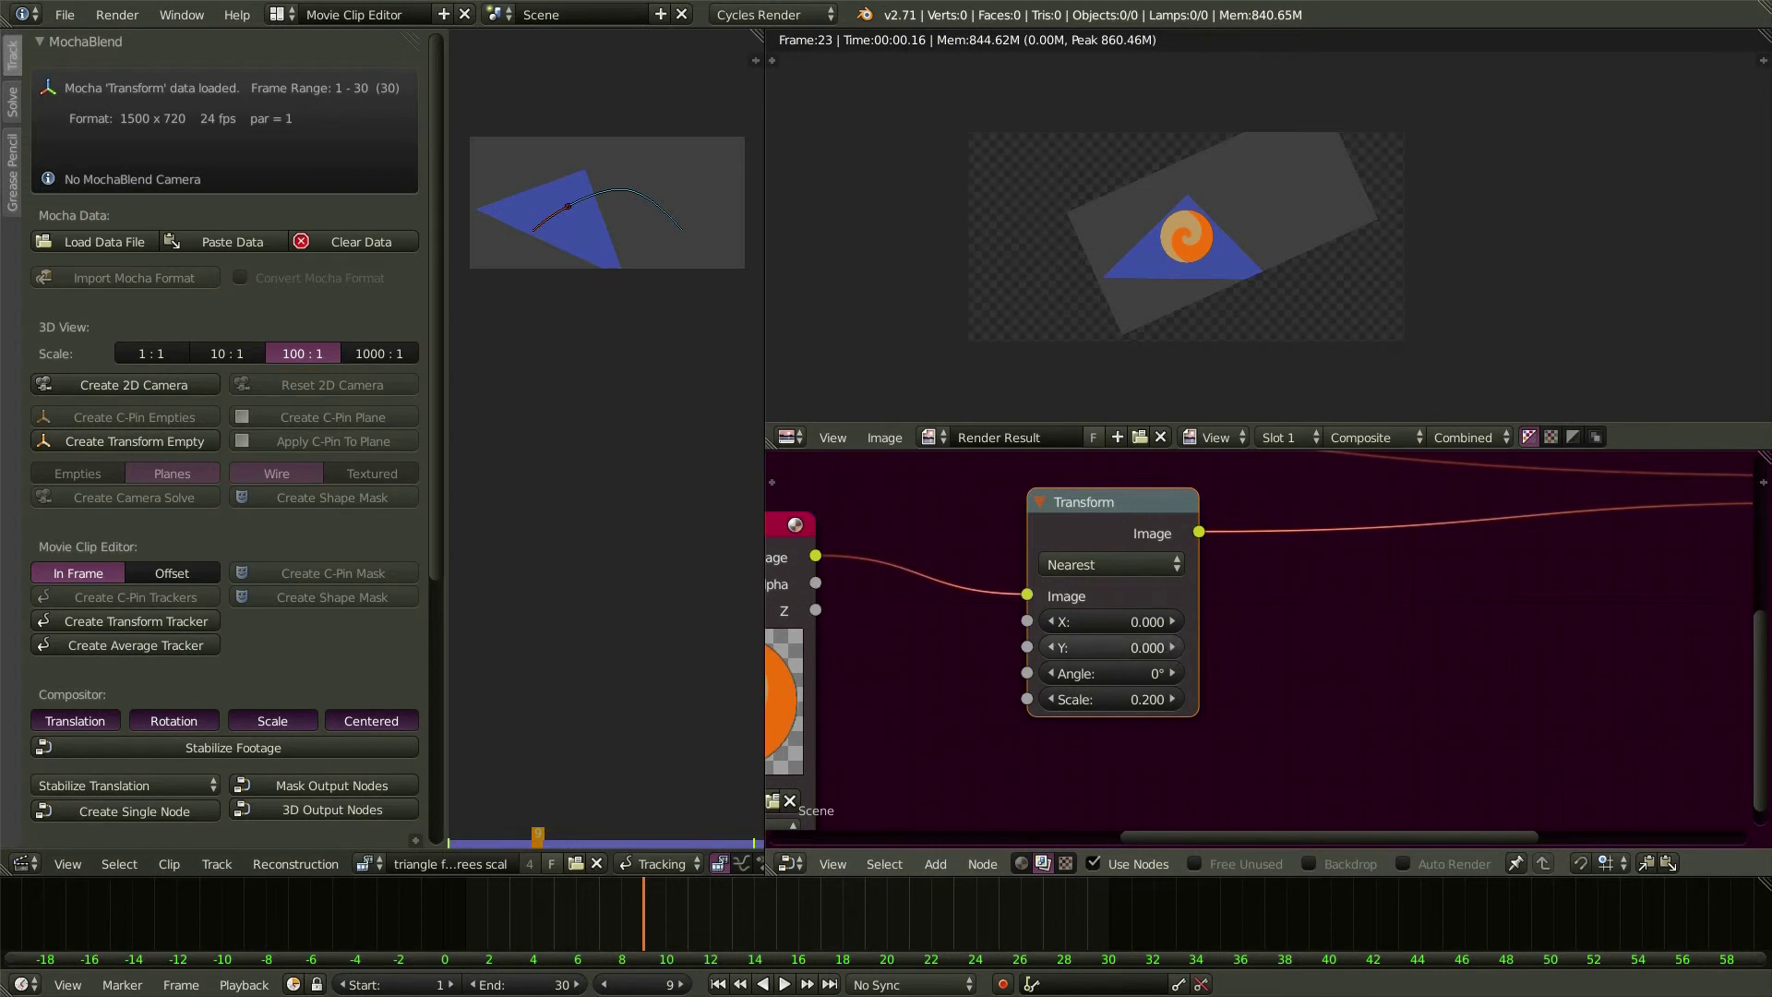
click(1172, 648)
click(1173, 648)
click(1172, 648)
drag(1170, 647, 919, 648)
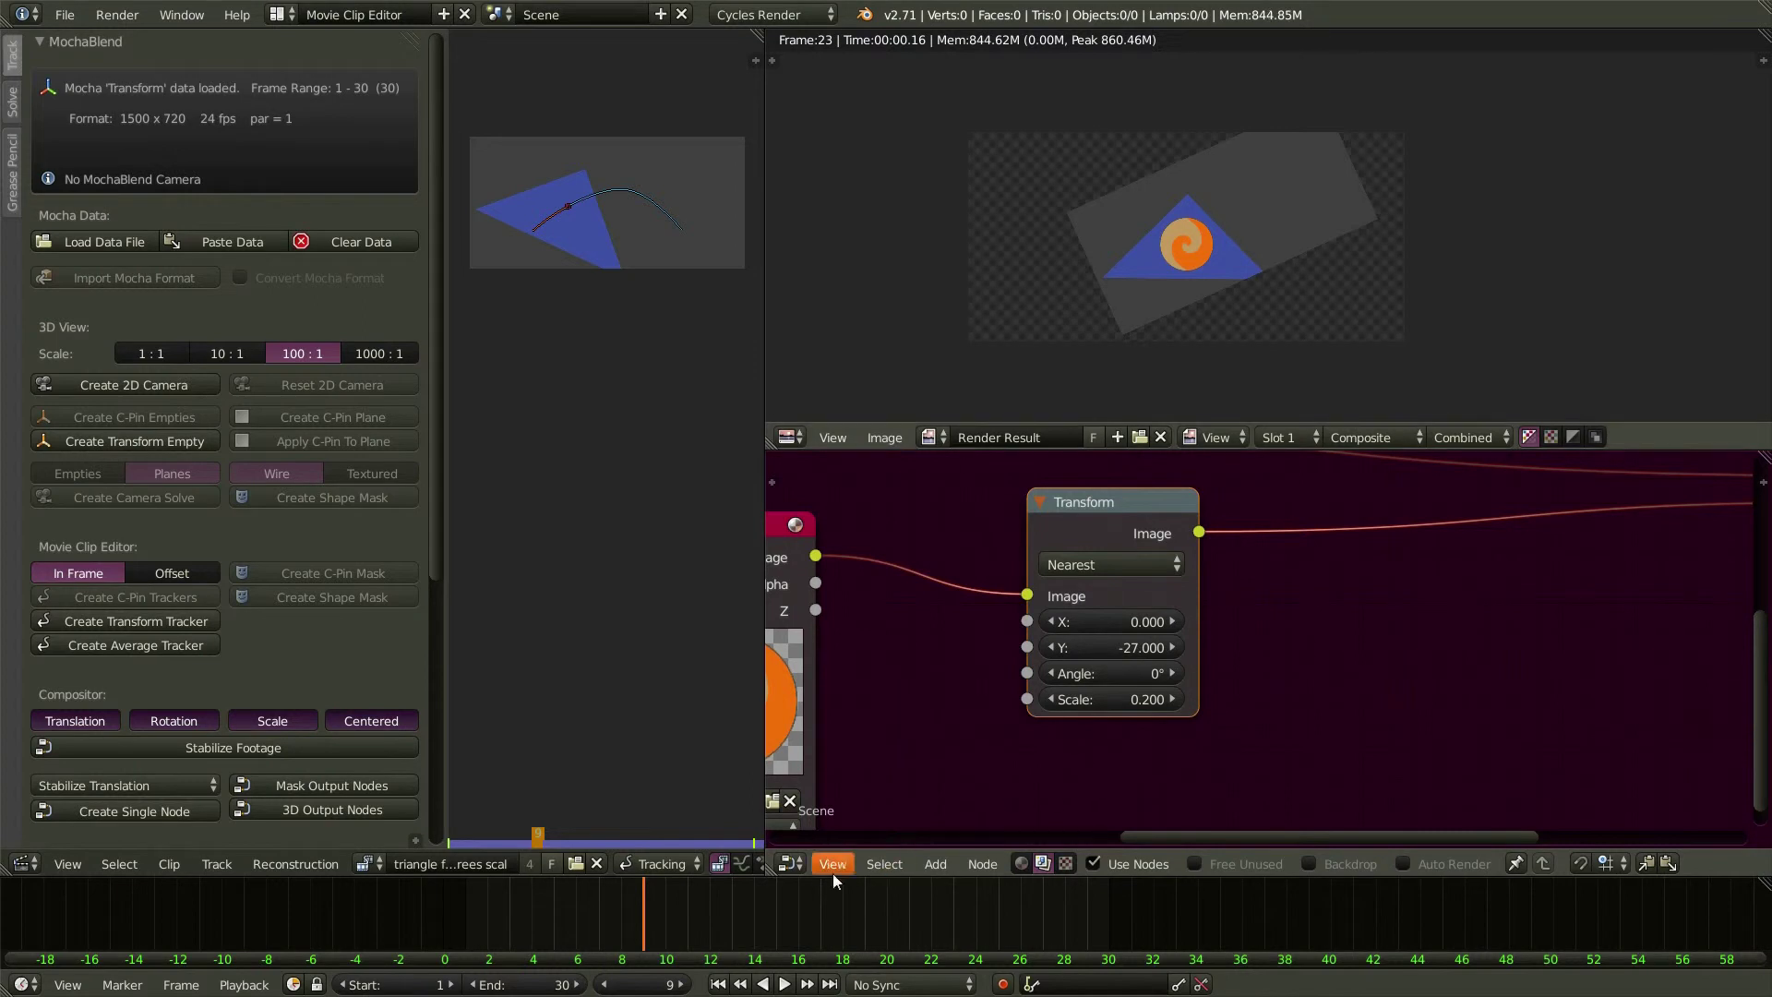
- Scrub the timeline to frame 10 to check how the logo sits on the stabilized triangle
click(659, 911)
click(678, 911)
mouse_move(690, 911)
mouse_down()
mouse_move(774, 912)
mouse_move(657, 907)
mouse_up()
- Create a single MochaBlend compositor node of the Un-Stabilize All type
scroll(965, 651, down, 6)
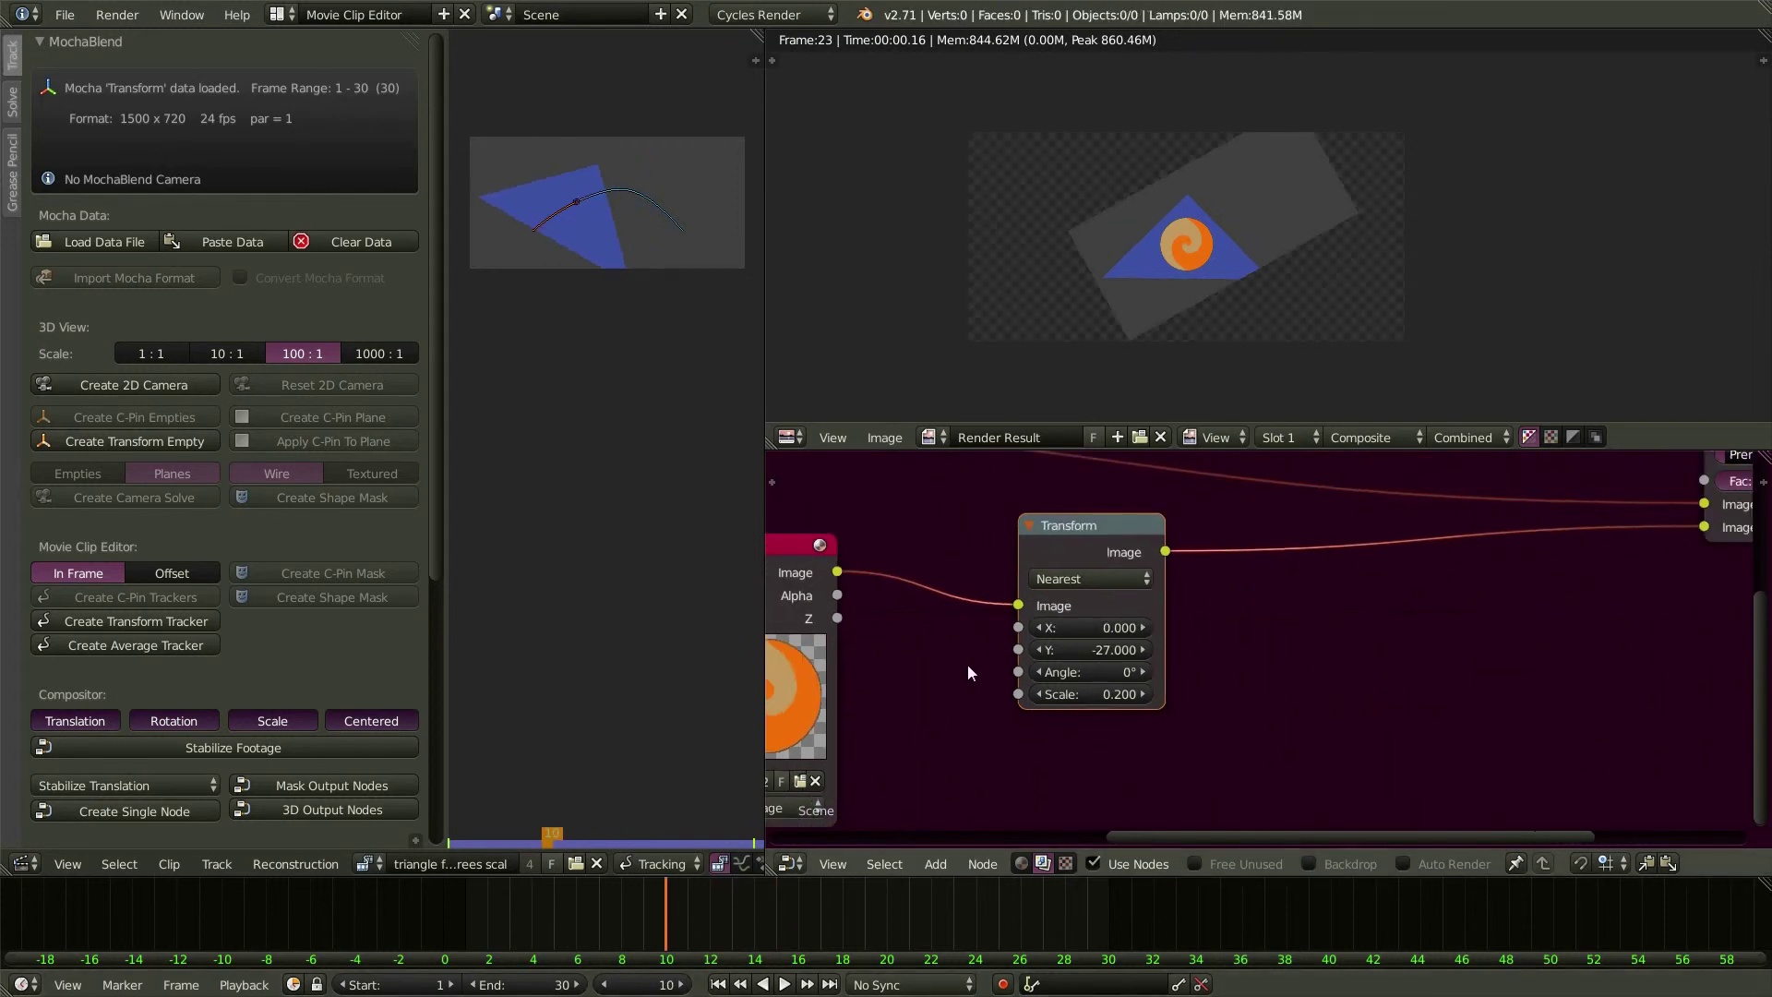
scroll(1128, 662, down, 2)
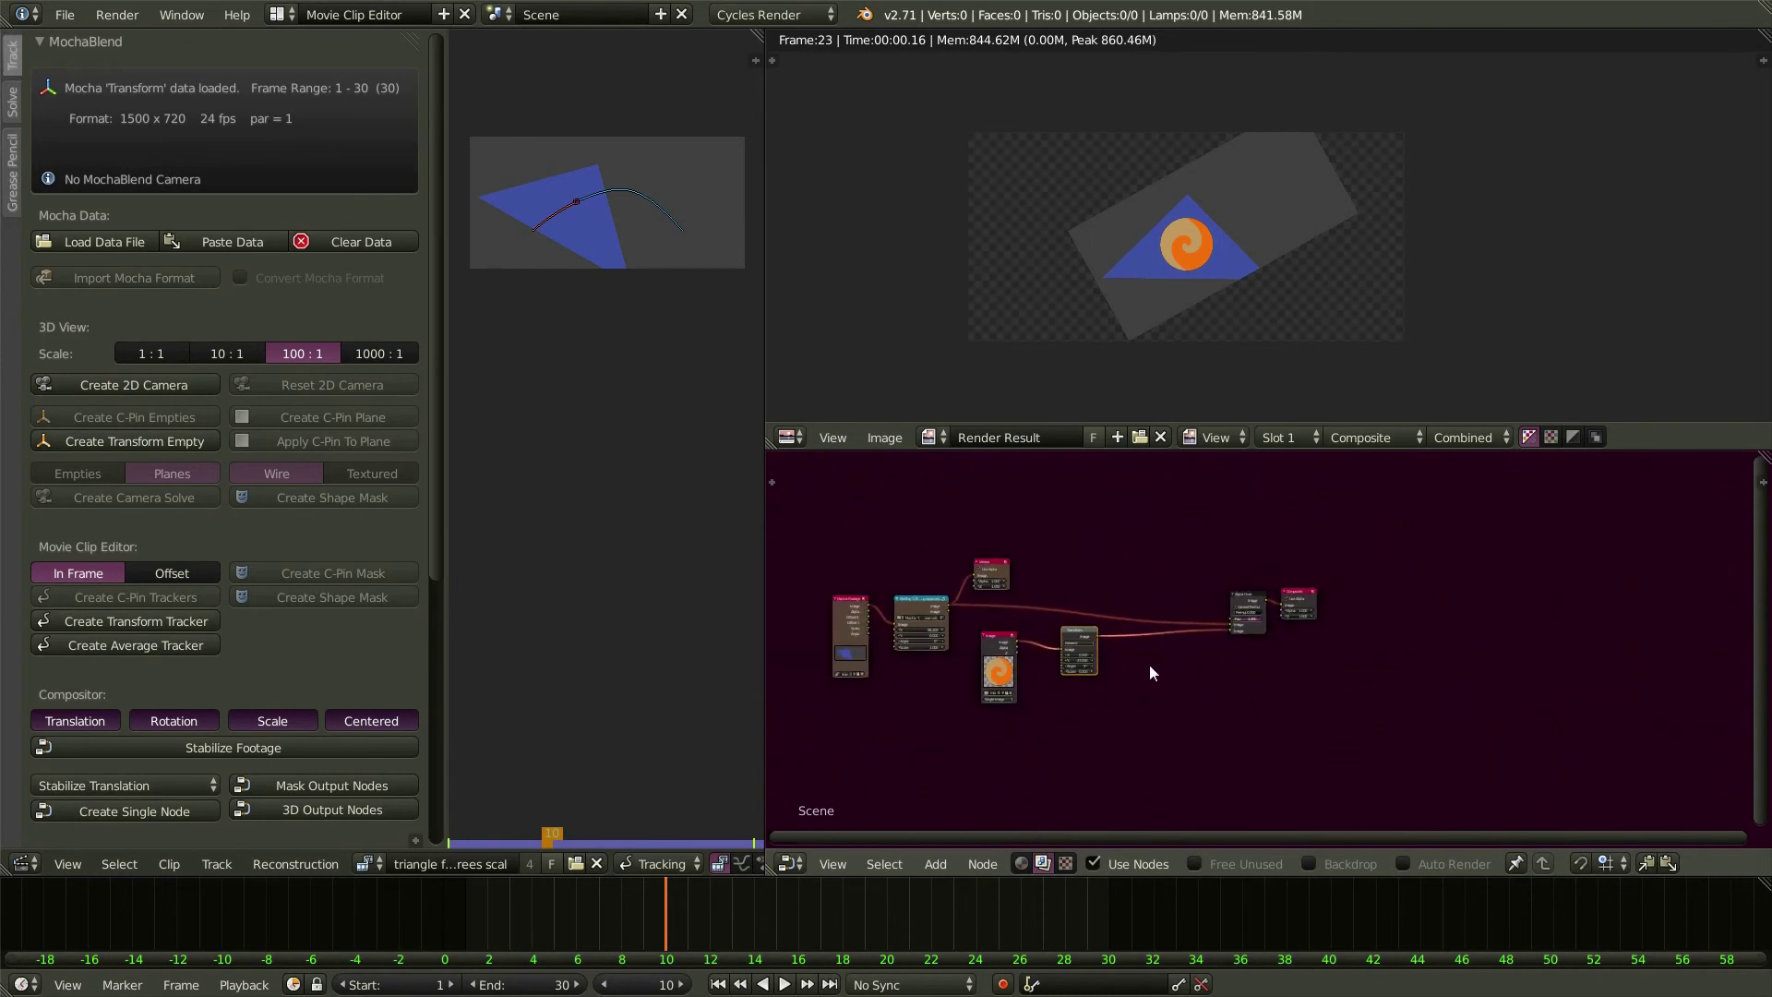
middle_drag(1040, 745, 1043, 784)
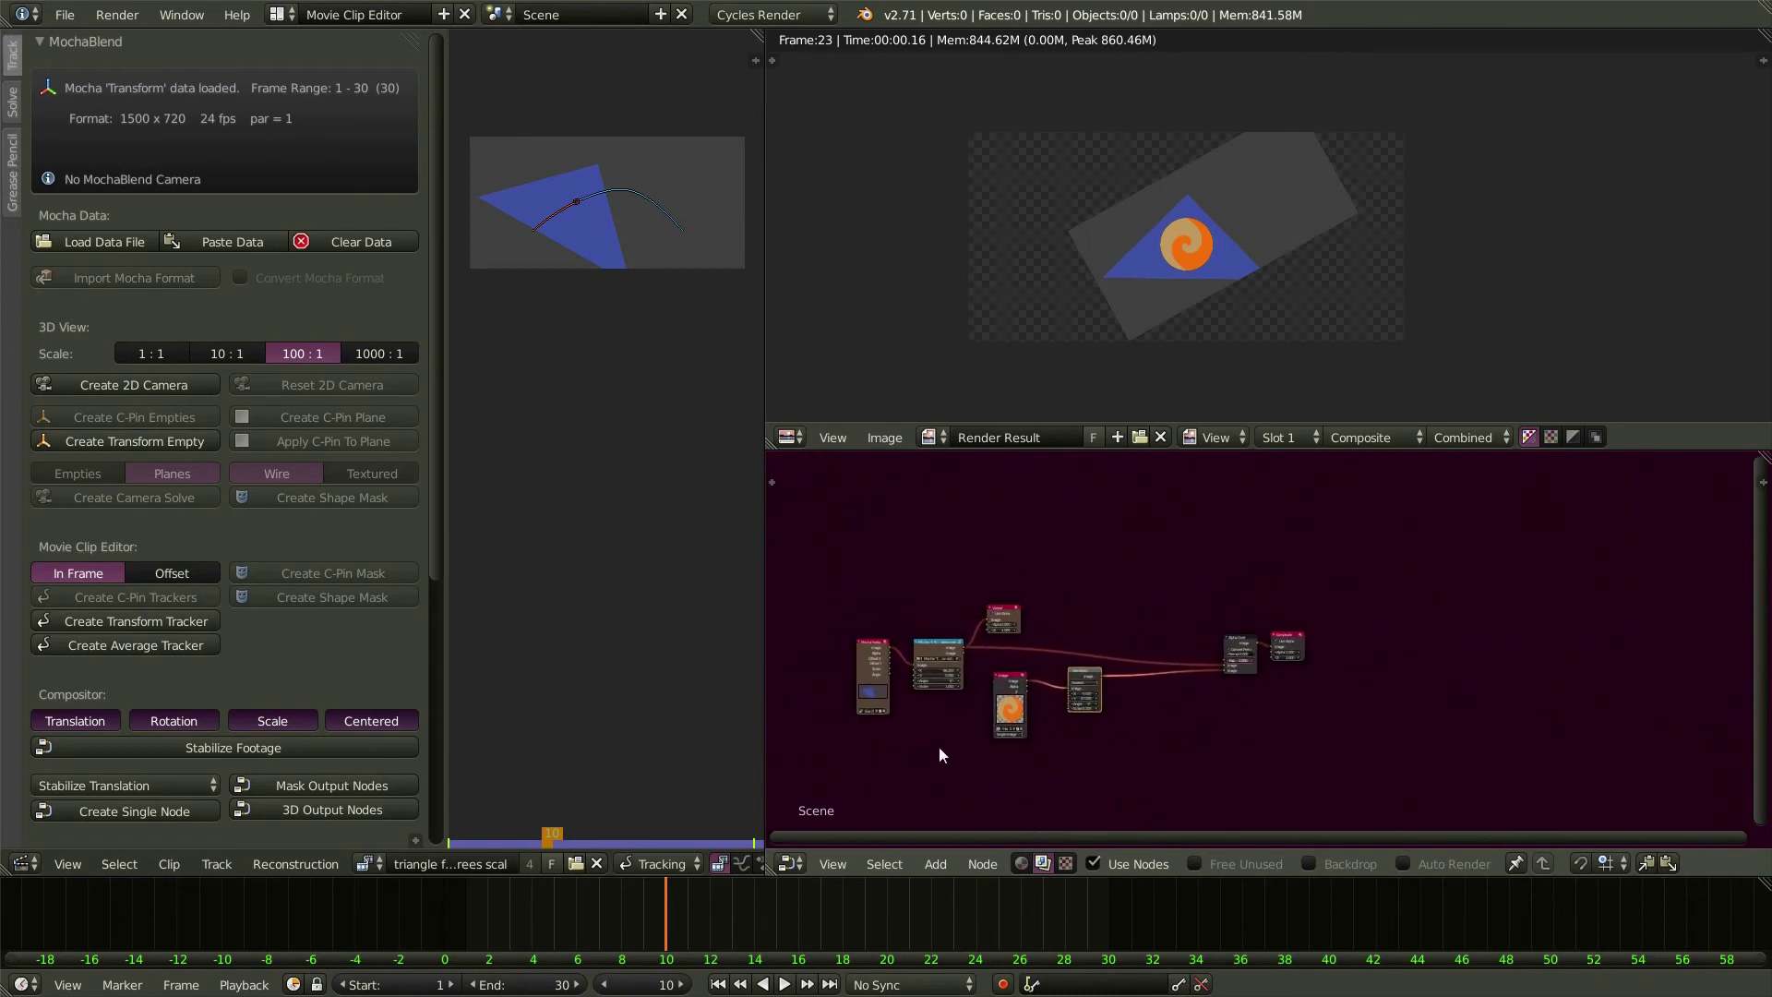
scroll(949, 748, up, 2)
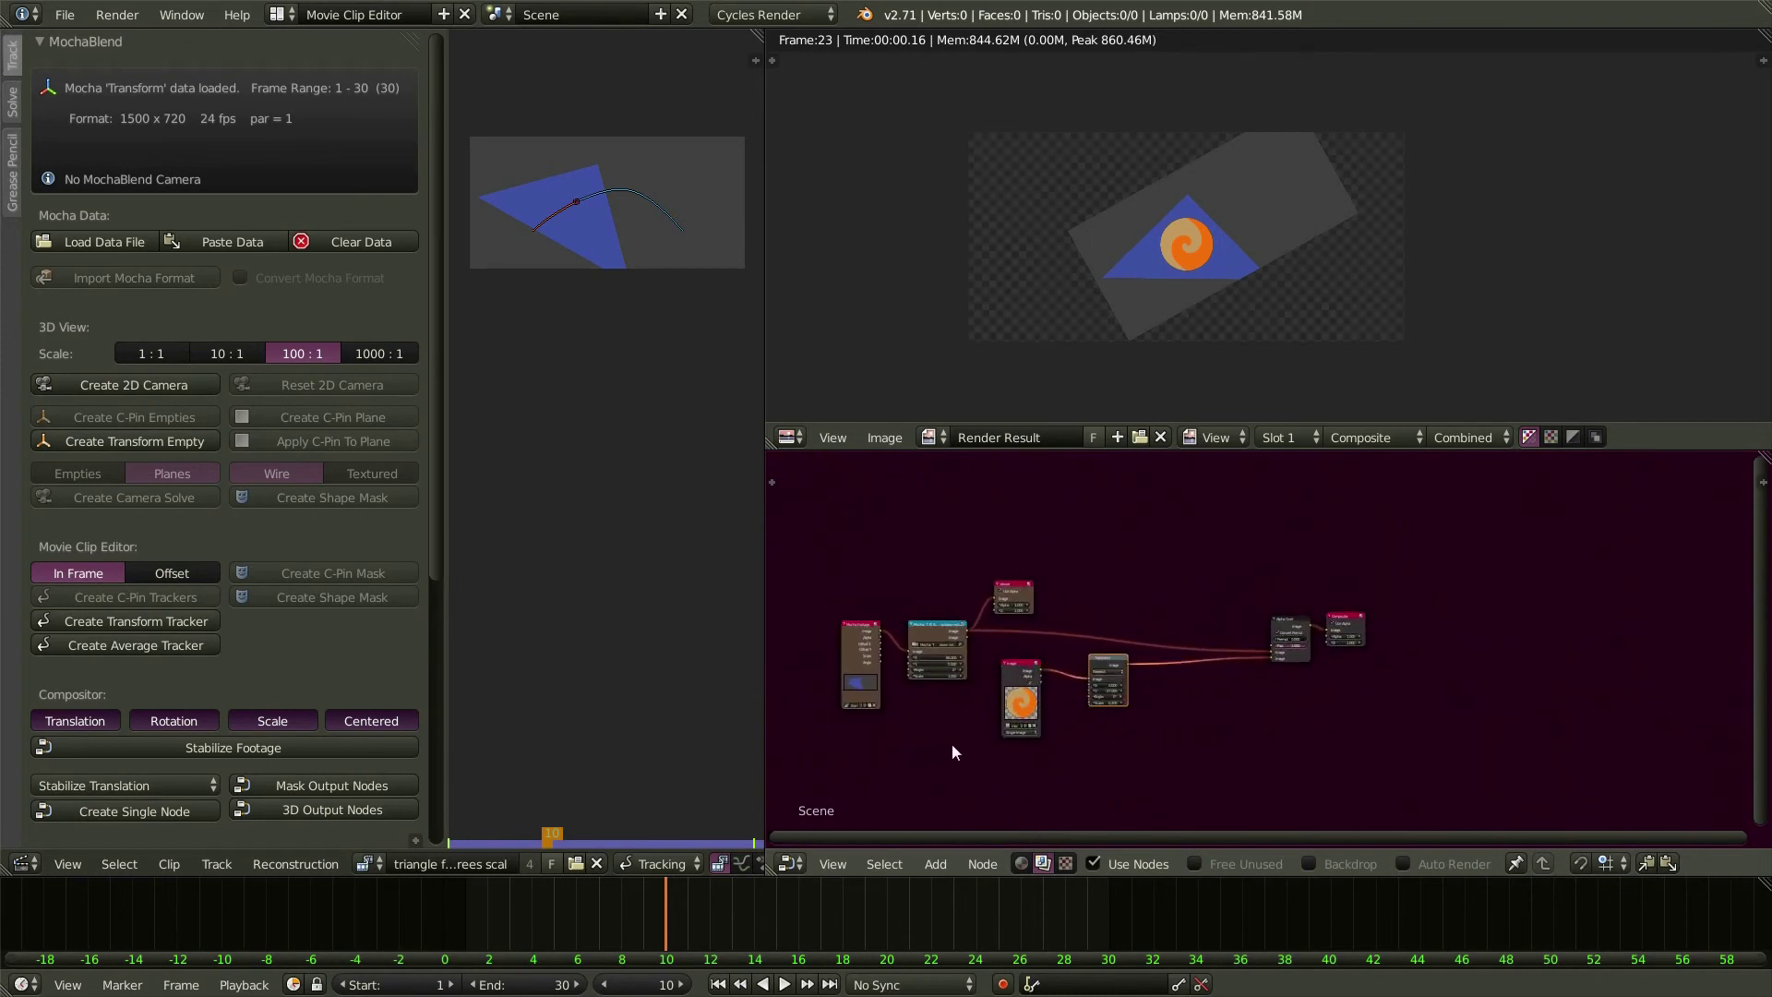
click(106, 781)
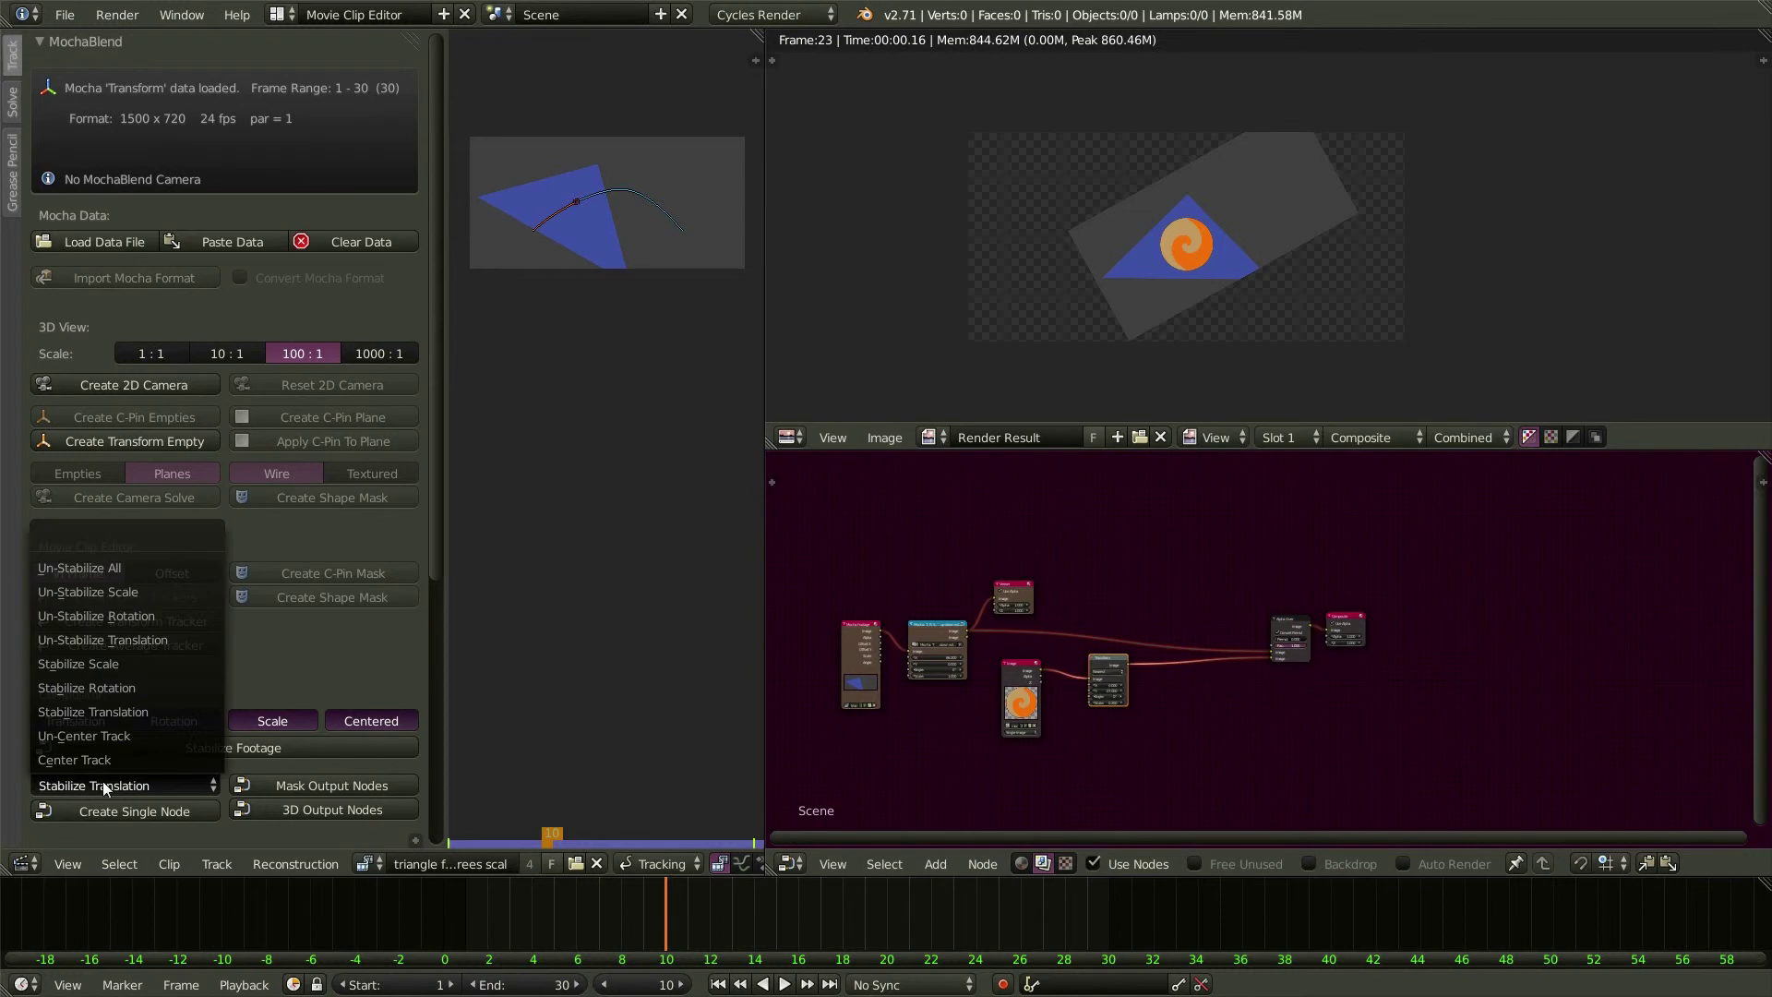
click(110, 568)
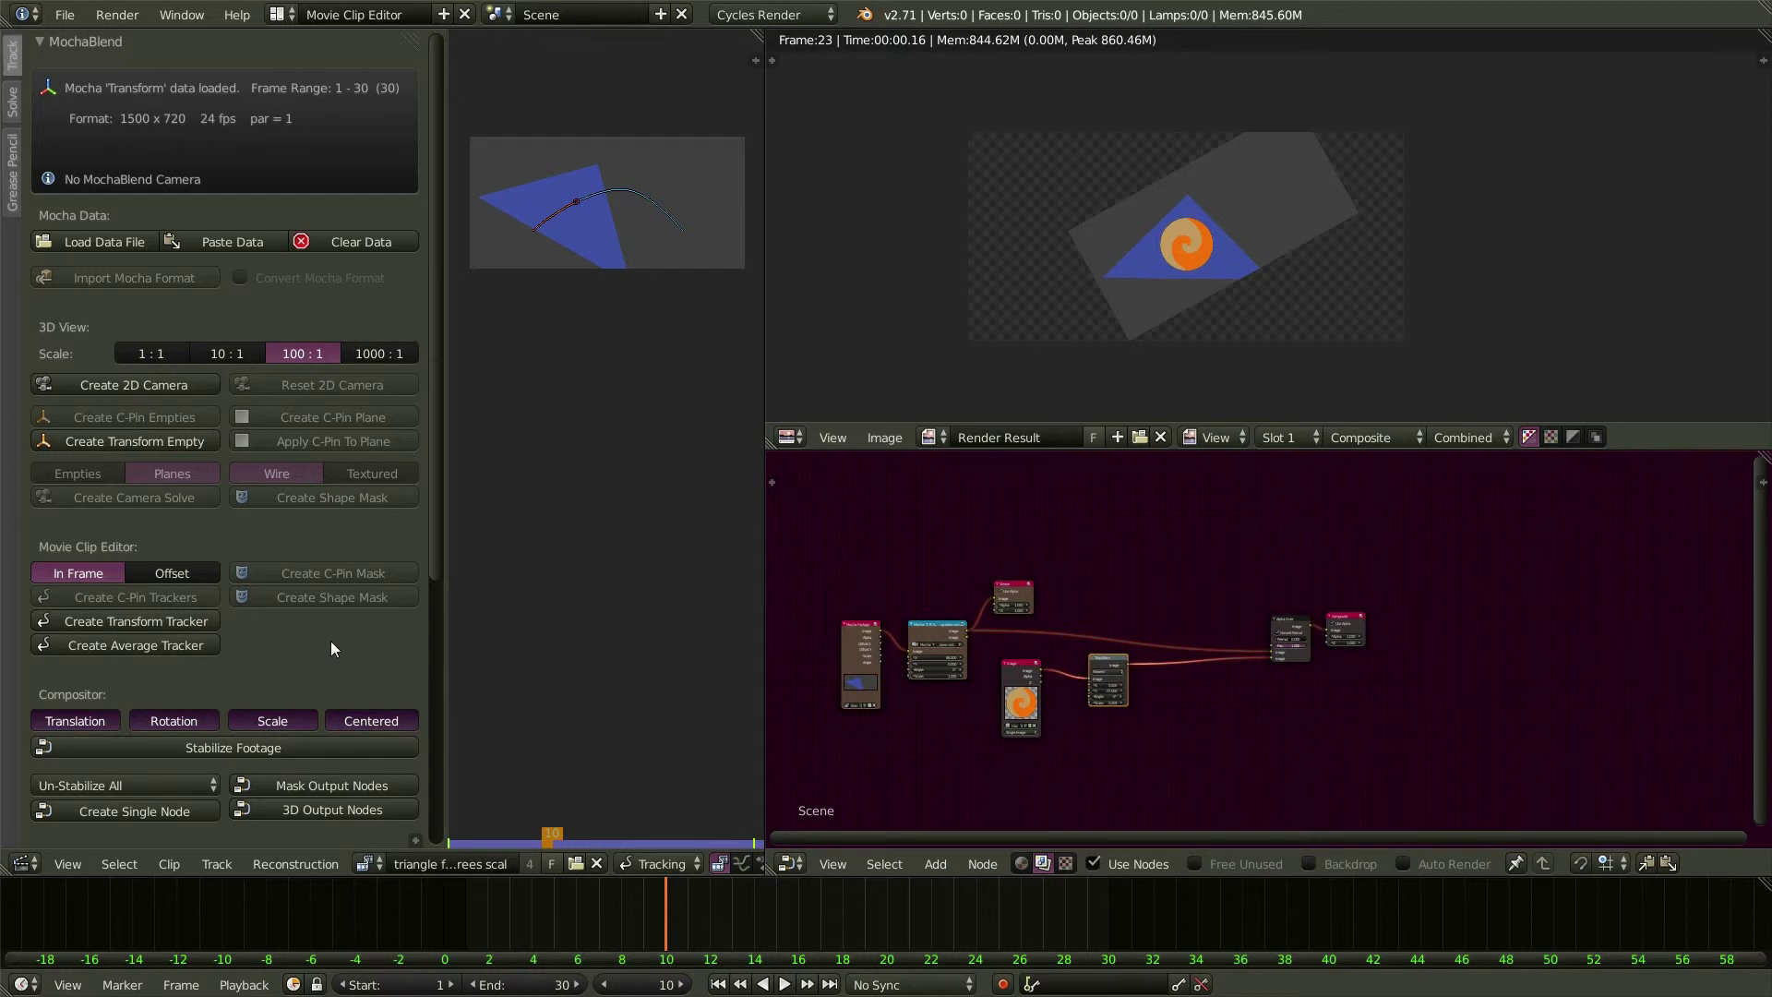
click(130, 810)
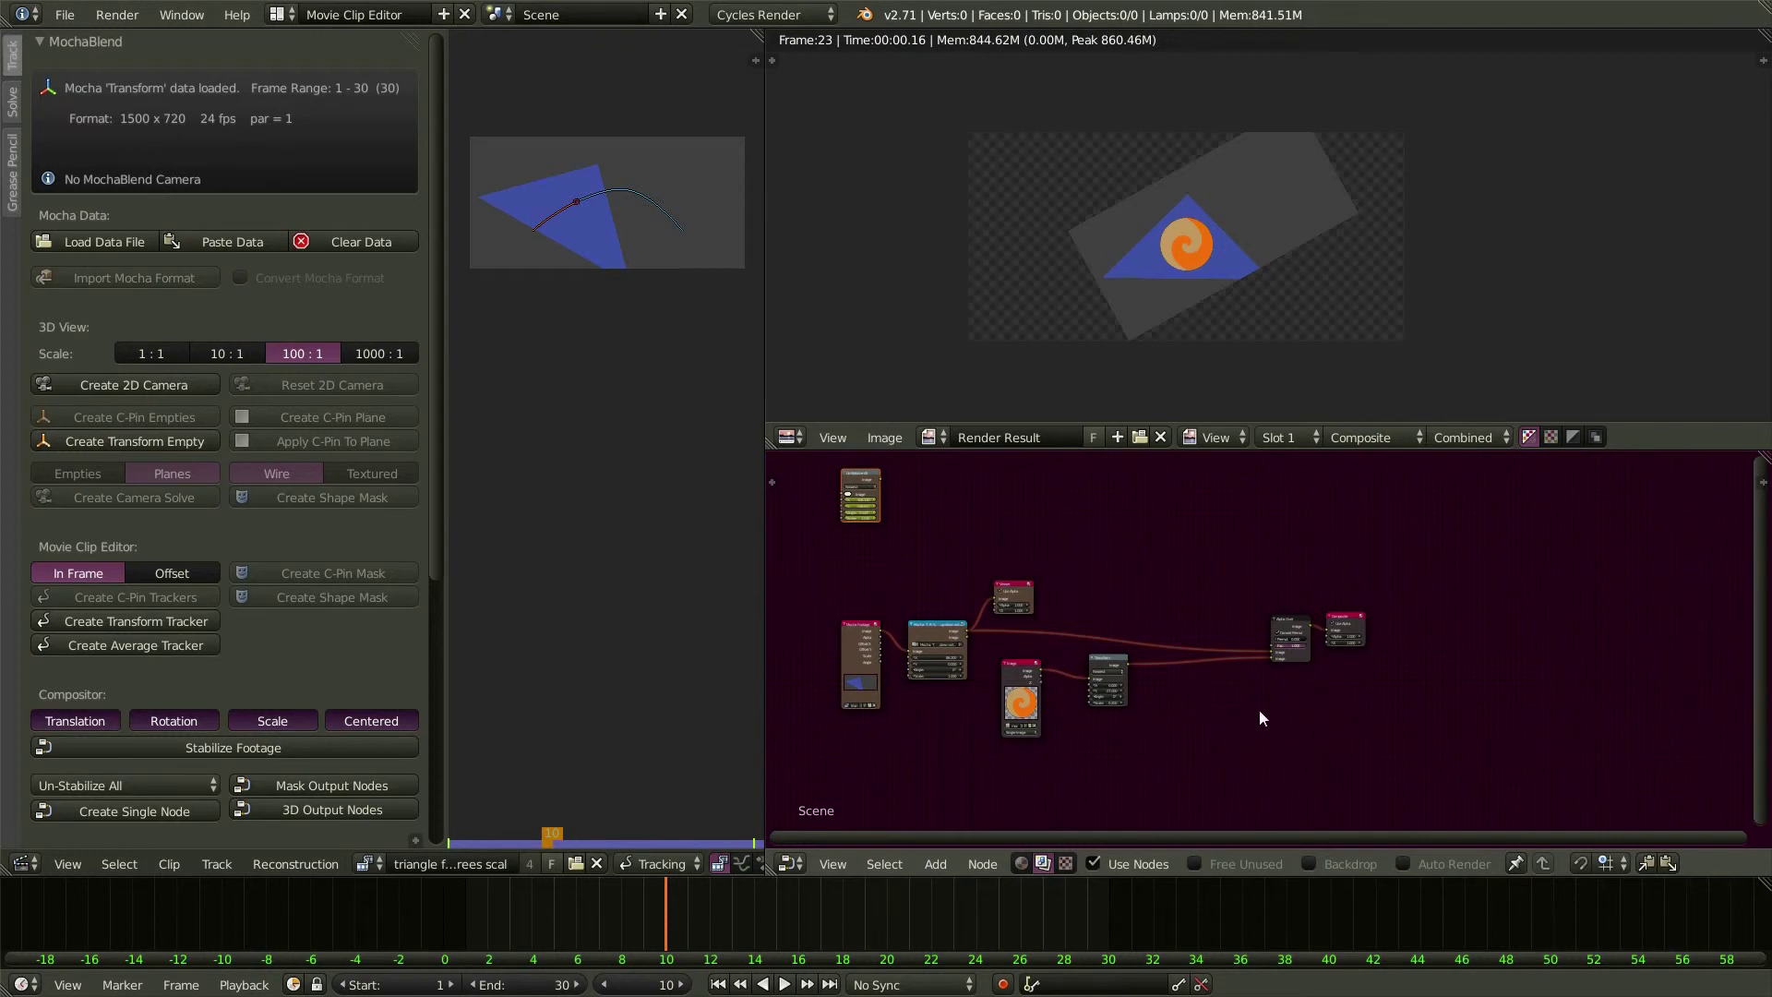
- Insert the Un-Stabilize All node between Alpha Over and Composite, align the Composite node, and play the result from frame 1
drag(864, 472, 1167, 625)
scroll(1178, 650, up, 4)
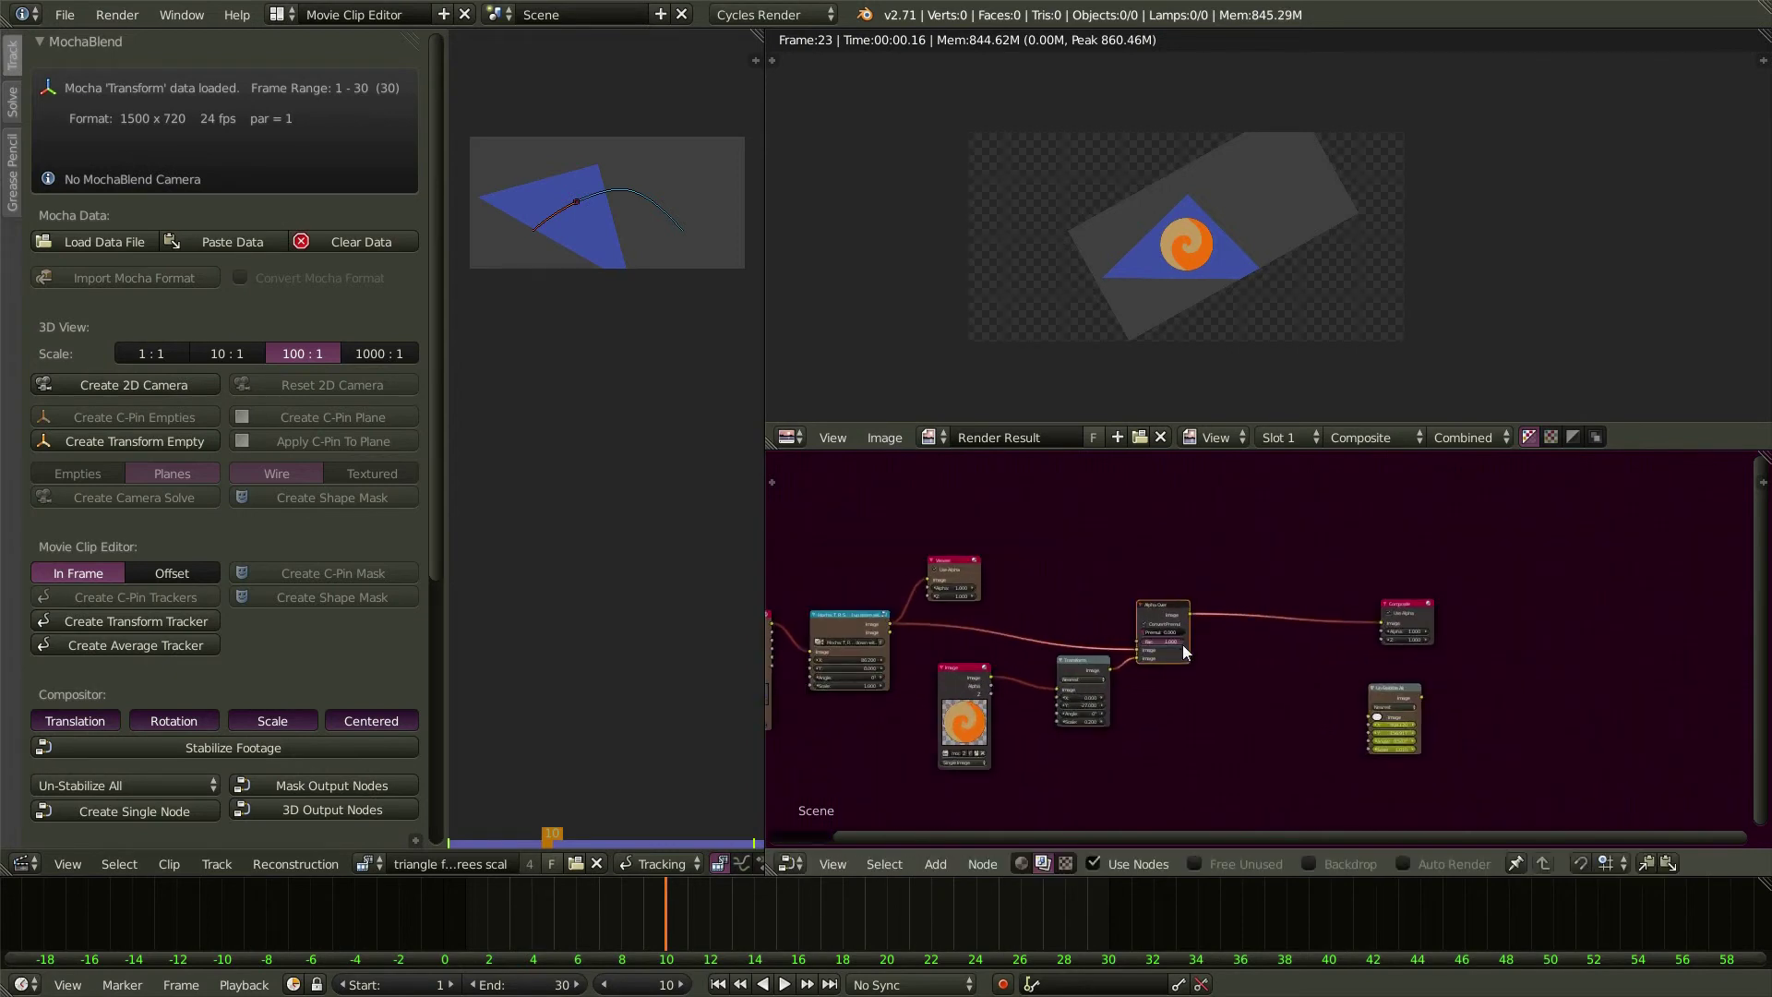
scroll(1185, 643, up, 4)
middle_drag(1321, 681, 1164, 635)
drag(1487, 692, 1268, 501)
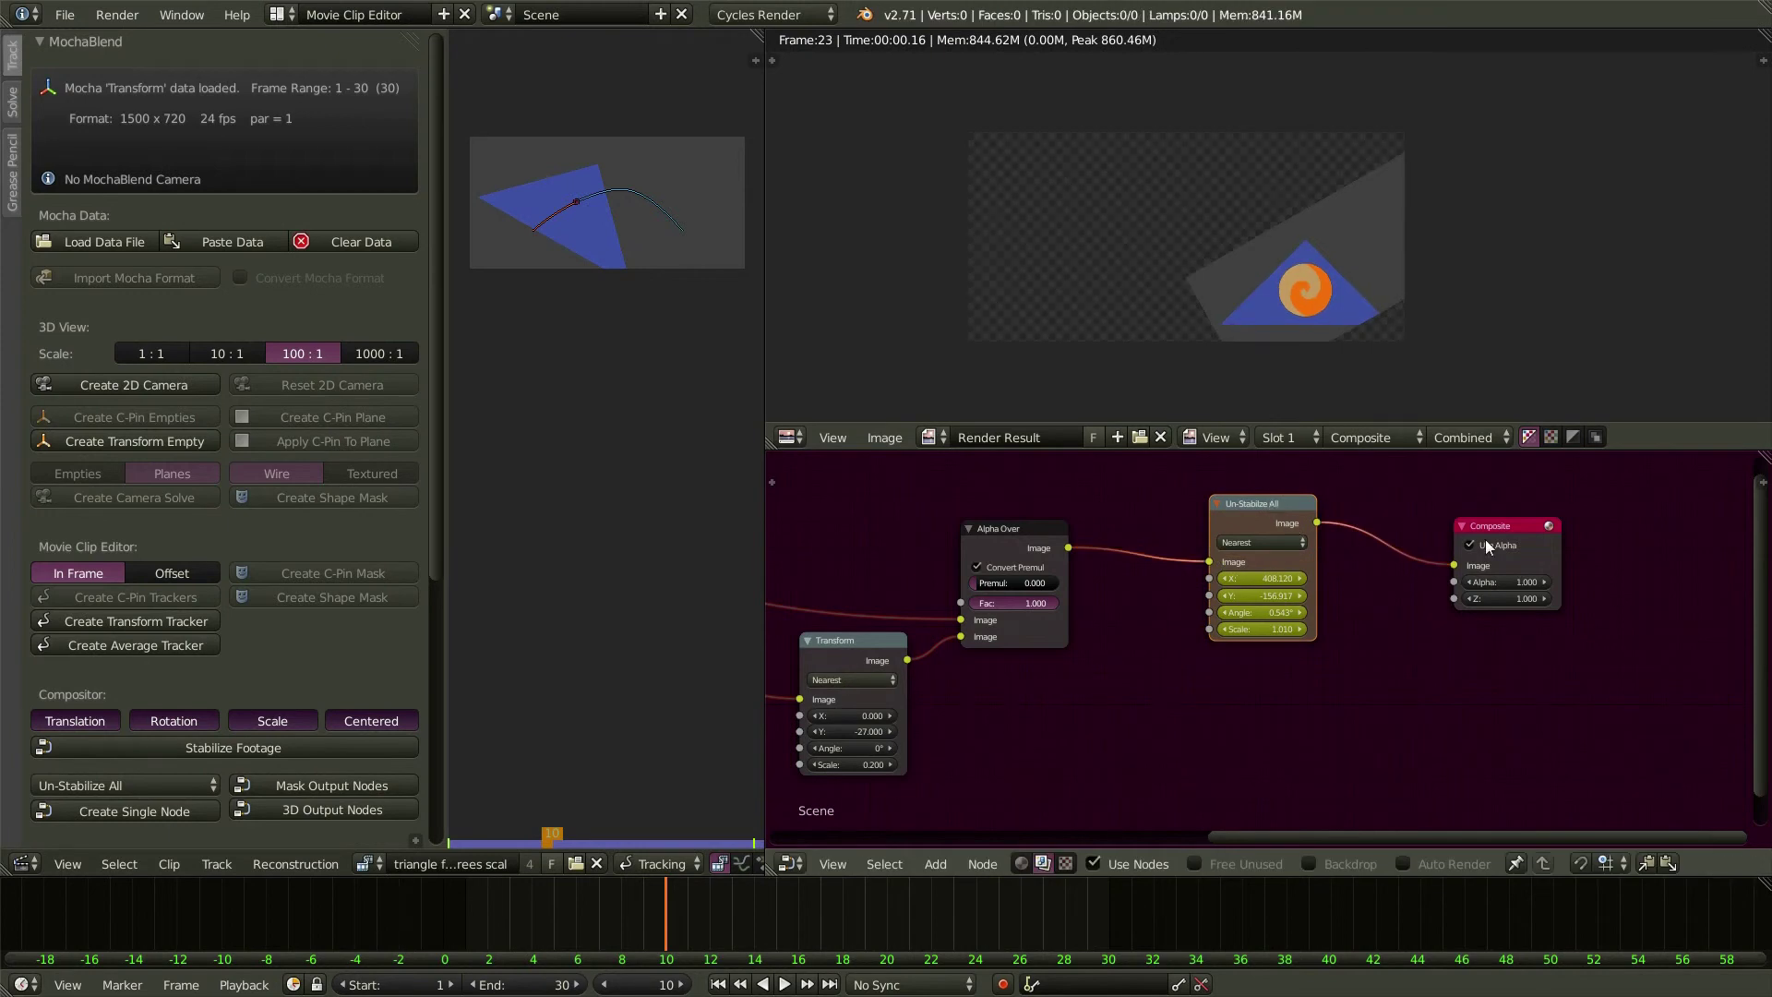
drag(1510, 522, 1506, 495)
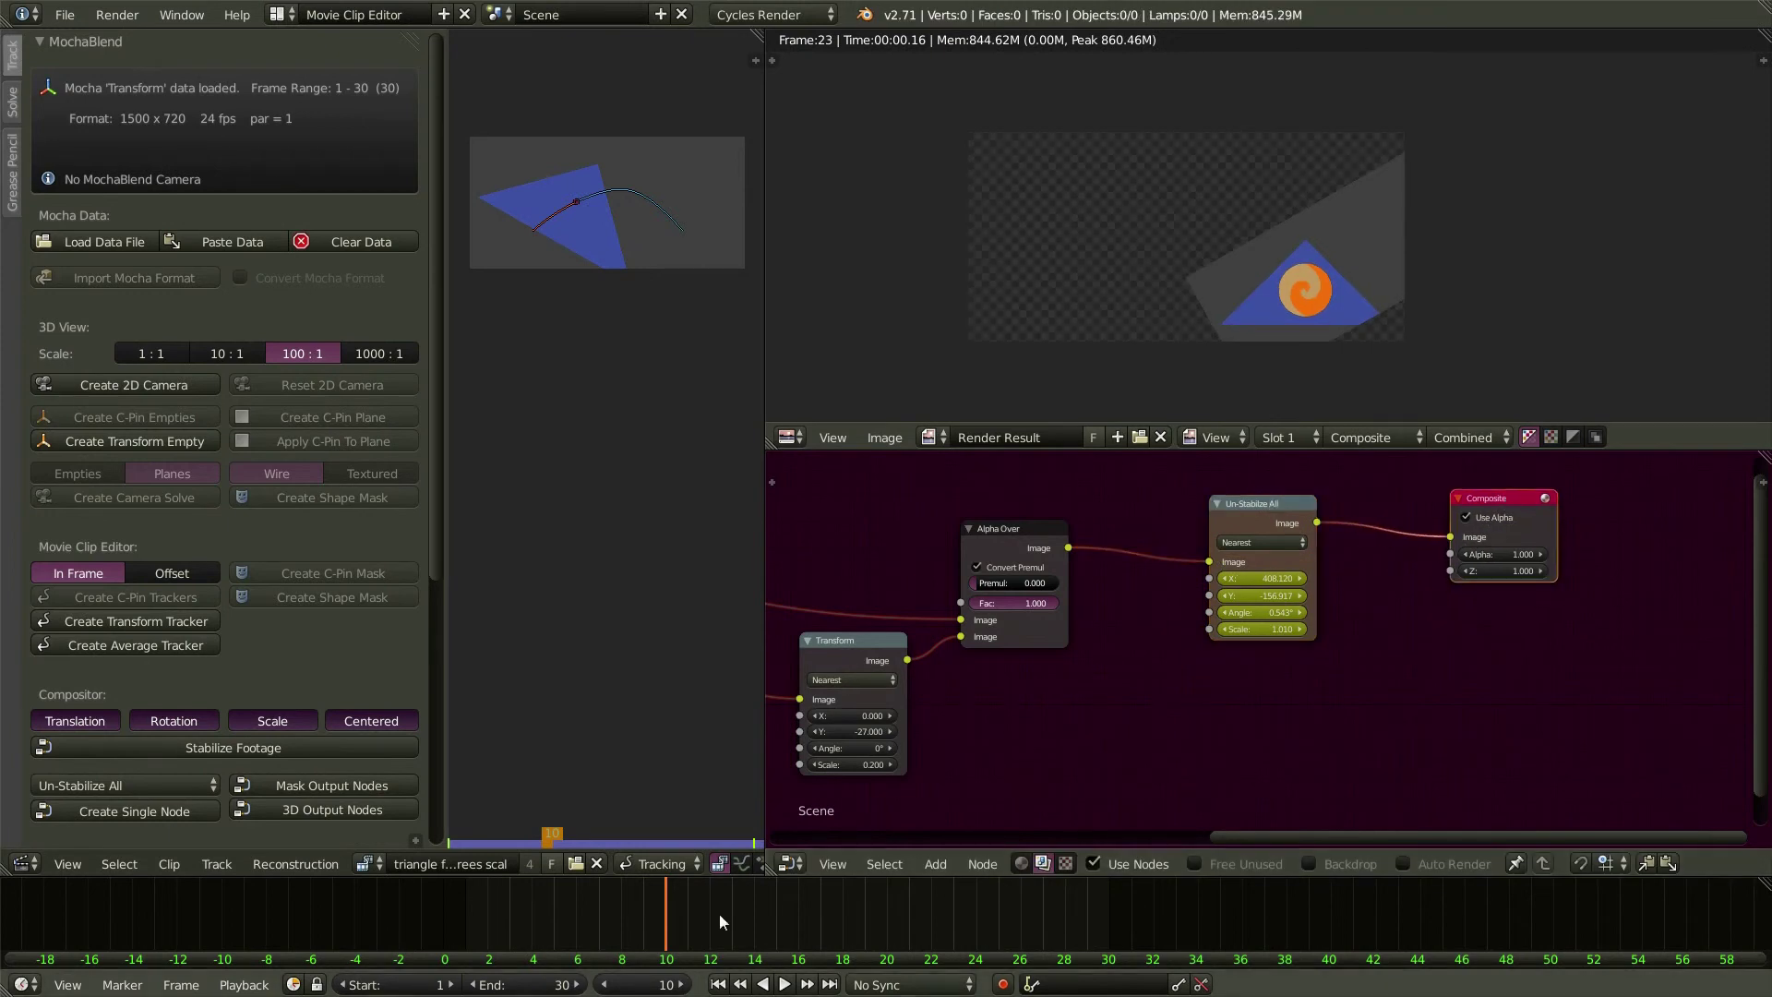
click(718, 984)
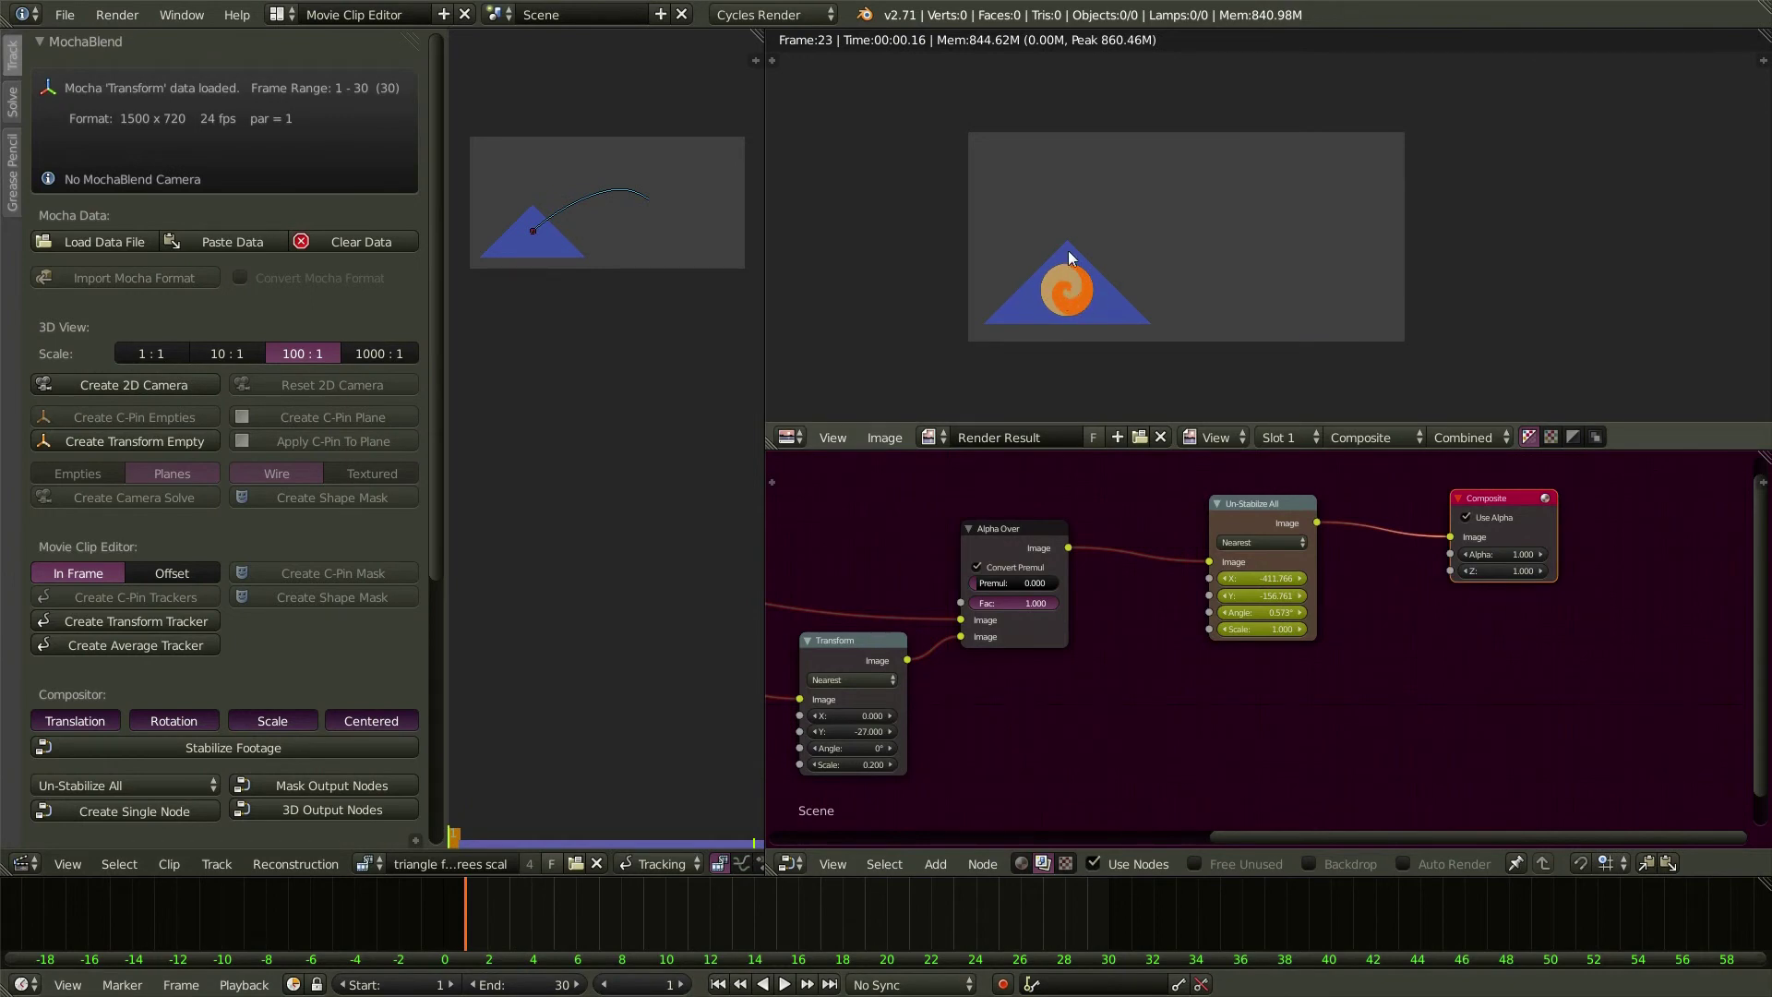
key(alt+a)
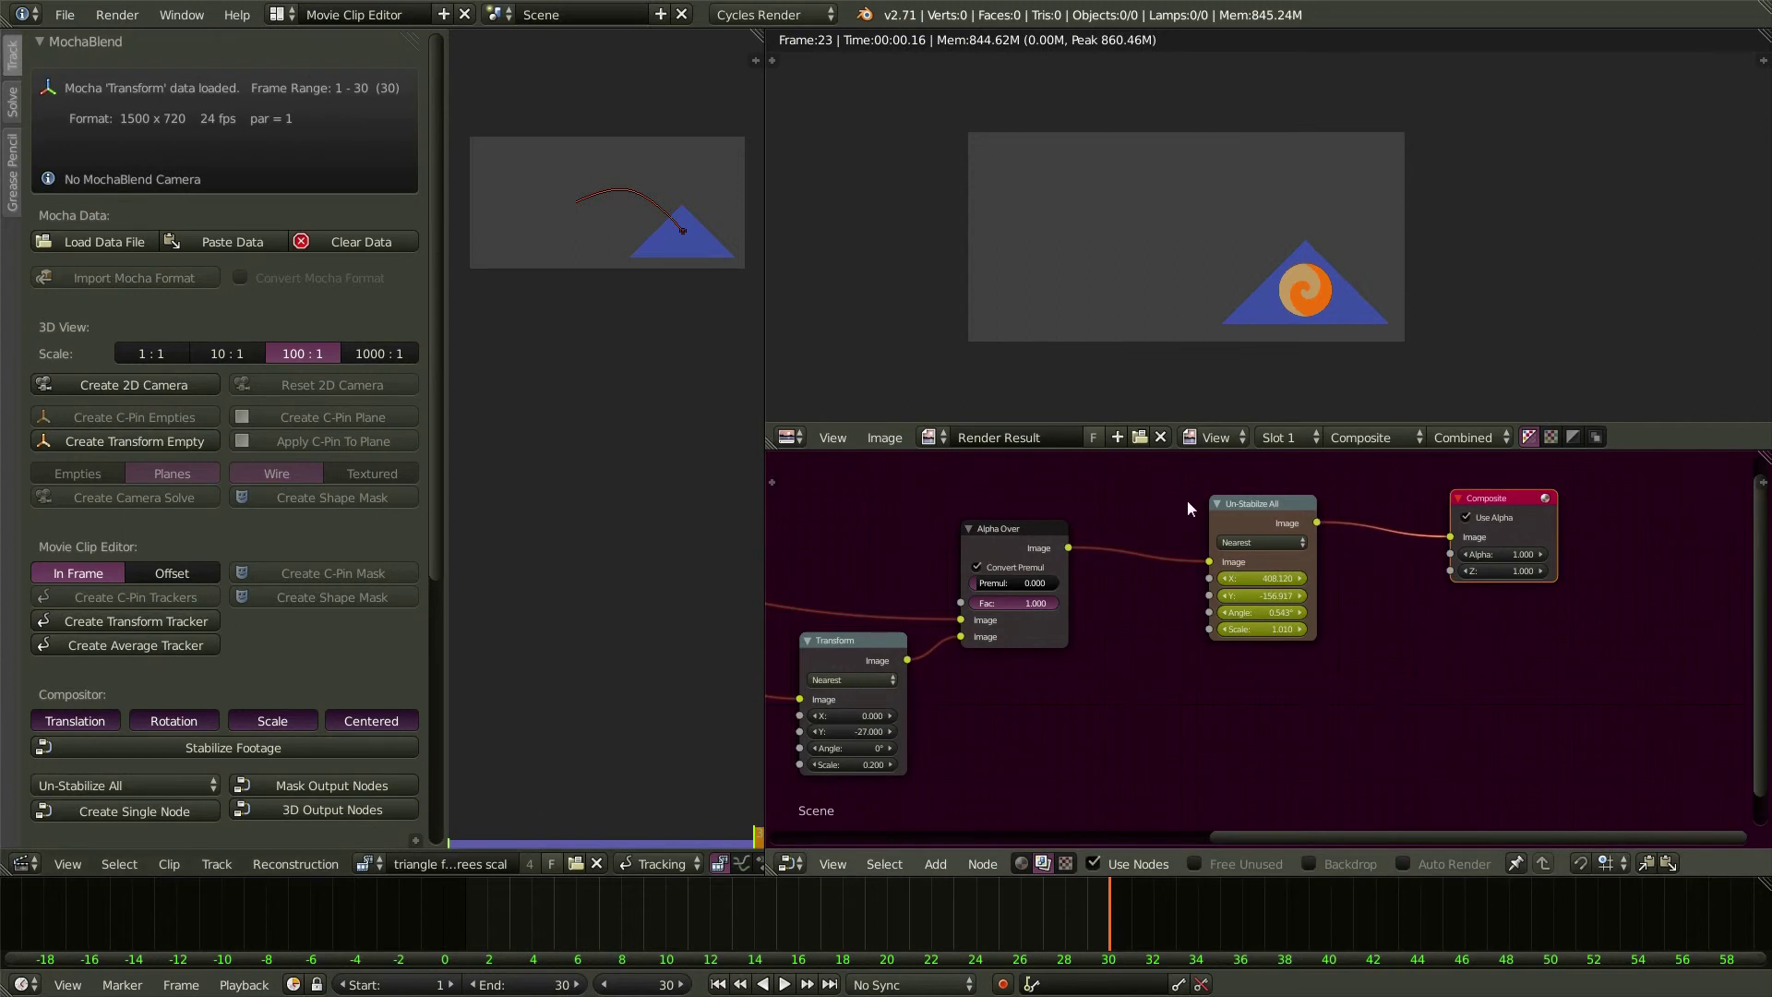
- Turn off the Centered stabilization option and show the stabilized footage's Viewer output as the node editor backdrop
click(373, 720)
scroll(1141, 719, down, 4)
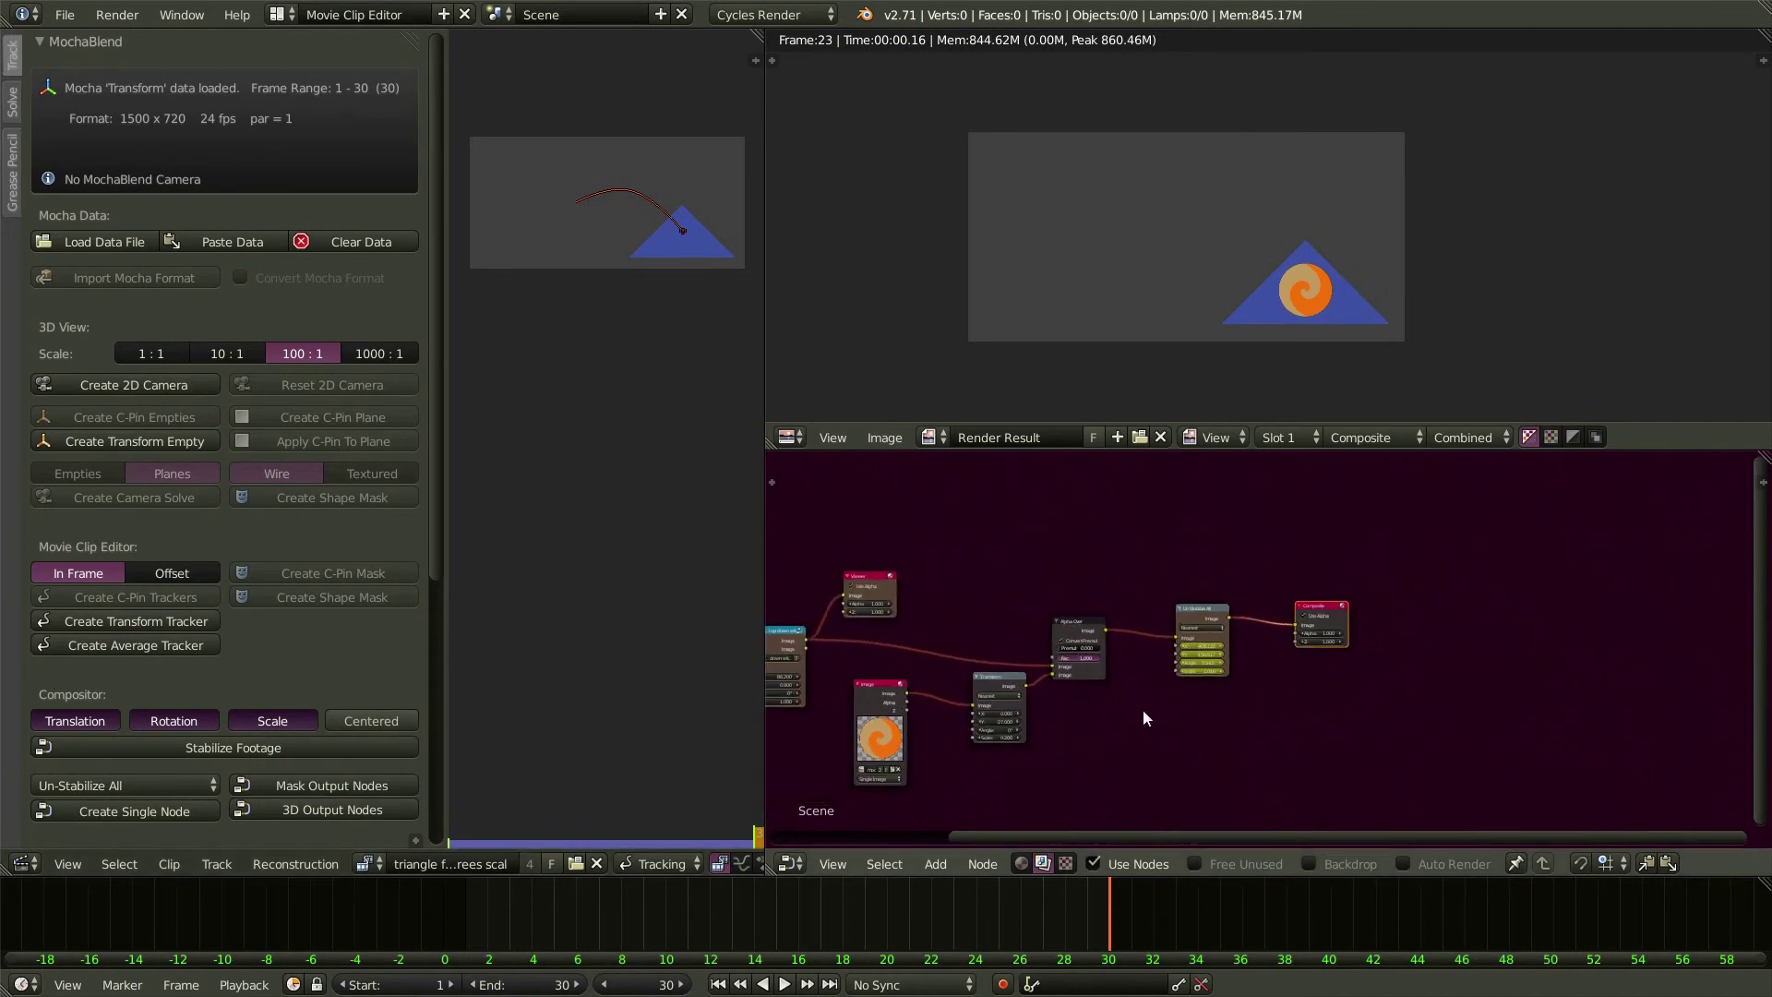
scroll(1141, 738, down, 1)
middle_drag(1143, 745, 1232, 744)
scroll(1082, 635, up, 3)
click(1049, 582)
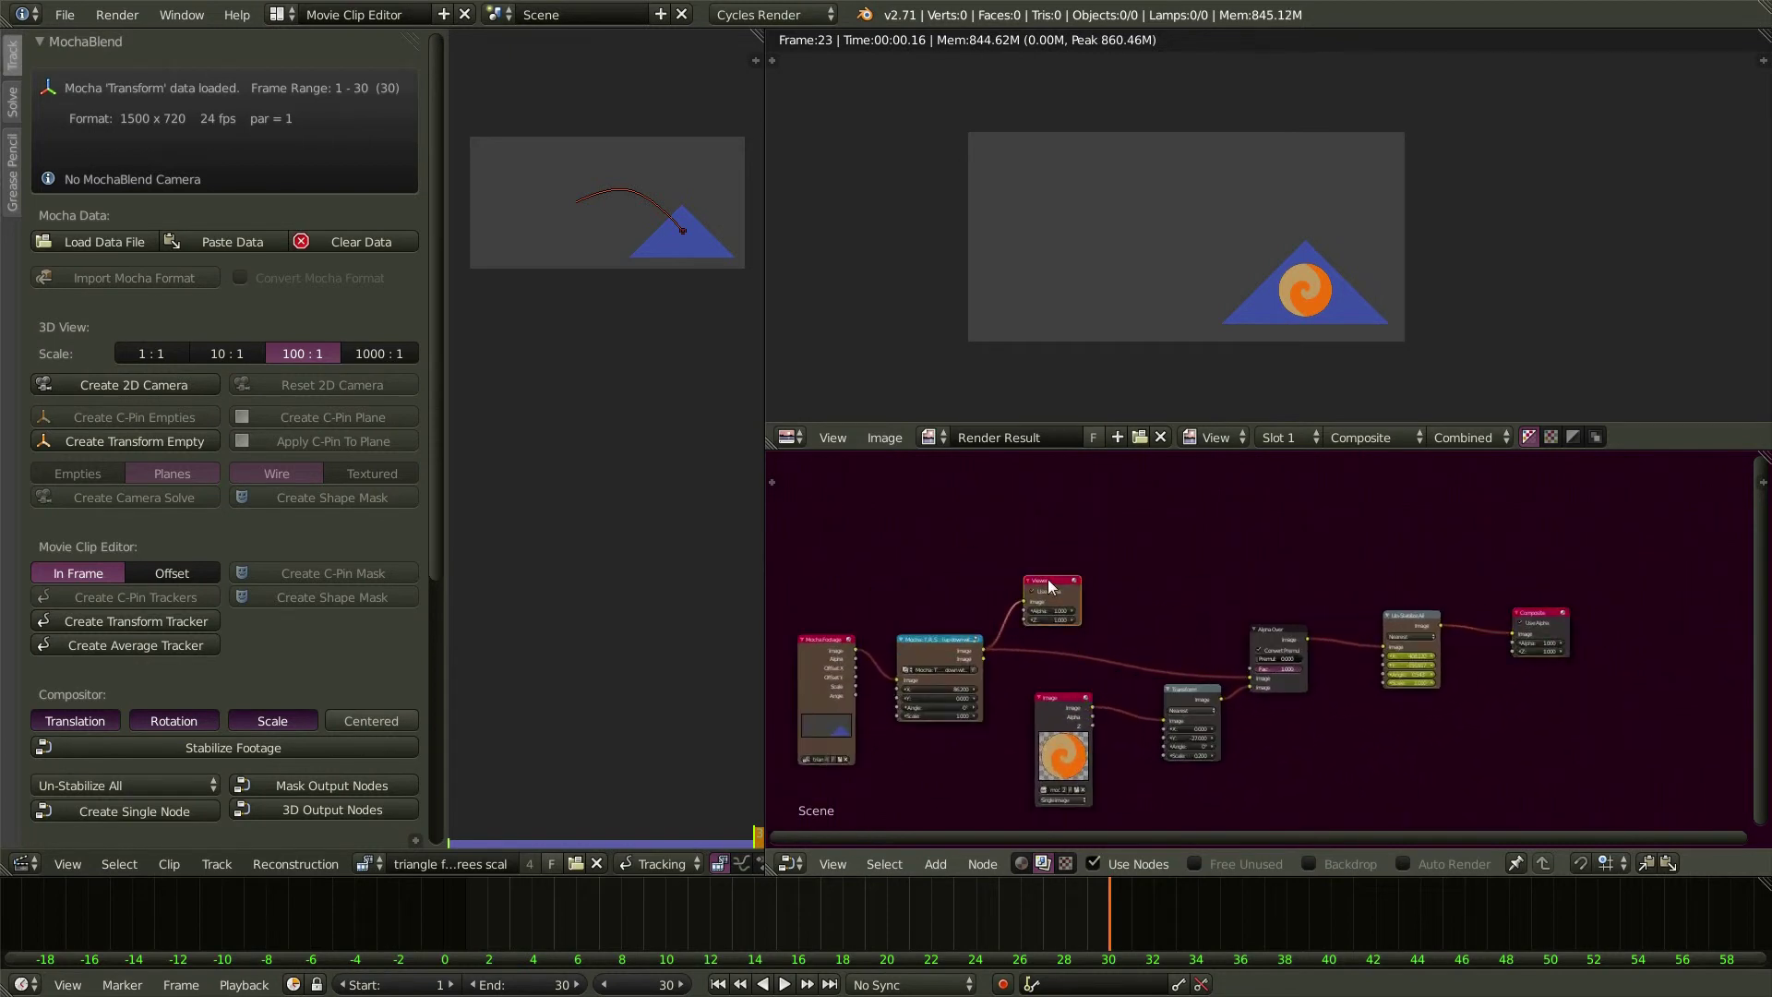
click(1311, 864)
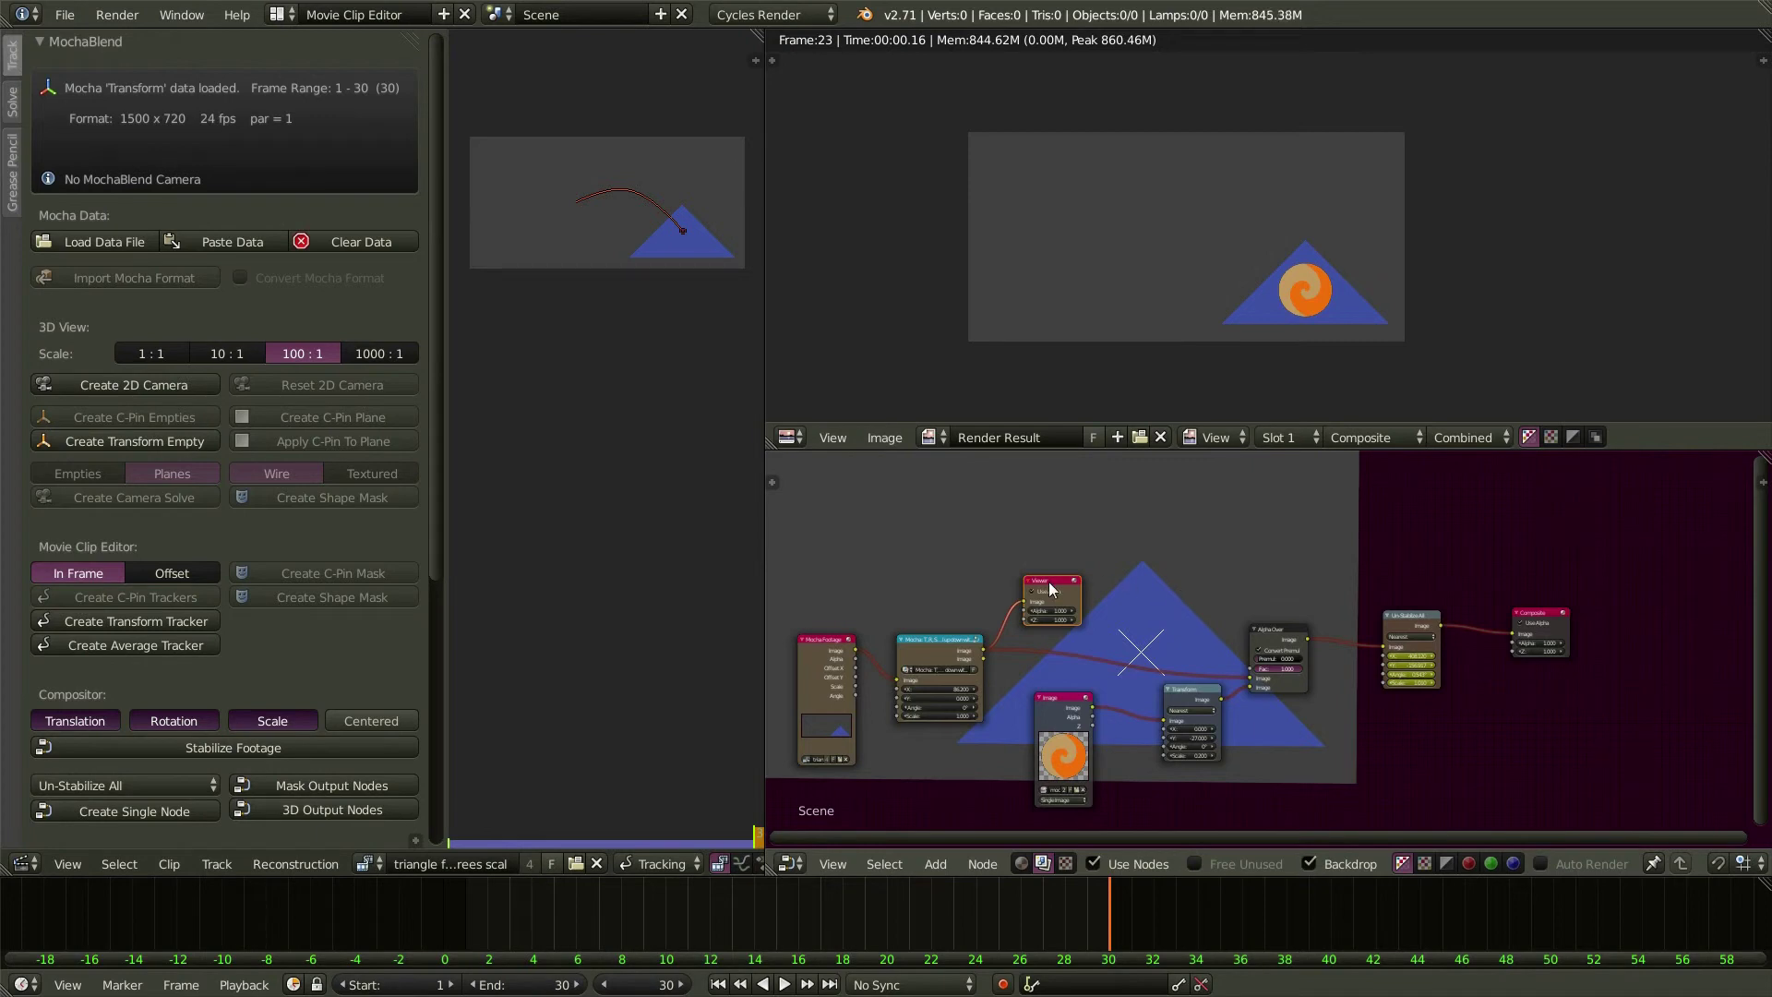
- Duplicate the Viewer node above the Composite node, connect it to the Un-Stabilize All output, and make it the active viewer
key(shift+d)
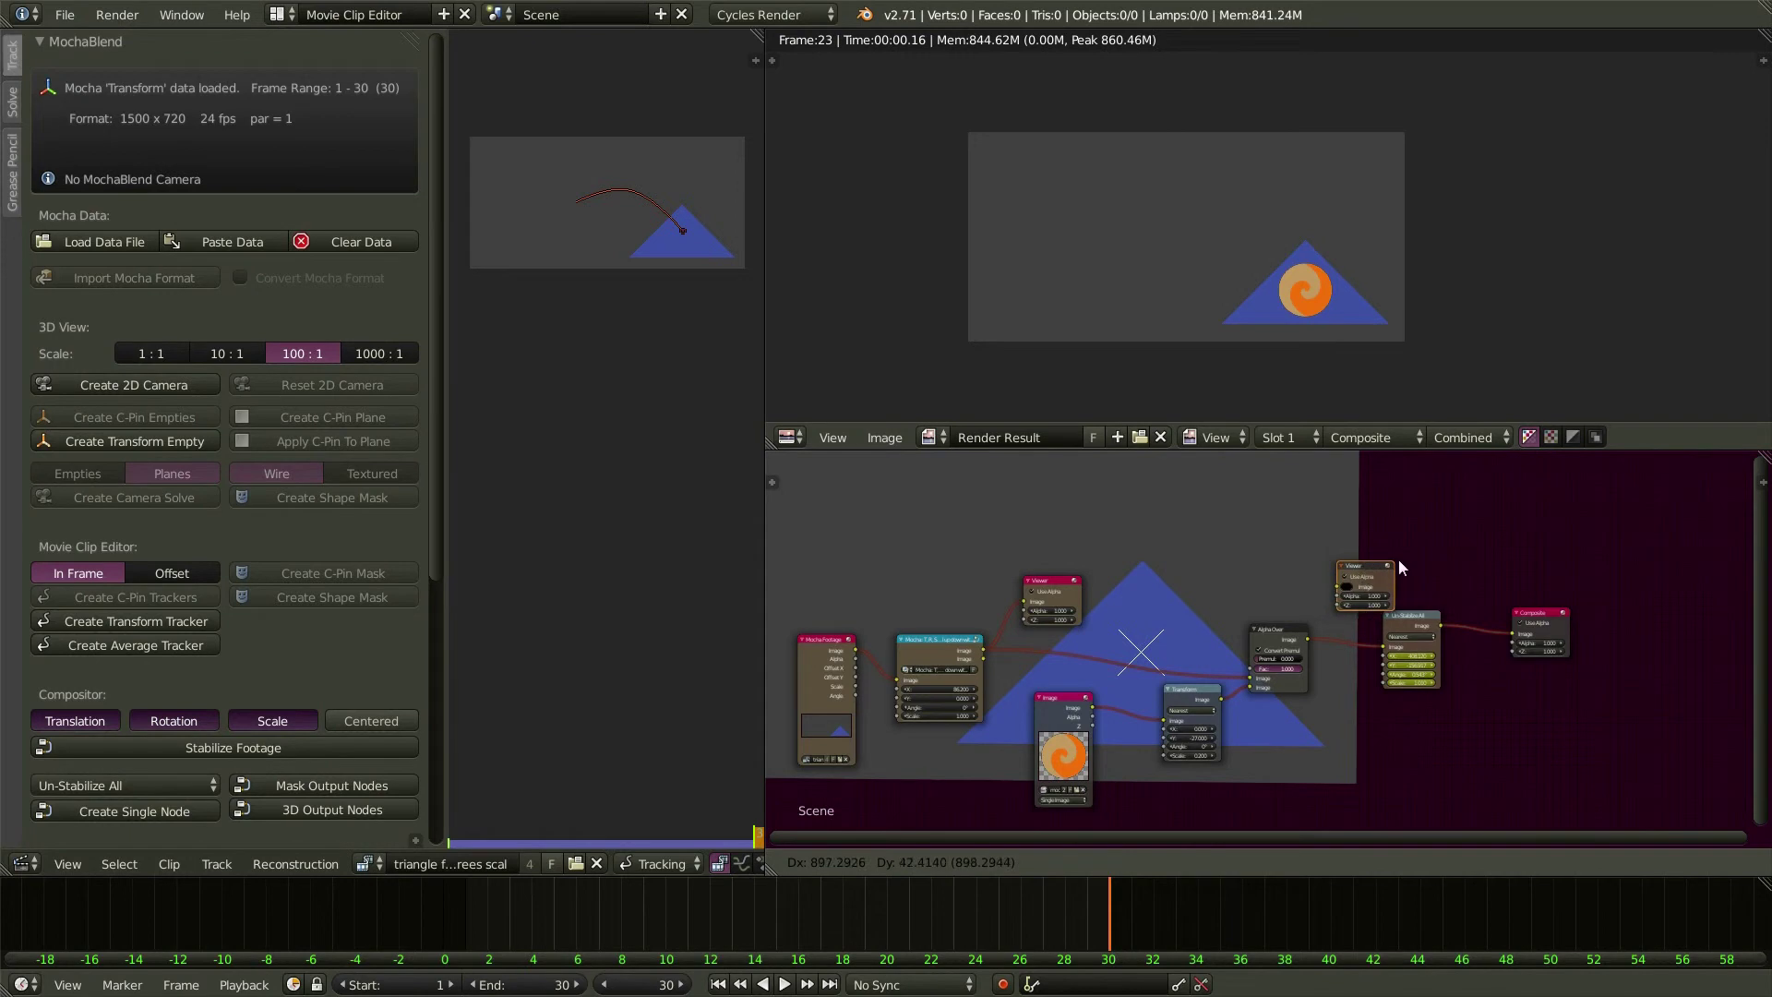
click(1476, 551)
drag(1440, 625, 1456, 571)
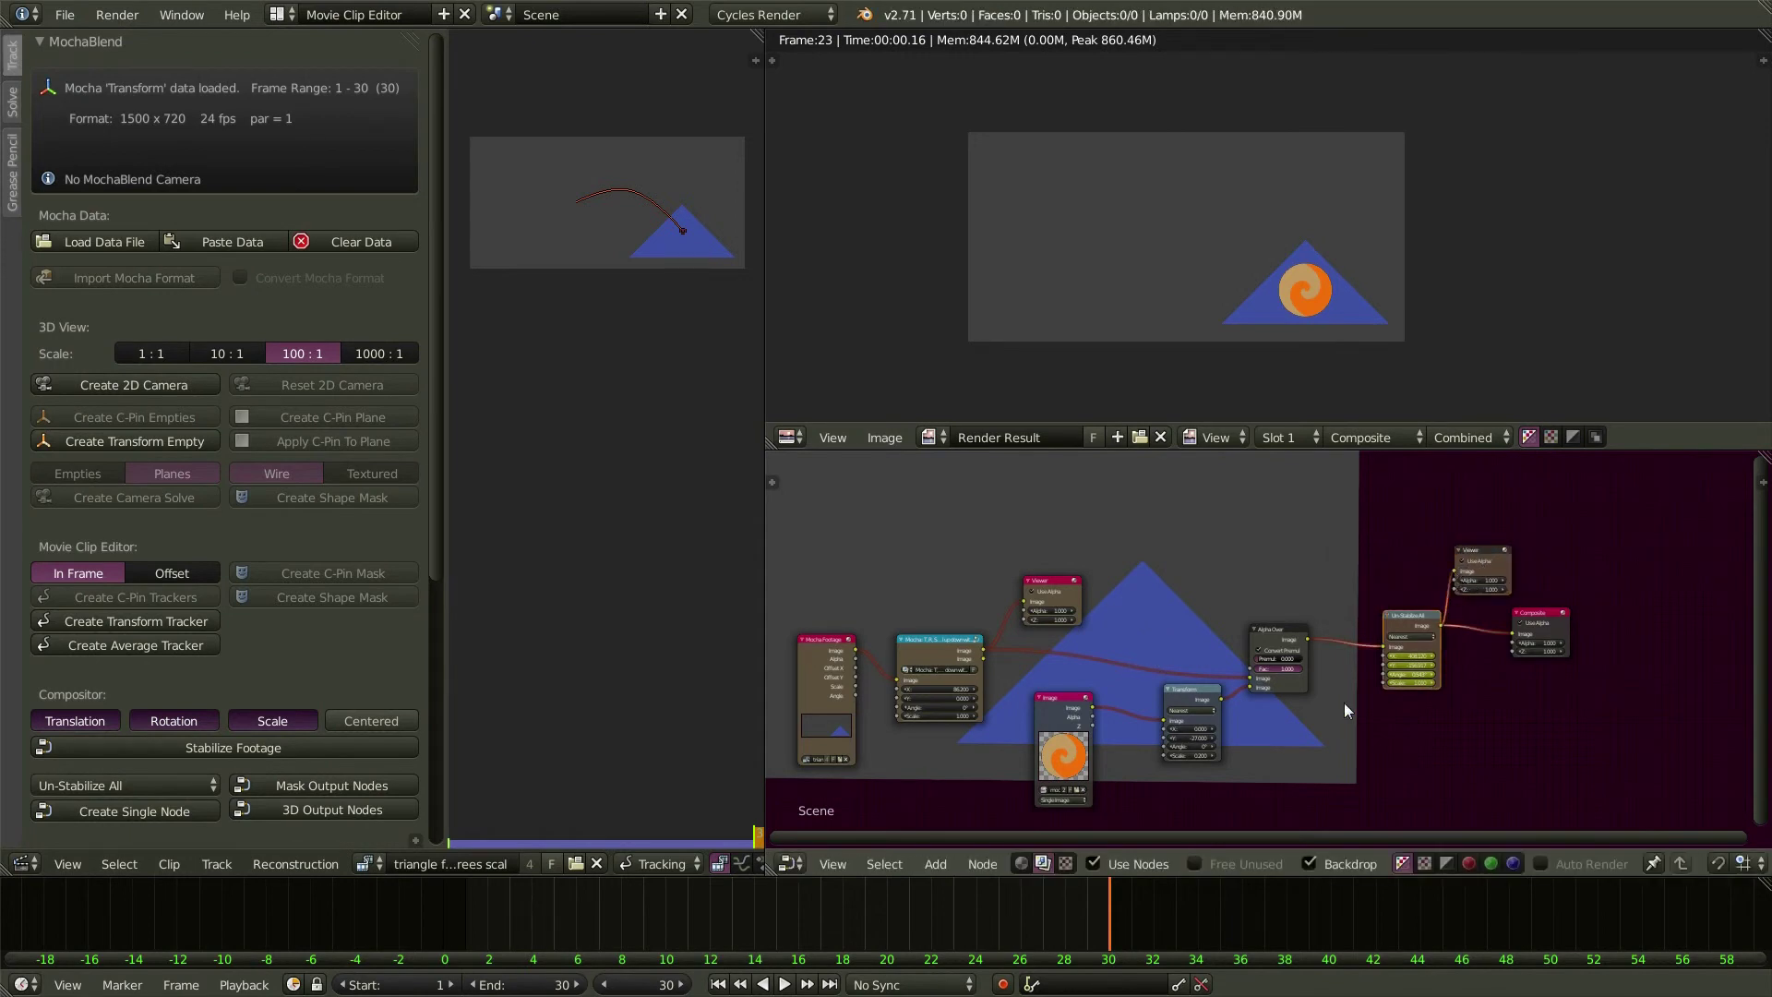
click(1475, 553)
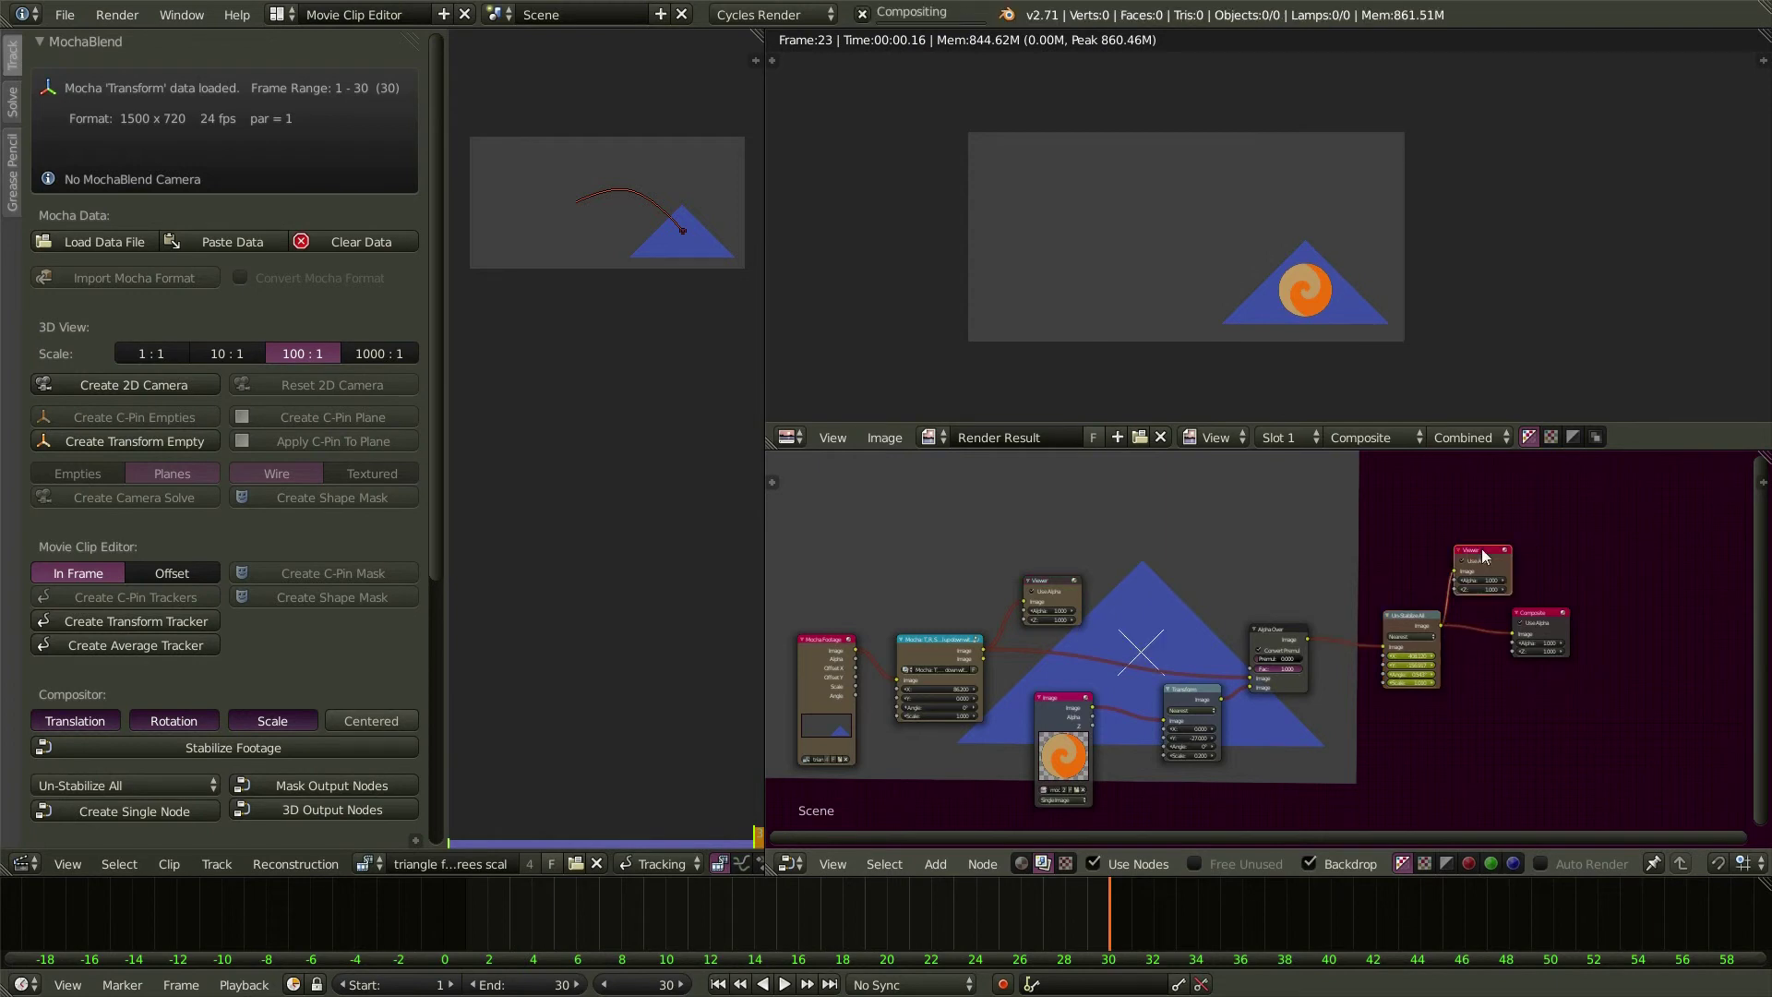
- Display the Viewer Node image in the Image Editor and switch between the two Viewer nodes to compare their outputs
click(1050, 586)
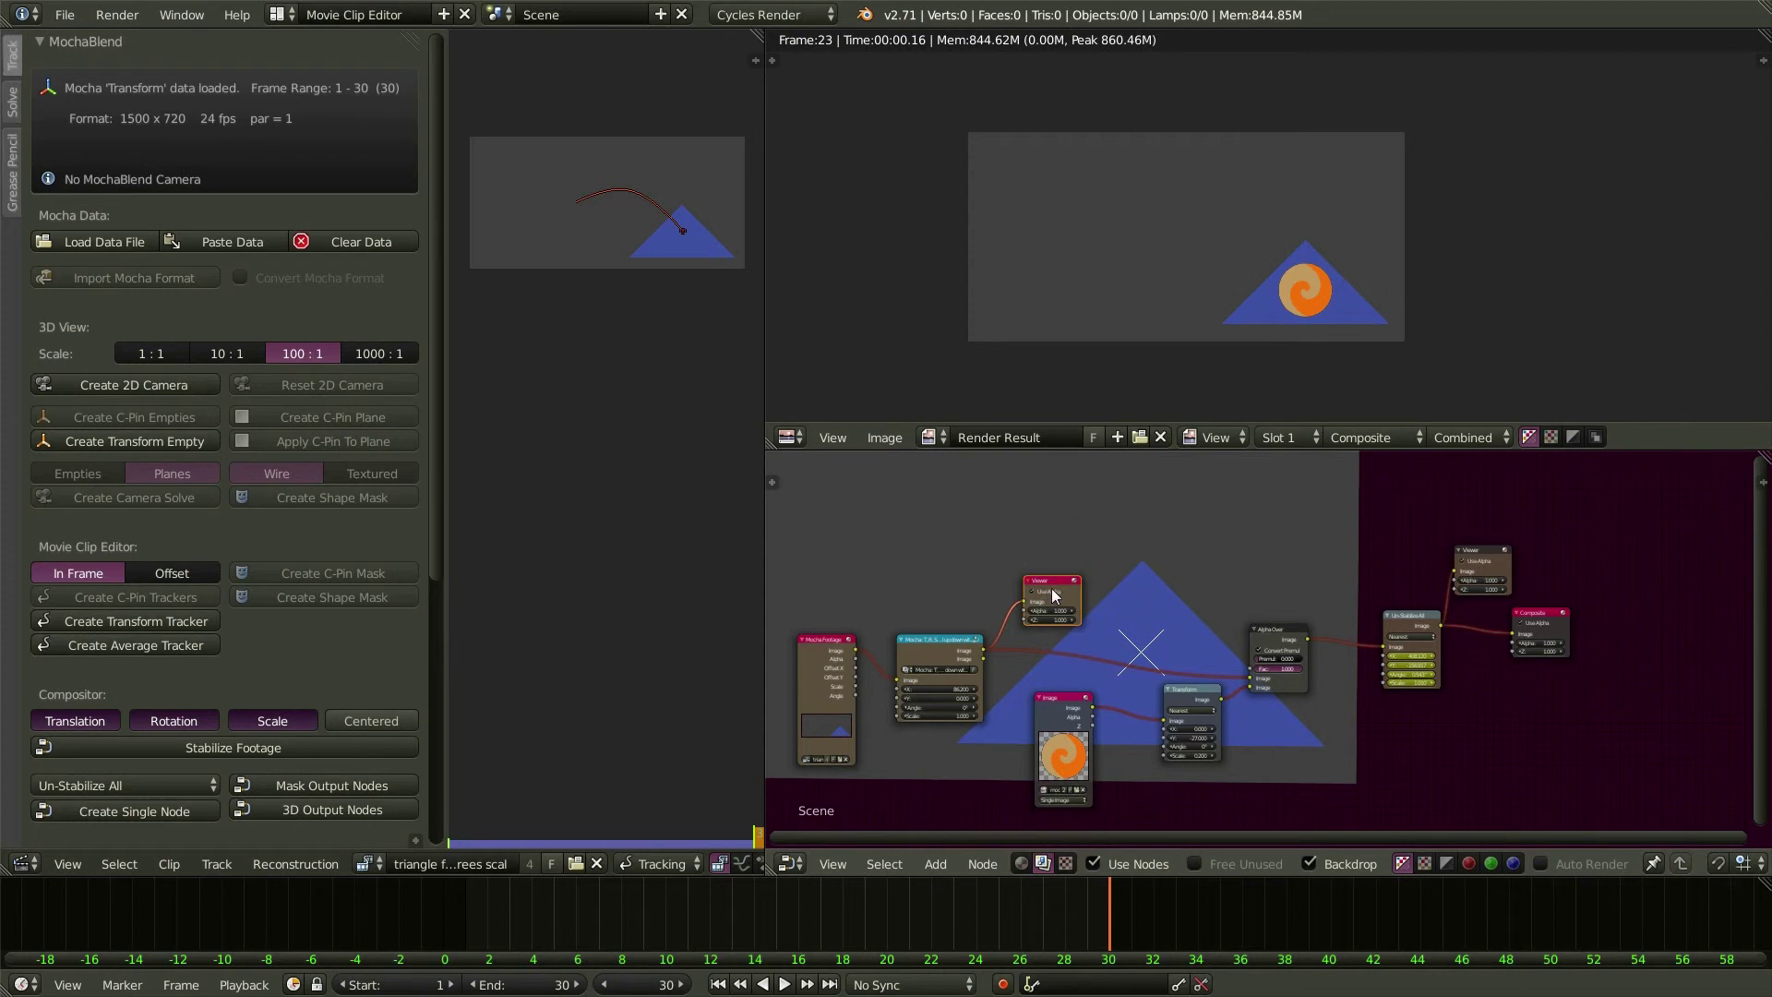
click(930, 437)
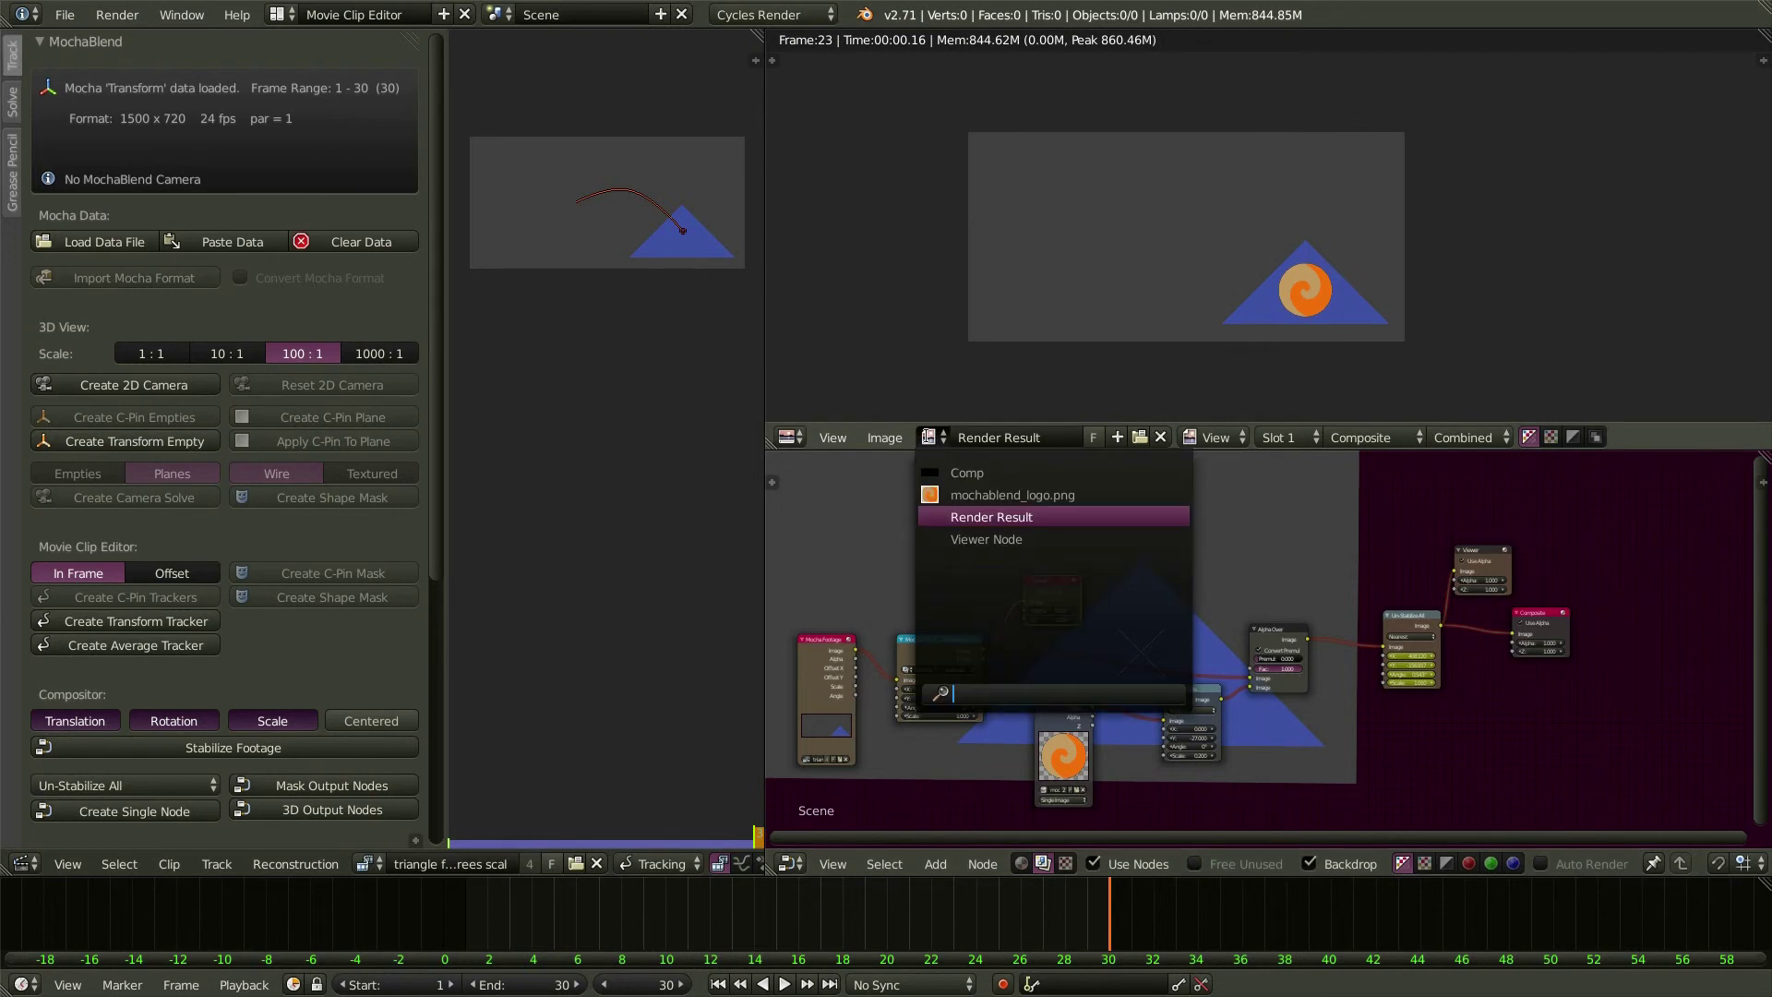
click(979, 539)
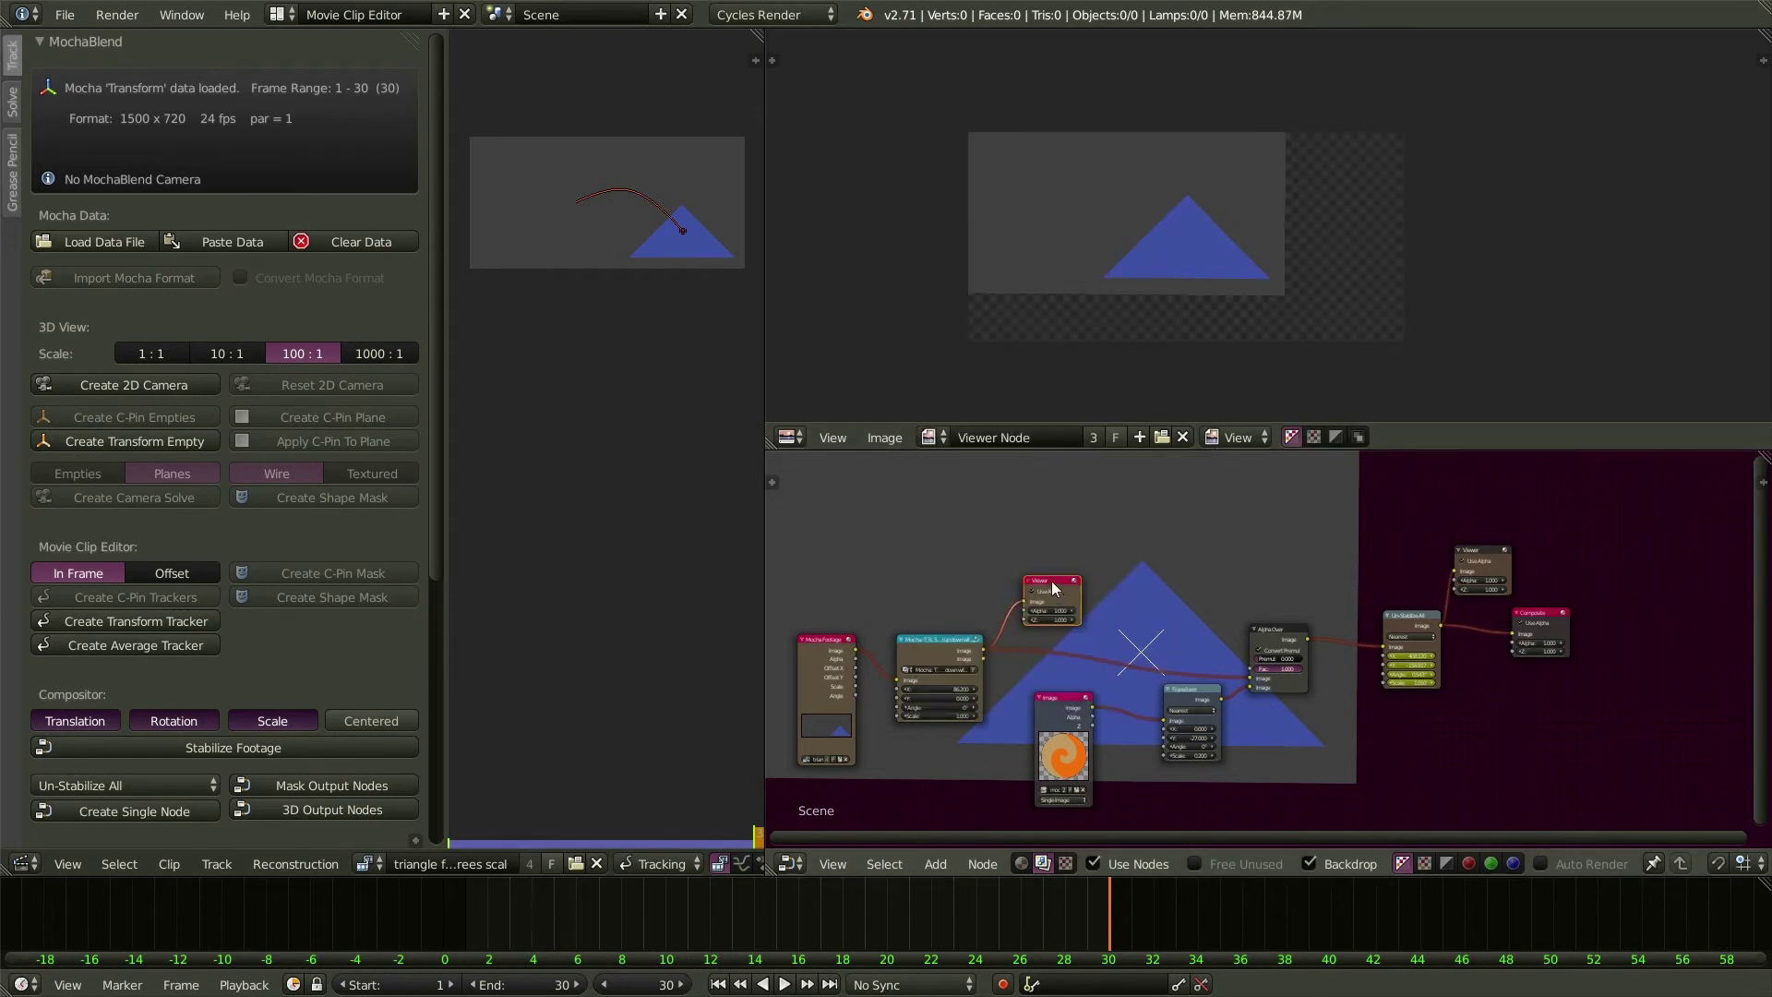
click(1486, 554)
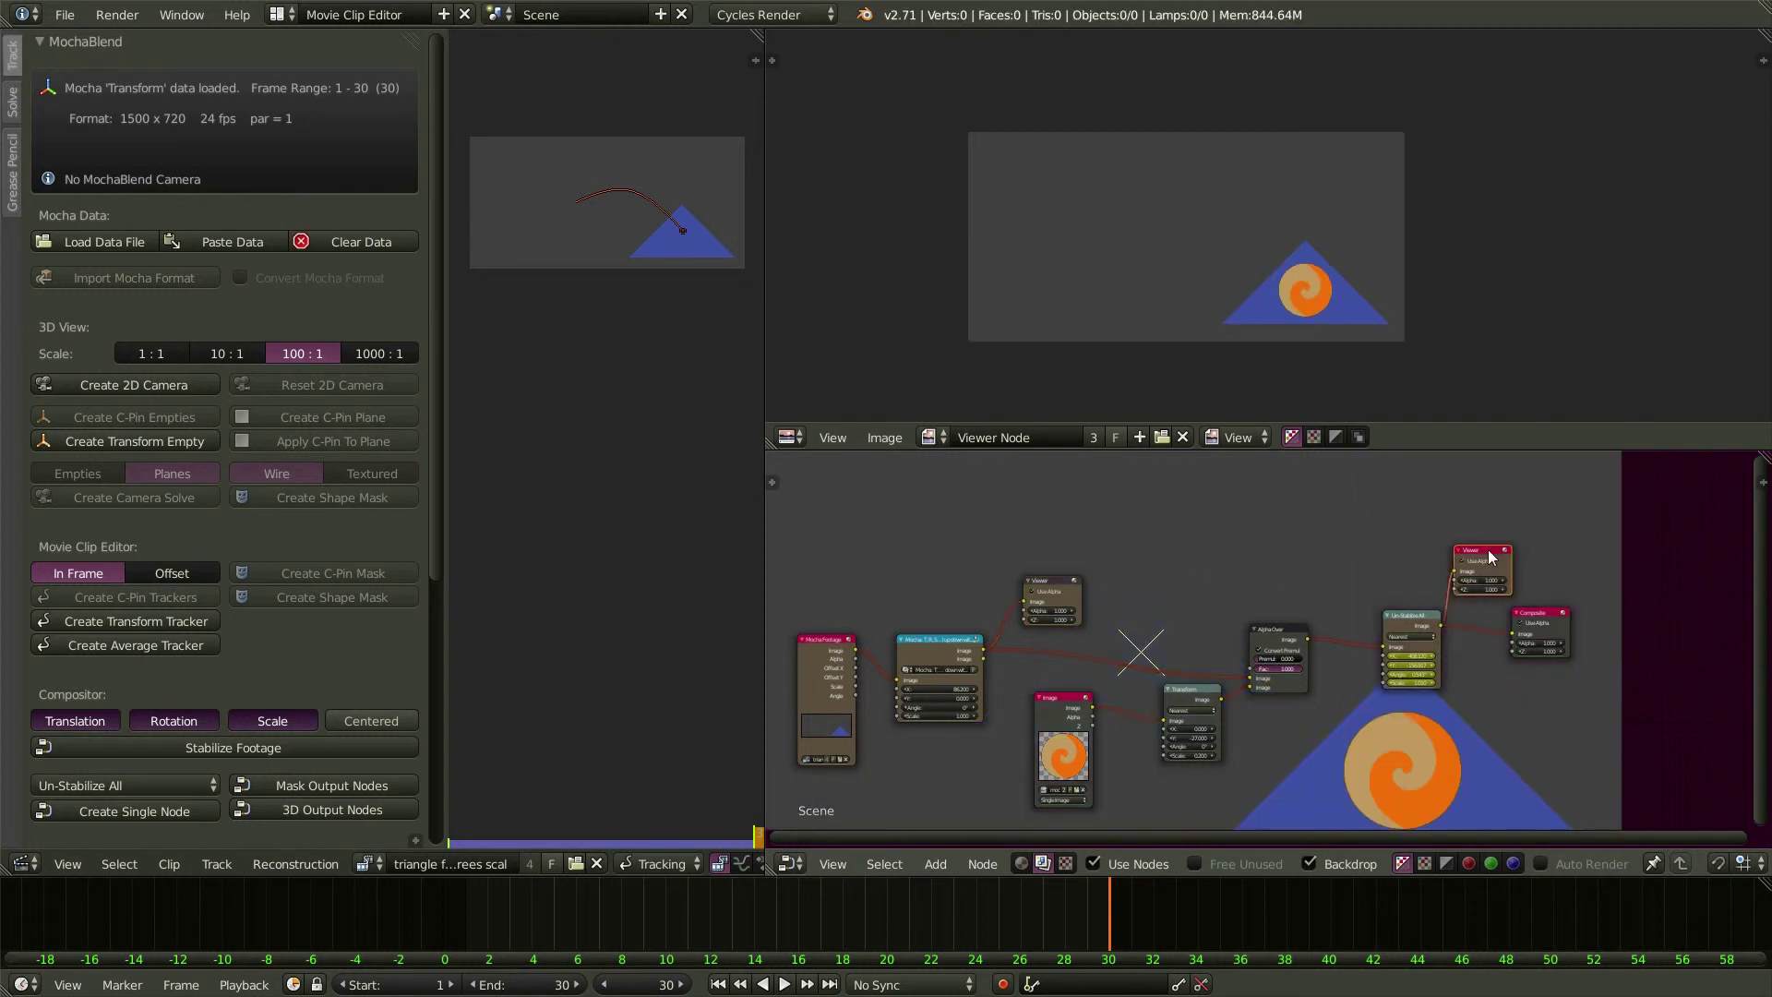
click(1068, 592)
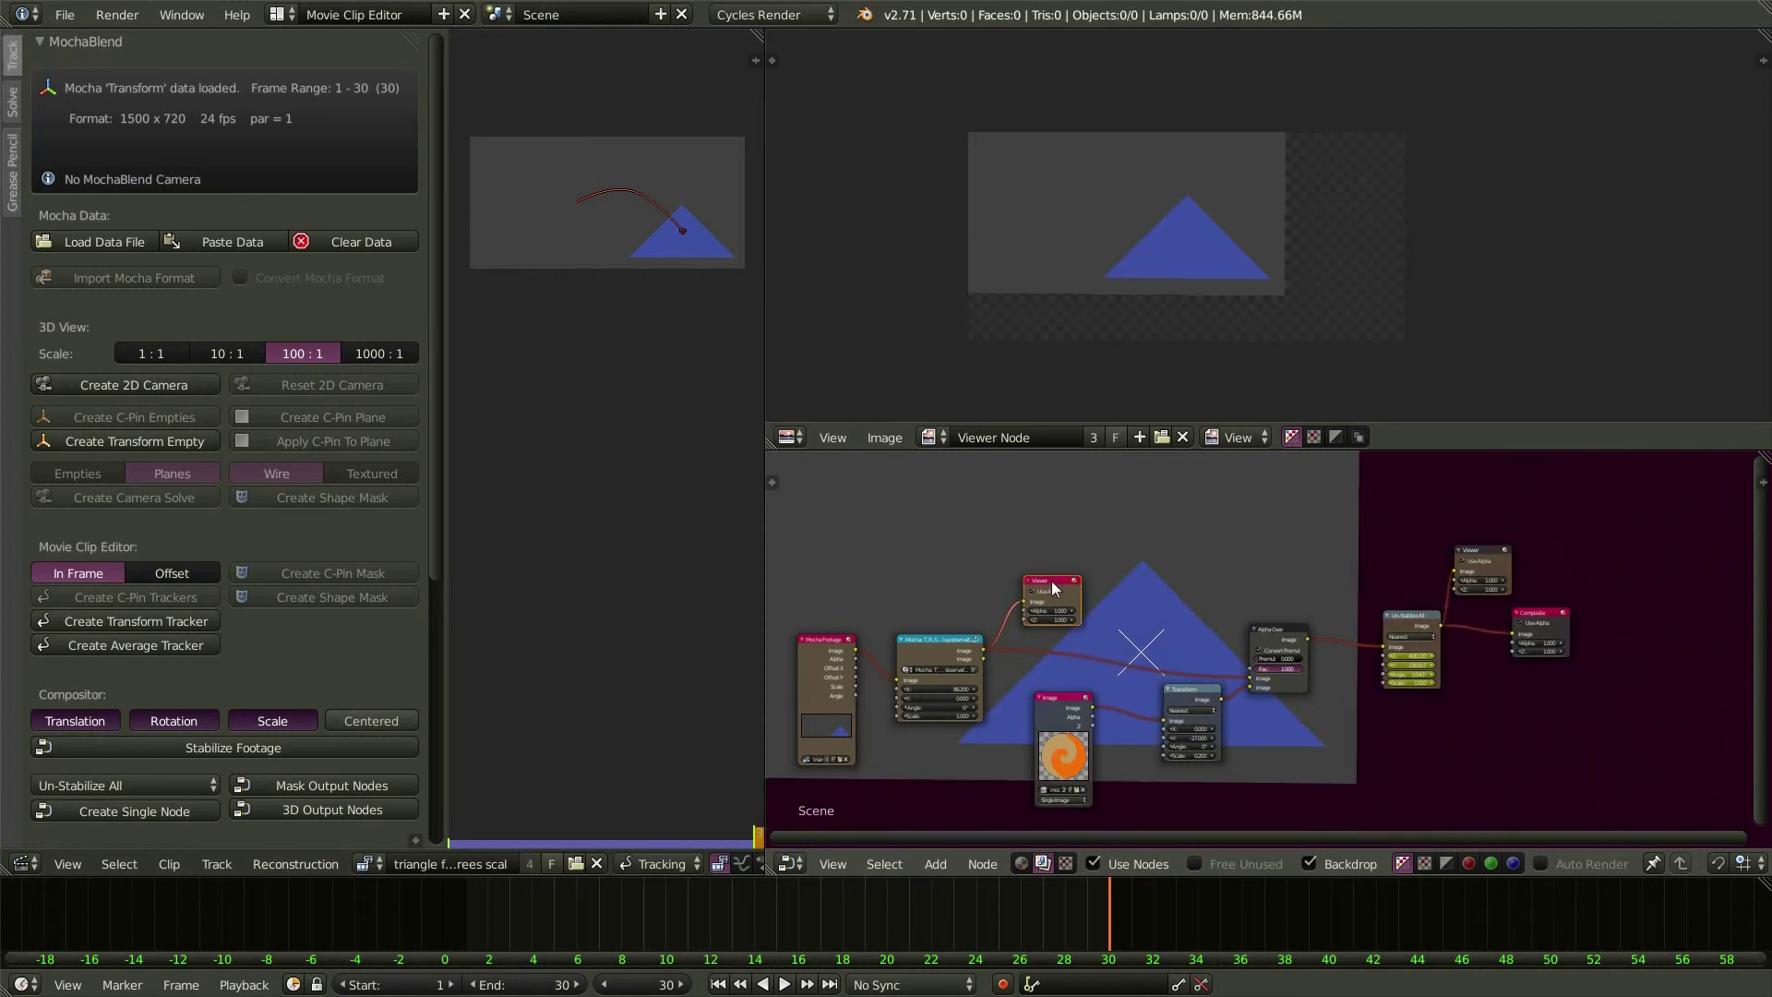
- Turn off the backdrop and enlarge the node editor area upward to make room for more nodes
click(1308, 863)
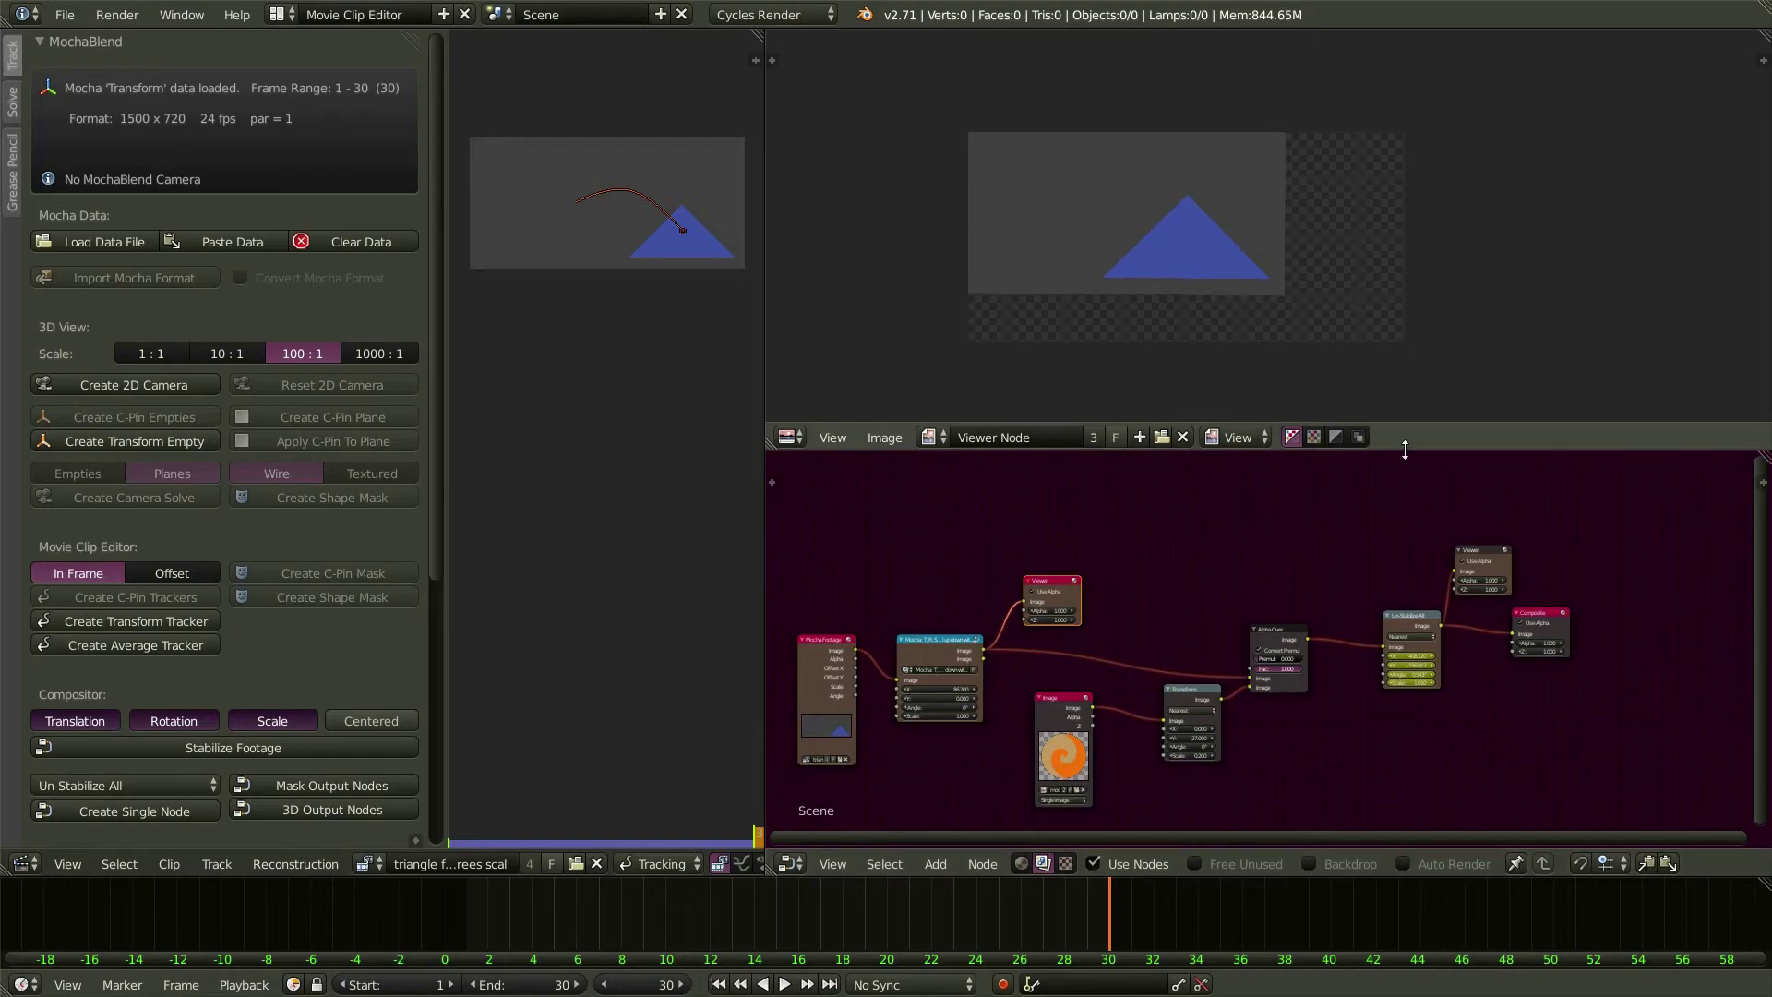
drag(1405, 449, 1411, 295)
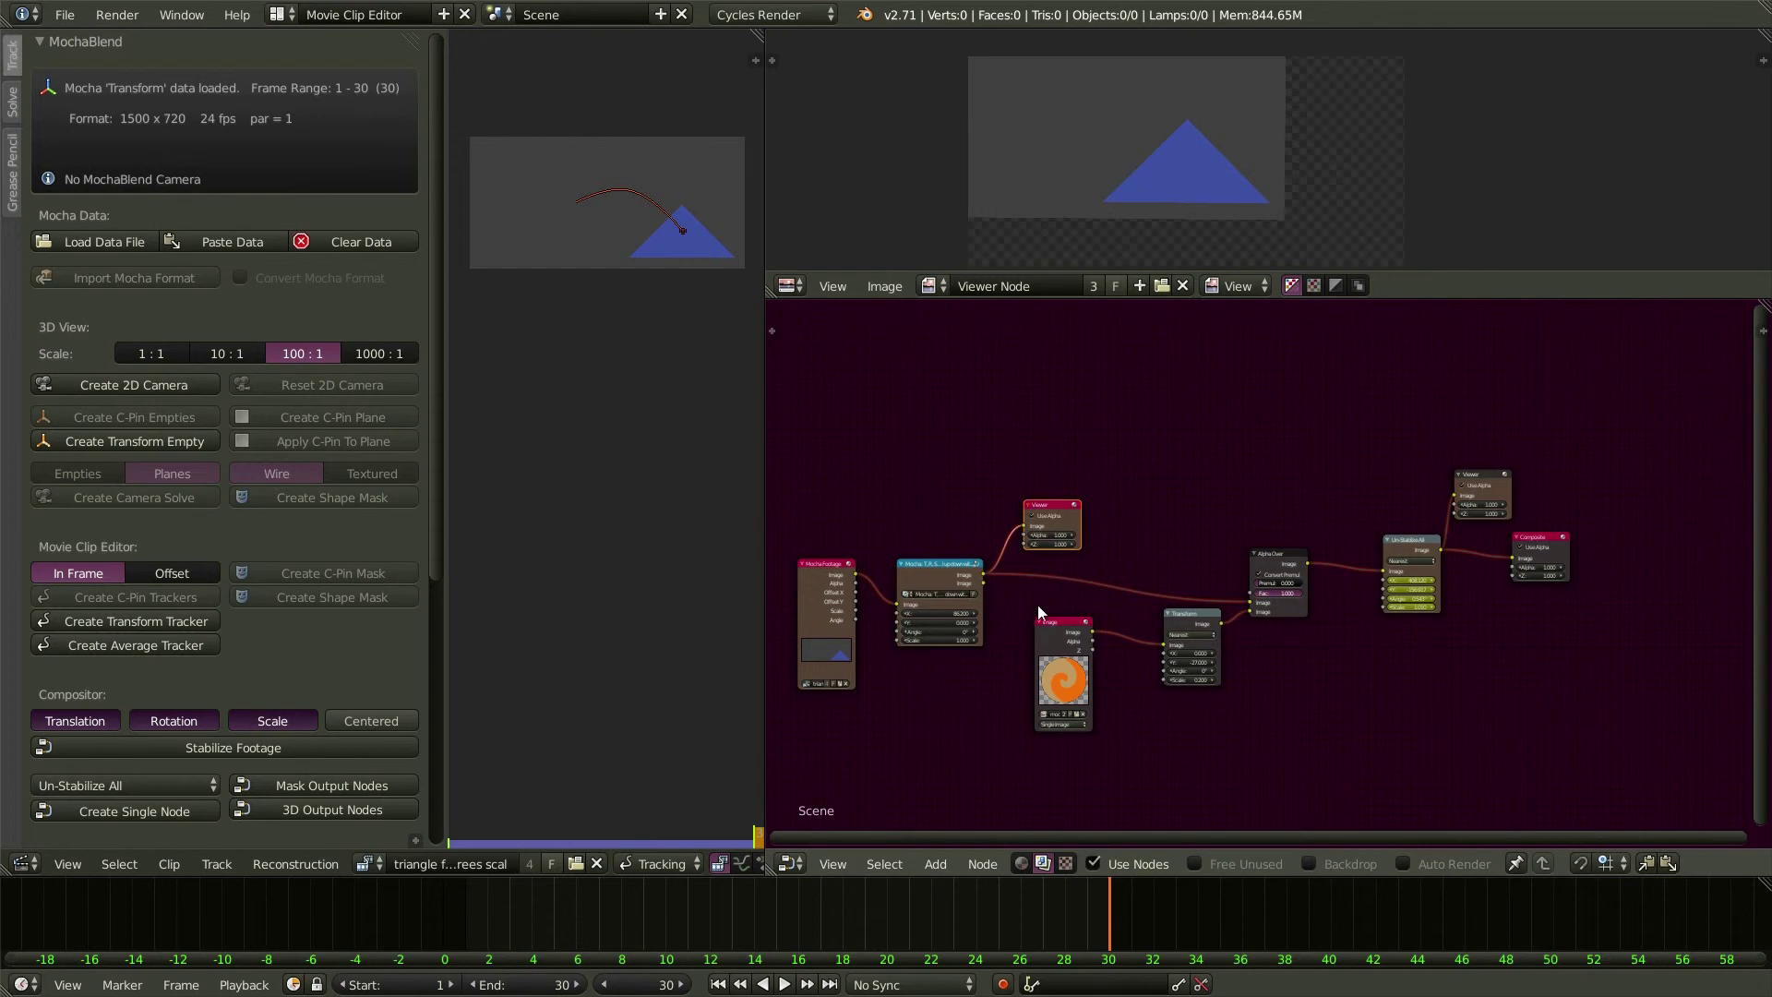
scroll(962, 759, up, 2)
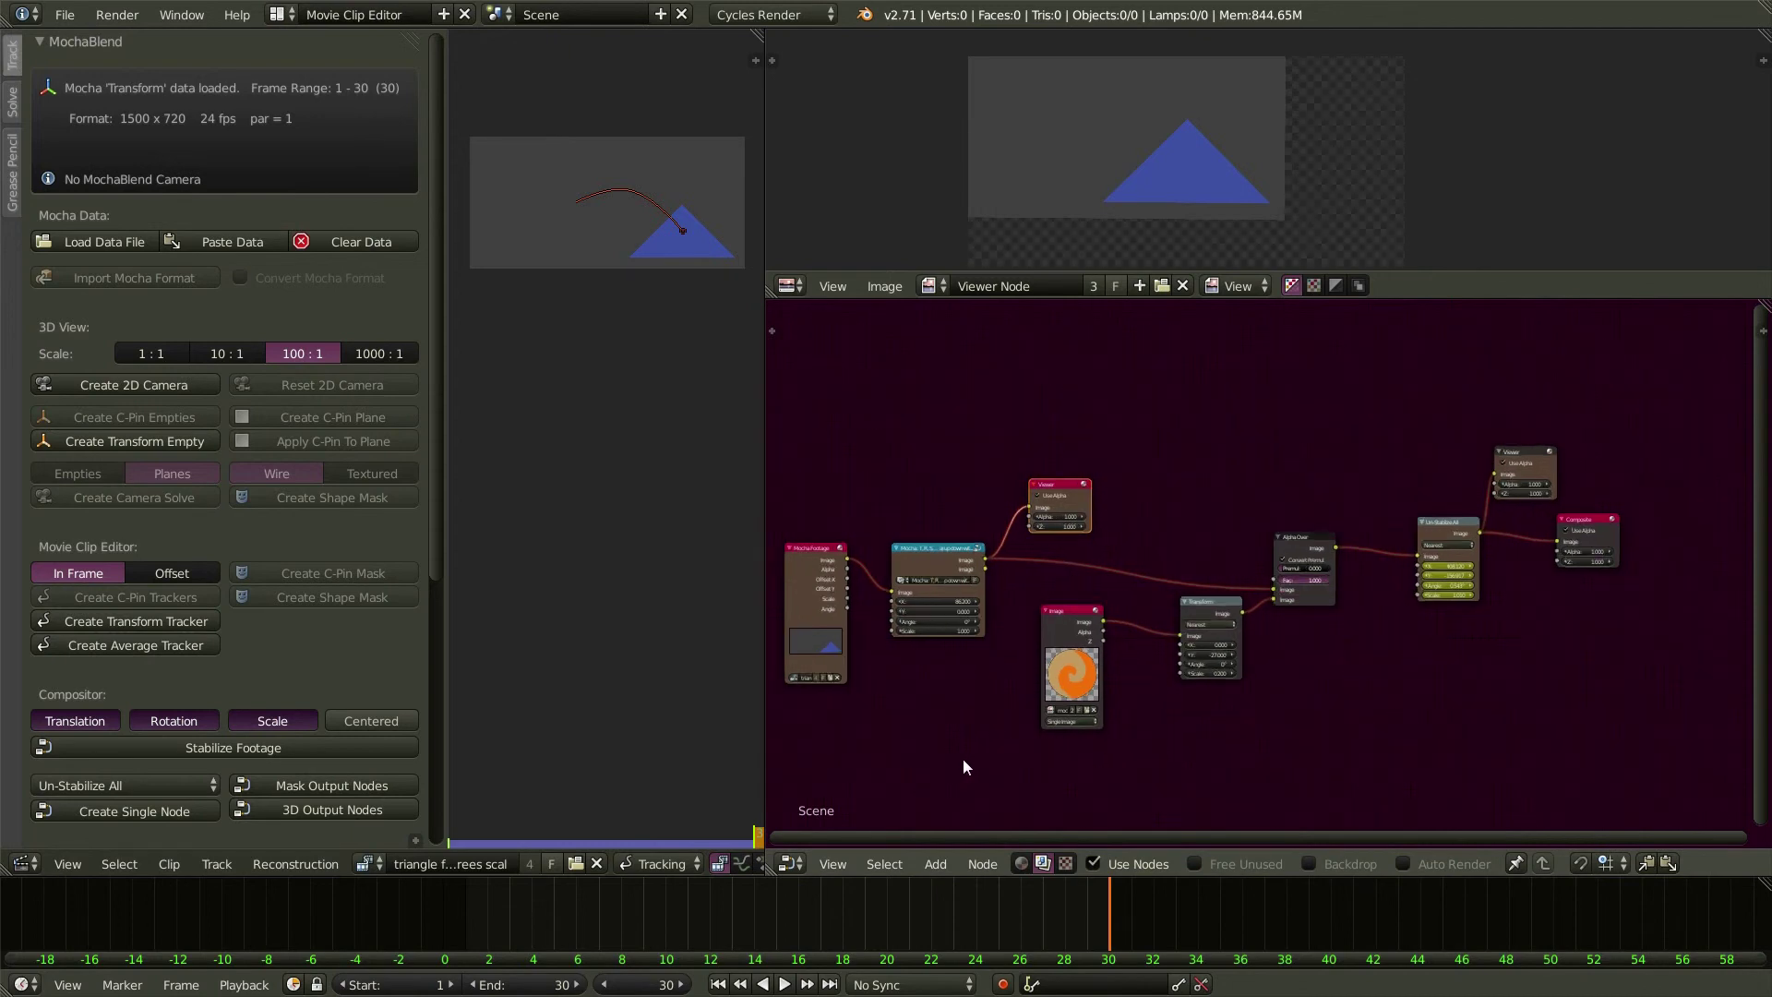
middle_drag(961, 739, 1015, 756)
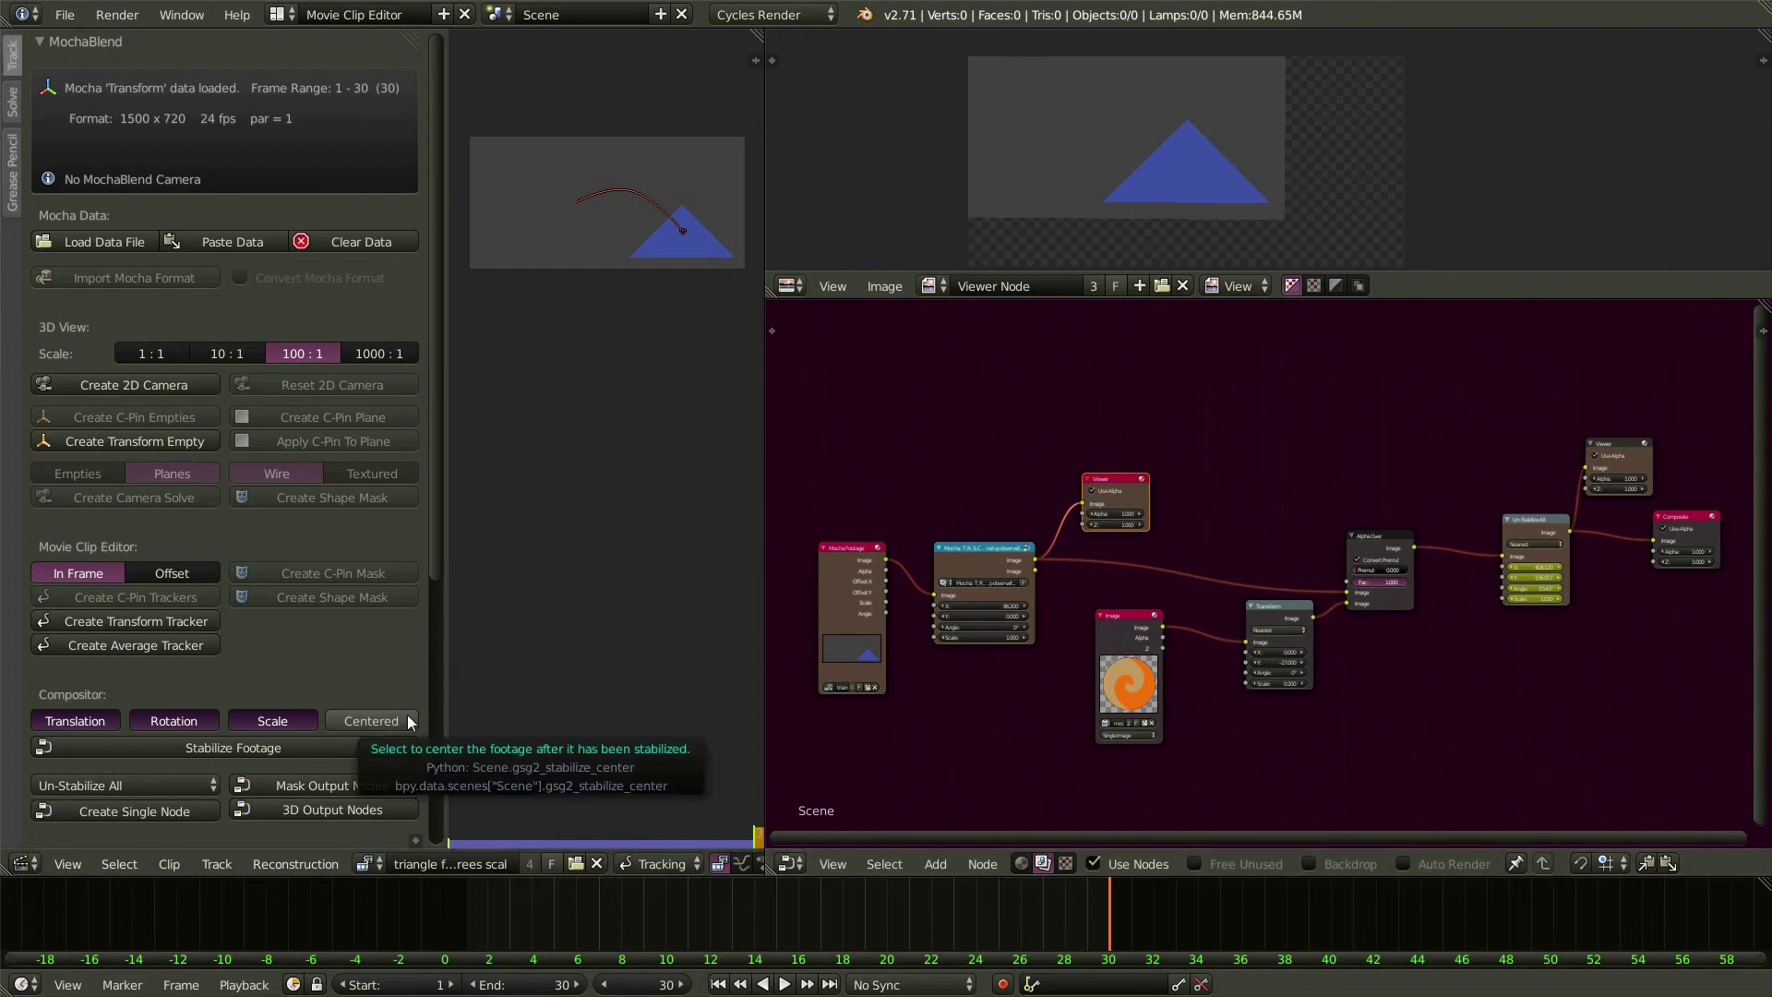
- Stabilize the footage with Centered off, activate the new node group's Viewer, and go to frame 1
click(291, 750)
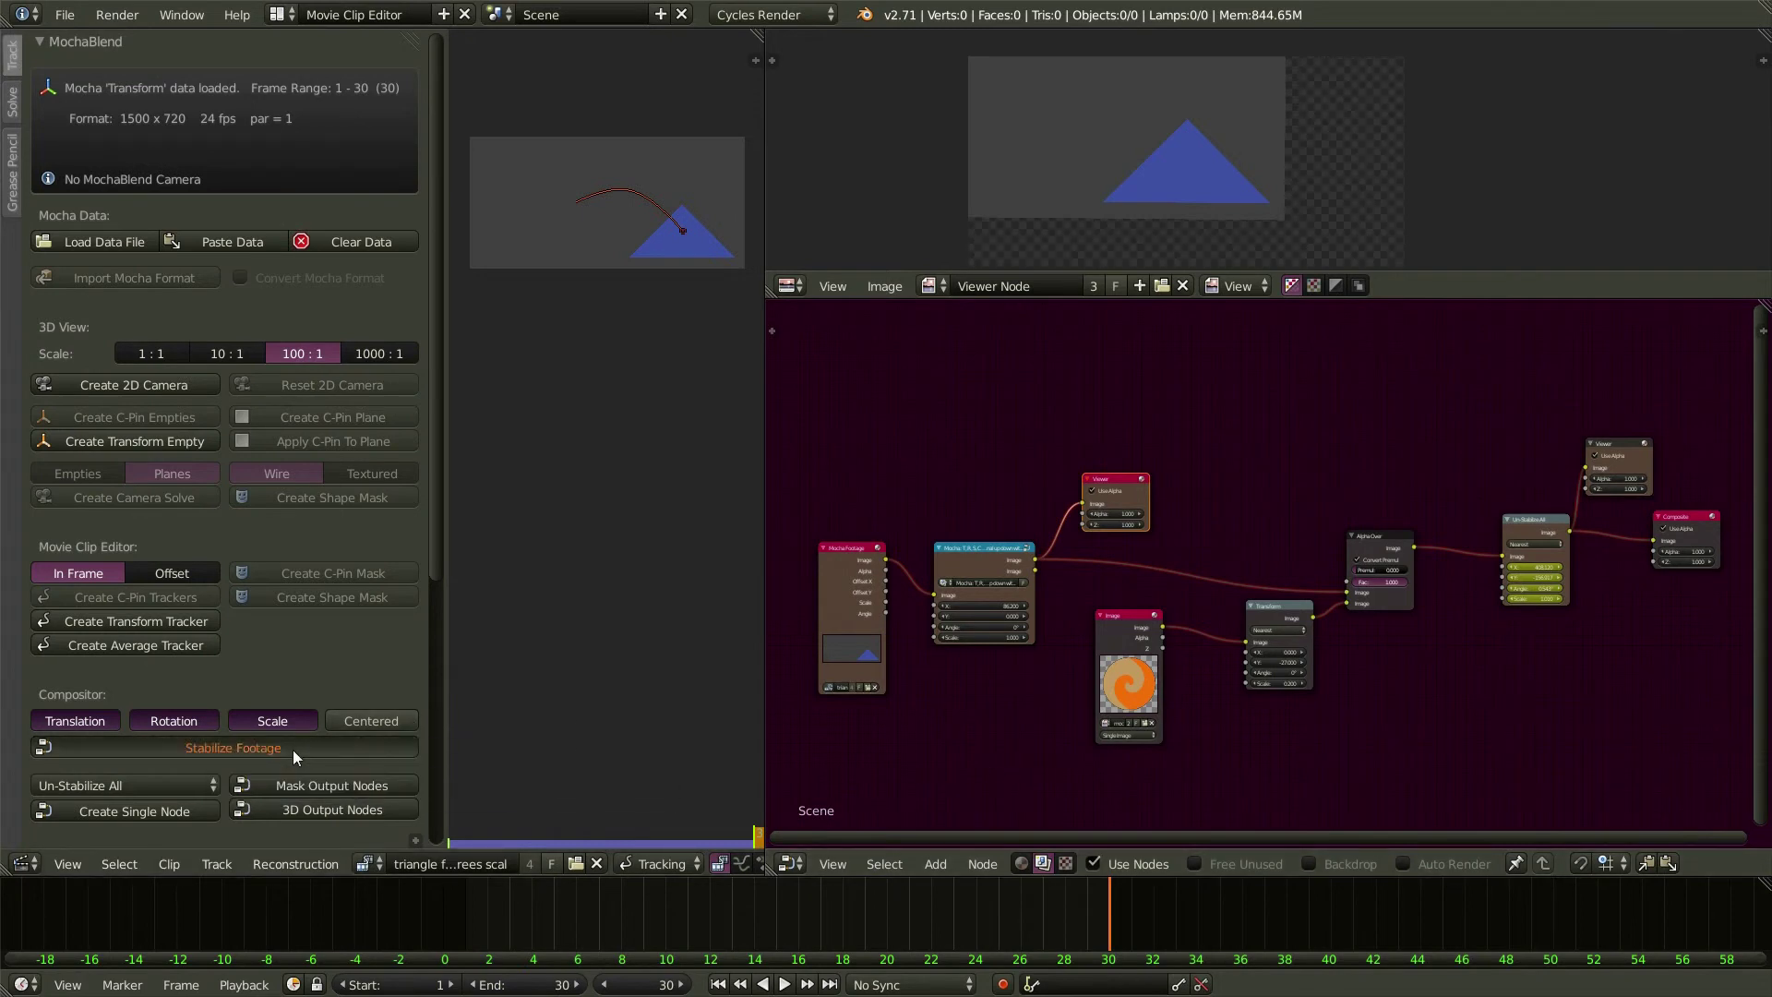
middle_drag(992, 469, 985, 674)
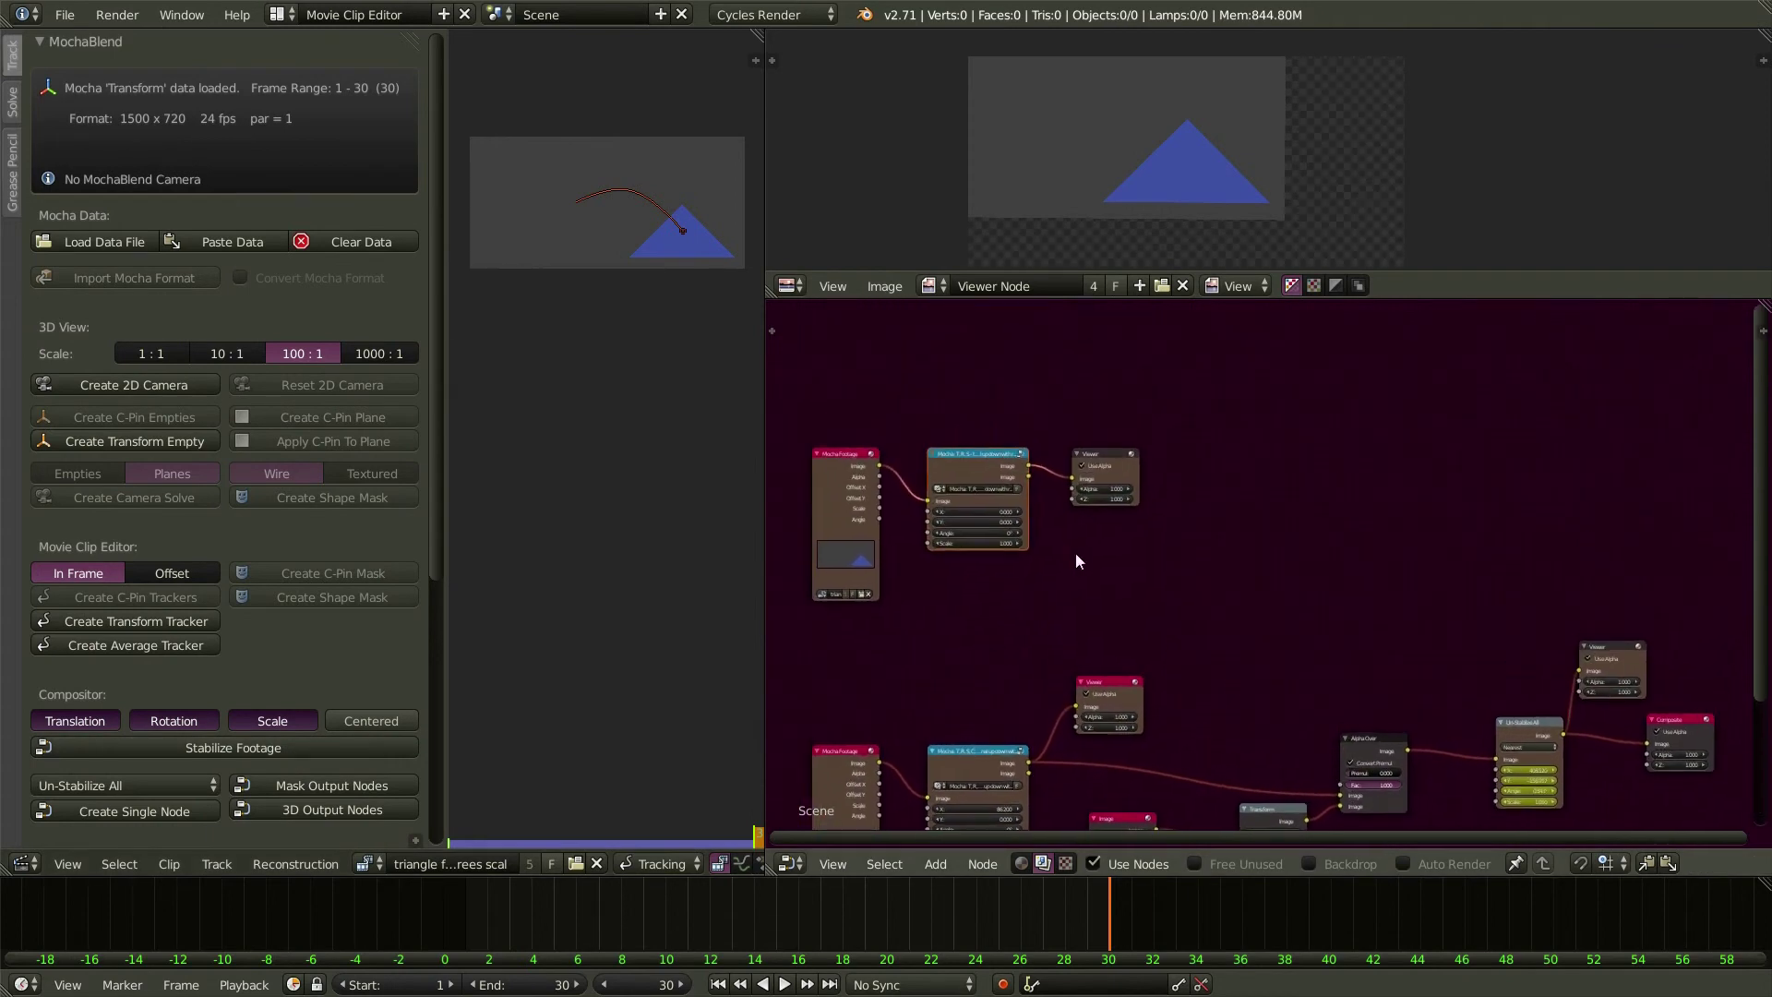
click(1103, 459)
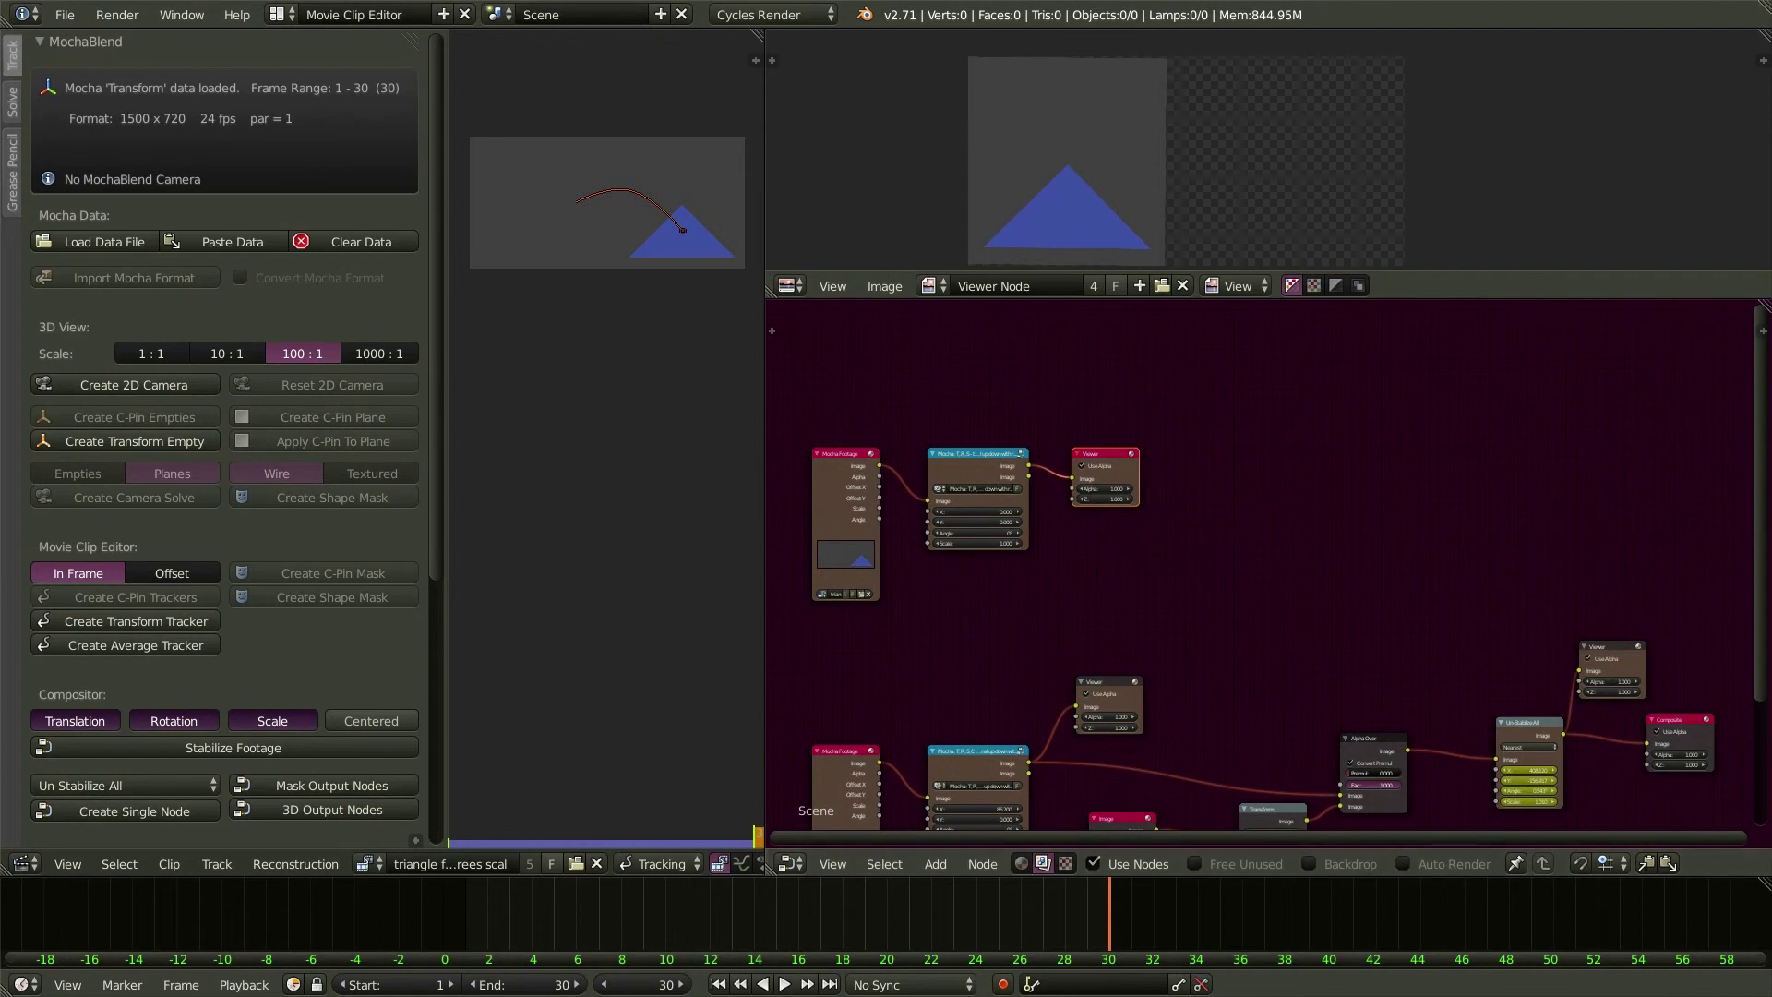
click(722, 985)
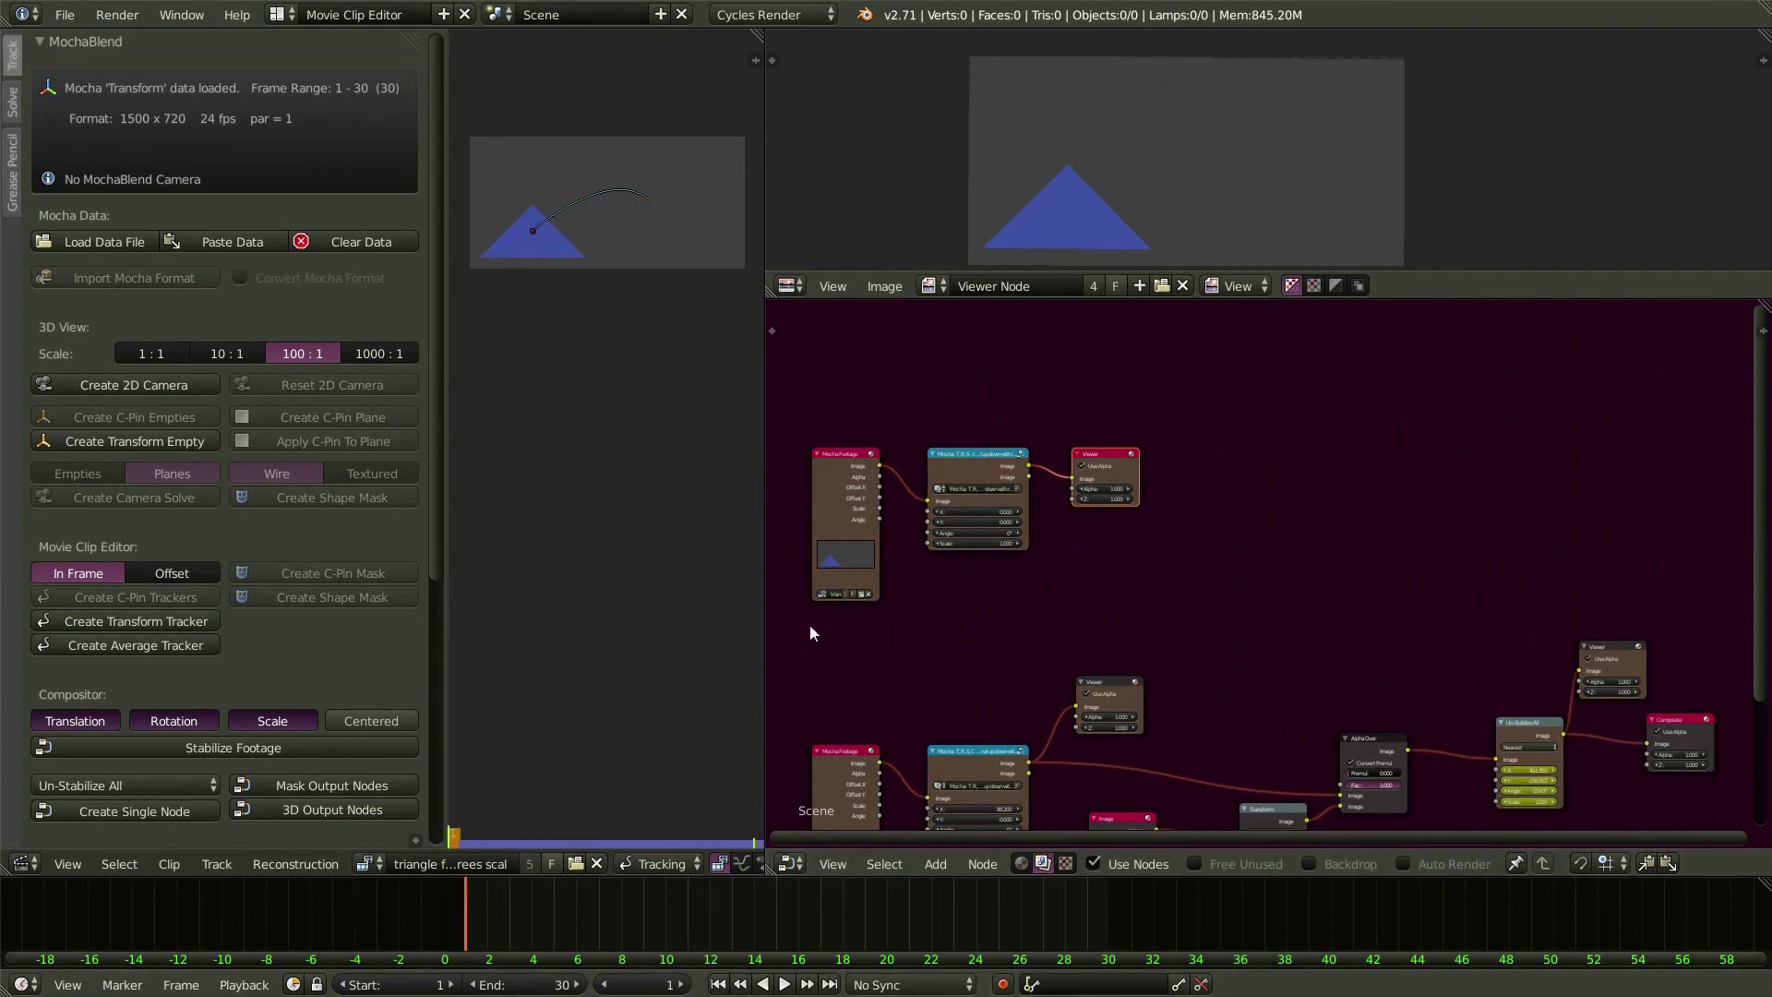
- Step the timeline forward to frame 30 and examine the non-centered stabilized triangle in the viewer image
drag(463, 914, 539, 923)
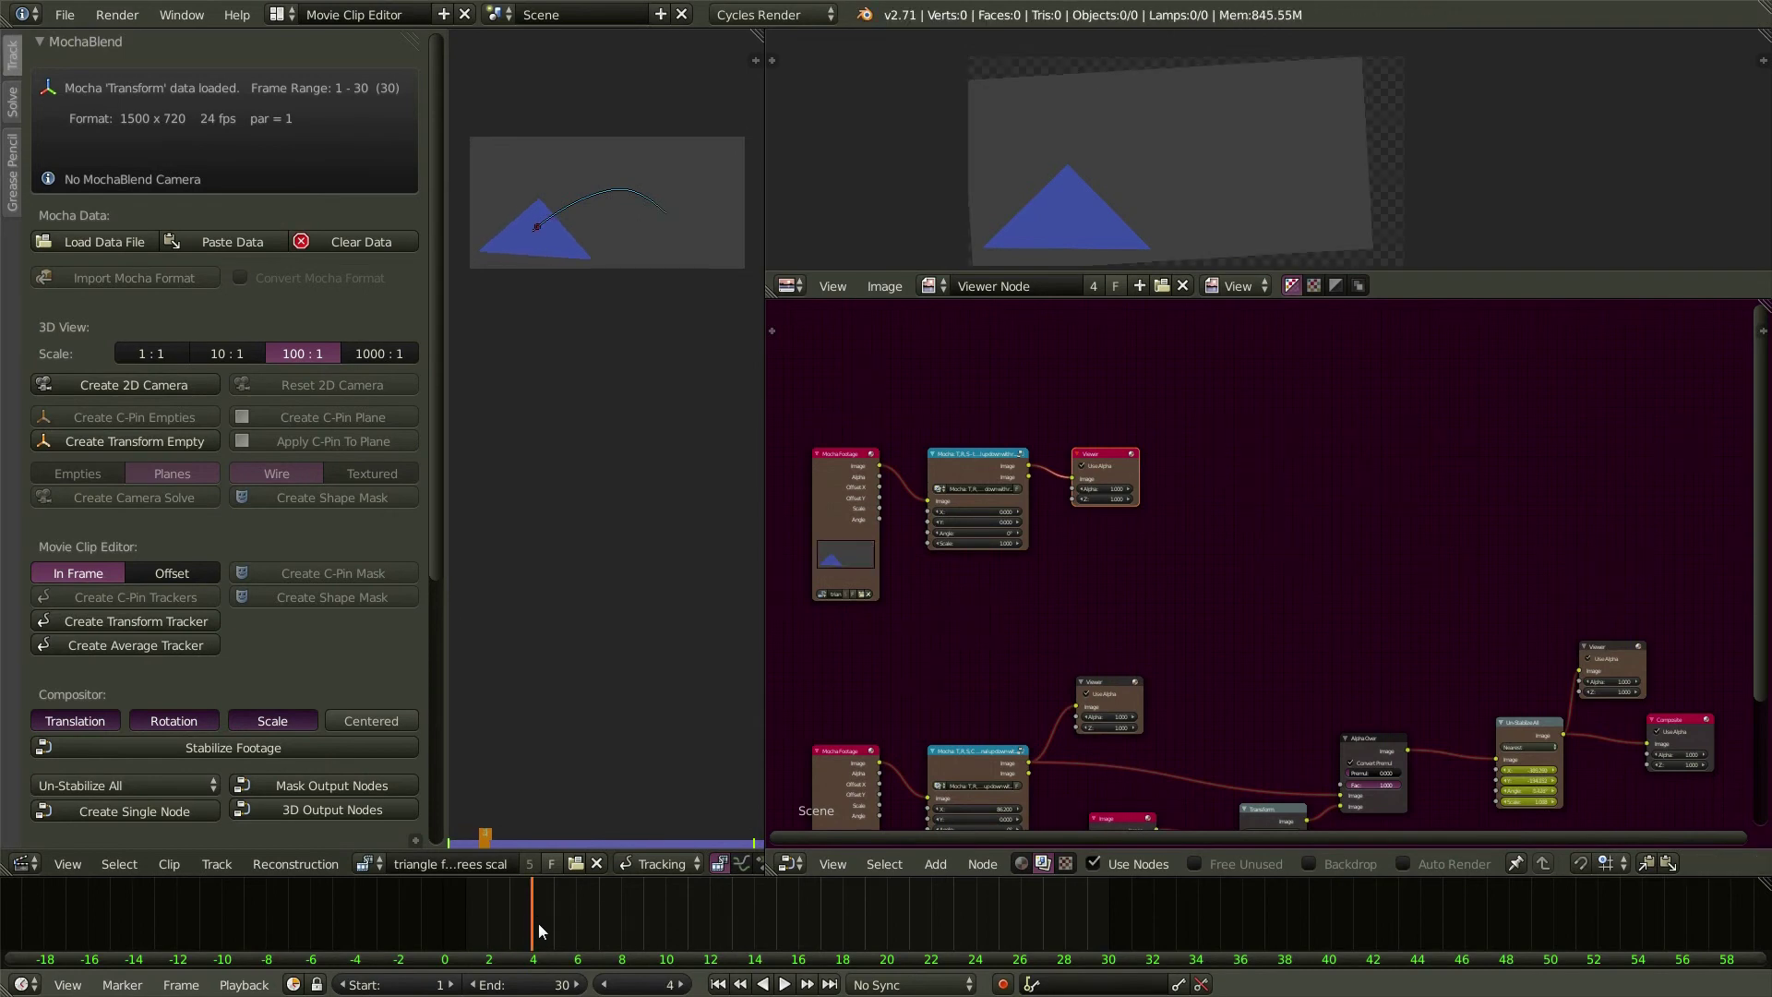
key(Right)
key(Right)
key(Right)
key(Right)
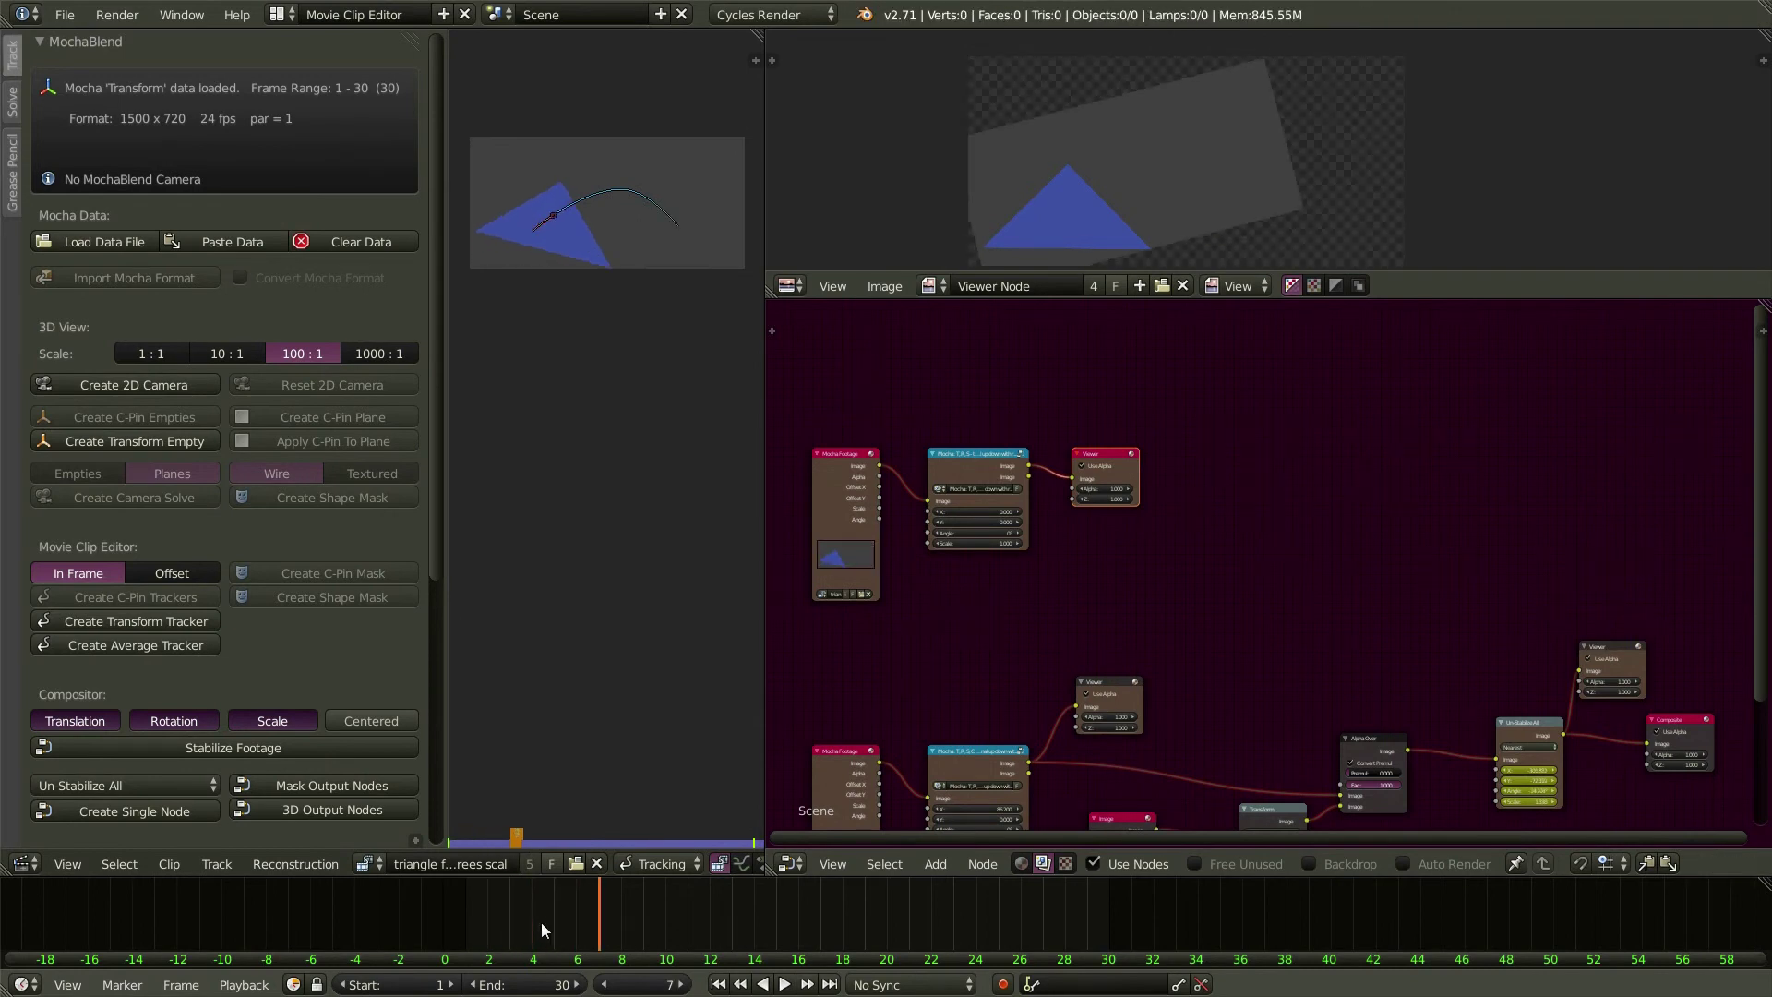
key(Right)
key(Right)
key(Right)
key(Right)
key(Right)
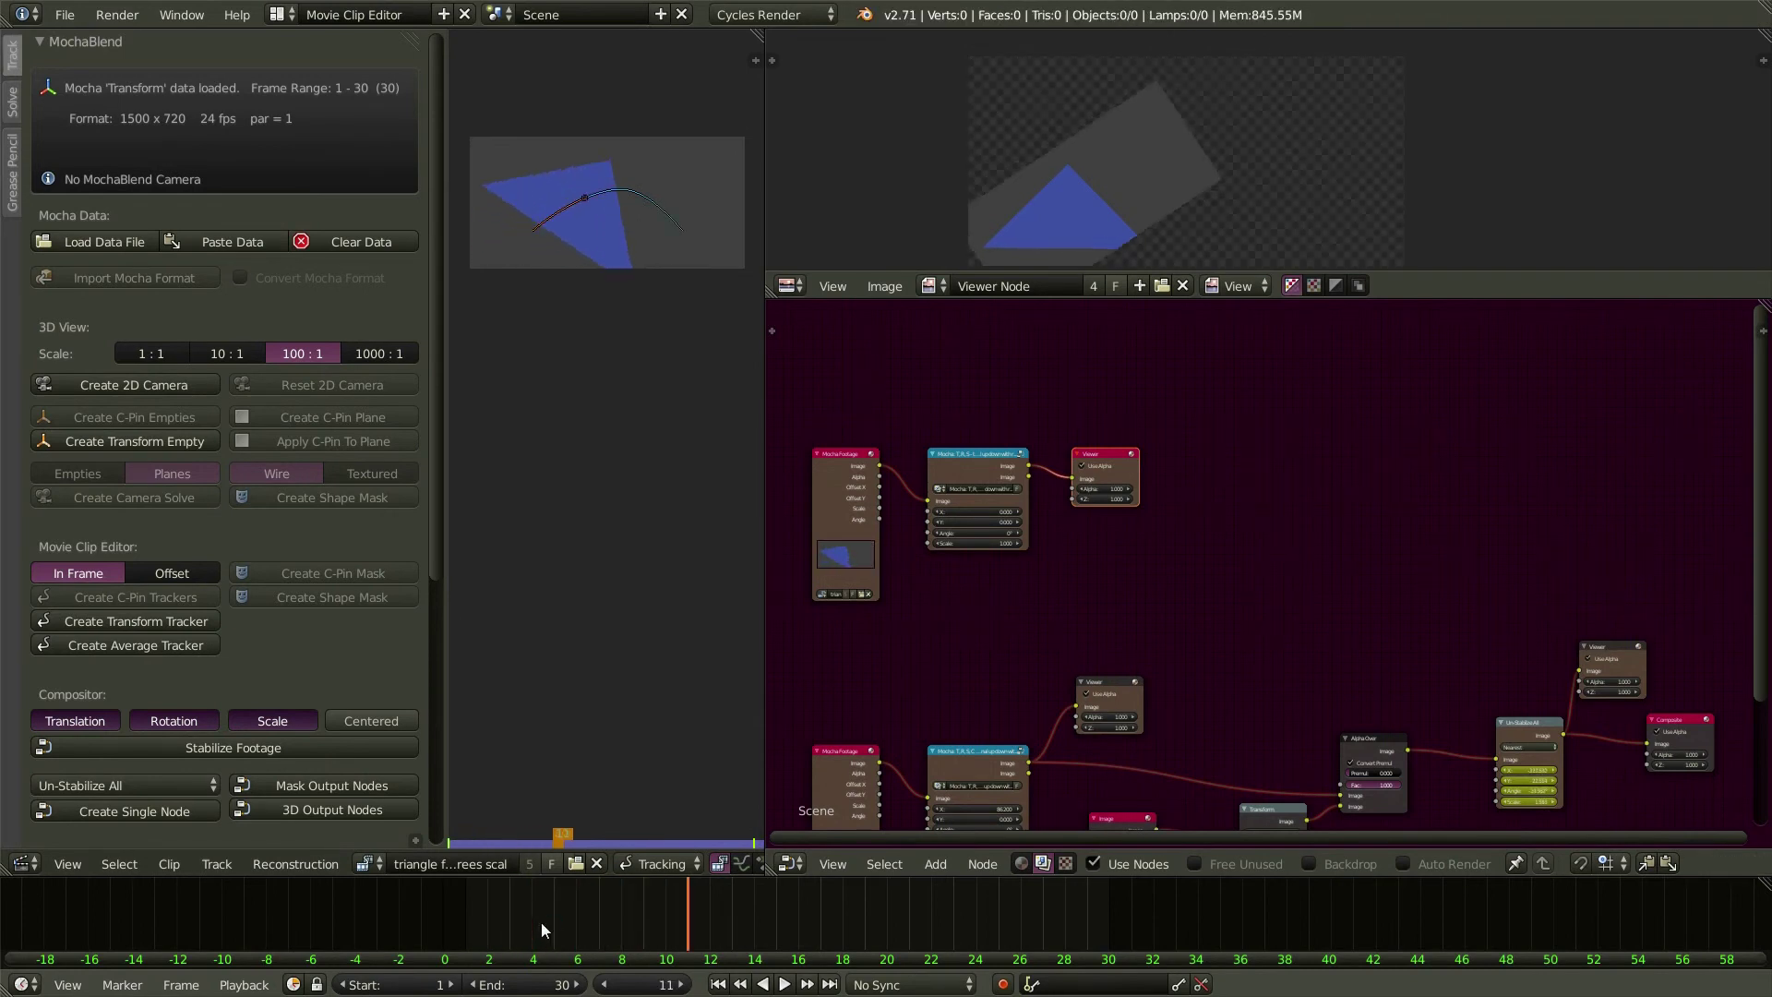
key(Right)
key(Right)
key(Right)
key(Right)
key(Right)
key(Right)
key(Right)
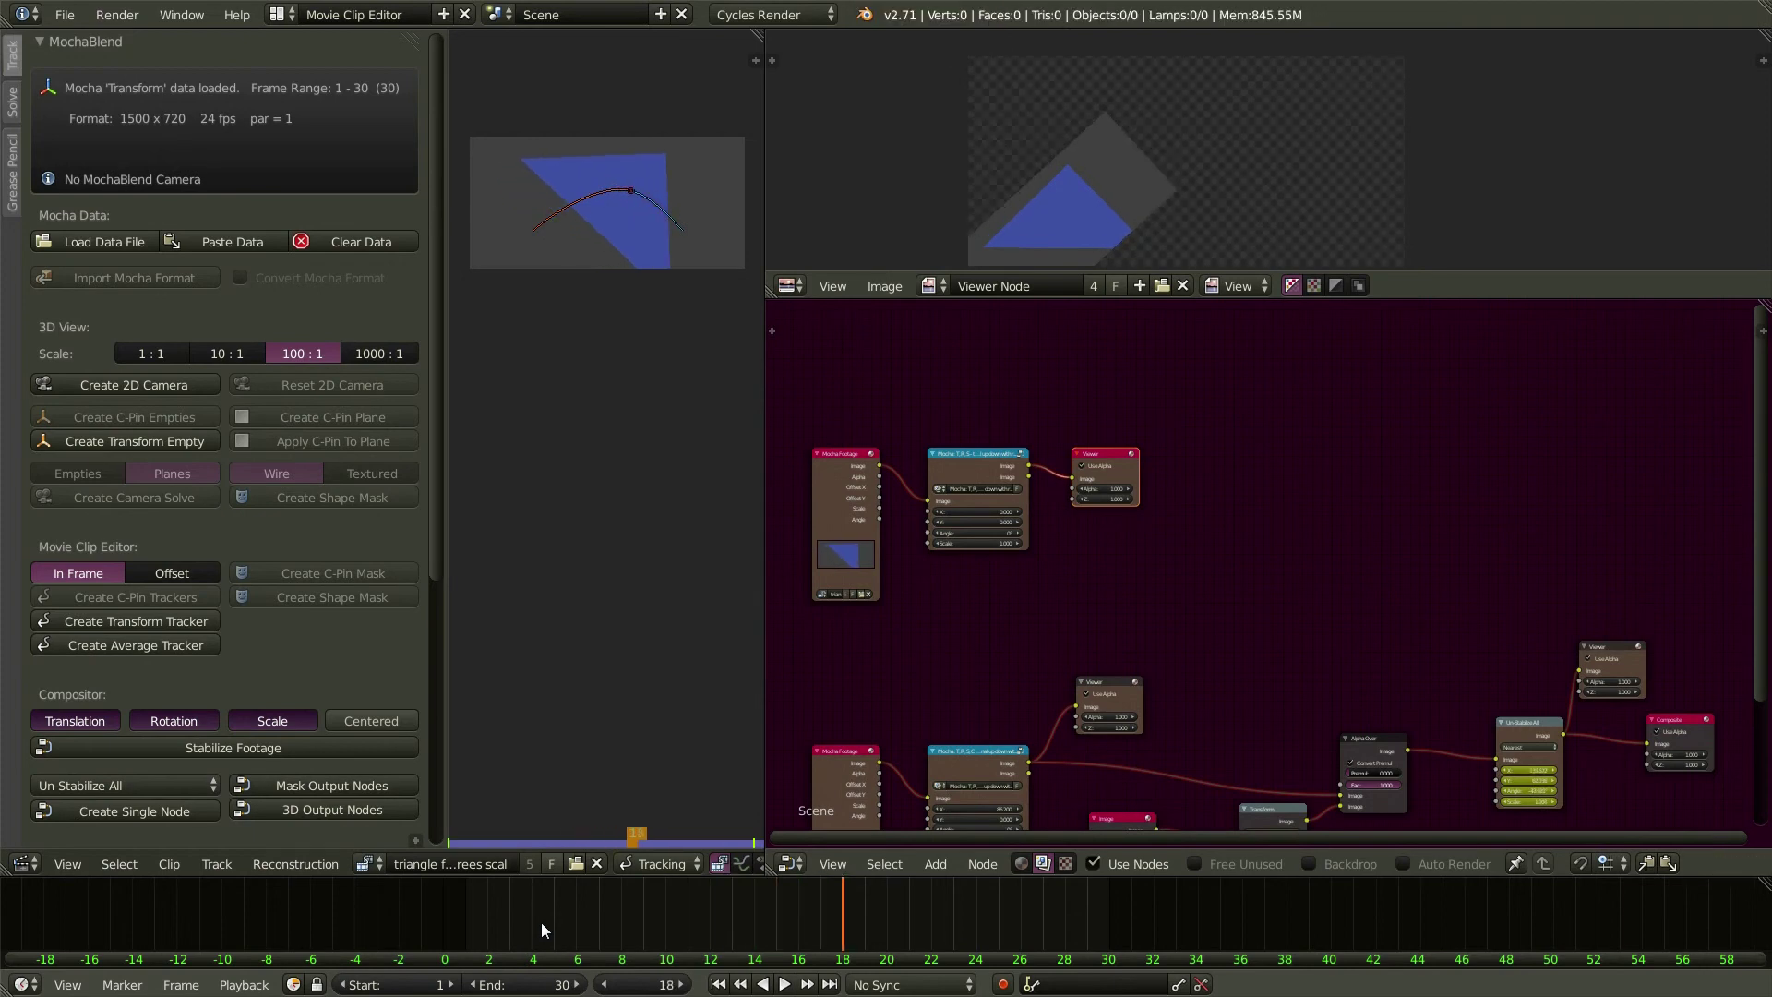
key(Right)
key(Right)
key(Right)
key(Right)
key(Right)
key(Right)
key(Right)
key(Right)
key(Right)
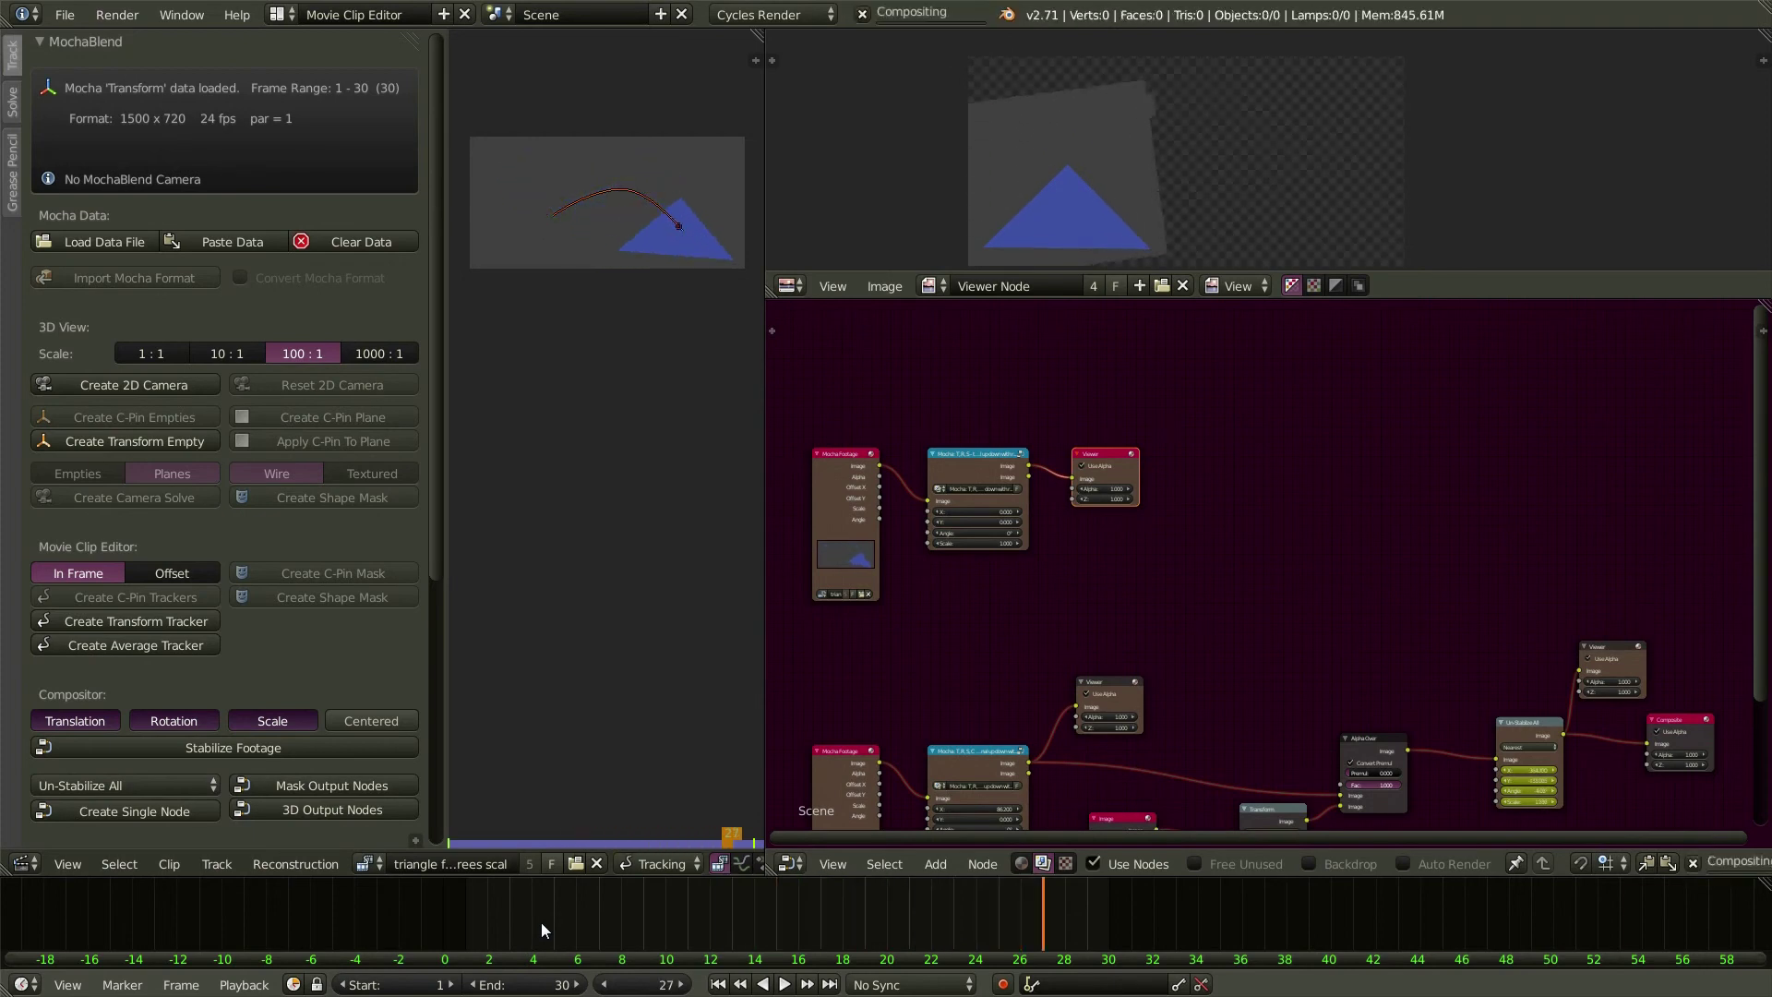
key(Right)
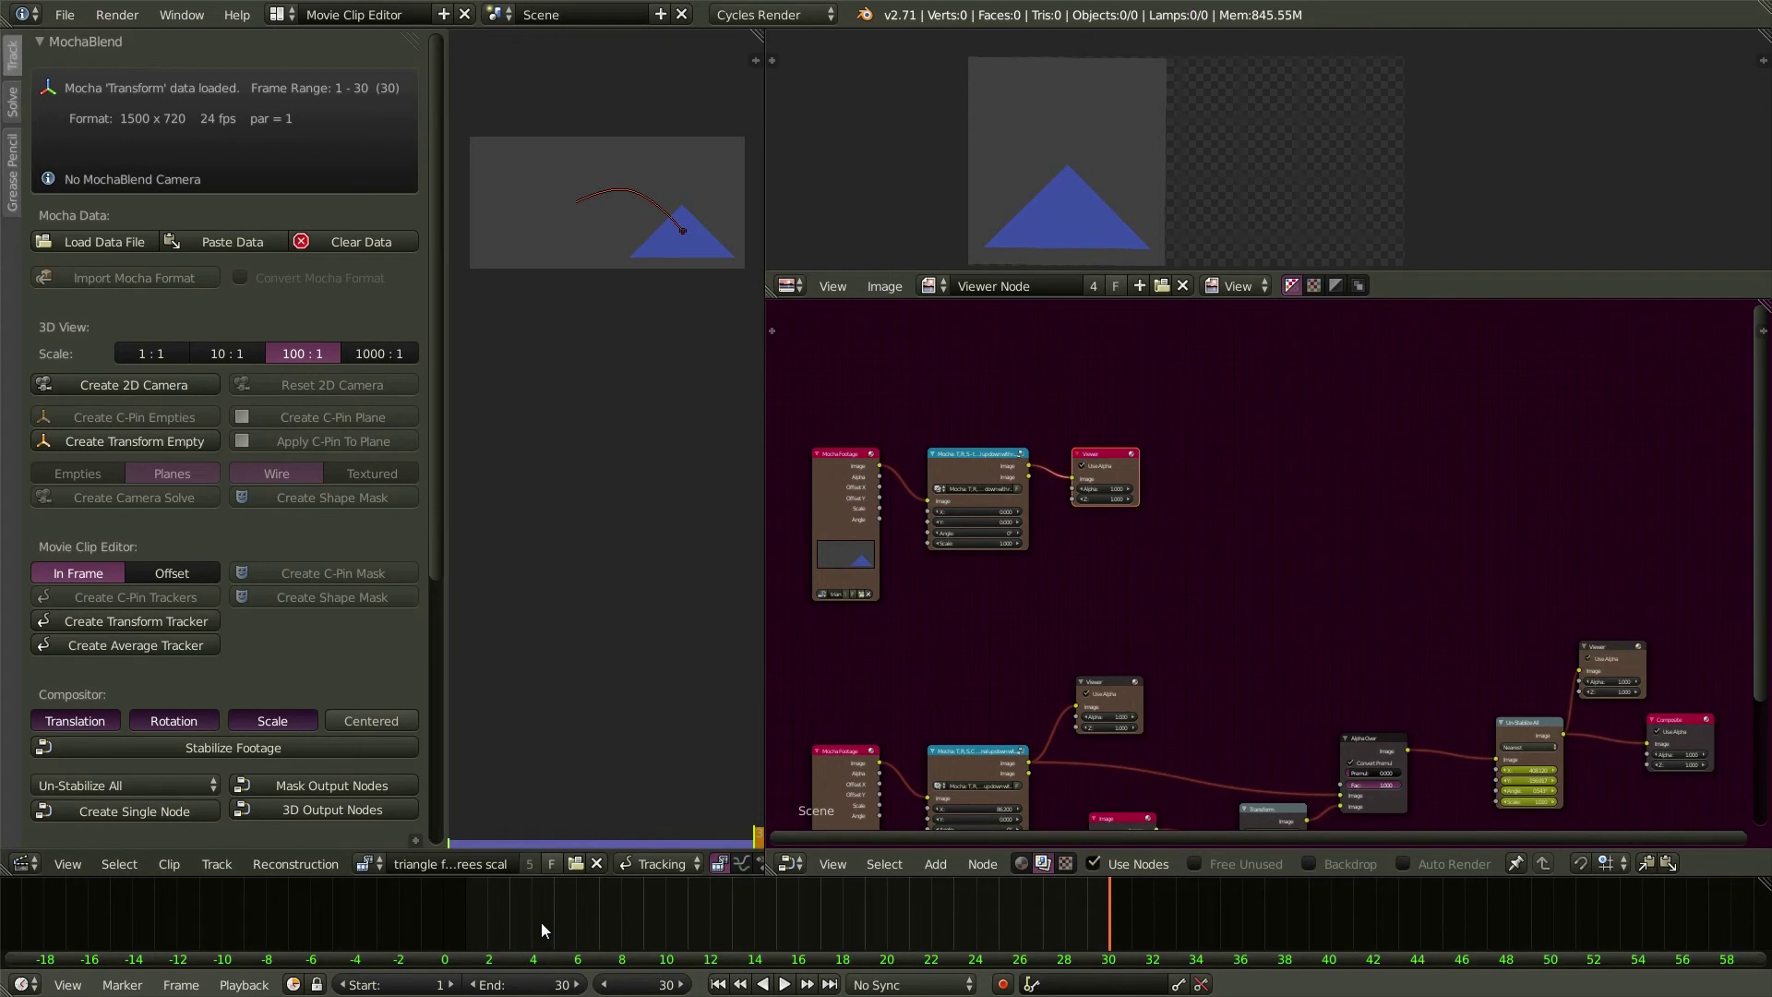
- Step the timeline back to frame 1 while checking the stabilized triangle in the viewer image
key(Left)
key(Left)
key(Left)
key(Left)
key(Left)
key(Left)
key(Left)
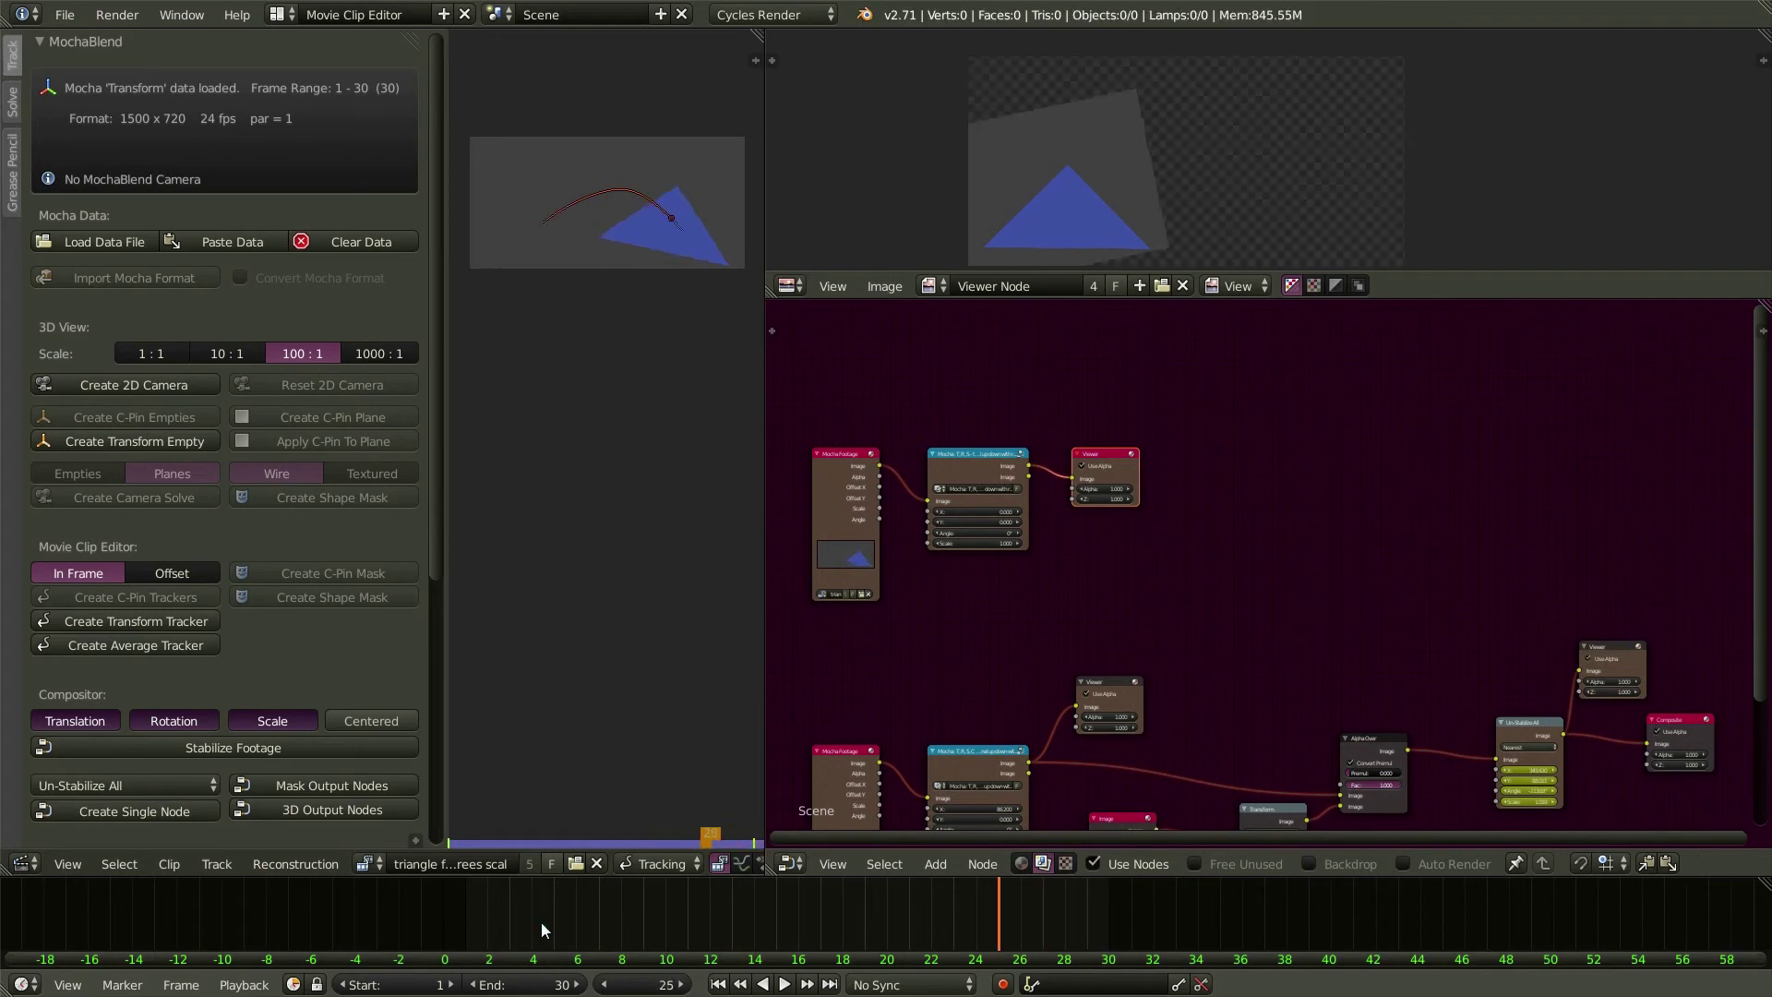
key(Left)
key(Left)
key(Left)
key(Left)
key(Left)
key(Left)
key(Left)
key(Left)
key(Left)
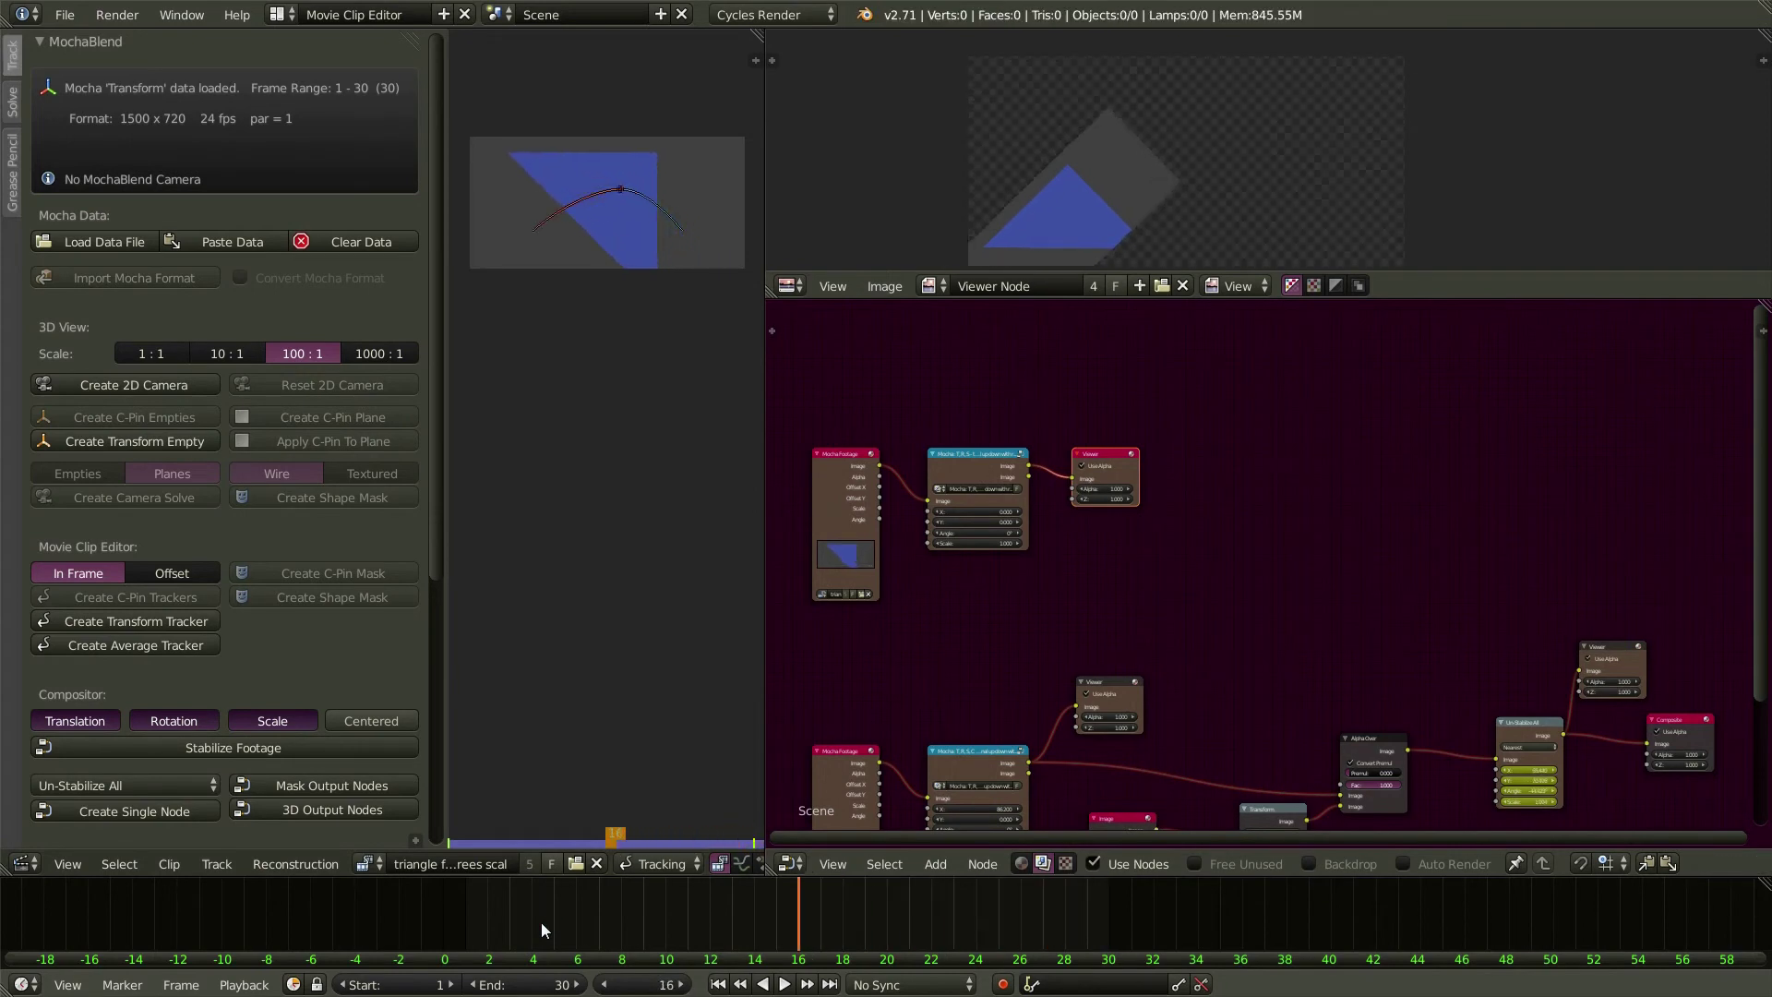
key(Left)
key(Left)
key(Left)
key(Left)
key(Left)
key(Left)
key(Left)
key(Left)
key(Left)
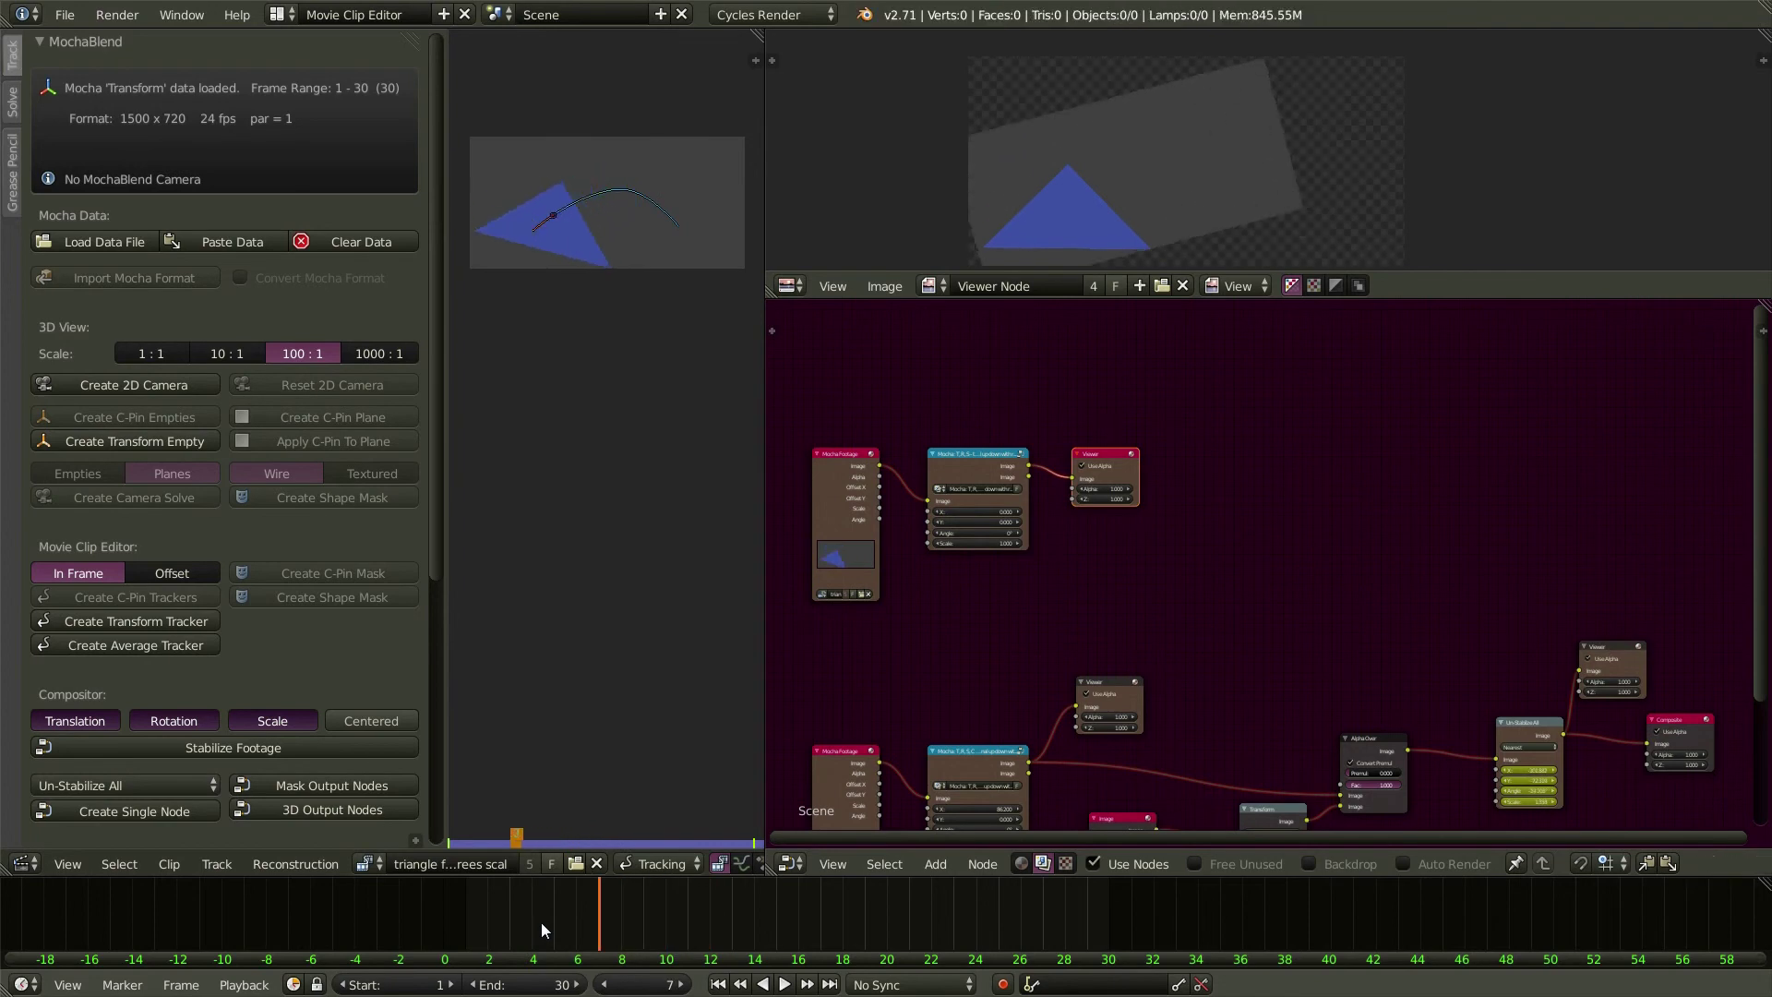
key(Left)
key(Left)
key(Left)
key(Left)
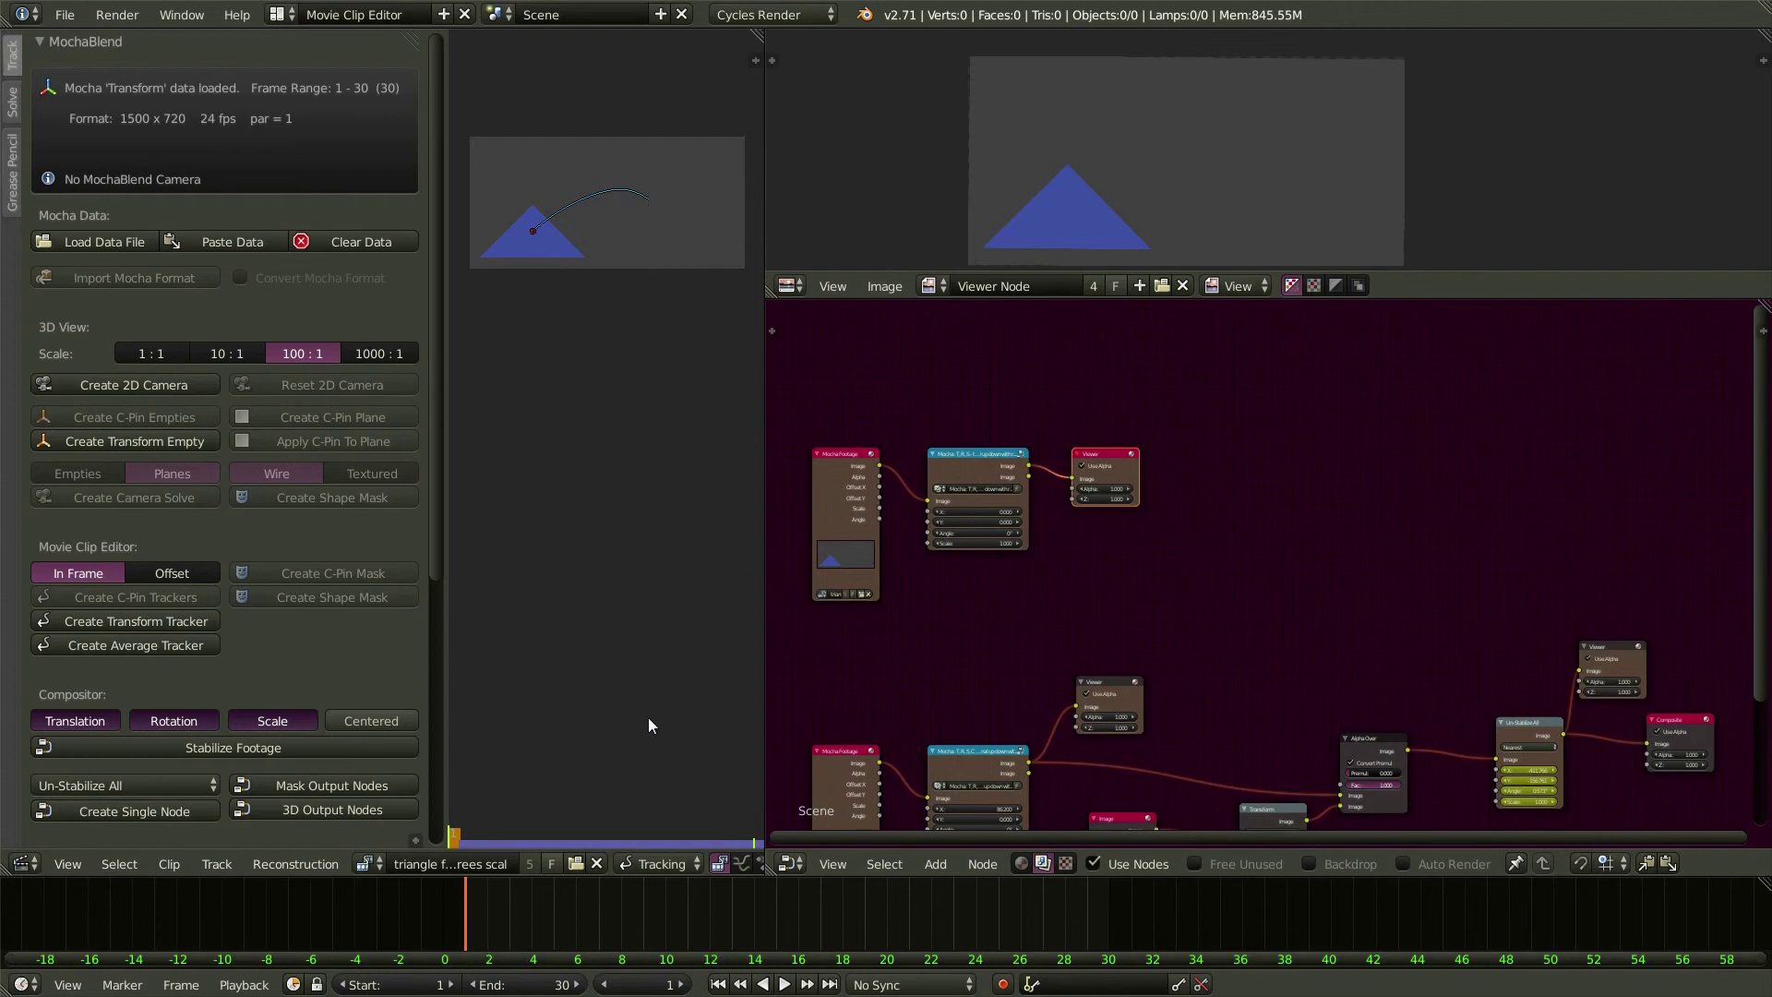
- Create a single Un-Stabilize Translation node with MochaBlend
click(123, 789)
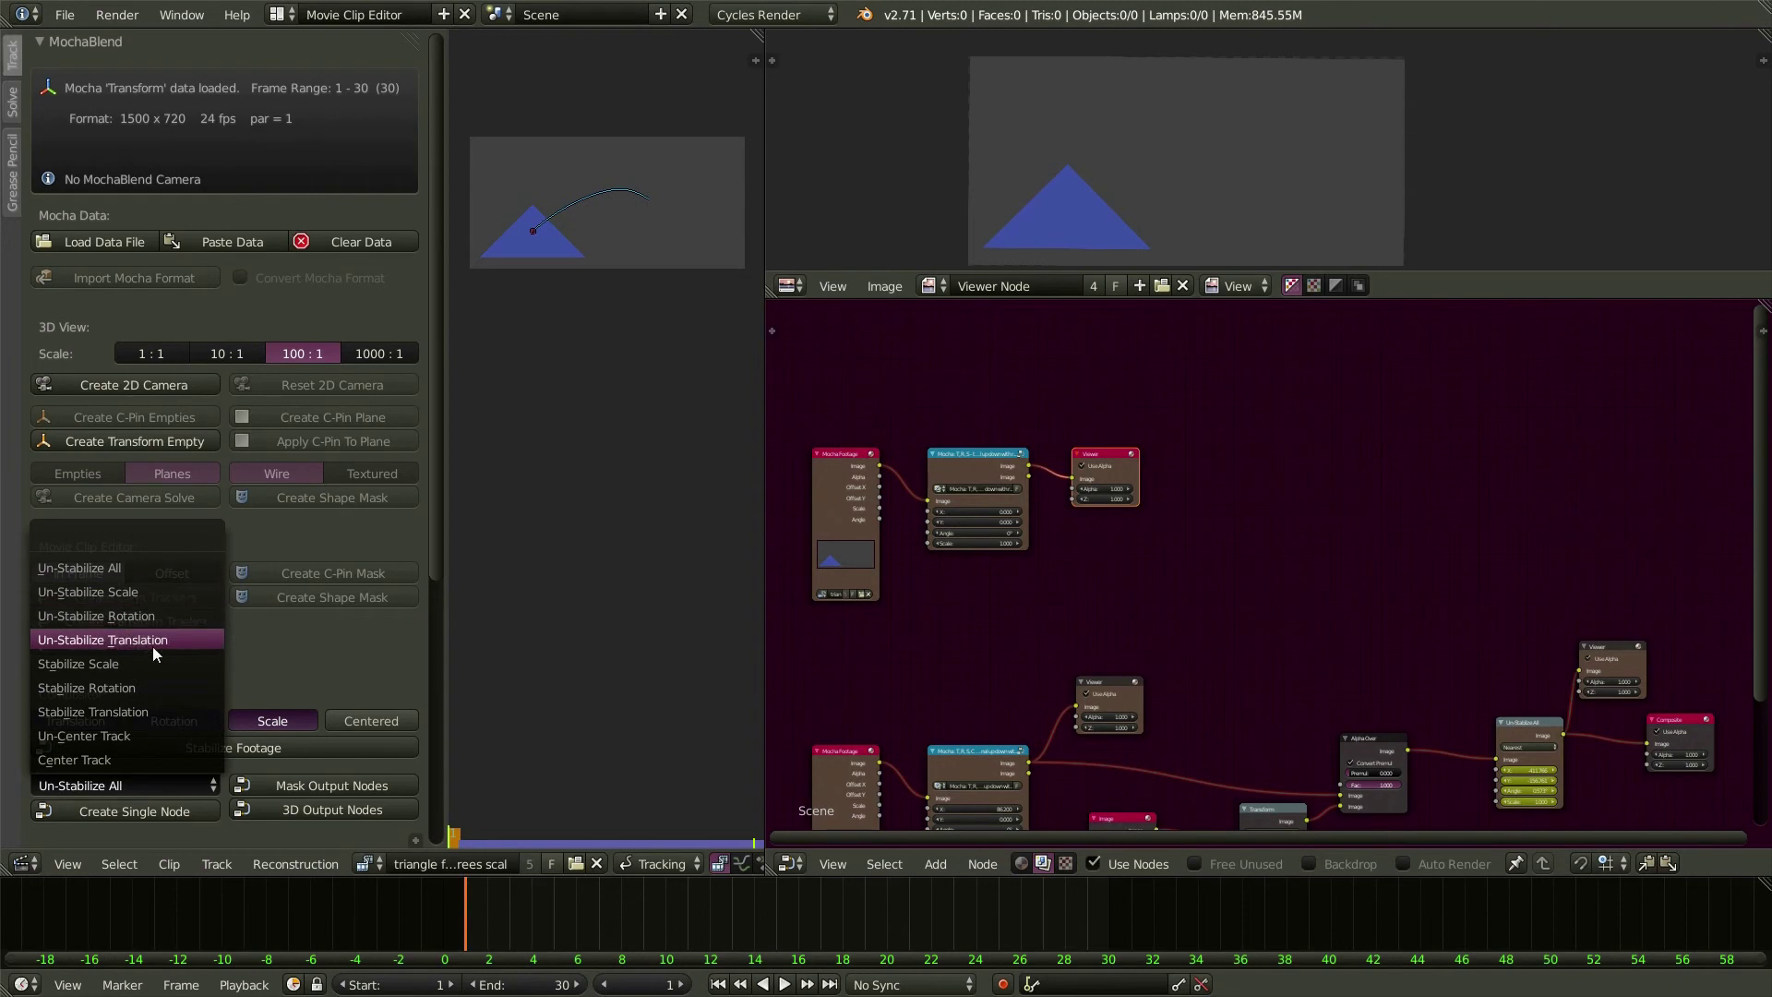
click(152, 646)
click(151, 811)
middle_drag(955, 714, 1019, 882)
scroll(864, 412, up, 3)
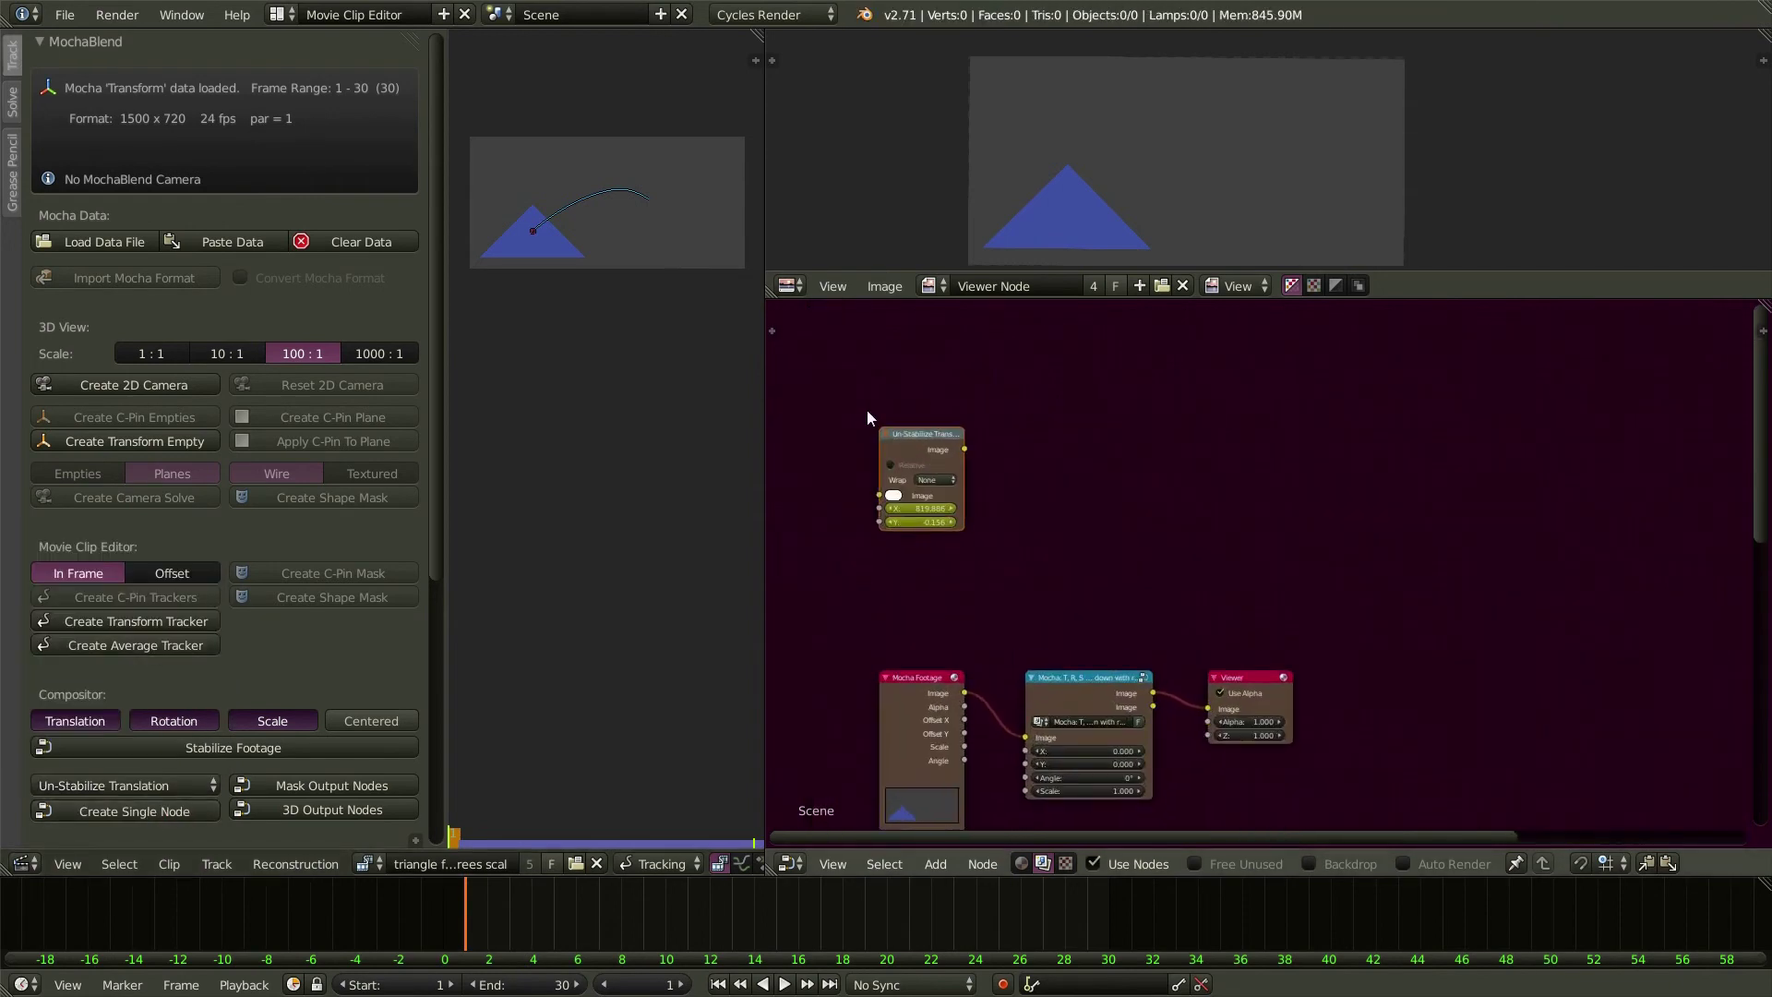
scroll(936, 618, up, 1)
middle_drag(926, 648, 929, 723)
- Create a single Un-Stabilize Rotation node and place it above and to the right of the Un-Stabilize Translation node
click(194, 781)
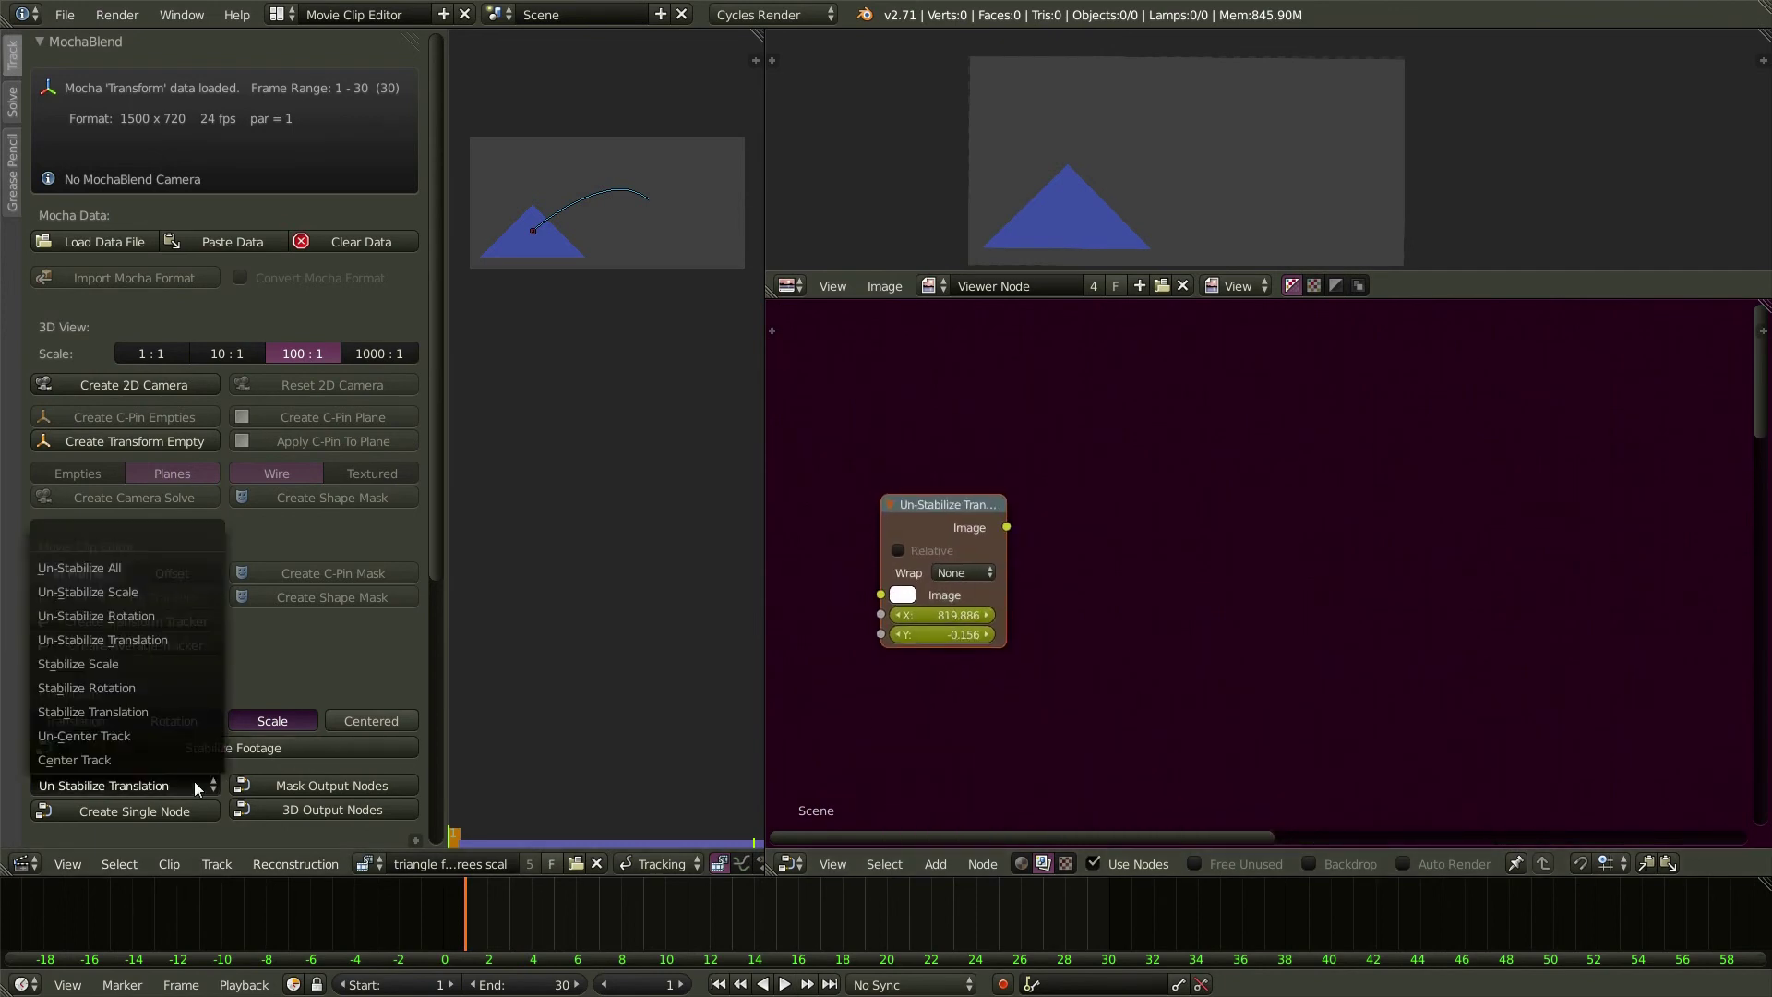
click(153, 615)
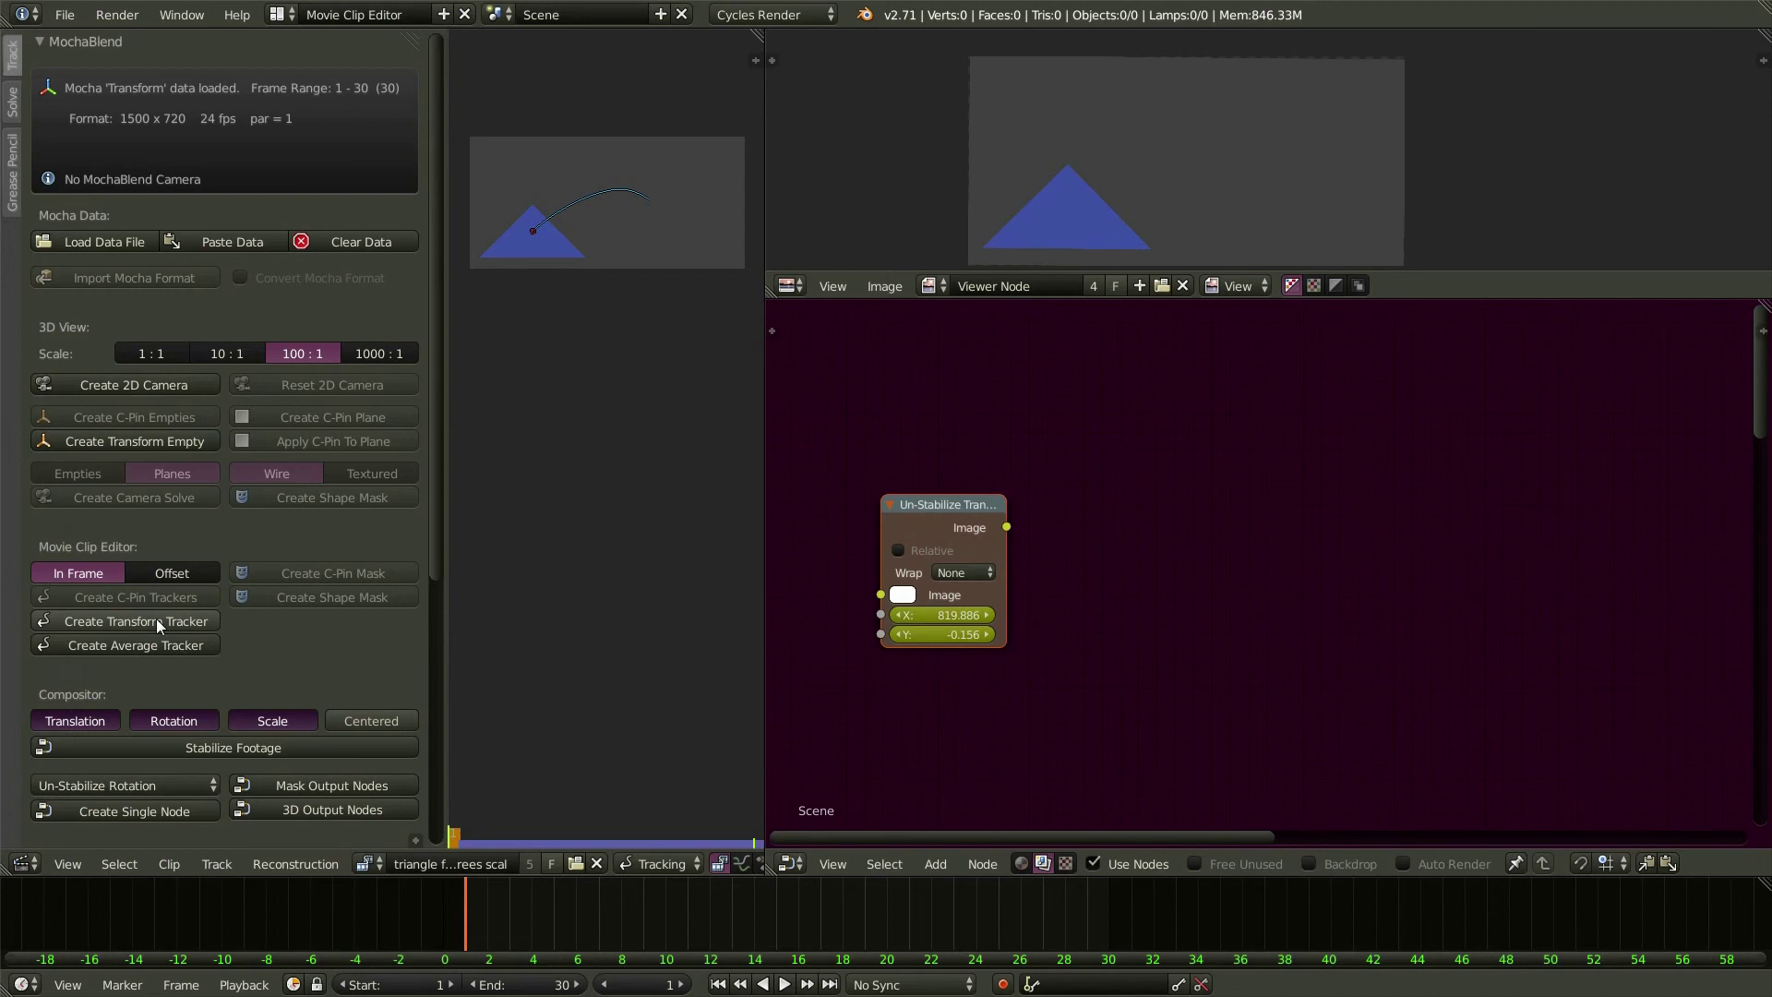
click(156, 810)
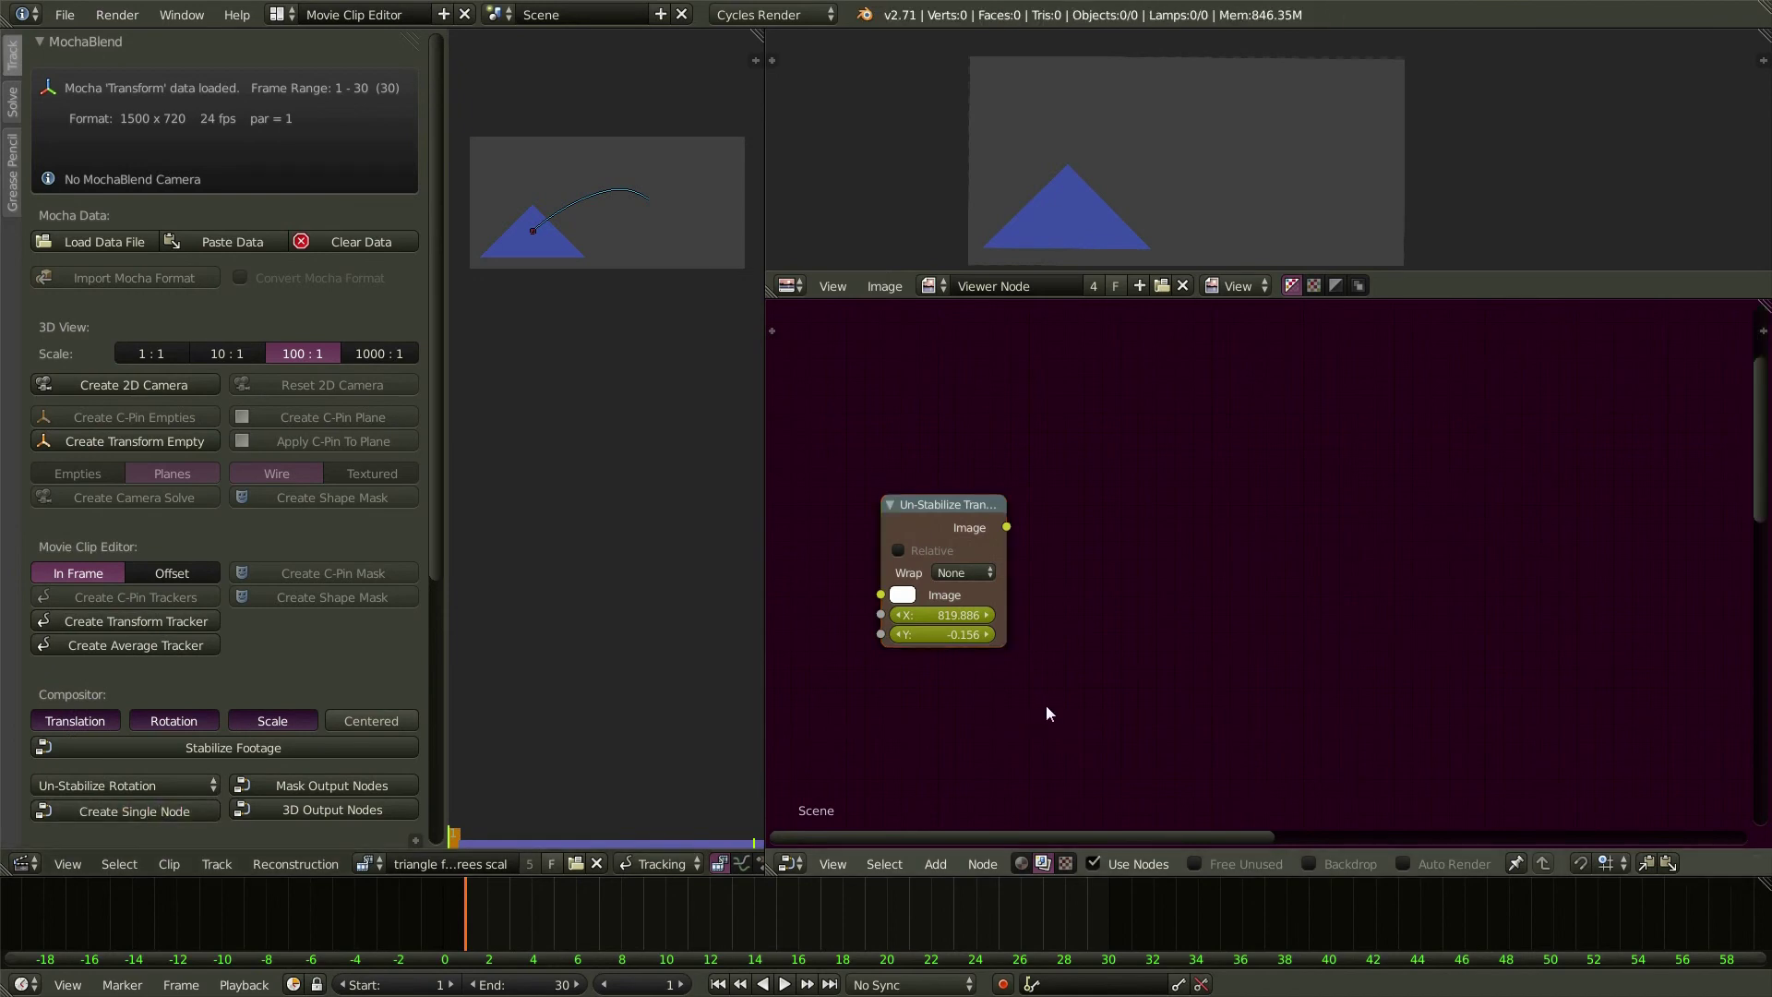
scroll(1045, 706, down, 1)
middle_drag(1083, 684, 1059, 760)
drag(943, 306, 1147, 481)
- Create a single Un-Stabilize Scale node and place it to the right of the Un-Stabilize Rotation node
click(159, 785)
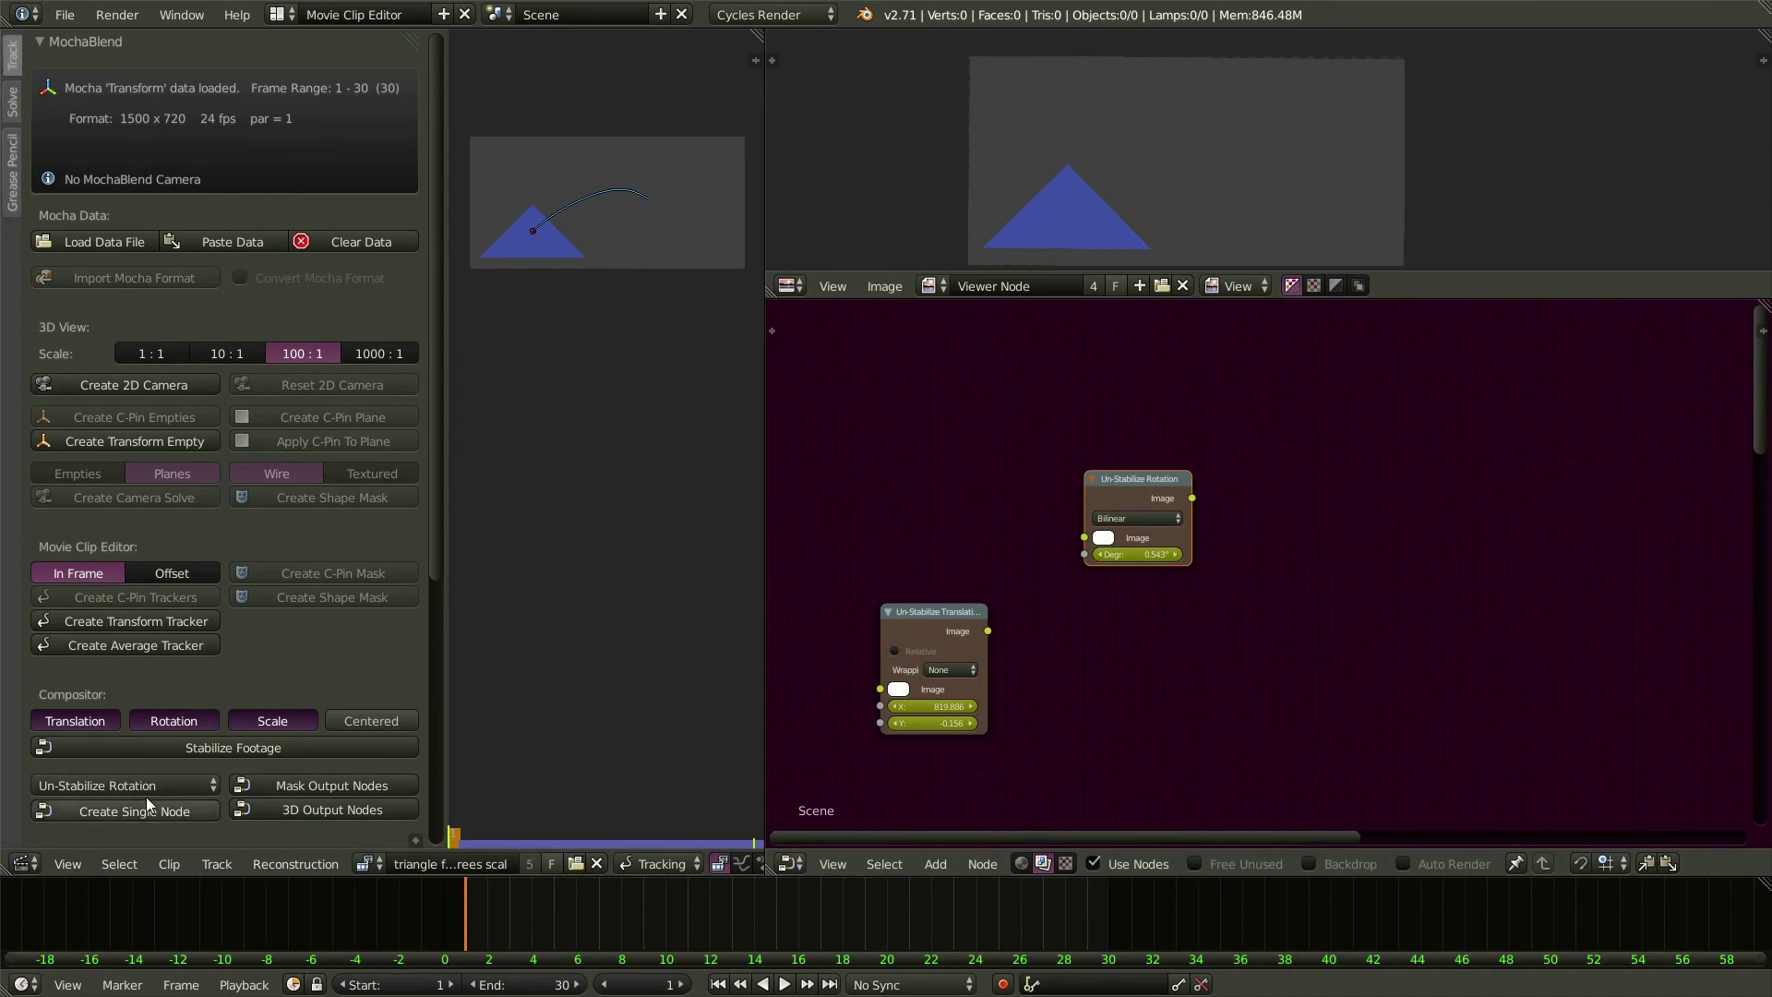
click(118, 592)
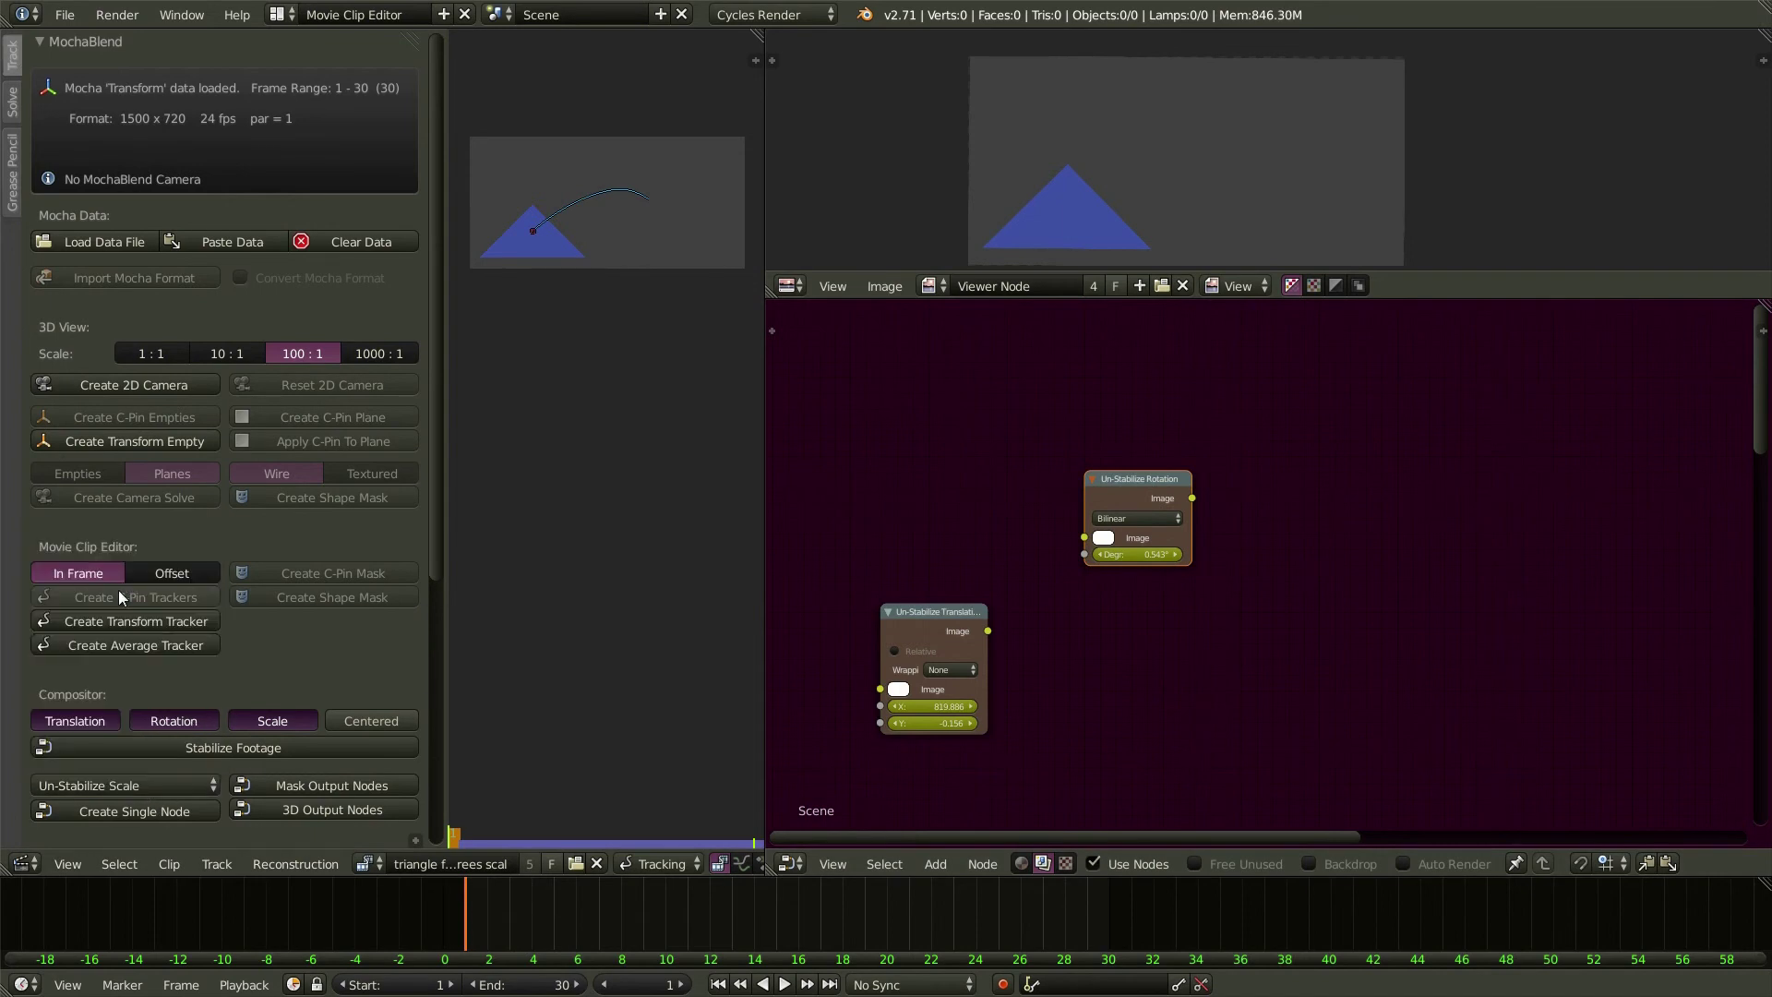
click(148, 811)
middle_drag(965, 575, 981, 708)
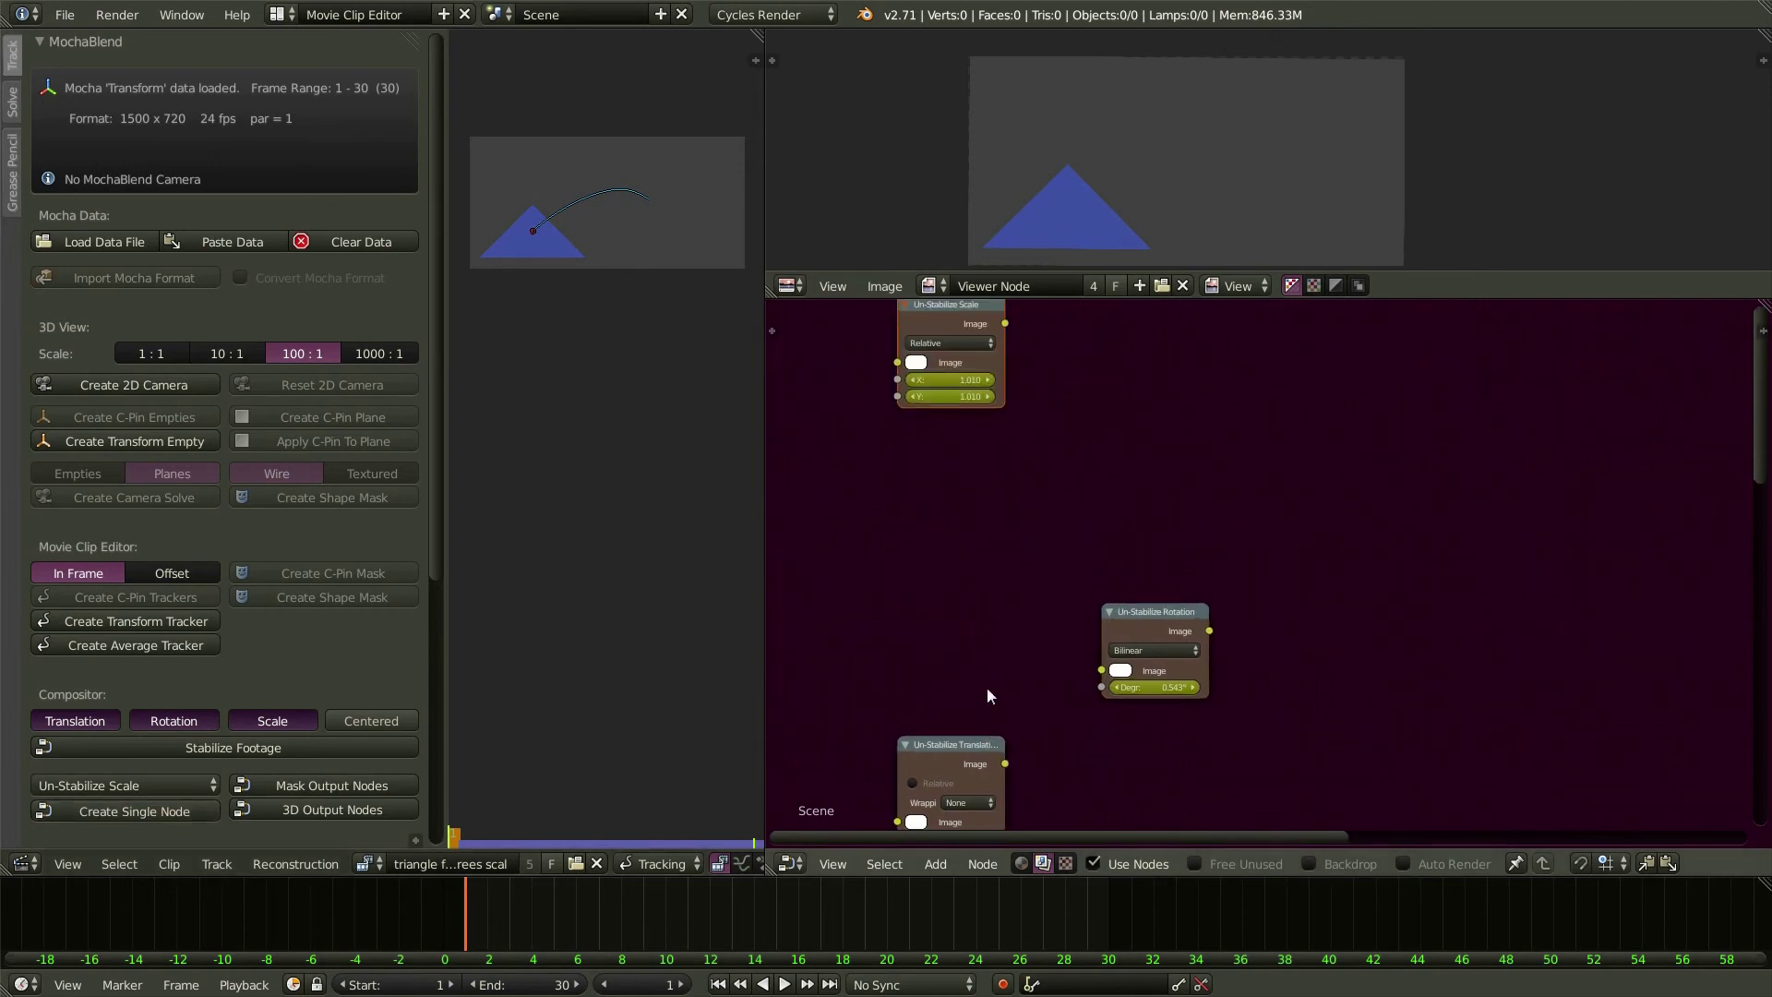
drag(953, 318, 1385, 712)
middle_drag(1073, 450, 1062, 312)
middle_drag(1143, 661, 1101, 636)
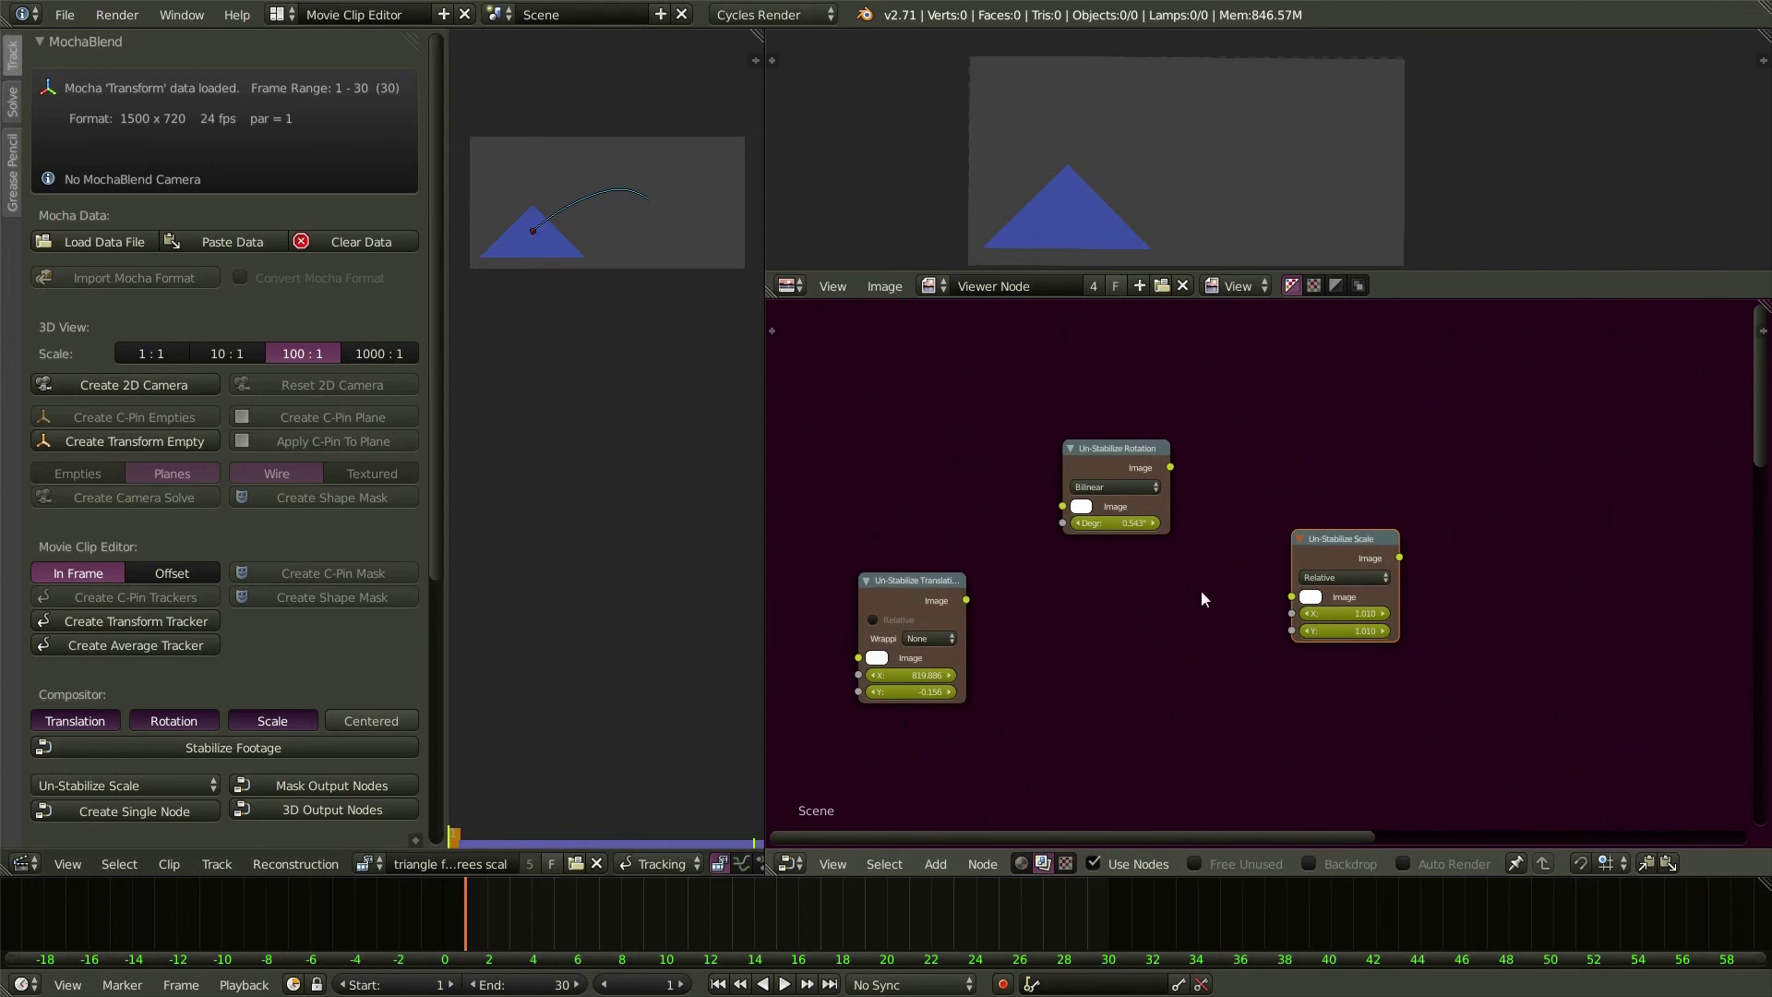
- Examine the non-centered Mocha stabilization group and its connected Viewer node up close
click(211, 785)
click(291, 750)
scroll(1174, 635, down, 2)
scroll(1174, 633, down, 3)
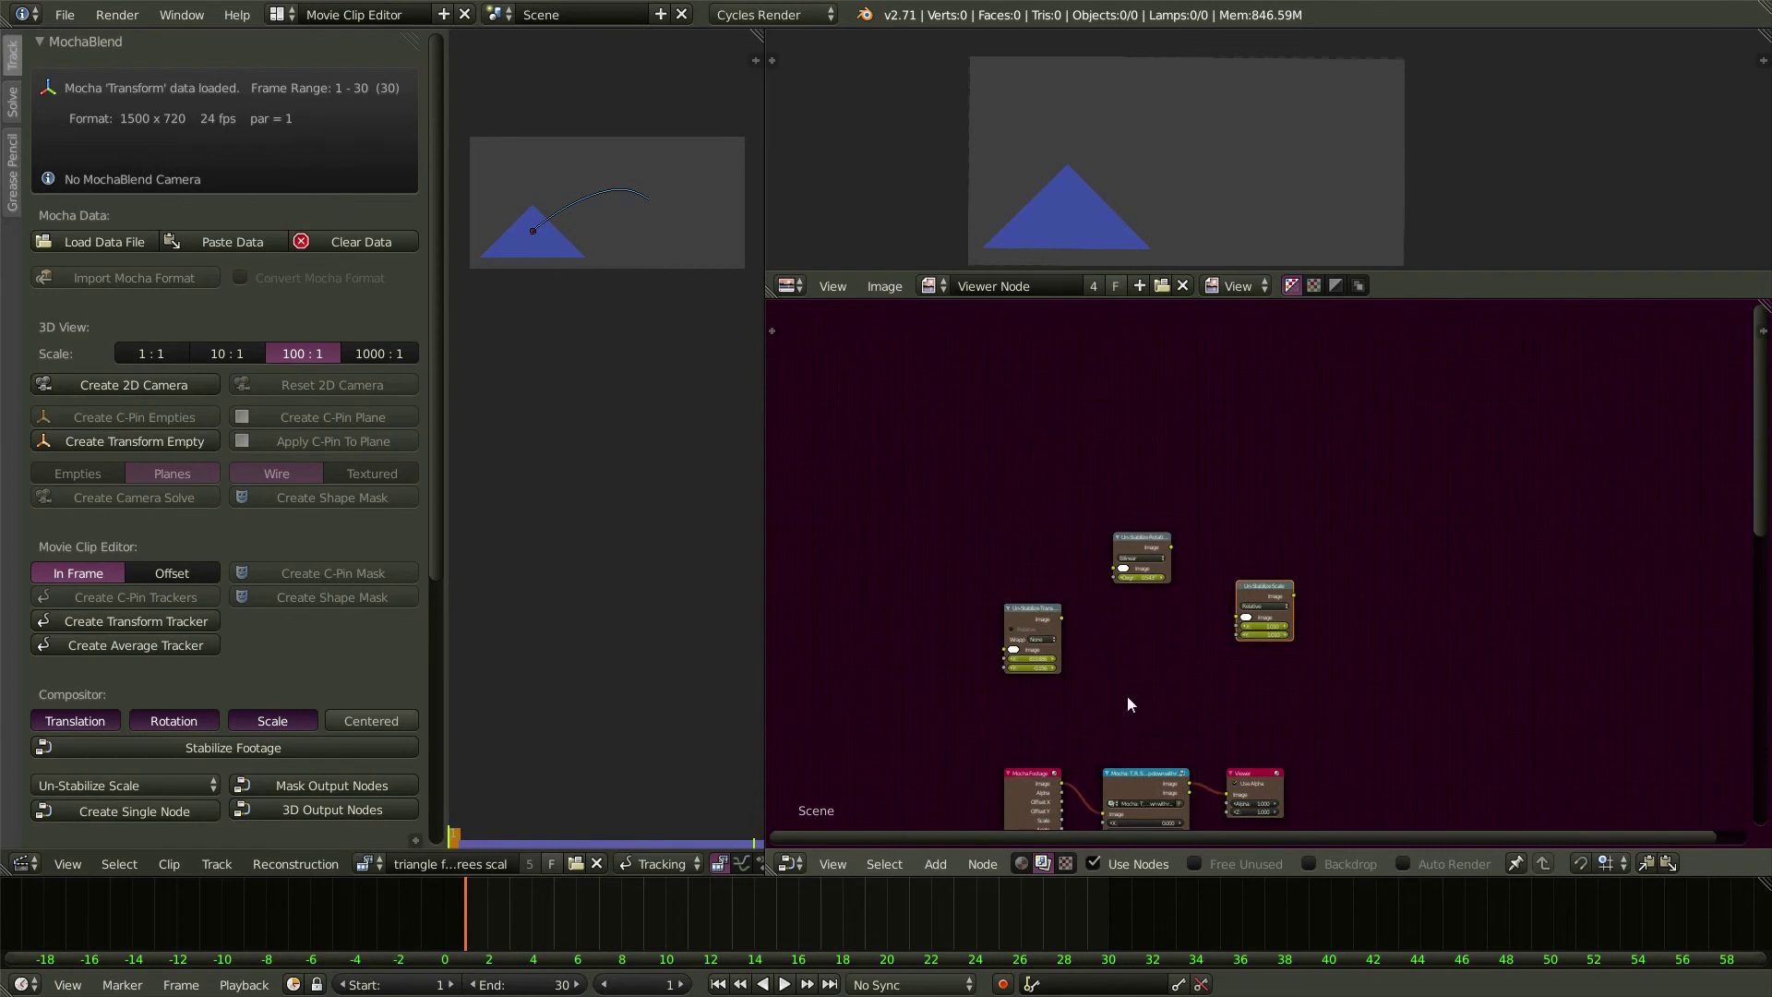
middle_drag(1123, 699, 1019, 534)
click(1160, 611)
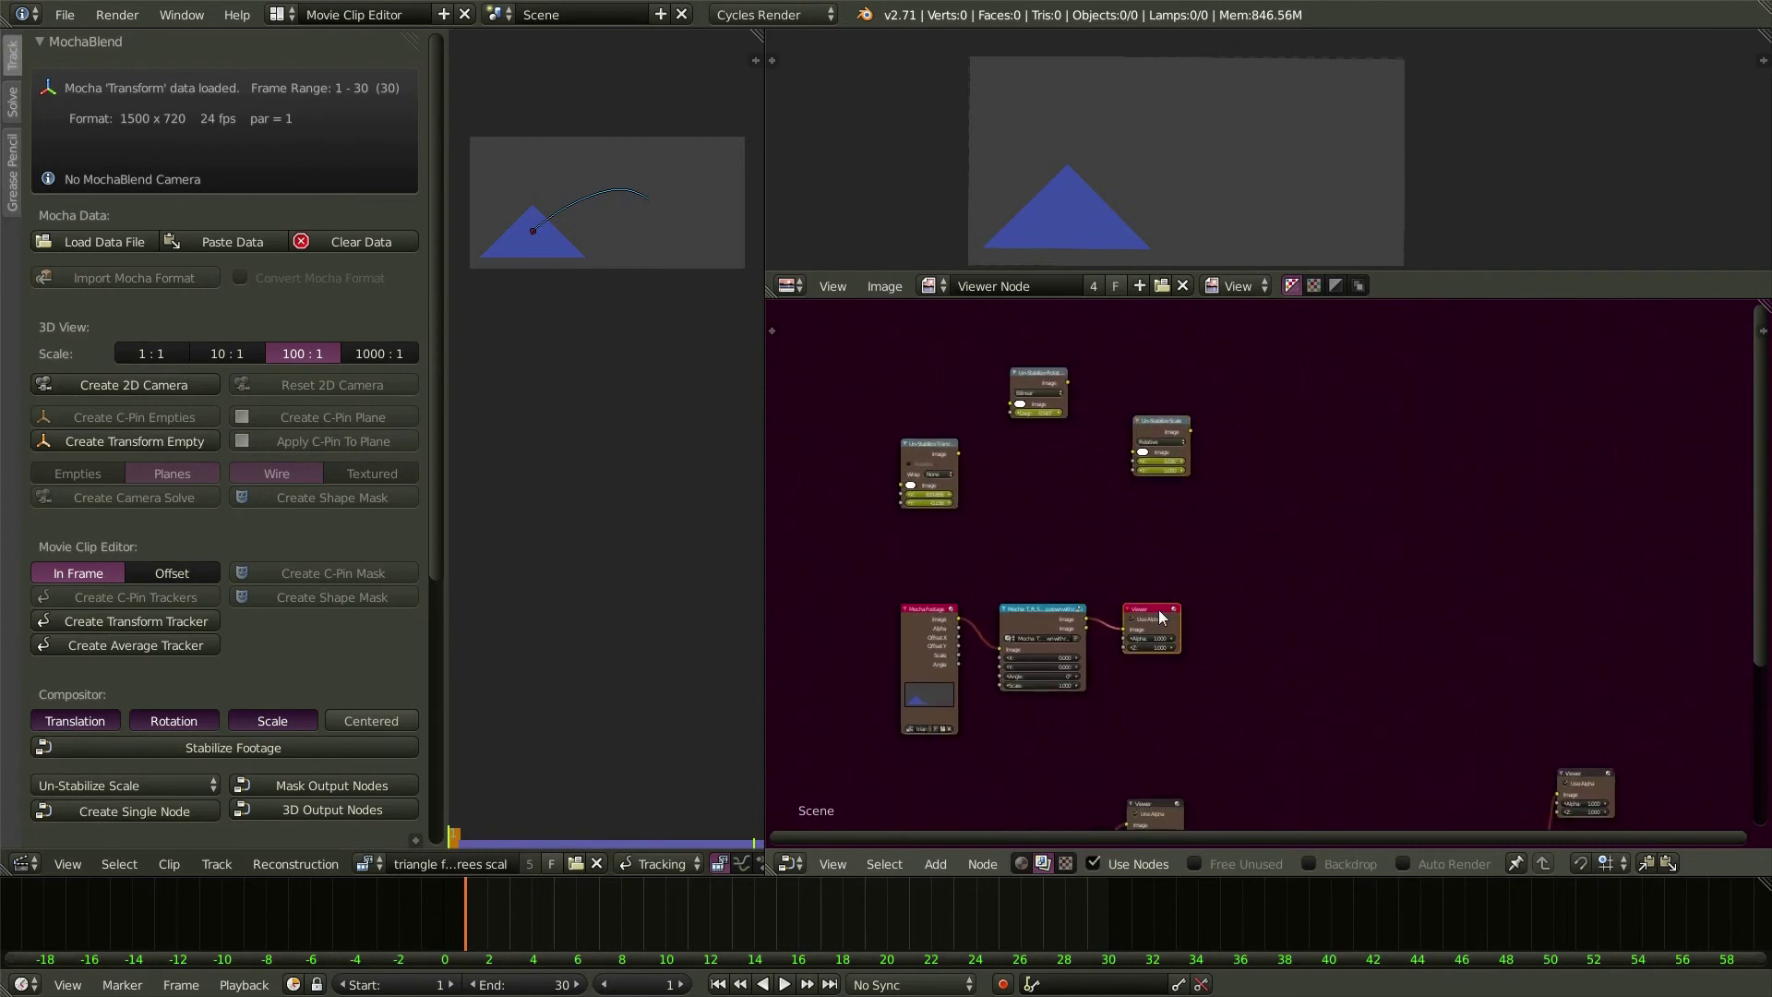
scroll(1039, 635, up, 5)
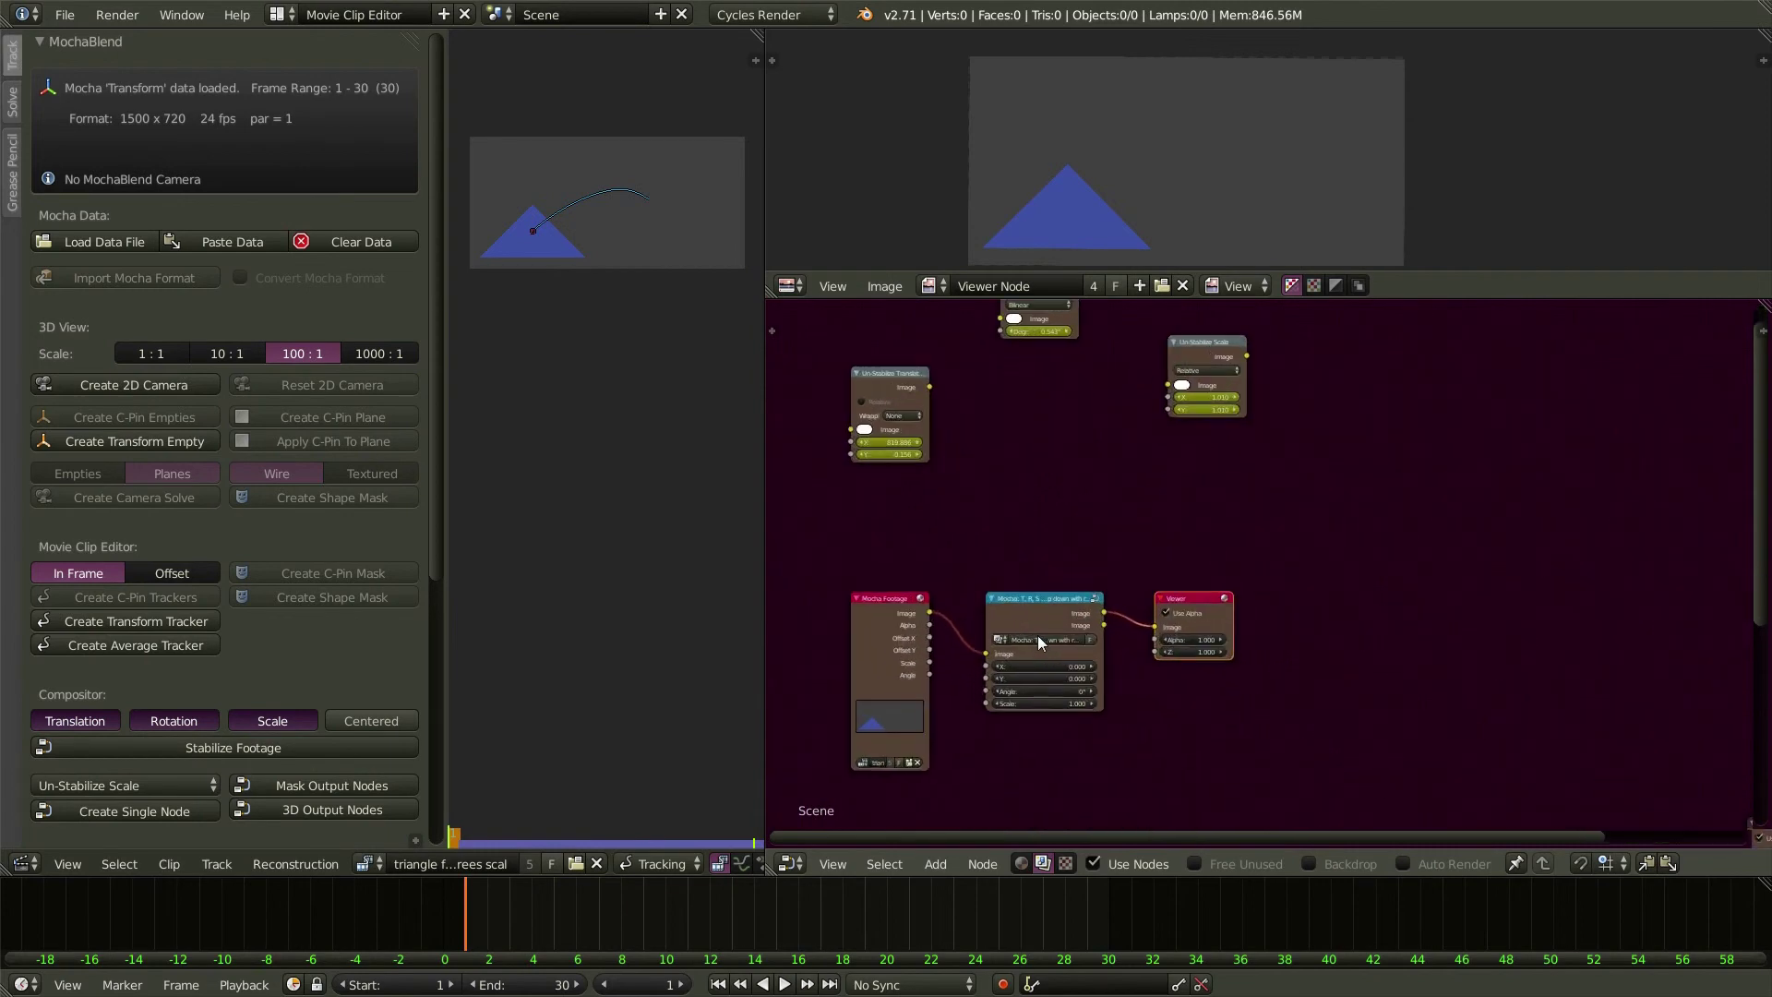
scroll(1039, 634, up, 2)
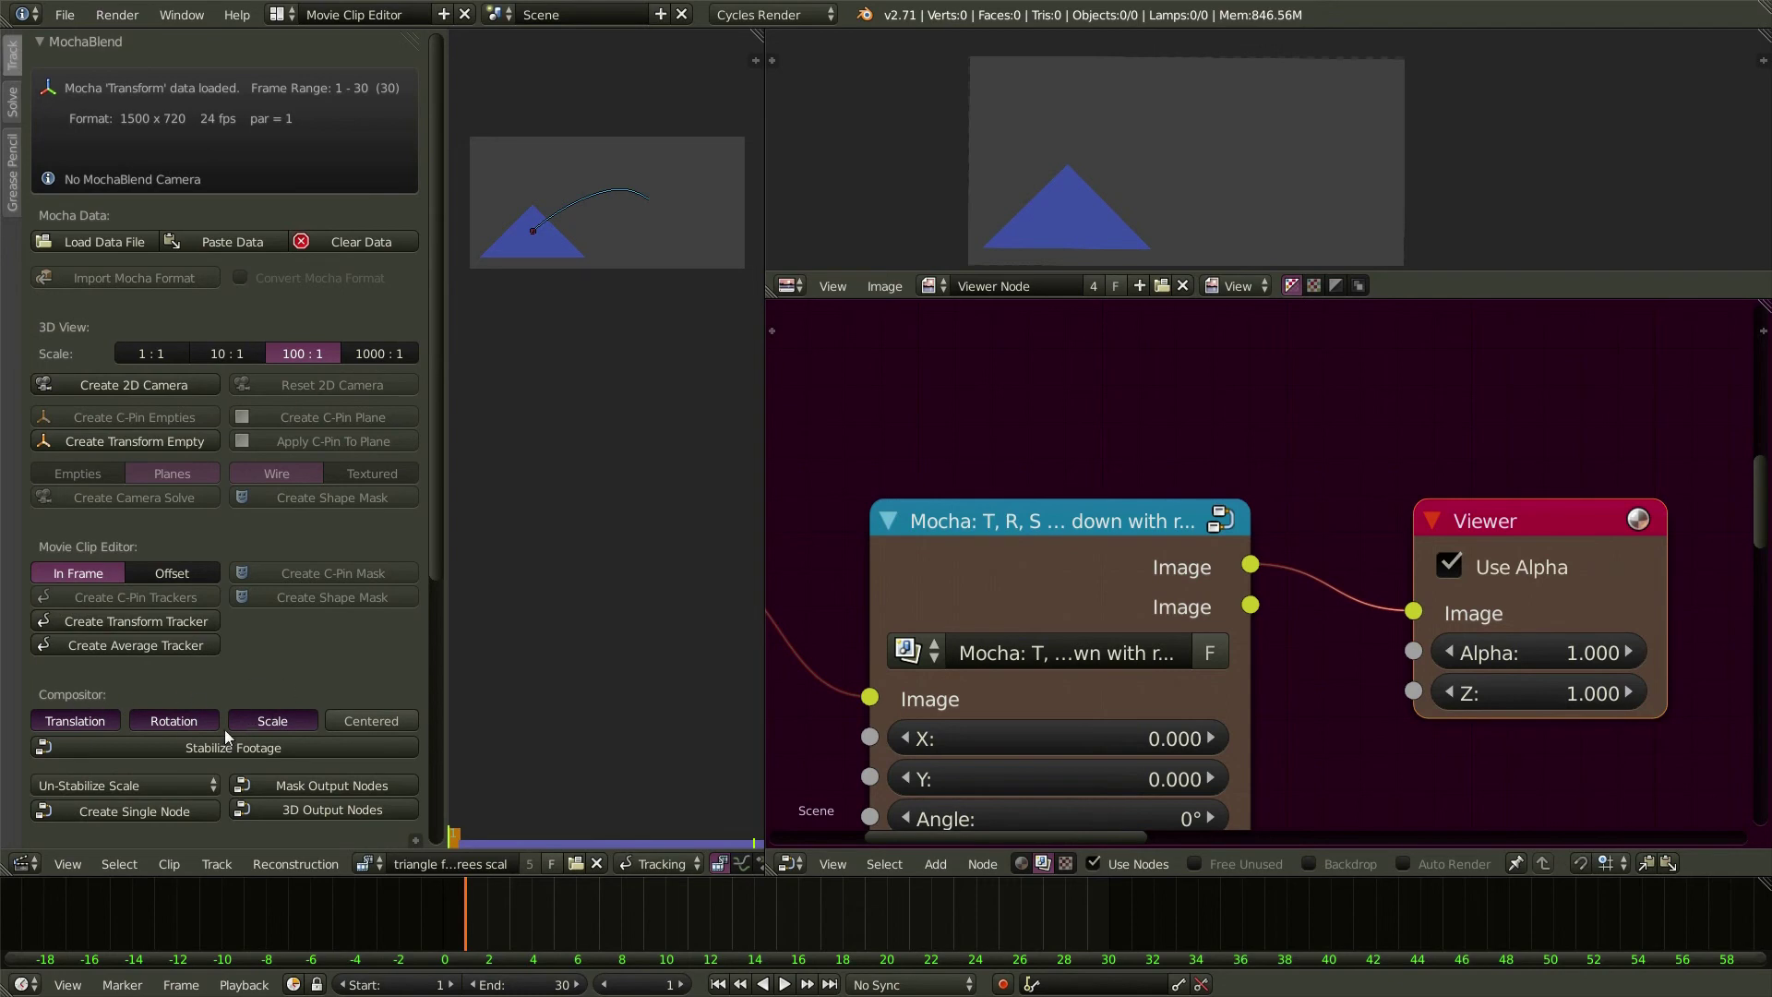
- Enter the non-centered Mocha node group, maximize the node editor, and examine the chain of stabilize nodes inside
click(1060, 516)
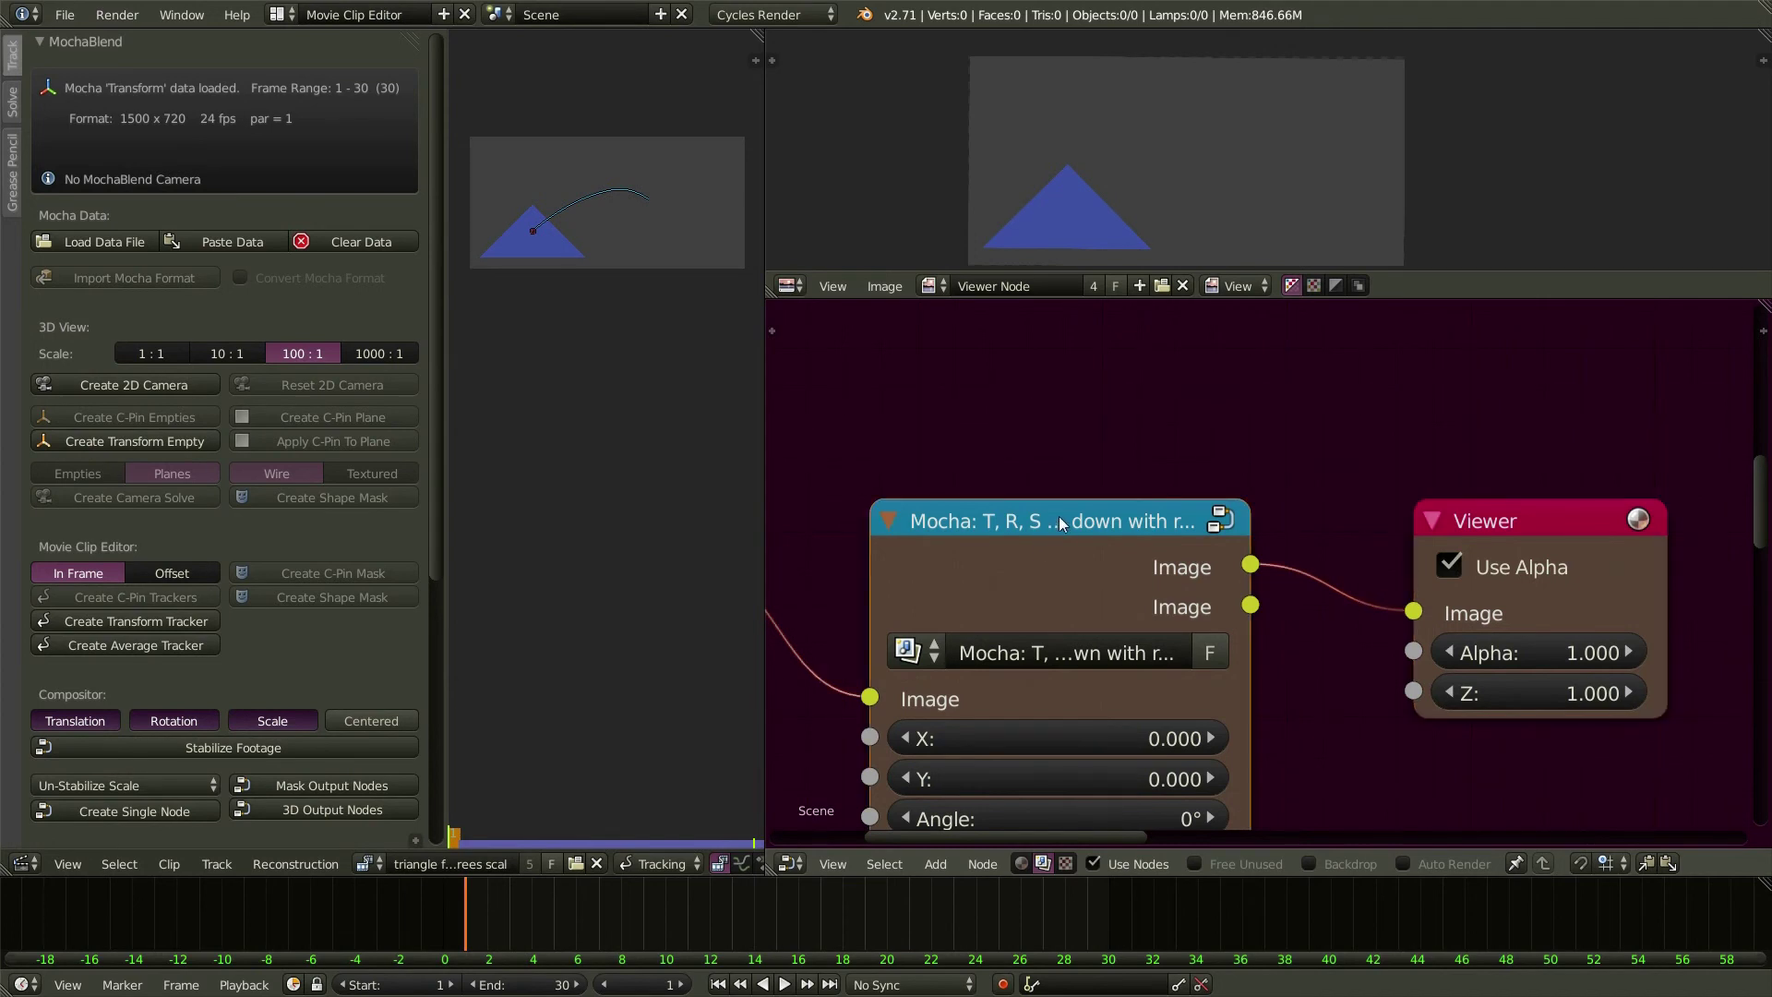
key(Tab)
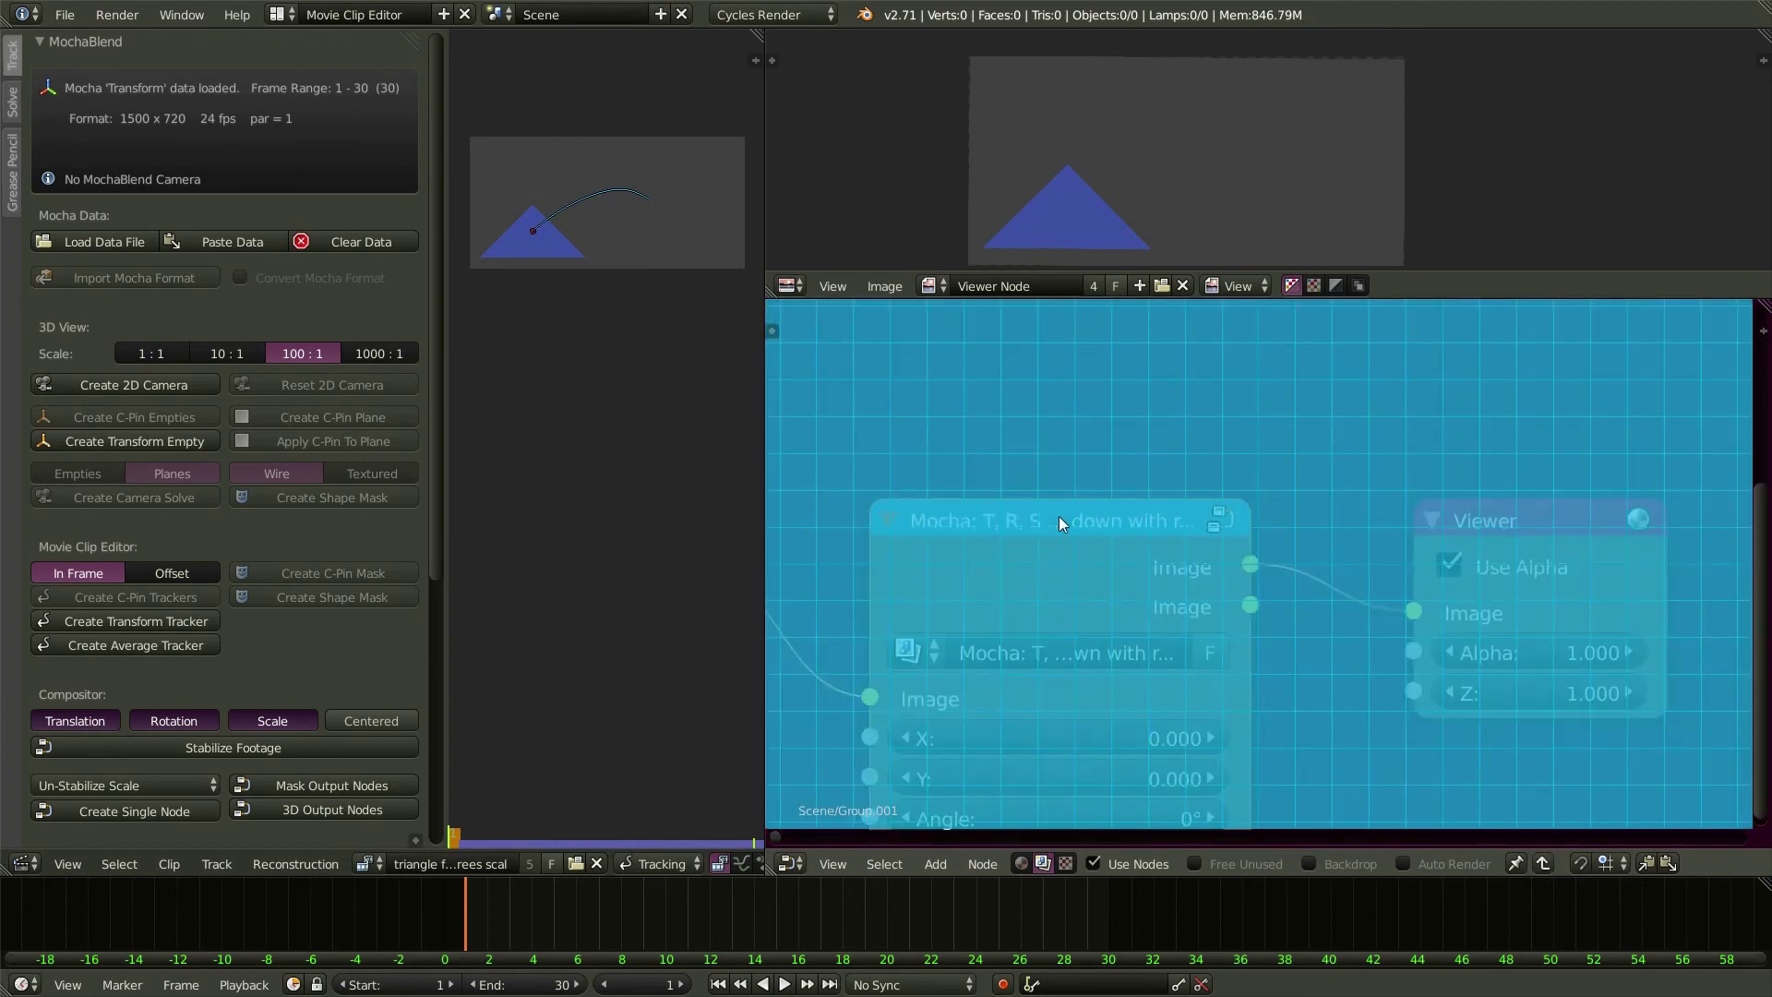
key(shift+space)
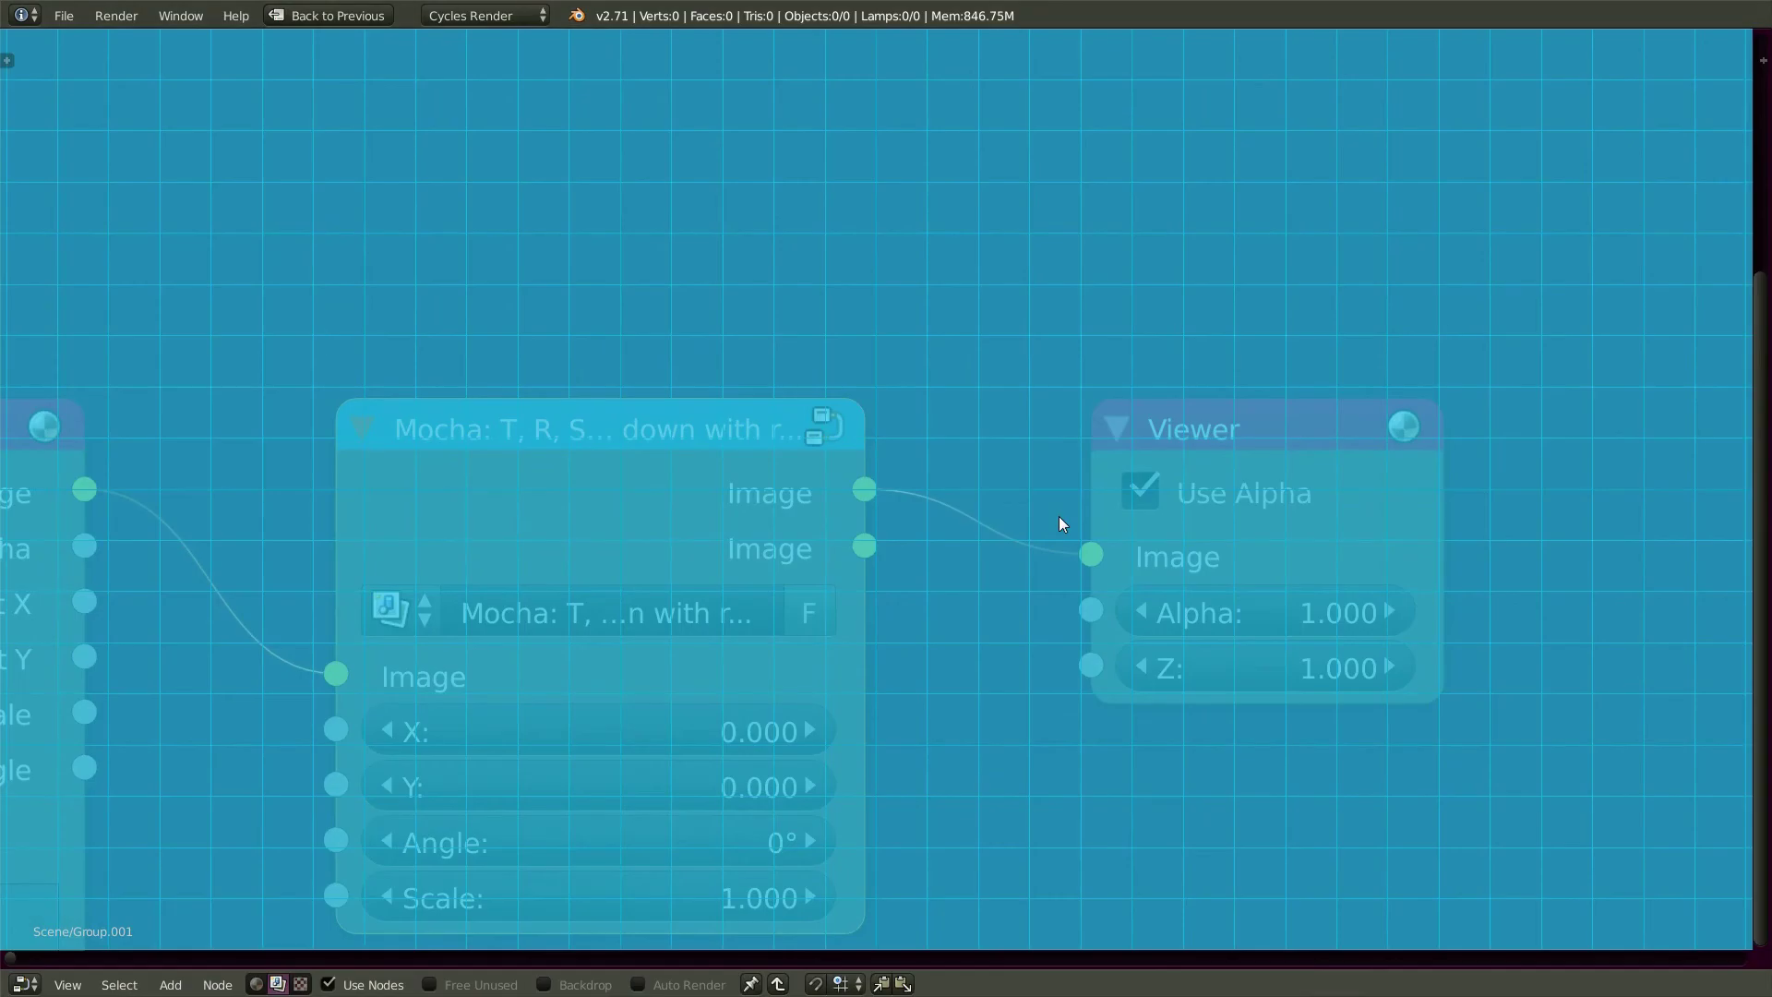
scroll(1006, 392, down, 5)
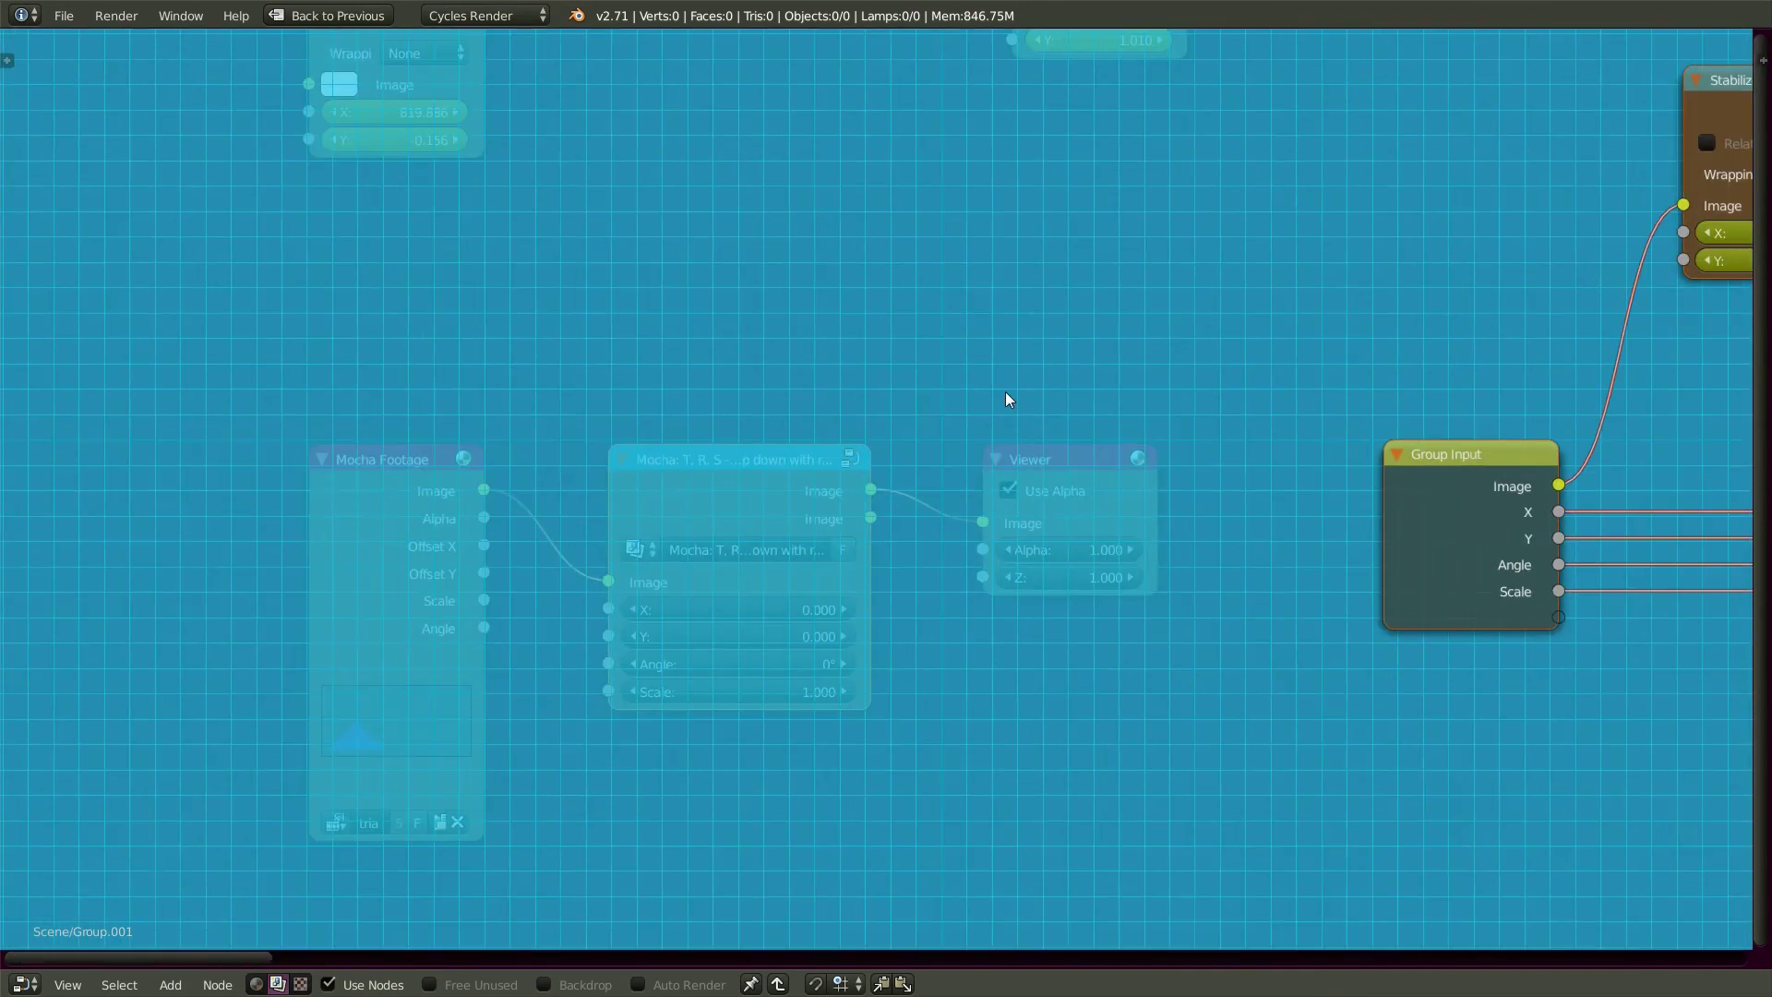
middle_drag(1485, 660, 363, 703)
scroll(441, 683, down, 1)
middle_drag(665, 530, 619, 526)
scroll(600, 468, up, 1)
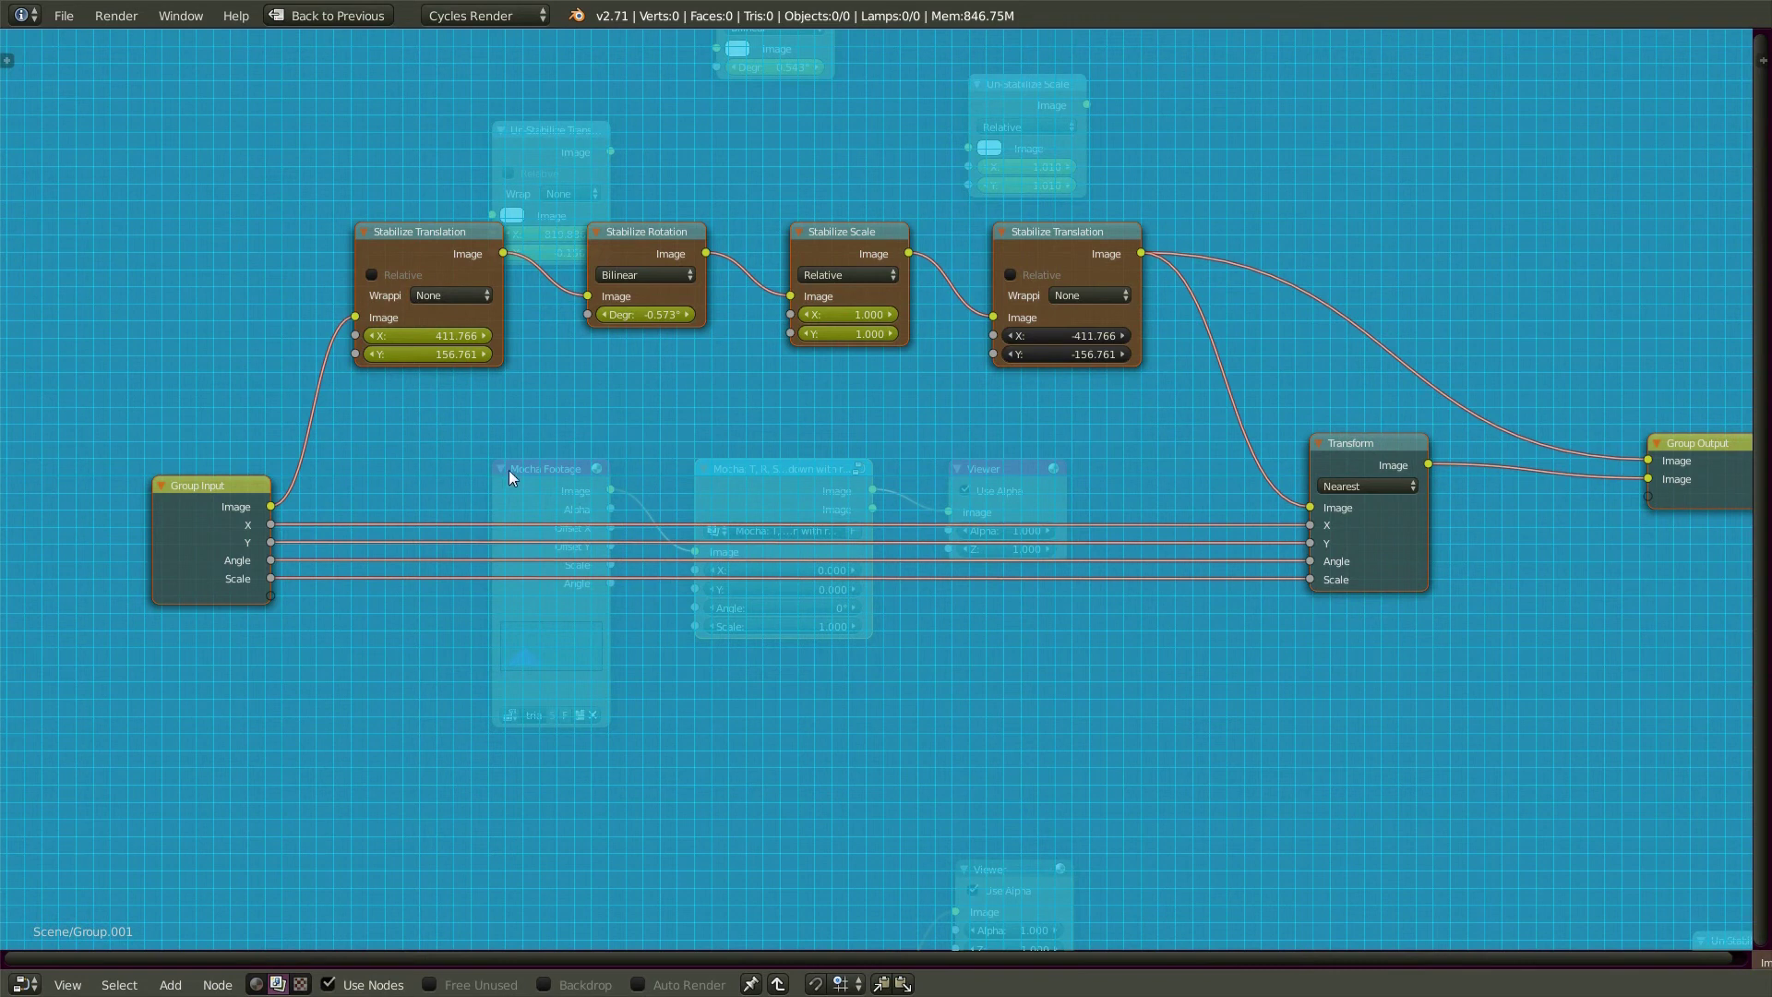
- Exit the Mocha node group to the main node tree and restore the node editor to its normal size
key(Tab)
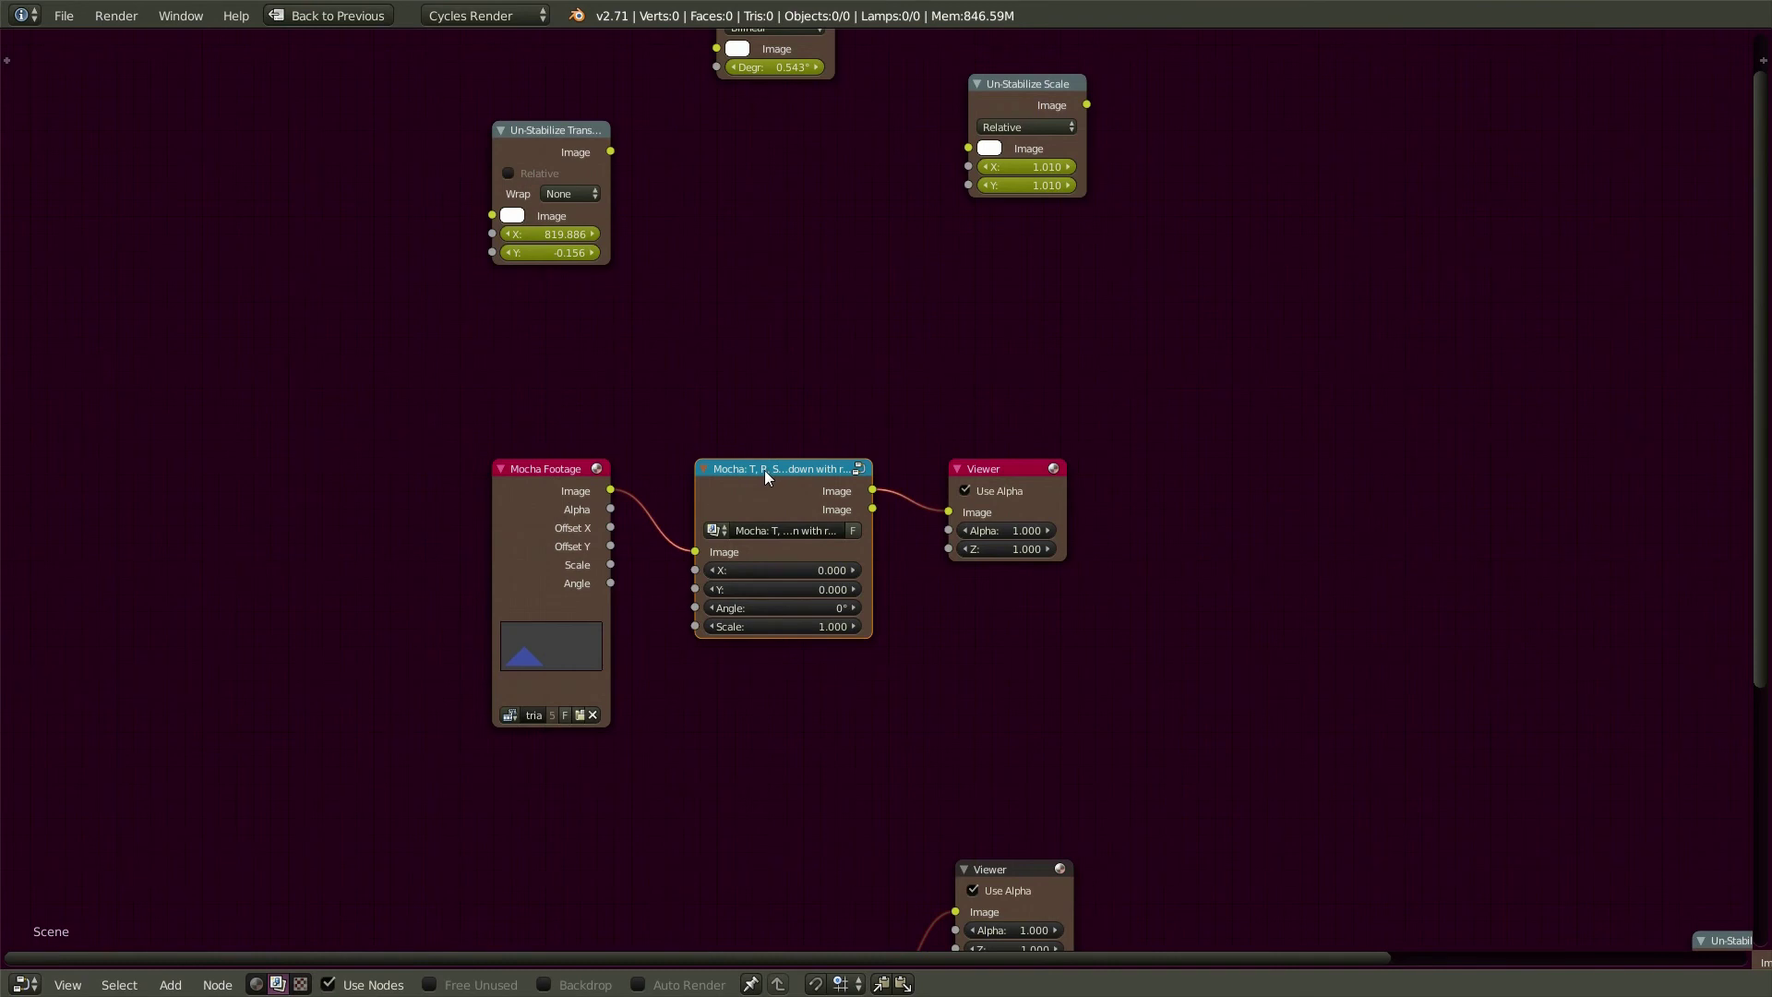
key(Tab)
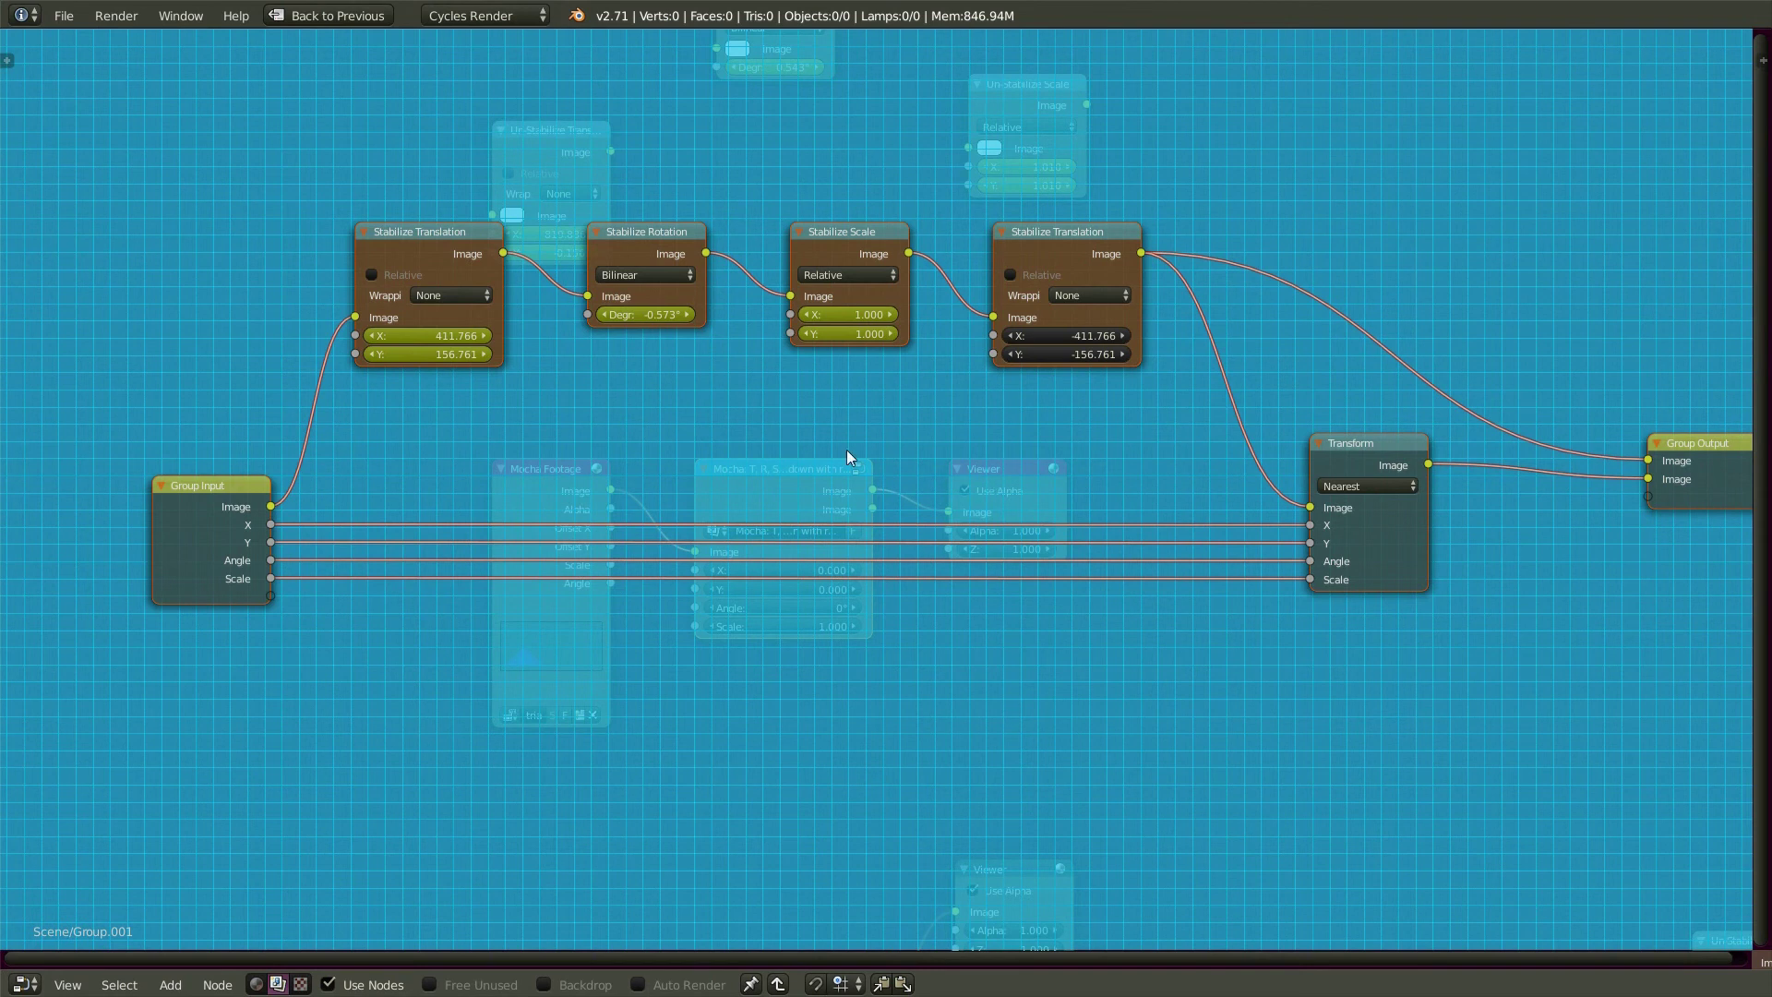
key(Tab)
scroll(788, 422, down, 1)
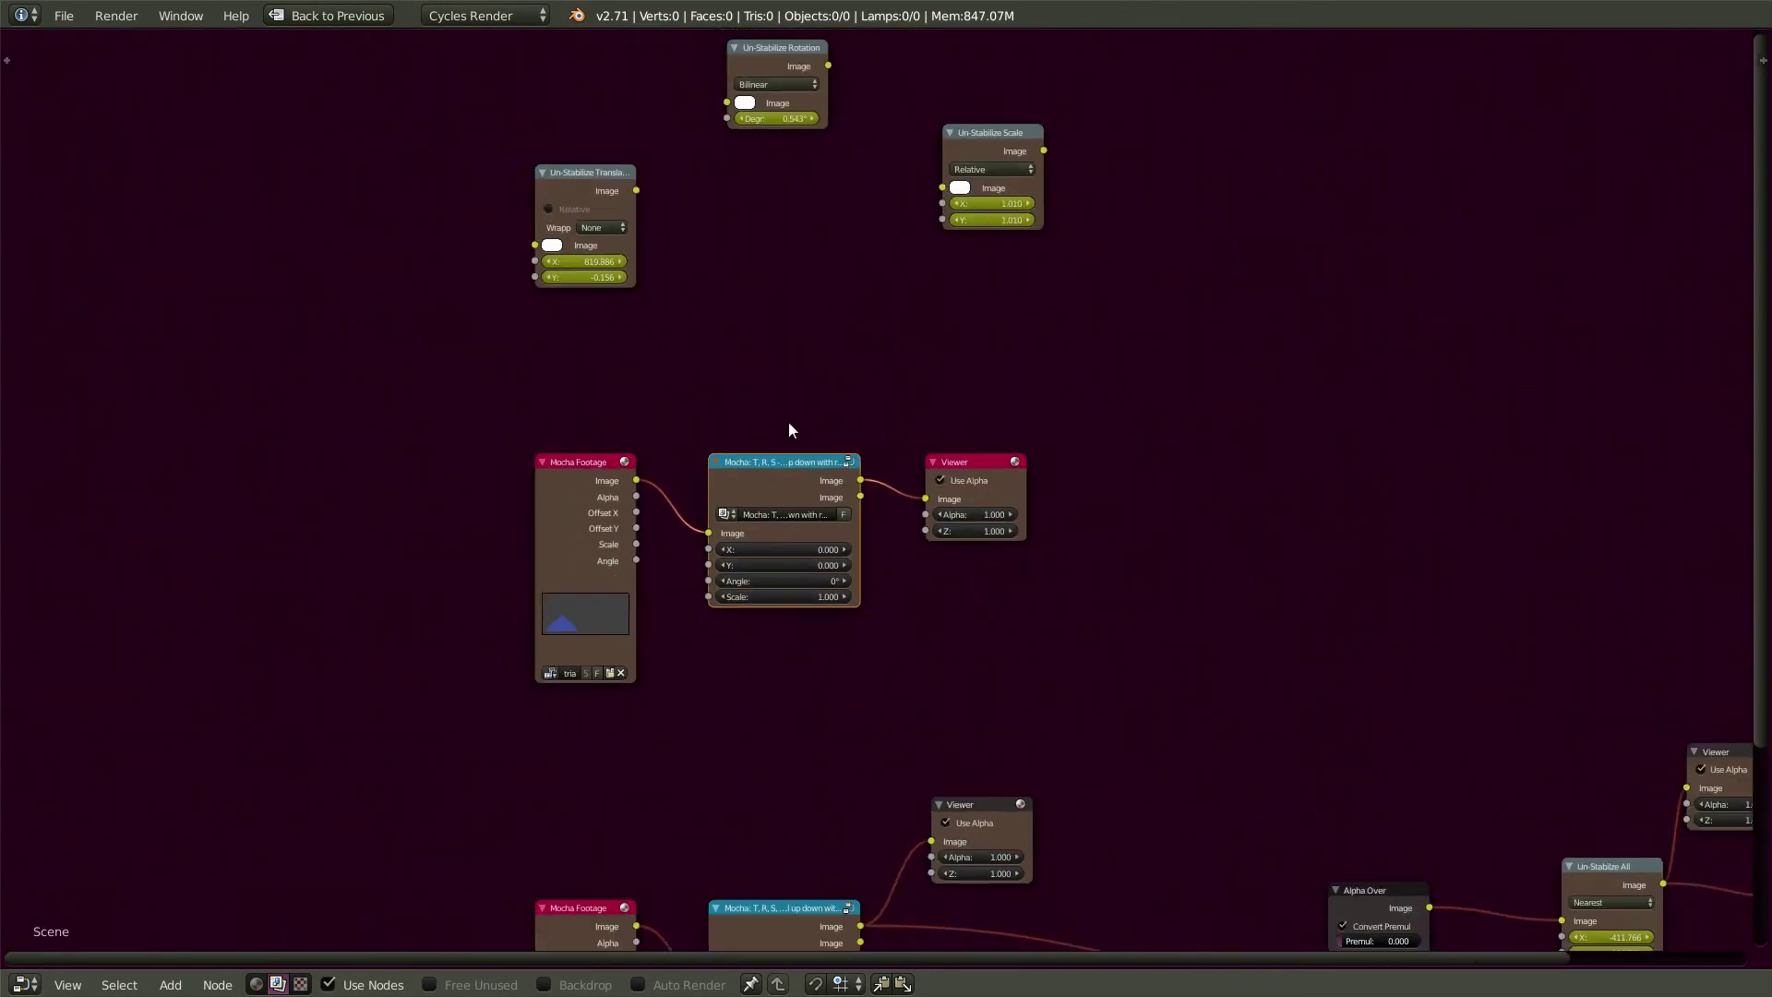
middle_drag(965, 633, 578, 617)
scroll(617, 581, down, 1)
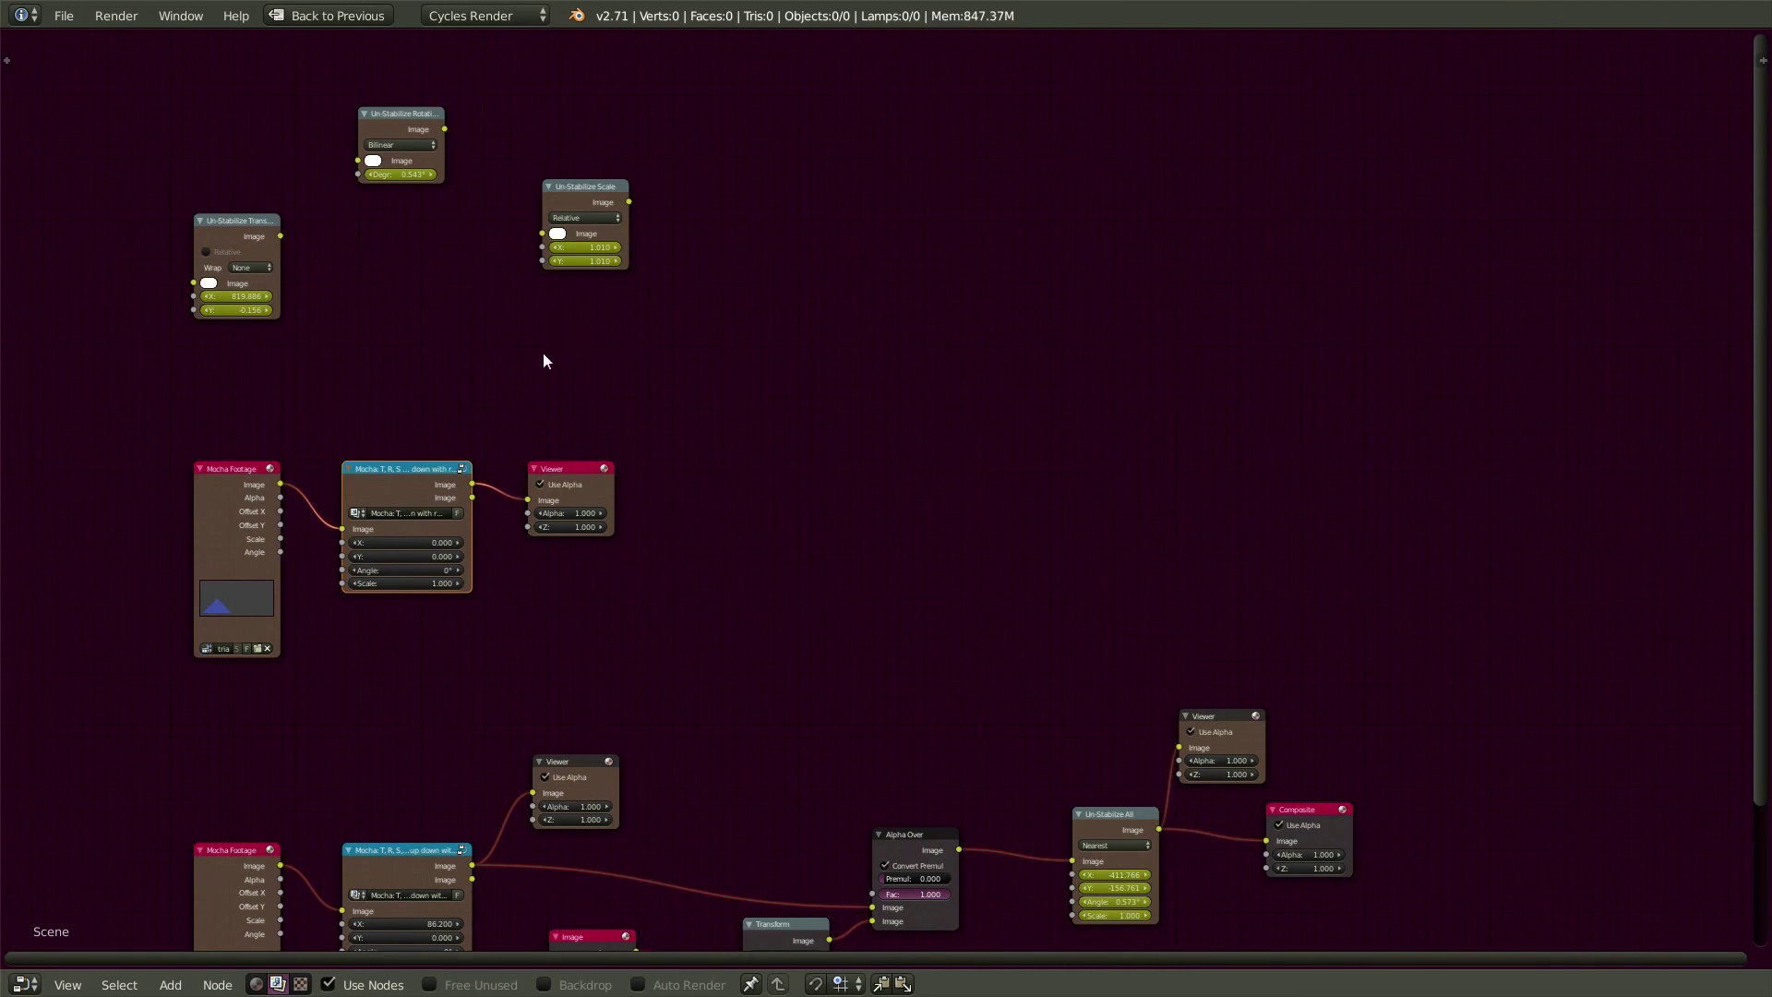
key(shift+space)
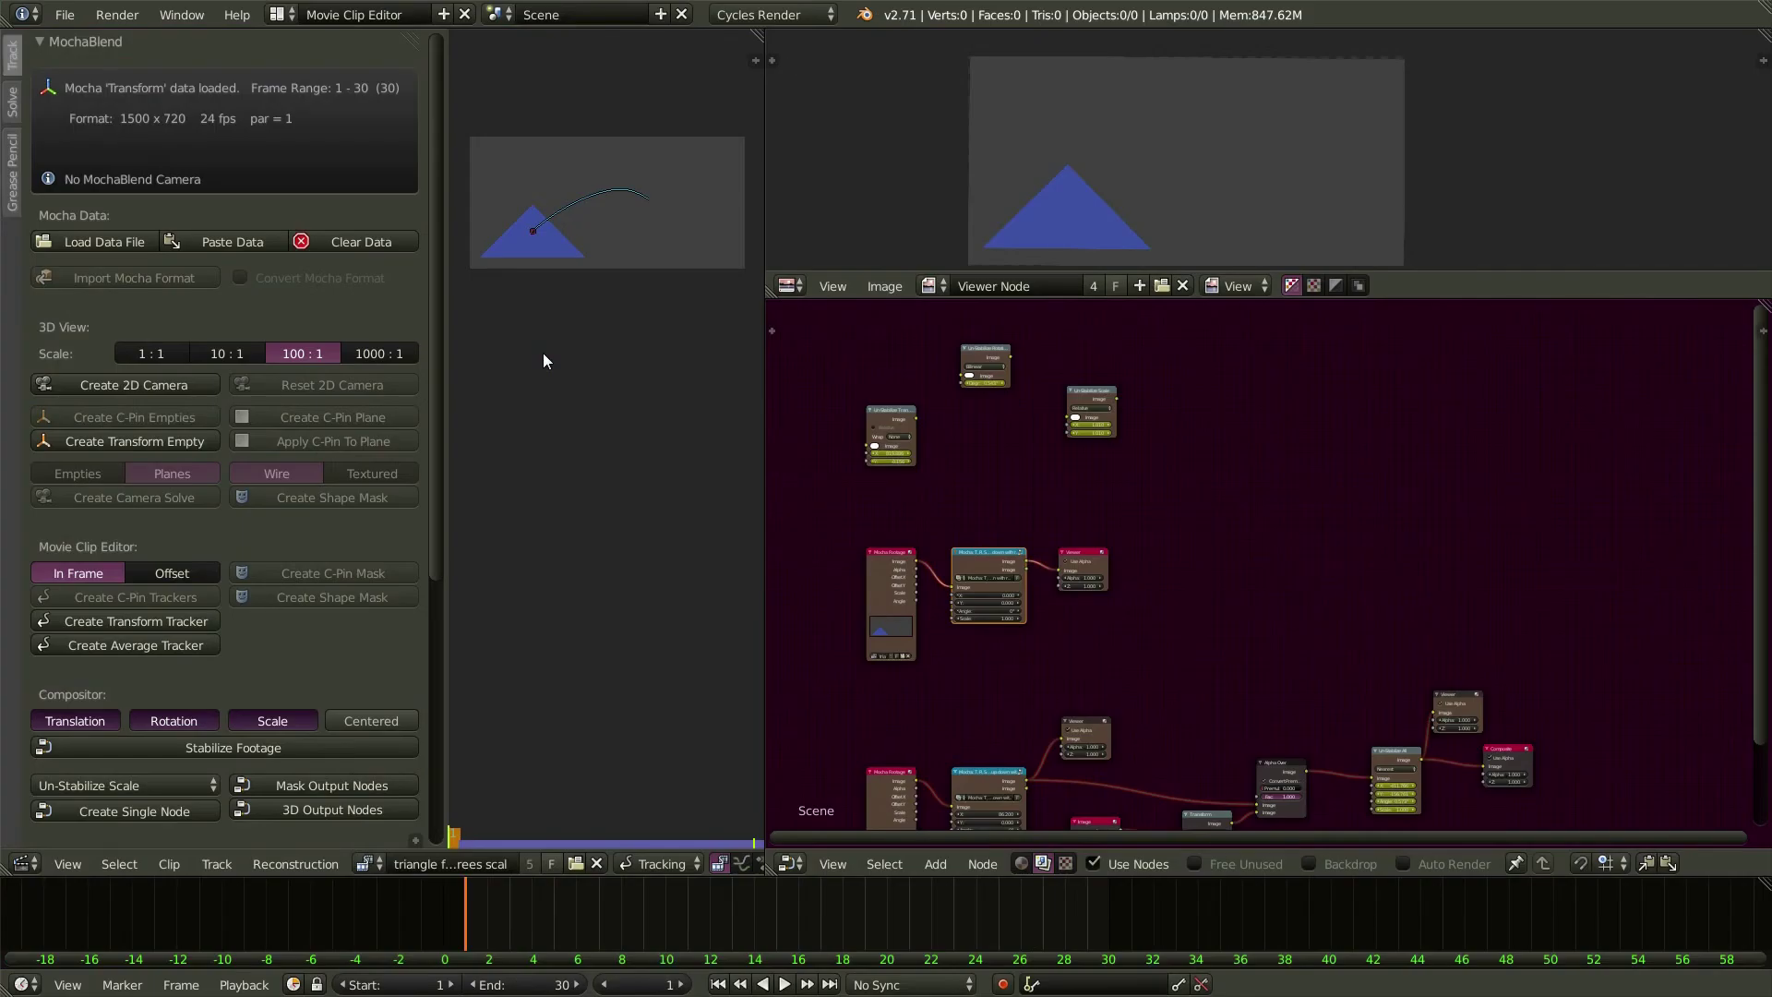
- Create a single Center Track node with MochaBlend above the existing un-stabilize nodes
click(136, 786)
click(122, 758)
click(163, 810)
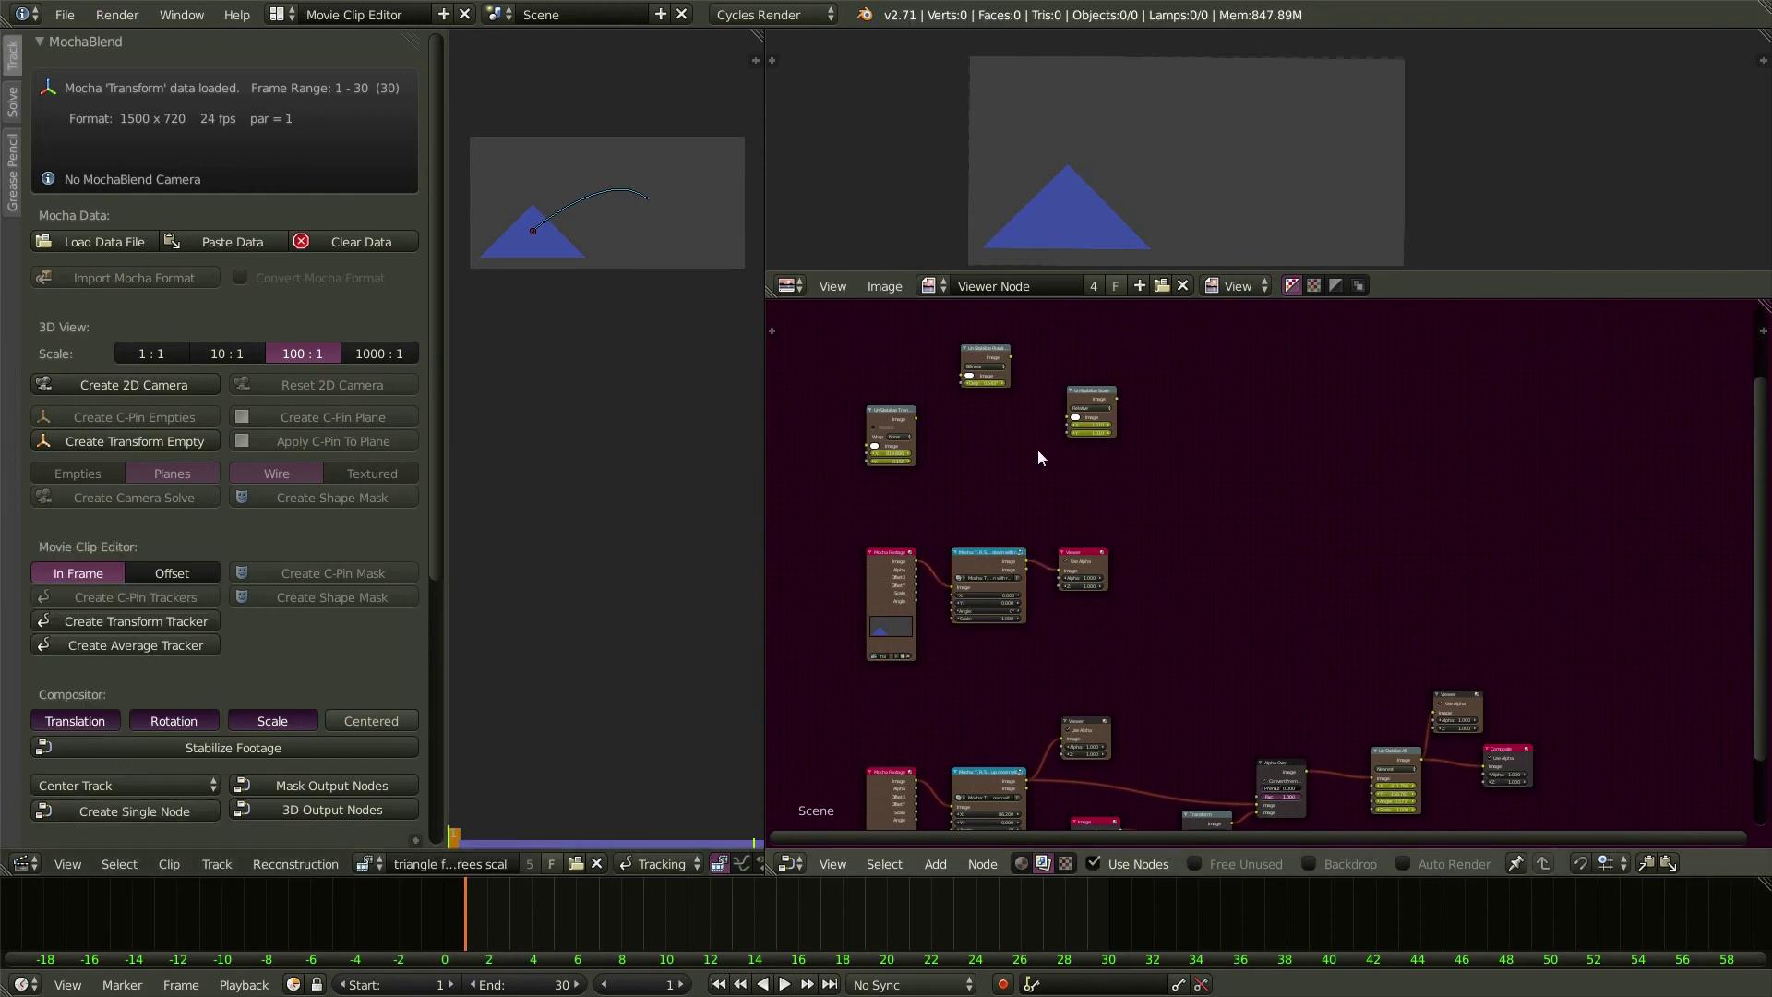
key(Home)
middle_drag(1039, 452, 1046, 556)
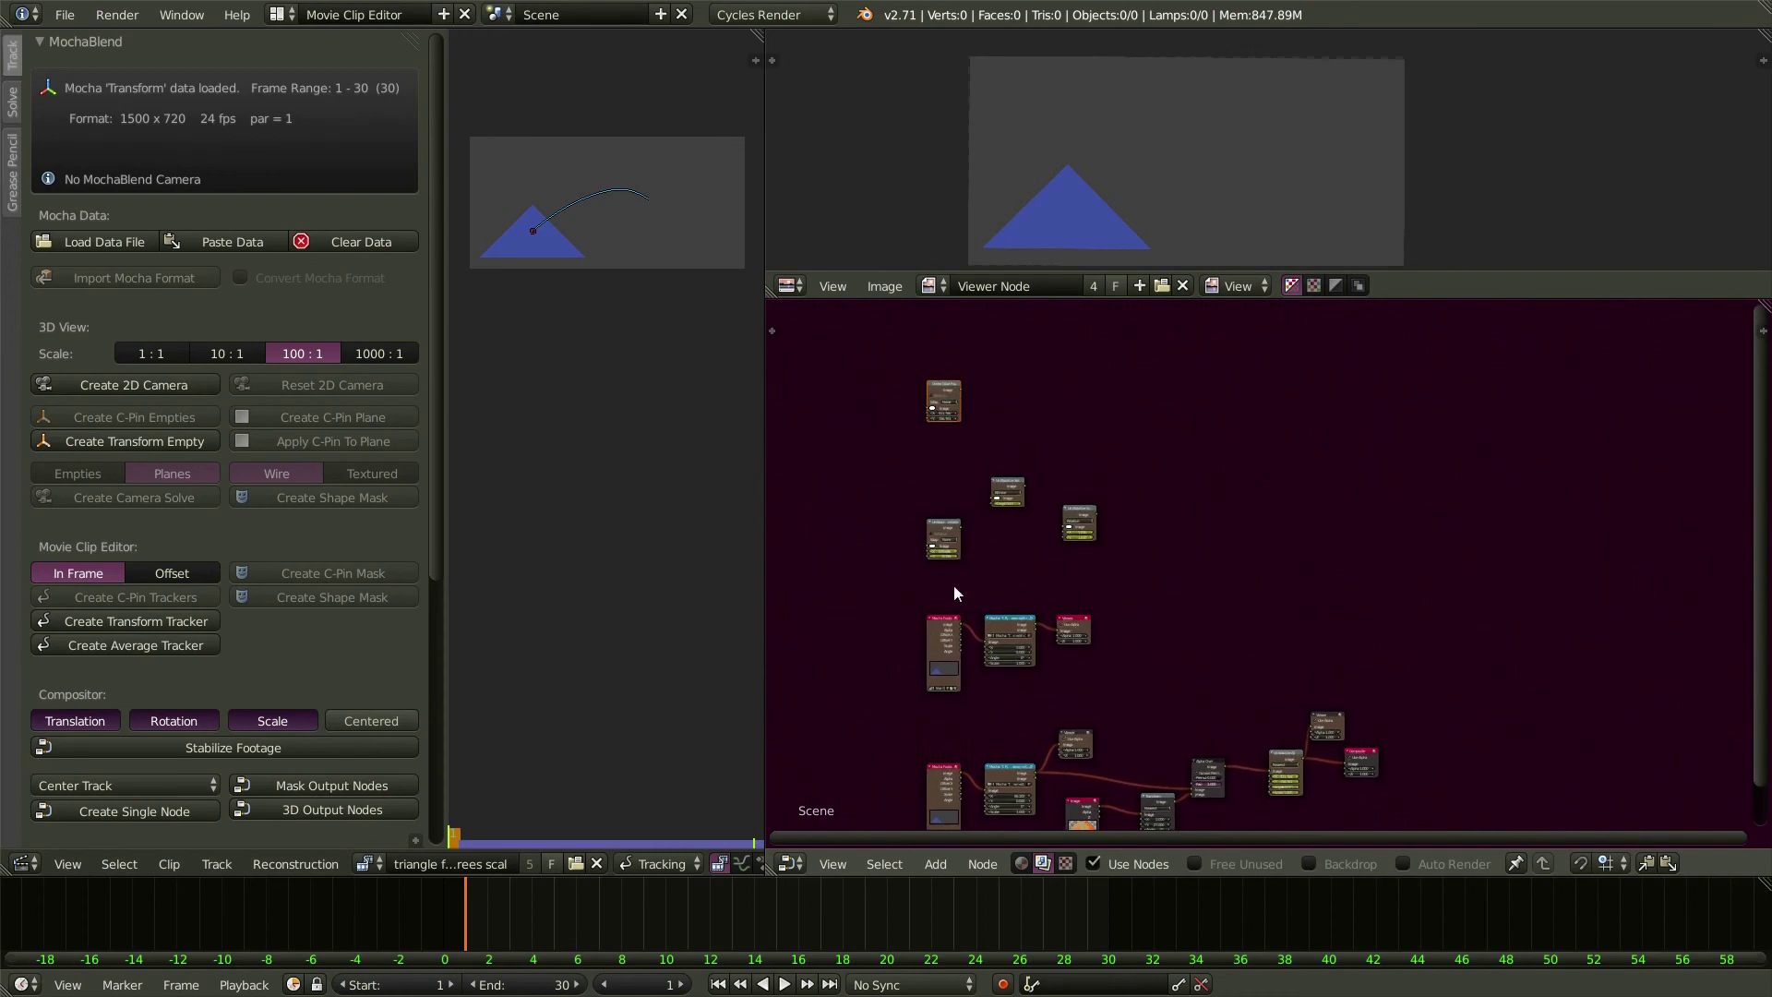
- Create a single Un-Center Track node with MochaBlend and place it and the Center Track node just below the un-stabilize nodes
click(197, 786)
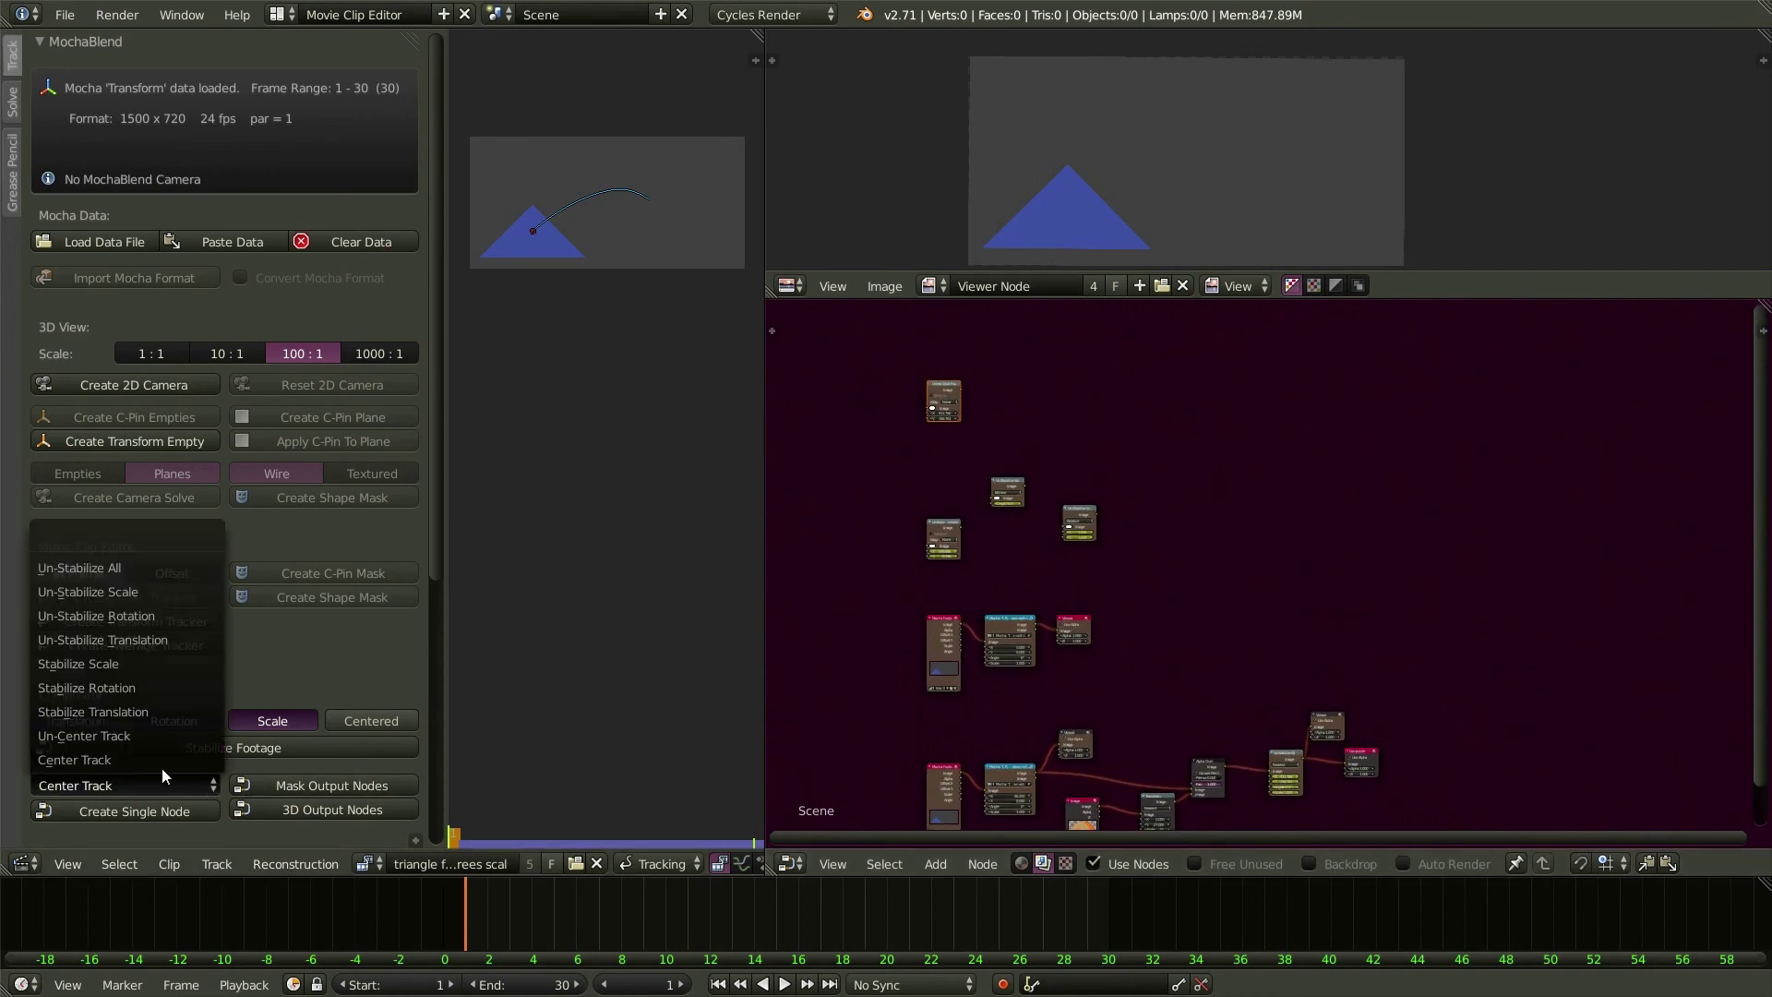
click(141, 729)
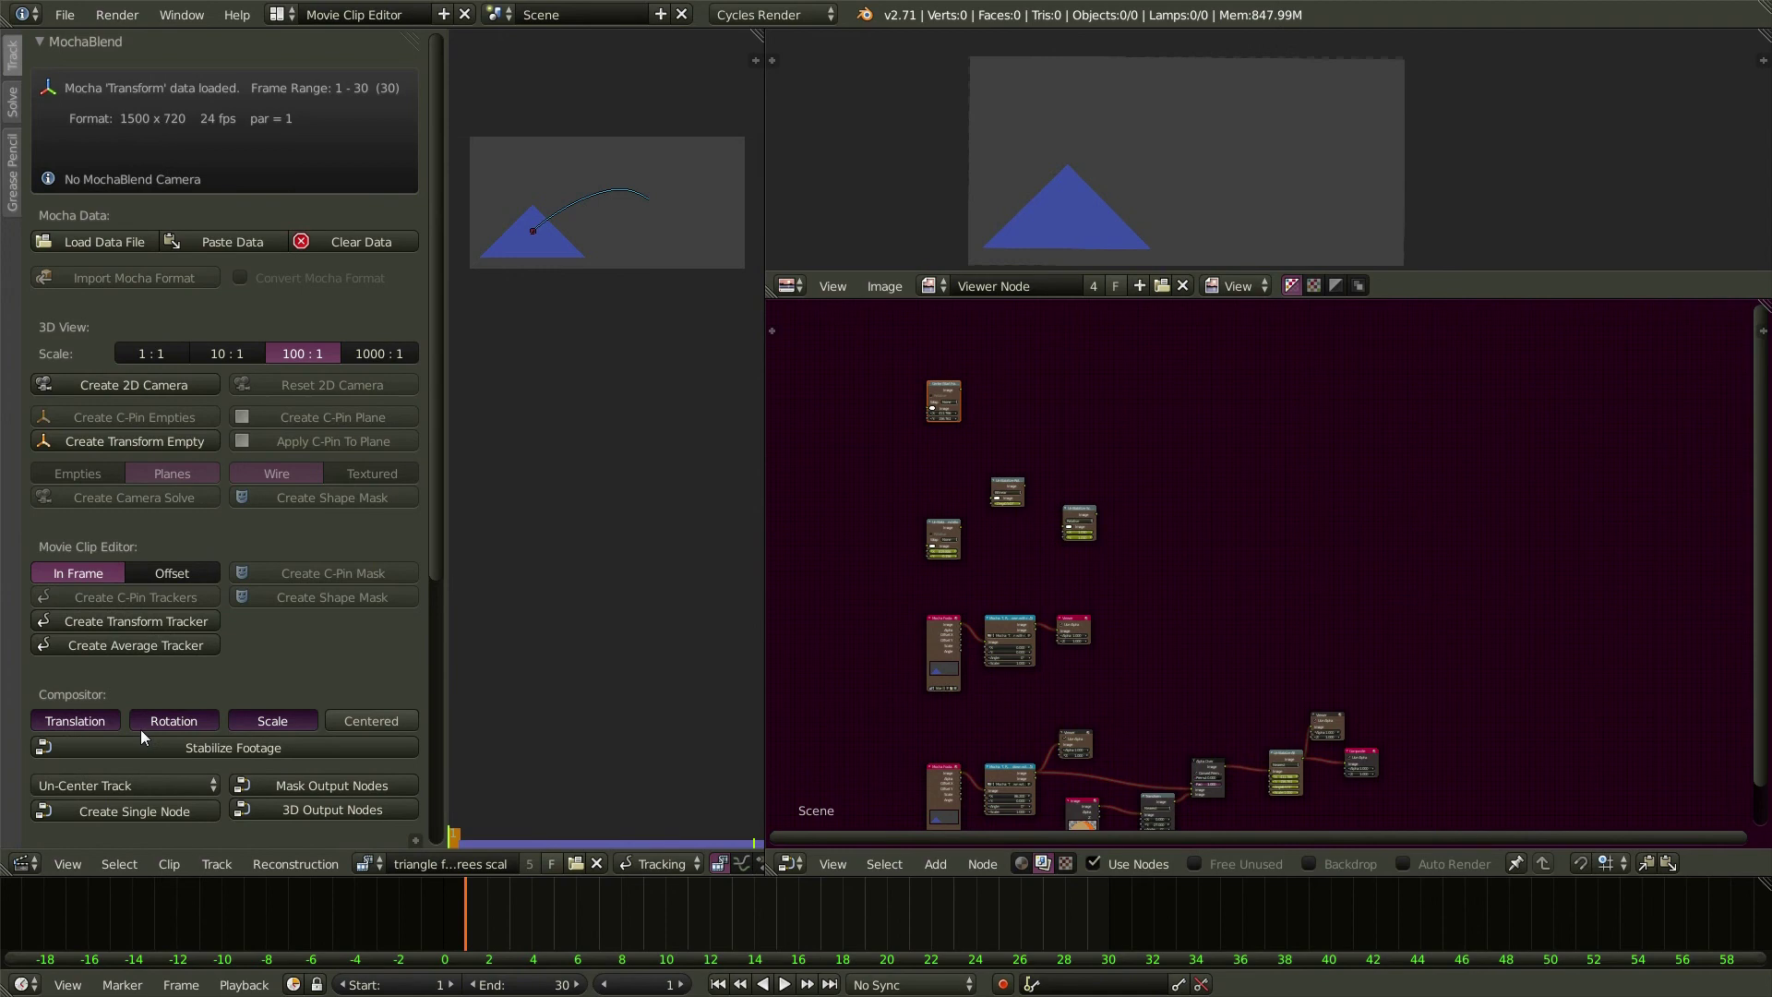
click(163, 811)
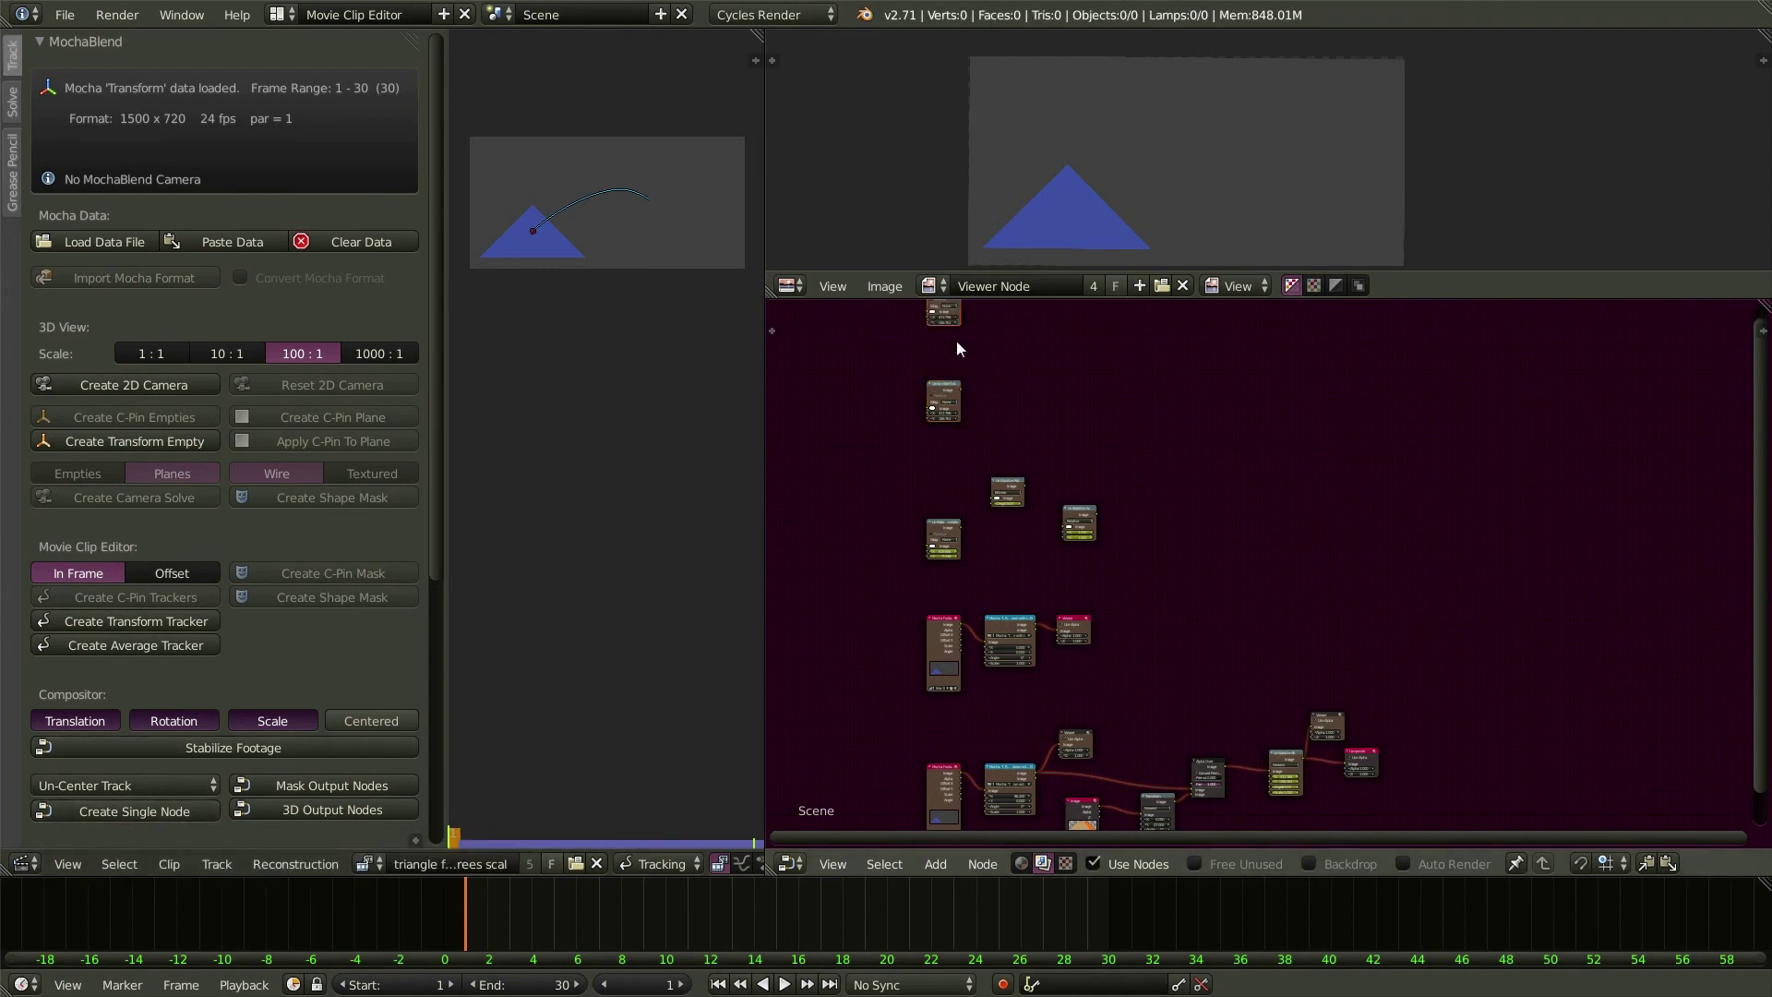
key(g)
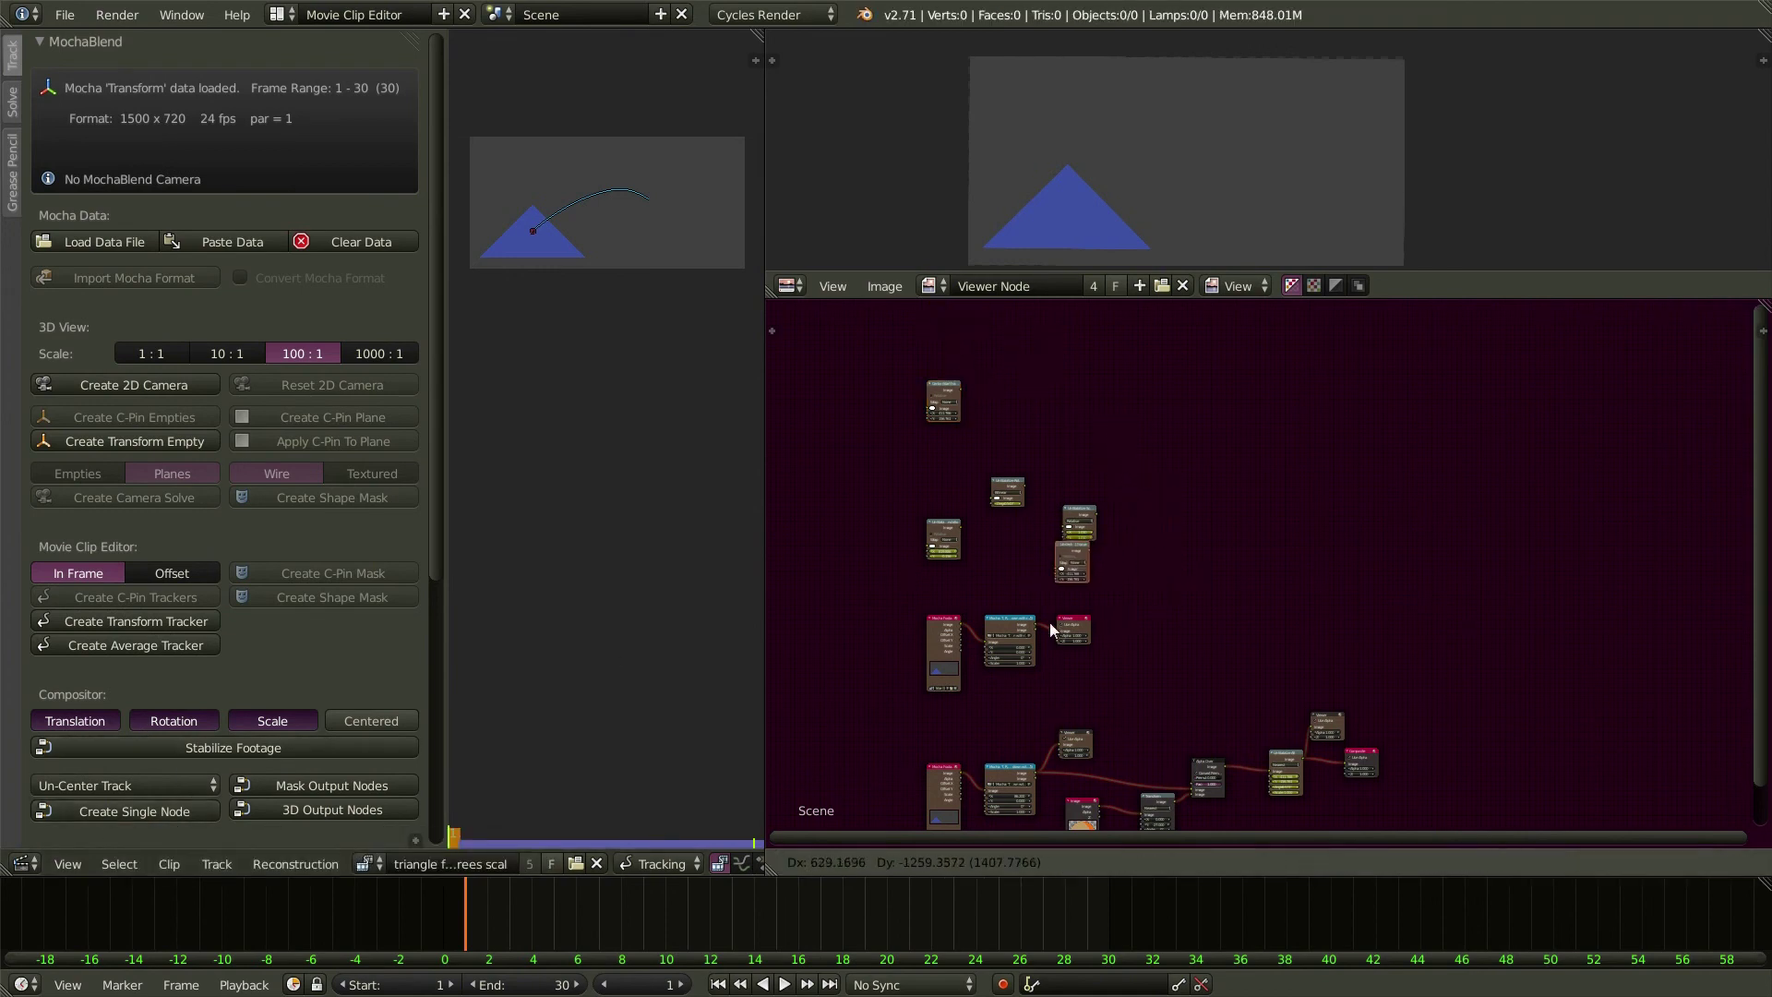
click(1026, 624)
drag(945, 399, 1093, 554)
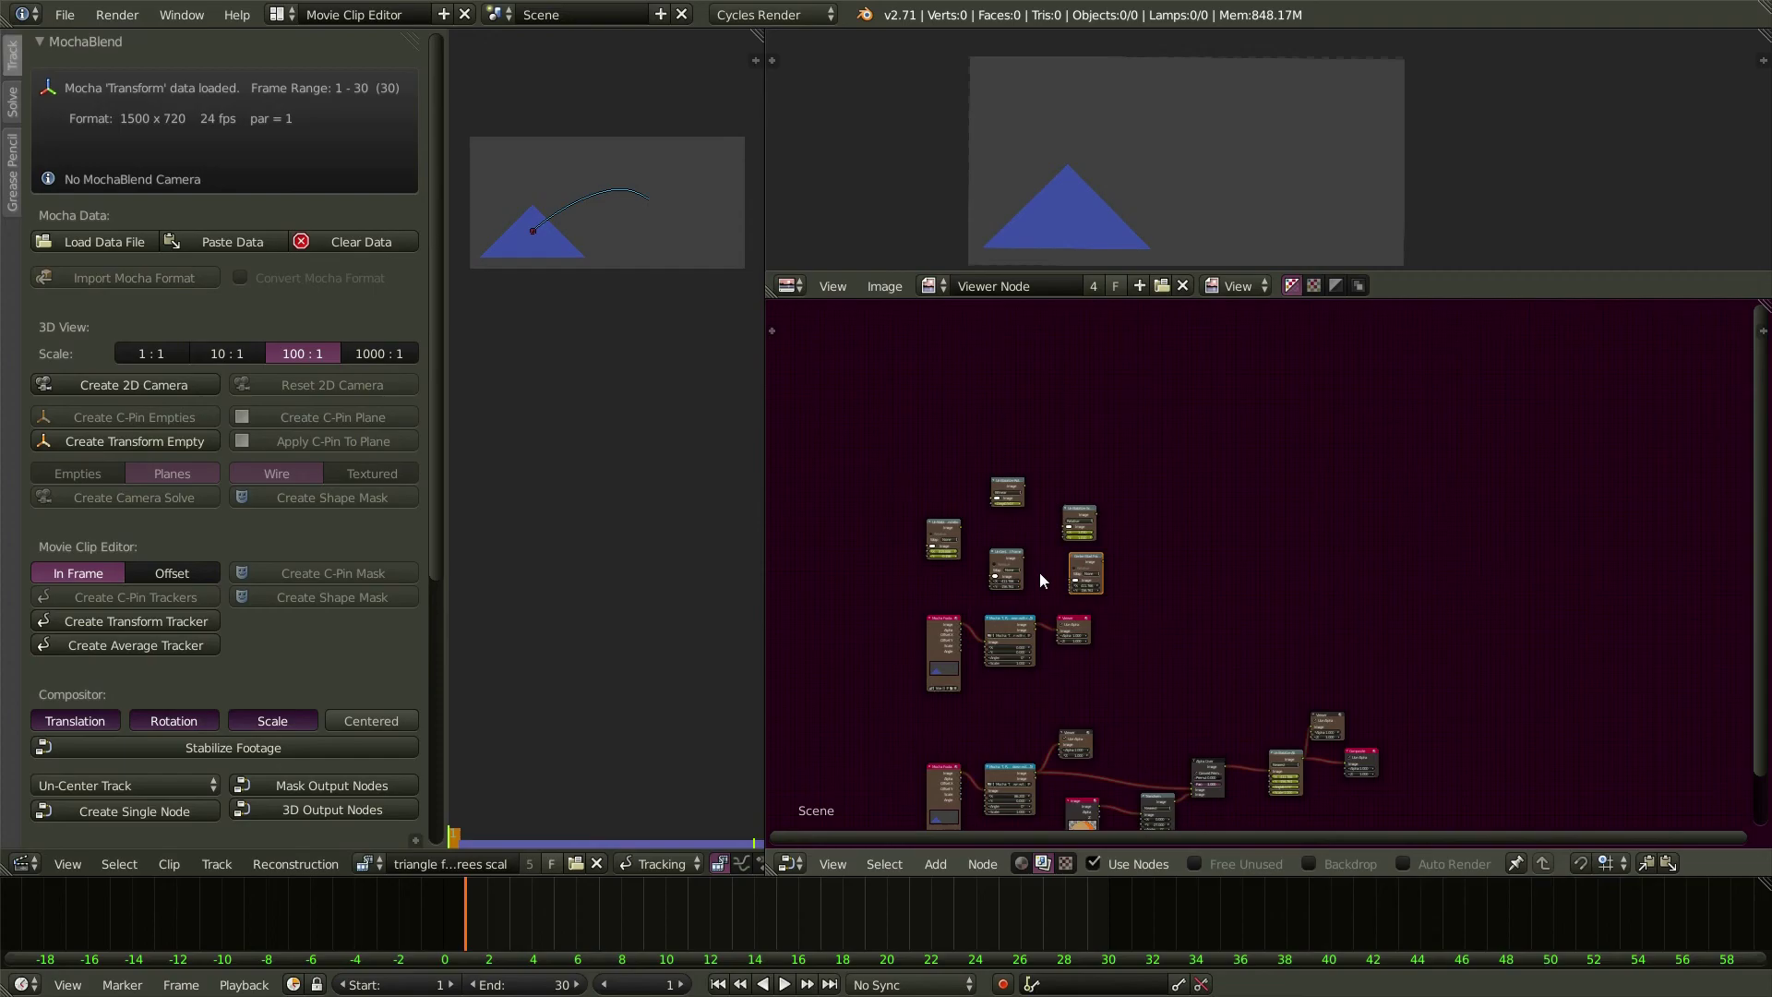
- Raise the non-centered group's Viewer out of the way and connect the Center (Start Frame) node to the Mocha group's image output
key(ctrl+Up)
scroll(462, 744, up, 3)
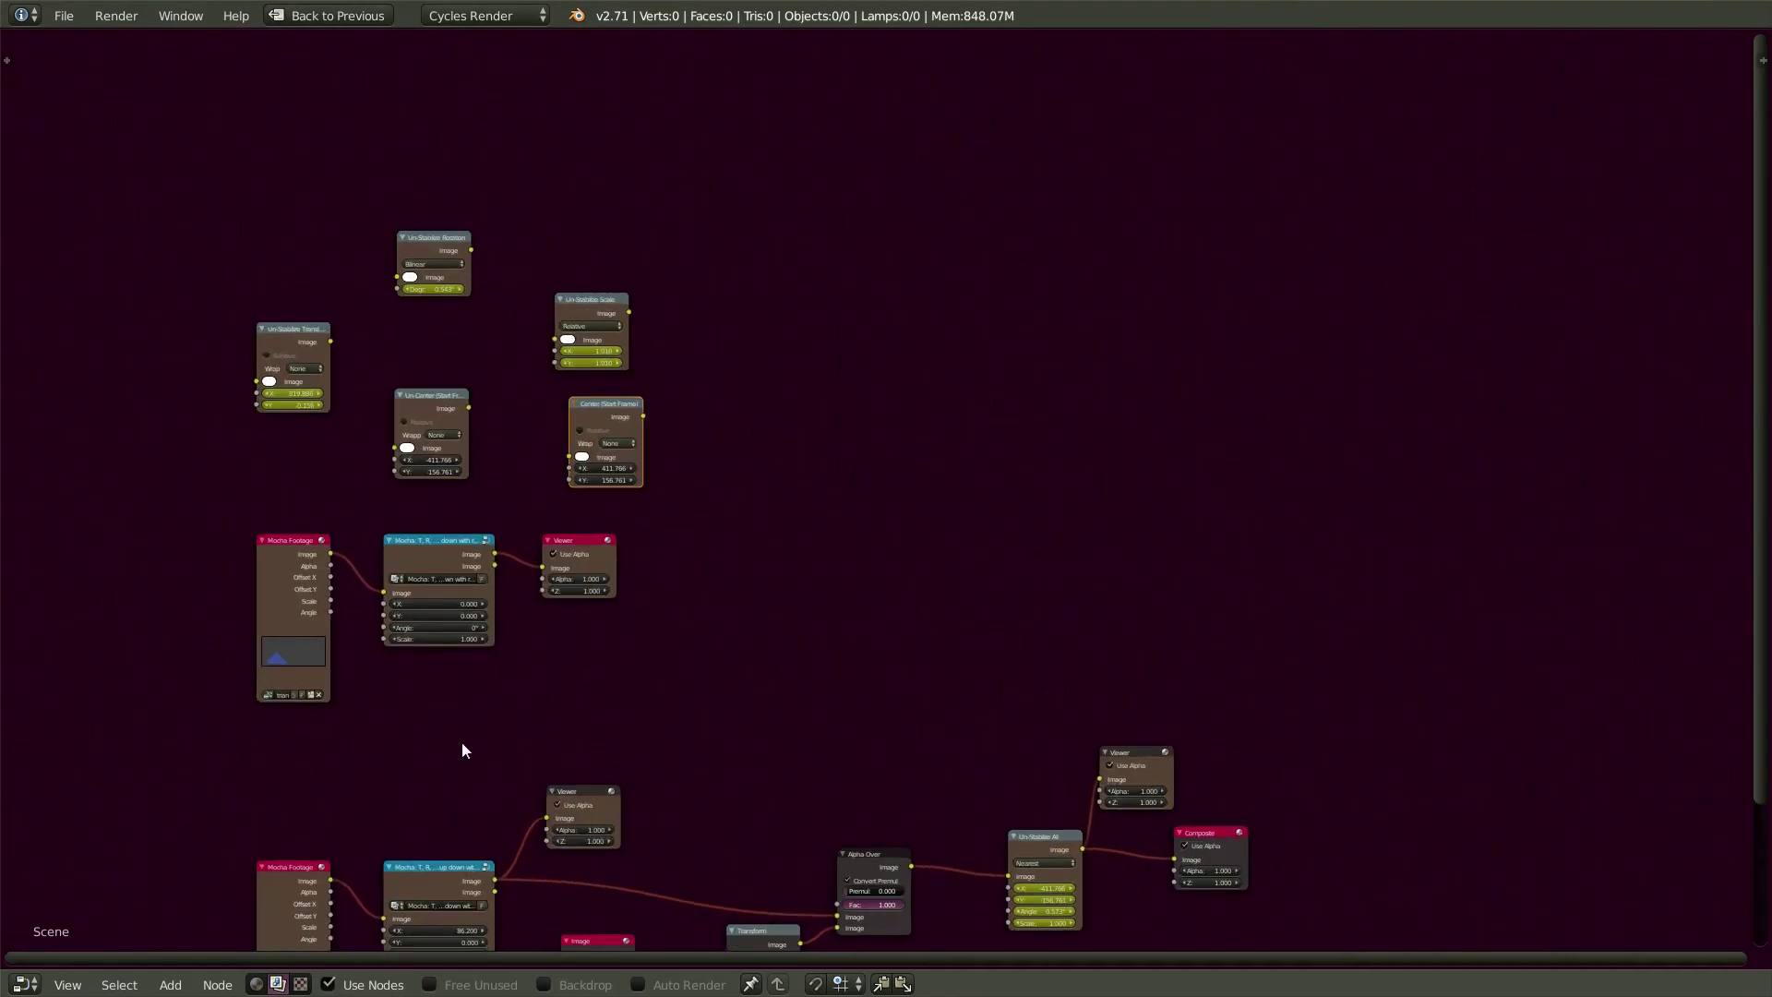
drag(592, 488, 561, 380)
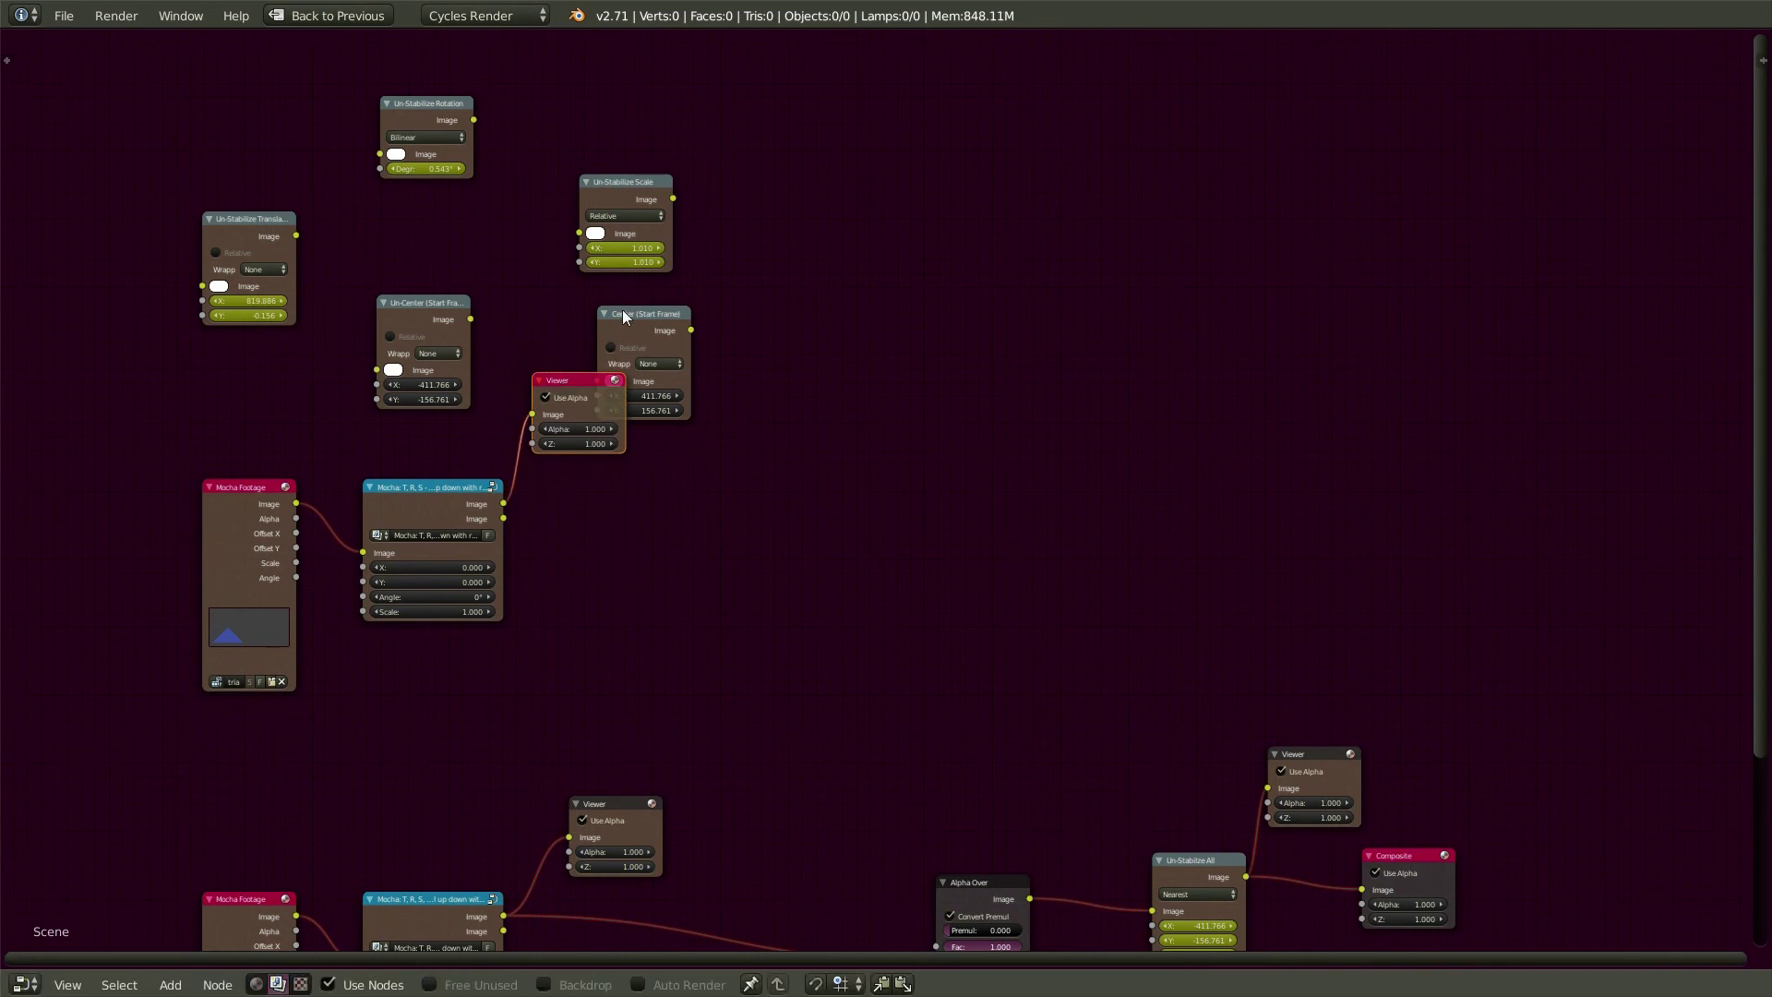
drag(623, 316, 580, 551)
scroll(569, 620, up, 2)
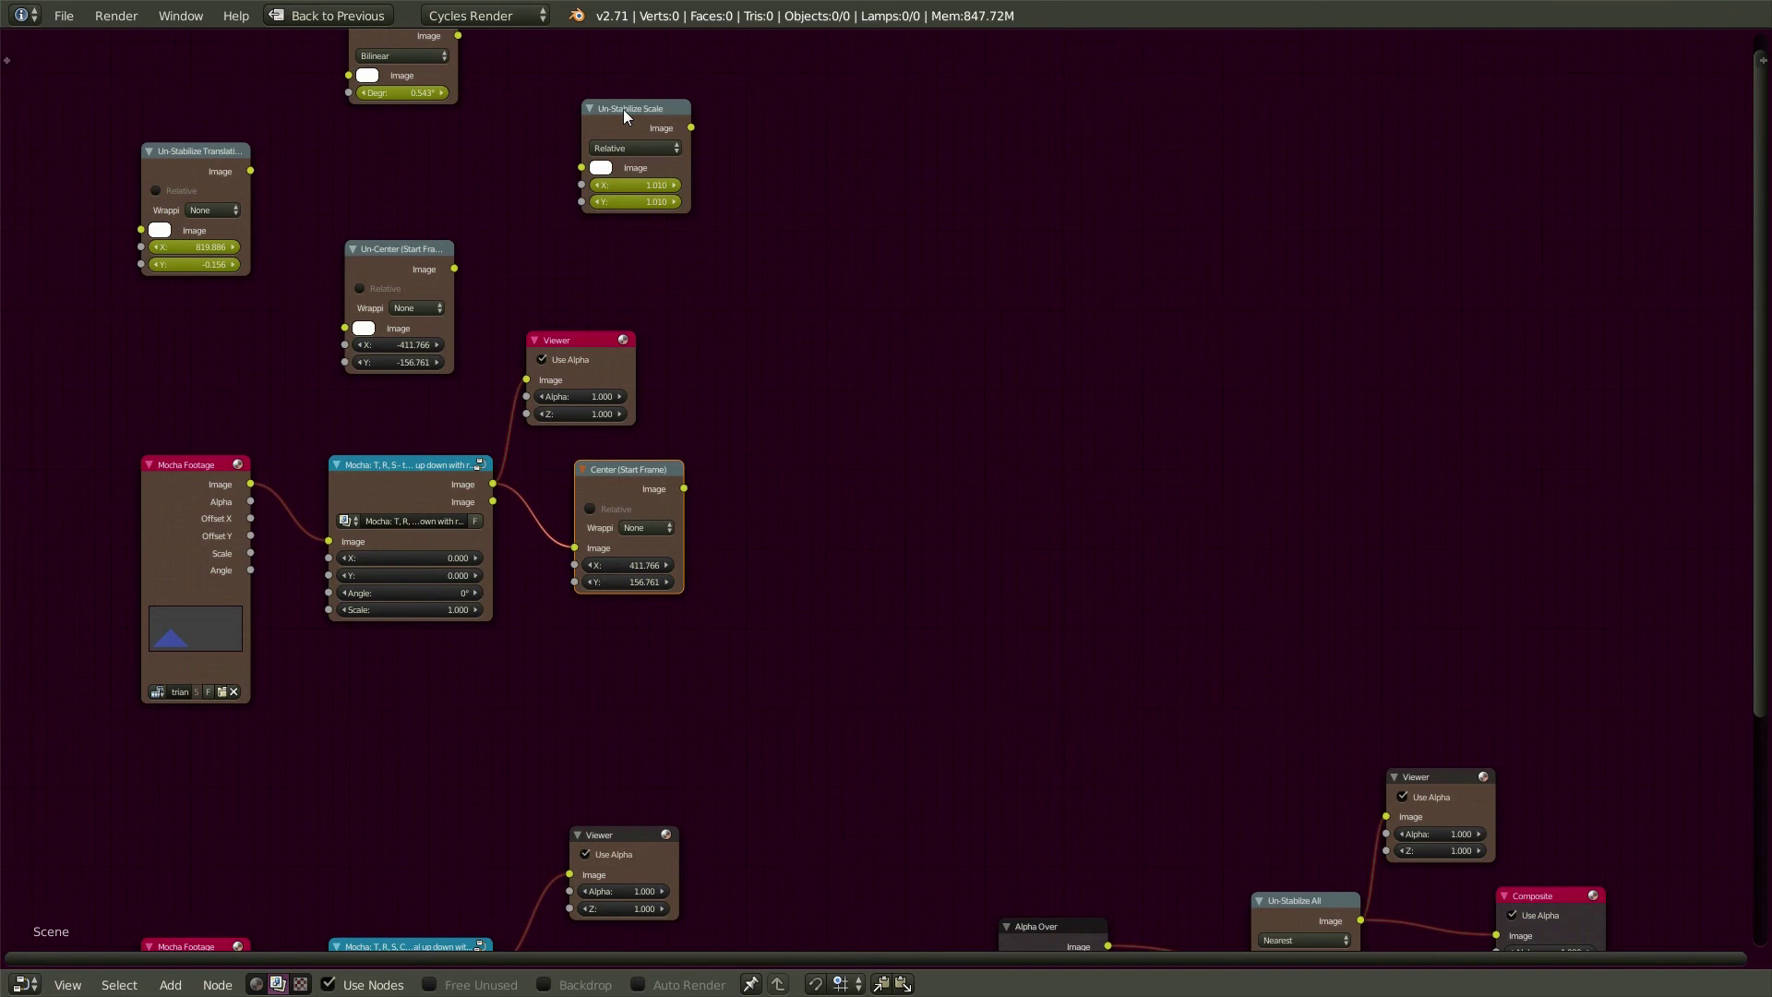
- Place the Un-Stabilize Scale and Un-Stabilize Rotation nodes after the Center node and link them in that order
drag(623, 109, 787, 467)
drag(684, 487, 748, 525)
middle_drag(517, 163, 521, 249)
drag(407, 115, 978, 557)
drag(860, 571, 916, 609)
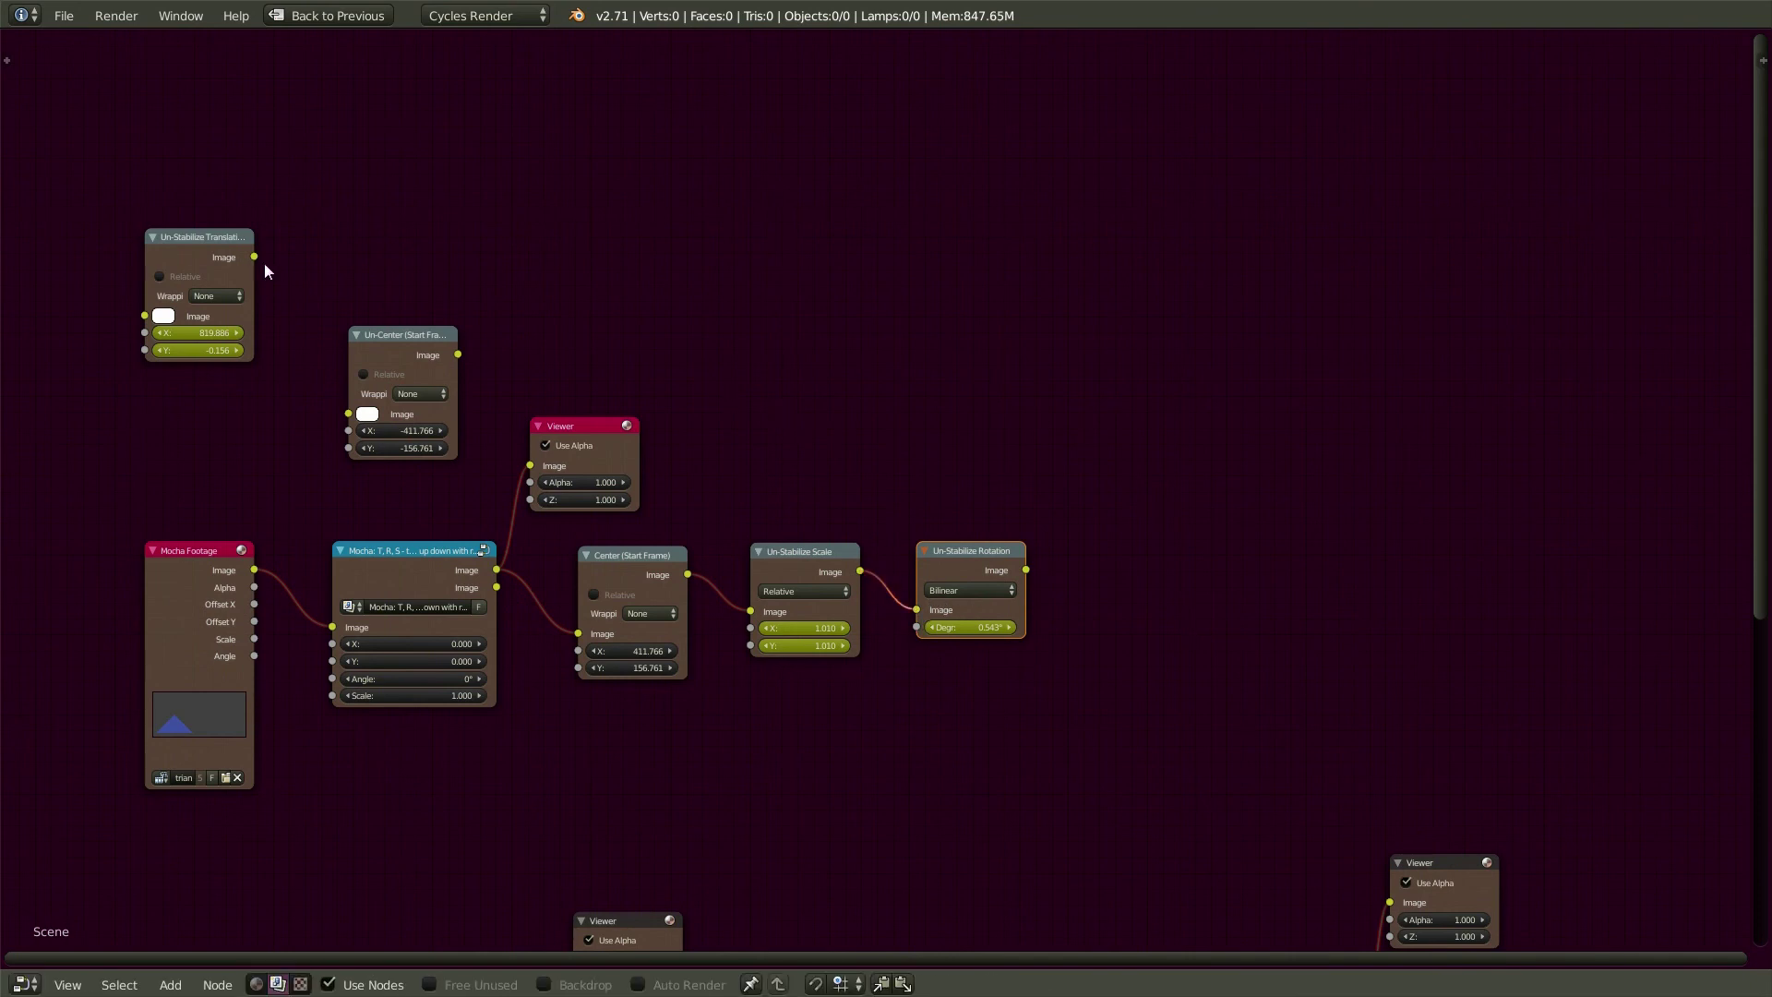
- Extend the chain with Un-Stabilize Translation followed by the Un-Center (Start Frame) node, linking each image output to the next input
drag(214, 234, 1149, 555)
drag(1026, 570, 1072, 631)
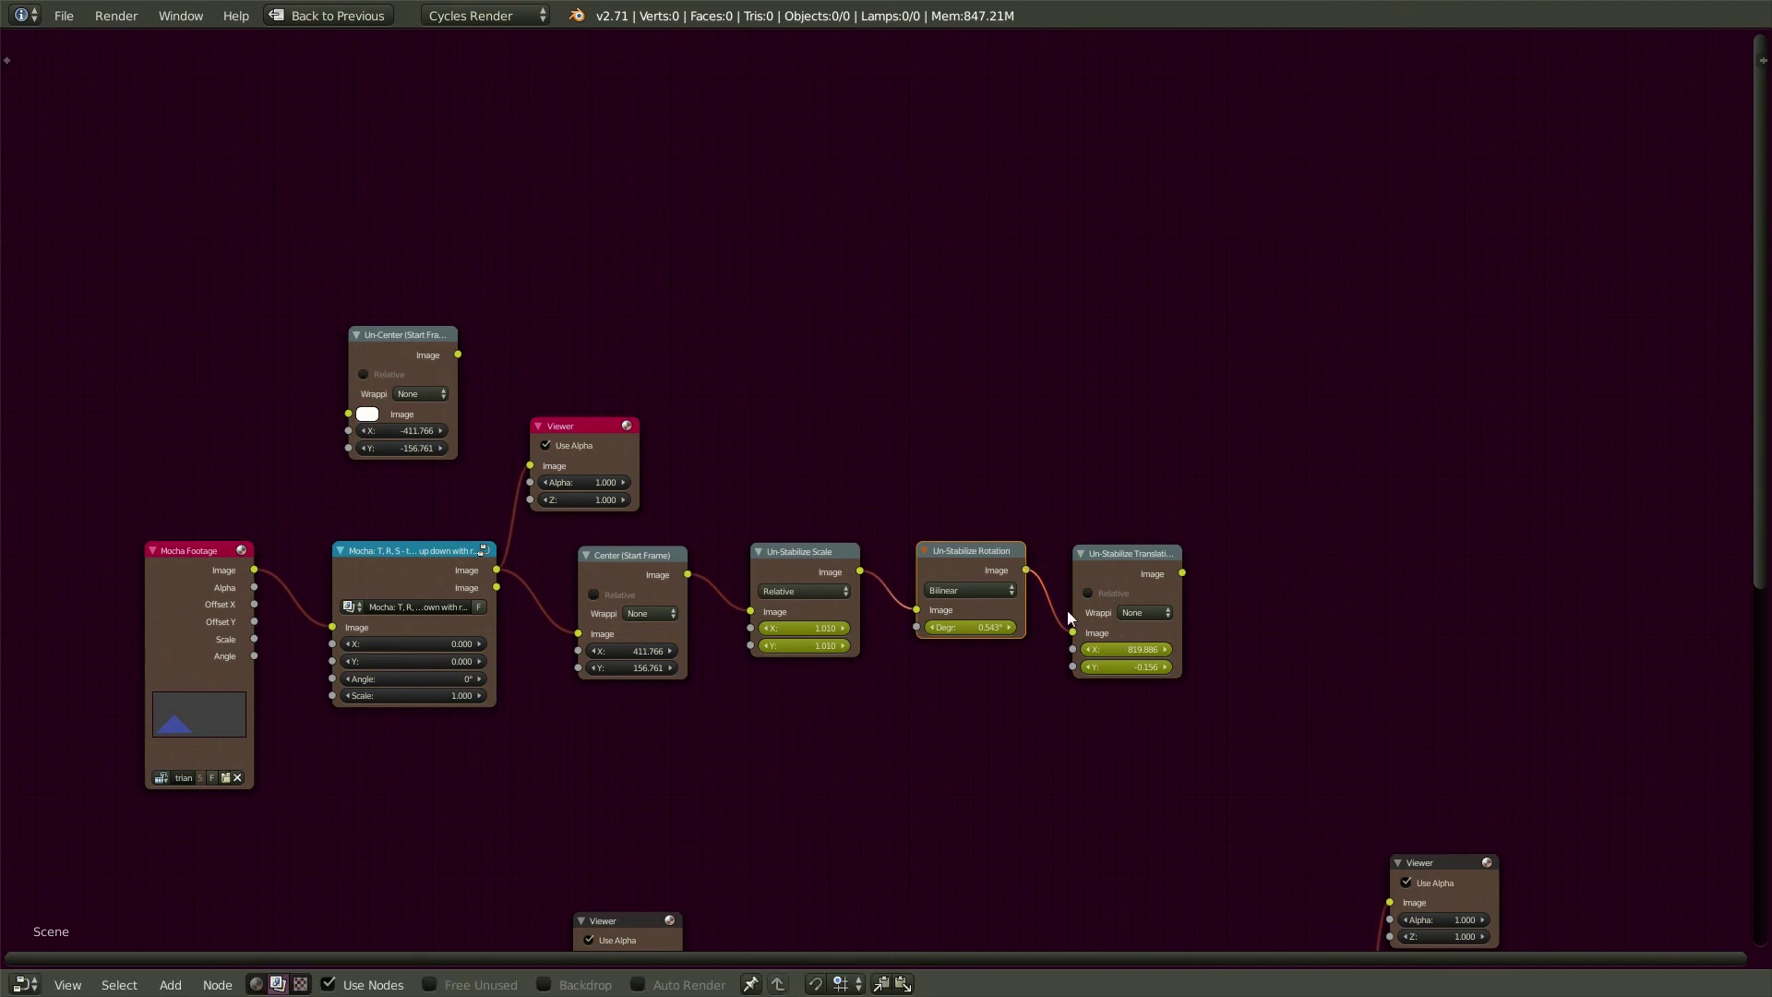
drag(401, 330, 1297, 552)
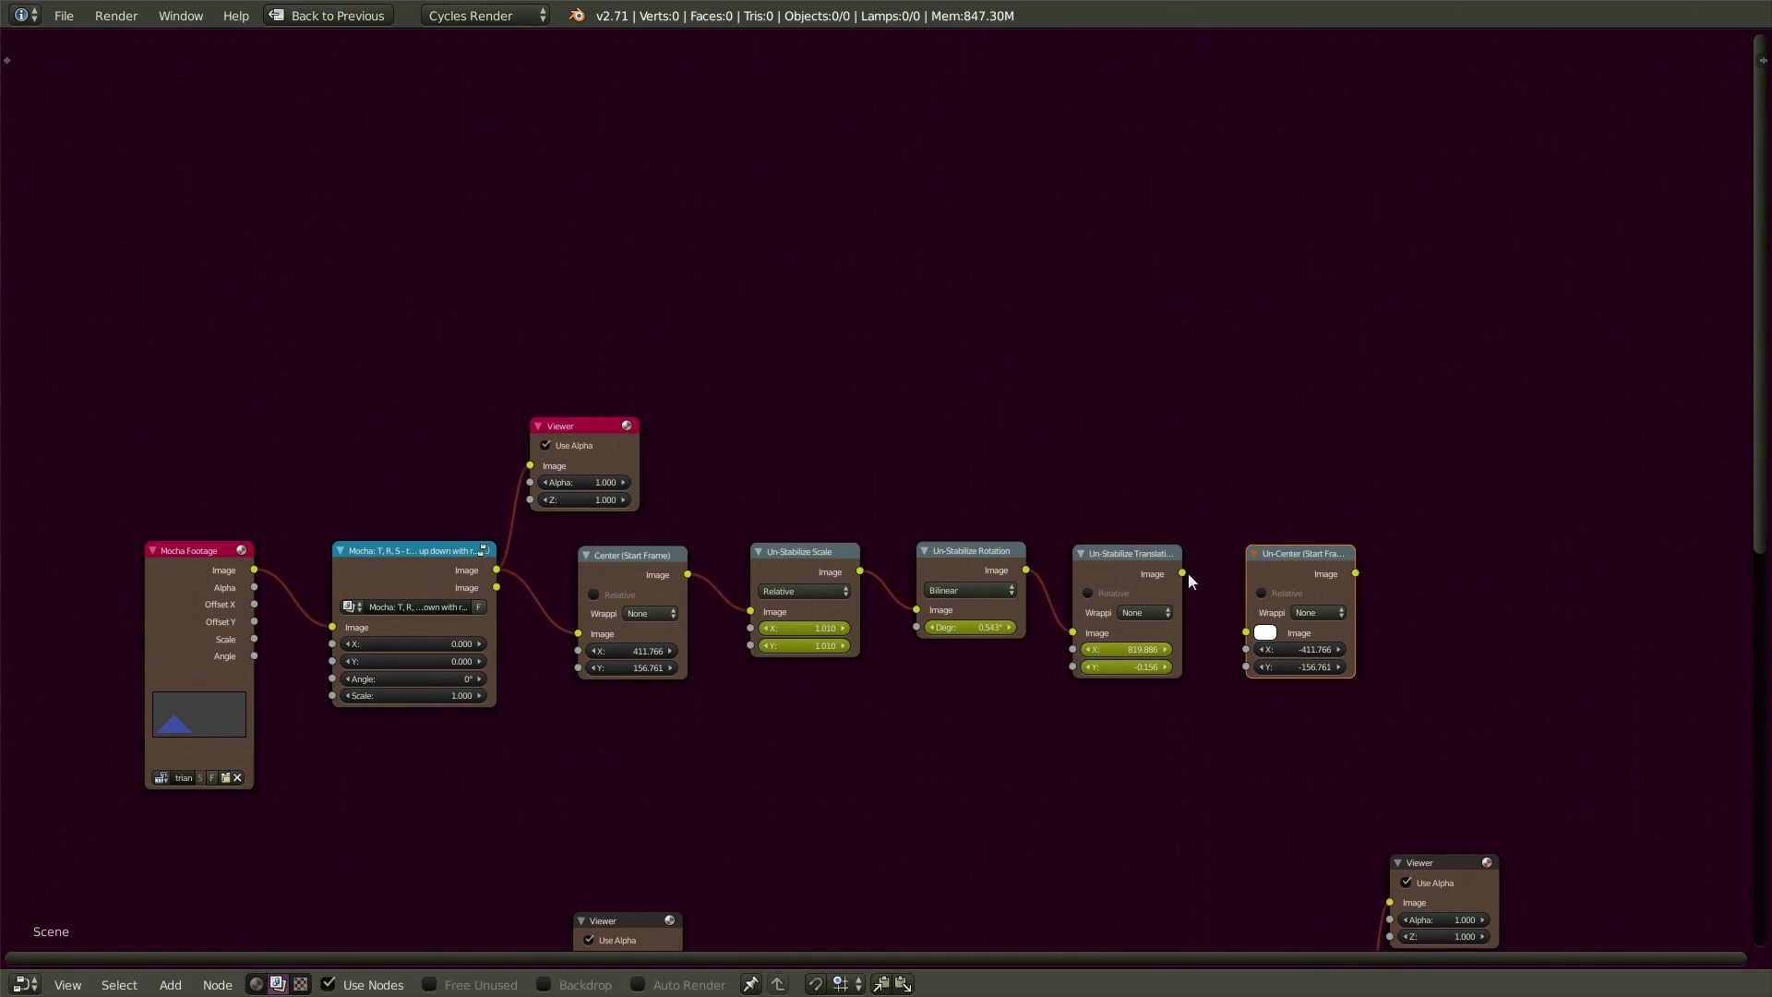
drag(1183, 574, 1246, 633)
- Restore the editor layout, duplicate the Viewer to the end of the chain, connect it to the Un-Center output and make it active
key(shift+space)
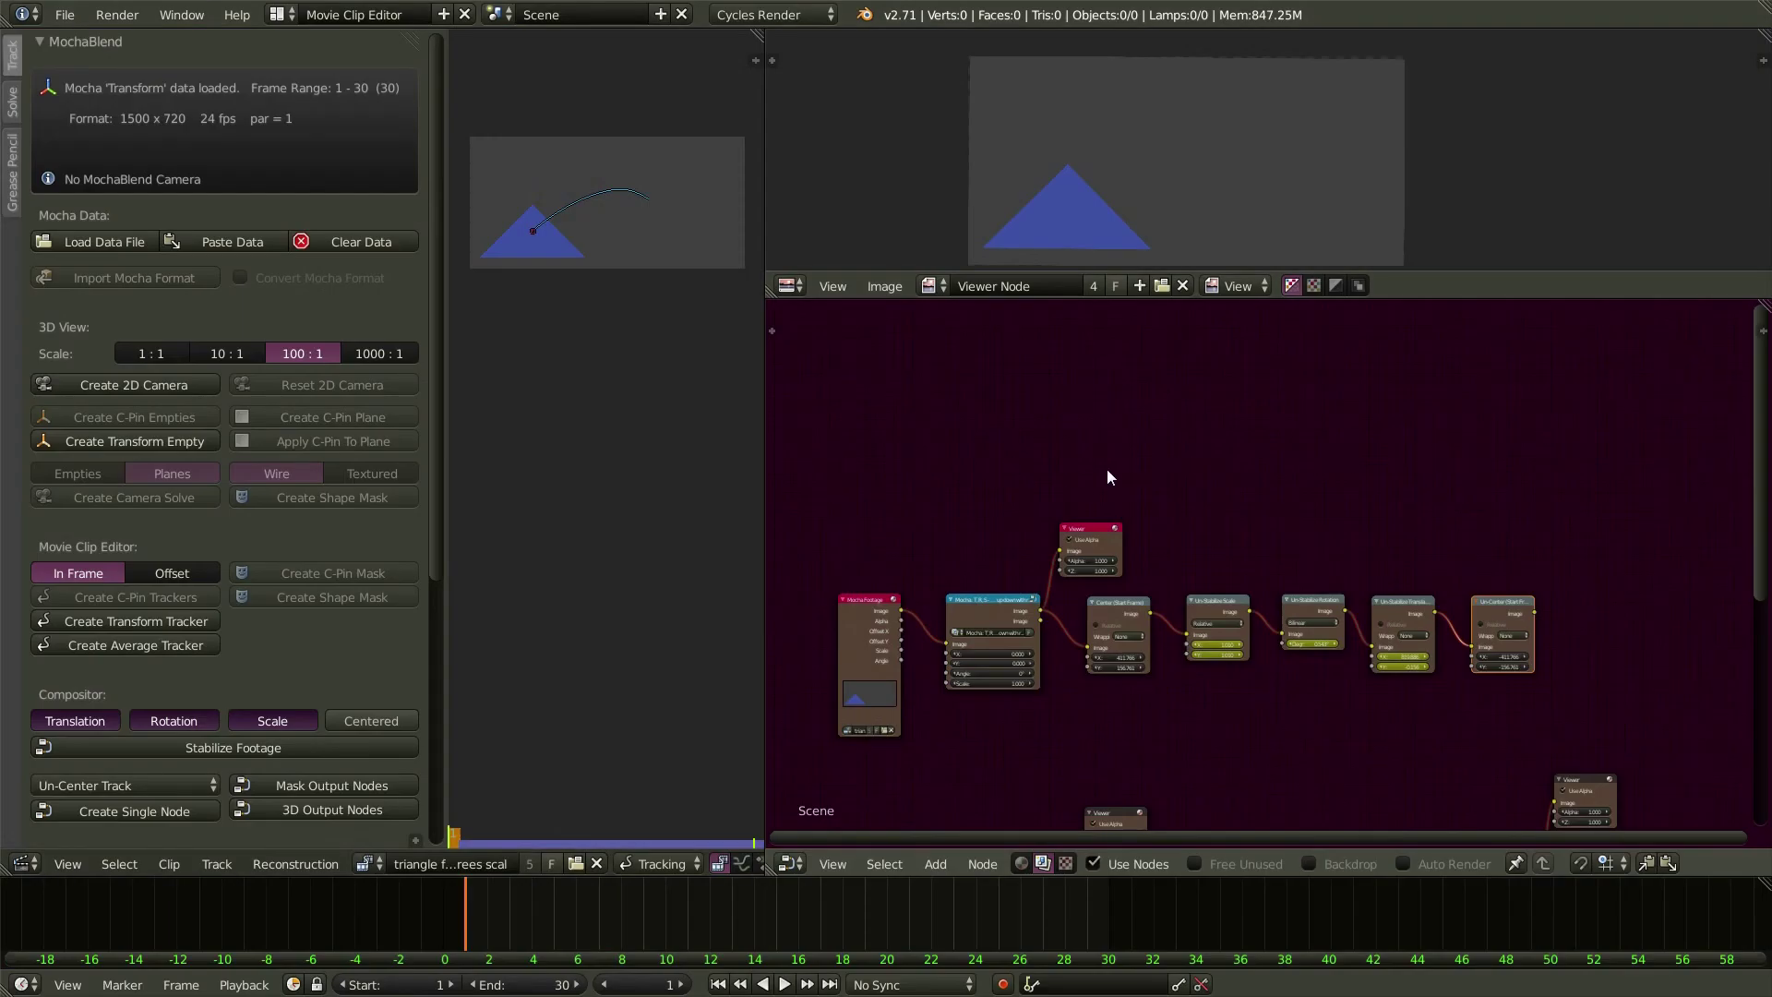
mouse_move(1097, 540)
mouse_down()
mouse_move(1244, 538)
mouse_move(1121, 515)
mouse_up()
key(shift+d)
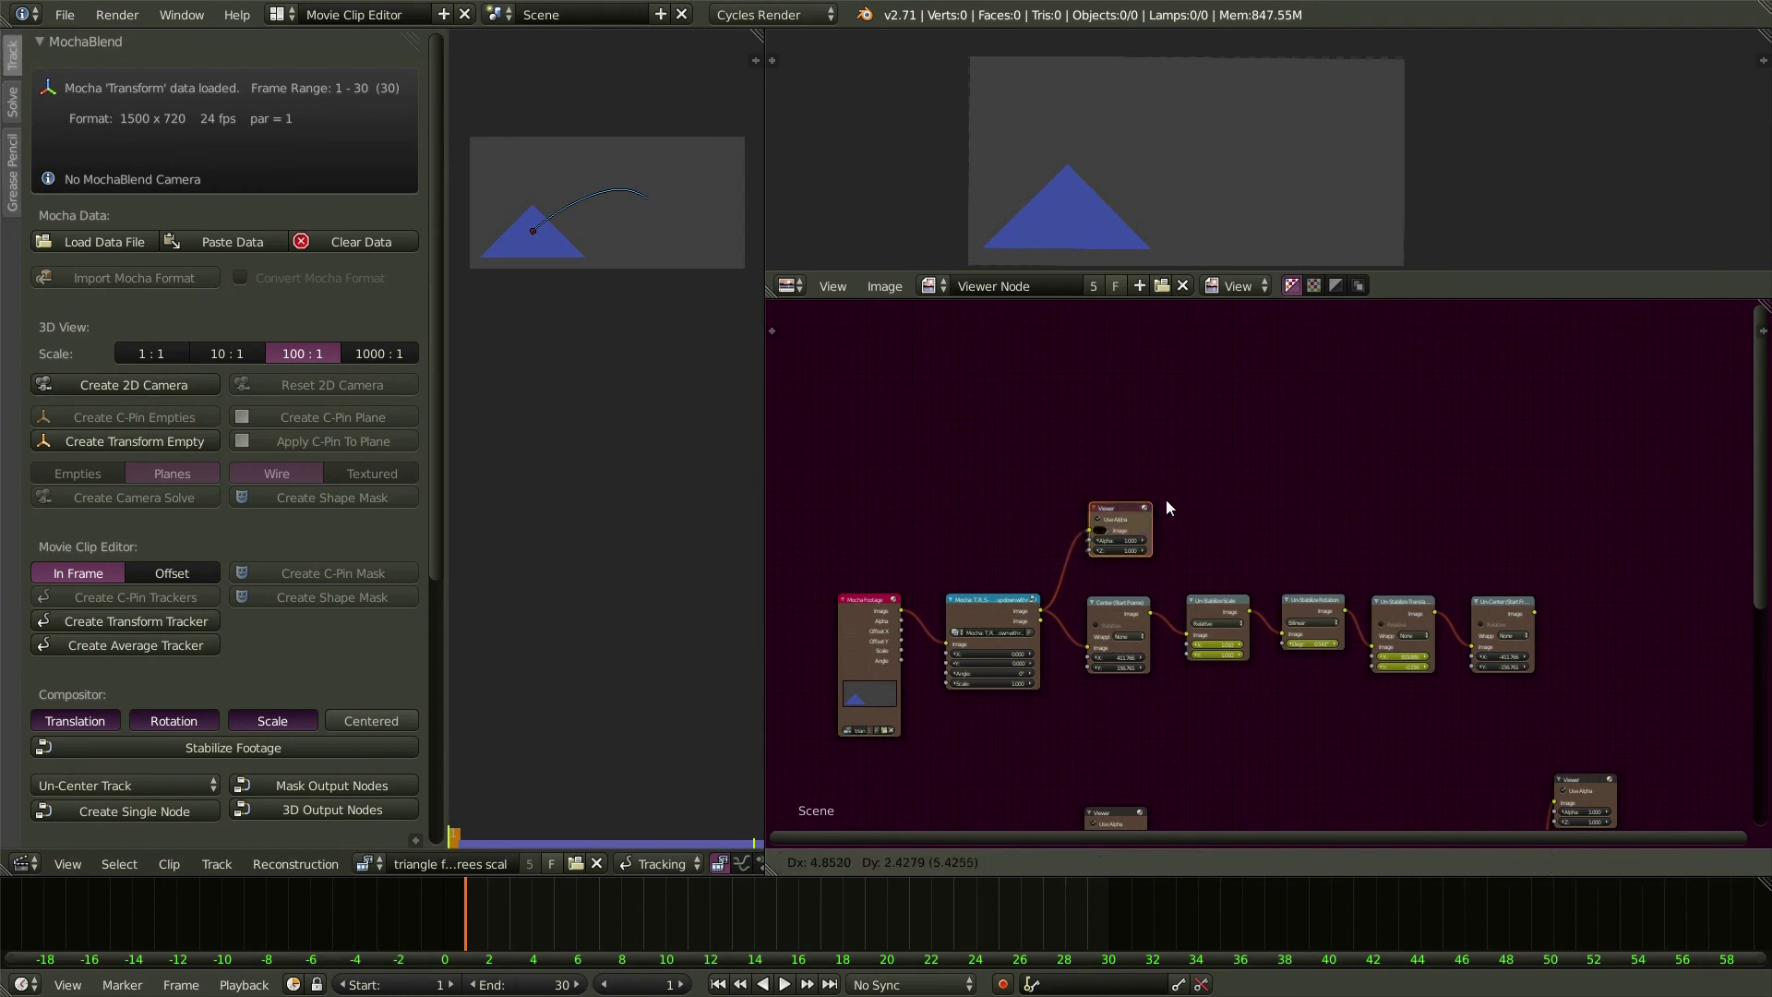
click(1601, 551)
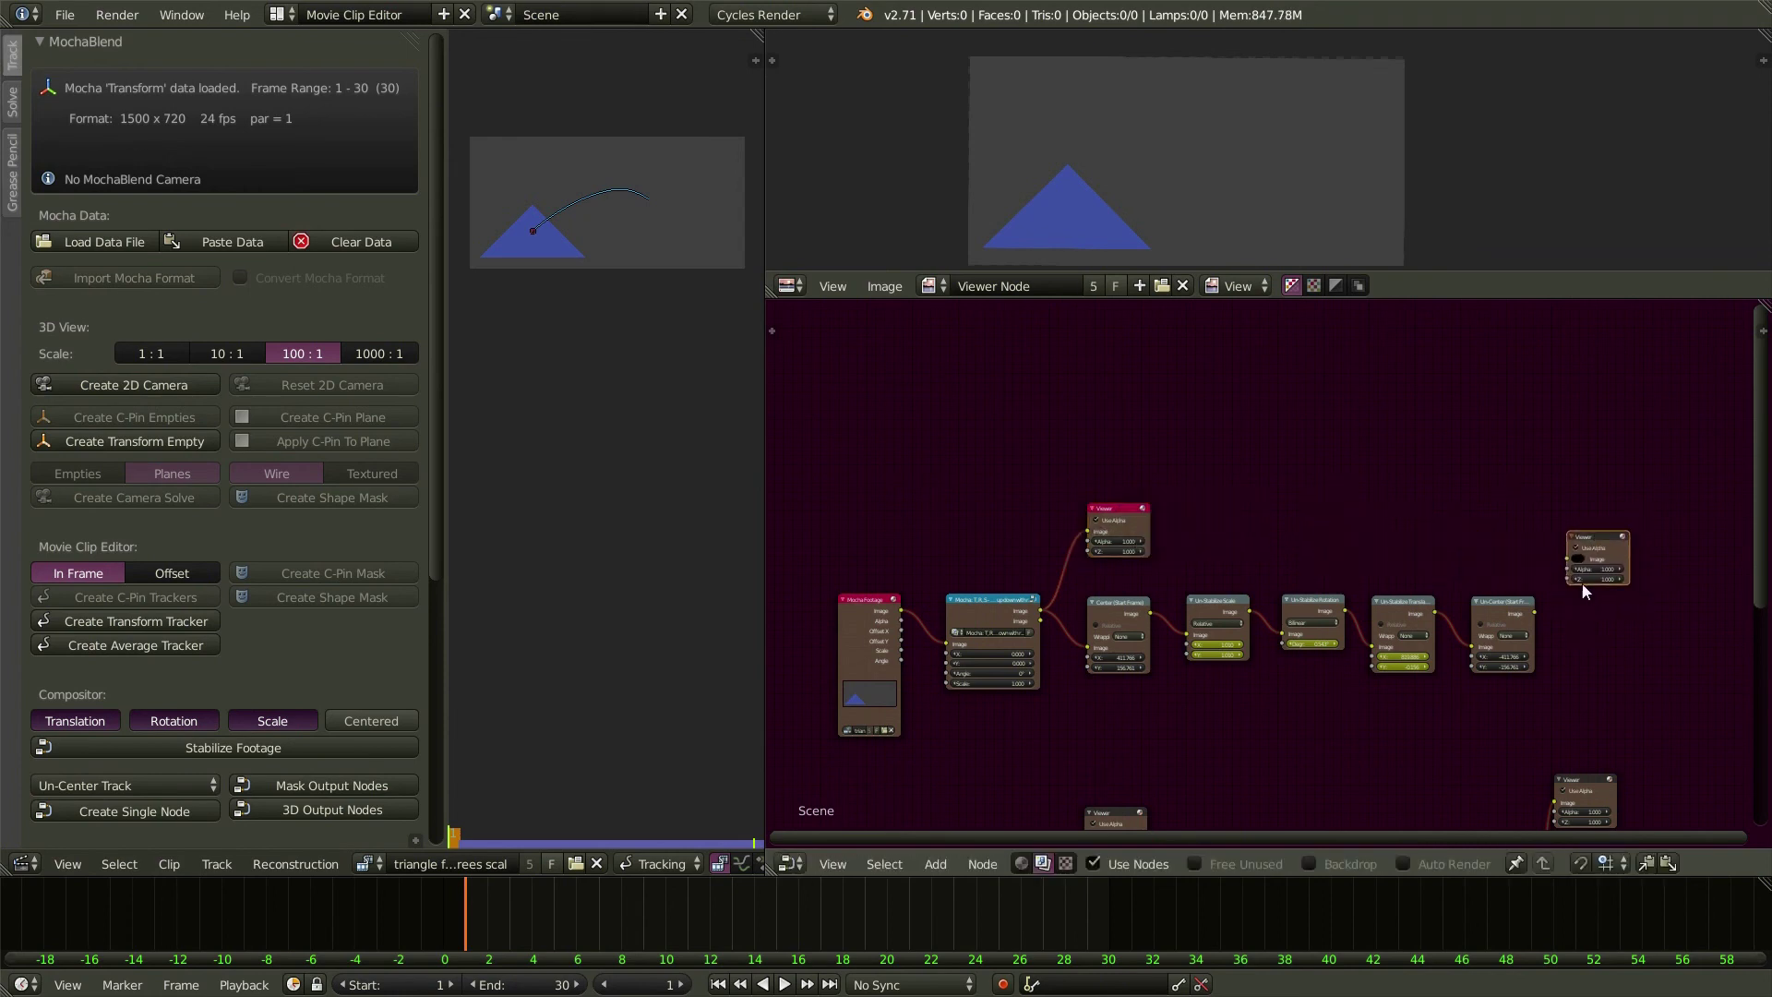
drag(1536, 613, 1568, 557)
click(1595, 535)
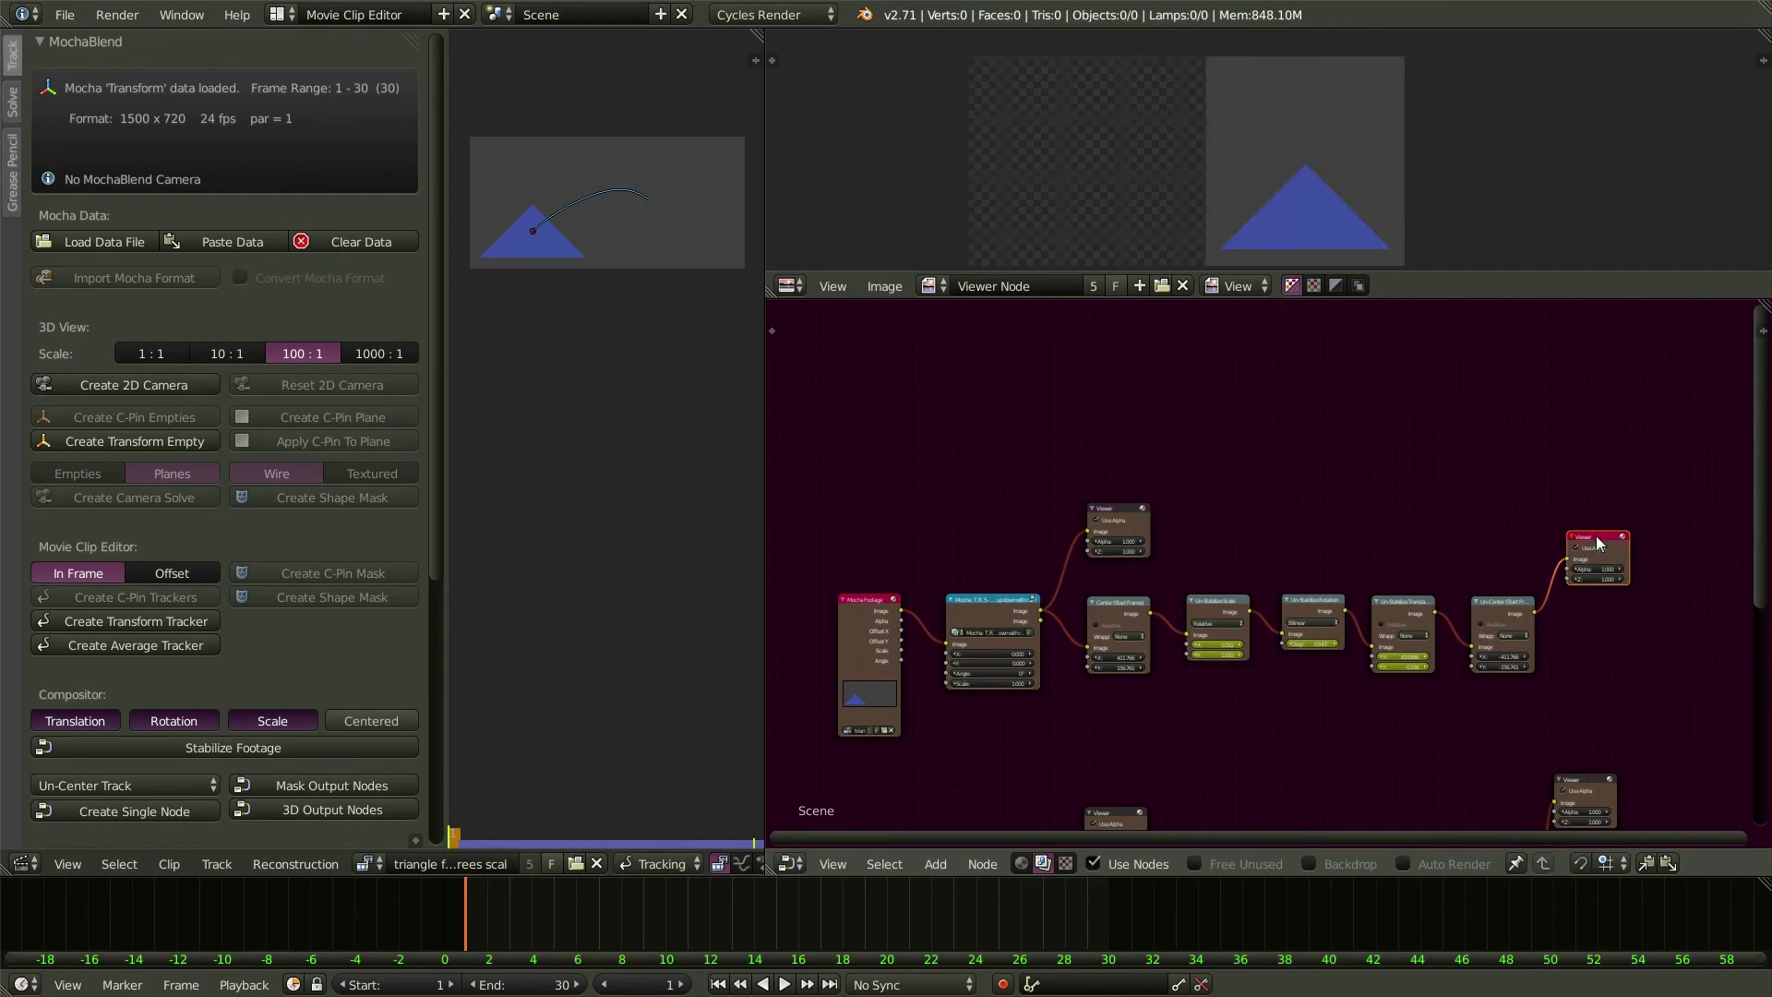
- Step frame by frame to the end of the clip and back to frame 0 to compare the un-stabilized result with the footage
key(Right)
key(Right)
key(Right)
key(Right)
key(Right)
key(Right)
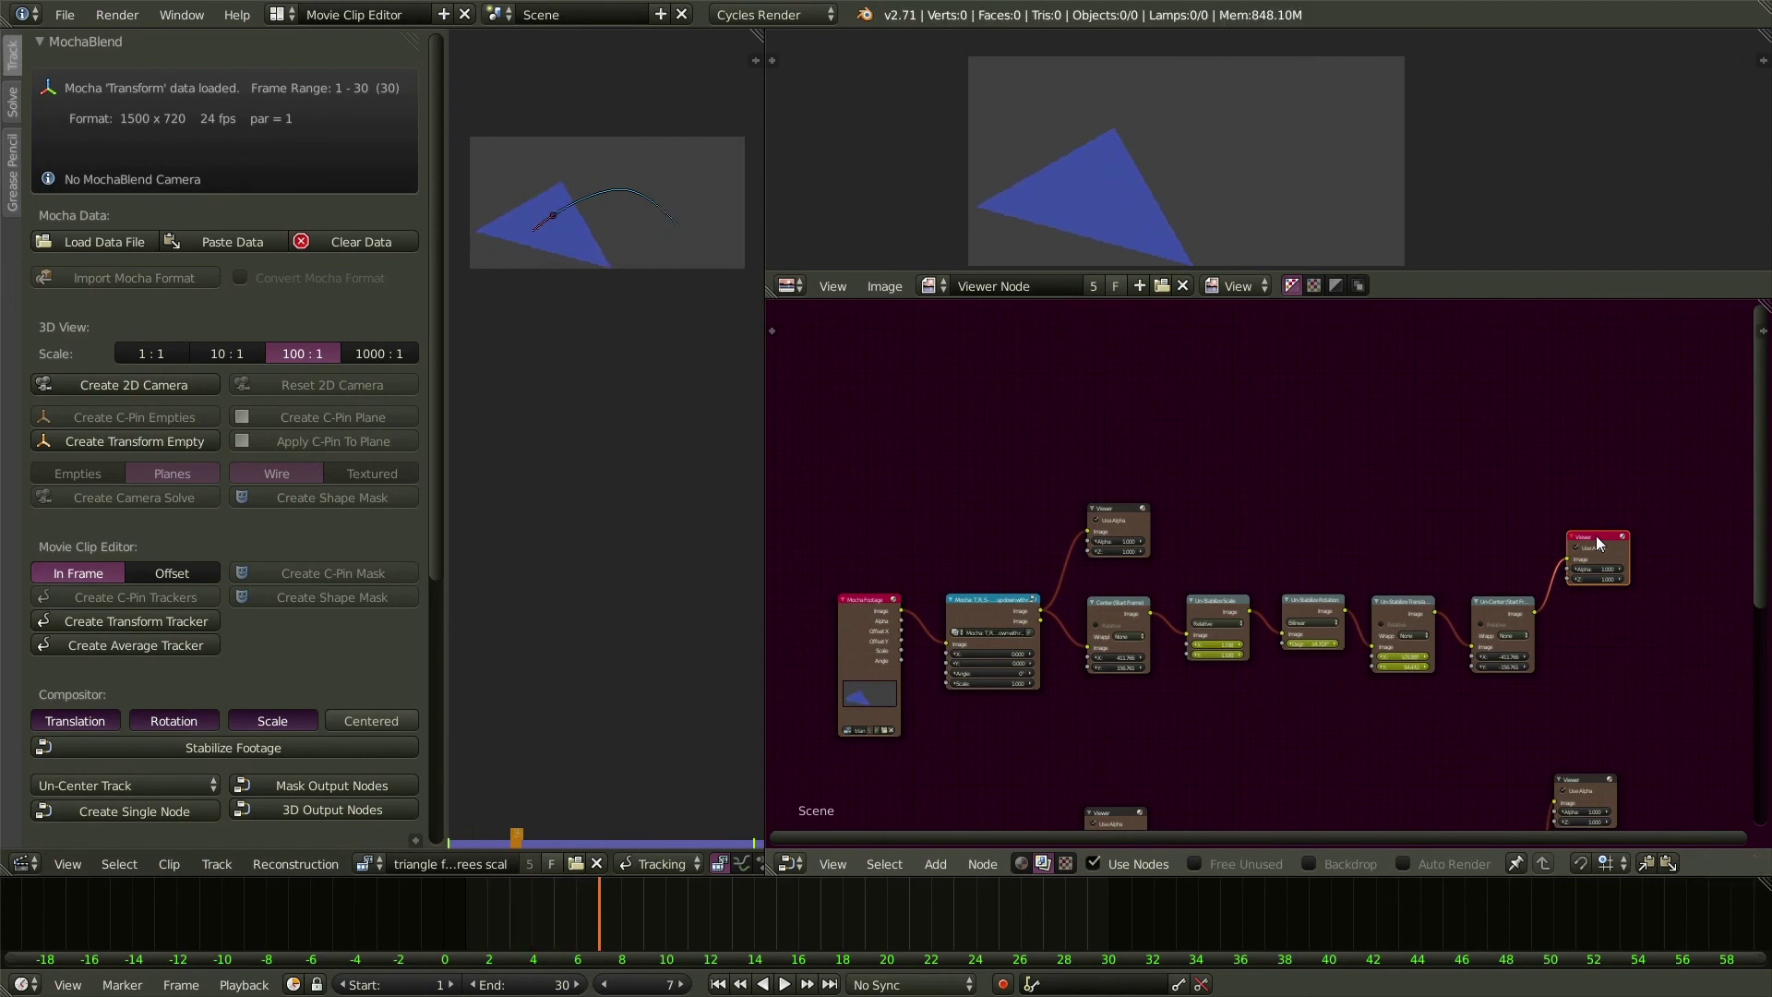
key(Right)
key(Right)
key(Right)
key(Right)
key(Right)
key(Right)
key(Right)
key(Right)
key(Right)
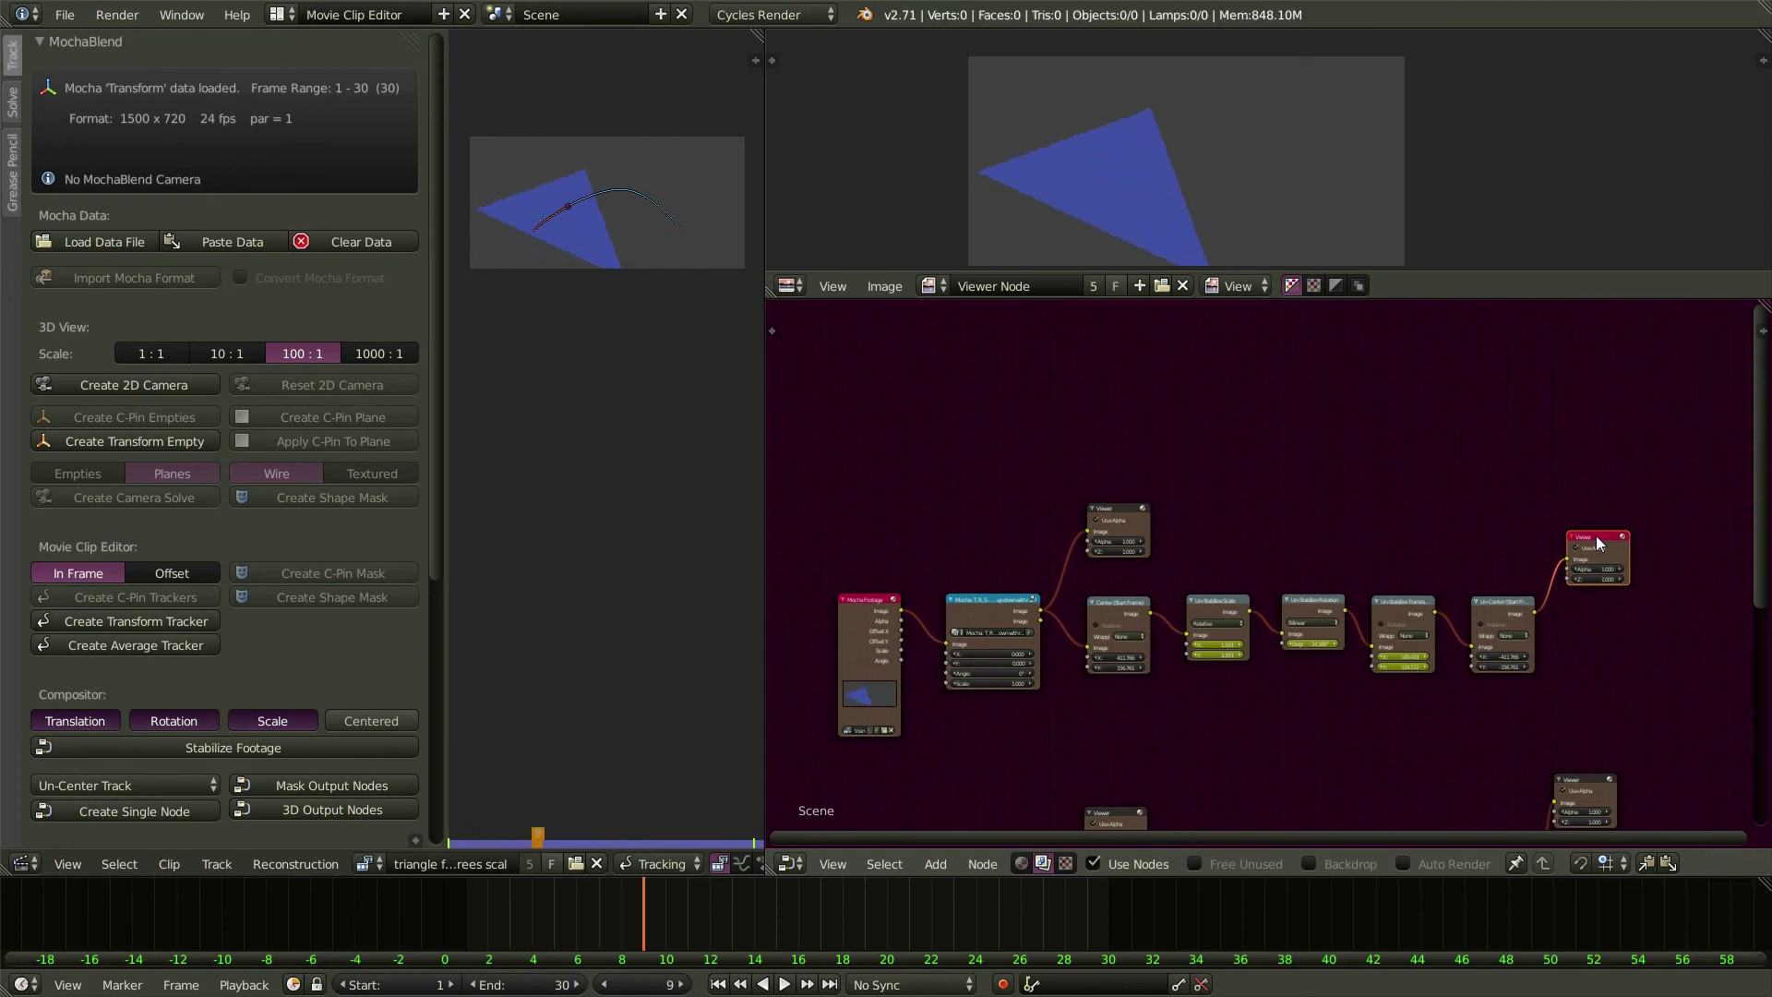
key(Right)
key(Right)
key(Right)
key(Right)
key(Right)
key(Right)
key(Right)
key(Right)
key(Right)
key(Right)
key(Right)
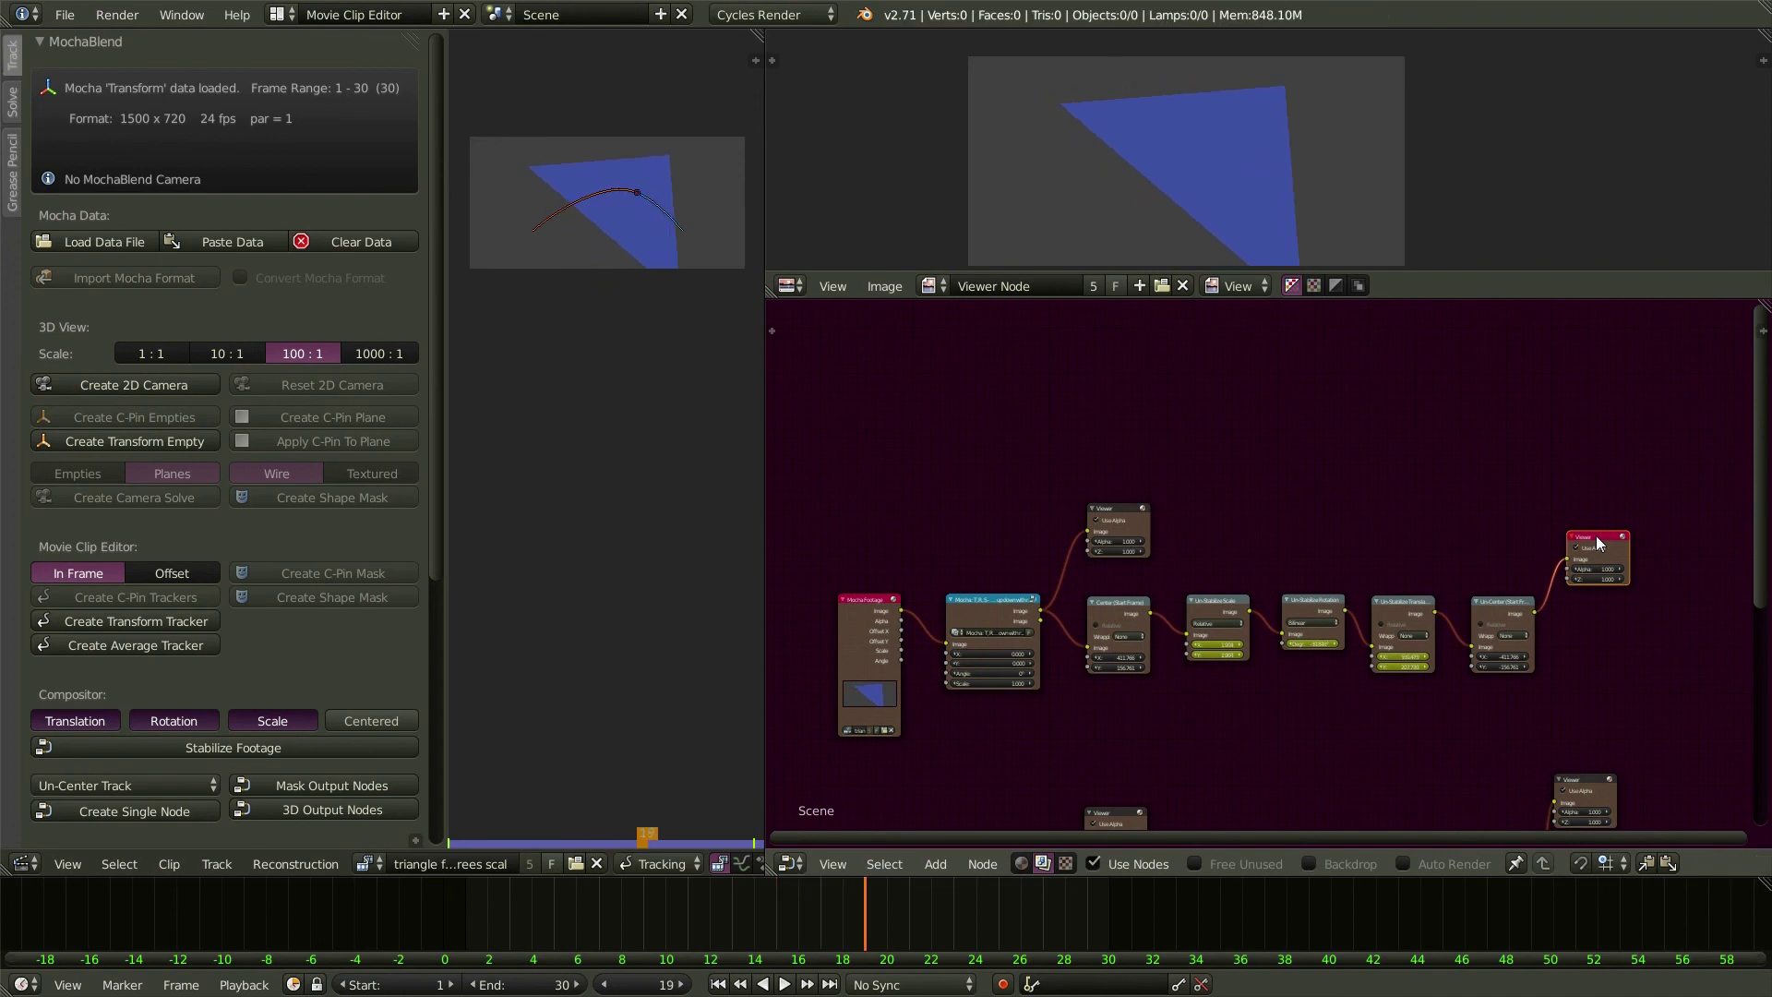
key(Right)
key(Right)
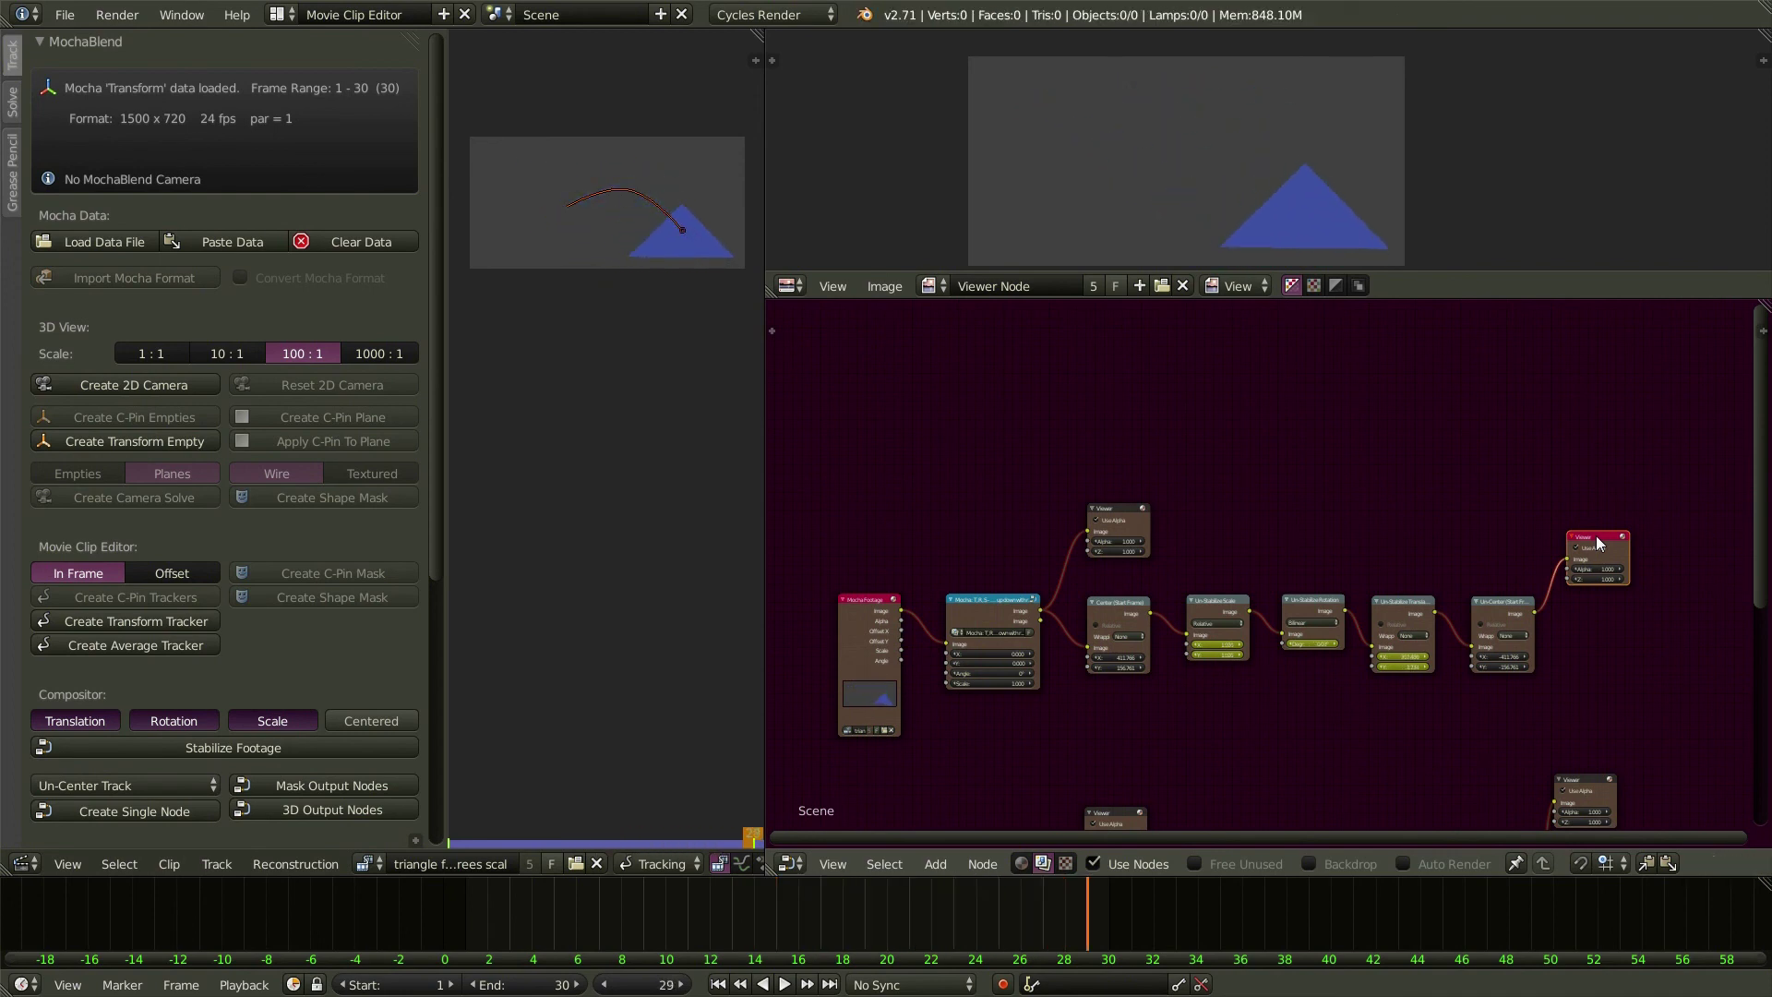
key(Right)
key(Left)
key(Left)
key(Left)
key(Left)
key(Left)
key(Left)
key(Left)
key(Left)
key(Left)
key(Left)
key(Left)
key(Left)
key(Left)
key(Left)
key(Left)
key(Left)
key(Left)
key(Left)
key(Left)
key(Left)
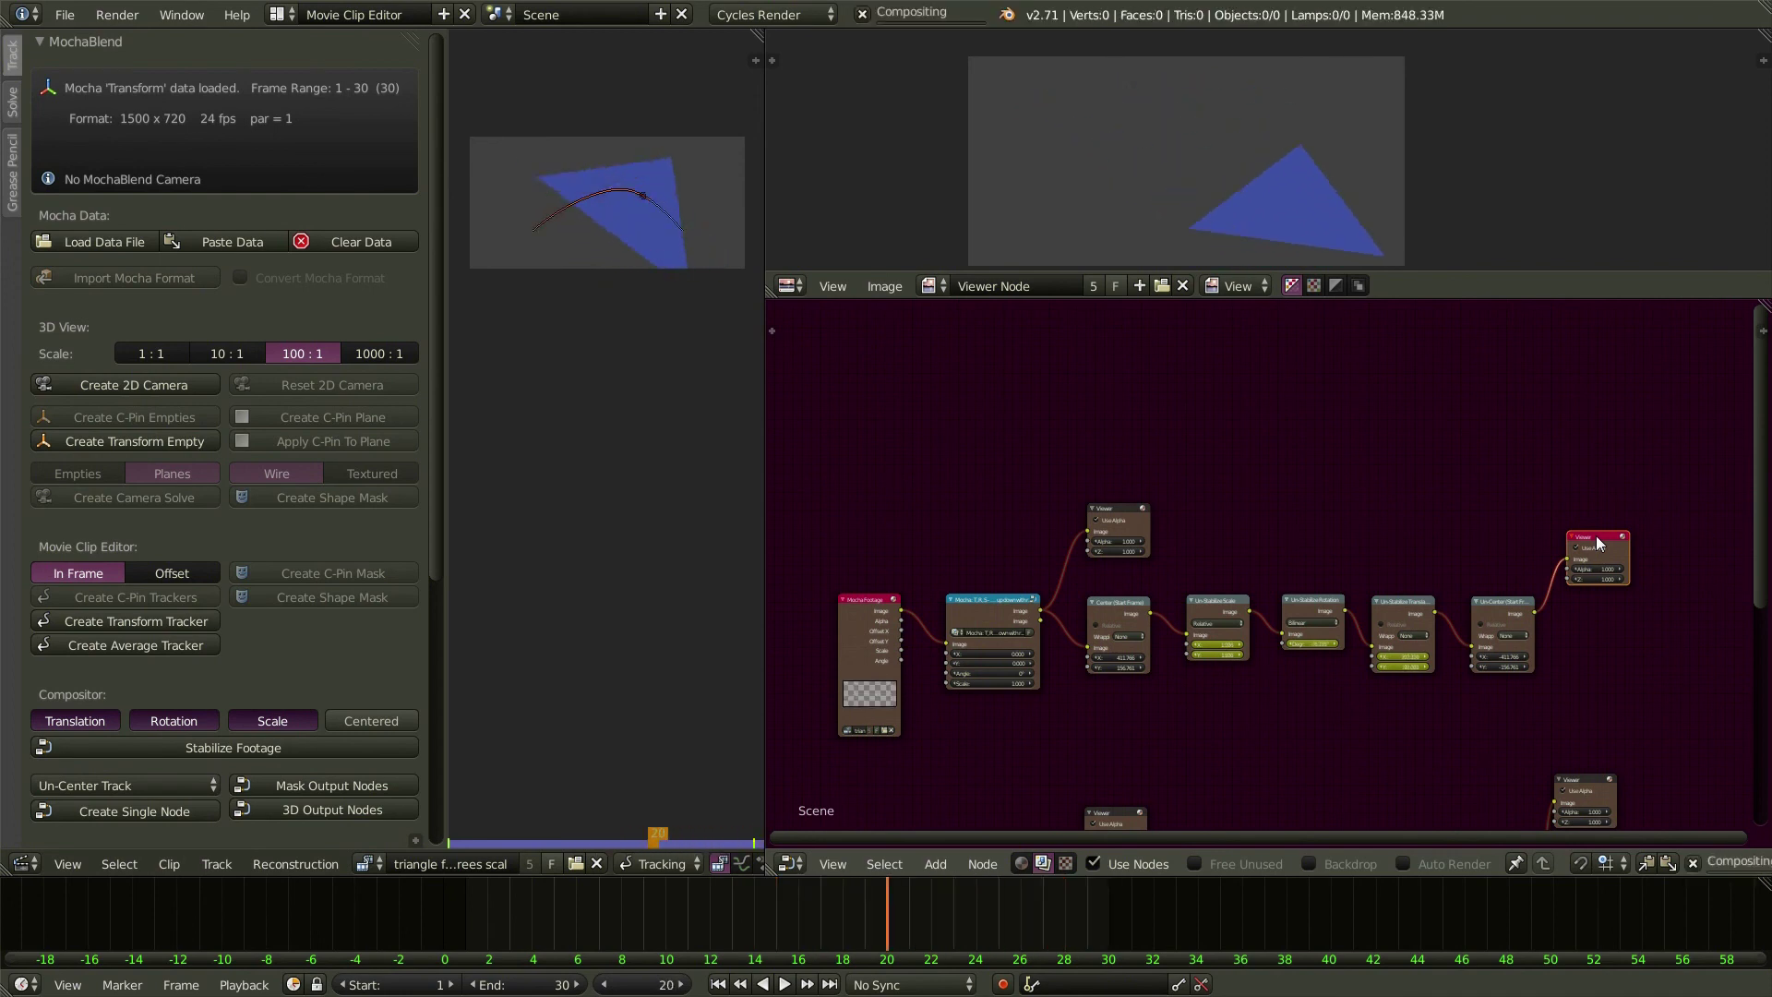
key(Left)
key(Left)
key(Left)
key(Left)
key(Left)
key(Left)
key(Left)
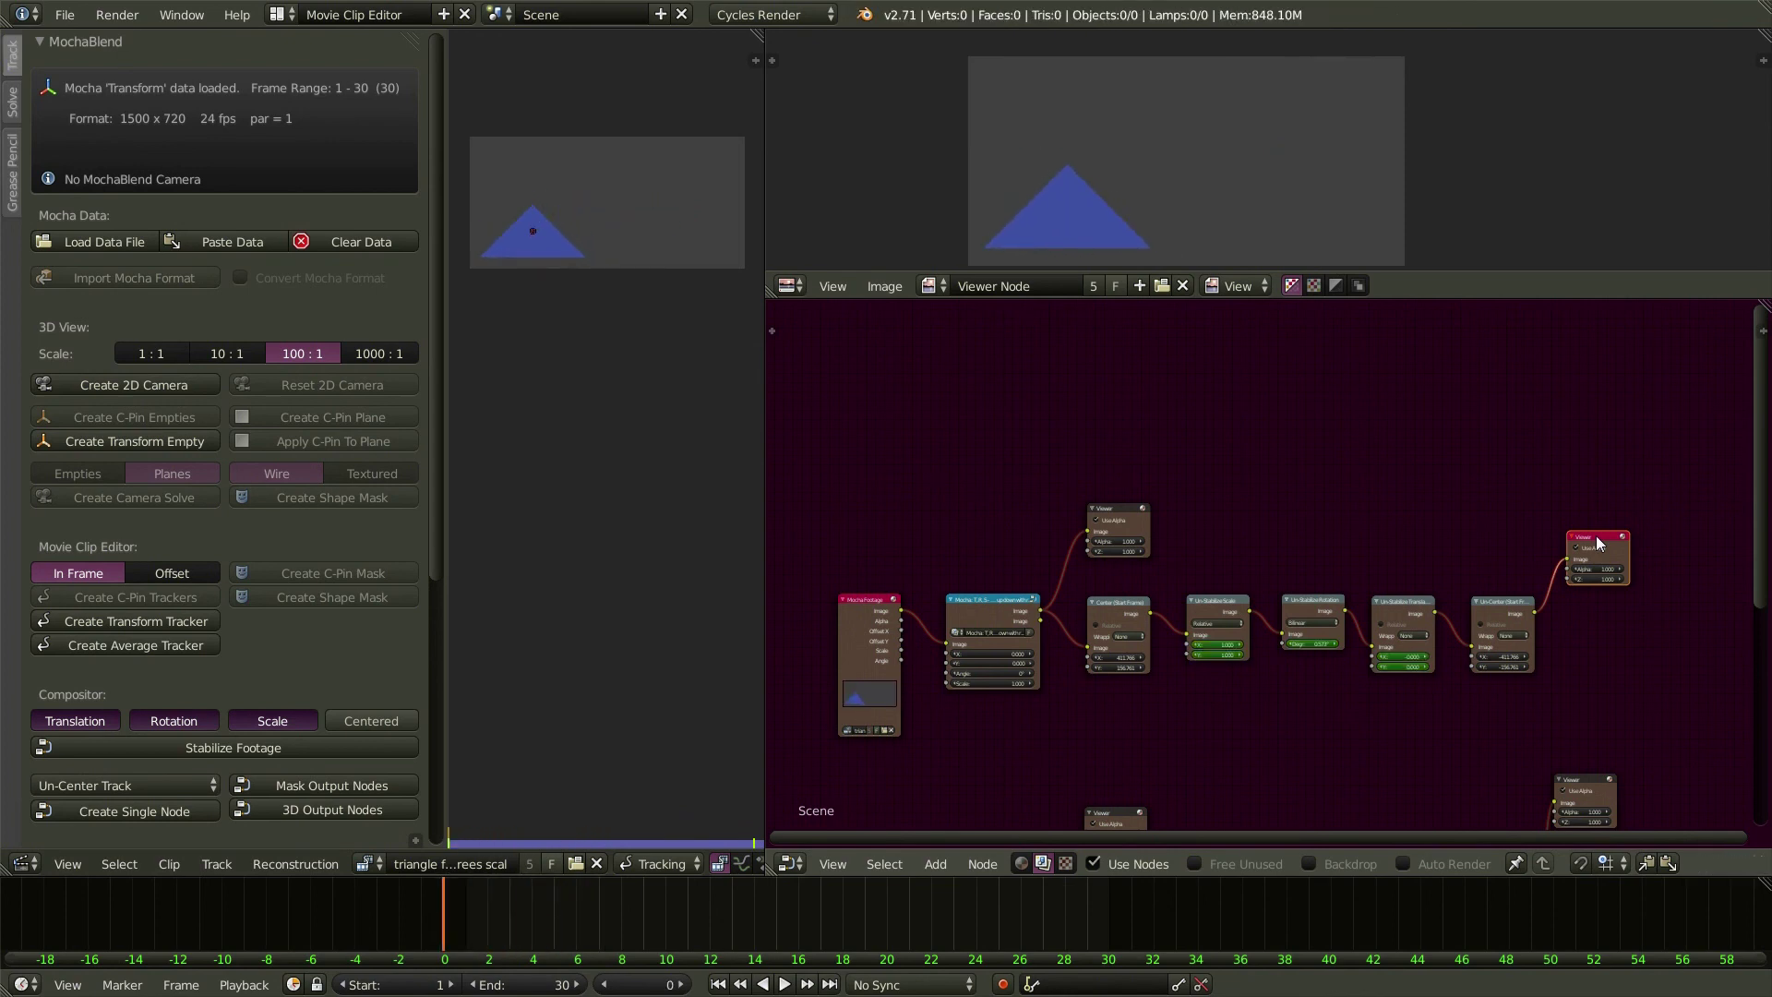
- Activate the Viewer on the Mocha stabilization group and step forward to frame 13 to examine the stabilized footage
click(1121, 515)
key(Right)
key(Right)
key(Right)
key(Right)
key(Right)
key(Right)
key(Right)
key(Right)
key(Right)
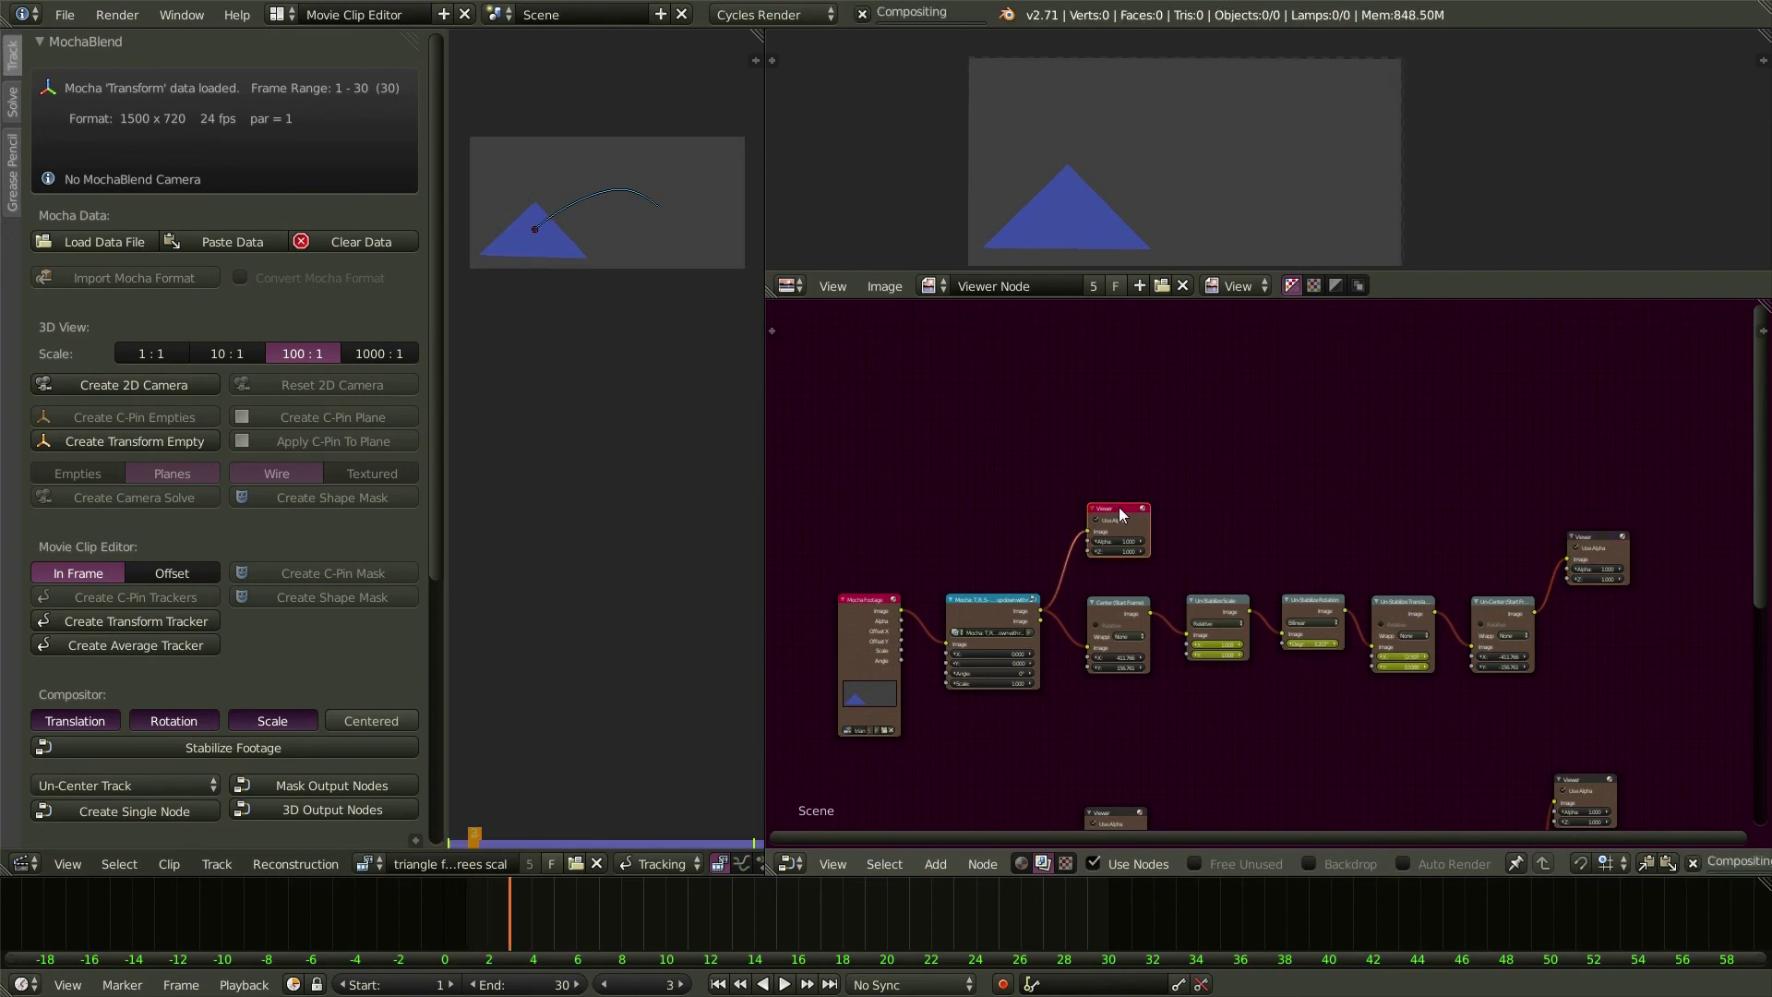
key(Right)
key(Right)
key(Right)
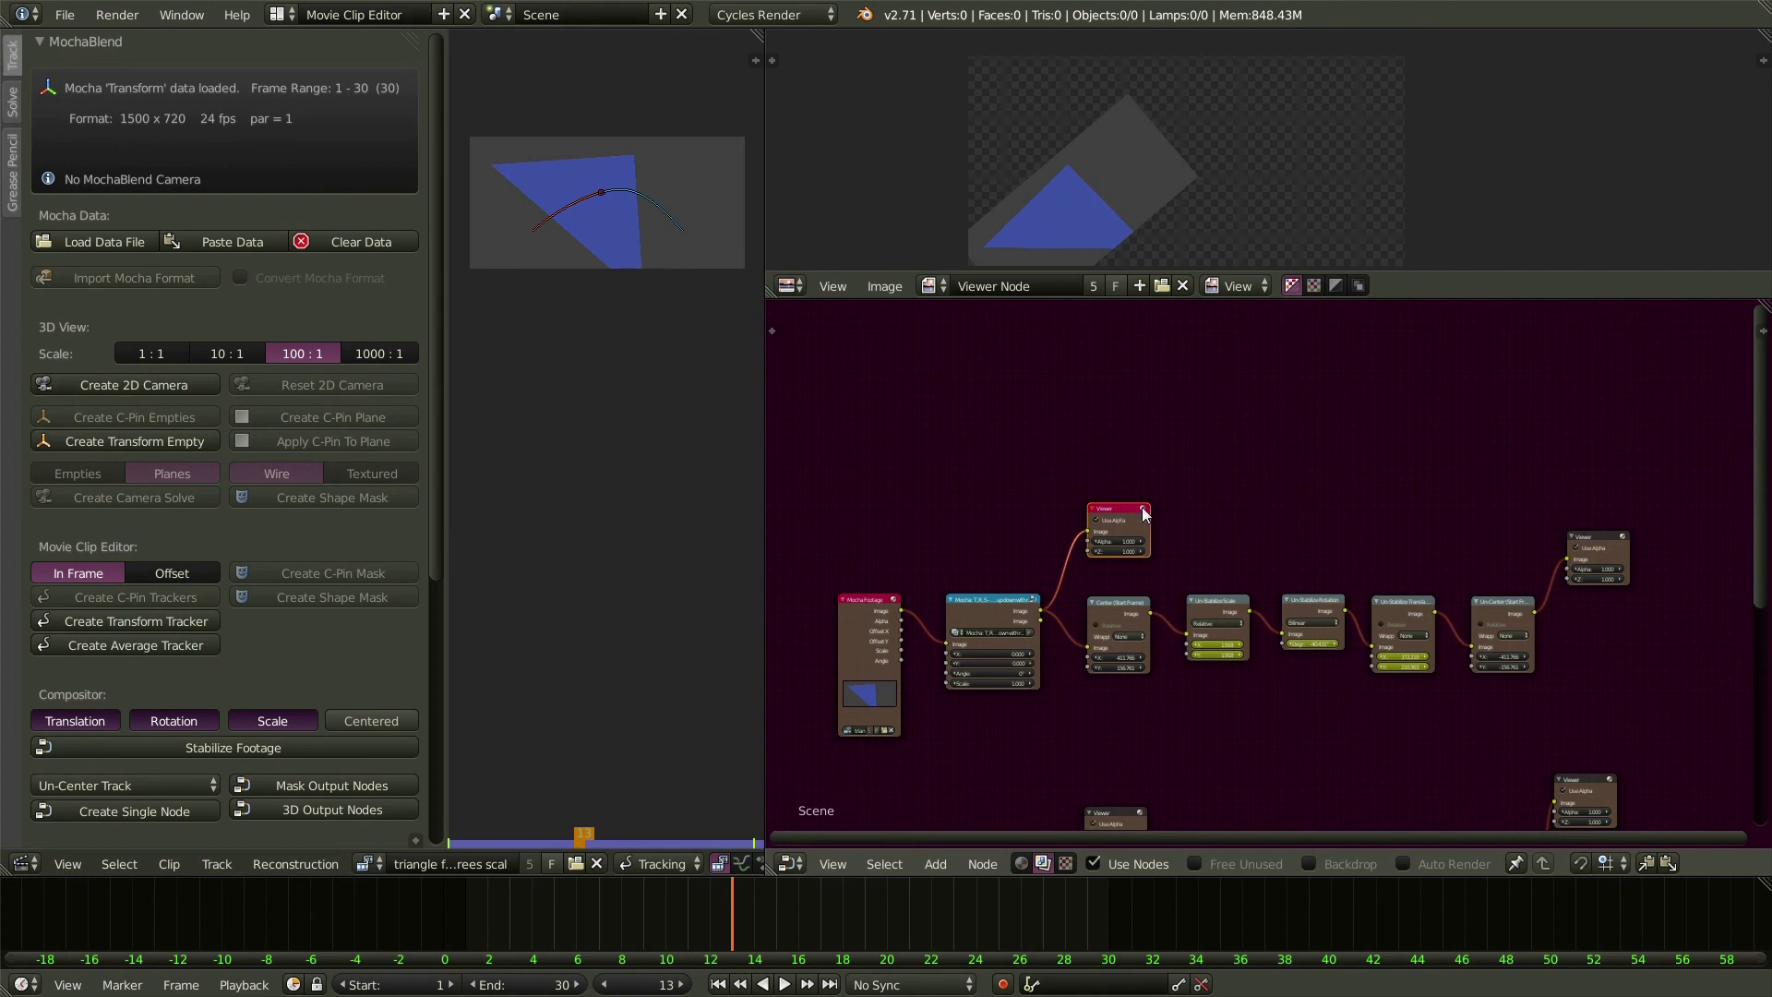
- Reactivate the Viewer on the Un-Center node and step forward to frame 30 to examine the un-stabilized motion
click(1596, 545)
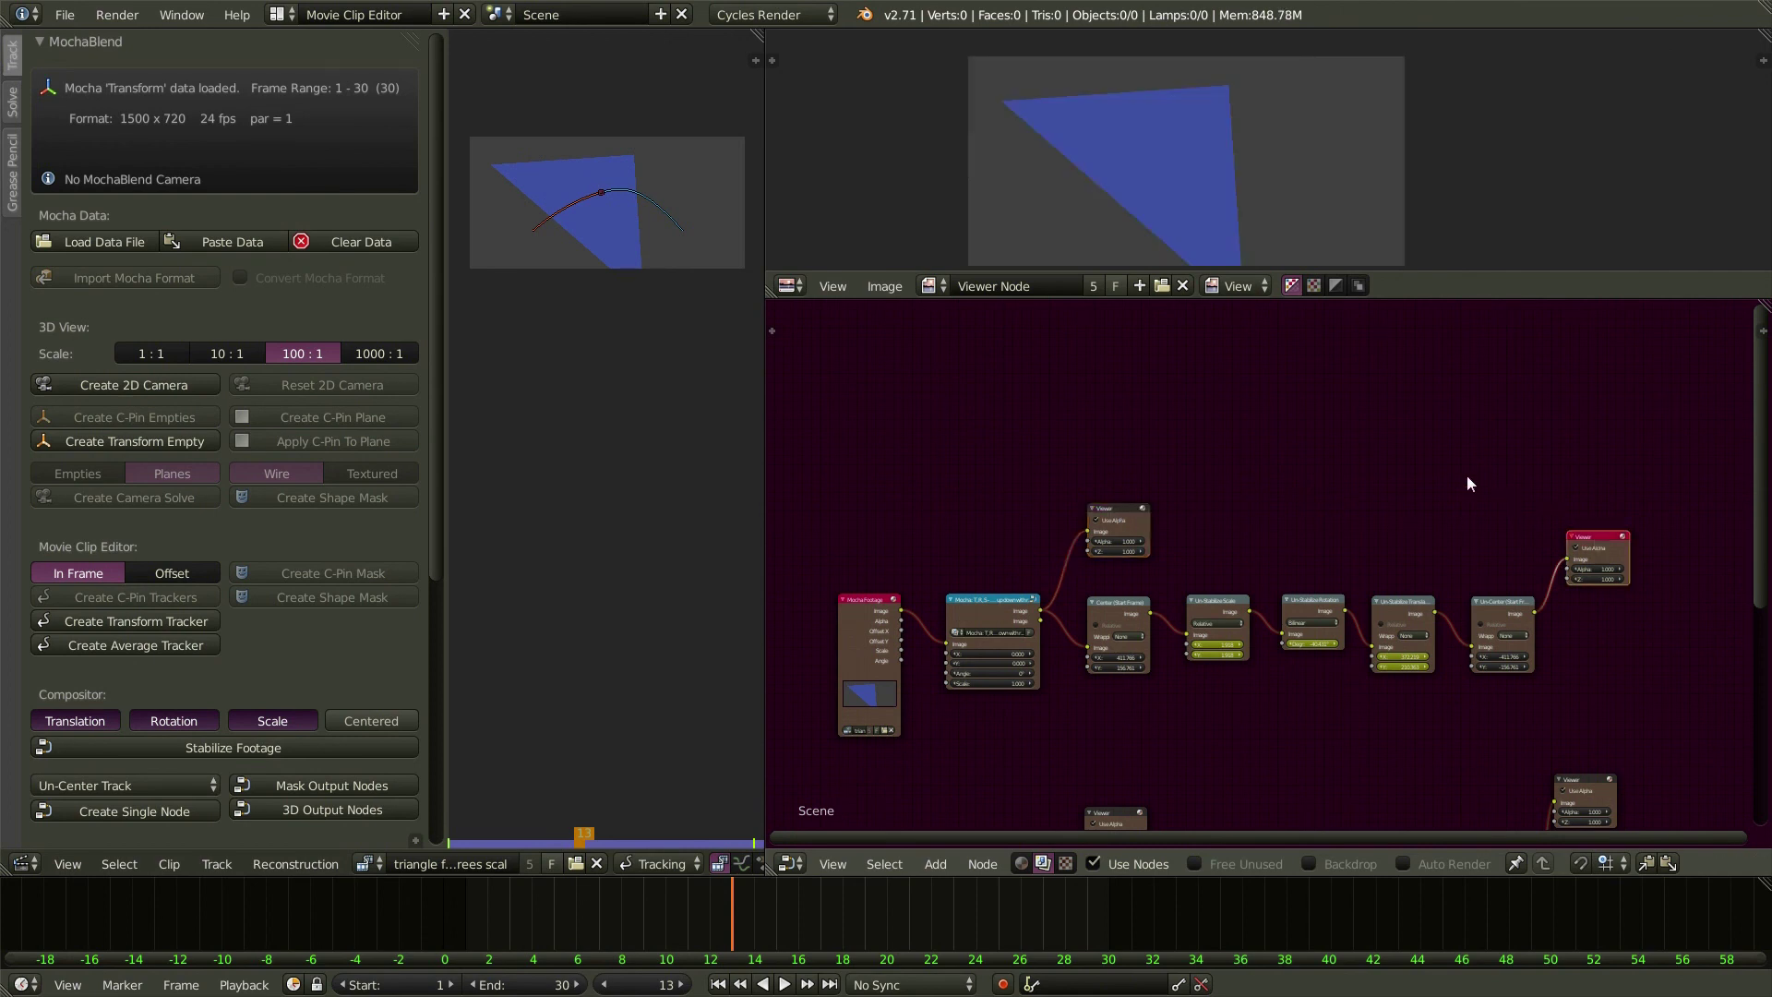
key(Right)
key(Right)
key(Right)
key(Right)
key(Right)
key(Right)
key(Right)
key(Right)
key(Right)
key(Right)
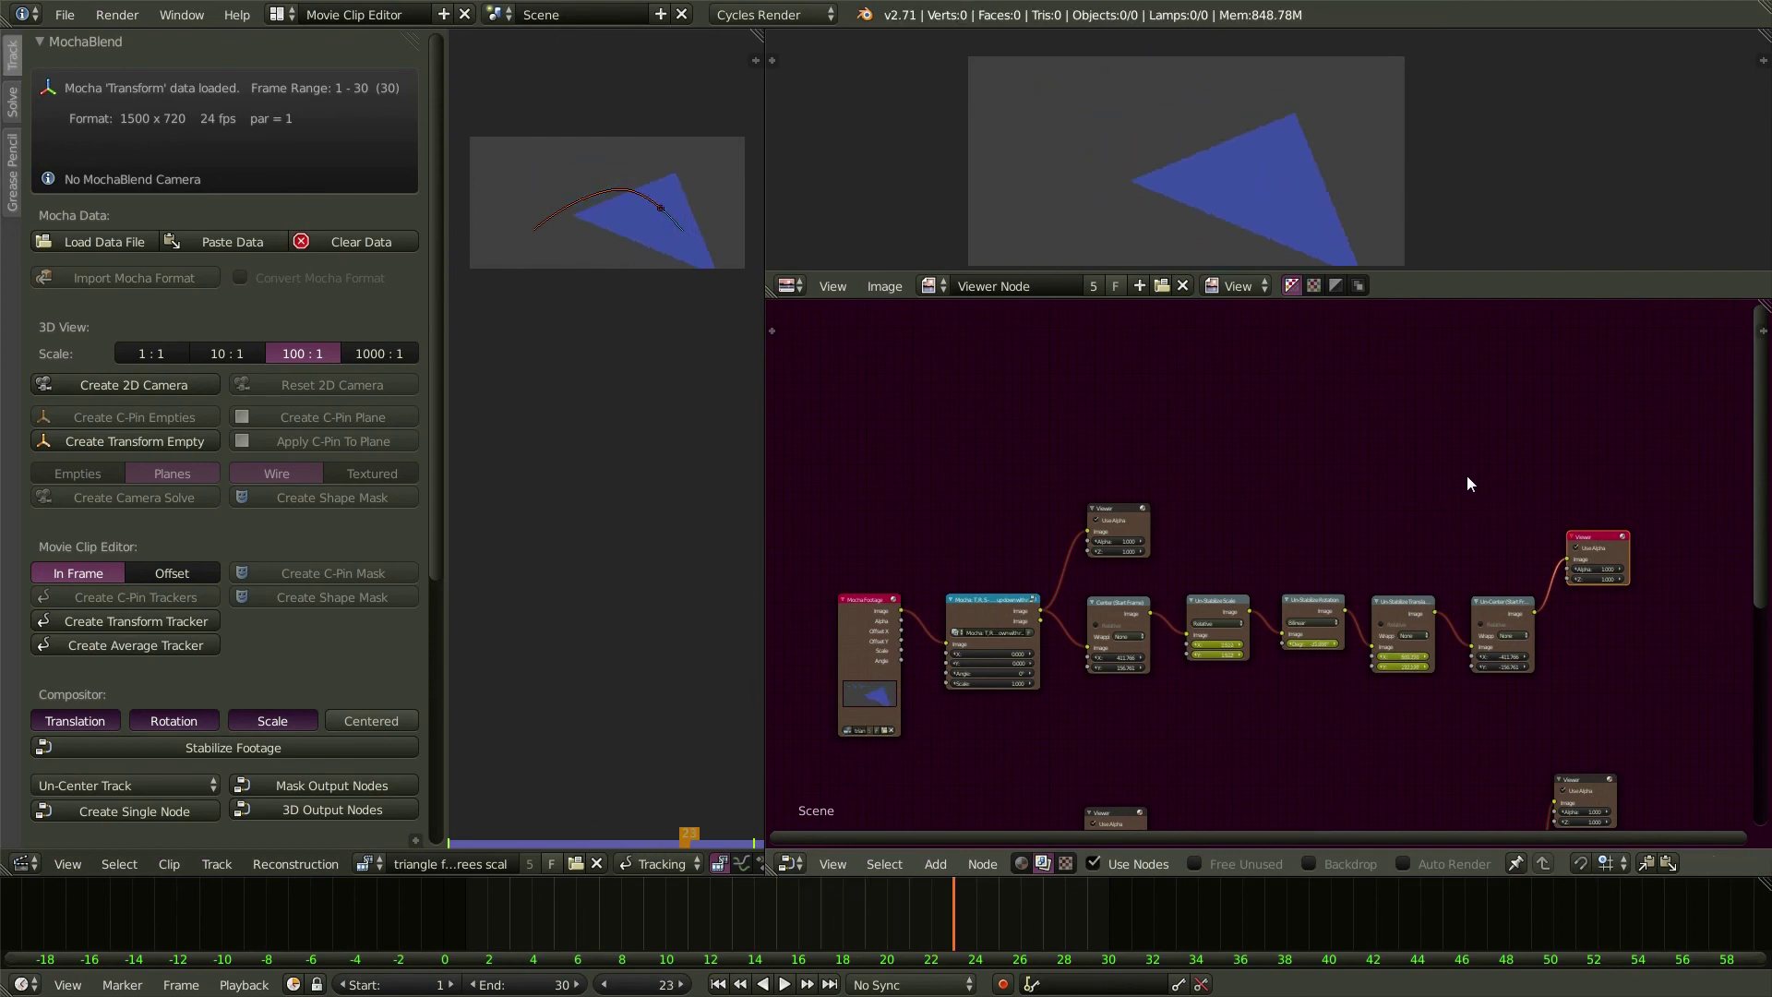
key(Right)
key(Right)
key(Right)
key(Right)
key(Right)
key(Right)
key(Right)
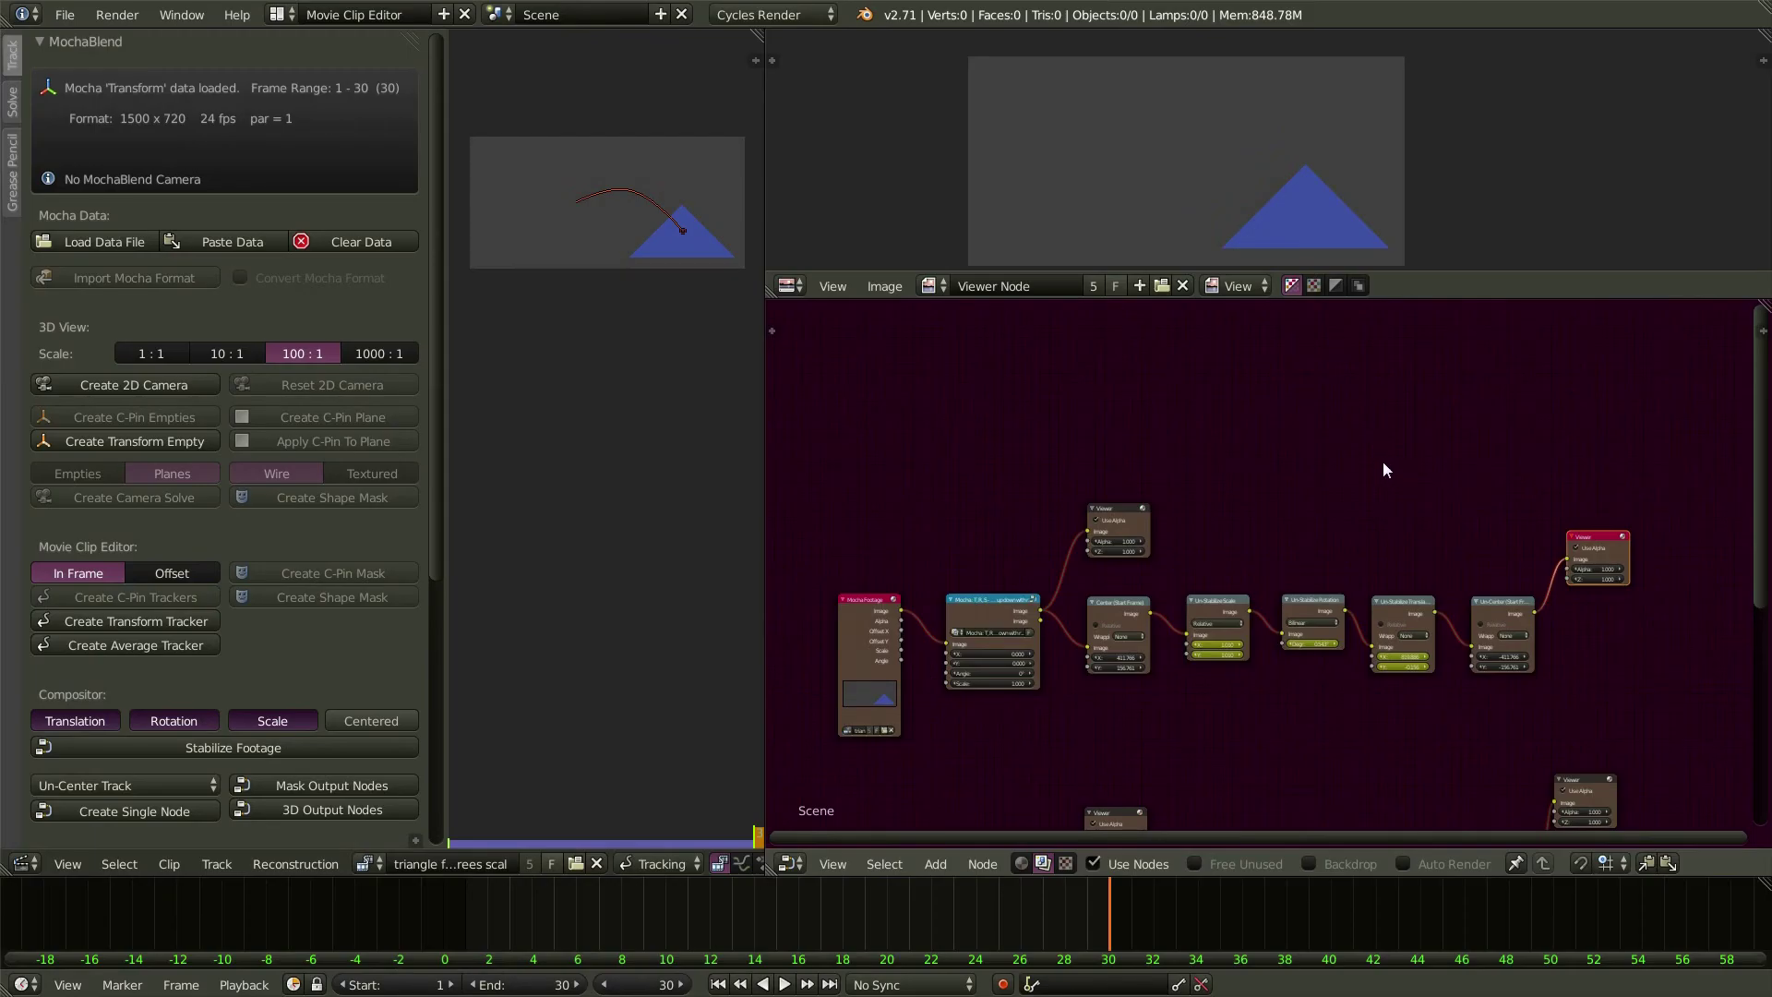
- Stabilize the footage with only Scale enabled, leaving Translation and Rotation off, and activate the new group's Viewer
click(87, 718)
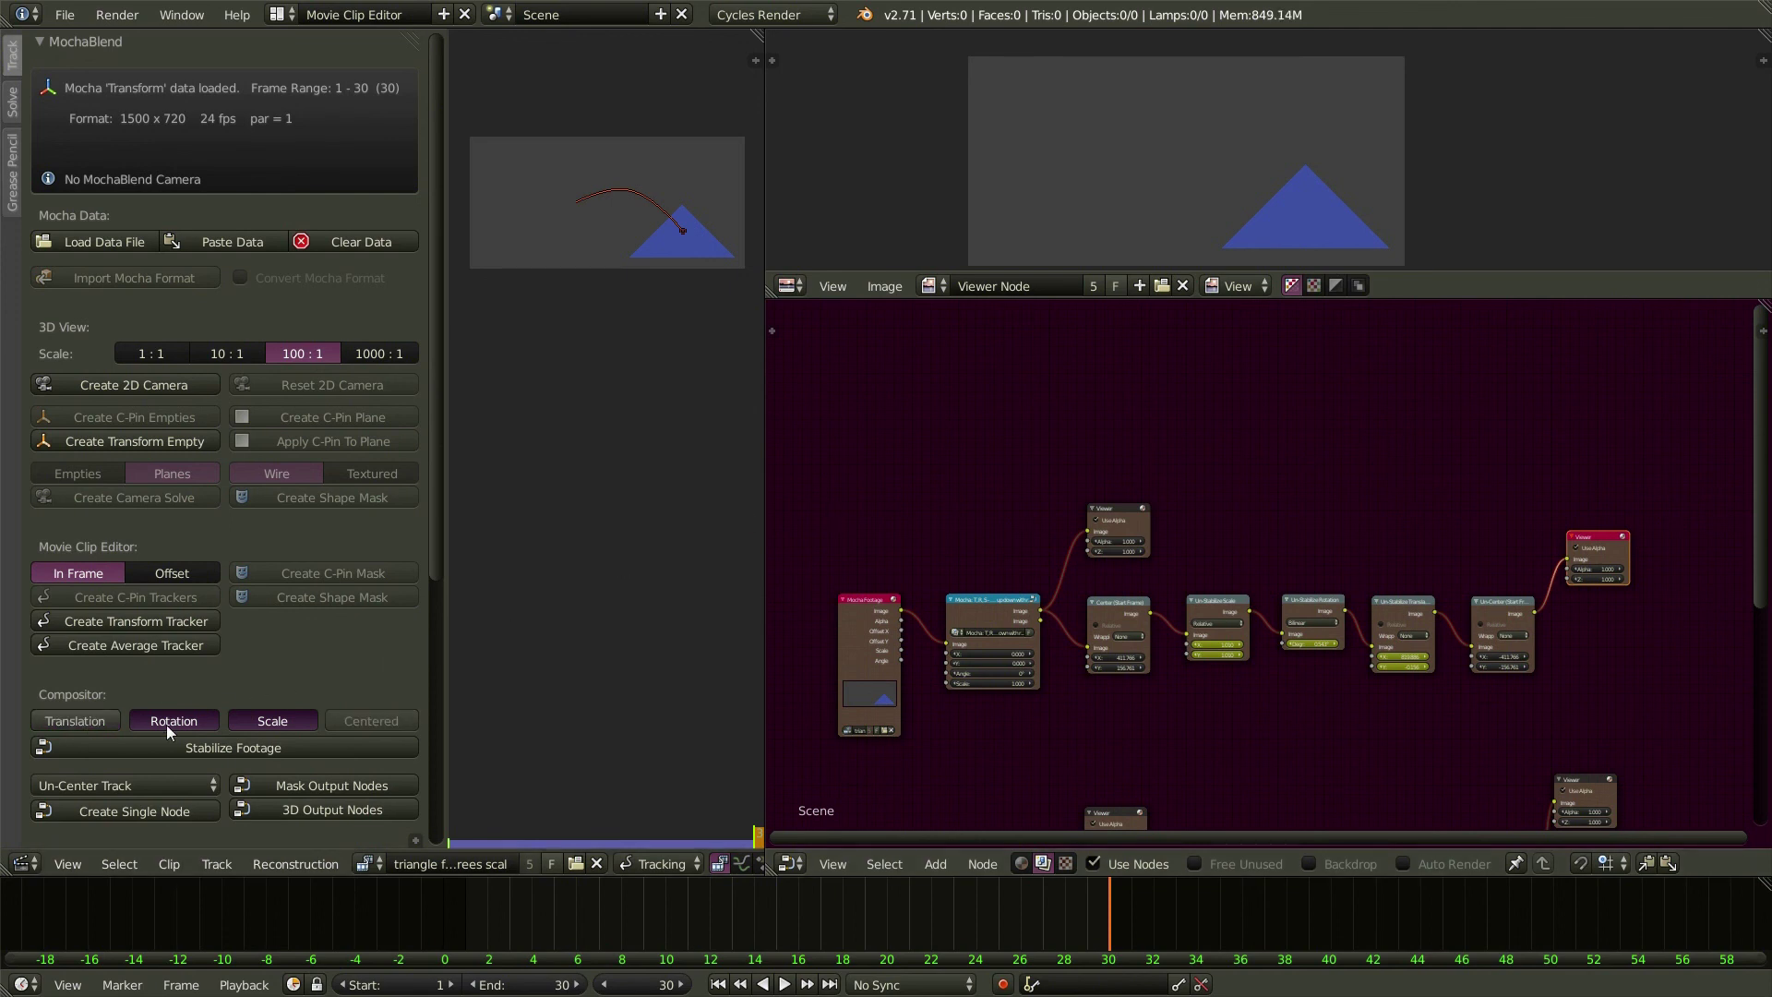
click(270, 746)
middle_drag(966, 489, 986, 680)
click(1138, 530)
- Step backward through the frames to frame 1 to examine the scale-only stabilization
click(1087, 909)
key(Left)
key(Left)
key(Left)
key(Left)
key(Left)
key(Left)
key(Left)
key(Left)
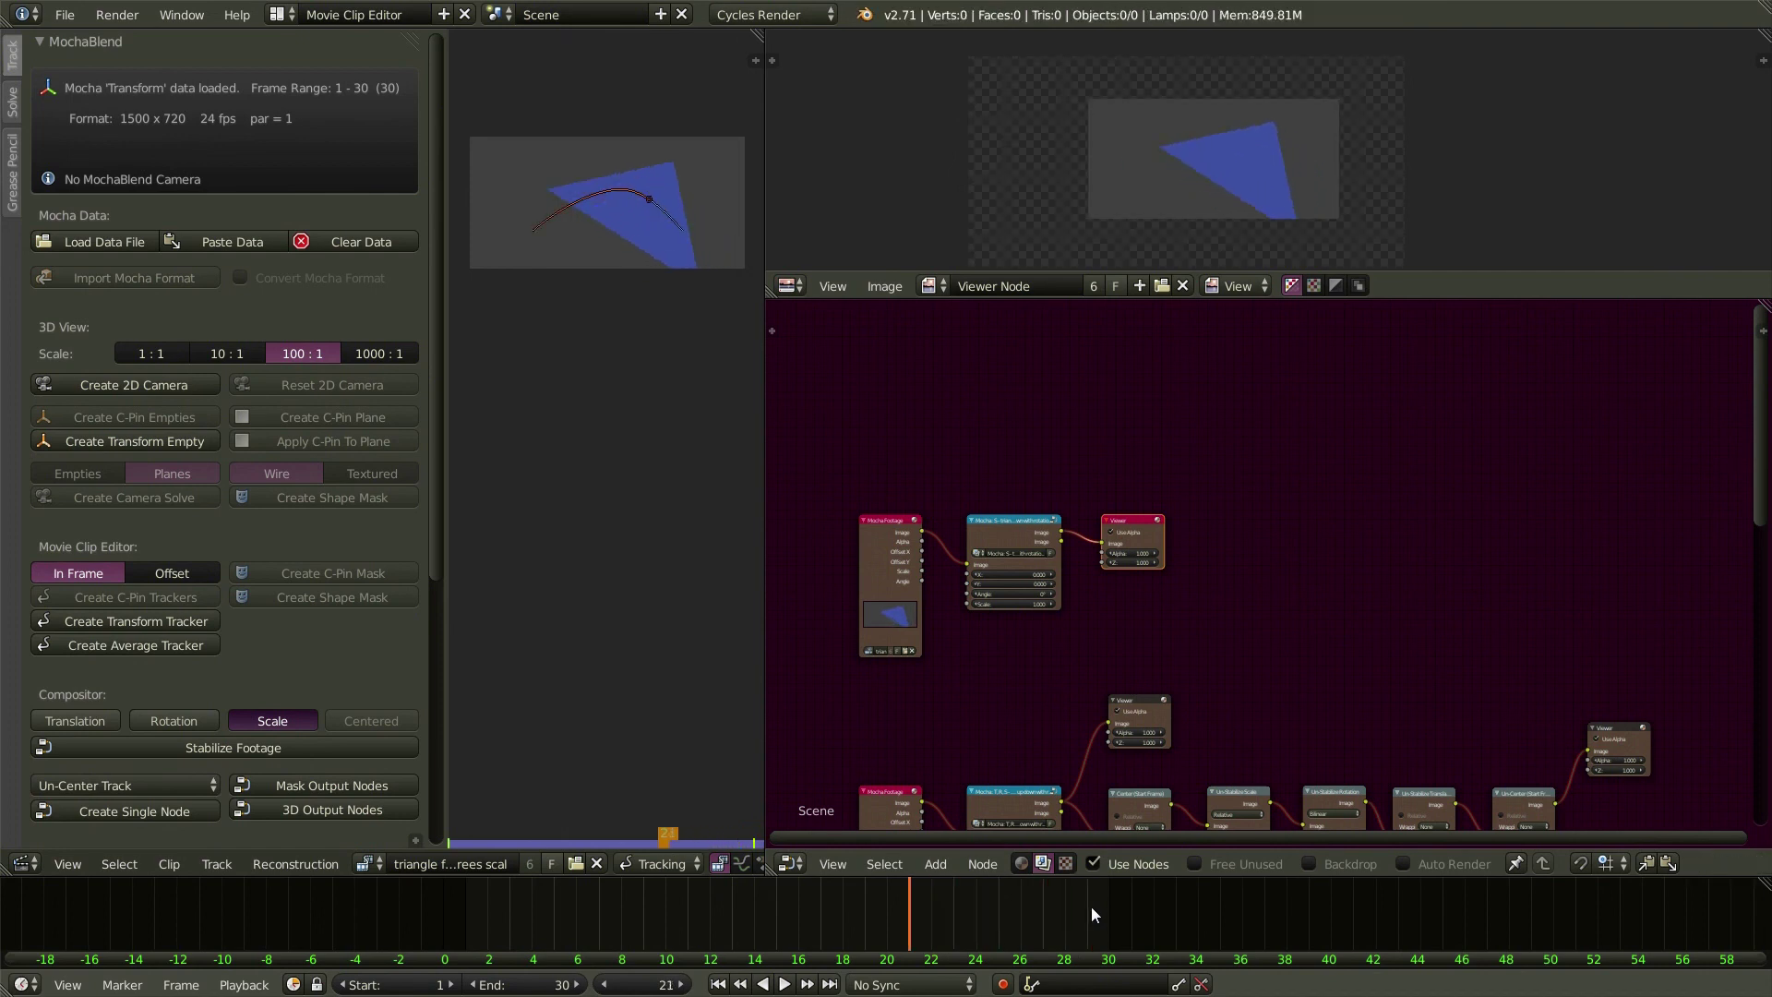
key(Left)
key(Left)
key(Left)
key(Left)
key(Left)
key(Left)
key(Left)
key(Left)
key(Left)
key(Left)
key(Left)
key(Left)
key(Left)
key(Left)
key(Left)
key(Left)
key(Left)
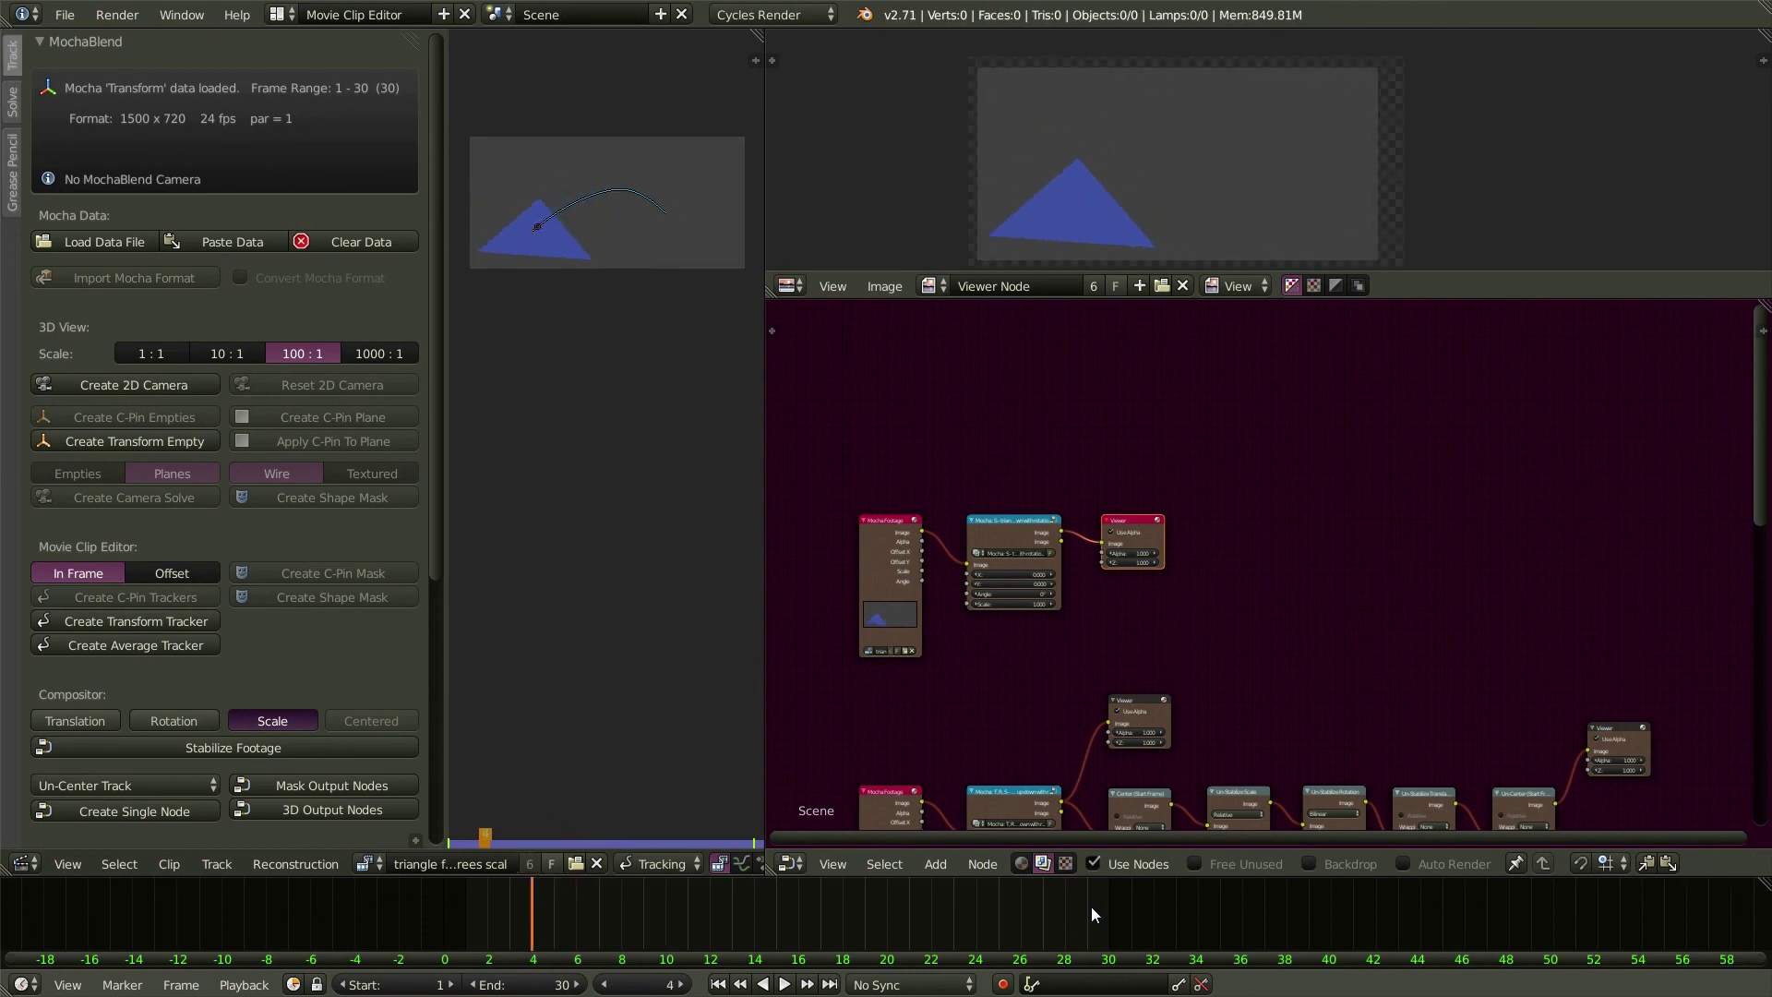
key(Left)
key(Left)
key(Left)
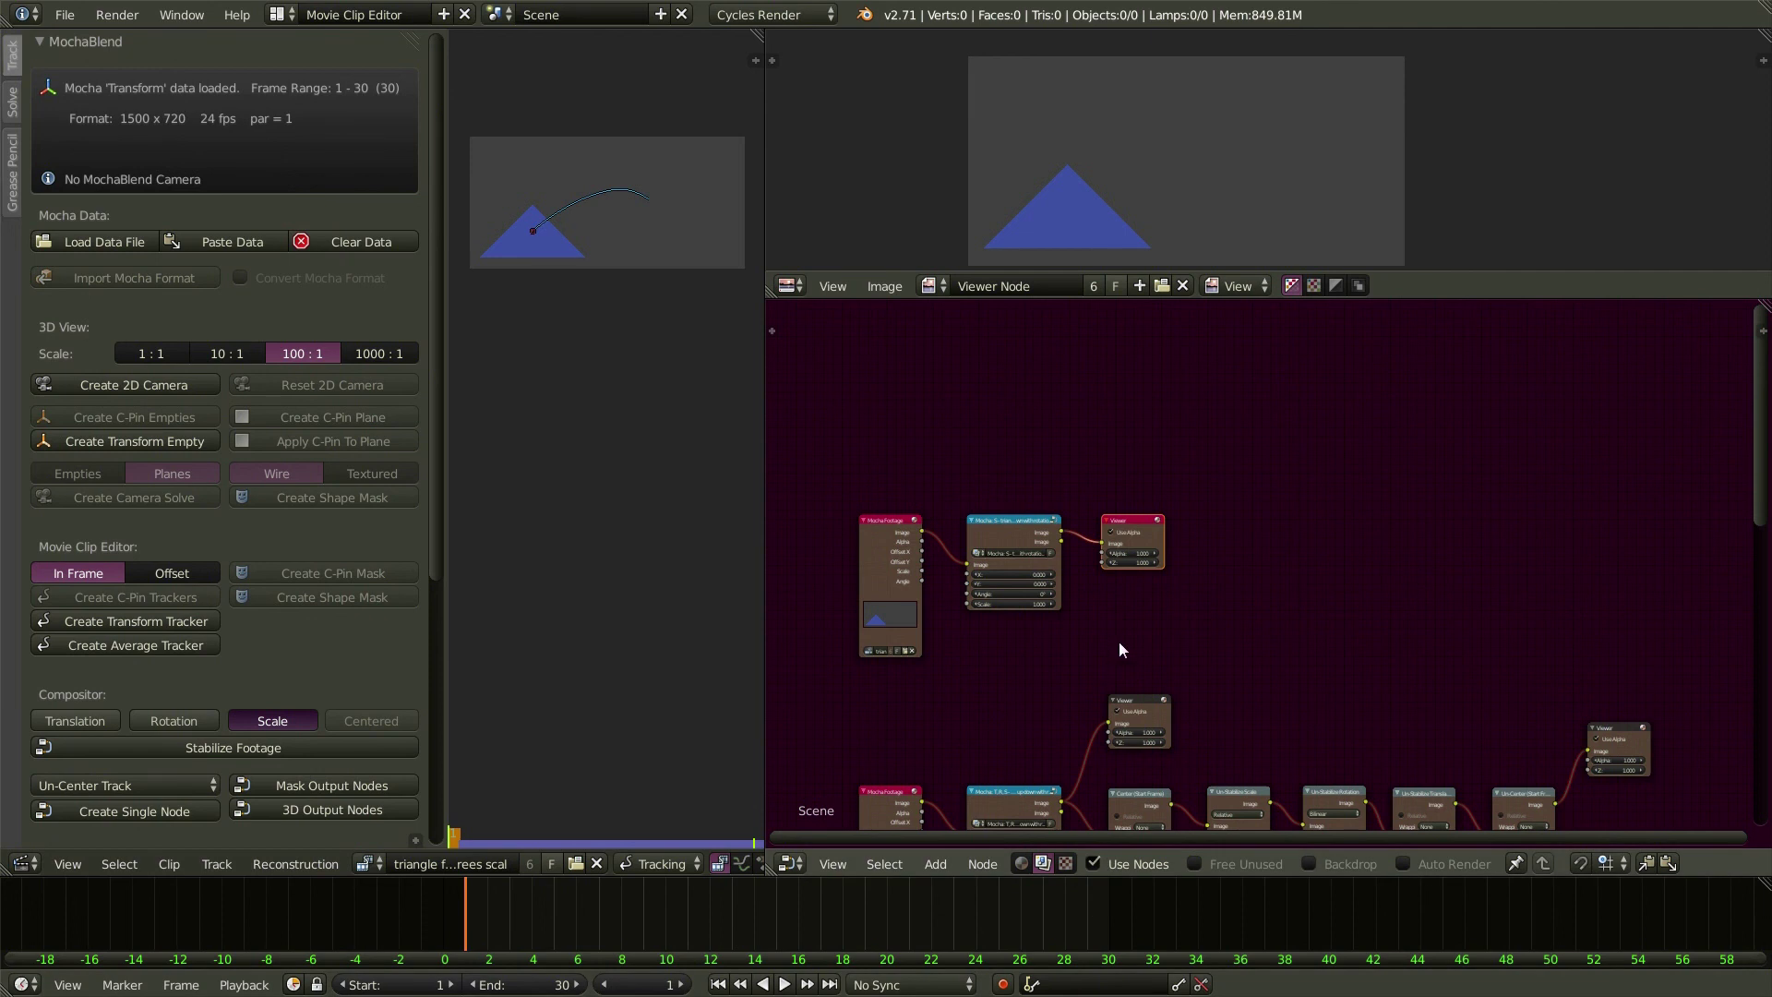
- Raise the scale-only group's Viewer and add a Mix node above the Mocha group
drag(1142, 528, 1150, 404)
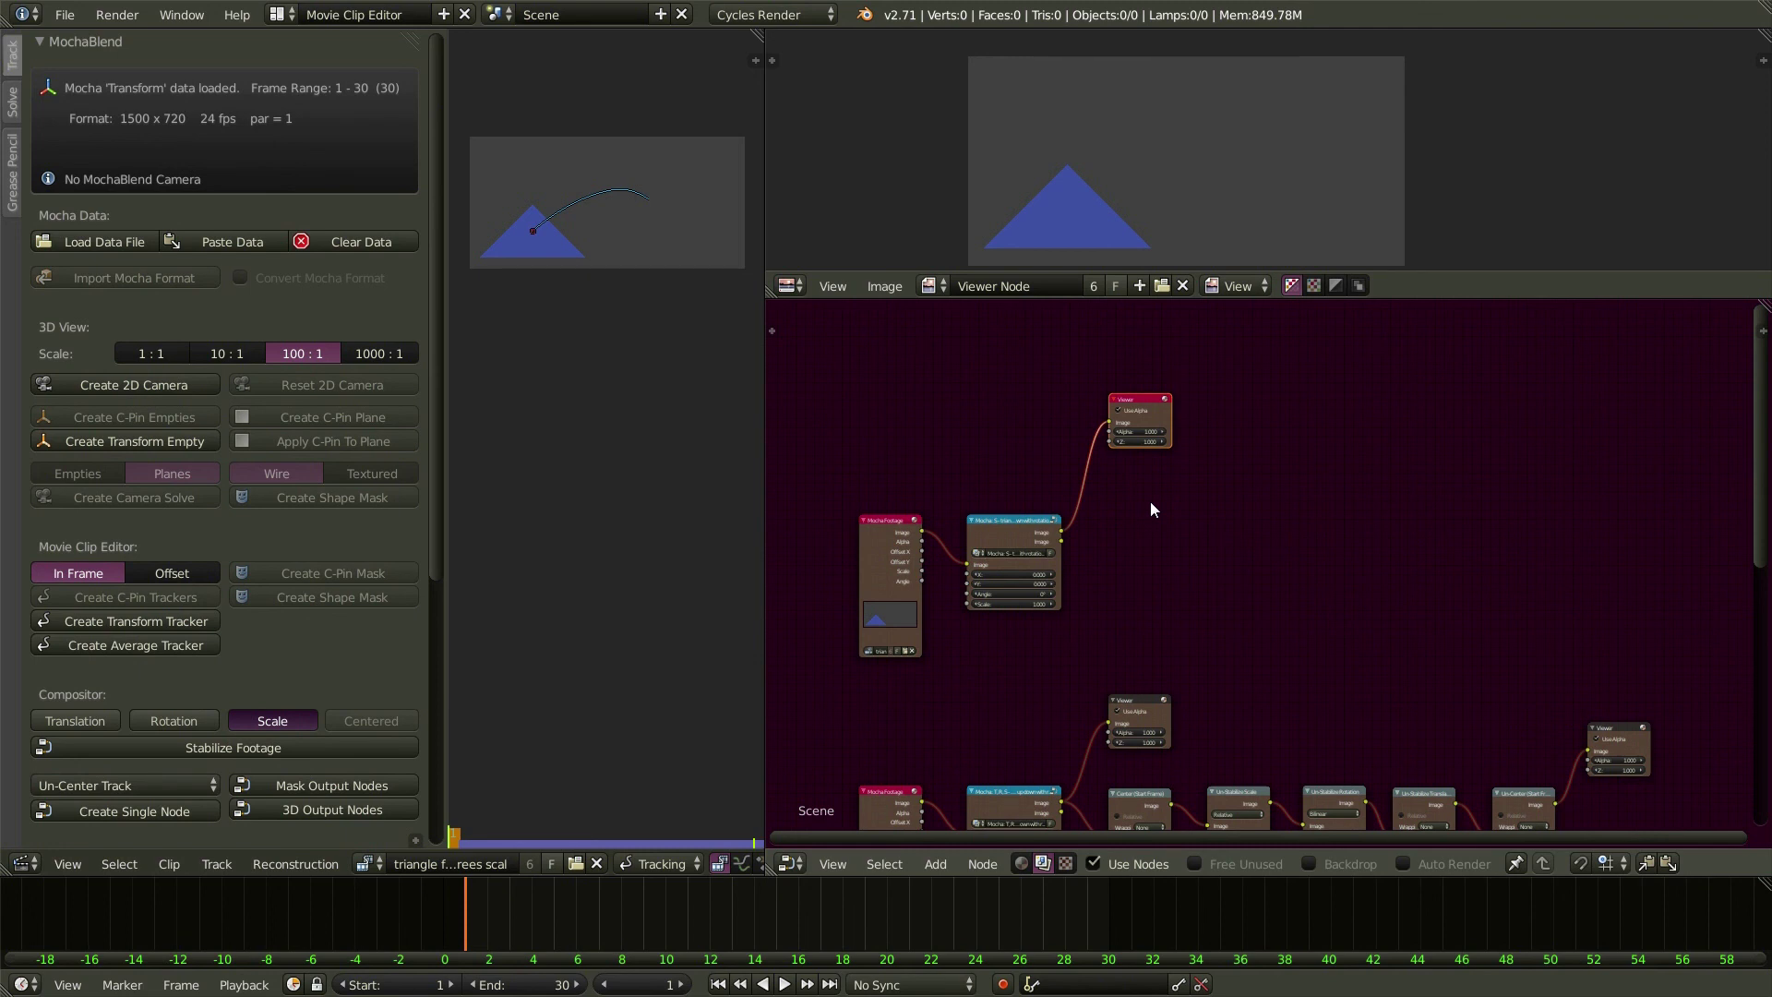
key(shift+a)
mouse_move(1132, 392)
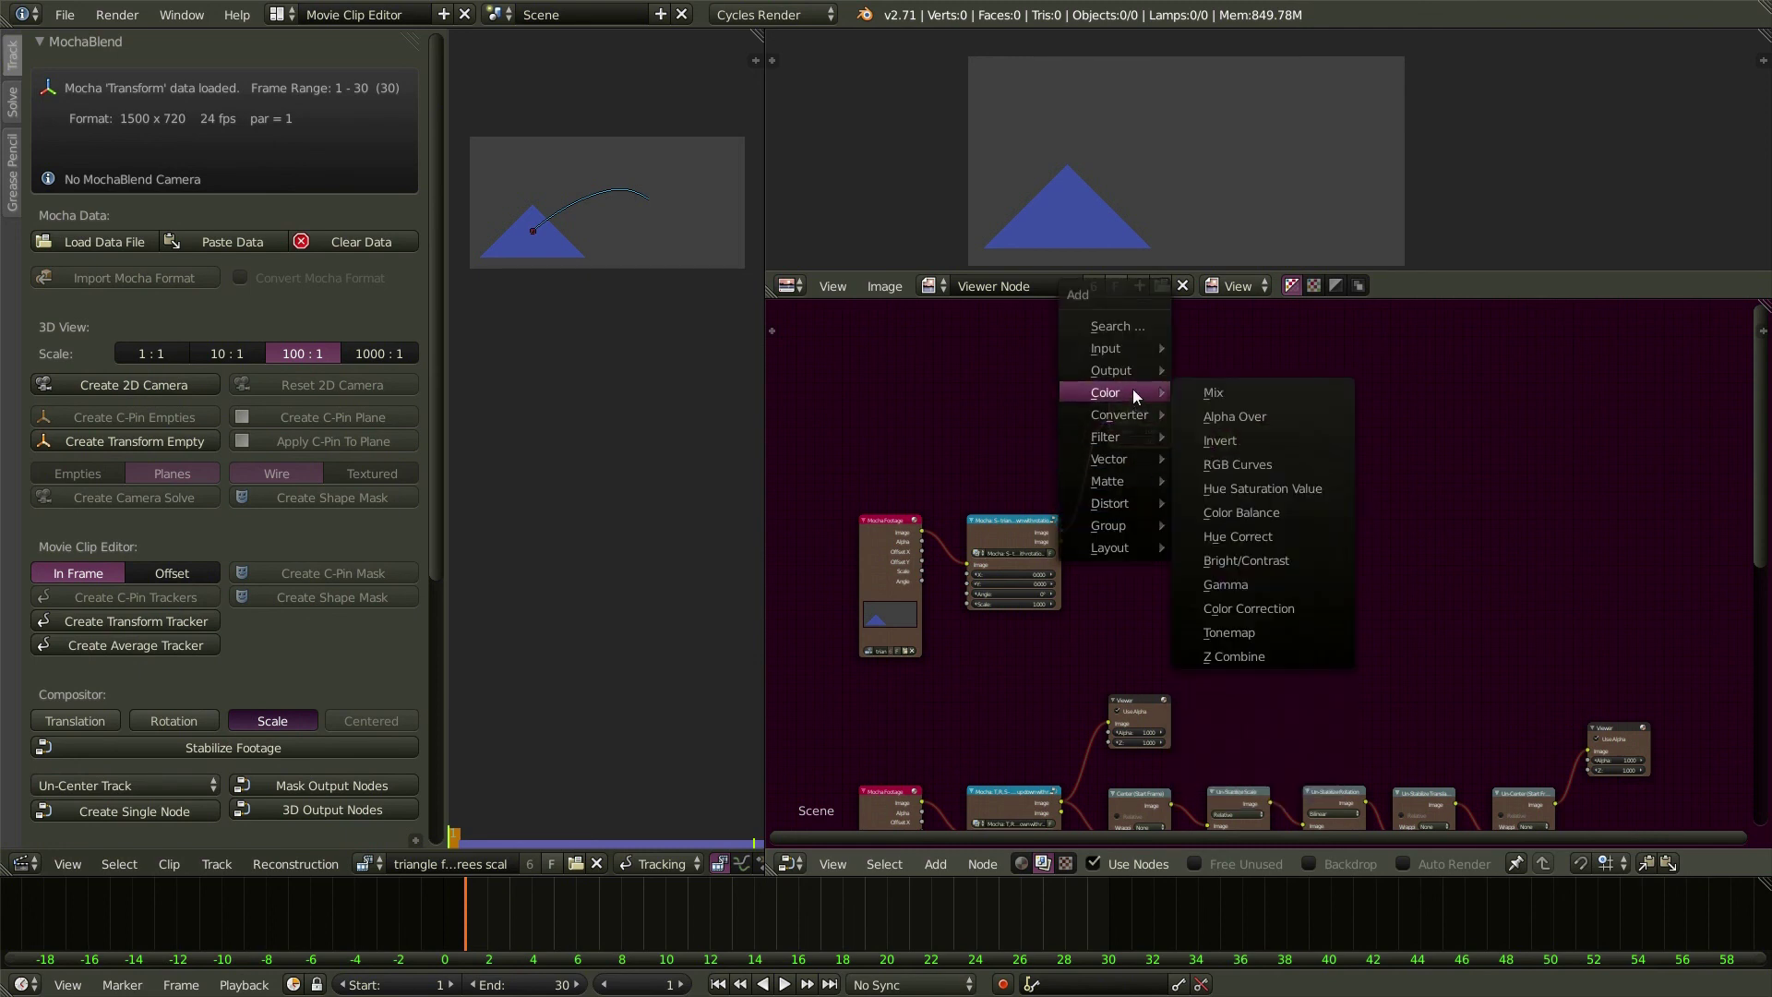
click(1246, 389)
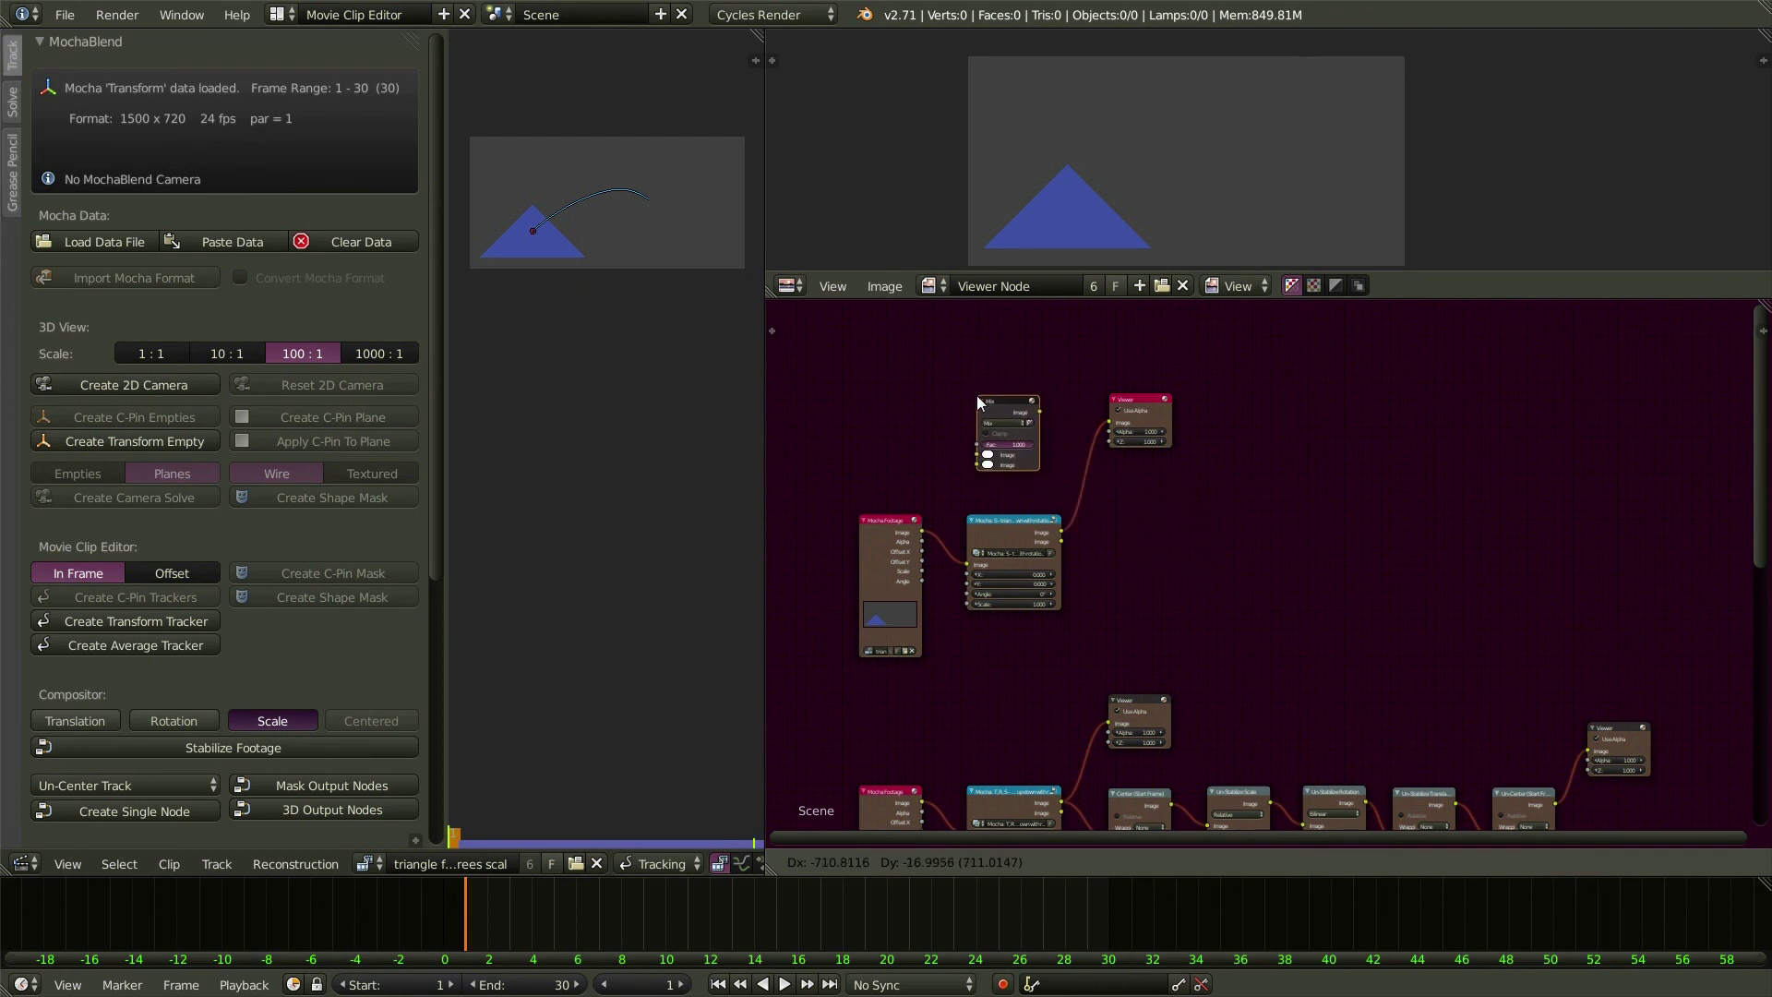
click(976, 395)
- Connect the Mocha Footage image output to the Mix node's first image input
scroll(935, 592, up, 3)
middle_drag(960, 624, 1028, 733)
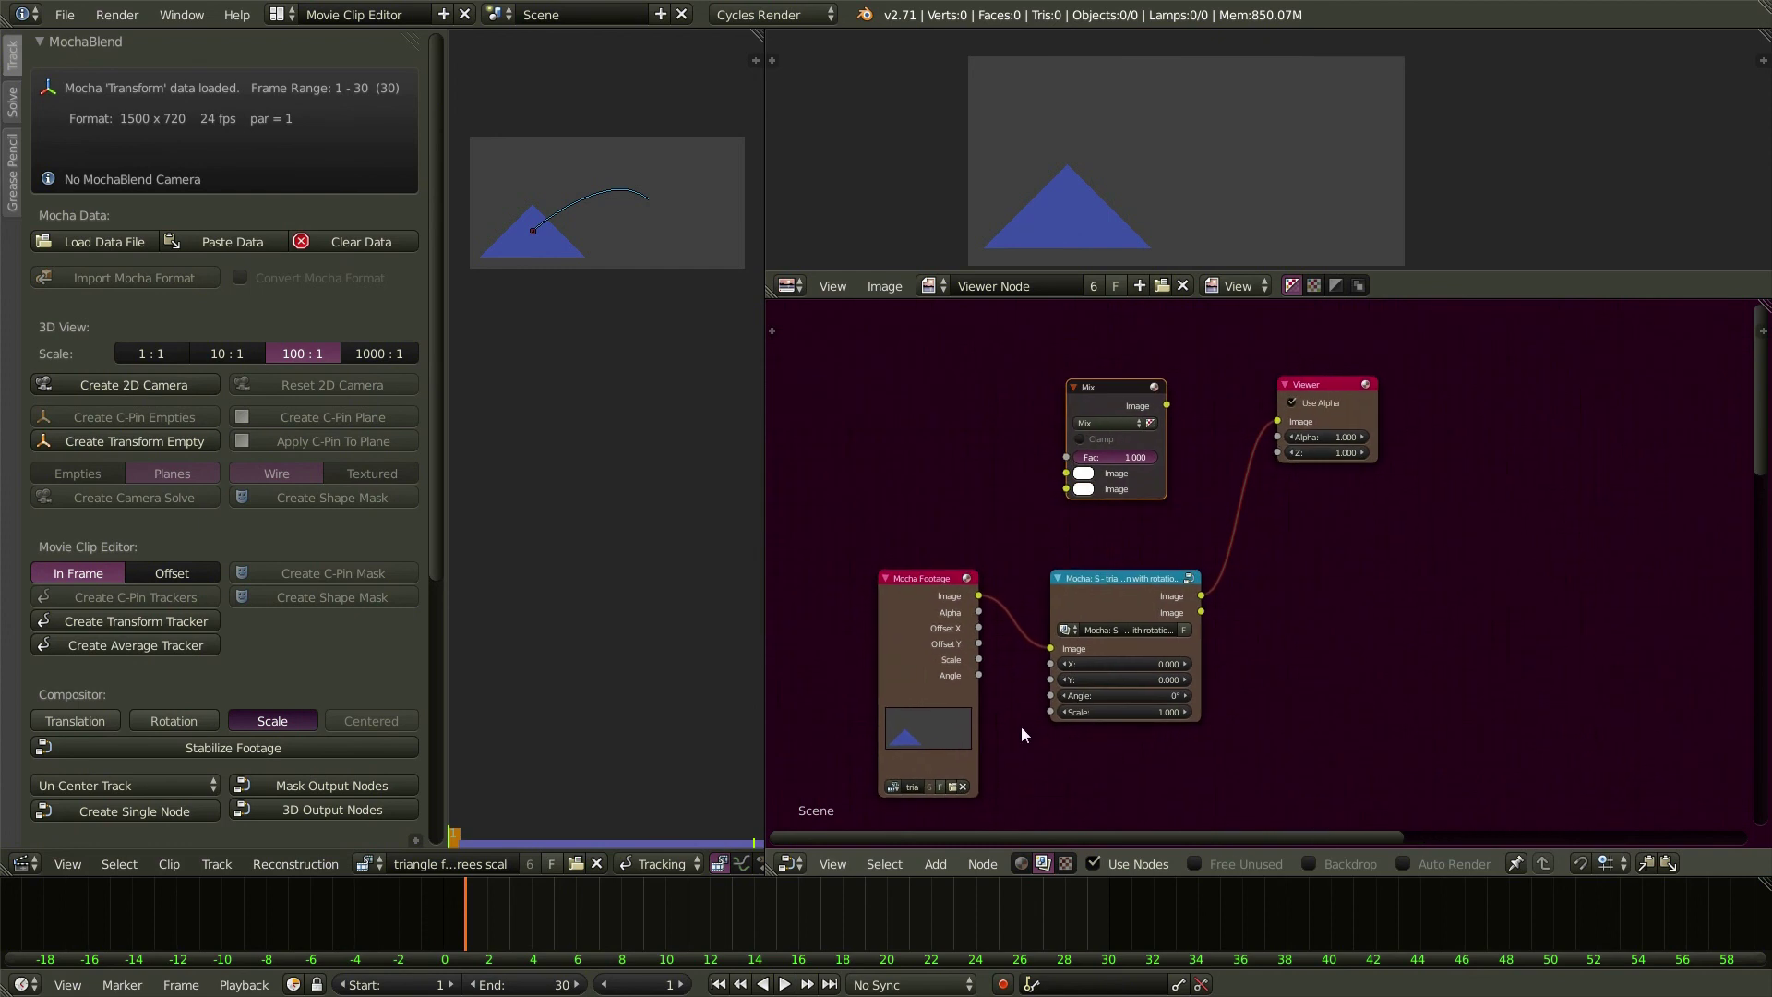
drag(979, 596, 1066, 473)
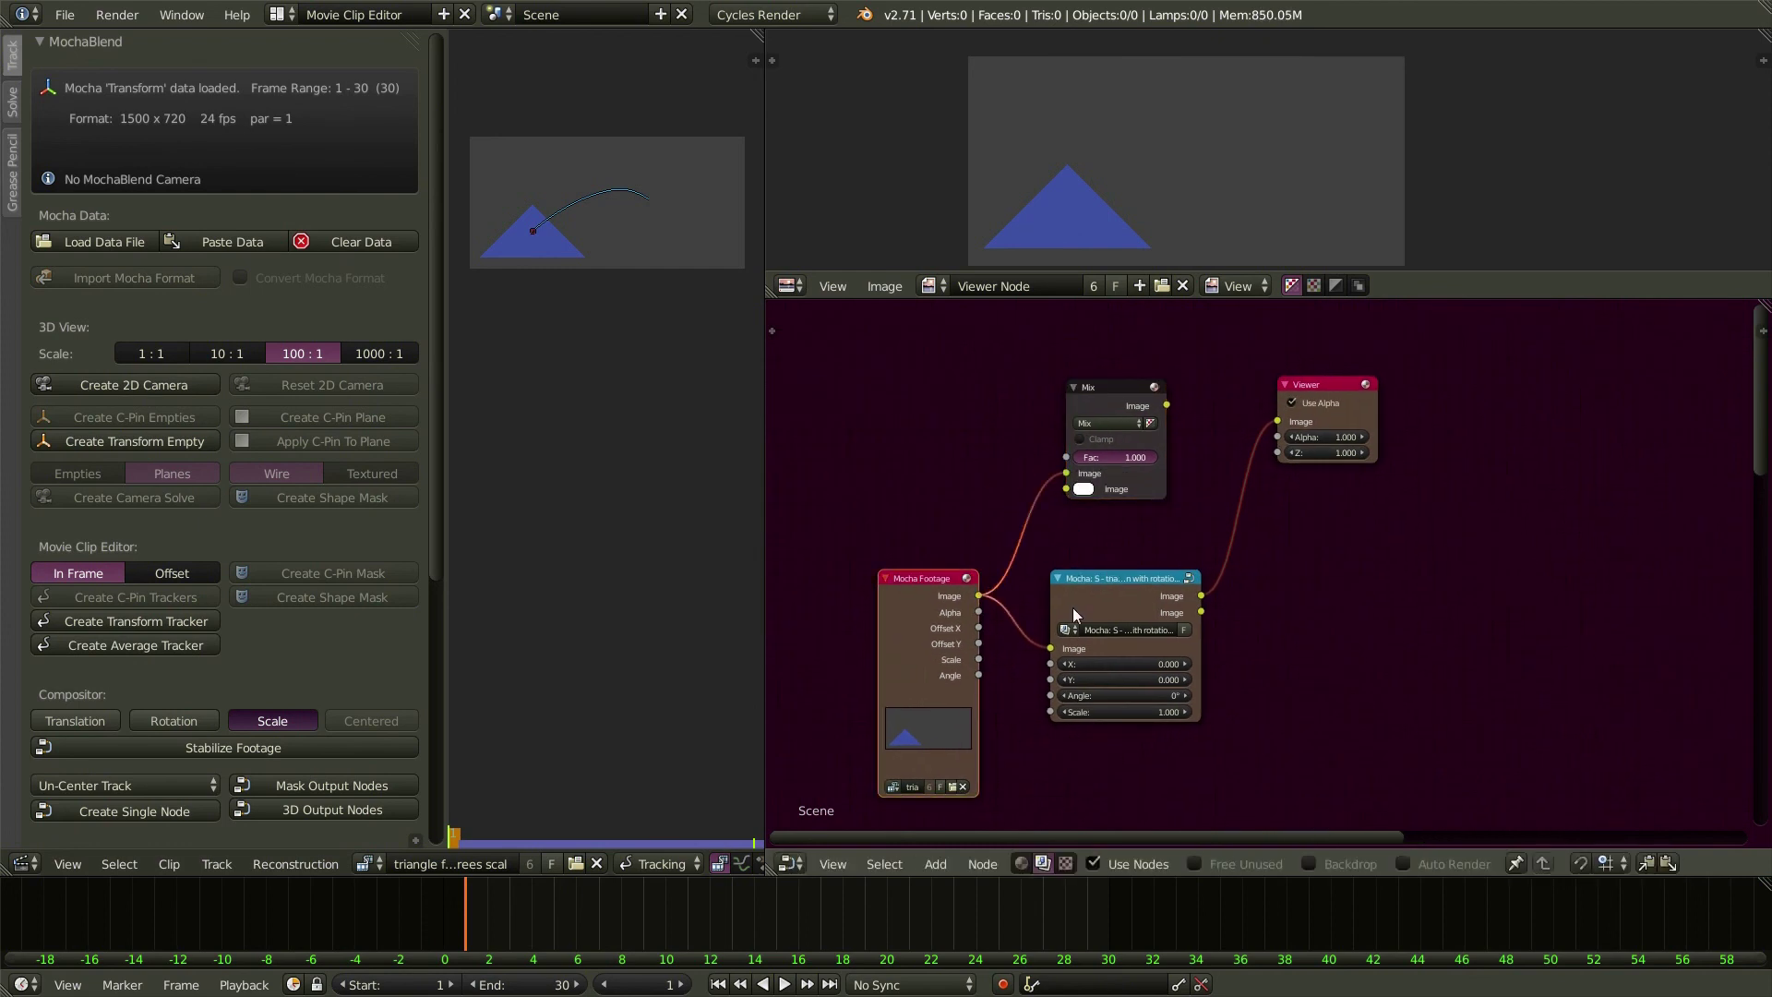
- Space the Viewer and Mix nodes away from the Mocha group and connect the group's first image output to the Mix node's second image input
drag(1311, 384, 1459, 375)
drag(1104, 384, 1254, 391)
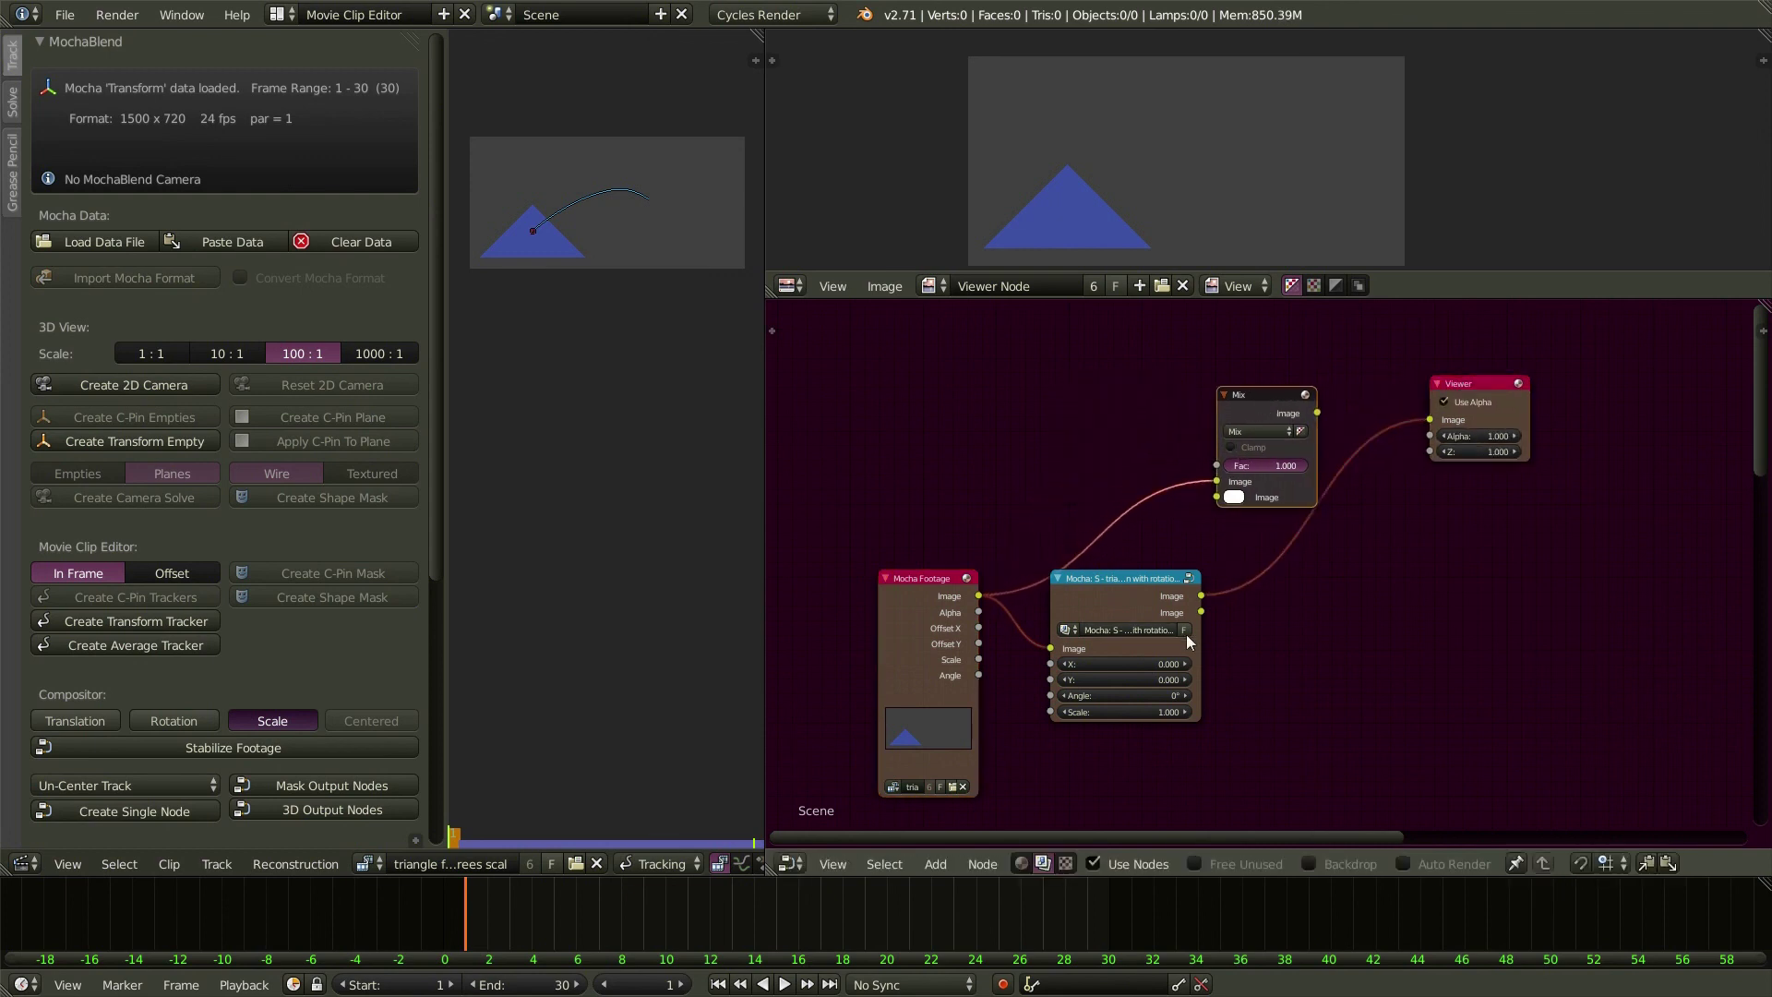
drag(1200, 595, 1231, 498)
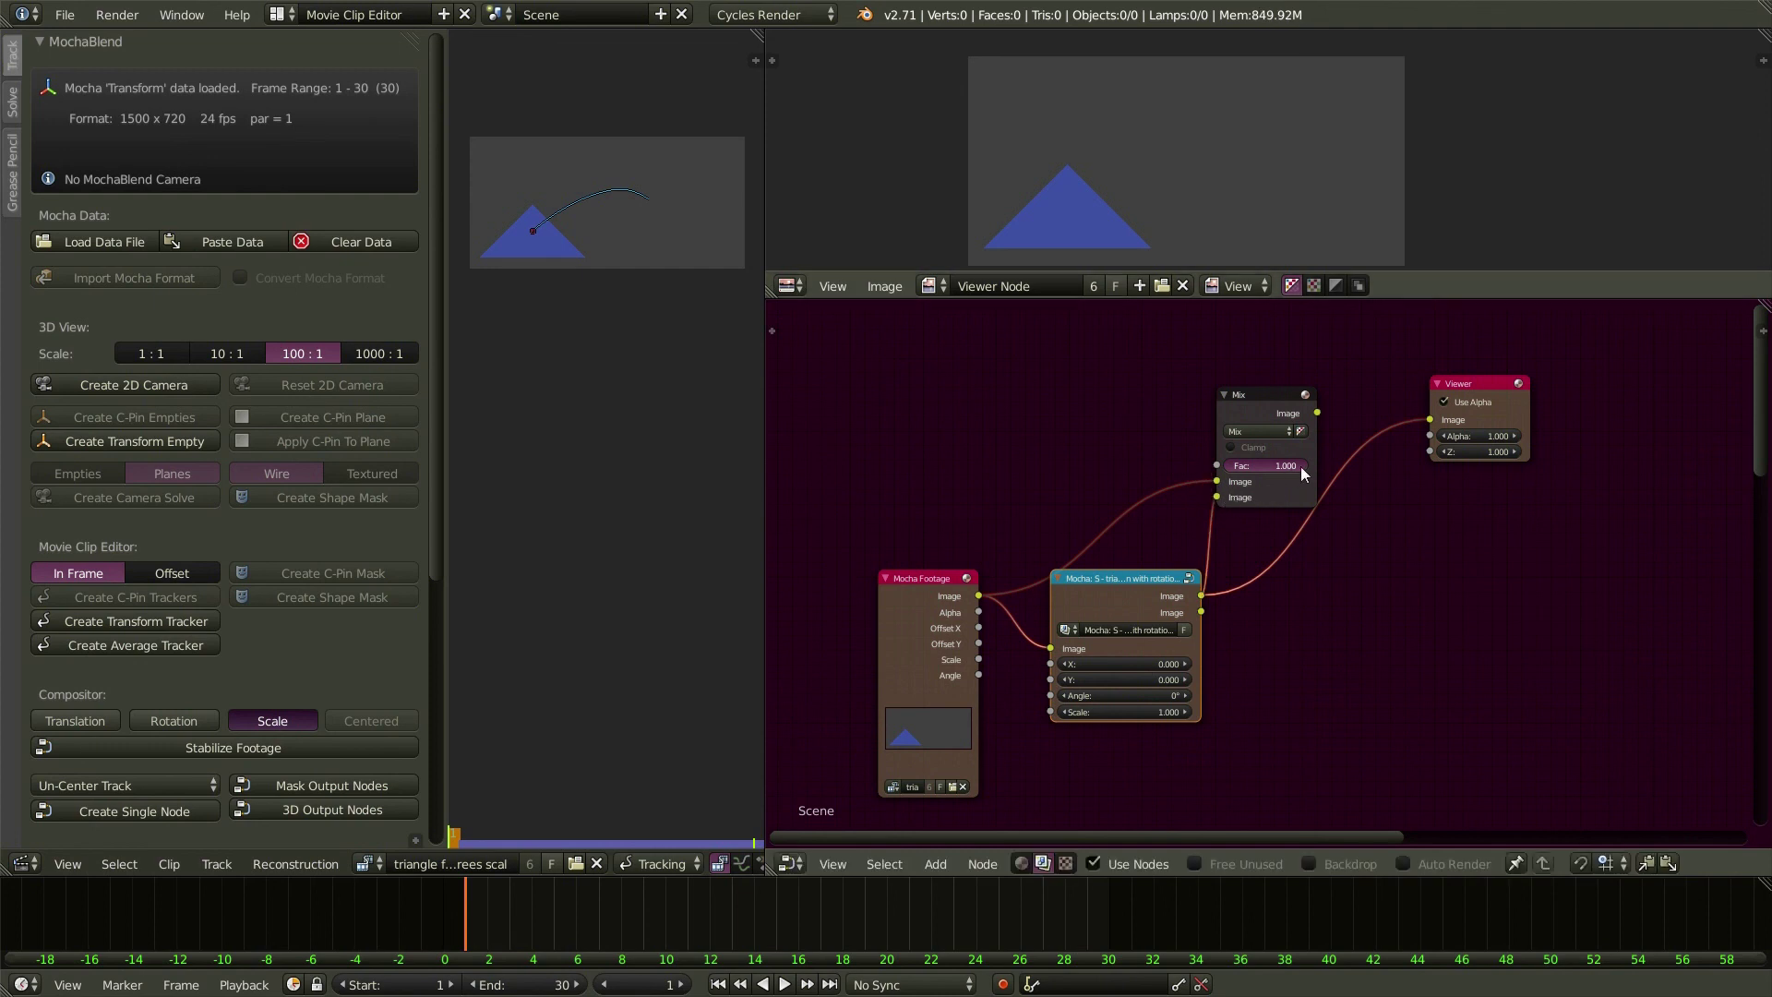
- Feed the Mix node's image output into the Viewer with the mix factor at 0.558, and activate the Viewer
drag(1318, 412, 1433, 421)
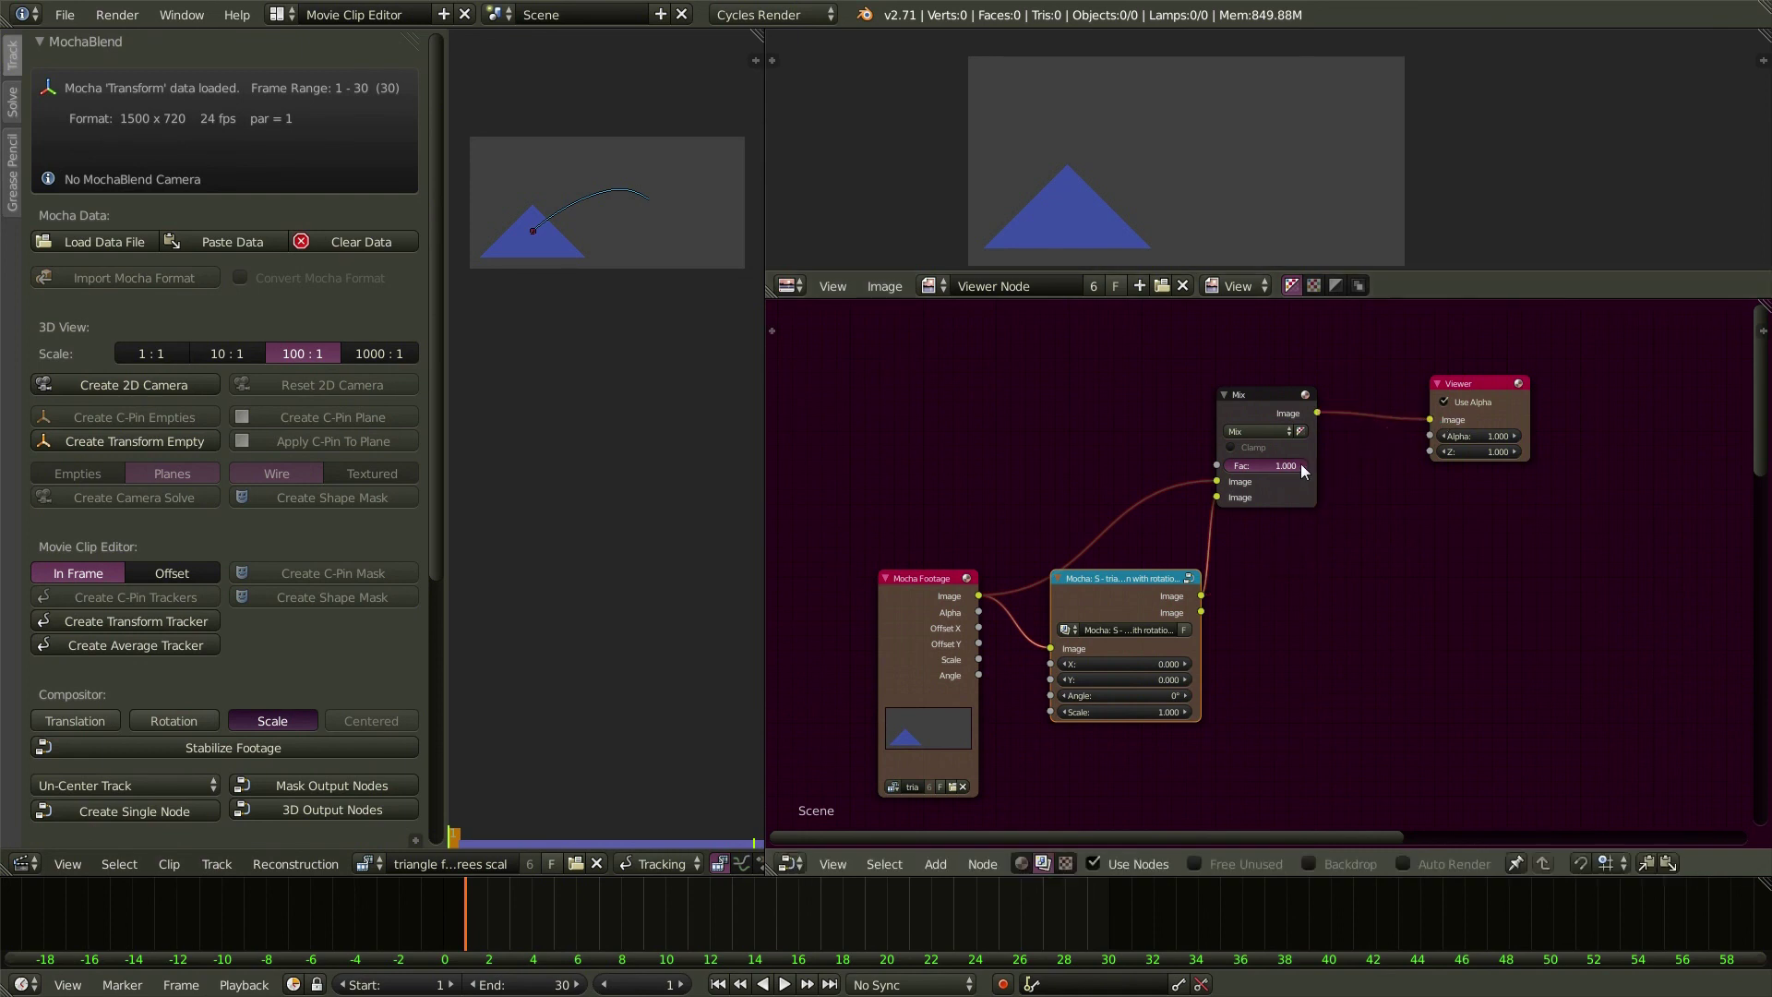
mouse_move(1302, 469)
mouse_down()
mouse_move(1258, 466)
mouse_move(1274, 465)
mouse_up()
click(1493, 382)
- Step forward through the frames to frame 31 to compare the original and scale-only stabilized triangles in the mixed view
key(Right)
key(Left)
key(Left)
key(Right)
key(Right)
key(Right)
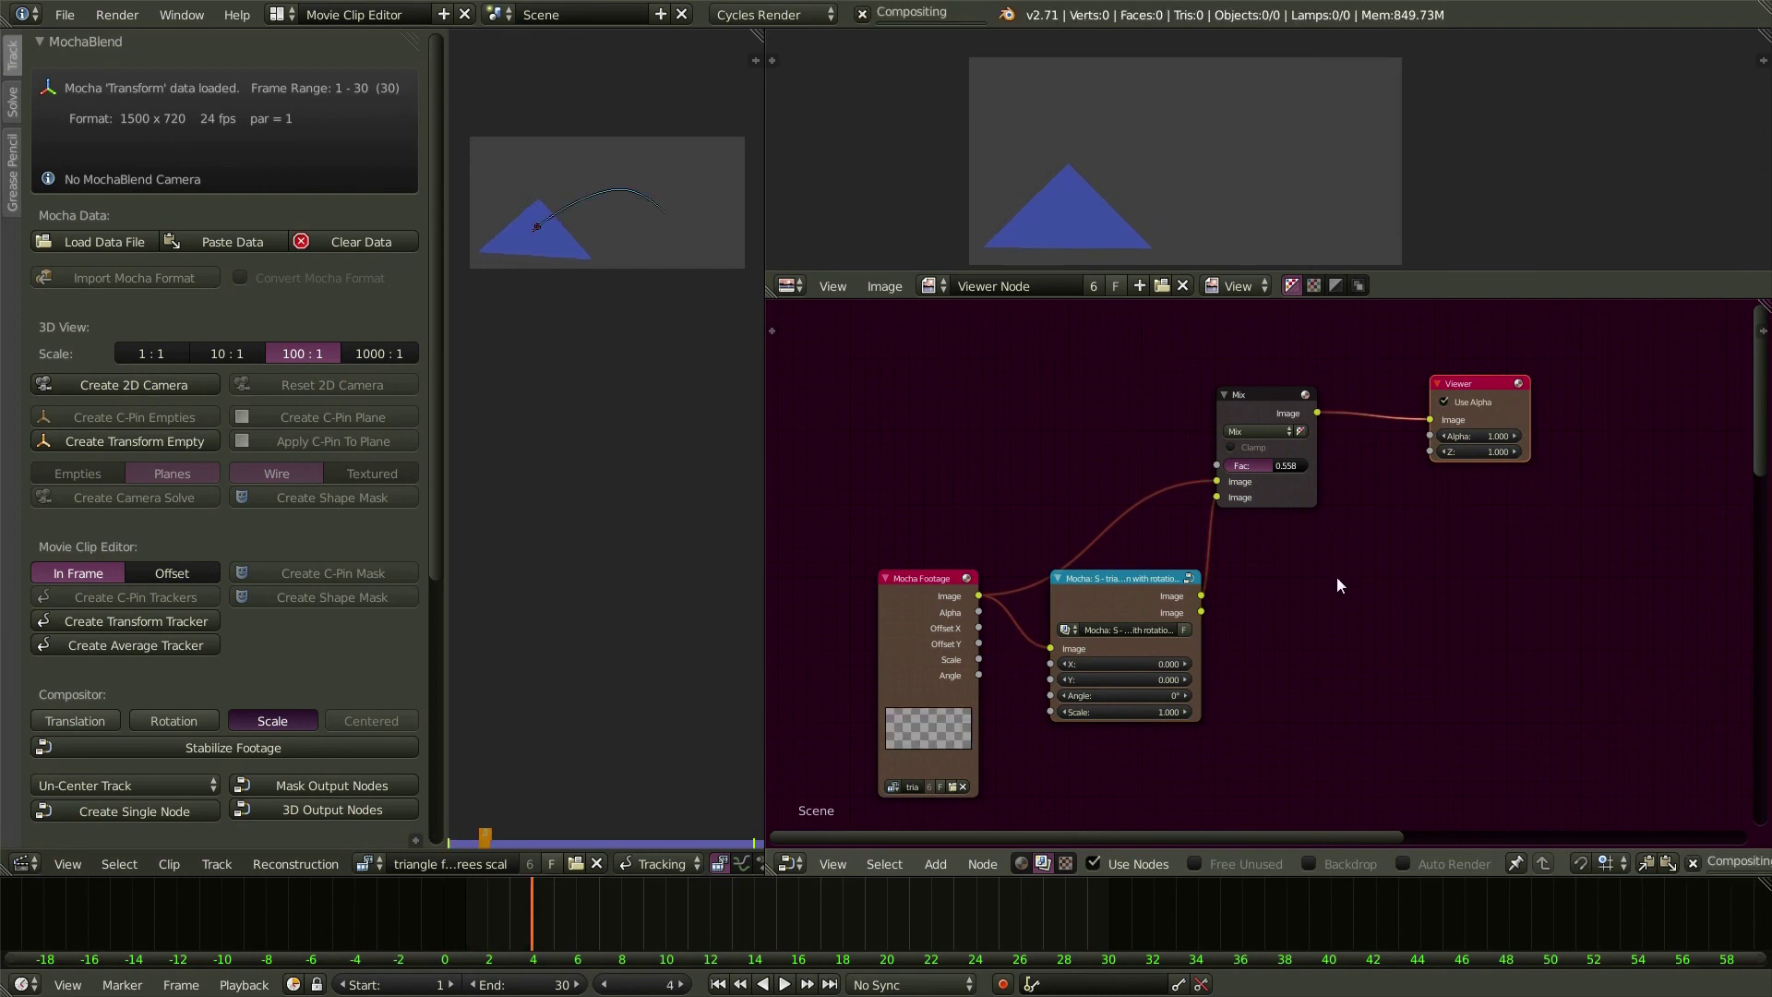
key(Right)
key(Right)
key(Right)
key(Right)
key(Right)
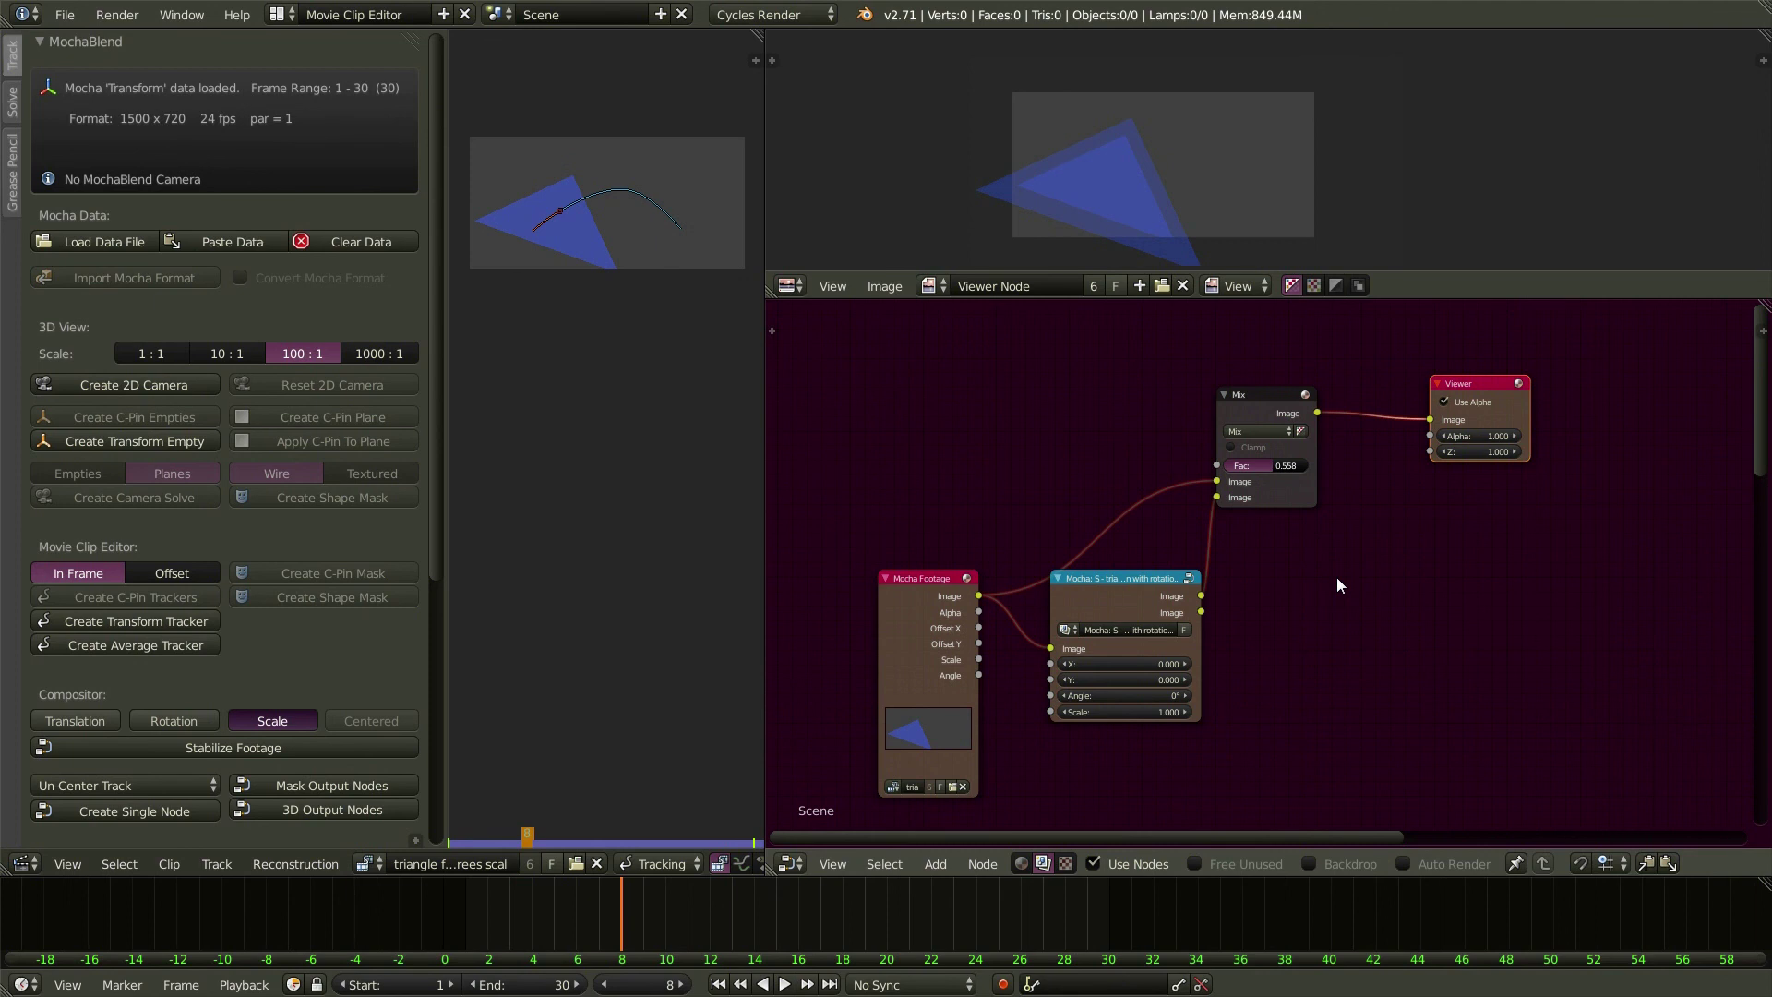
key(Right)
key(Right)
key(Right)
key(Right)
key(Right)
key(Right)
key(Right)
key(Right)
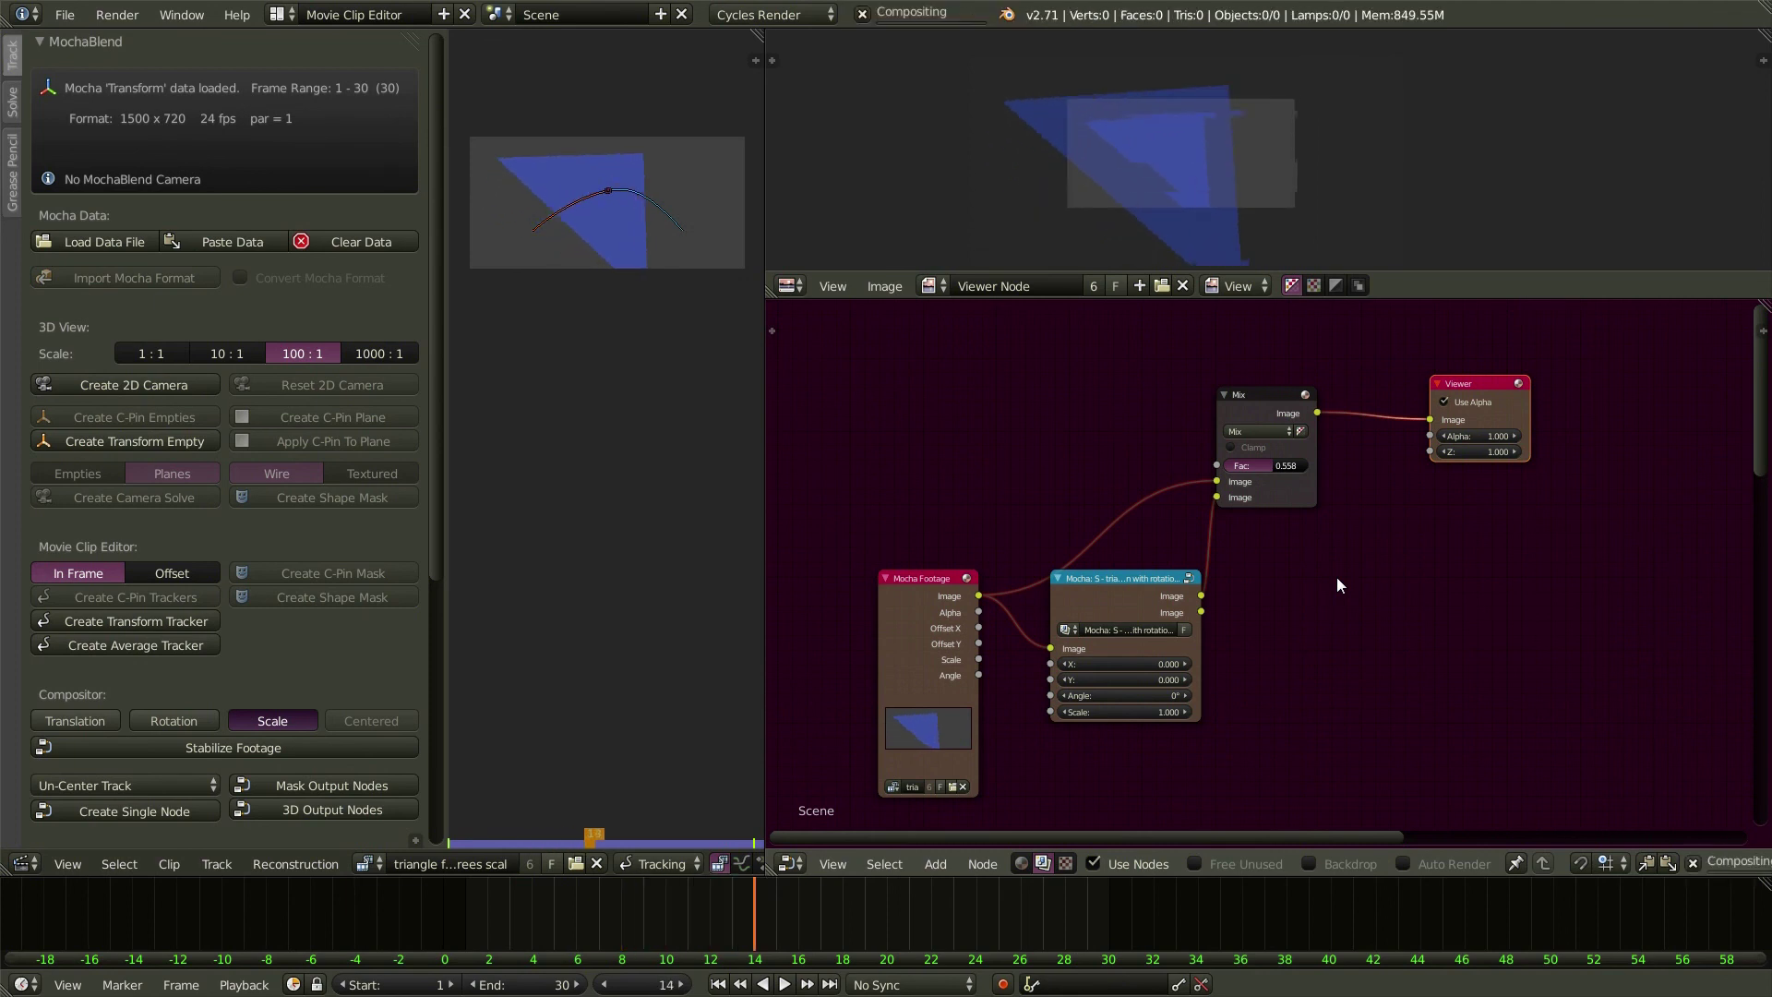
key(Right)
key(Right)
key(Right)
key(Right)
key(Right)
key(Right)
key(Right)
key(Right)
key(Right)
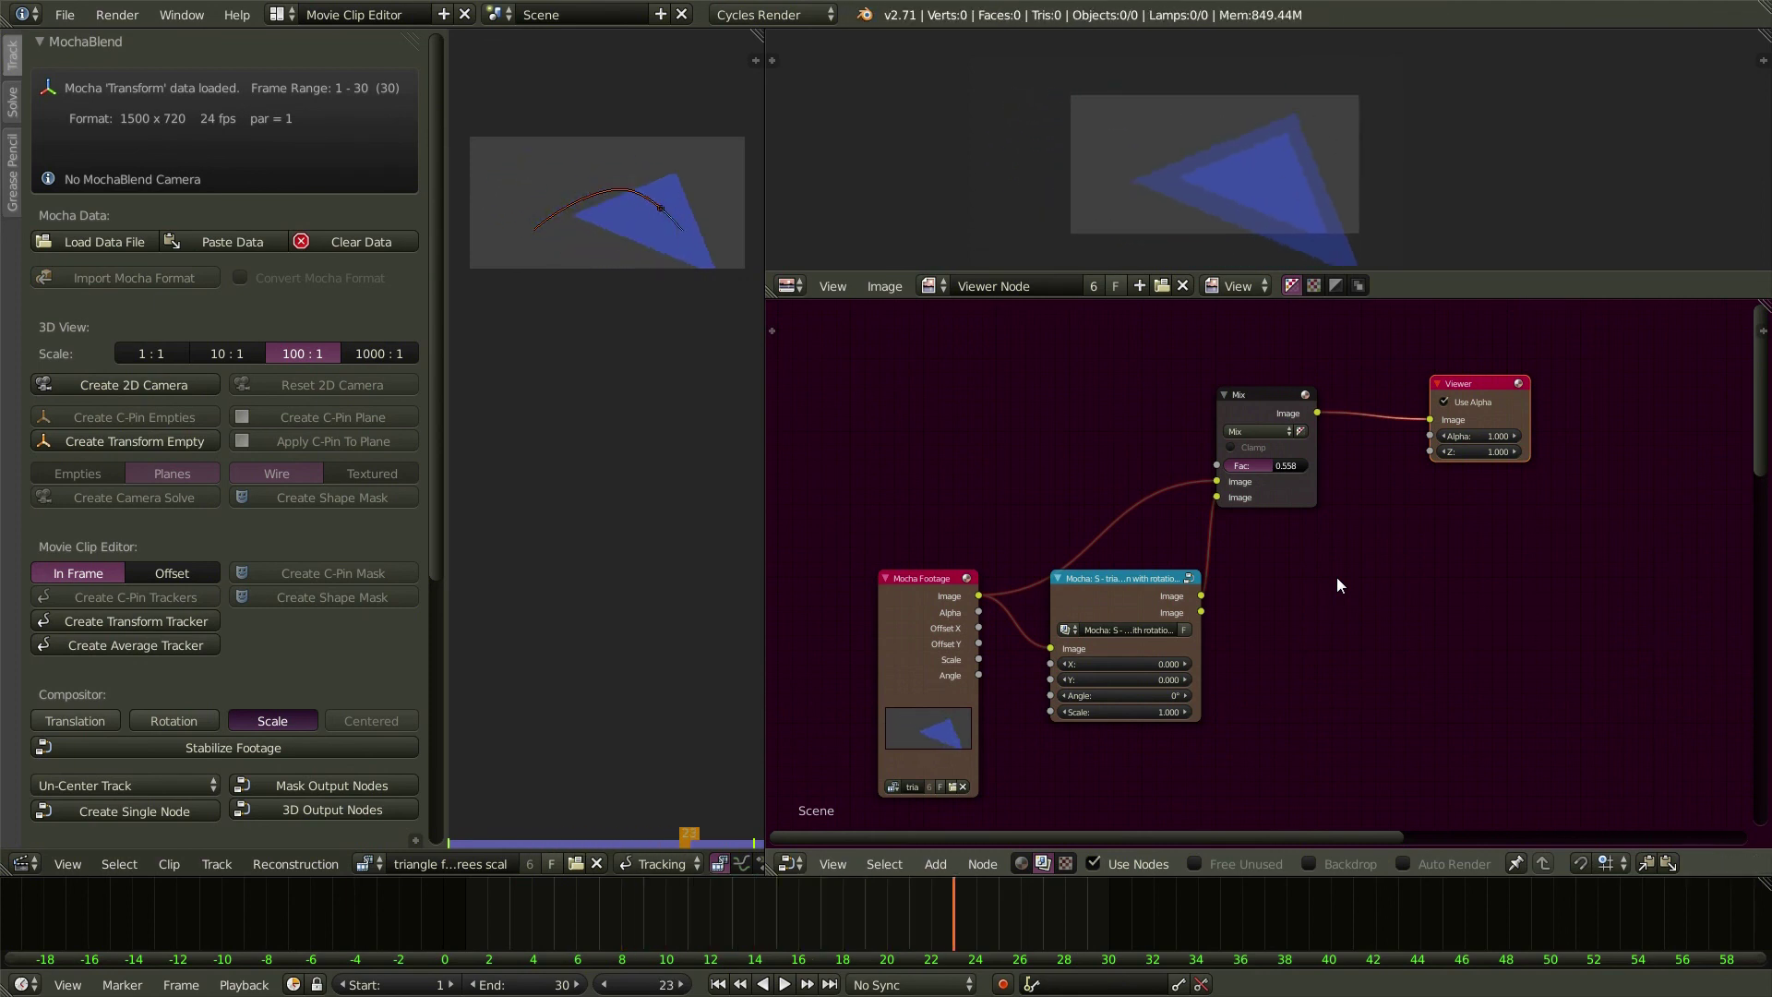
key(Right)
key(Right)
key(Right)
key(Right)
key(Right)
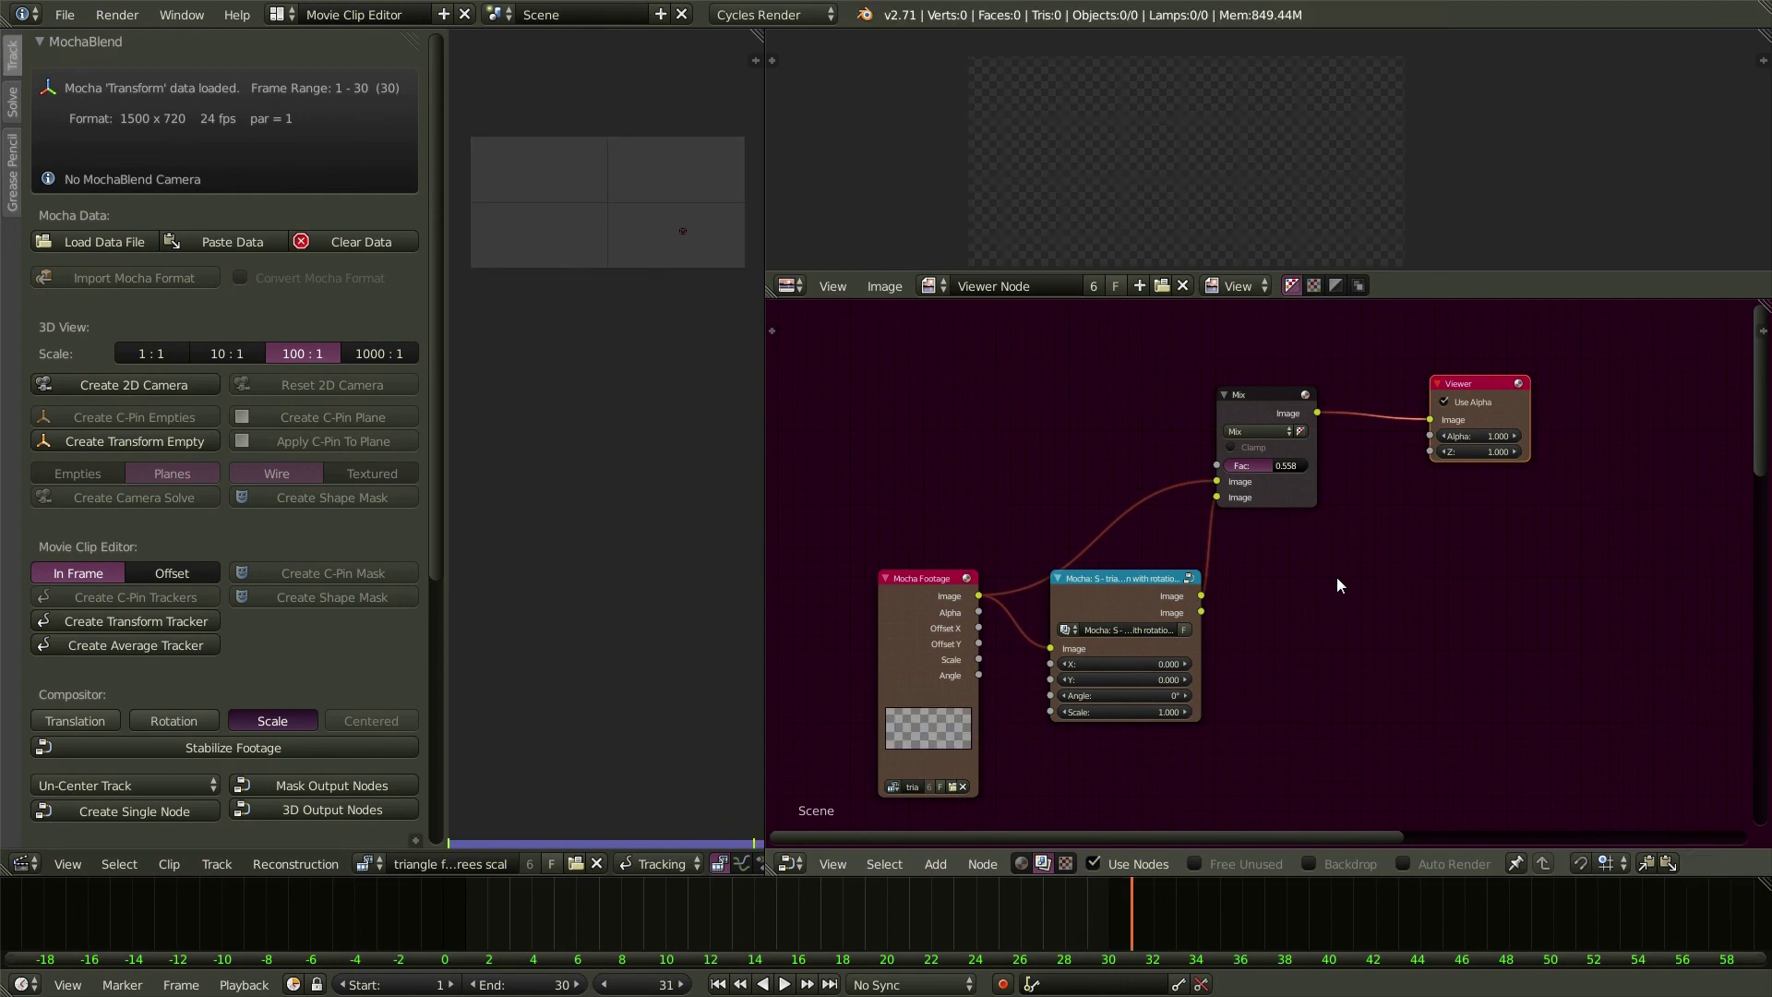
- Step backward through the frames to frame 2 to re-examine how the scale-stabilized triangle overlays the original
key(Left)
key(Left)
key(Left)
key(Left)
key(Left)
key(Left)
key(Left)
key(Left)
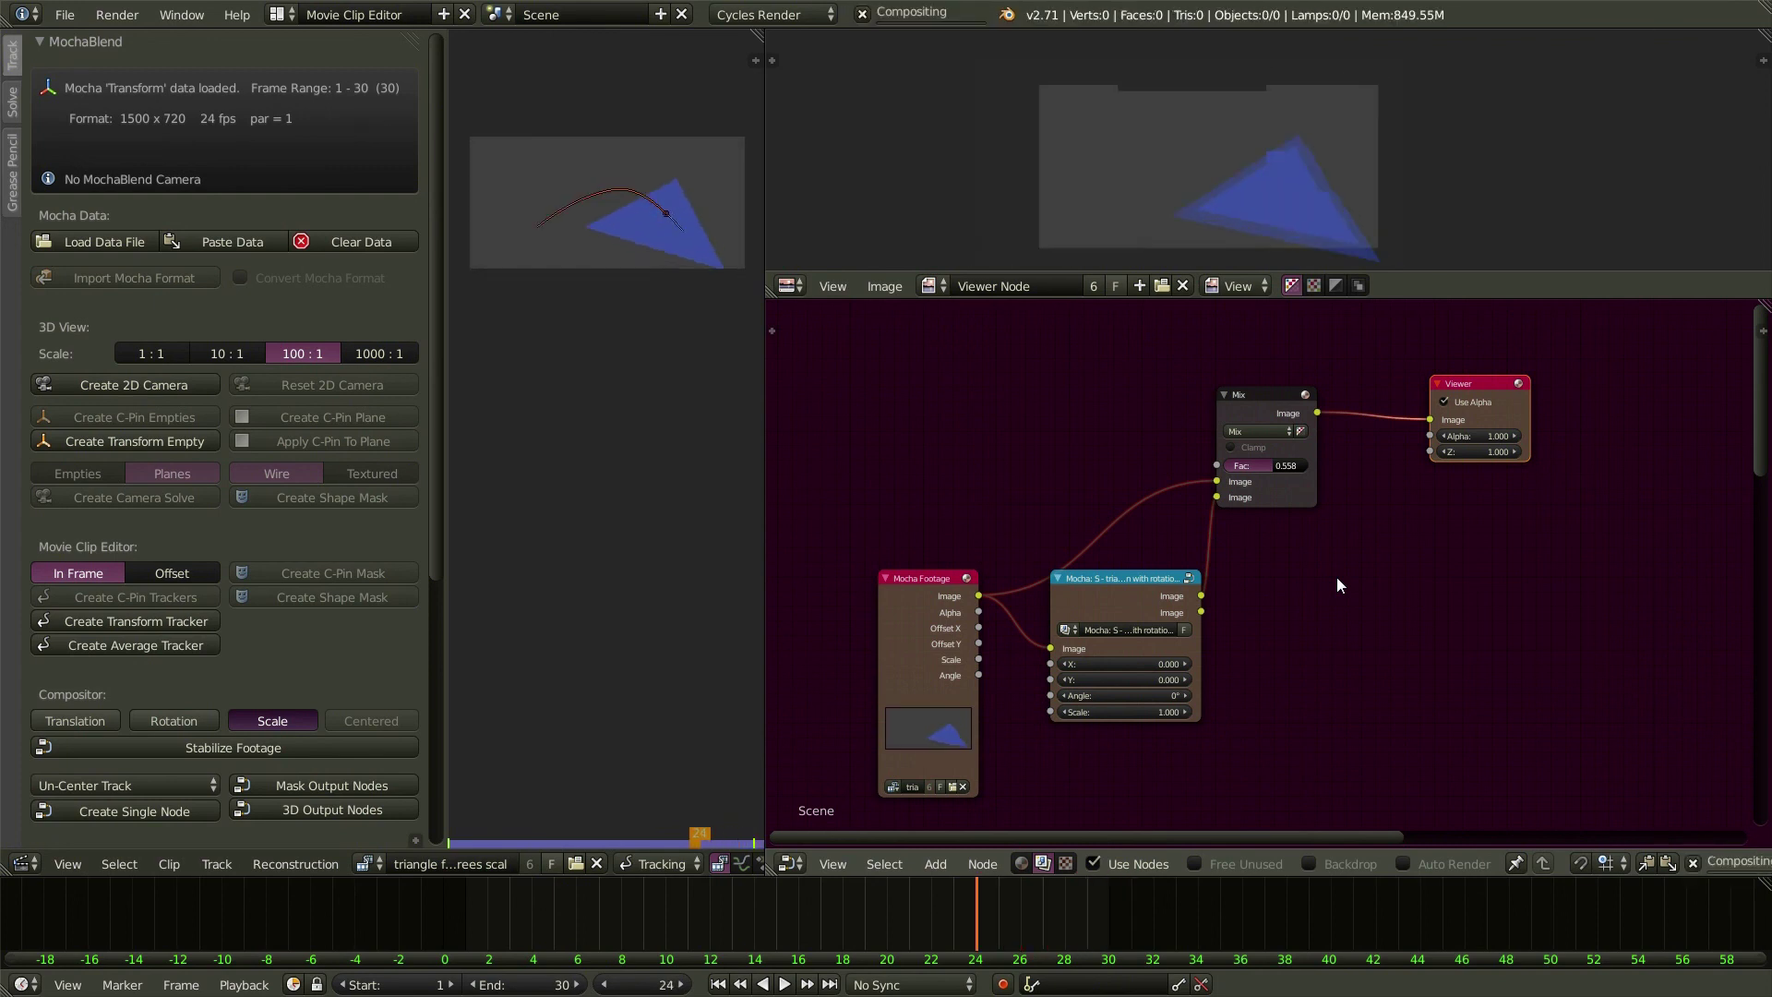
key(Left)
key(Left)
key(Left)
key(Left)
key(Left)
key(Left)
key(Left)
key(Left)
key(Left)
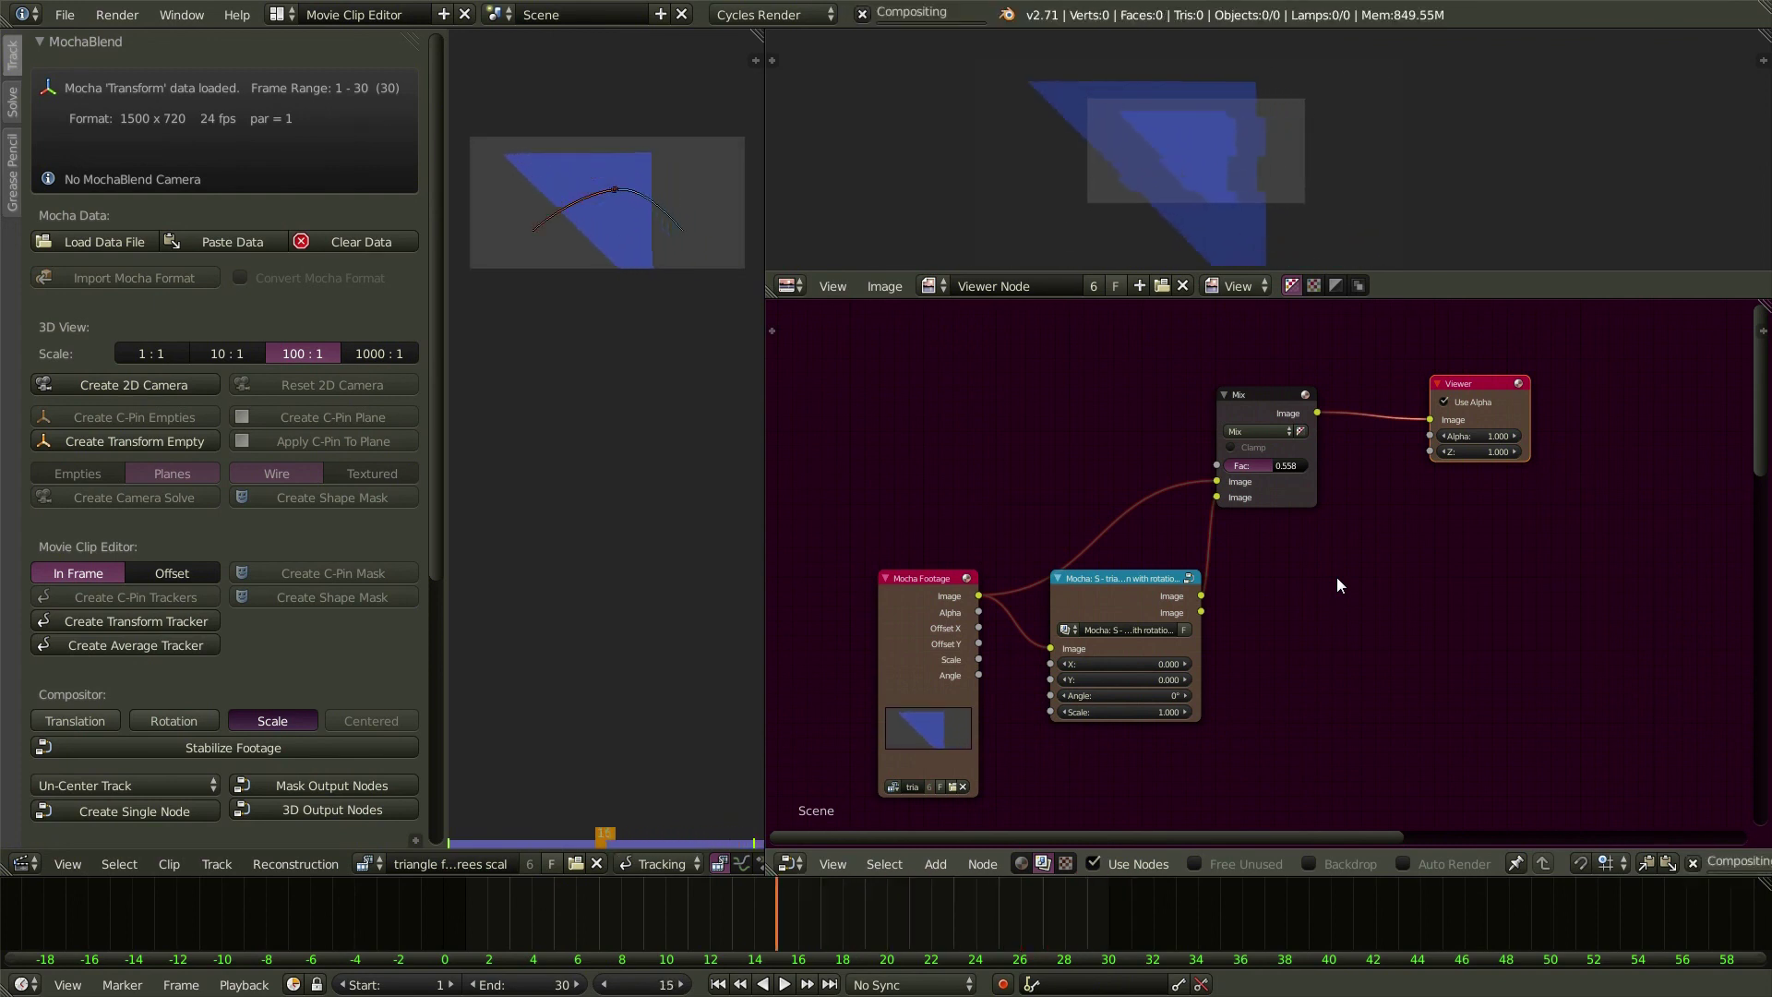
key(Left)
key(Left)
key(Left)
key(Left)
key(Left)
key(Left)
key(Left)
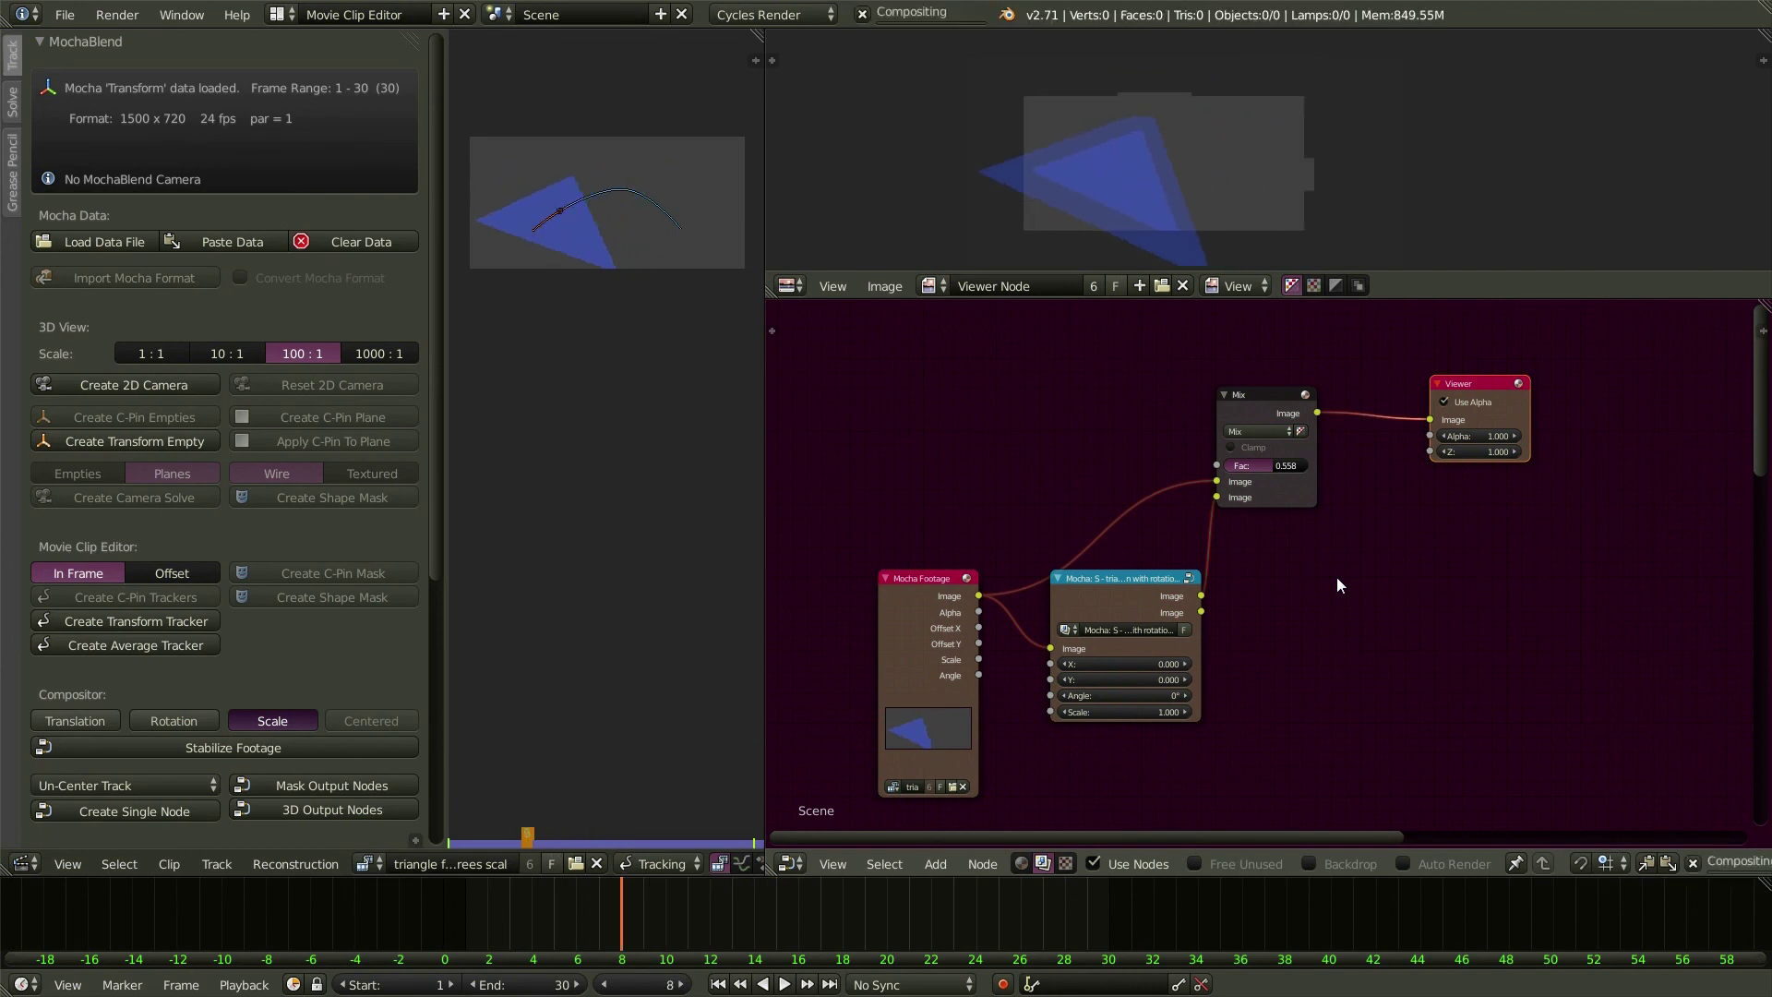
key(Left)
key(Left)
key(Left)
key(Left)
key(Left)
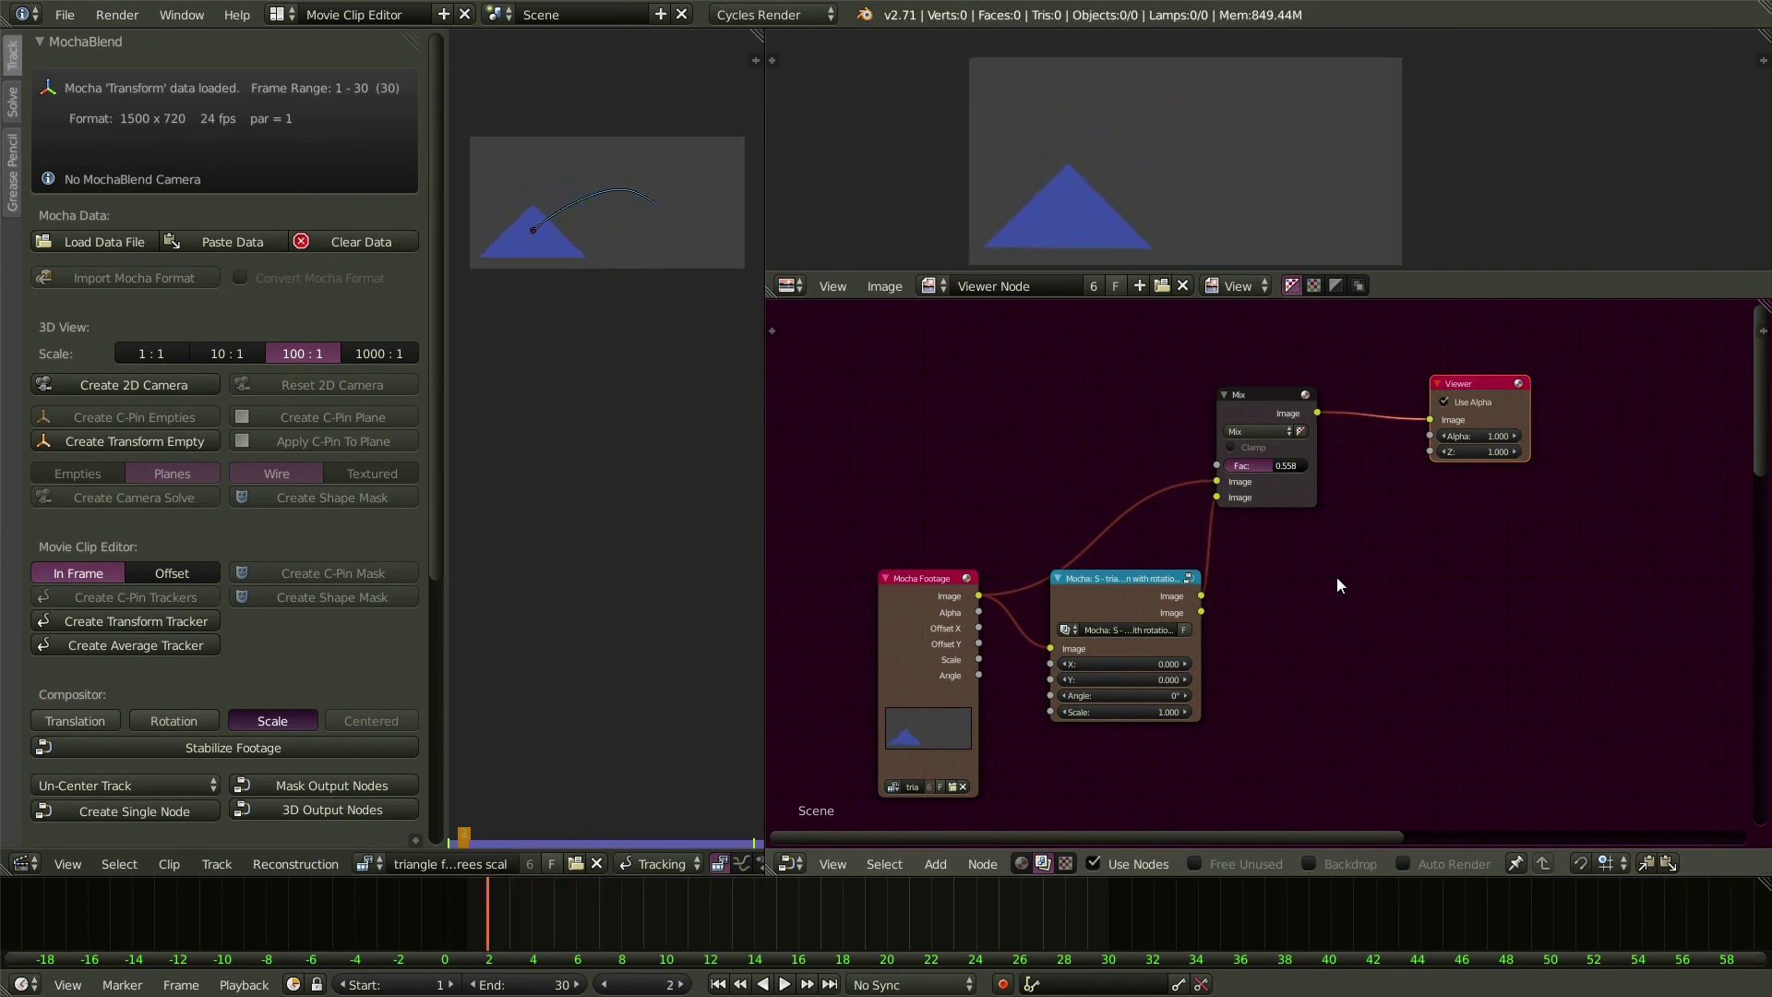